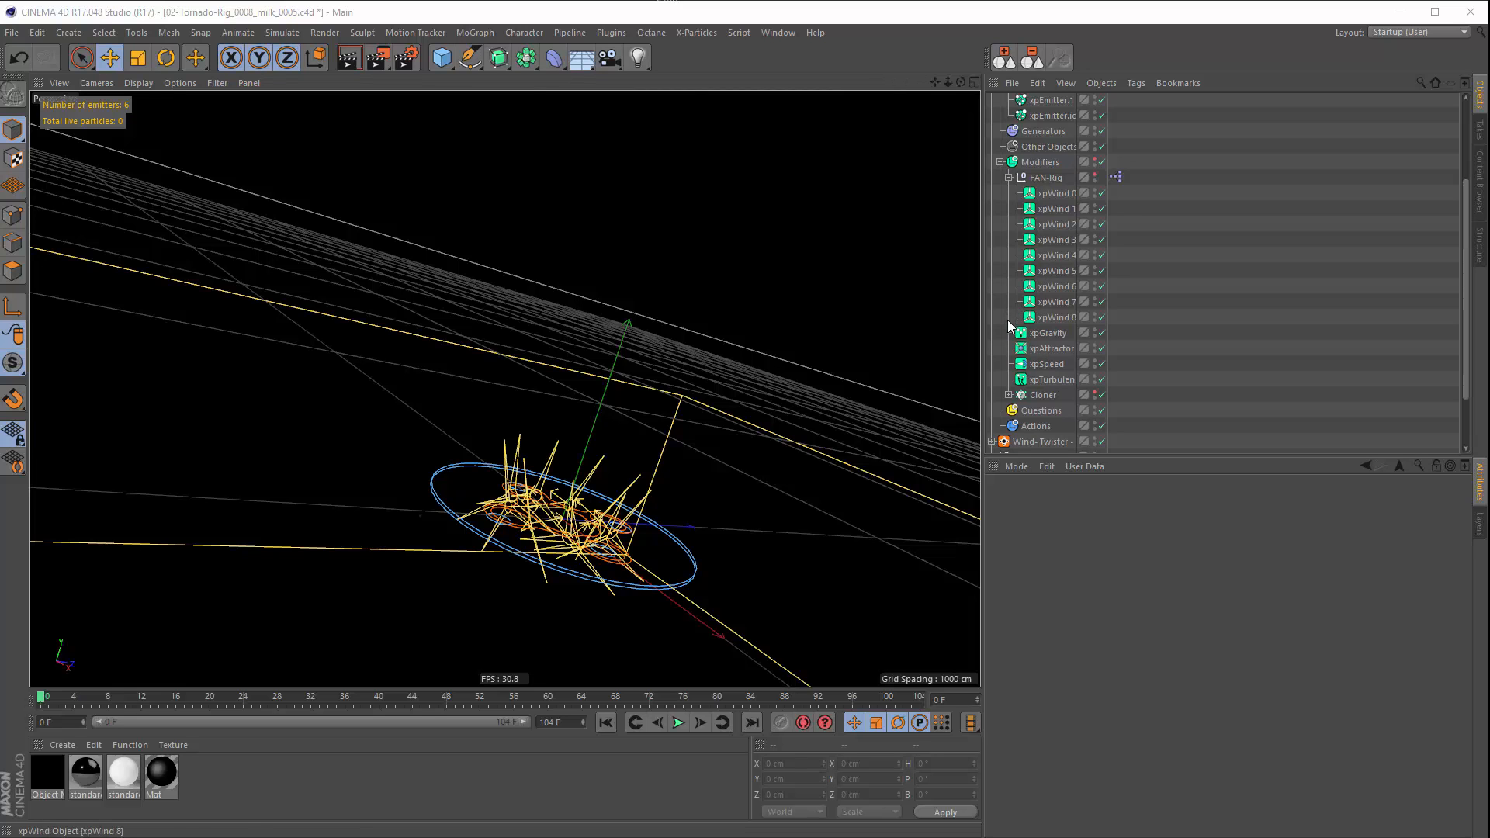
Switch to the browser, watch part of the fire tornado video on YouTube, and return to the 3D scene
{"action": "key", "text": "alt+Tab"}
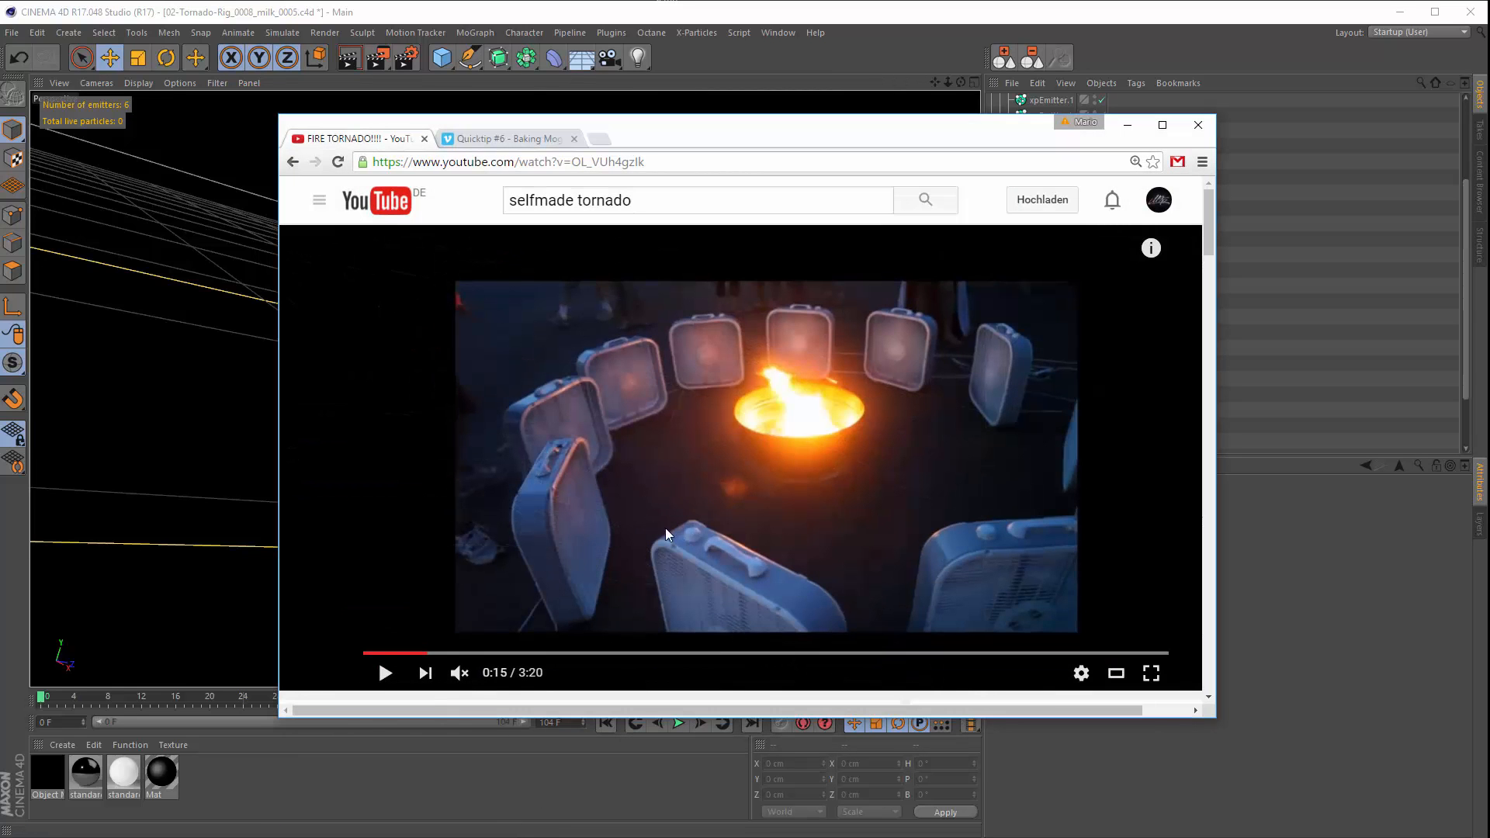
{"action": "left_click", "coordinate": [384, 672]}
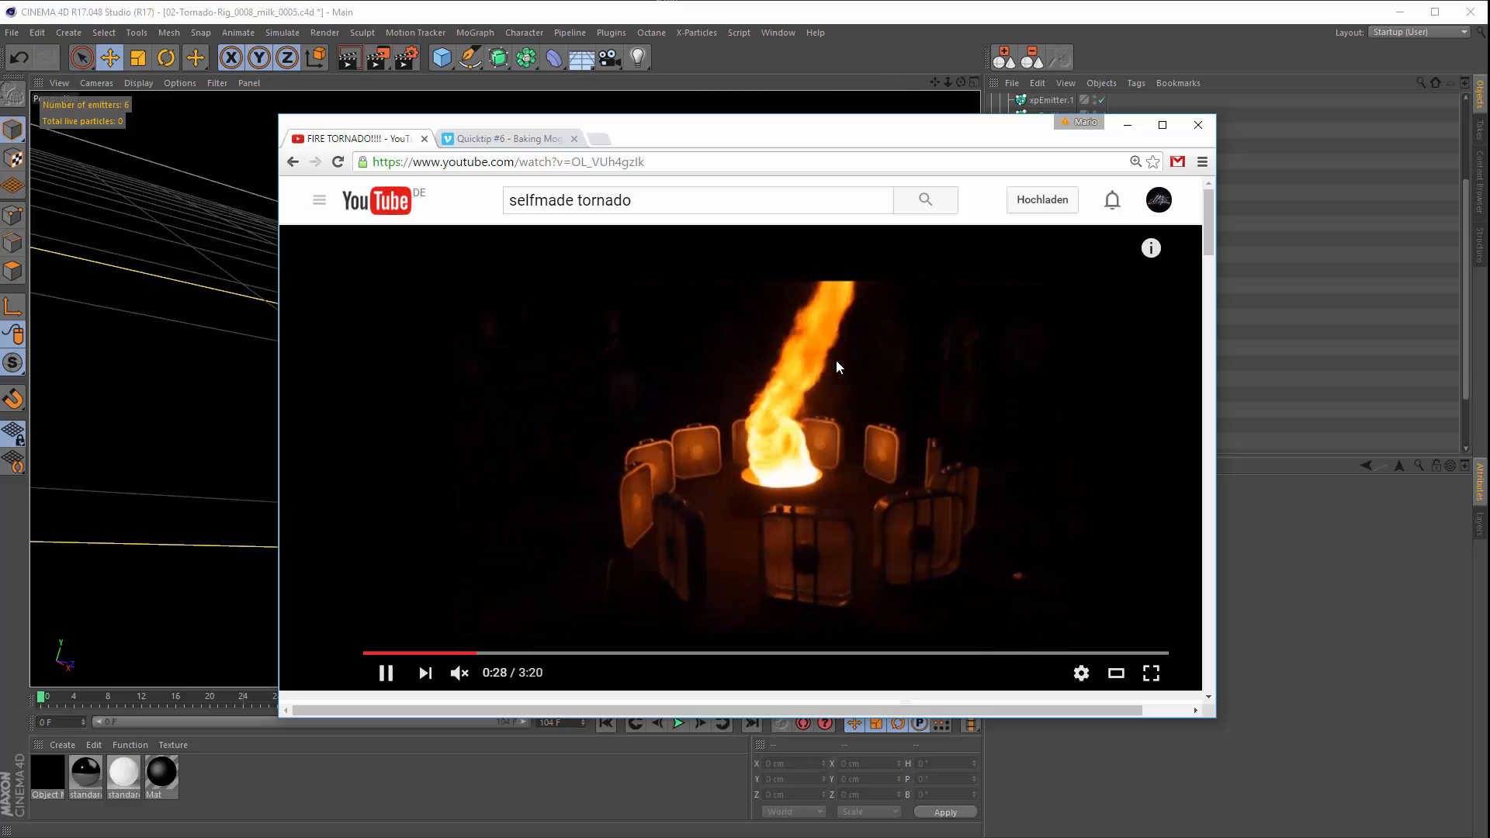
{"action": "left_click", "coordinate": [391, 673]}
{"action": "left_click", "coordinate": [1129, 127]}
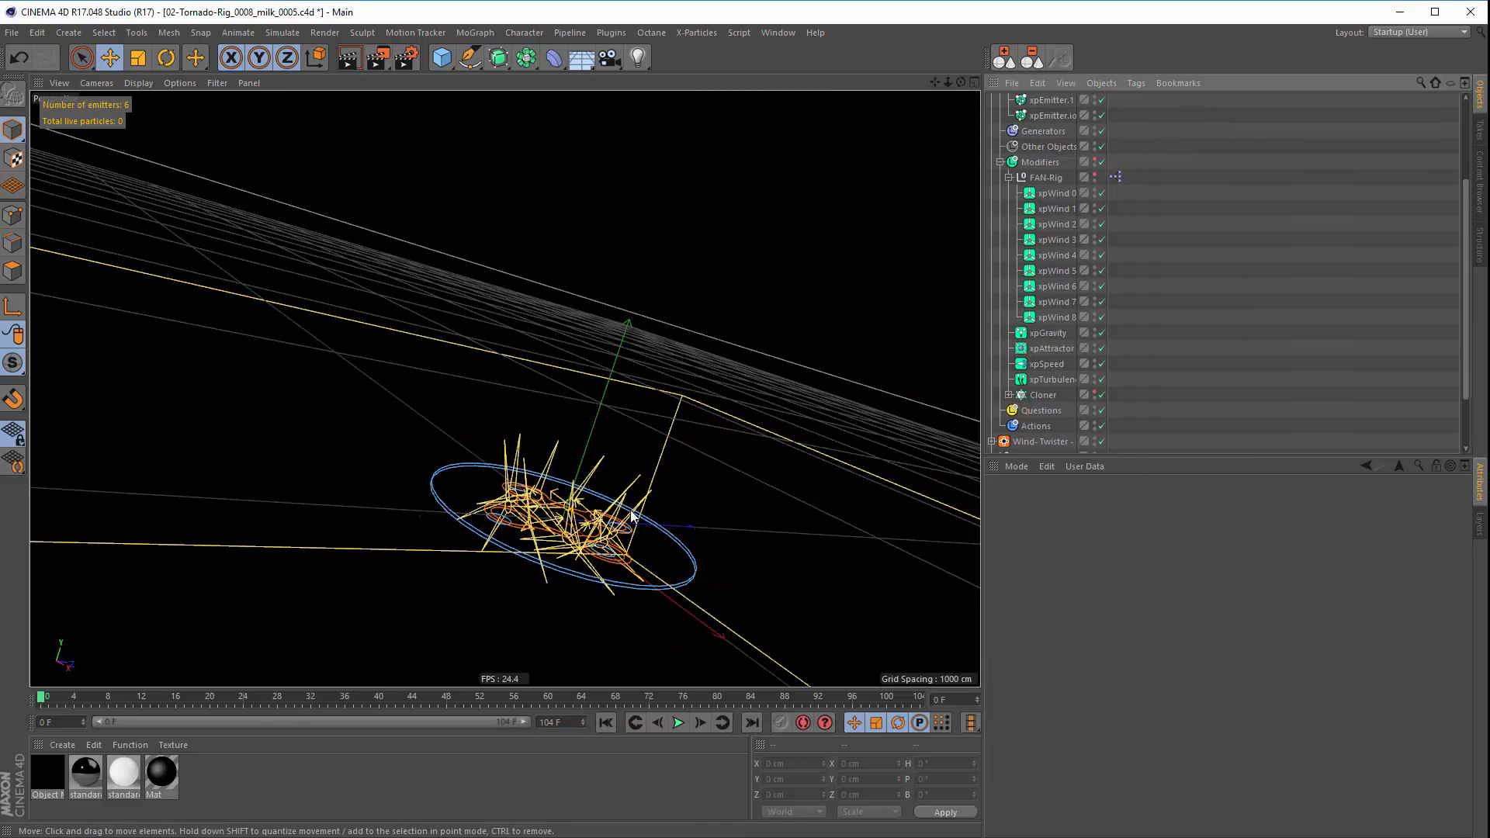
Play back the tornado rig's particle simulation in the viewport to examine the swirling column
{"action": "left_click", "coordinate": [679, 724]}
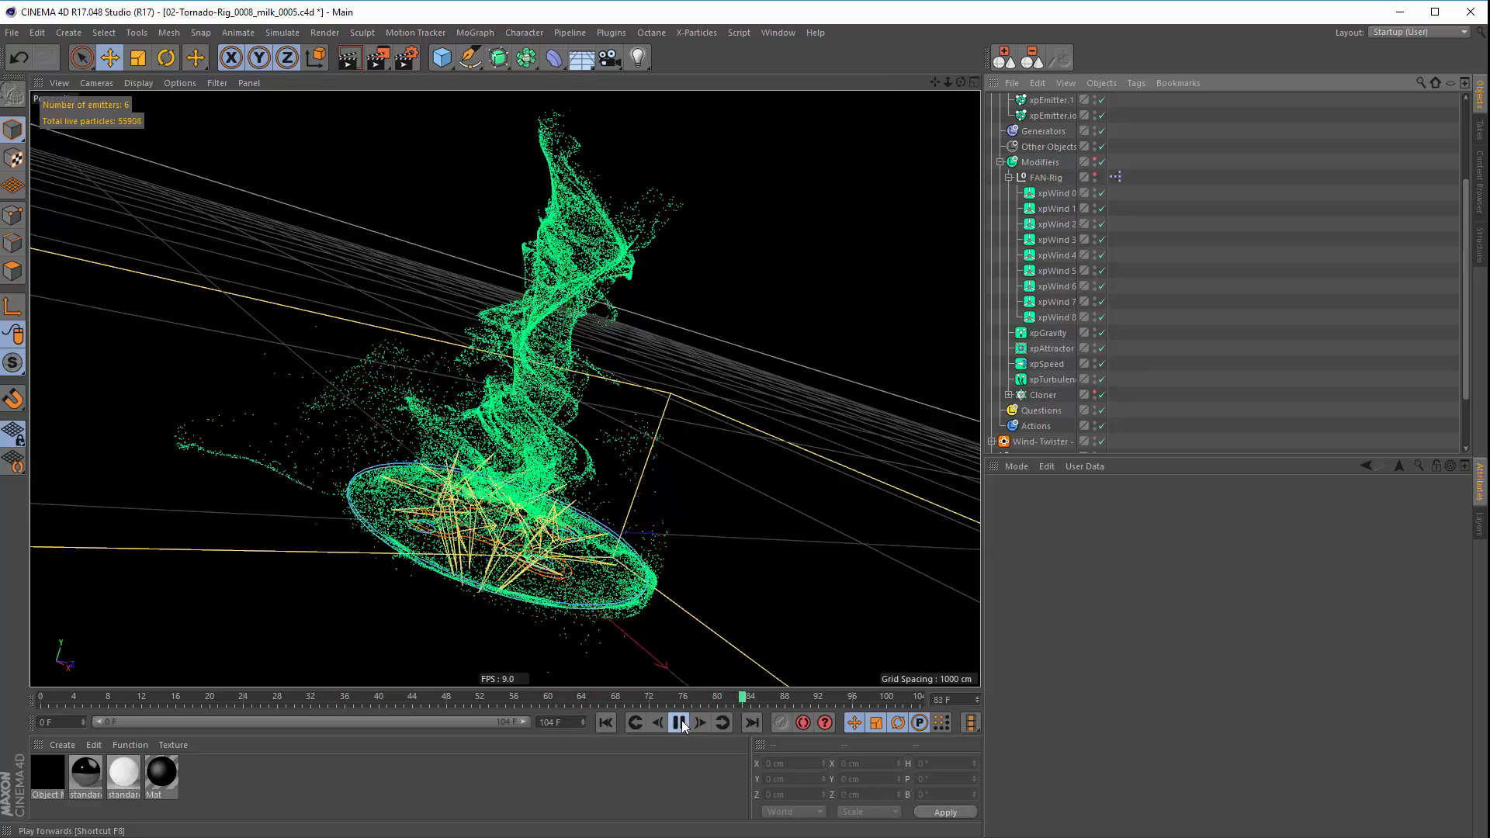
{"action": "left_click", "coordinate": [679, 724]}
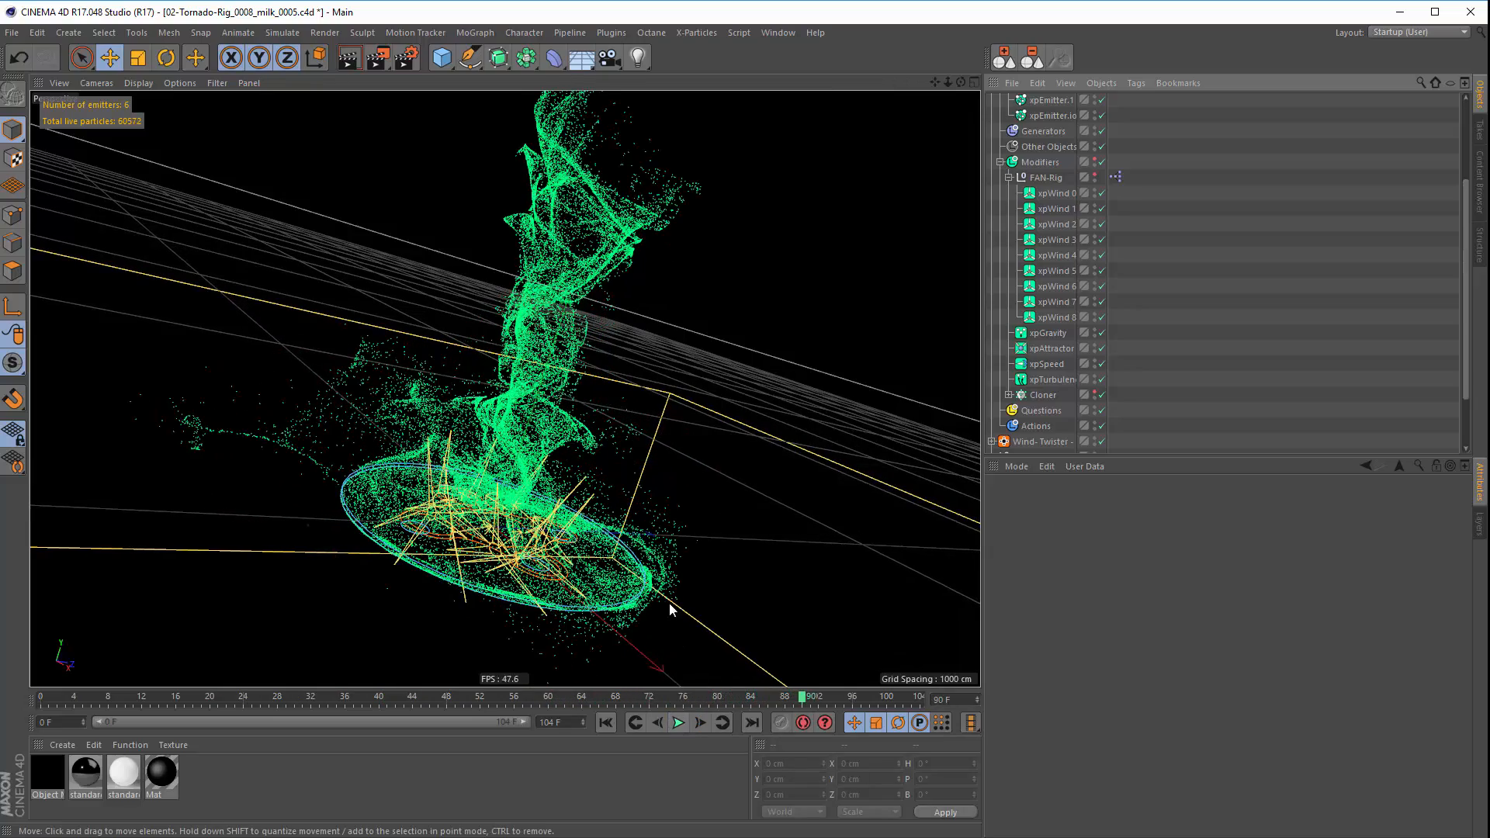
{"action": "left_click", "coordinate": [678, 724]}
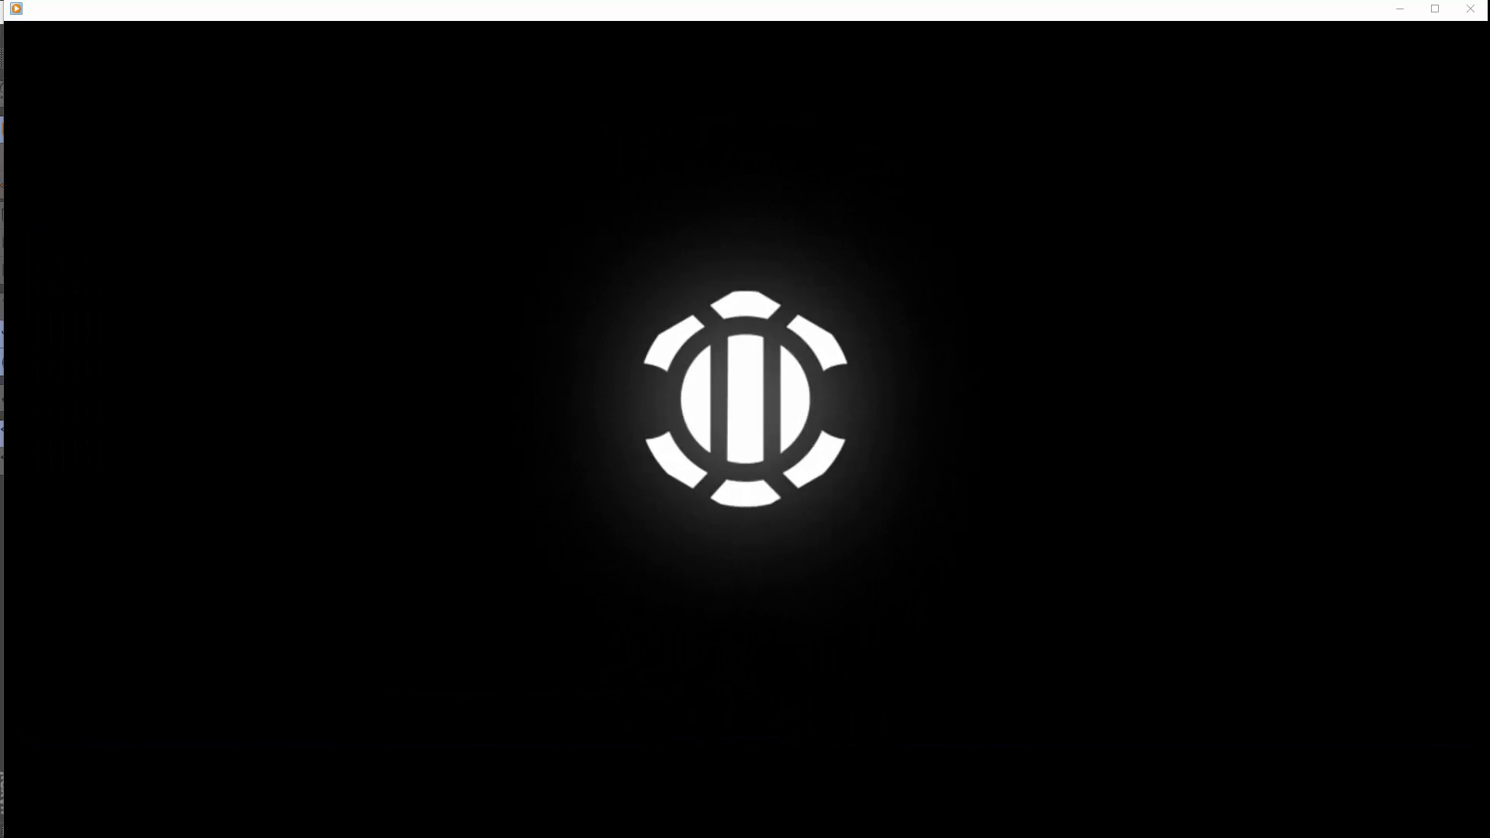
Watch the Wind-Twister trailer in the media player with the volume lowered, pausing on the milk, fiery twister, particle and fish-swarm shots
{"action": "mouse_move", "coordinate": [830, 759]}
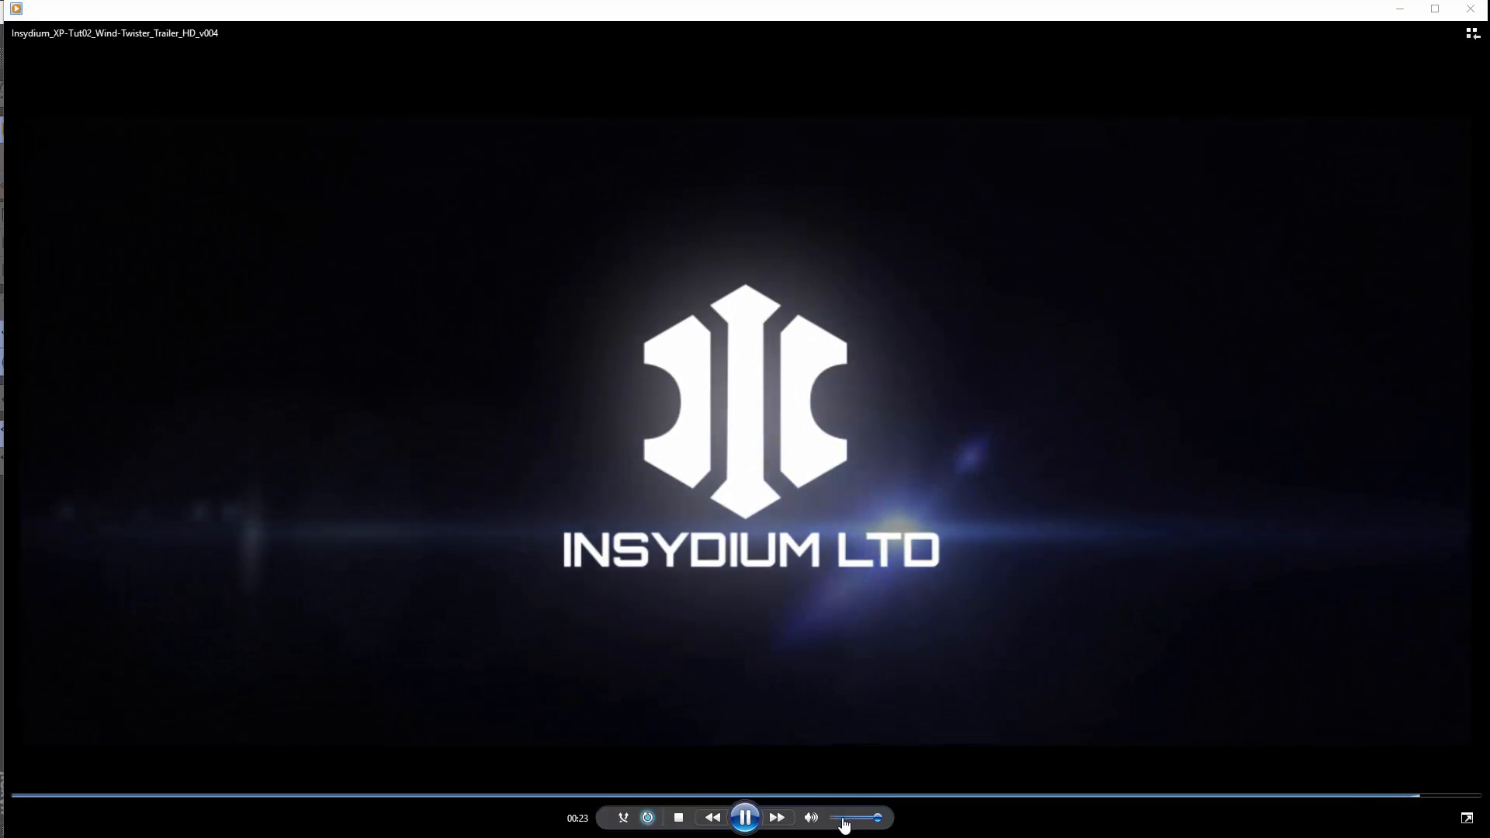
{"action": "left_click_drag", "start_coordinate": [845, 823], "coordinate": [787, 825]}
{"action": "left_click", "coordinate": [161, 797]}
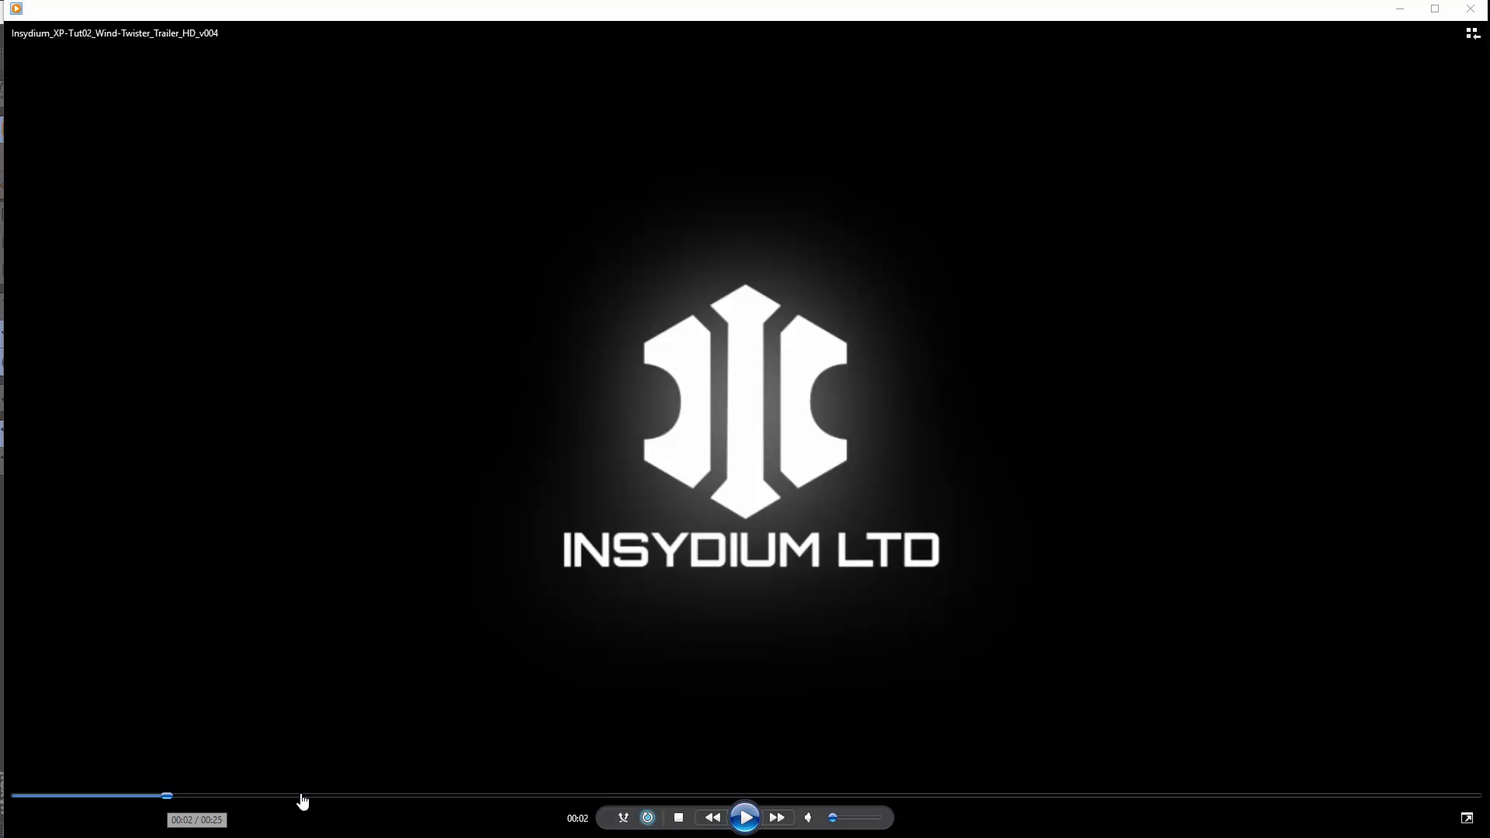
{"action": "left_click", "coordinate": [749, 823]}
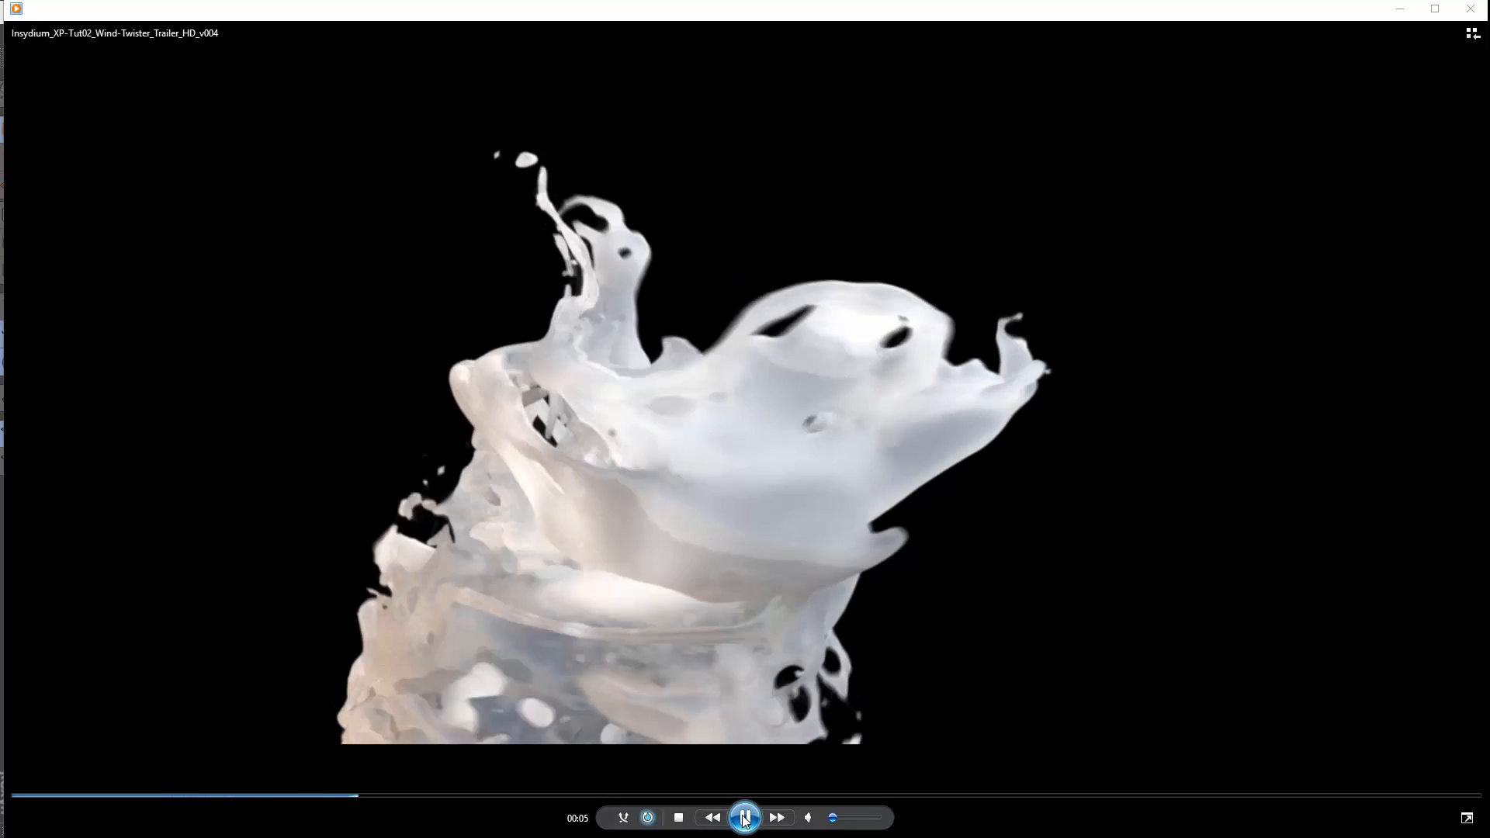
{"action": "left_click", "coordinate": [747, 819]}
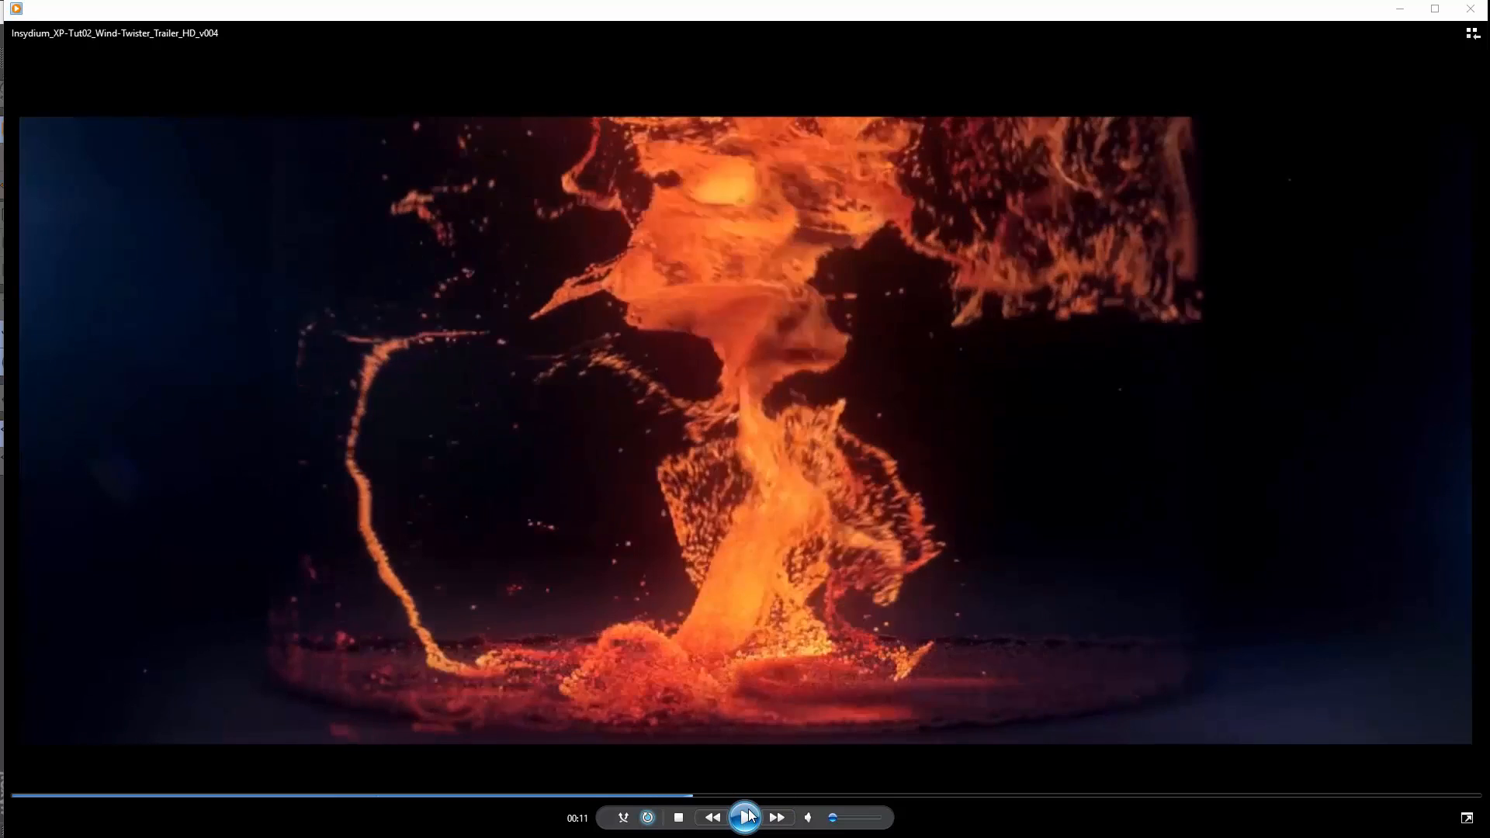
{"action": "left_click", "coordinate": [751, 820]}
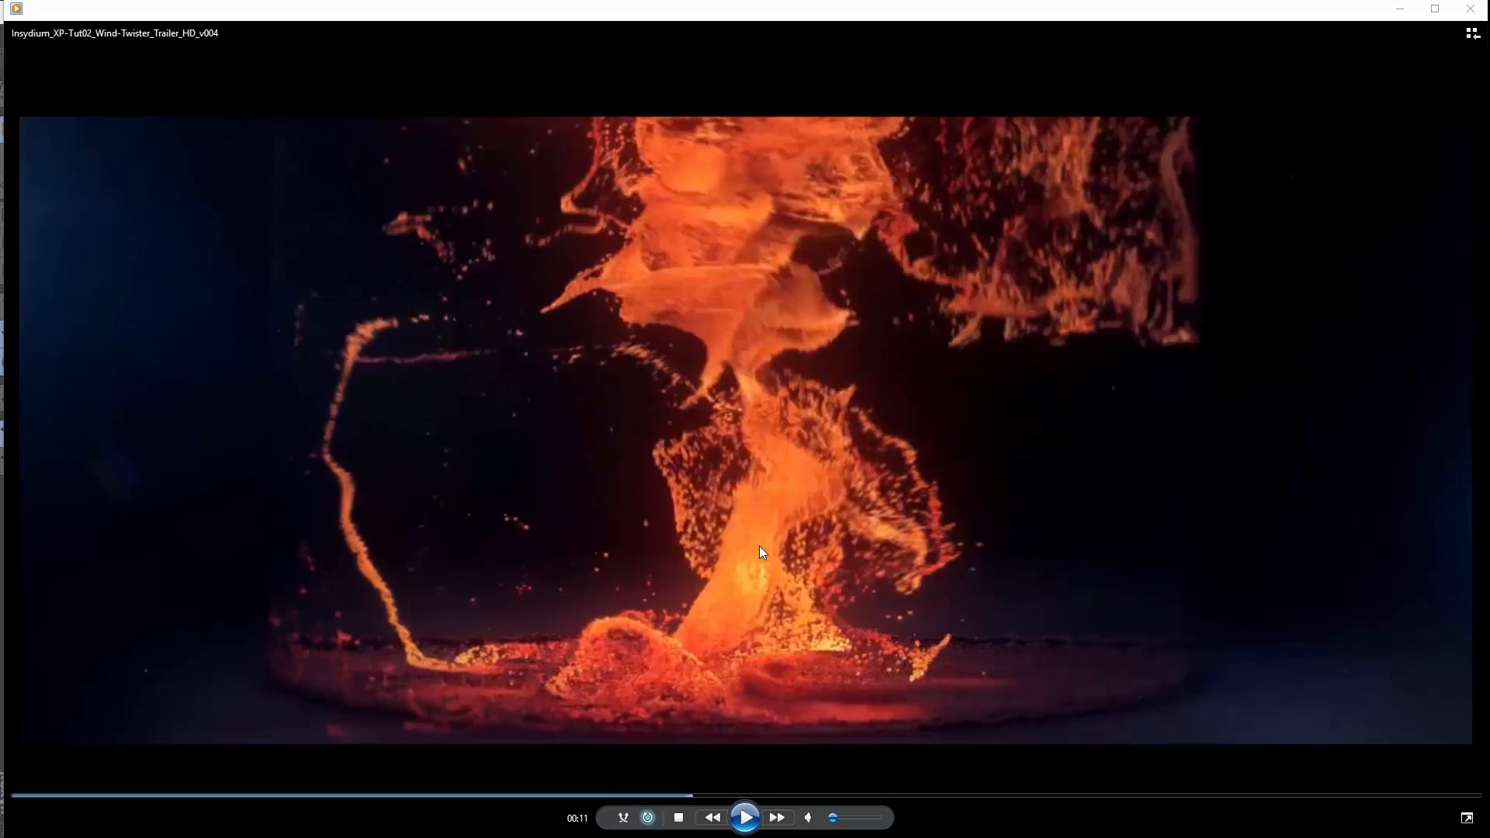
{"action": "left_click", "coordinate": [747, 820]}
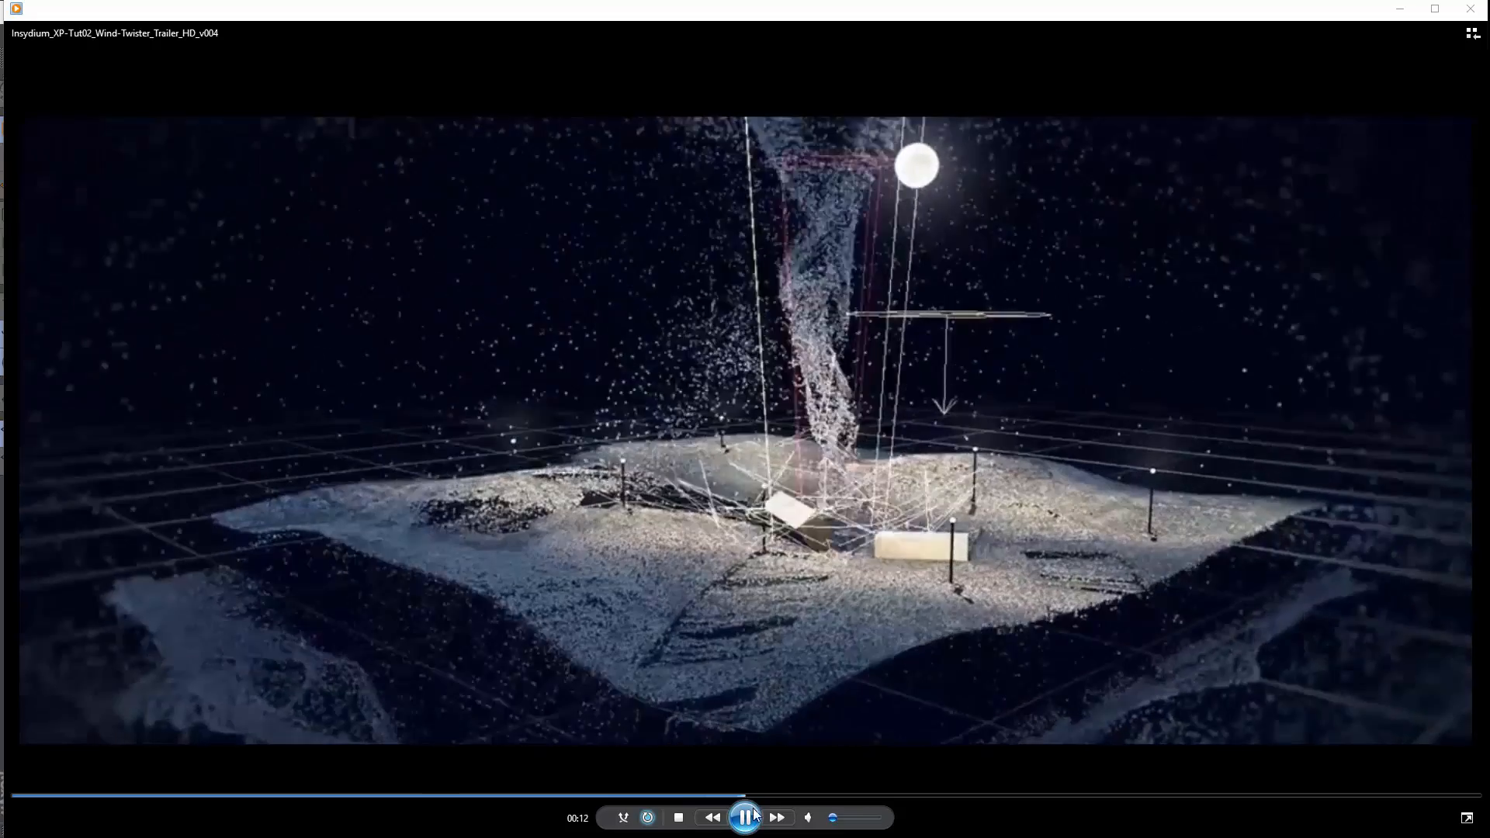
{"action": "left_click", "coordinate": [745, 820]}
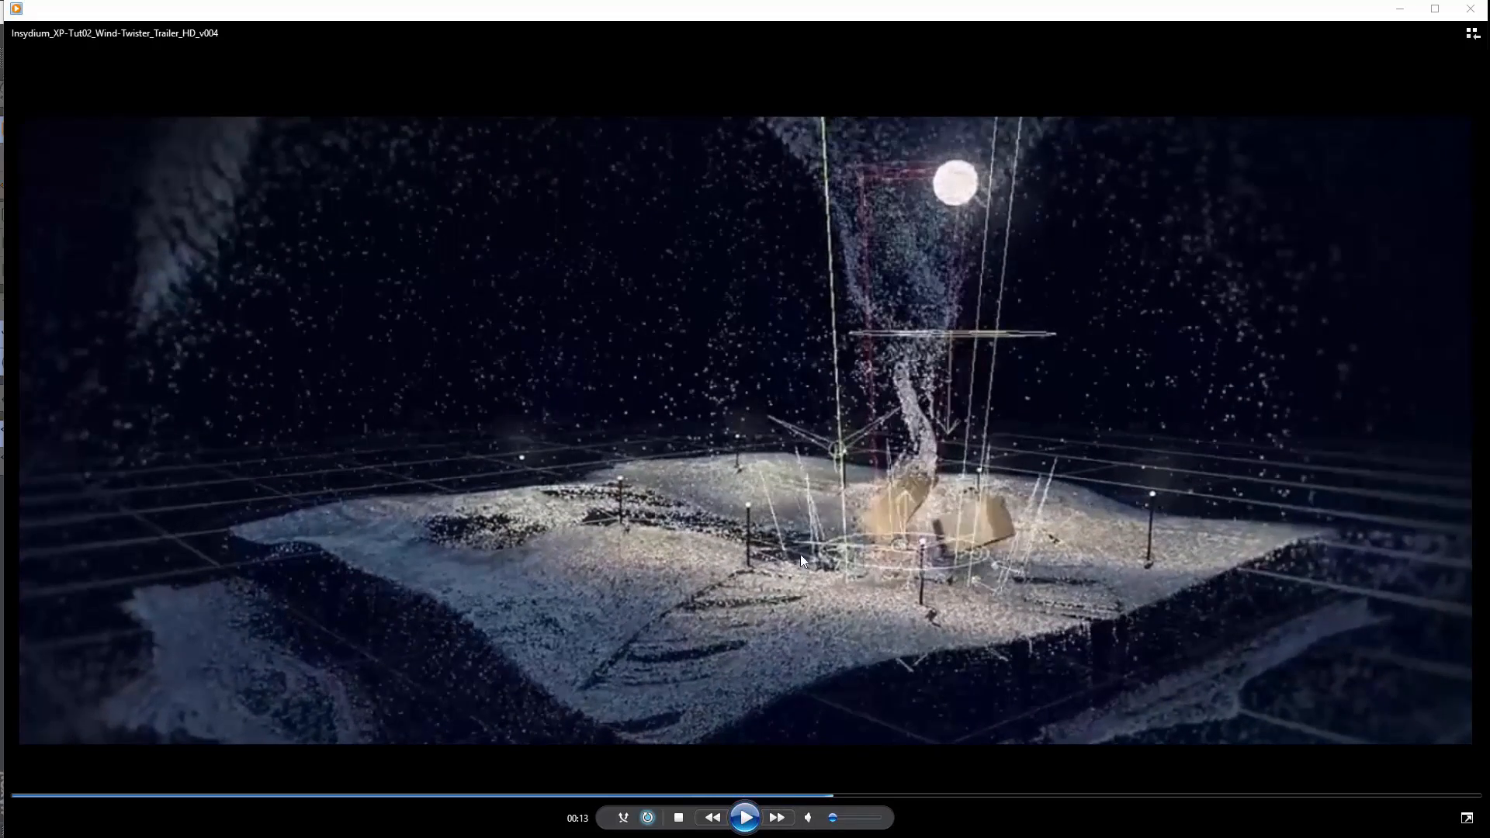
{"action": "left_click", "coordinate": [743, 818]}
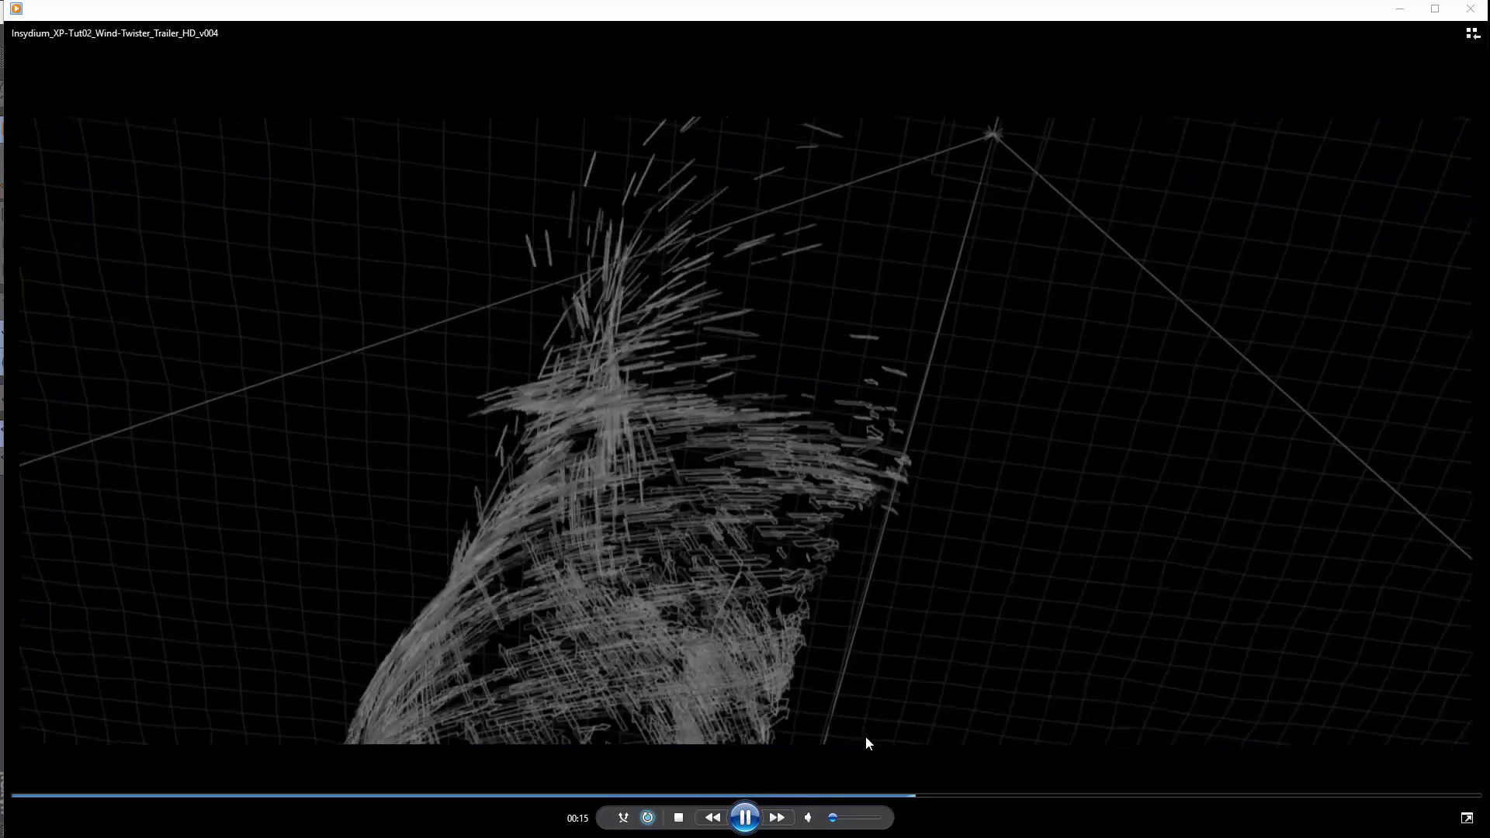
{"action": "left_click", "coordinate": [781, 639]}
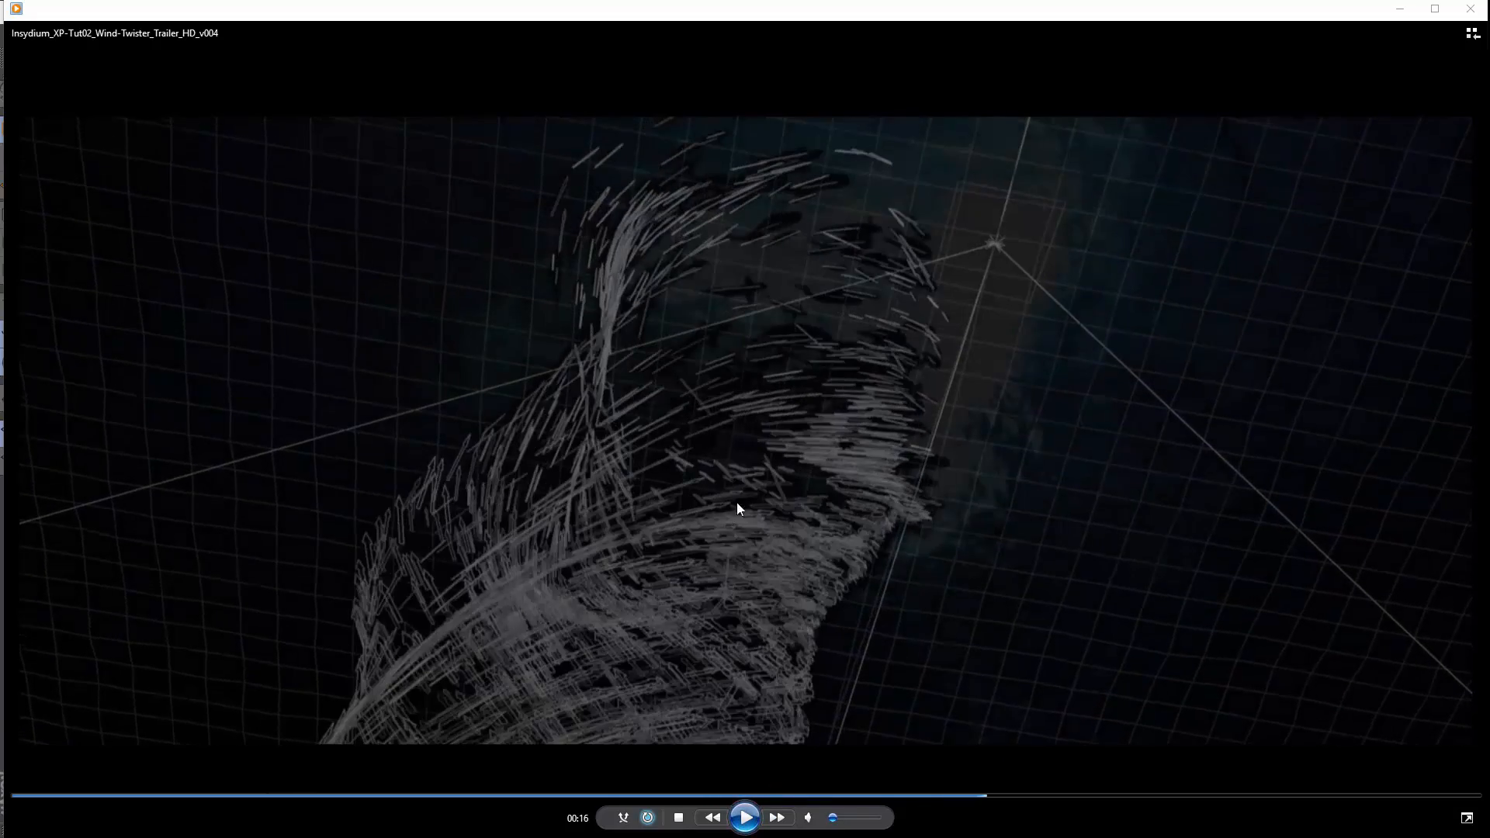
{"action": "left_click", "coordinate": [745, 820]}
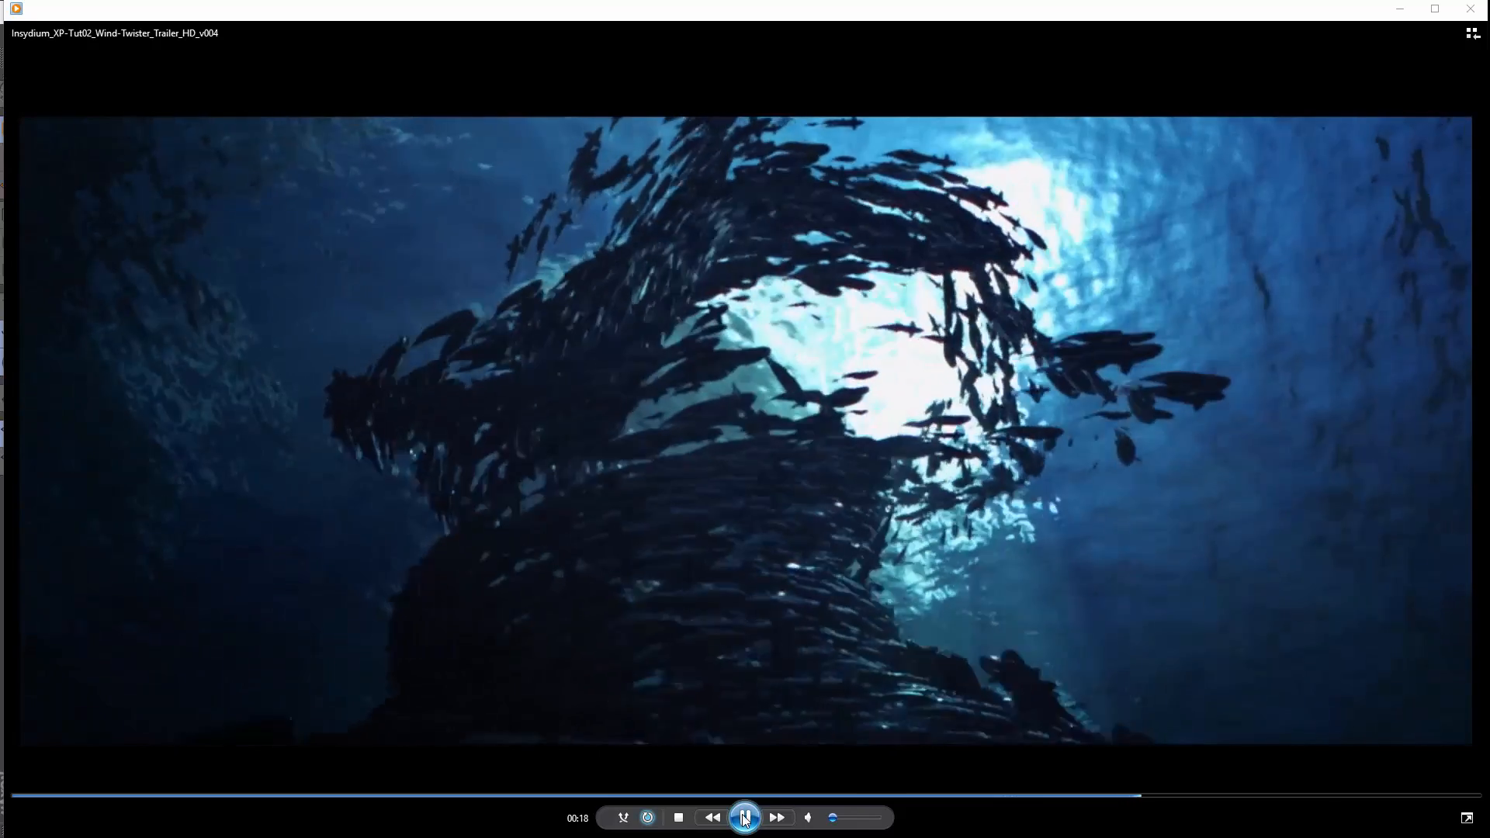
{"action": "left_click", "coordinate": [759, 818]}
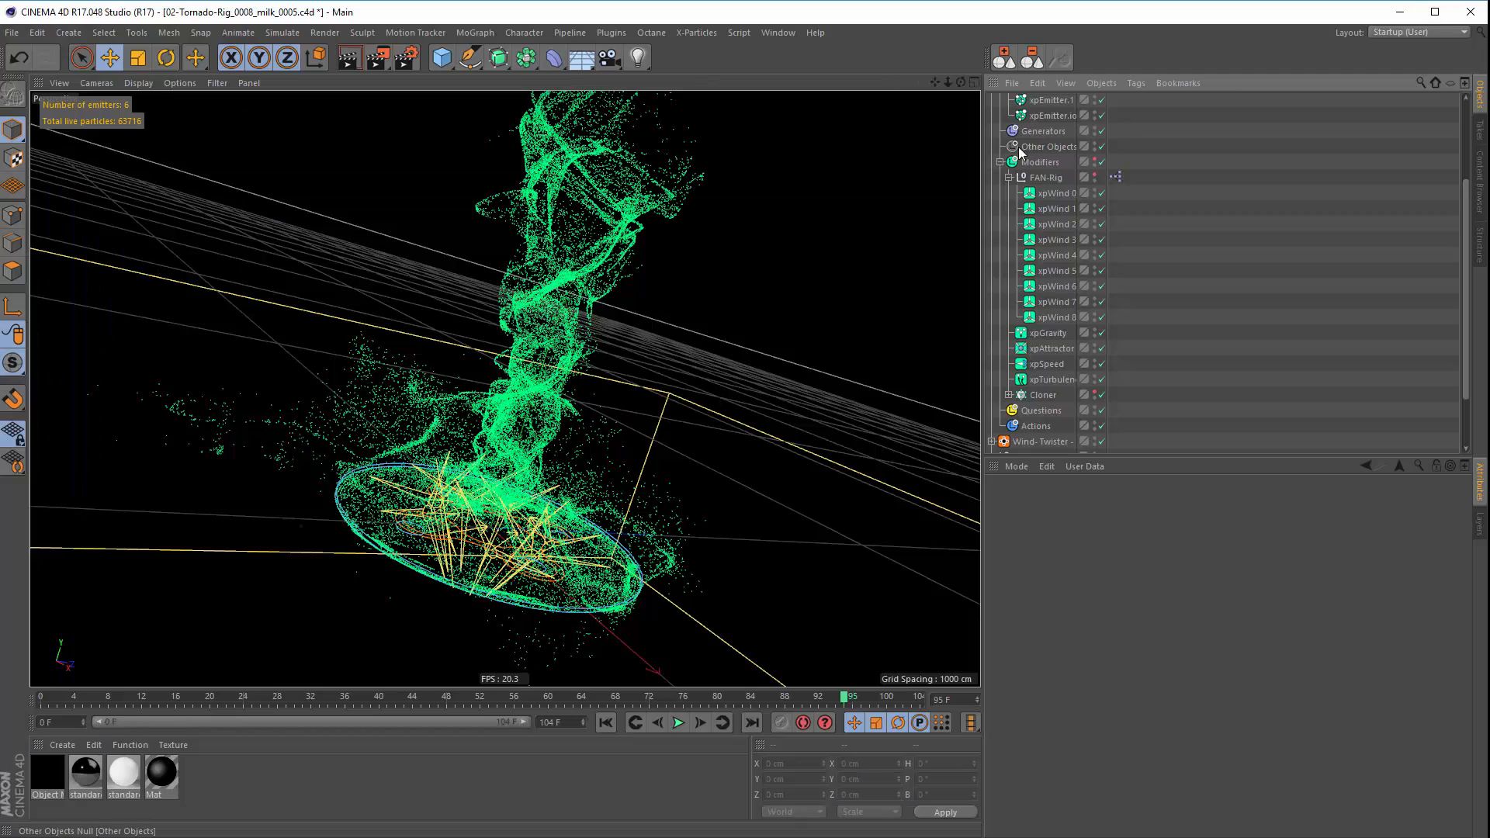
Create a new project and add an xpSystem with an emitter in its Emitters folder
{"action": "left_click", "coordinate": [12, 33]}
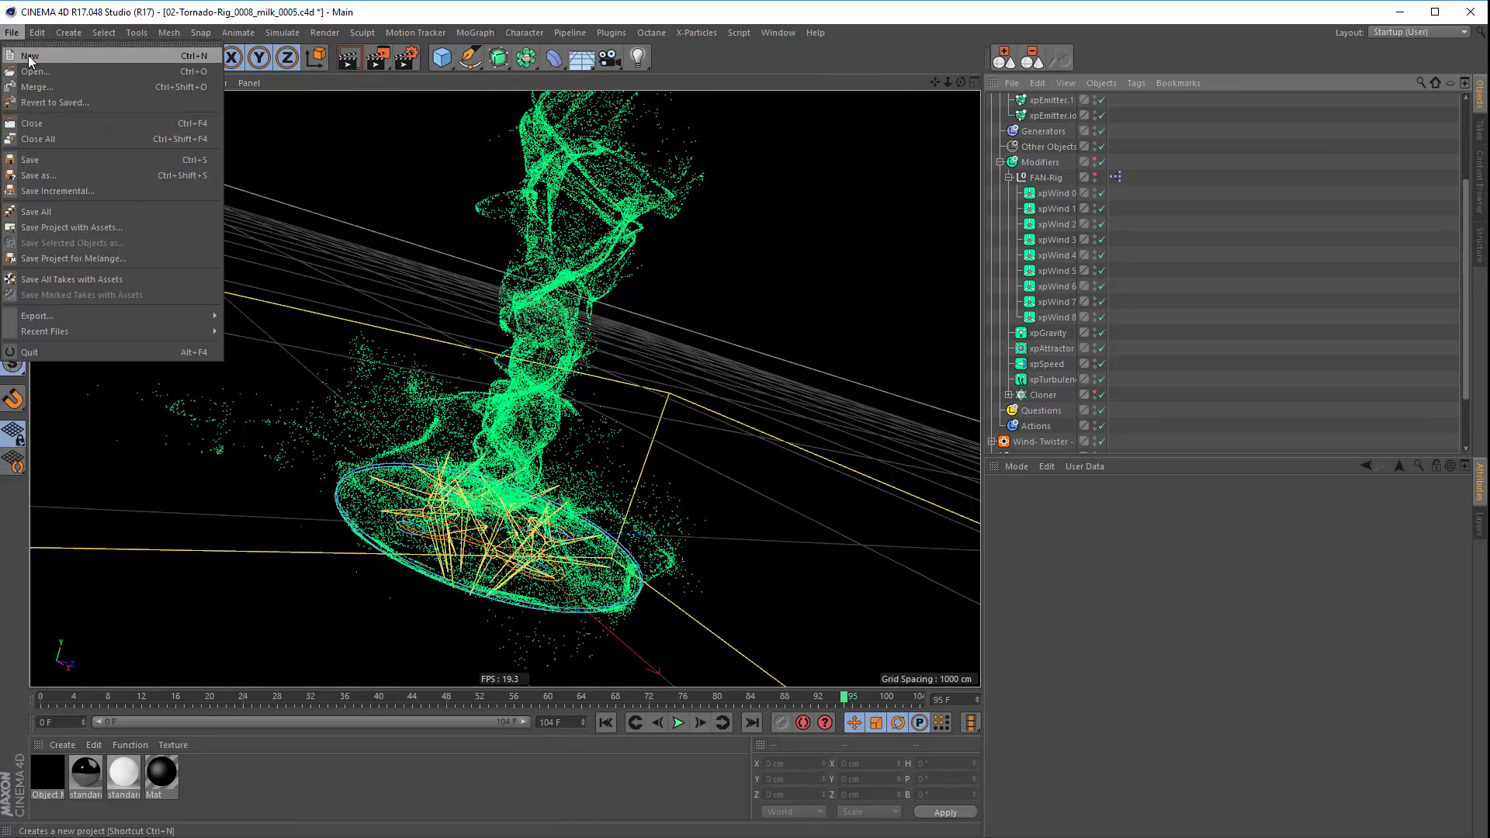
{"action": "left_click", "coordinate": [35, 43]}
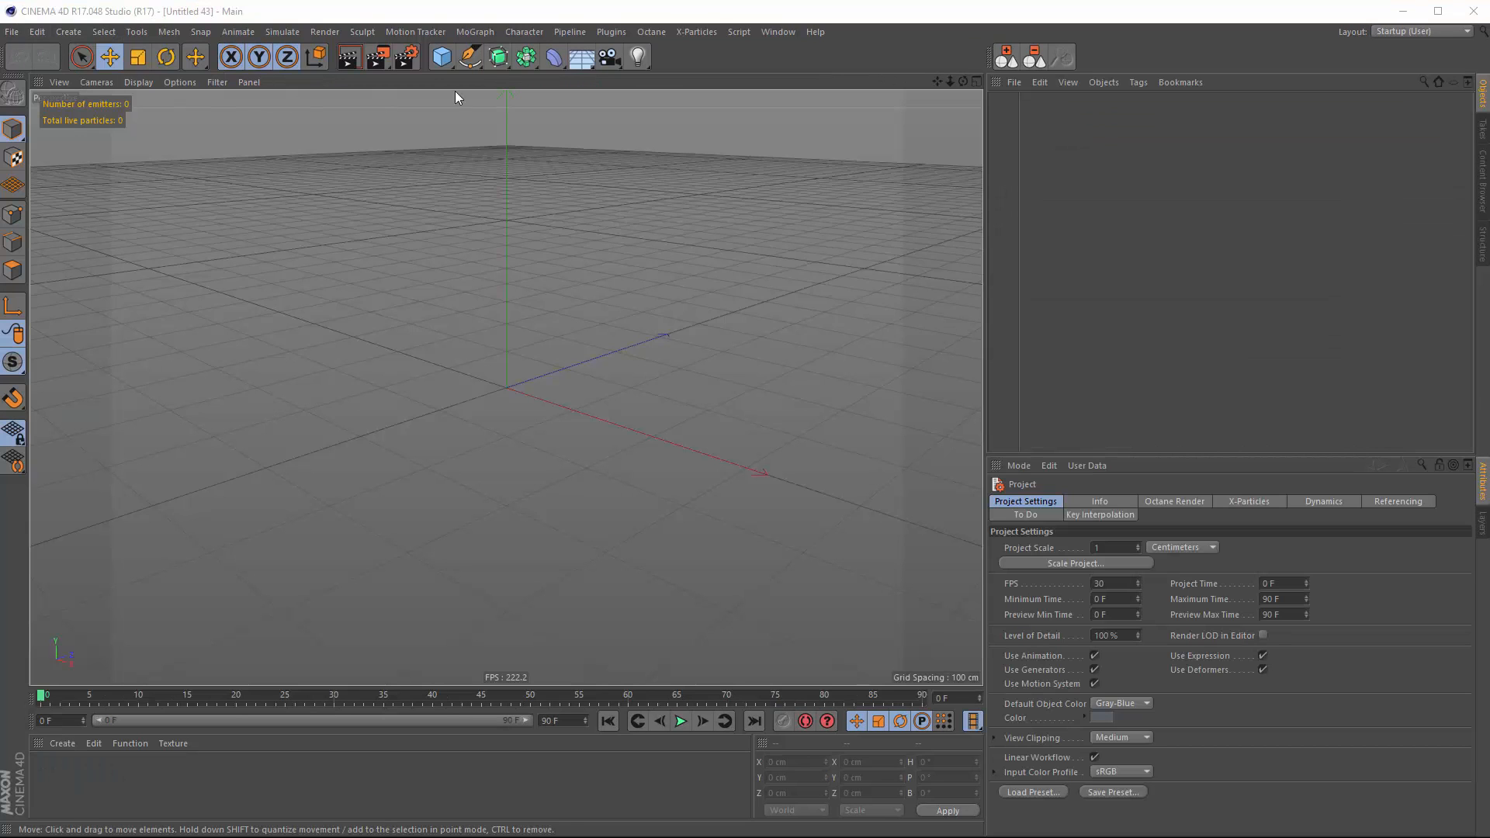
{"action": "left_click", "coordinate": [707, 32]}
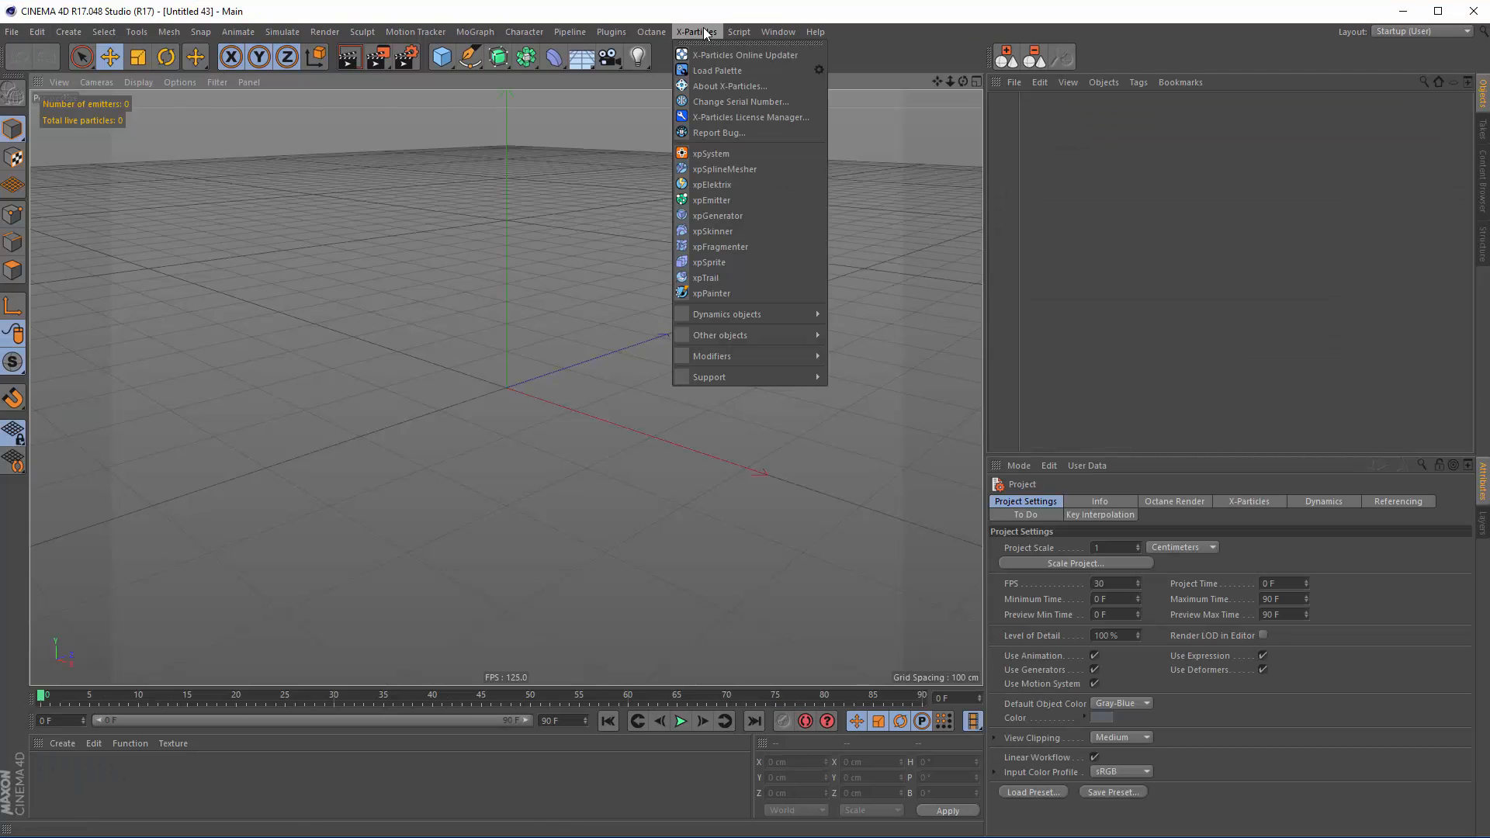
{"action": "left_click", "coordinate": [717, 154]}
{"action": "left_click", "coordinate": [1031, 147]}
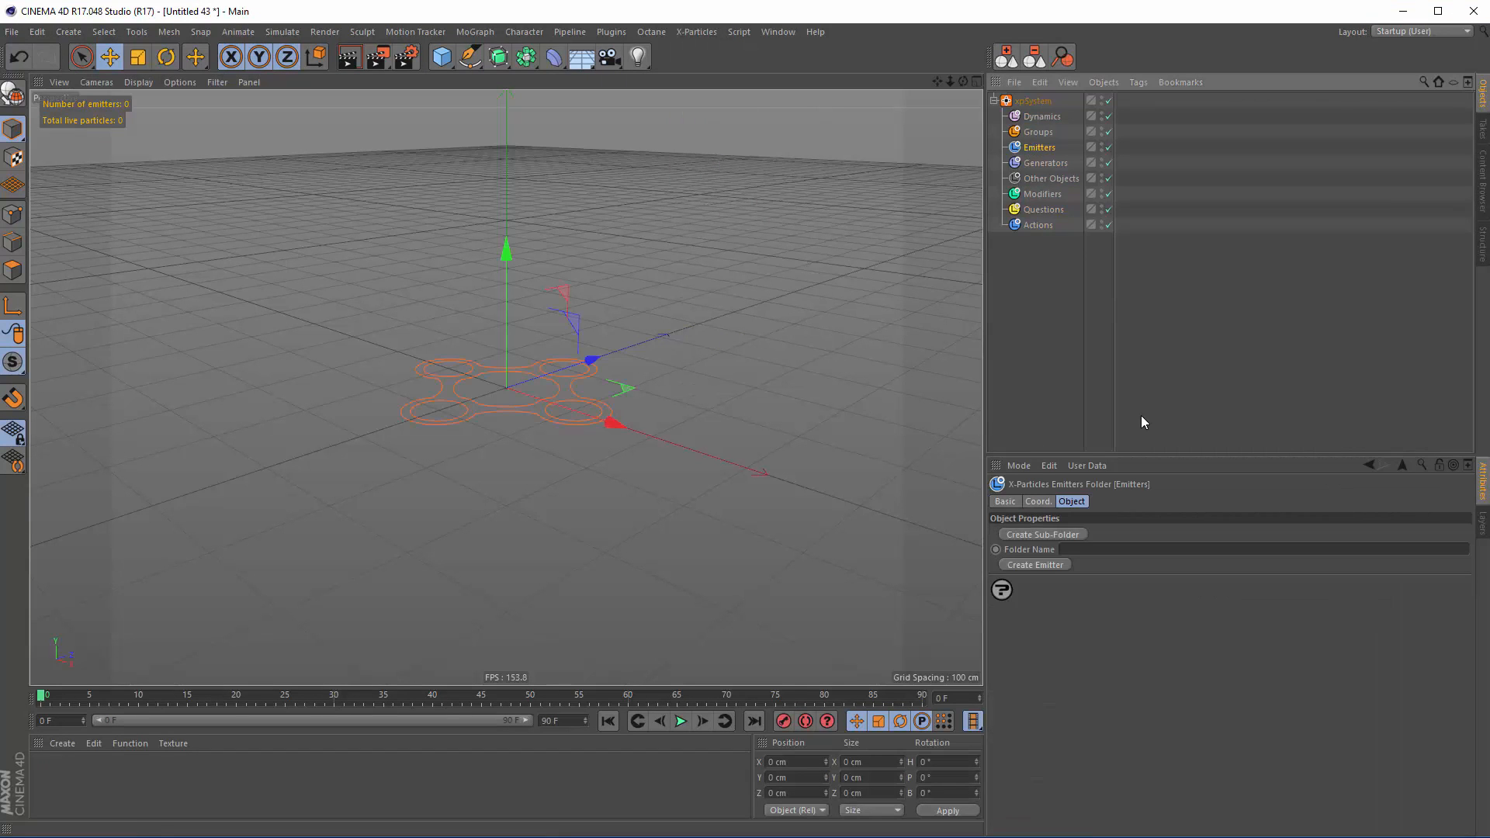
{"action": "left_click", "coordinate": [1033, 566]}
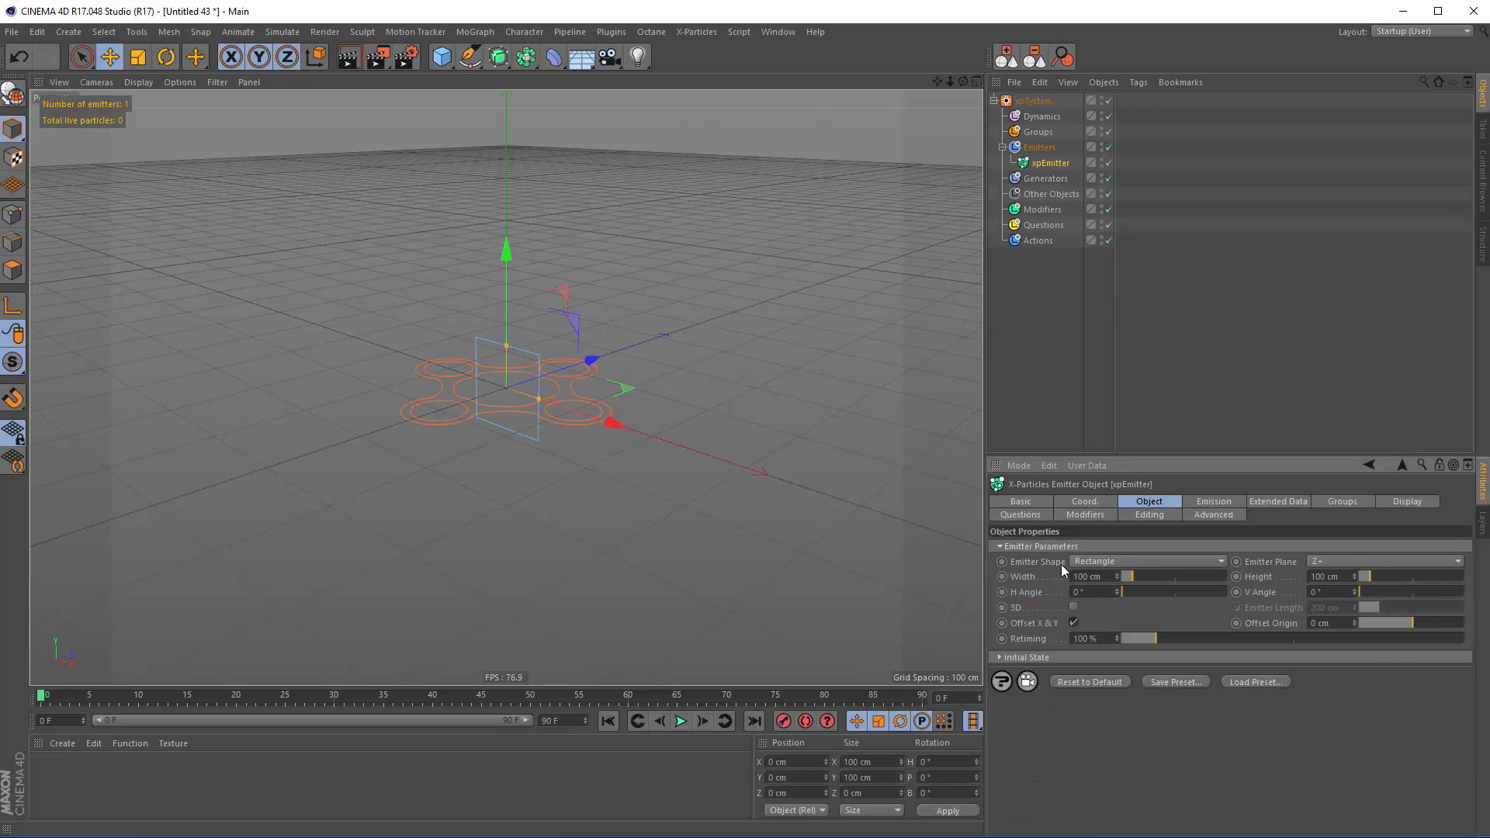
Change the emitter shape to Circle, rotate it to 90° pitch so it lies flat, and enlarge it to about 313 cm across
{"action": "left_click", "coordinate": [1101, 560]}
{"action": "left_click", "coordinate": [1097, 593]}
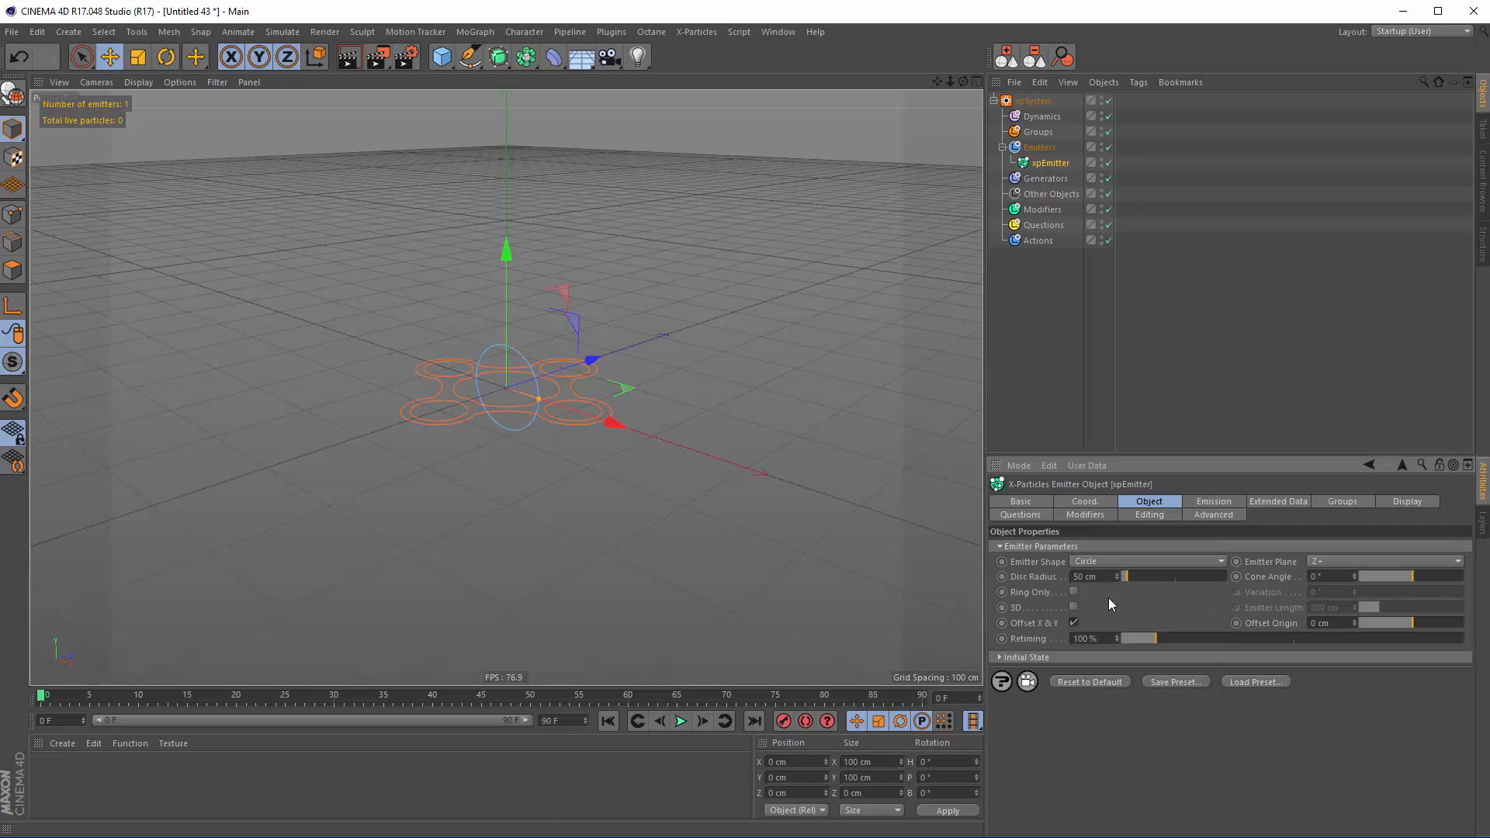
{"action": "key", "text": "r"}
{"action": "left_click_drag", "start_coordinate": [466, 335], "coordinate": [463, 443]}
{"action": "left_click_drag", "start_coordinate": [523, 393], "coordinate": [556, 402], "text": "alt"}
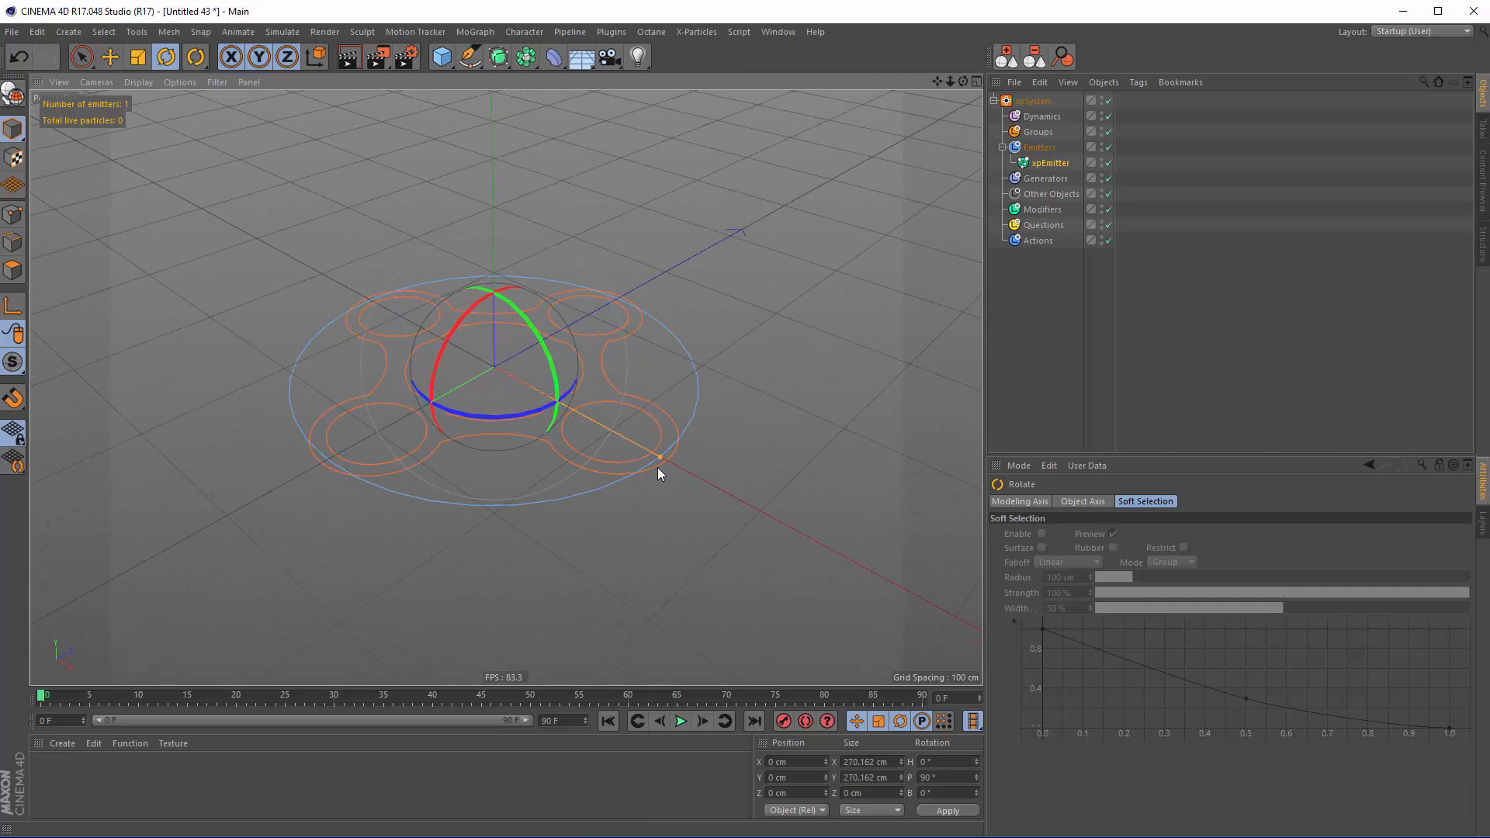
{"action": "left_click_drag", "start_coordinate": [658, 468], "coordinate": [691, 475]}
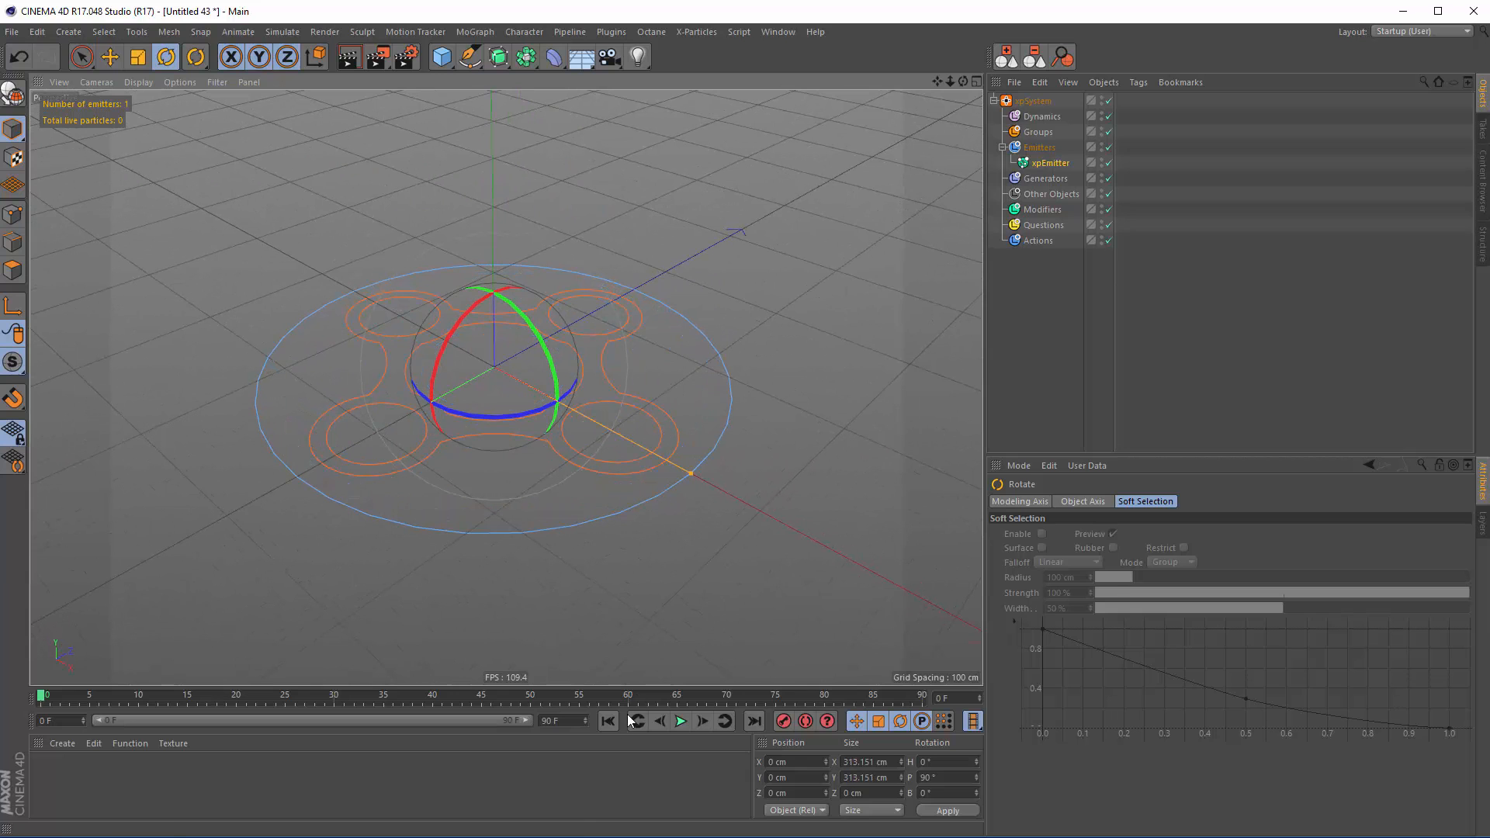
Play the simulation briefly, and reduce the emitter's particle speed to the minimum
{"action": "left_click", "coordinate": [680, 726]}
{"action": "left_click_drag", "start_coordinate": [526, 372], "coordinate": [535, 392], "text": "alt"}
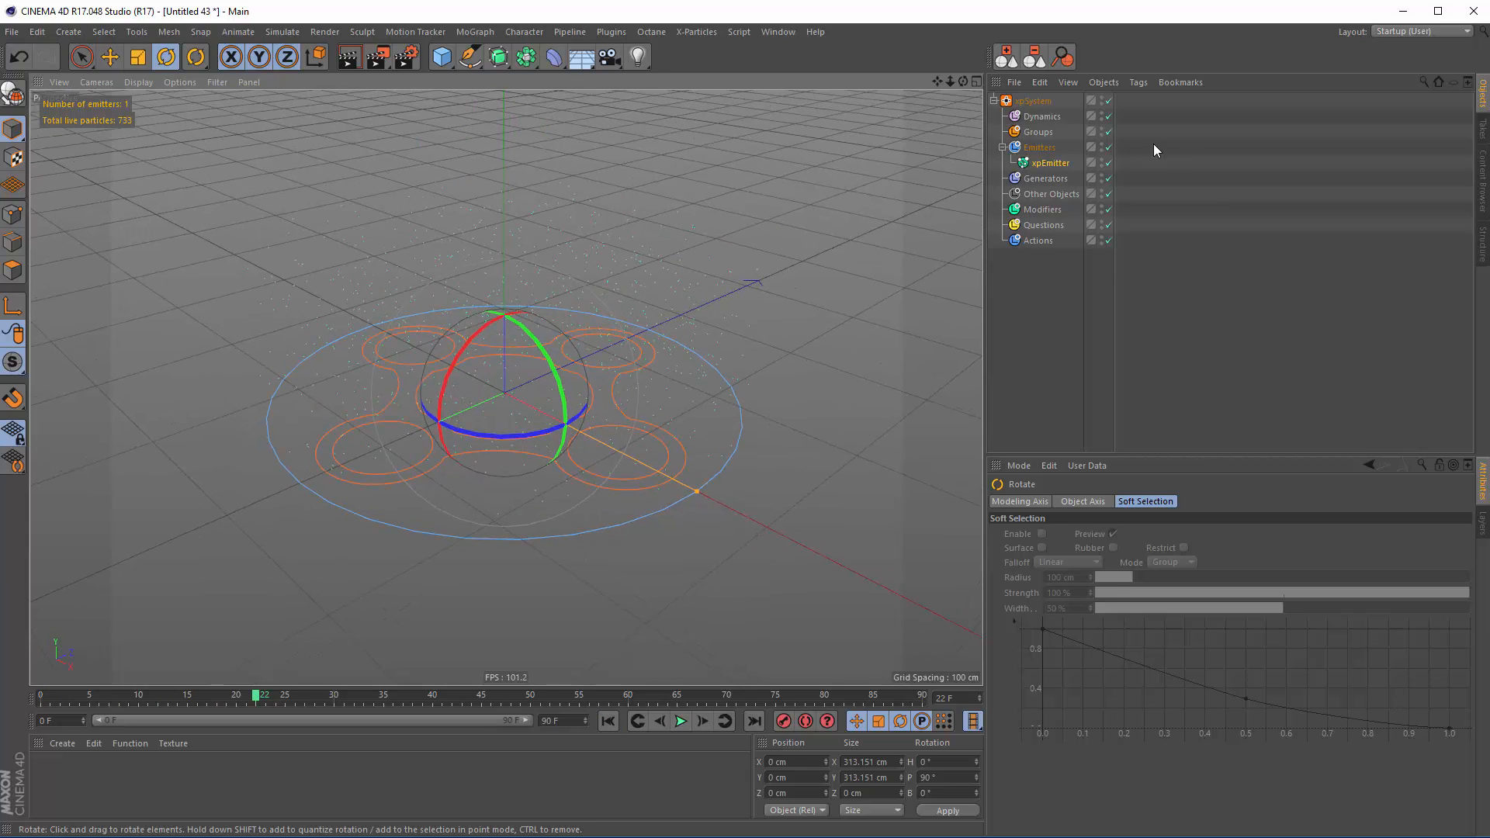
{"action": "left_click", "coordinate": [1054, 164]}
{"action": "left_click", "coordinate": [1237, 503]}
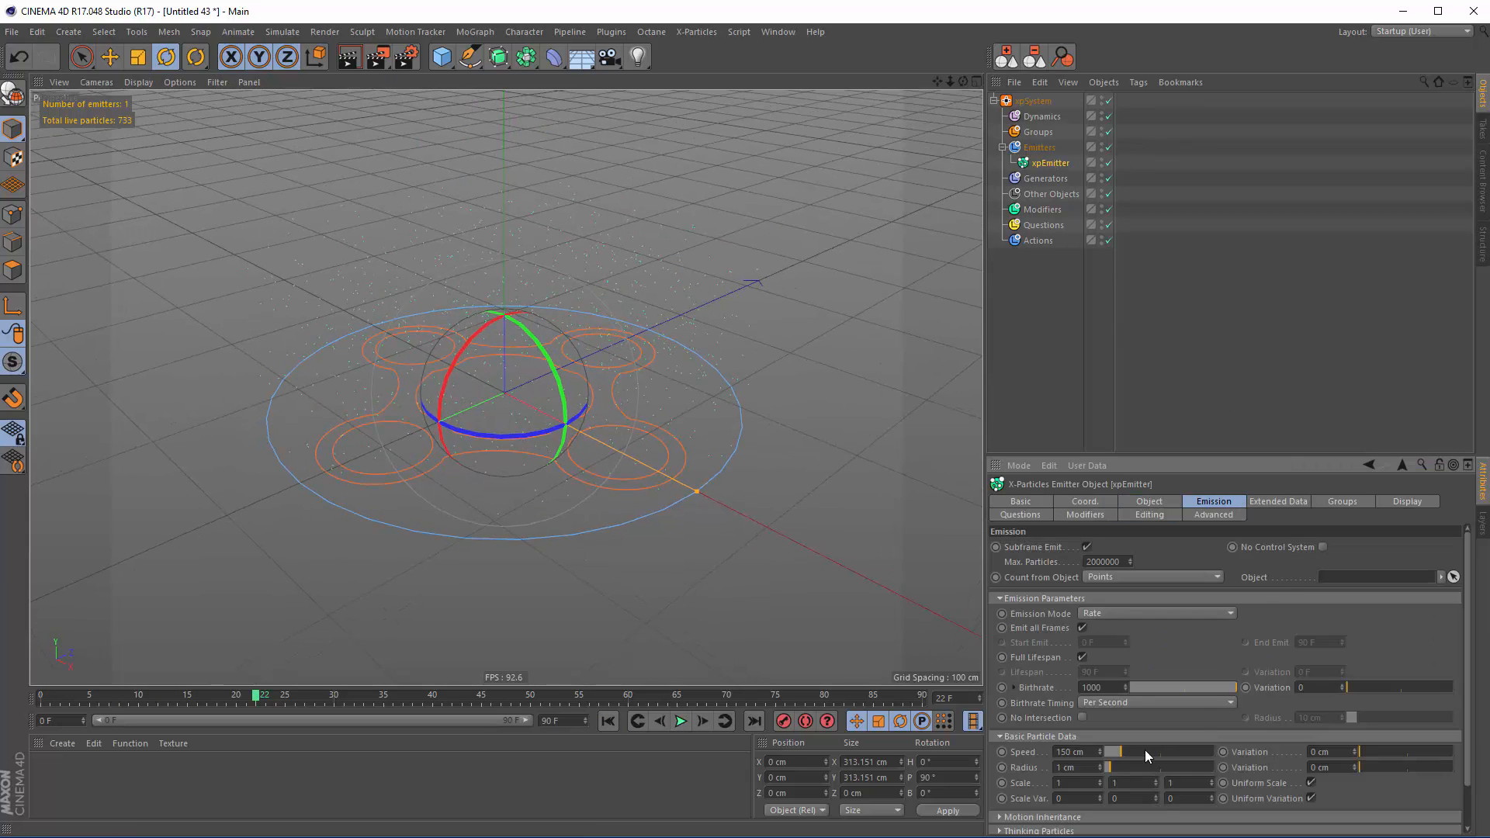
{"action": "left_click_drag", "start_coordinate": [1120, 751], "coordinate": [1096, 757]}
Set the emitter's editor display to Lines with a white particle color (0% saturation), and replay the simulation from the start
{"action": "left_click", "coordinate": [1390, 505]}
{"action": "left_click", "coordinate": [1106, 669]}
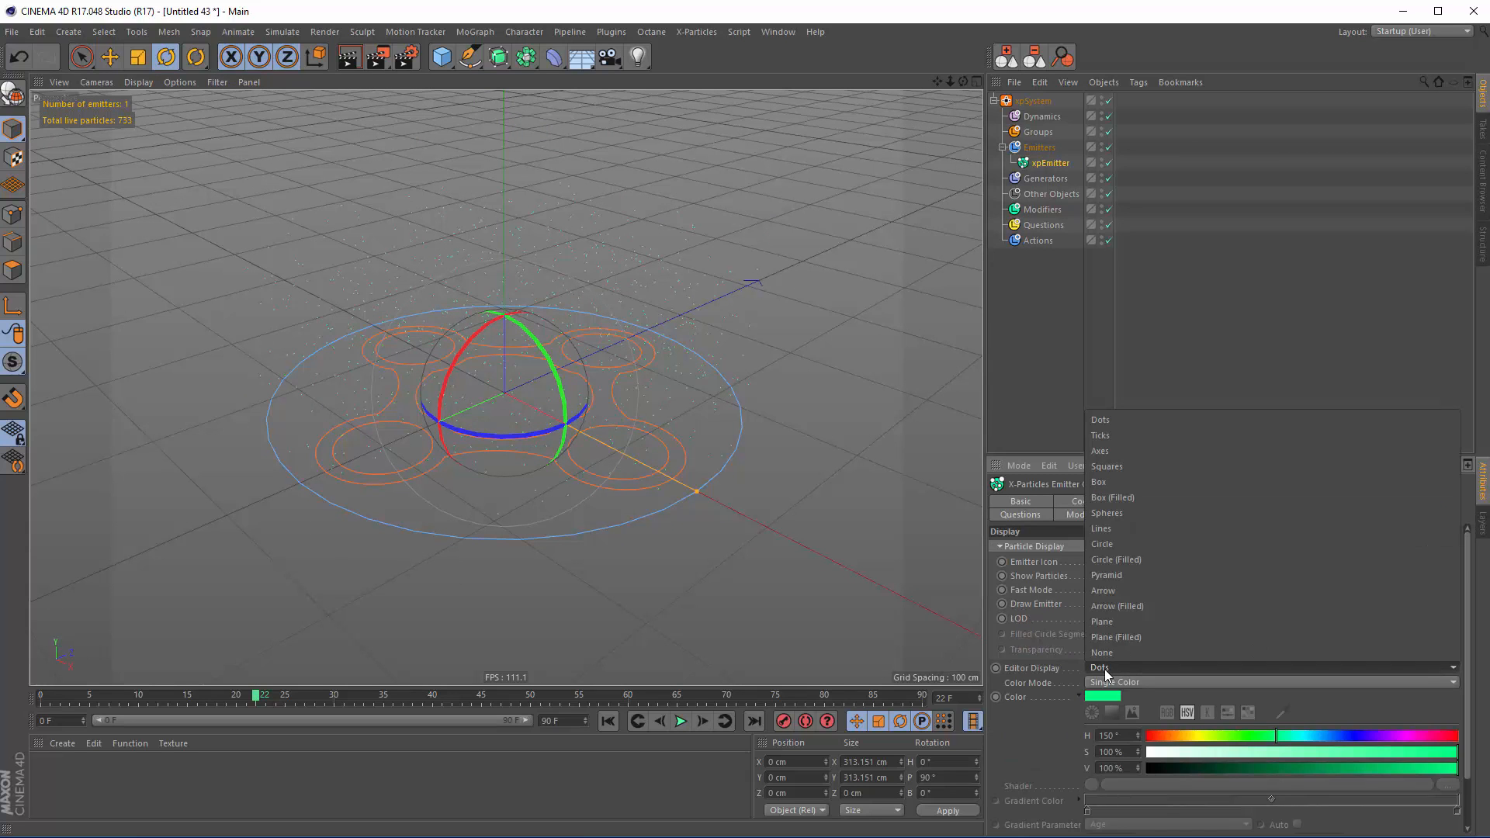
{"action": "left_click", "coordinate": [1099, 532]}
{"action": "left_click_drag", "start_coordinate": [1255, 750], "coordinate": [1186, 756]}
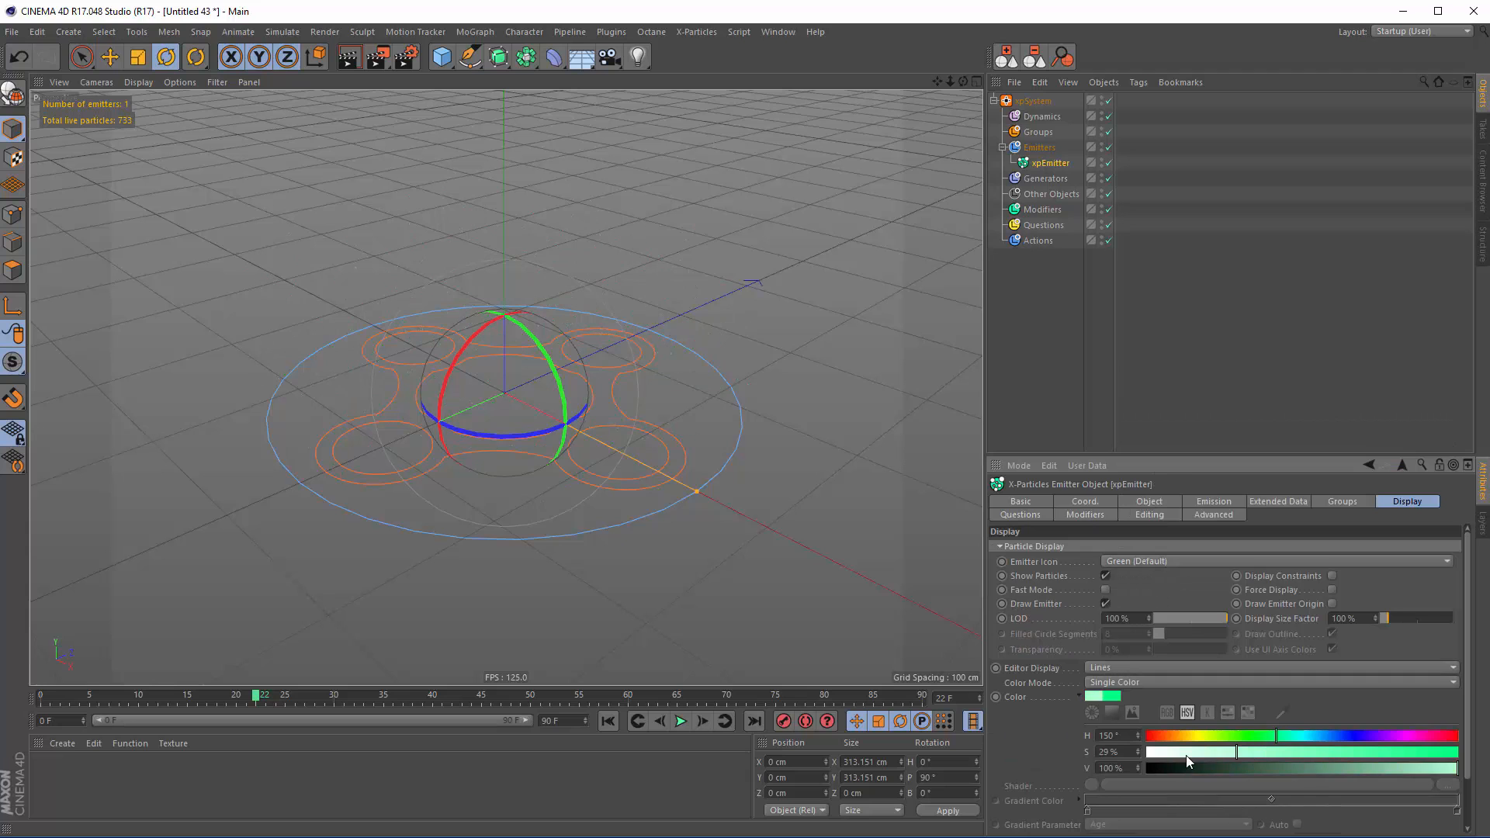
{"action": "left_click", "coordinate": [605, 723]}
{"action": "left_click", "coordinate": [678, 723]}
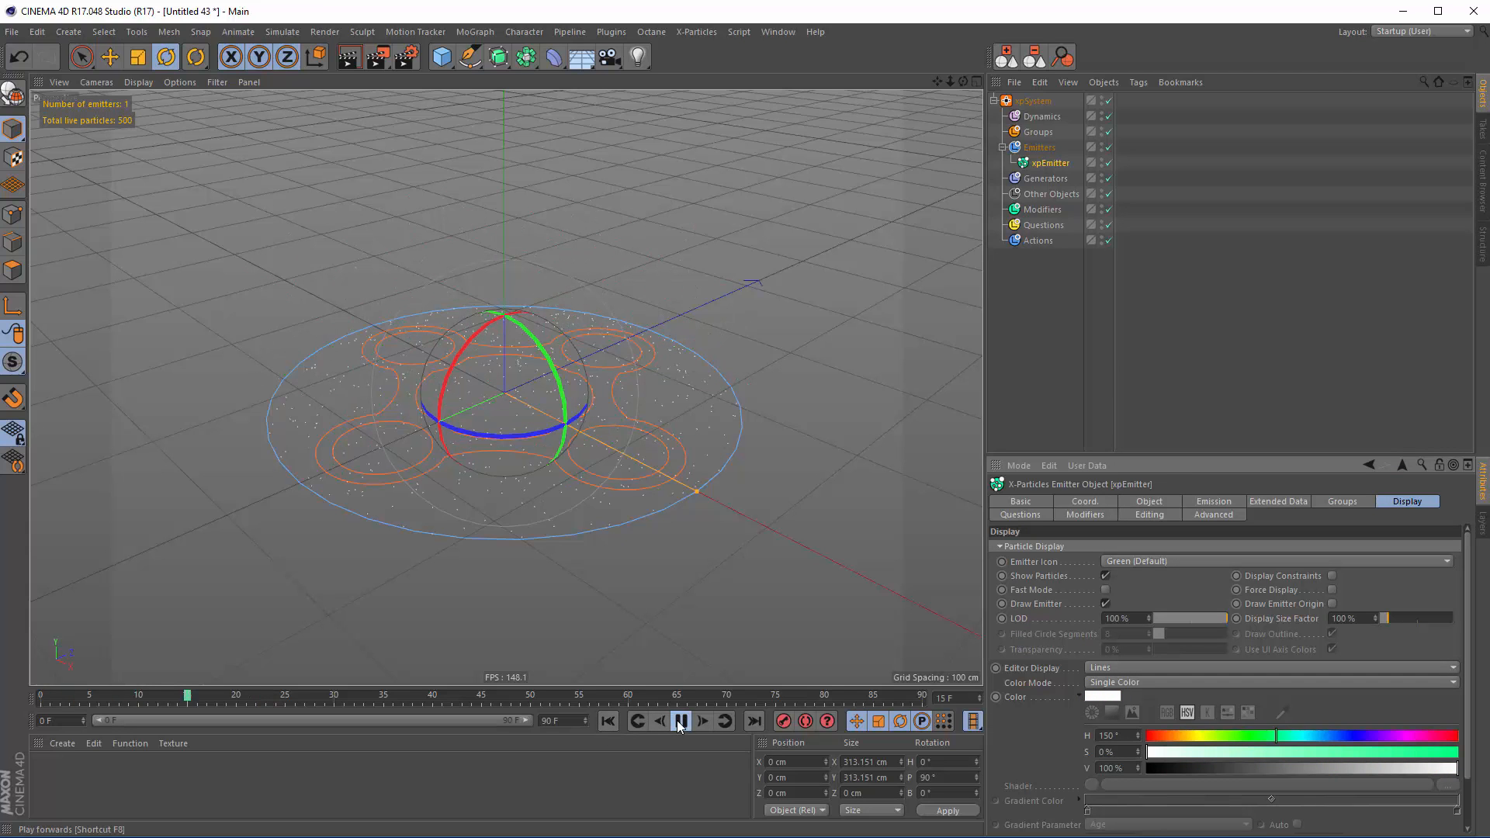
Check the fan arrangement in the browser's fire tornado video, and add a Wind motion modifier to the particle system, playing the simulation to preview it
{"action": "left_click", "coordinate": [529, 836]}
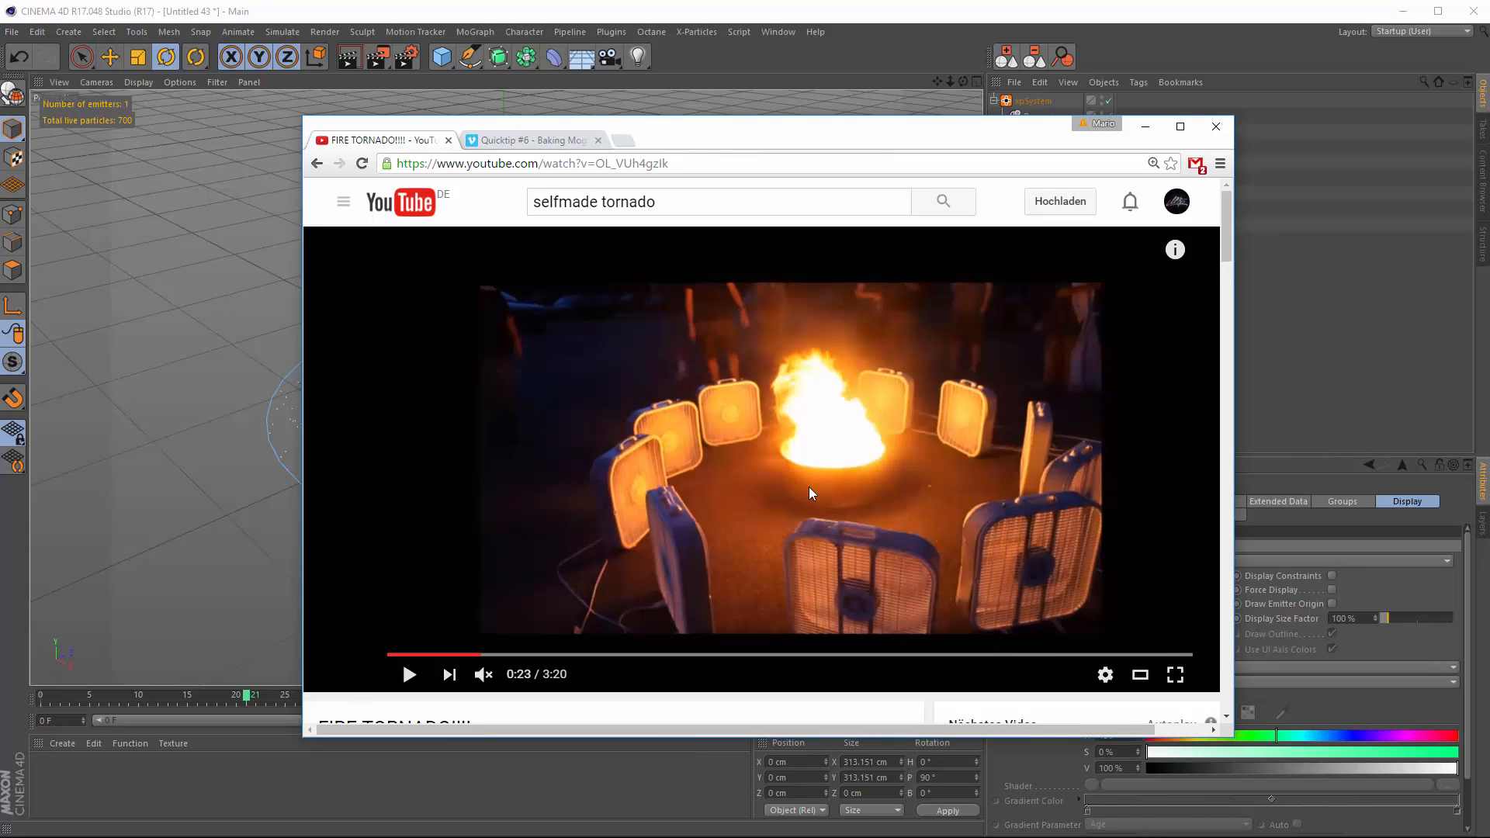
{"action": "left_click", "coordinate": [1278, 353]}
{"action": "left_click", "coordinate": [1055, 208]}
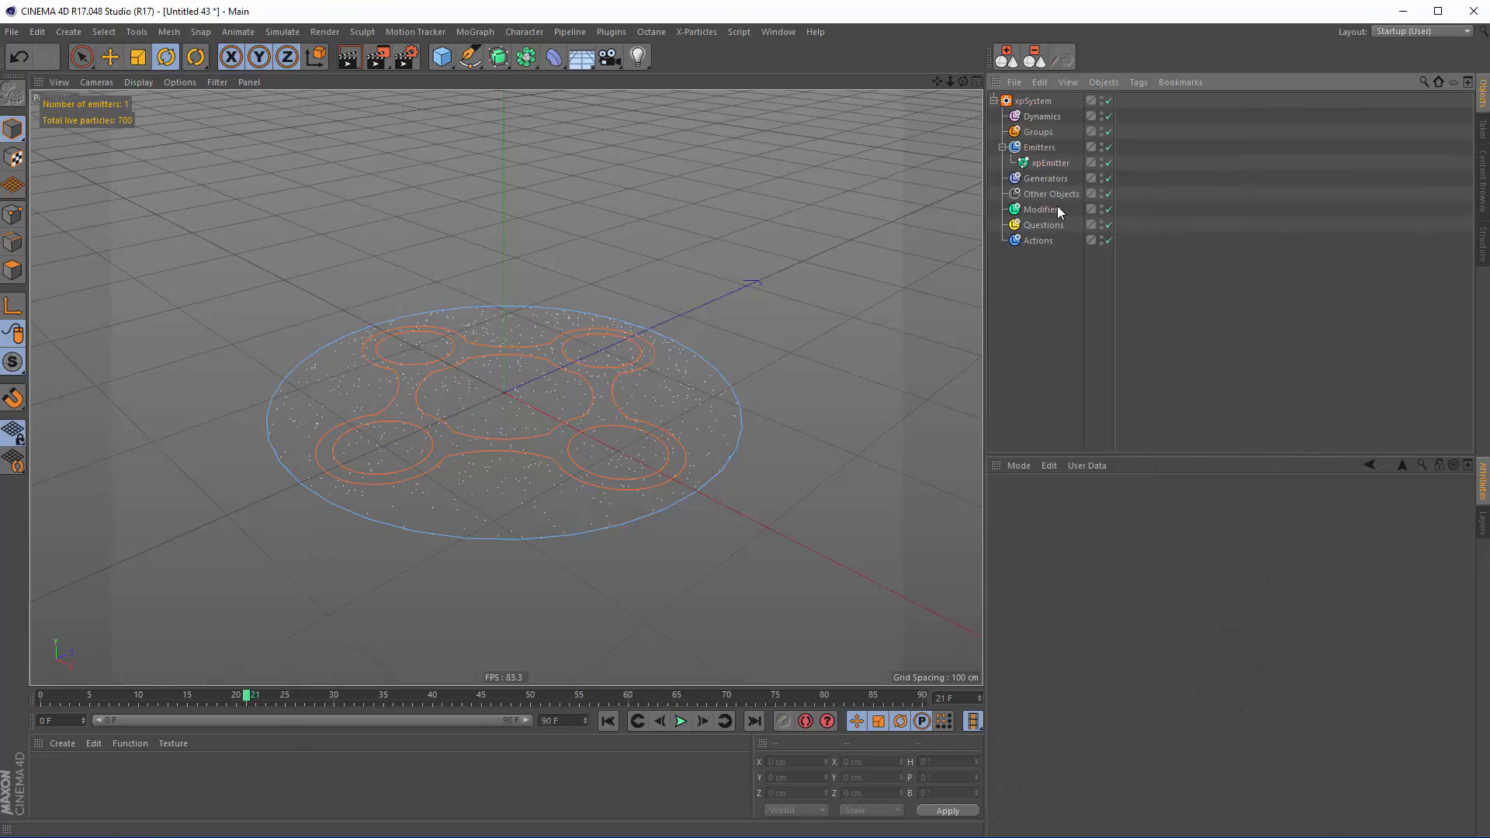
{"action": "left_click", "coordinate": [1113, 579]}
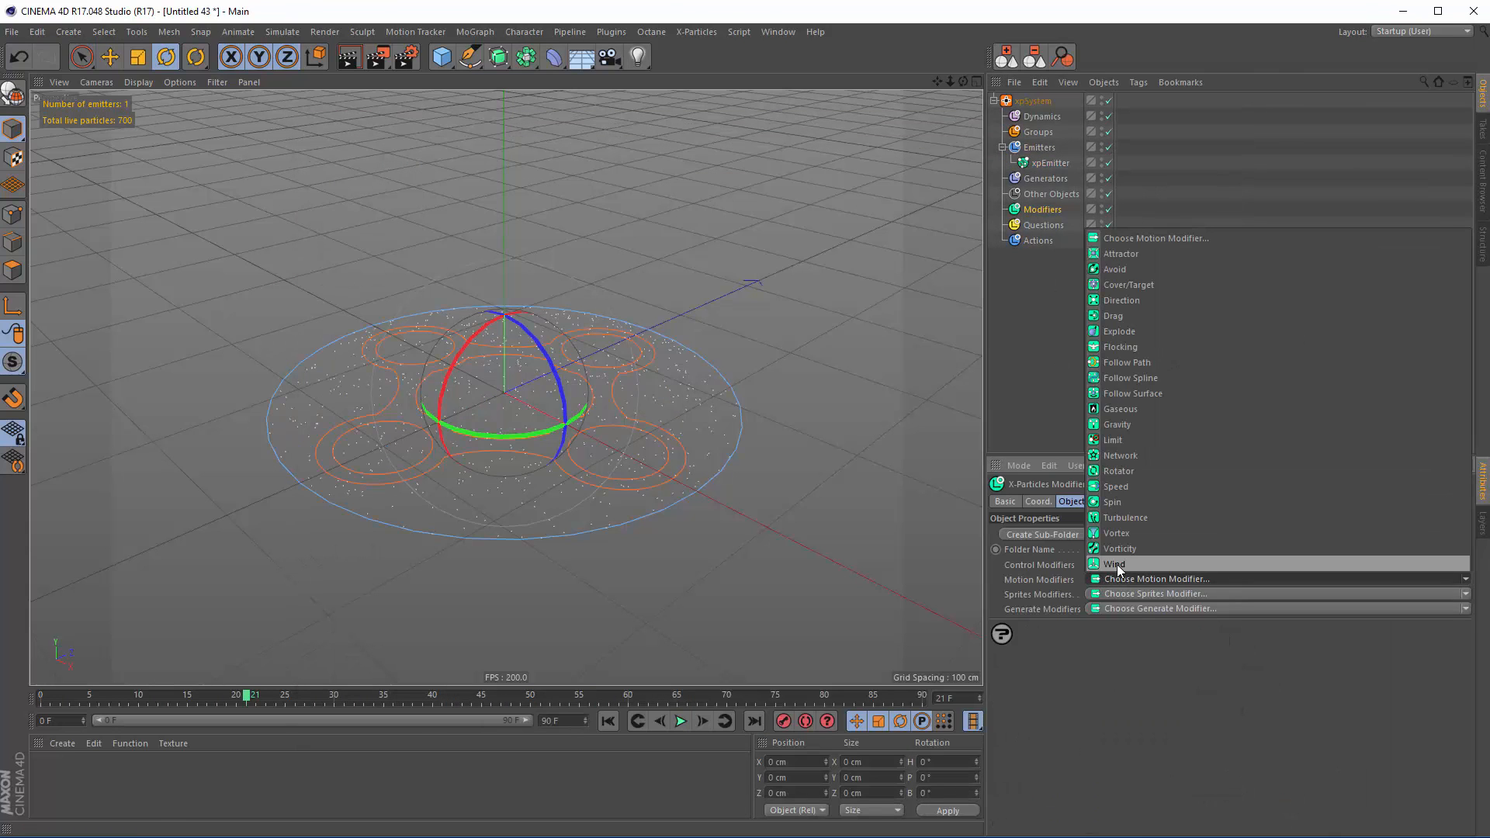
{"action": "left_click", "coordinate": [1112, 567]}
{"action": "left_click", "coordinate": [682, 722]}
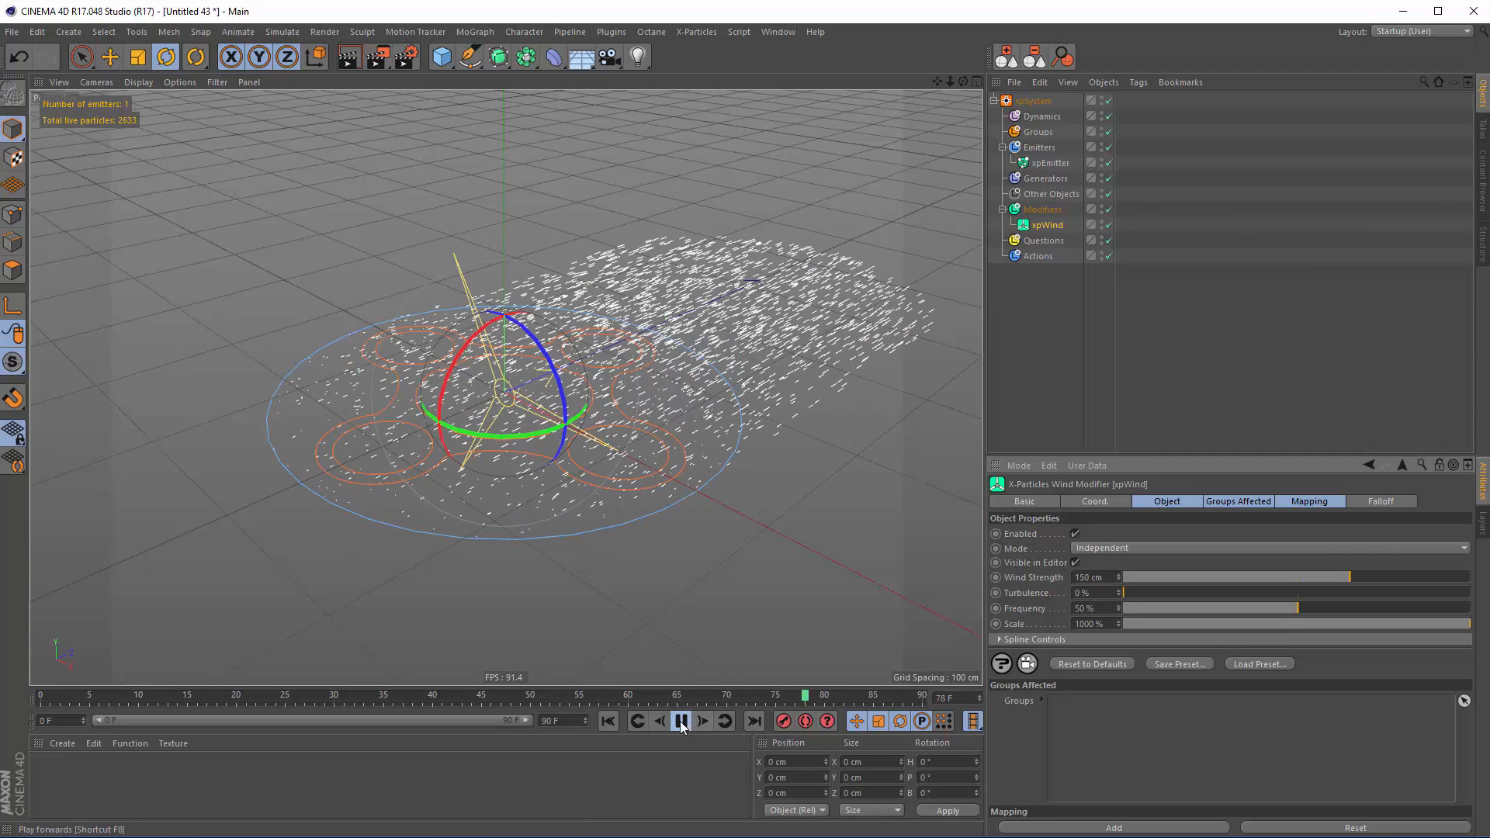
{"action": "left_click", "coordinate": [681, 721]}
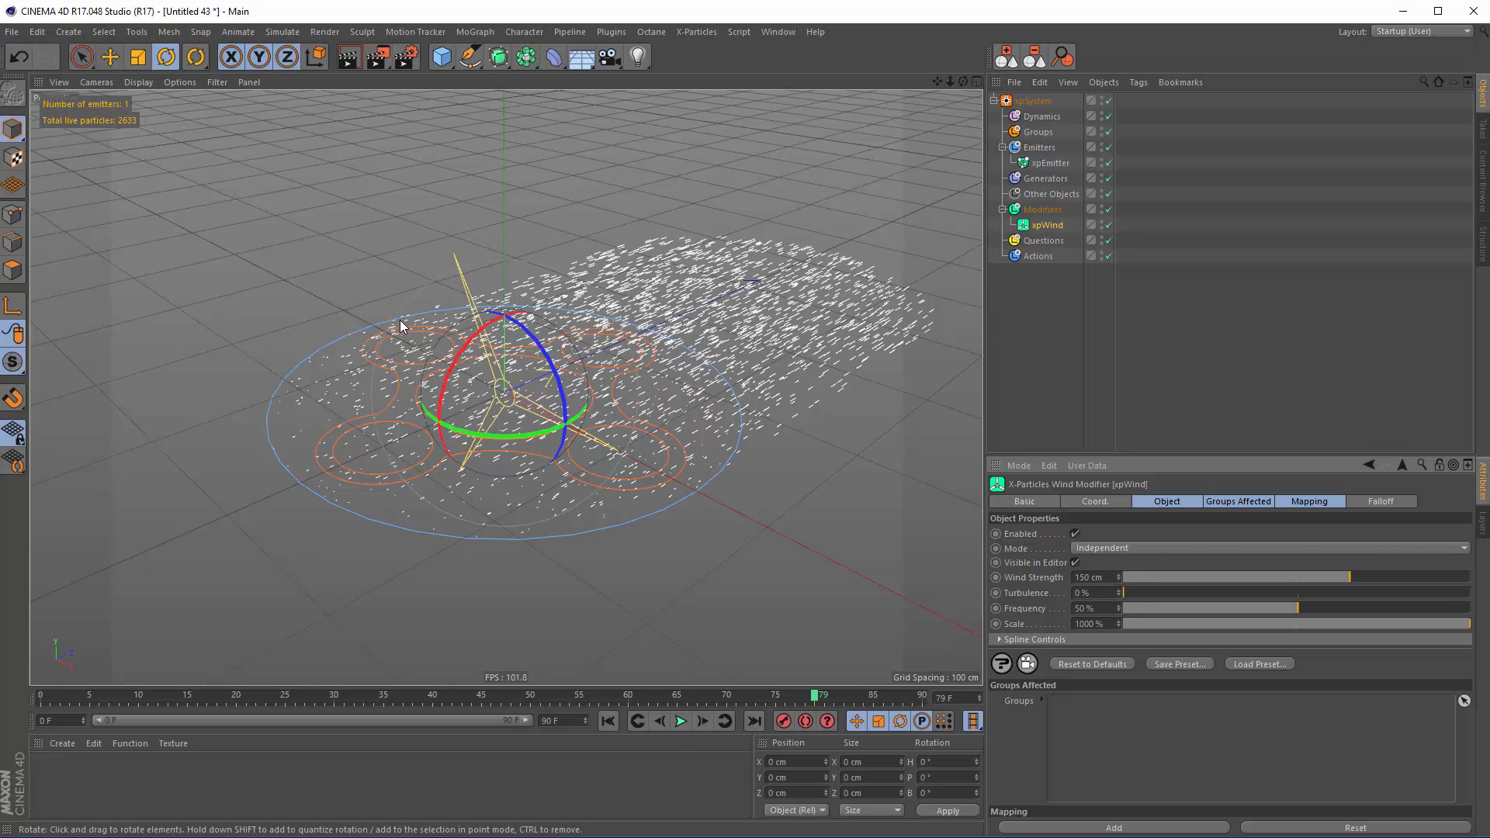
Add a MoGraph Cloner under Modifiers with the xpWind modifier as its child, and rewind the simulation
{"action": "left_click", "coordinate": [475, 32]}
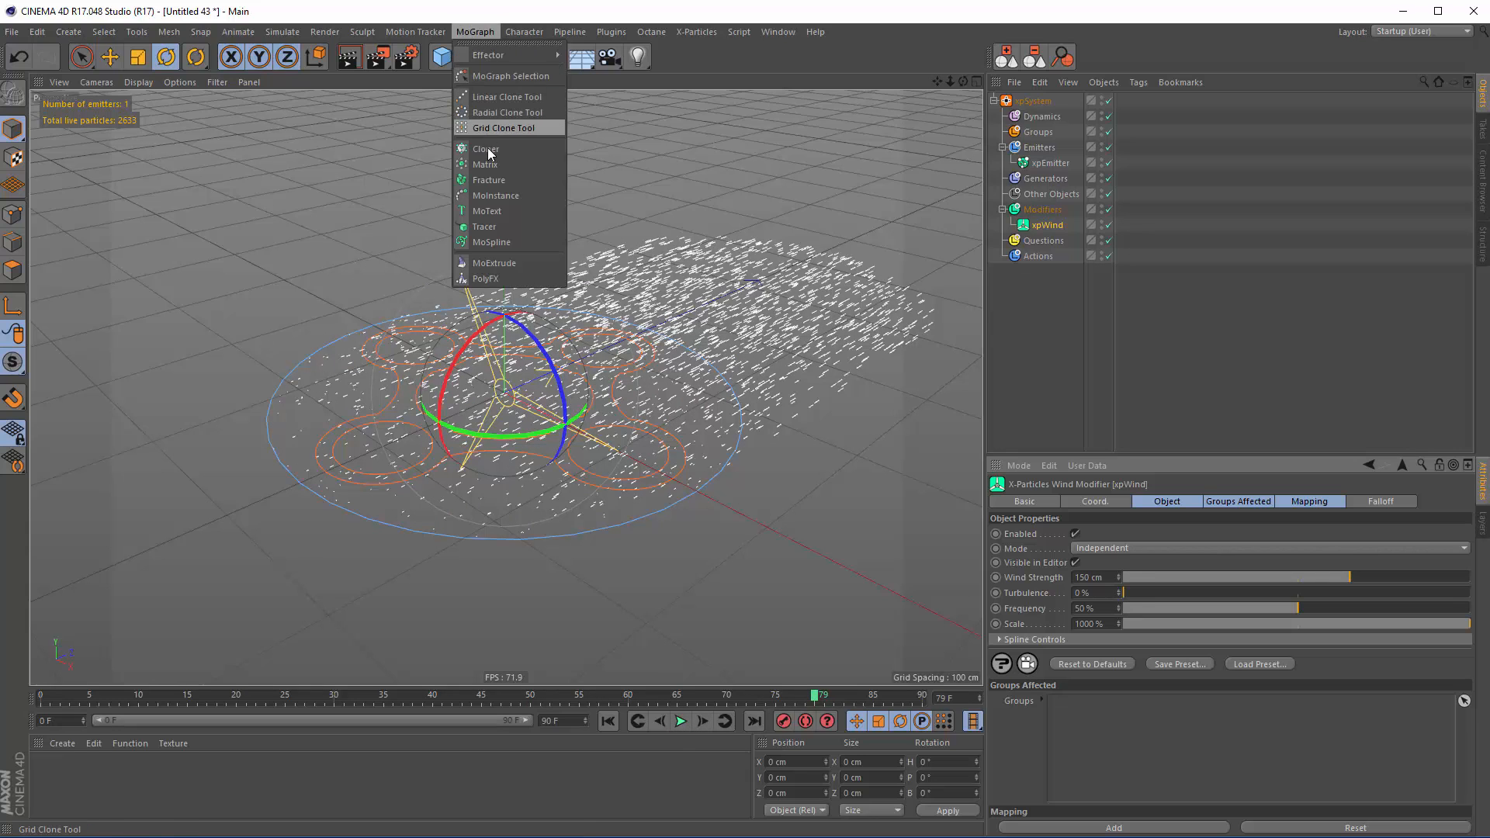
{"action": "left_click", "coordinate": [531, 159]}
{"action": "left_click_drag", "start_coordinate": [1028, 101], "coordinate": [1051, 232]}
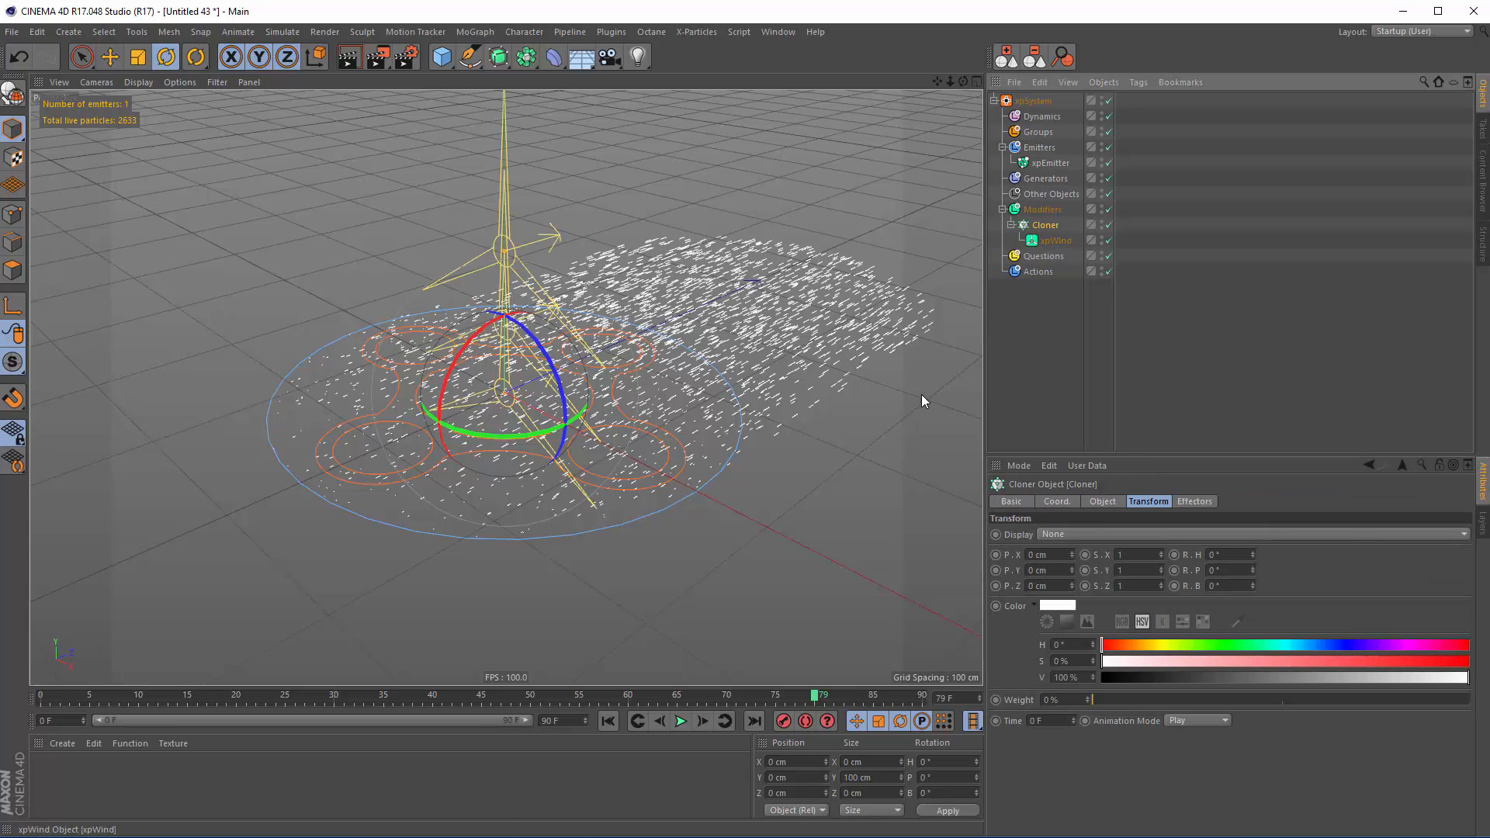
{"action": "left_click", "coordinate": [608, 721]}
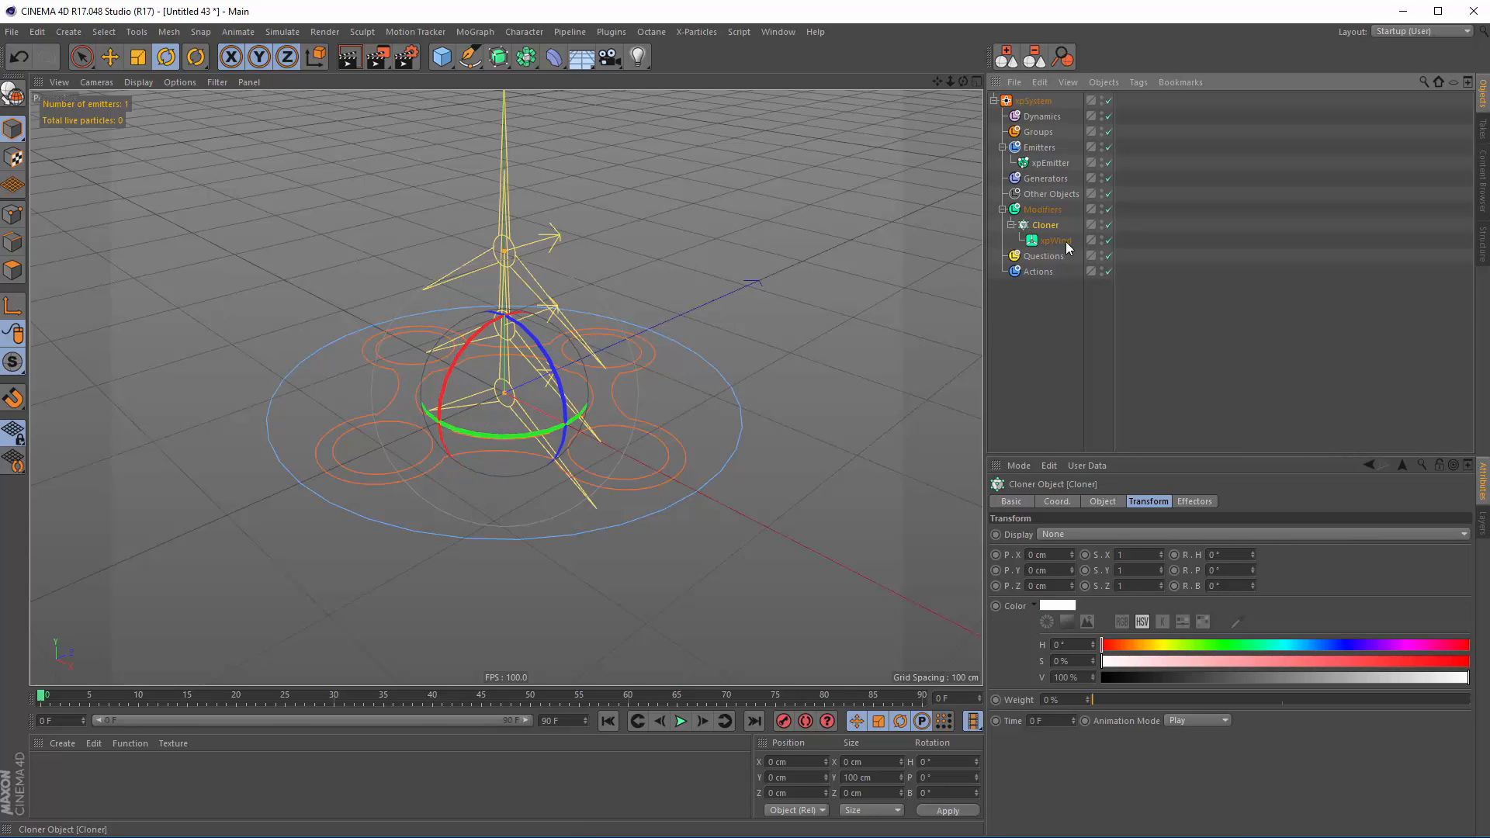
Set the Cloner to Radial mode on the XZ plane with nine clones, and enlarge the radius so they ring the emitter
{"action": "left_click", "coordinate": [1095, 501]}
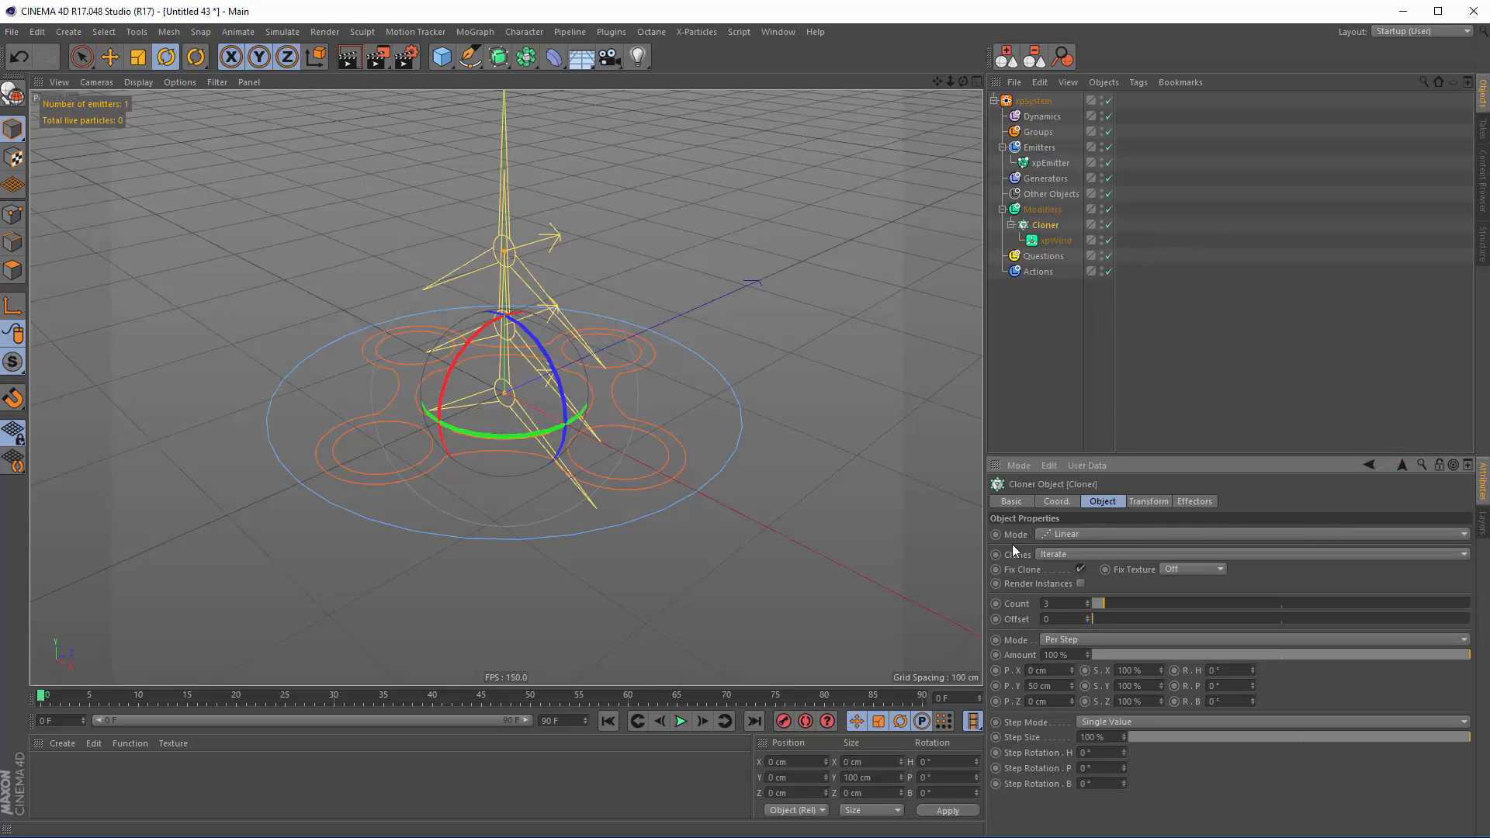
{"action": "left_click", "coordinate": [1076, 534]}
{"action": "left_click", "coordinate": [1077, 569]}
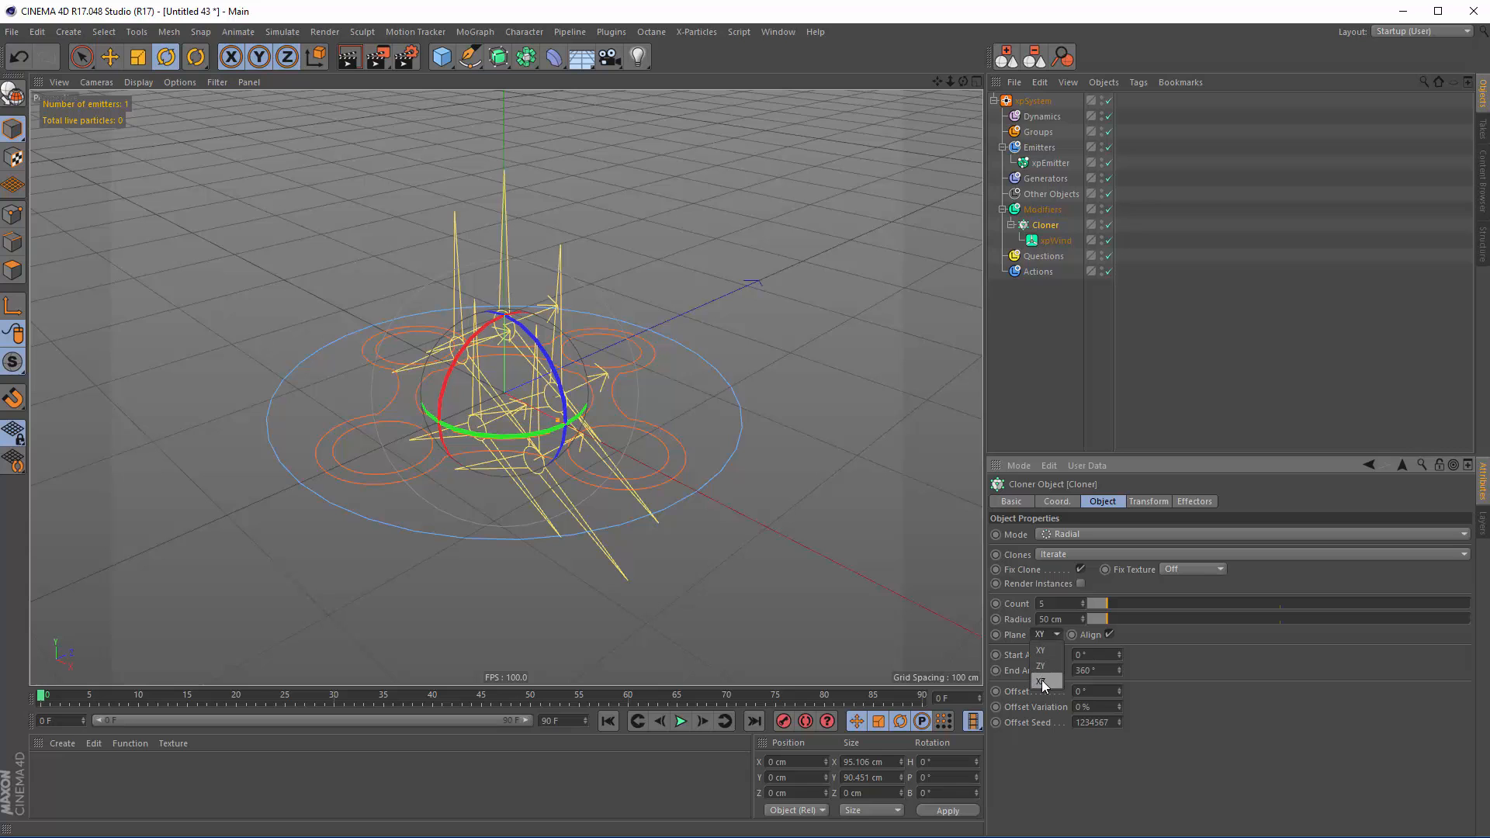
{"action": "left_click", "coordinate": [1042, 682]}
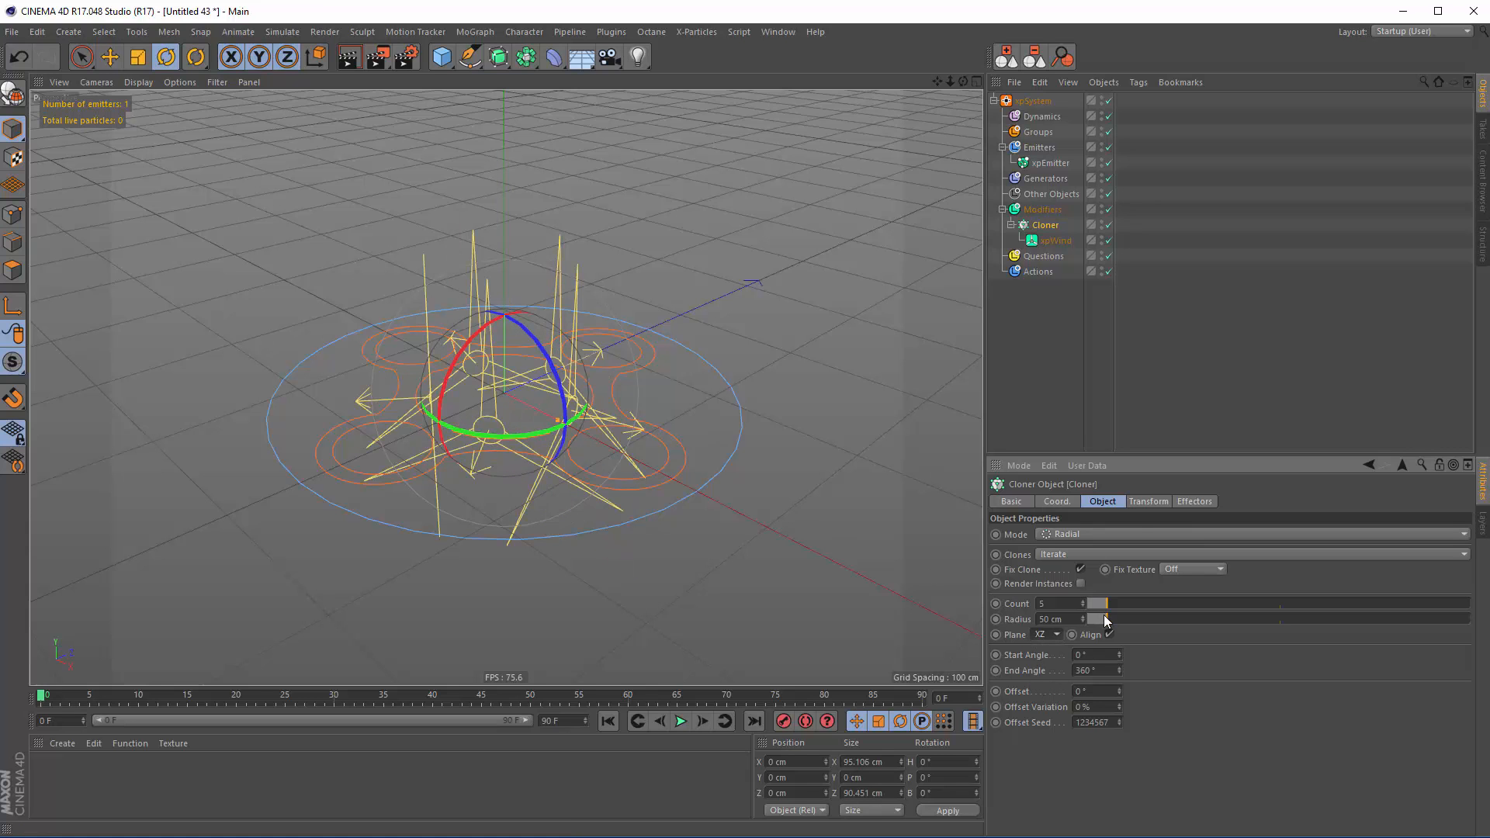
{"action": "mouse_move", "coordinate": [1106, 619]}
{"action": "left_mouse_down"}
{"action": "mouse_move", "coordinate": [1134, 625]}
{"action": "mouse_move", "coordinate": [1115, 606]}
{"action": "mouse_move", "coordinate": [1135, 622]}
{"action": "left_mouse_up"}
Turn the clones to a heading of 118° in the Cloner's transform so the winds blow around the ring
{"action": "left_click", "coordinate": [1147, 503]}
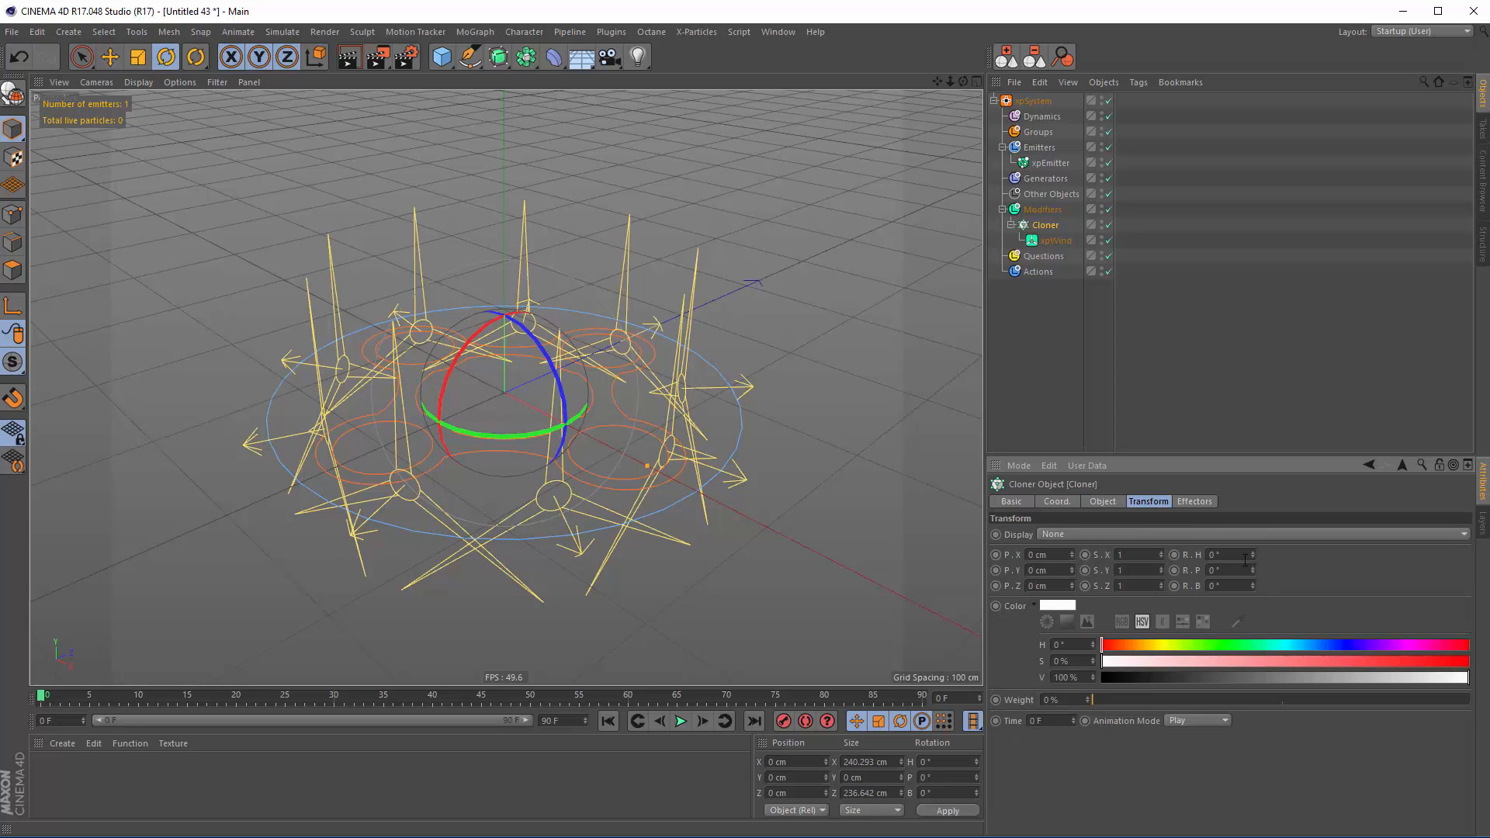
{"action": "left_click_drag", "start_coordinate": [1253, 555], "coordinate": [1199, 449]}
{"action": "left_click_drag", "start_coordinate": [464, 454], "coordinate": [491, 528], "text": "alt"}
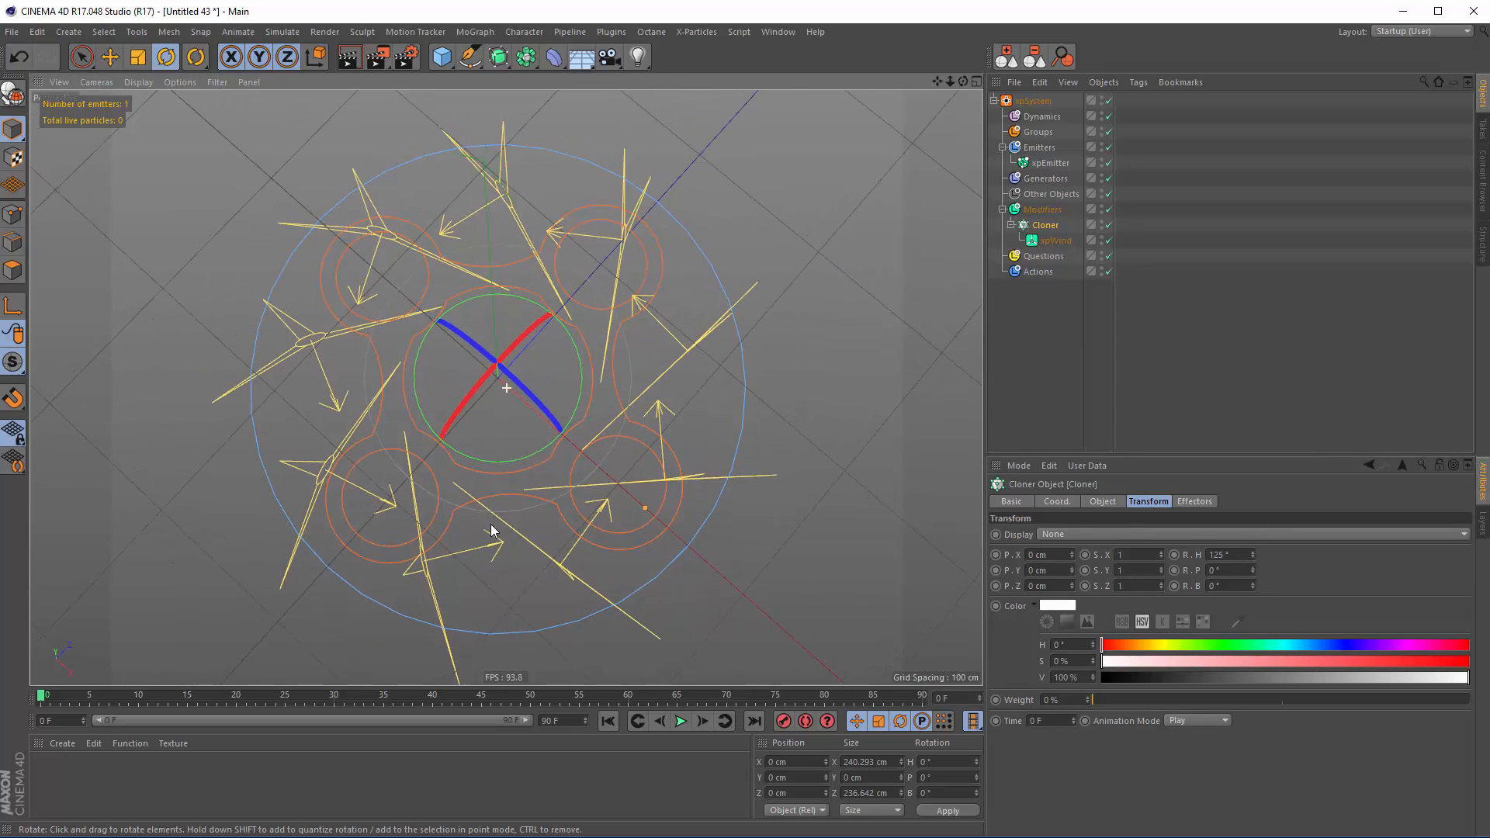
{"action": "left_click_drag", "start_coordinate": [1253, 555], "coordinate": [1248, 561]}
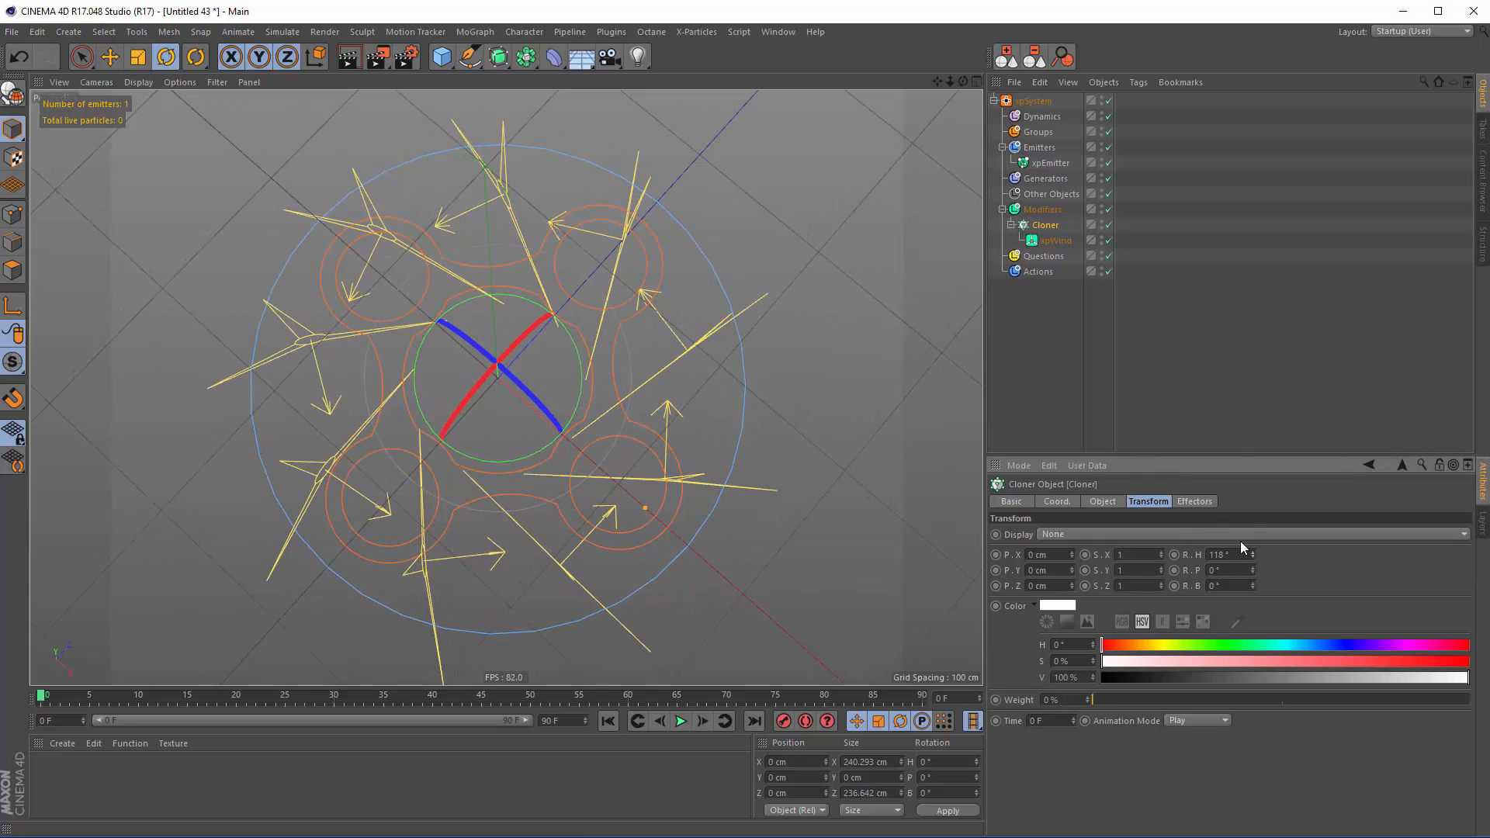
Tilt the wind clones to a pitch of 23° in the Cloner's transform, and play the simulation briefly
{"action": "left_click_drag", "start_coordinate": [482, 482], "coordinate": [471, 388], "text": "alt"}
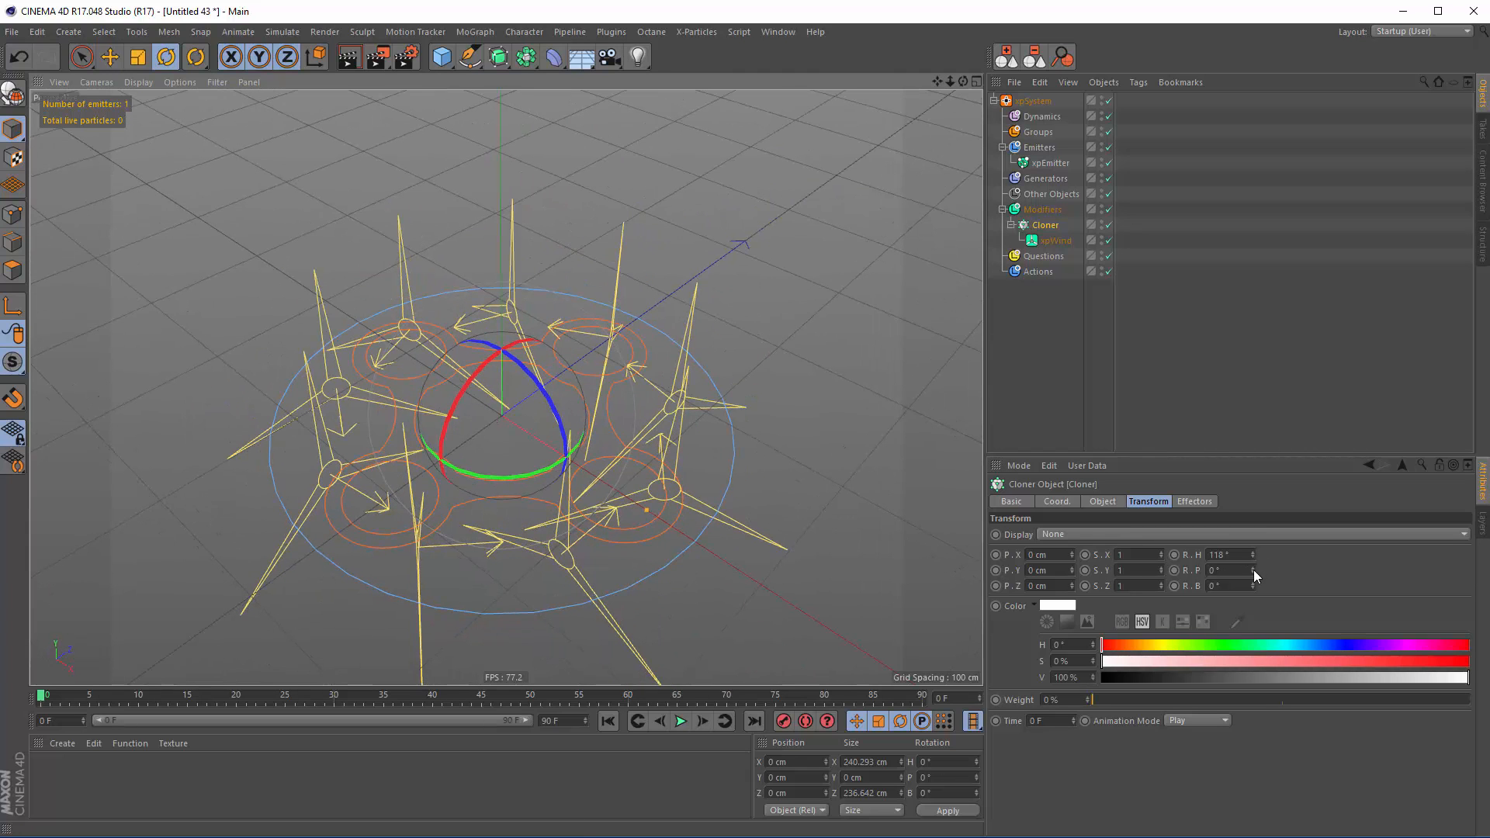
{"action": "left_click_drag", "start_coordinate": [1253, 569], "coordinate": [1254, 551]}
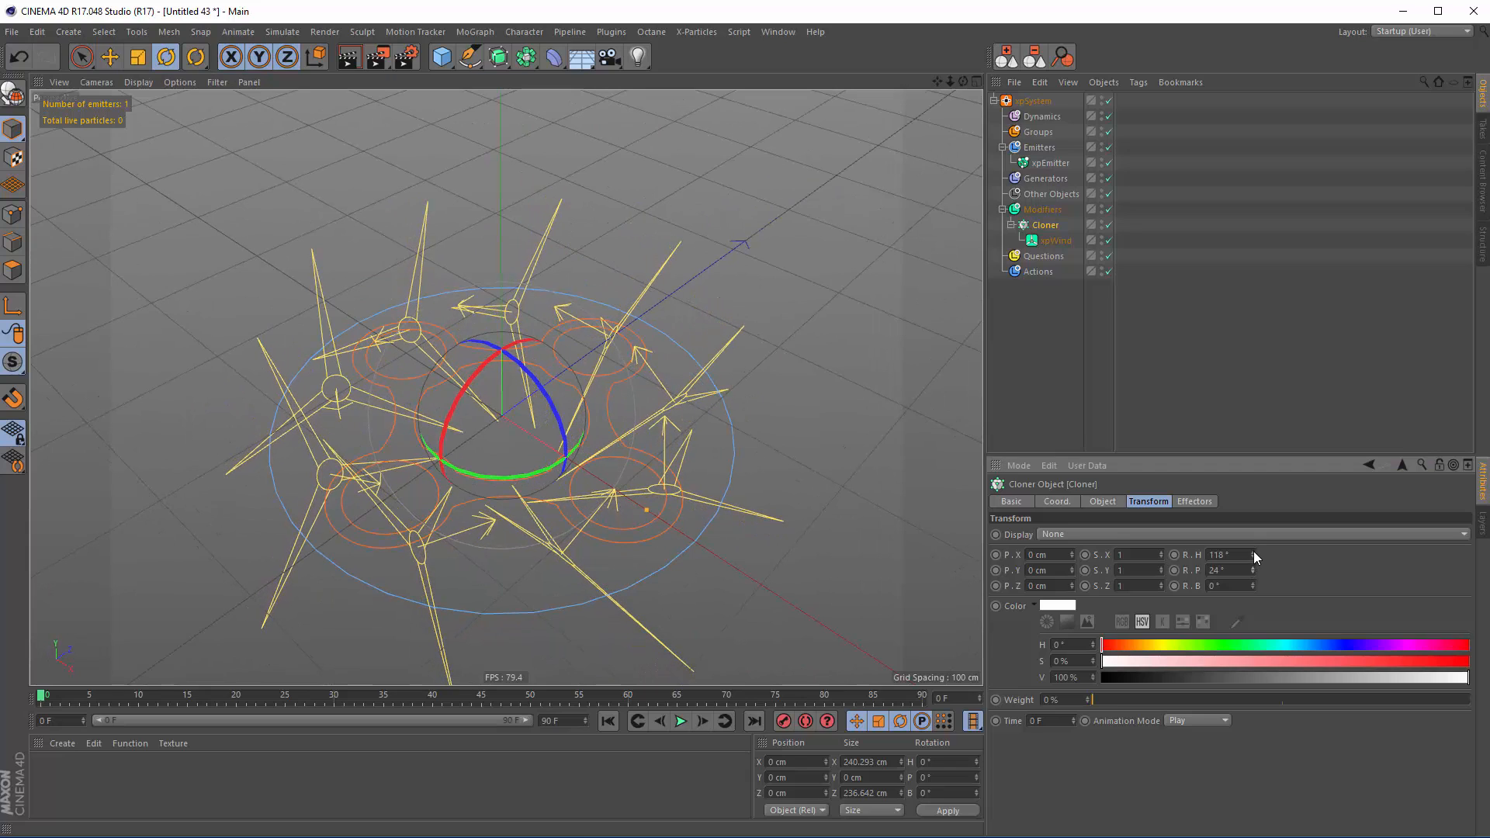
{"action": "mouse_move", "coordinate": [592, 487]}
{"action": "left_mouse_down", "text": "alt"}
{"action": "mouse_move", "coordinate": [577, 390]}
{"action": "mouse_move", "coordinate": [575, 500]}
{"action": "mouse_move", "coordinate": [590, 465]}
{"action": "left_mouse_up", "text": "alt"}
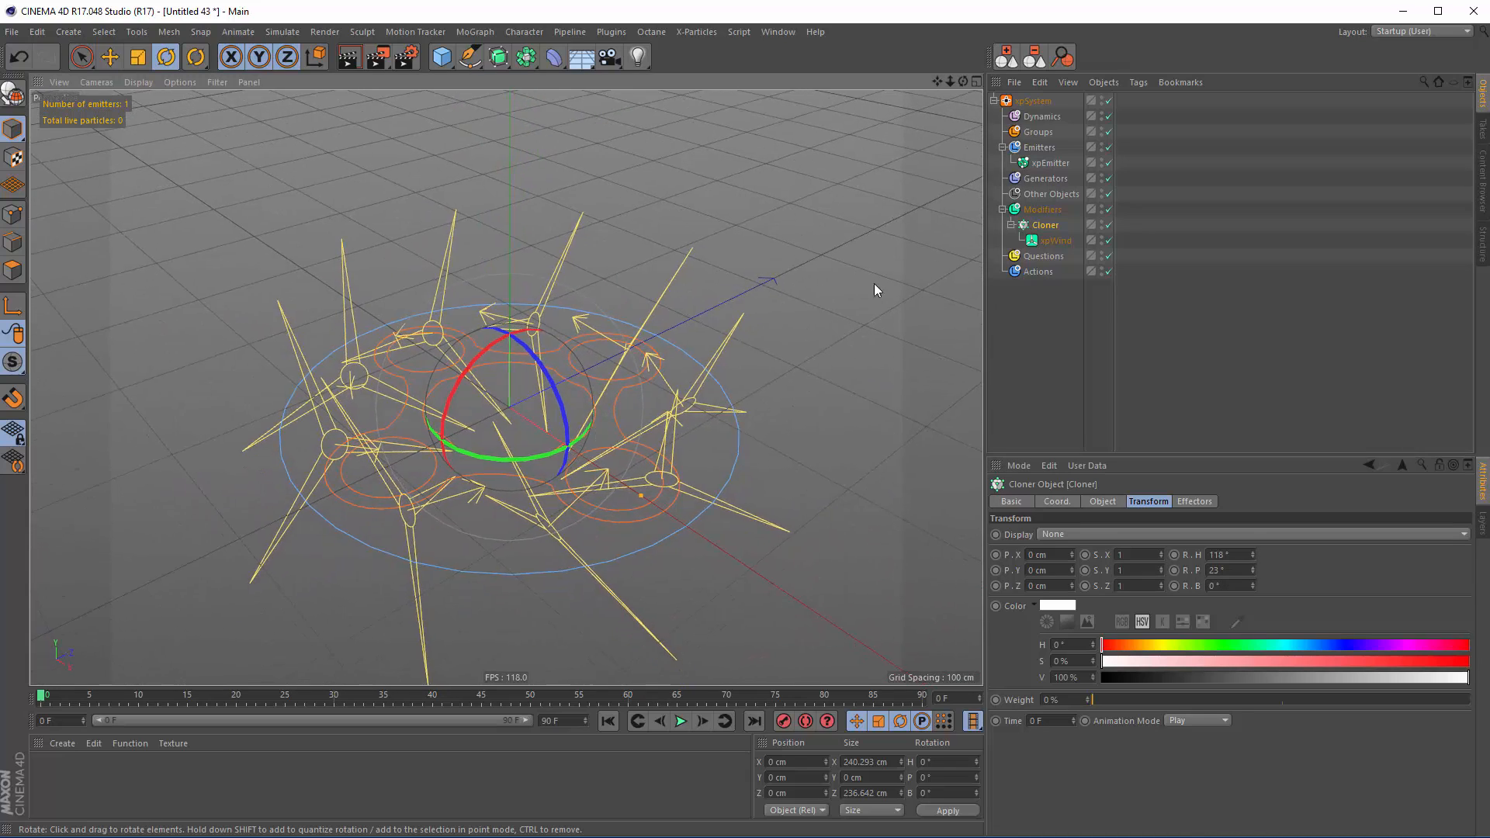
{"action": "left_click", "coordinate": [683, 723]}
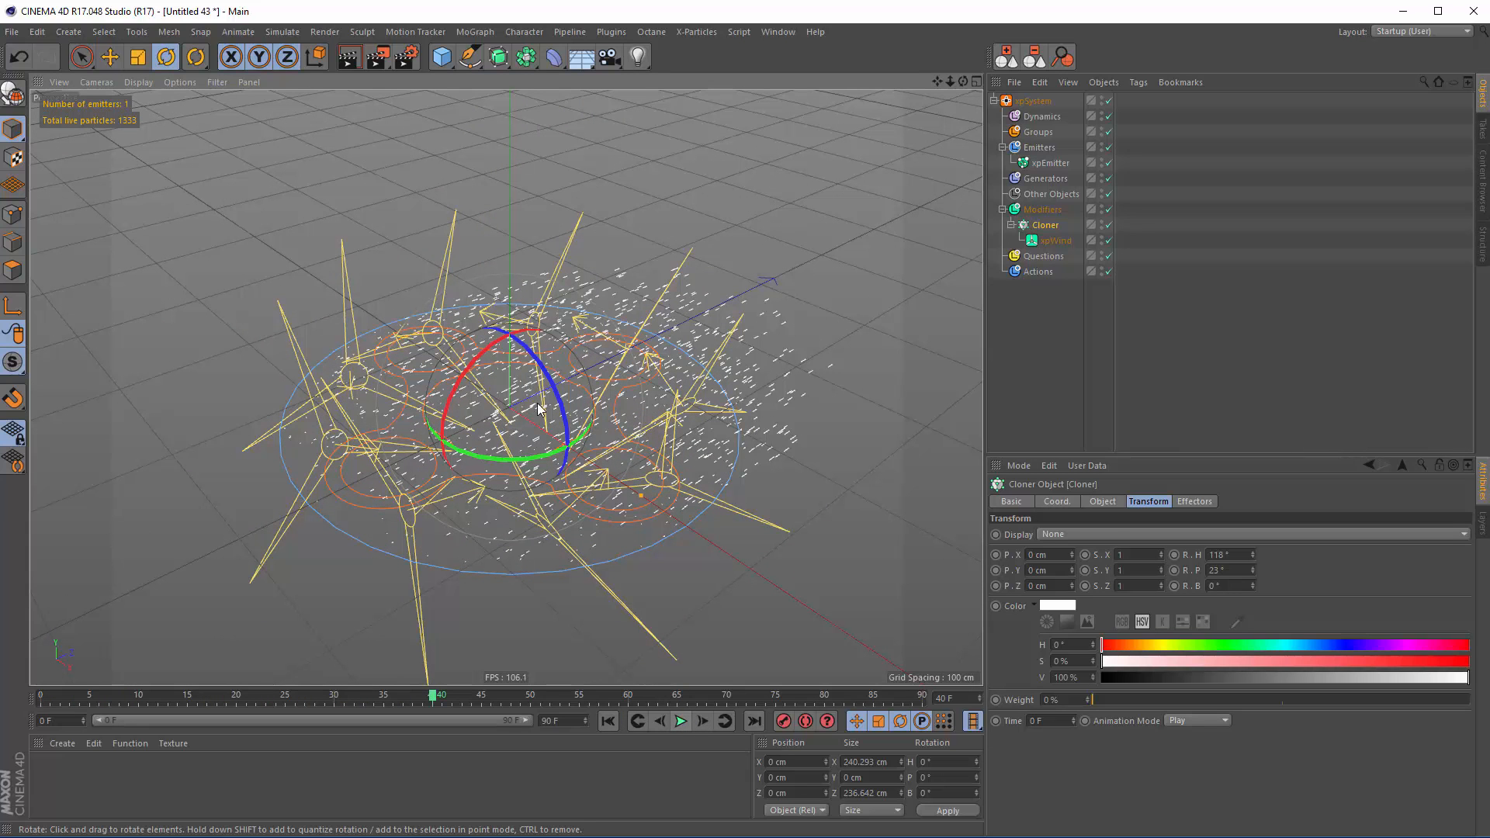
Convert the Cloner into separate editable wind modifiers under a null, keeping the original Cloner and its xpWind disabled
{"action": "left_click", "coordinate": [1045, 226]}
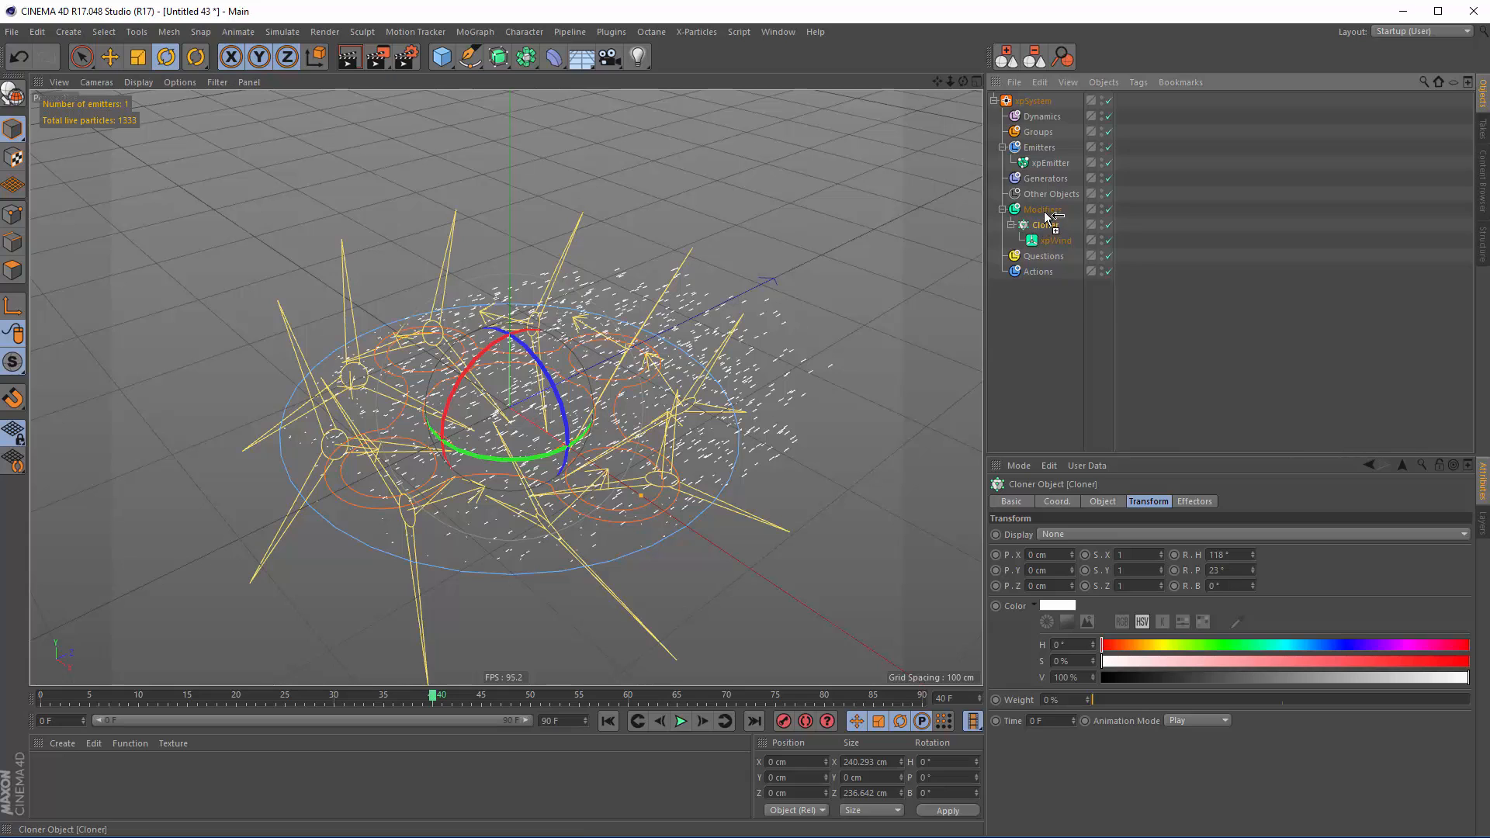
{"action": "left_click_drag", "start_coordinate": [1045, 216], "coordinate": [1049, 219], "text": "ctrl"}
{"action": "key", "text": "c"}
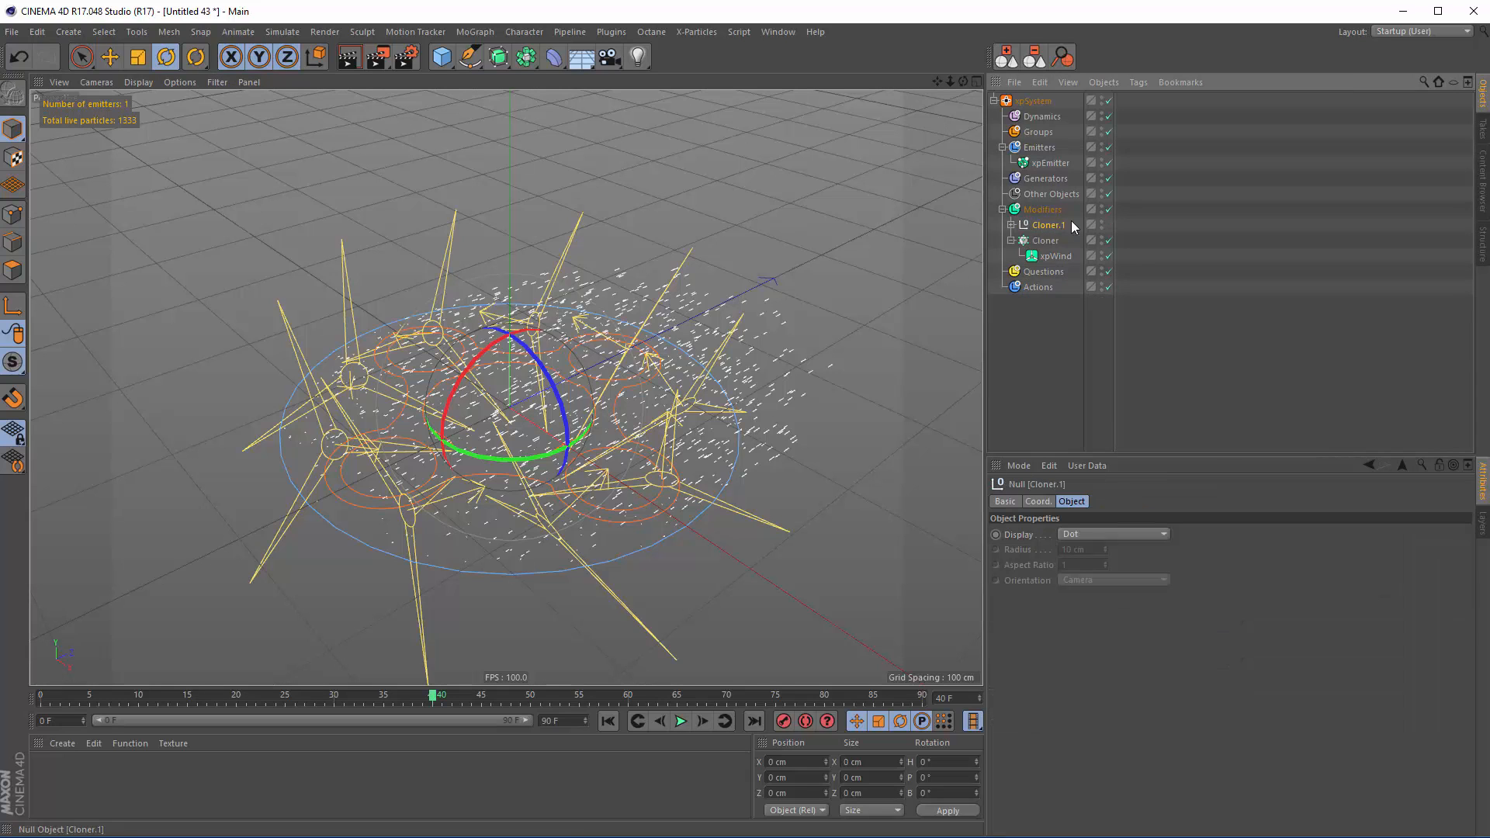
{"action": "left_click", "coordinate": [1012, 225]}
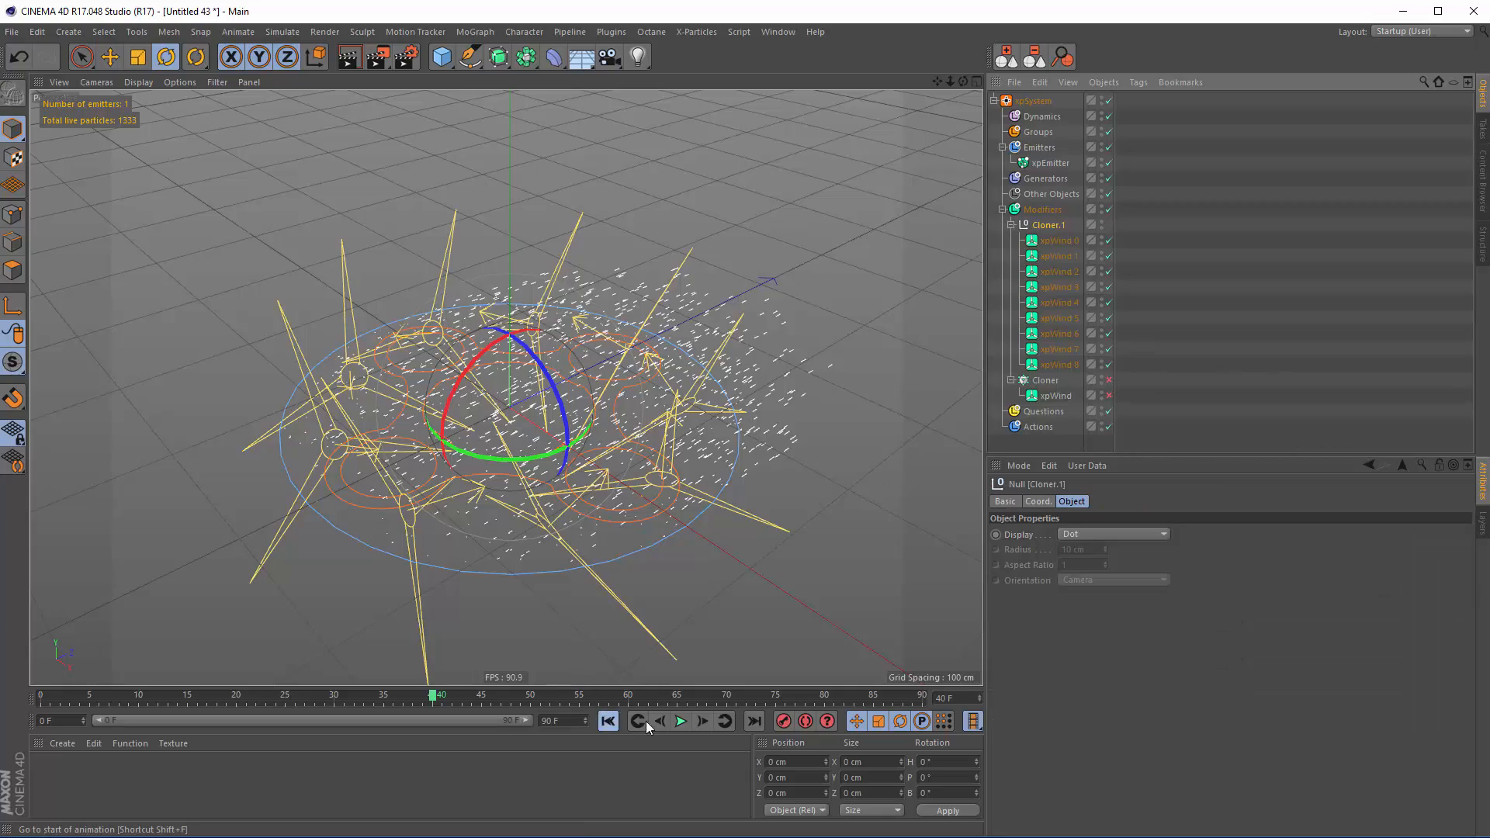
Play the simulation from the start with the separate wind modifiers and examine how the particles move
{"action": "left_click", "coordinate": [680, 721]}
{"action": "scroll", "coordinate": [640, 470], "scroll_direction": "down", "scroll_amount": 6}
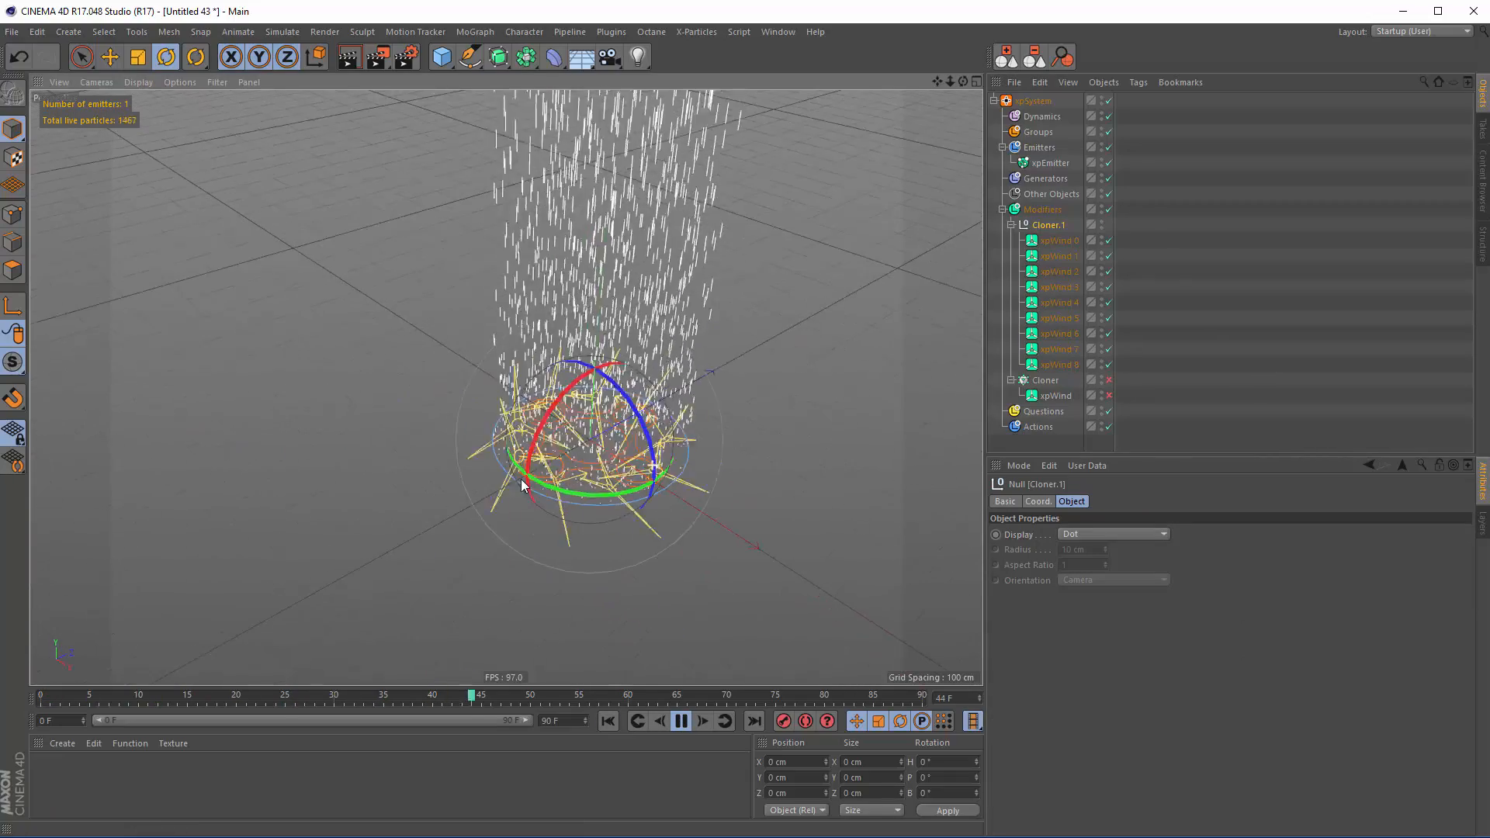
{"action": "middle_click_drag", "start_coordinate": [640, 471], "coordinate": [577, 493], "text": "alt"}
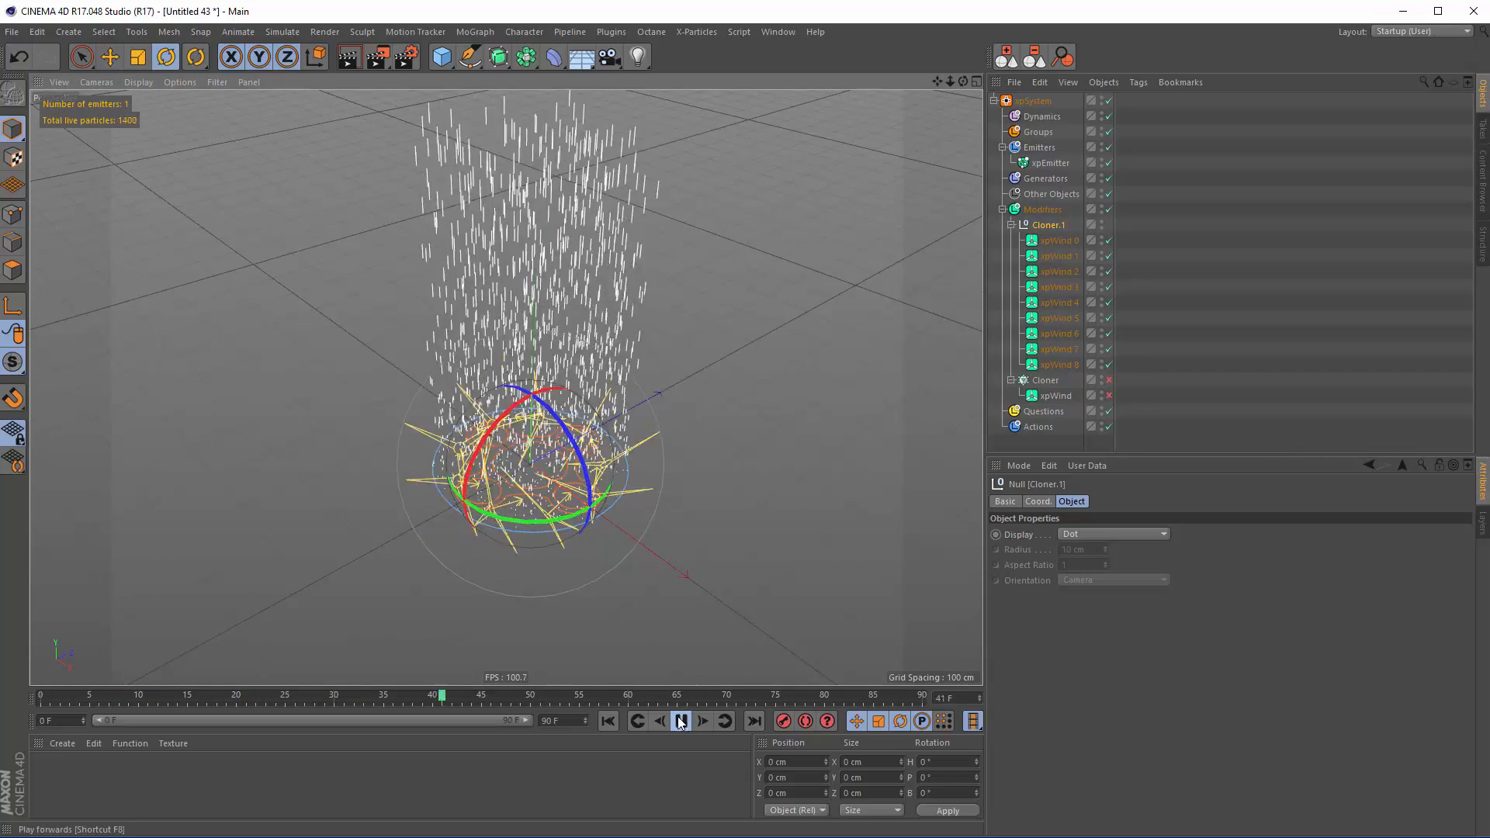
{"action": "left_click_drag", "start_coordinate": [572, 480], "coordinate": [571, 439], "text": "alt"}
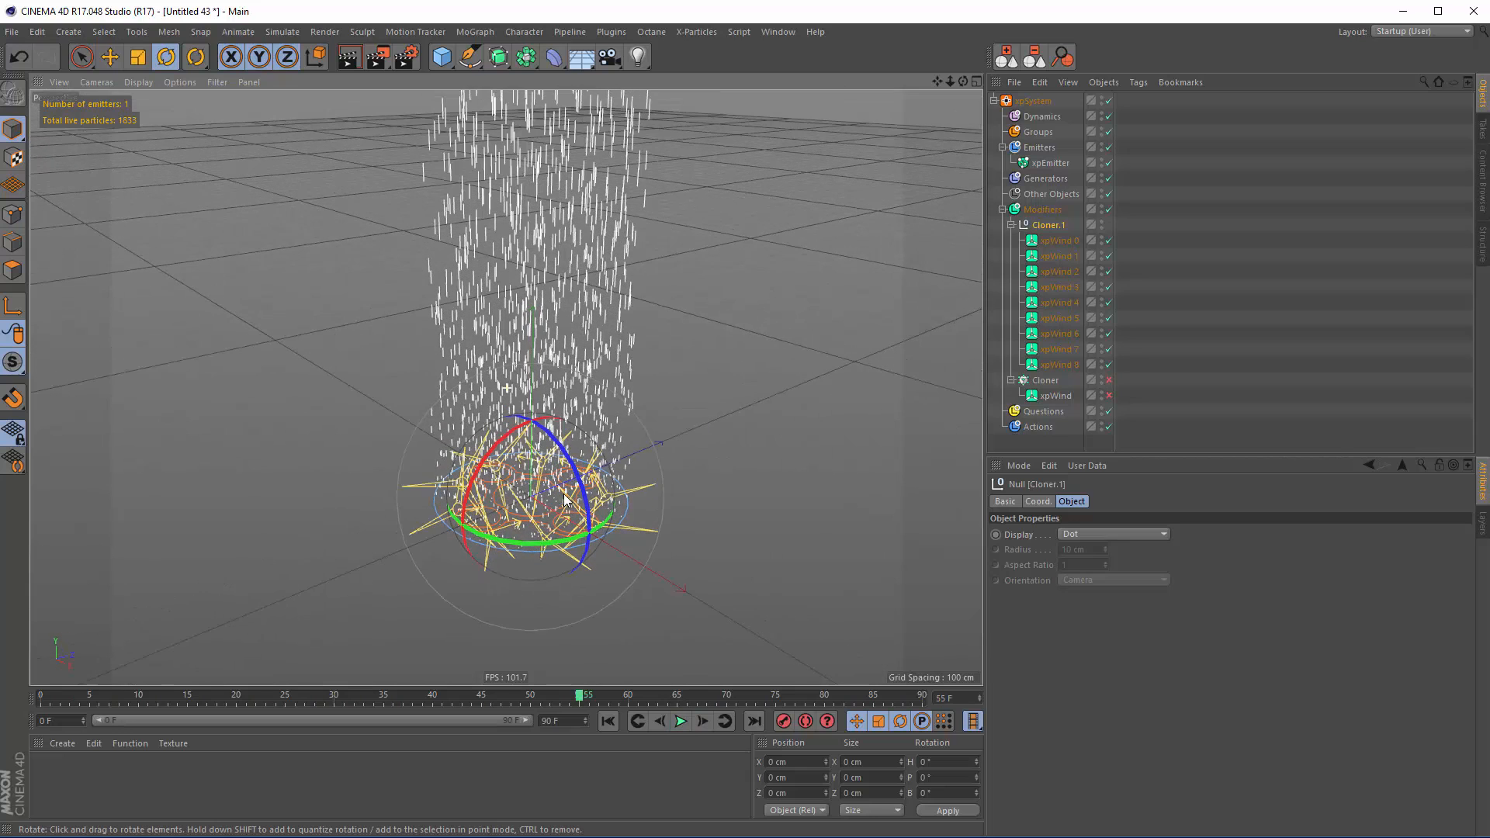
Set the falloff shape of all nine wind modifiers, xpWind 0 to xpWind 8, to Cone
{"action": "left_click", "coordinate": [1191, 283]}
{"action": "left_click", "coordinate": [1074, 242]}
{"action": "left_click", "coordinate": [1060, 364], "text": "shift"}
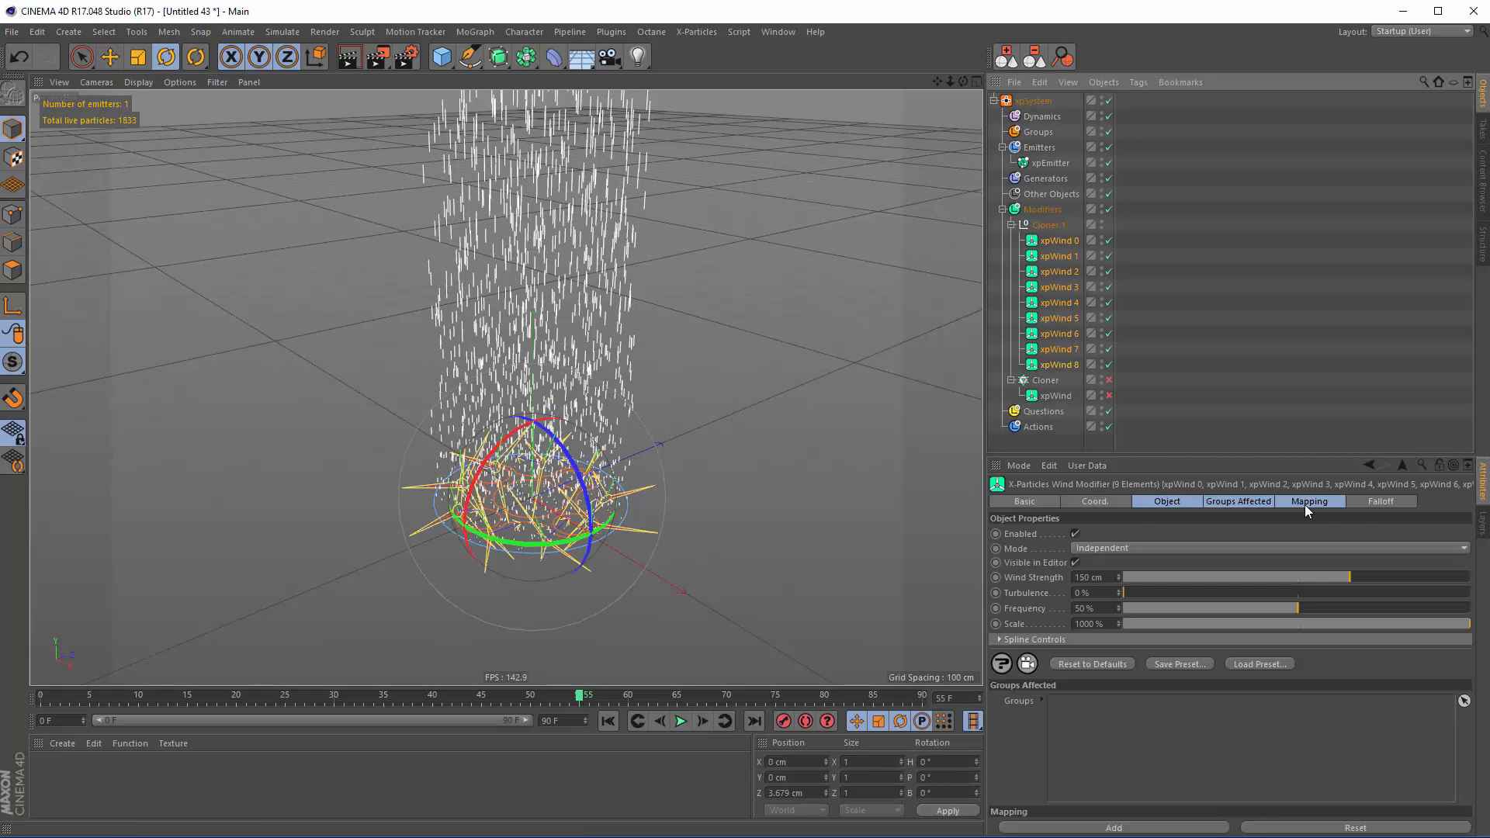
{"action": "left_click", "coordinate": [1367, 503]}
{"action": "left_click", "coordinate": [1055, 536]}
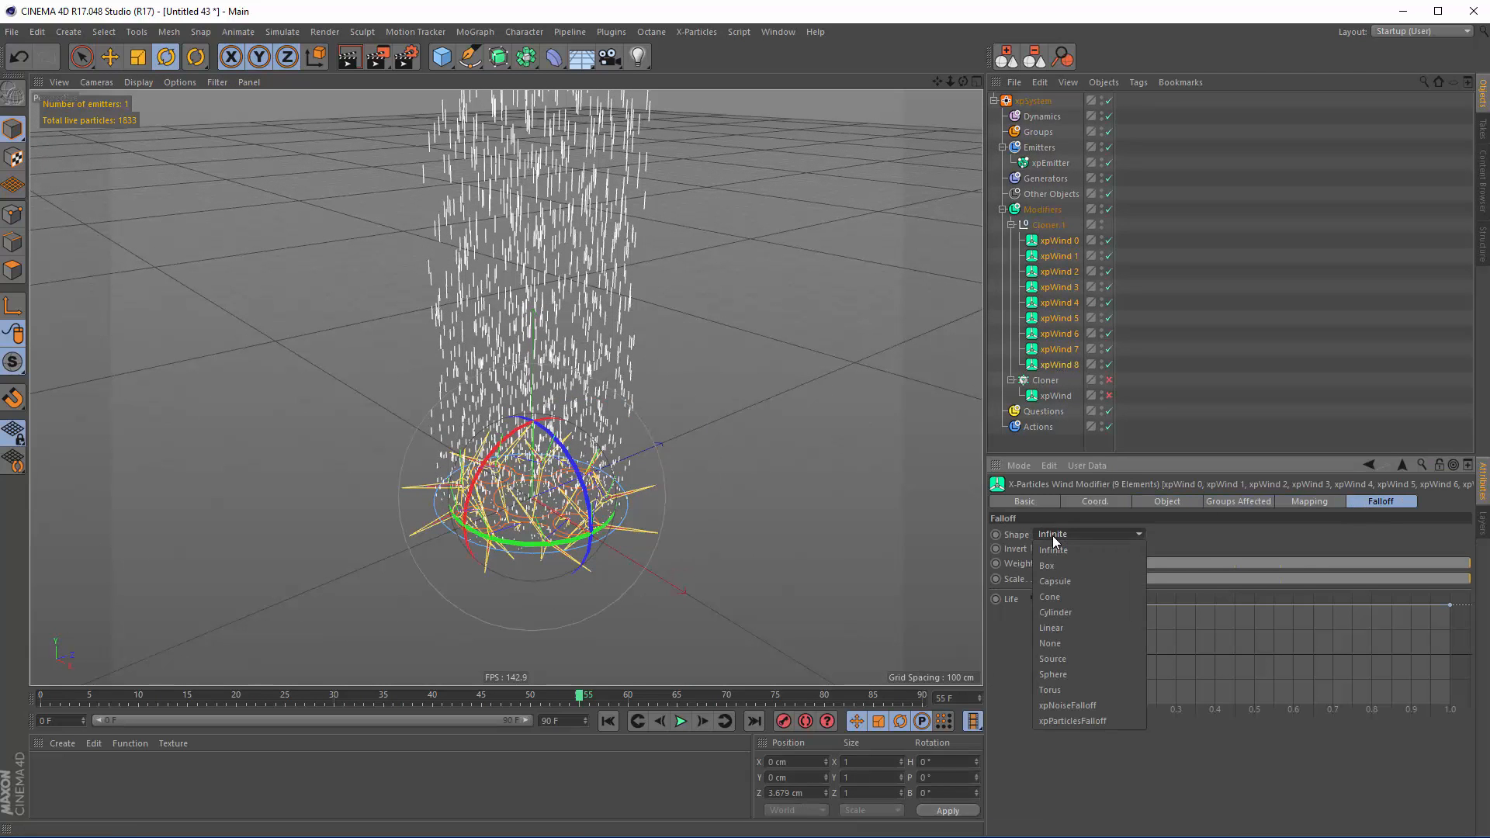
{"action": "left_click", "coordinate": [1067, 597]}
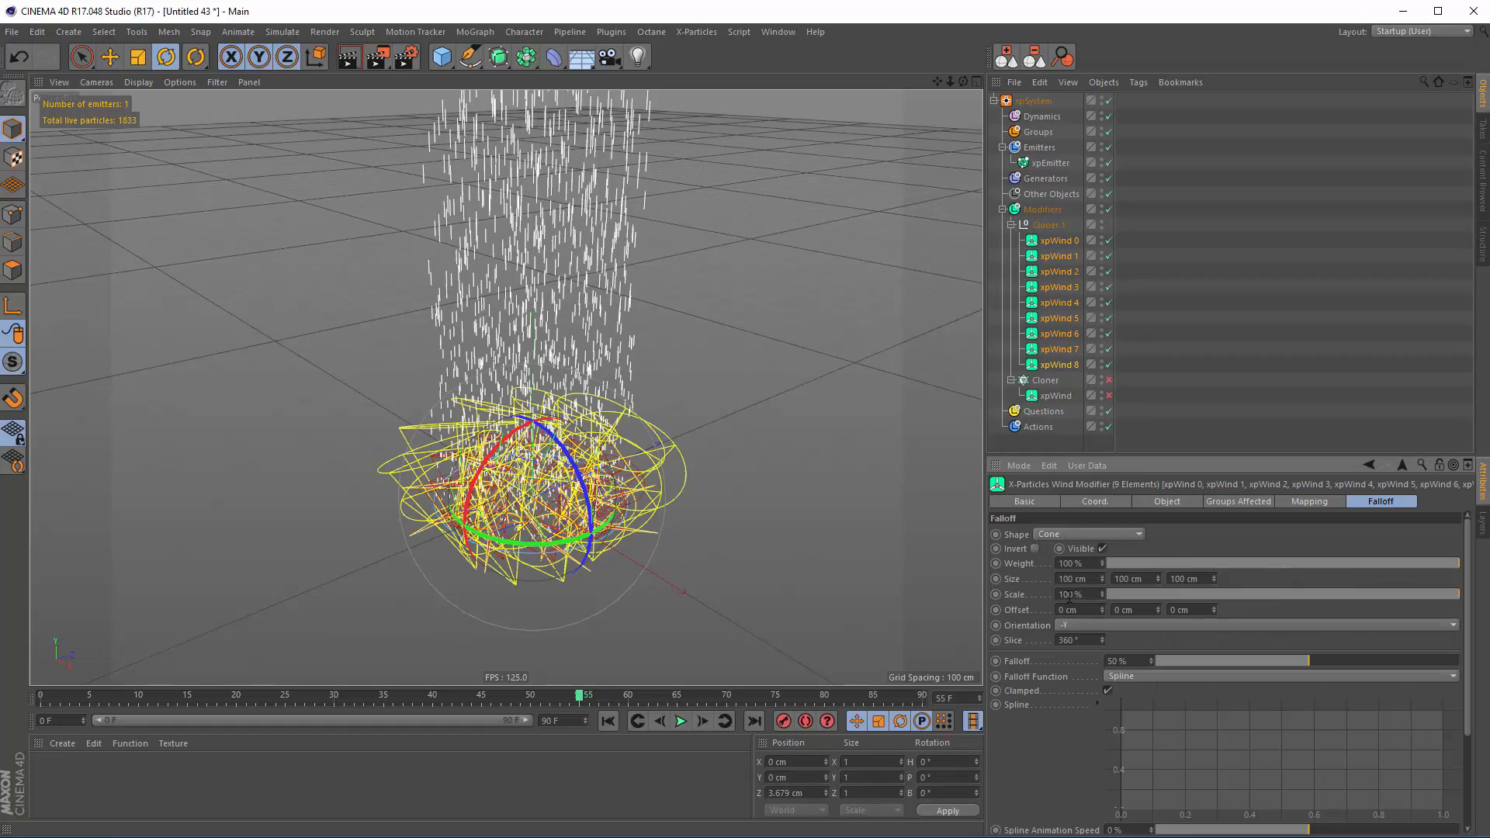
Resize the cone falloff of the nine wind modifiers to 224 × 526 × 238 cm
{"action": "left_click_drag", "start_coordinate": [1159, 576], "coordinate": [1205, 239]}
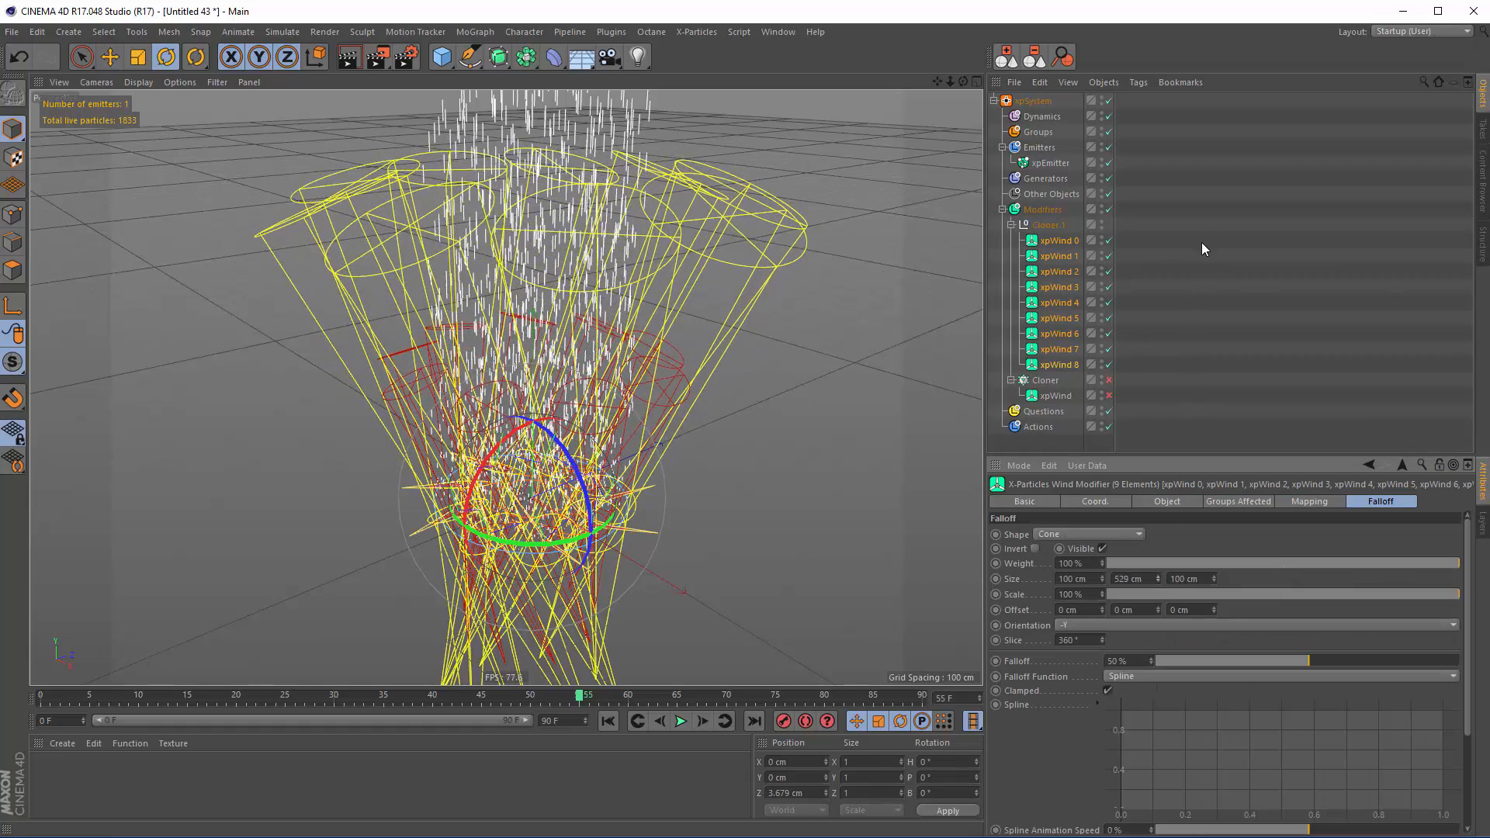
{"action": "mouse_move", "coordinate": [544, 351]}
{"action": "left_mouse_down", "text": "alt"}
{"action": "mouse_move", "coordinate": [542, 411]}
{"action": "mouse_move", "coordinate": [560, 373]}
{"action": "left_mouse_up", "text": "alt"}
{"action": "key", "text": "ctrl+z"}
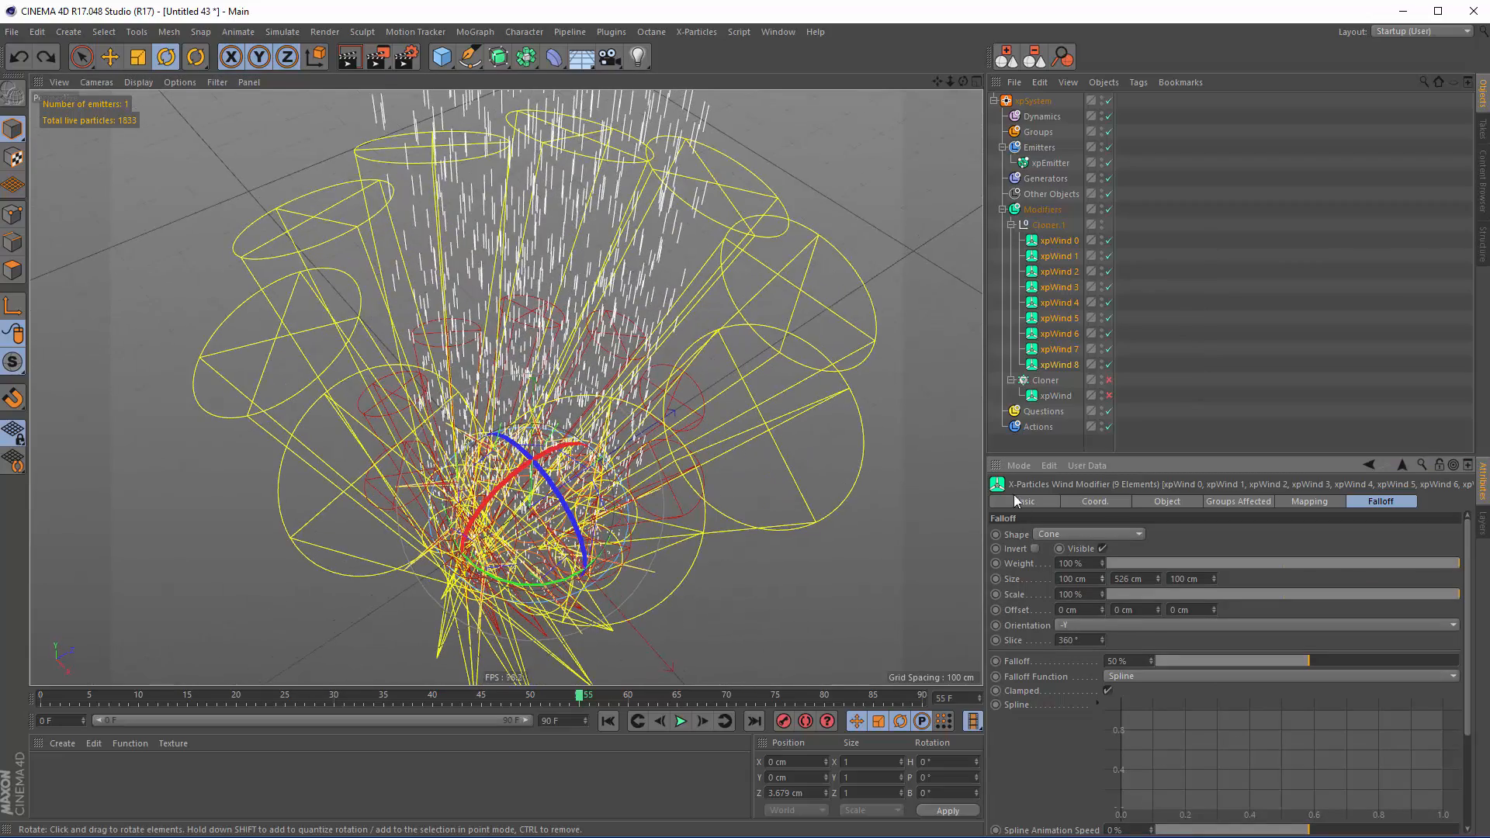
{"action": "left_click_drag", "start_coordinate": [1103, 579], "coordinate": [1109, 492]}
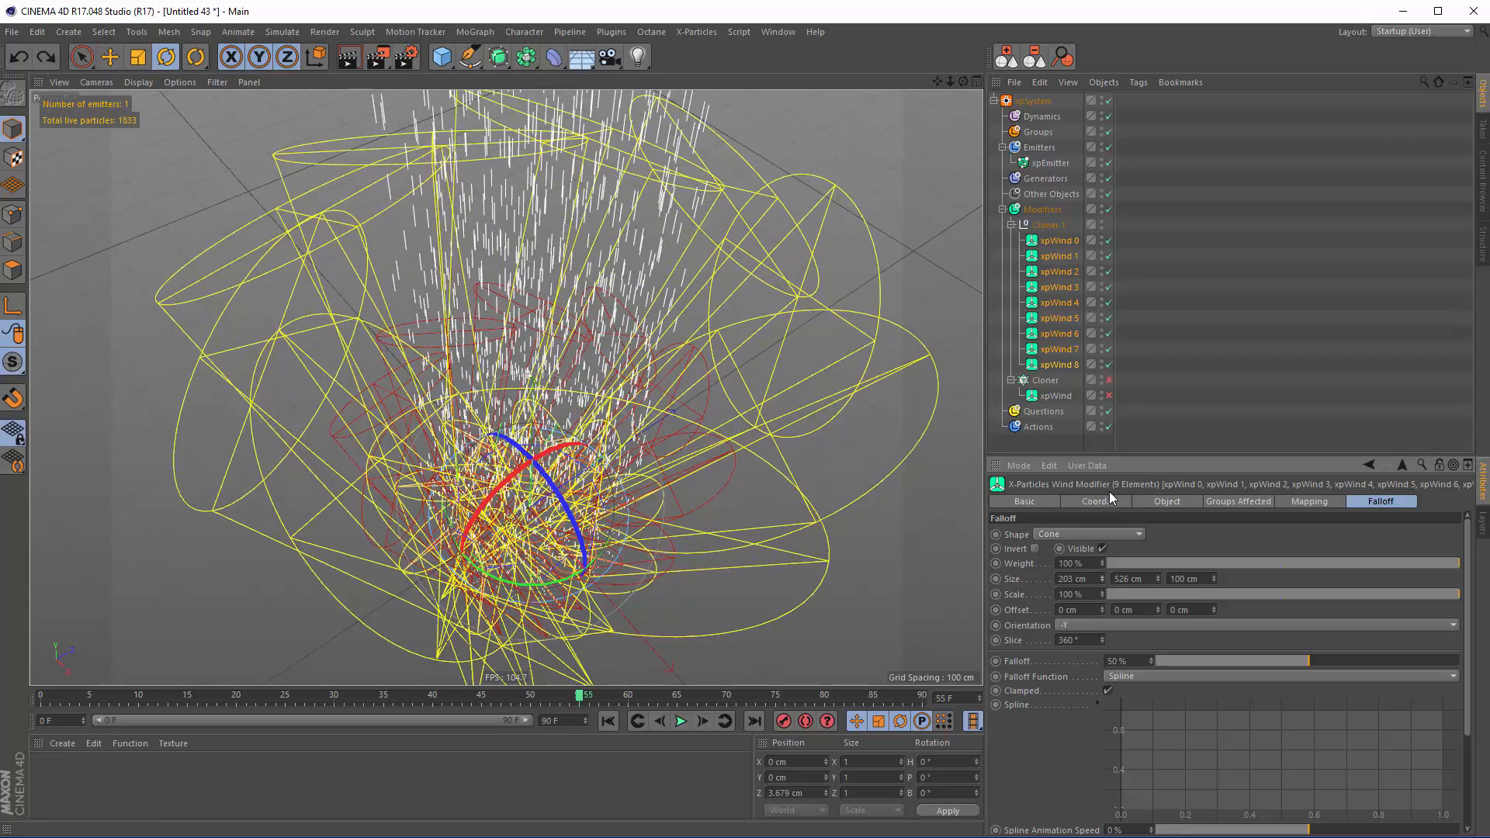
{"action": "left_click_drag", "start_coordinate": [1214, 579], "coordinate": [1218, 472]}
{"action": "left_click_drag", "start_coordinate": [1102, 576], "coordinate": [1104, 564]}
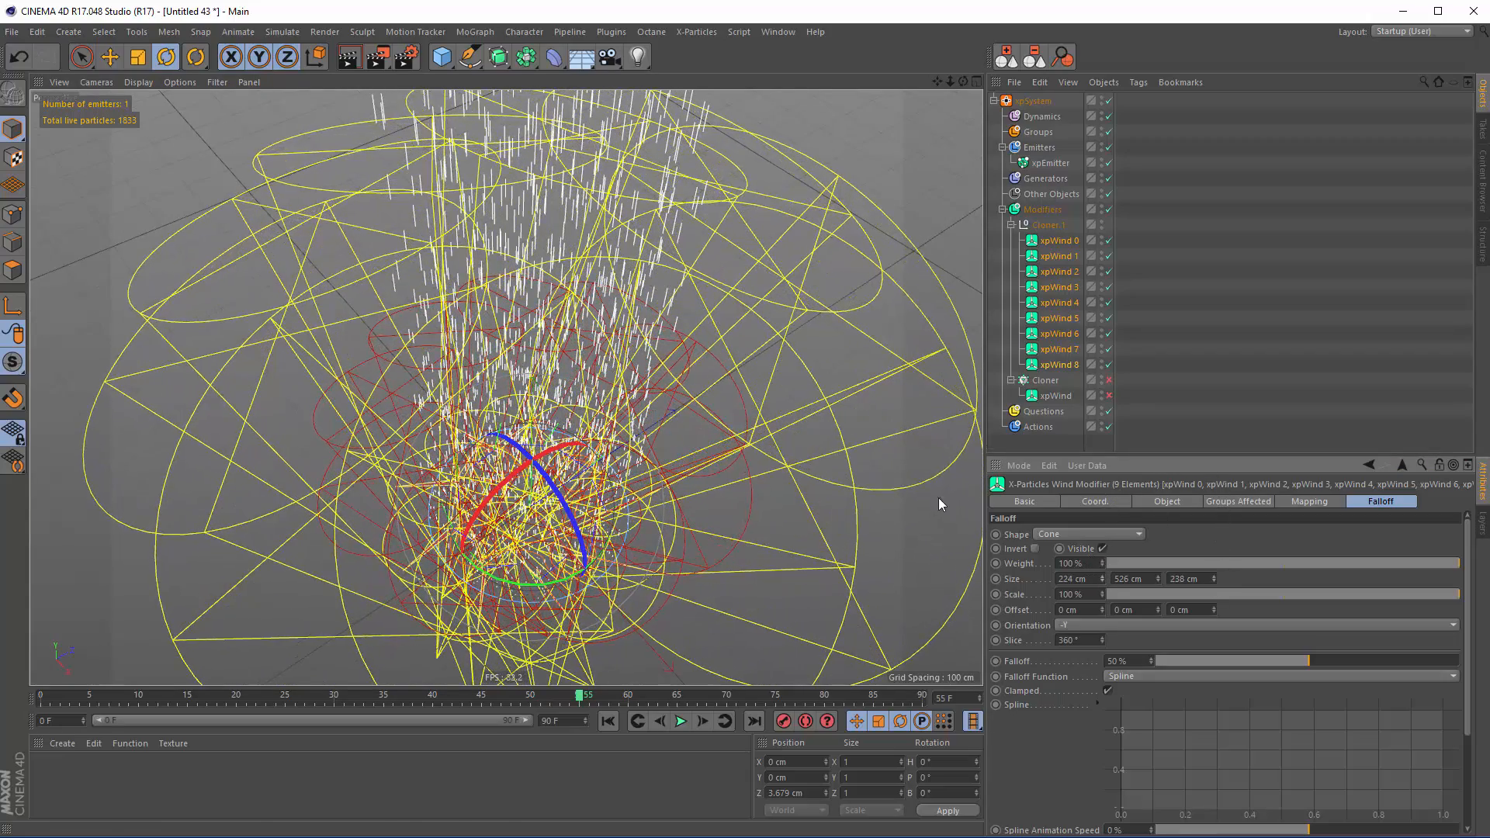
Replay the simulation from the start and examine how the cone falloffs steer the particles
{"action": "left_click_drag", "start_coordinate": [520, 167], "coordinate": [516, 236], "text": "alt"}
{"action": "left_click_drag", "start_coordinate": [541, 318], "coordinate": [550, 386], "text": "alt"}
{"action": "left_click", "coordinate": [609, 721]}
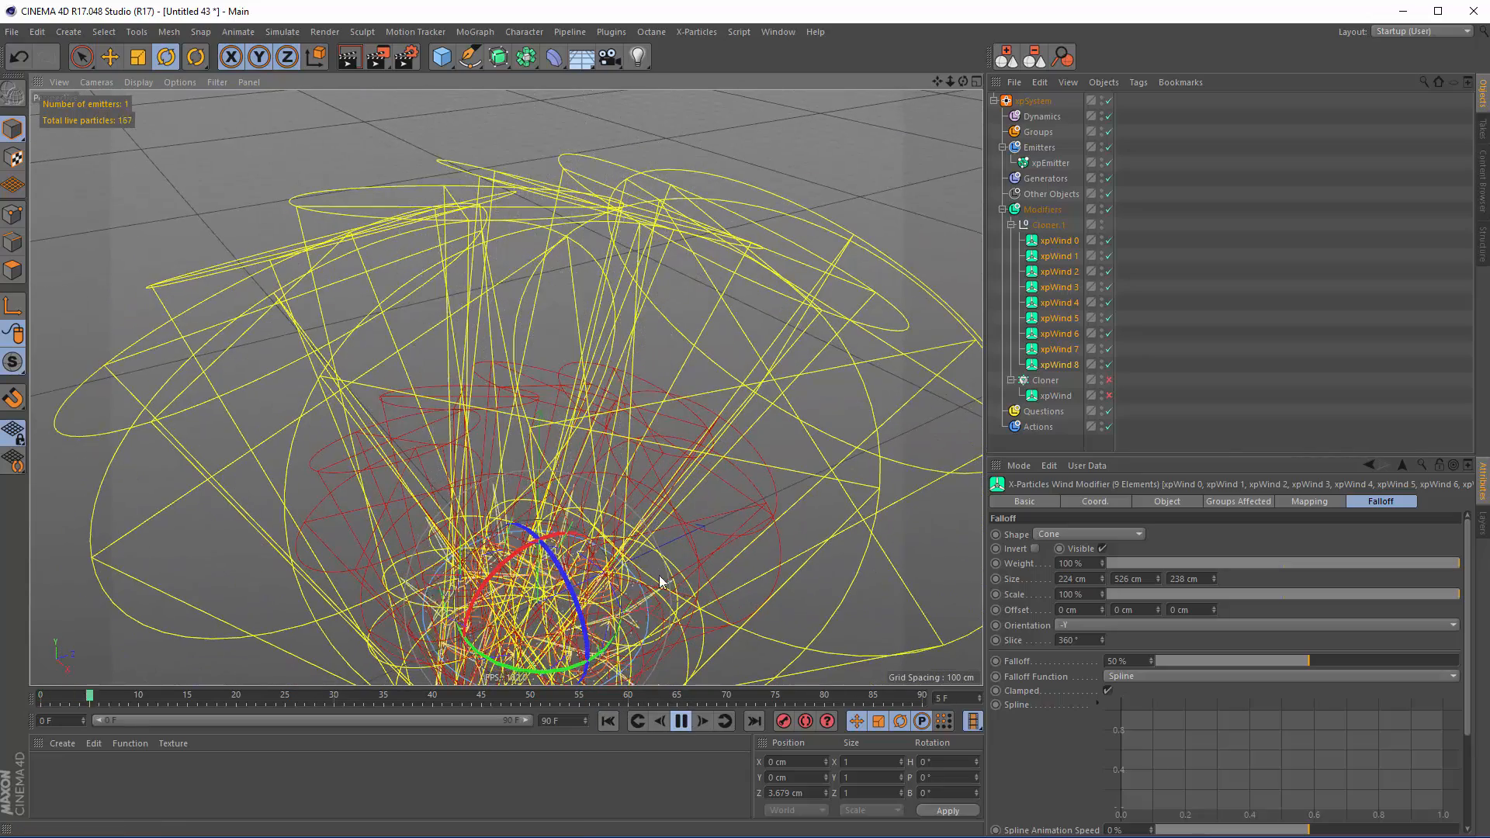
{"action": "middle_click_drag", "start_coordinate": [660, 582], "coordinate": [642, 464], "text": "alt"}
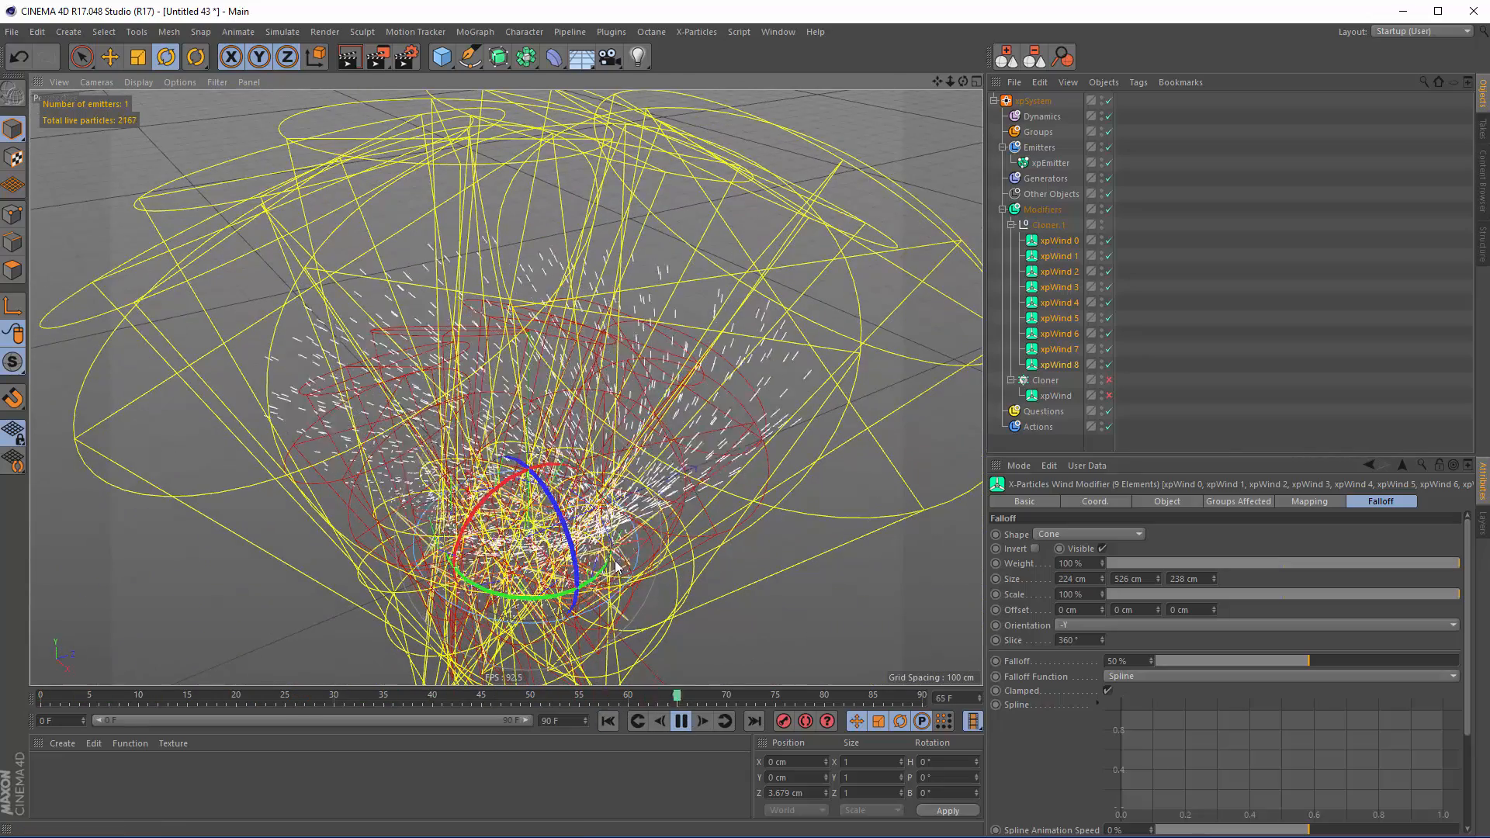
Hide the falloff cones of the wind modifiers in the viewport, and stop playback after checking the particle flow
{"action": "left_click", "coordinate": [1102, 549]}
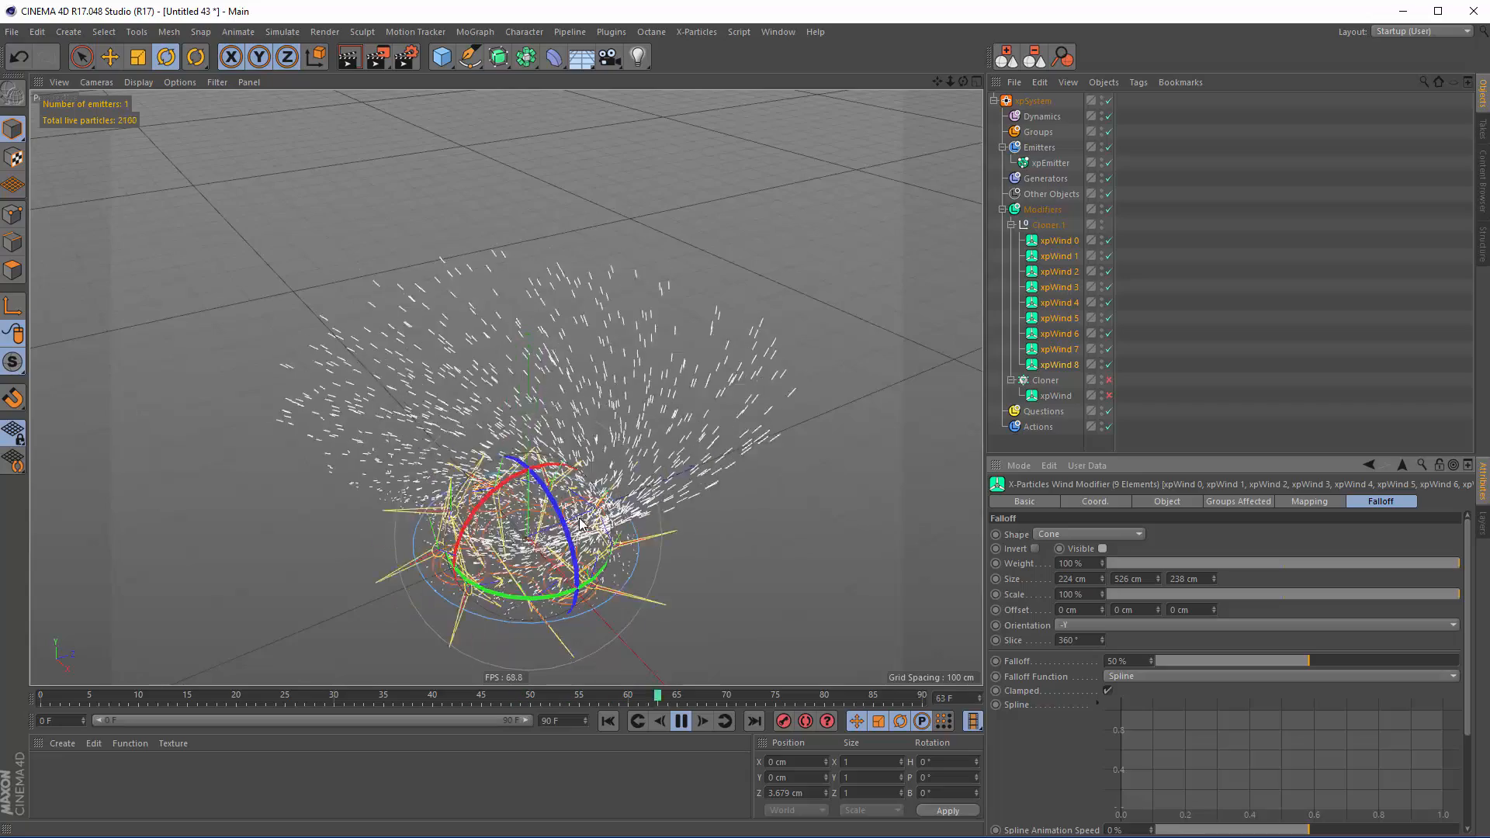
{"action": "left_click_drag", "start_coordinate": [572, 522], "coordinate": [581, 493], "text": "alt"}
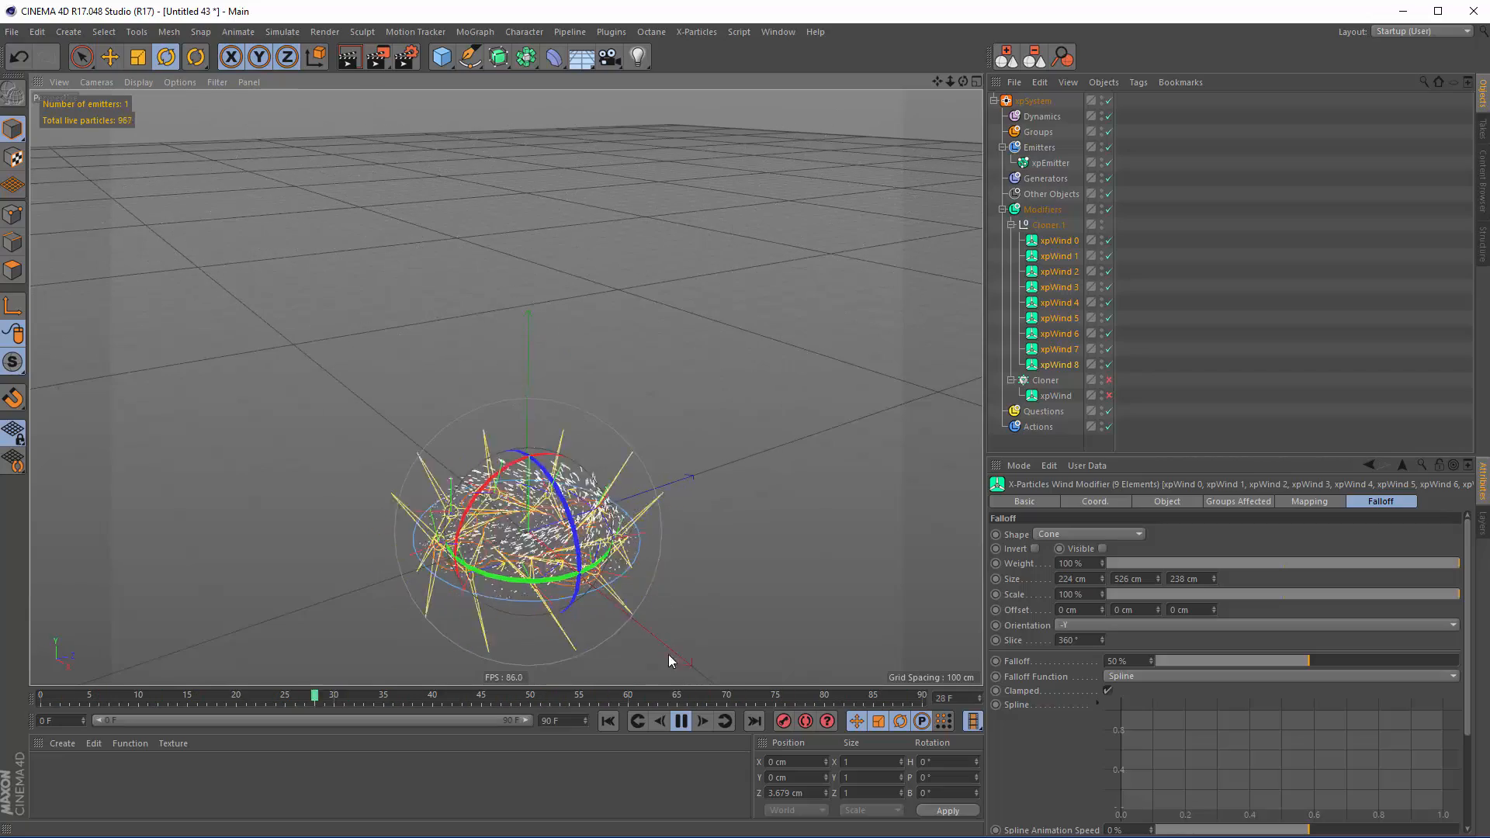
{"action": "left_click", "coordinate": [683, 721]}
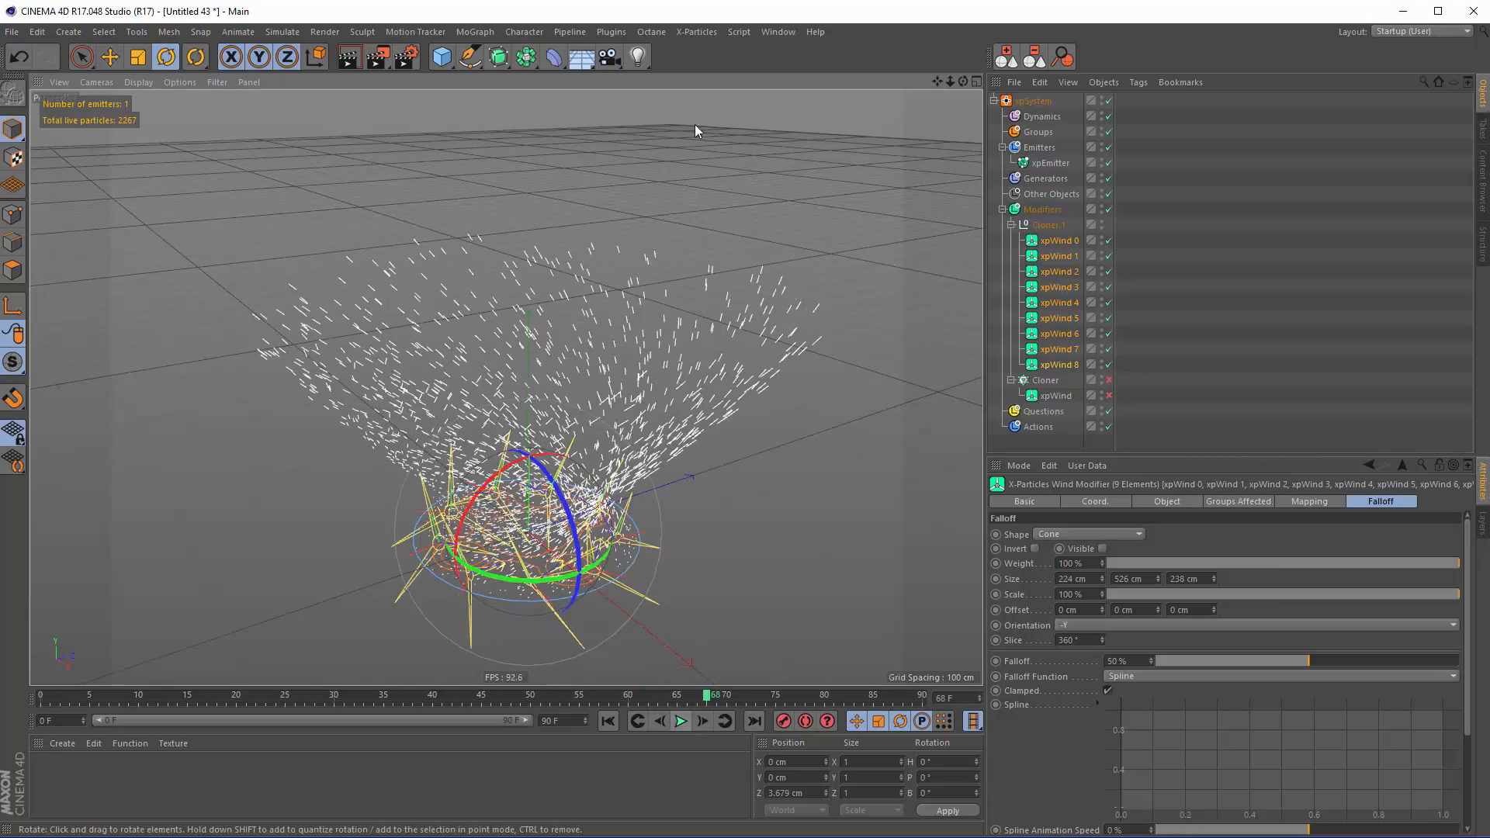
Switch to the open scene xpSpeed-example.c4d and replay its particle simulation from the start
{"action": "left_click", "coordinate": [777, 32]}
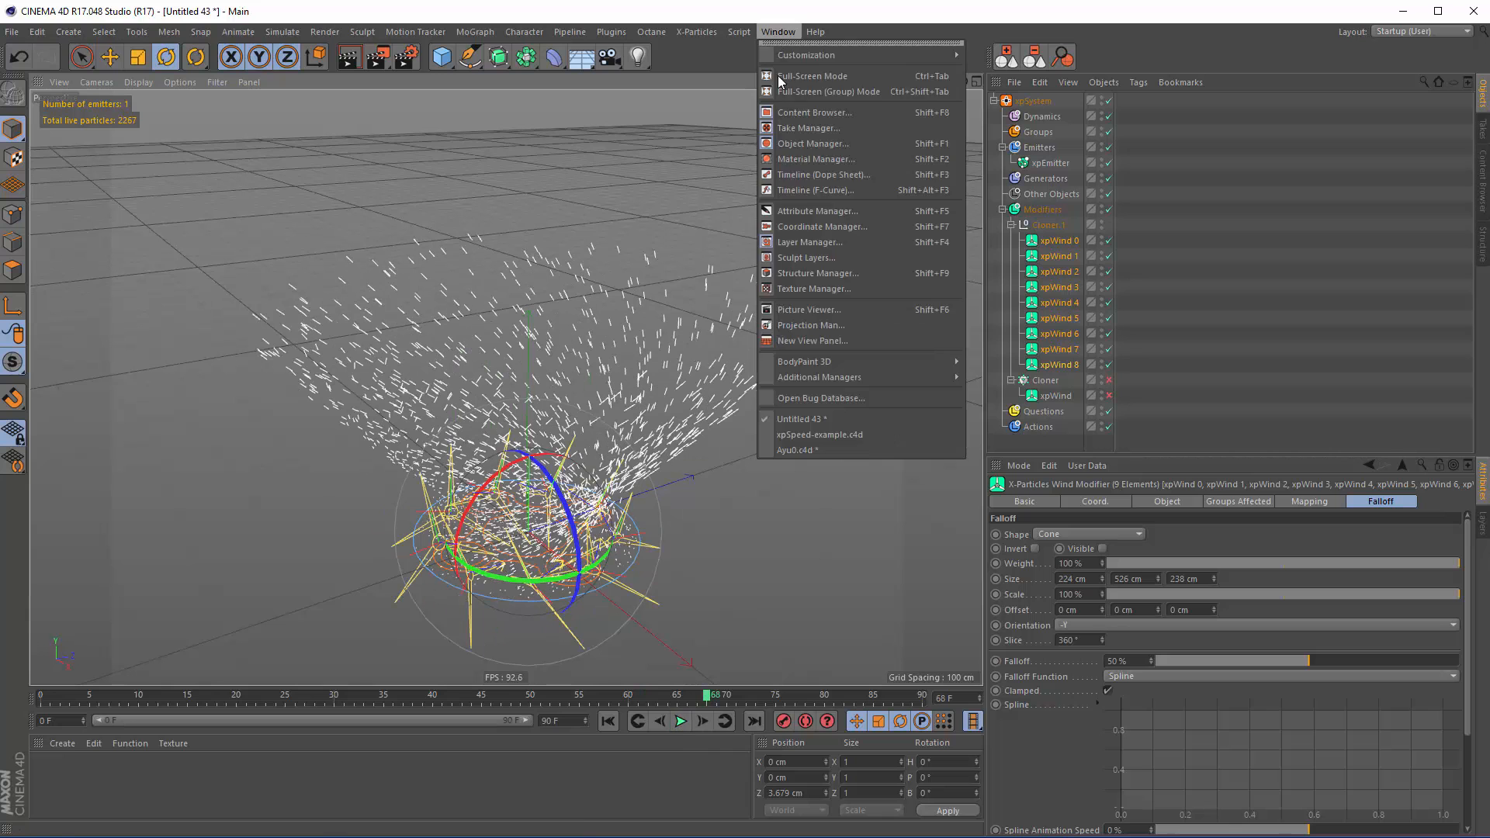
{"action": "left_click", "coordinate": [821, 436]}
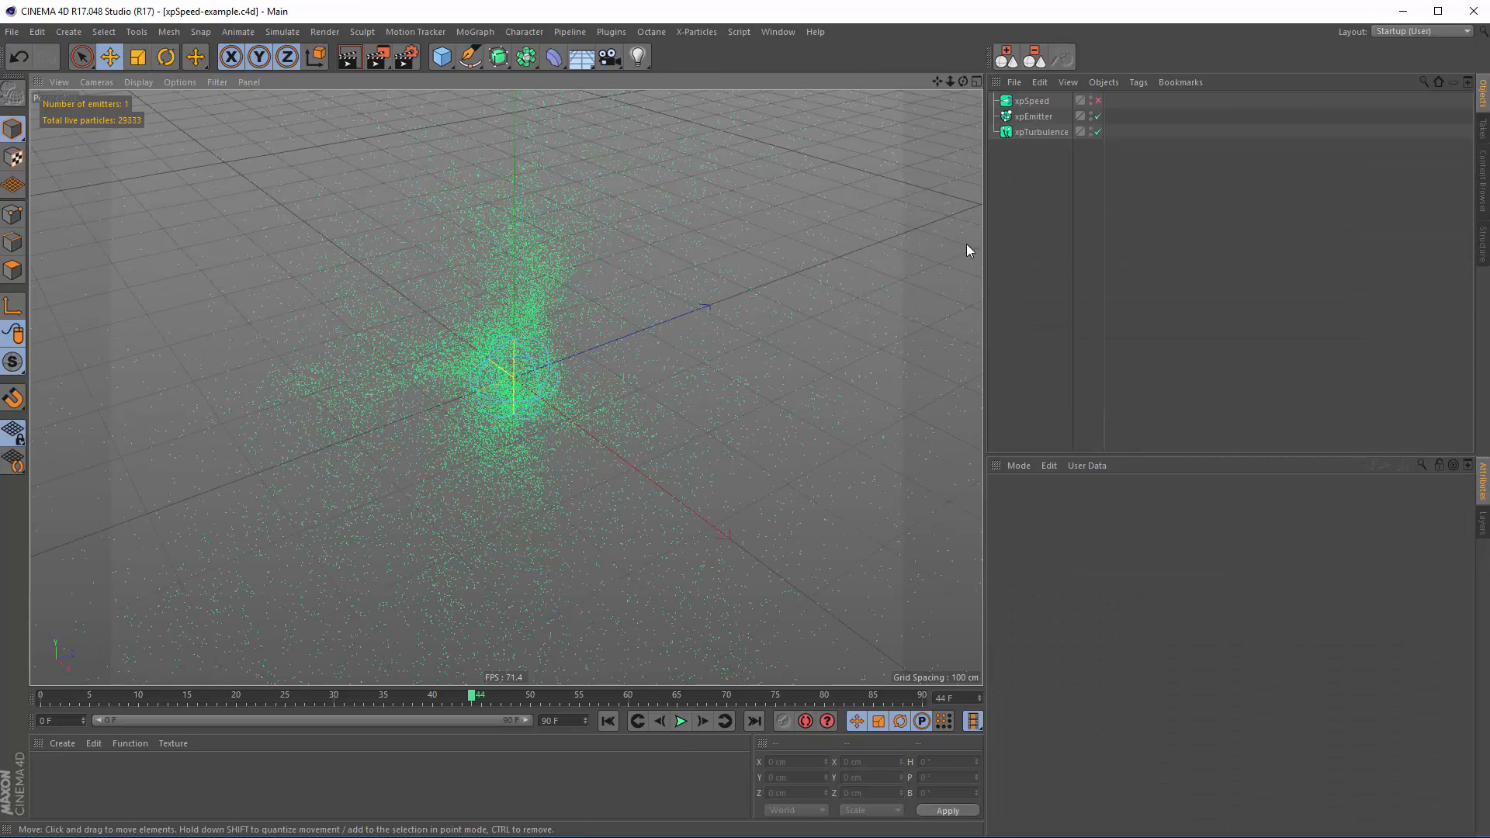
{"action": "left_click", "coordinate": [609, 722]}
{"action": "left_click", "coordinate": [680, 721]}
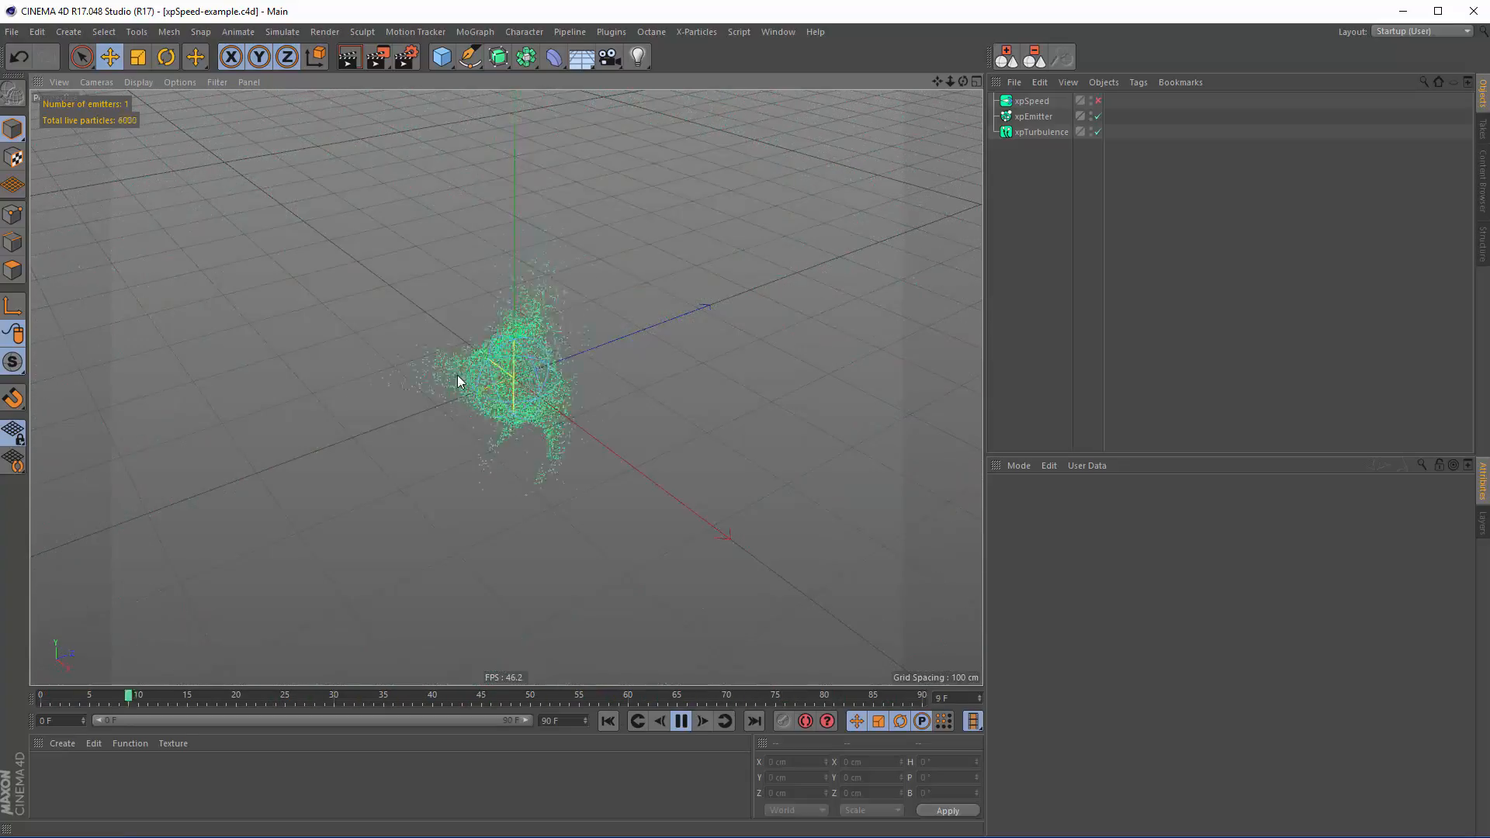
Enable the xpSpeed modifier in the example scene and watch how it affects the particles
{"action": "left_click", "coordinate": [1033, 101]}
{"action": "left_click", "coordinate": [1162, 501]}
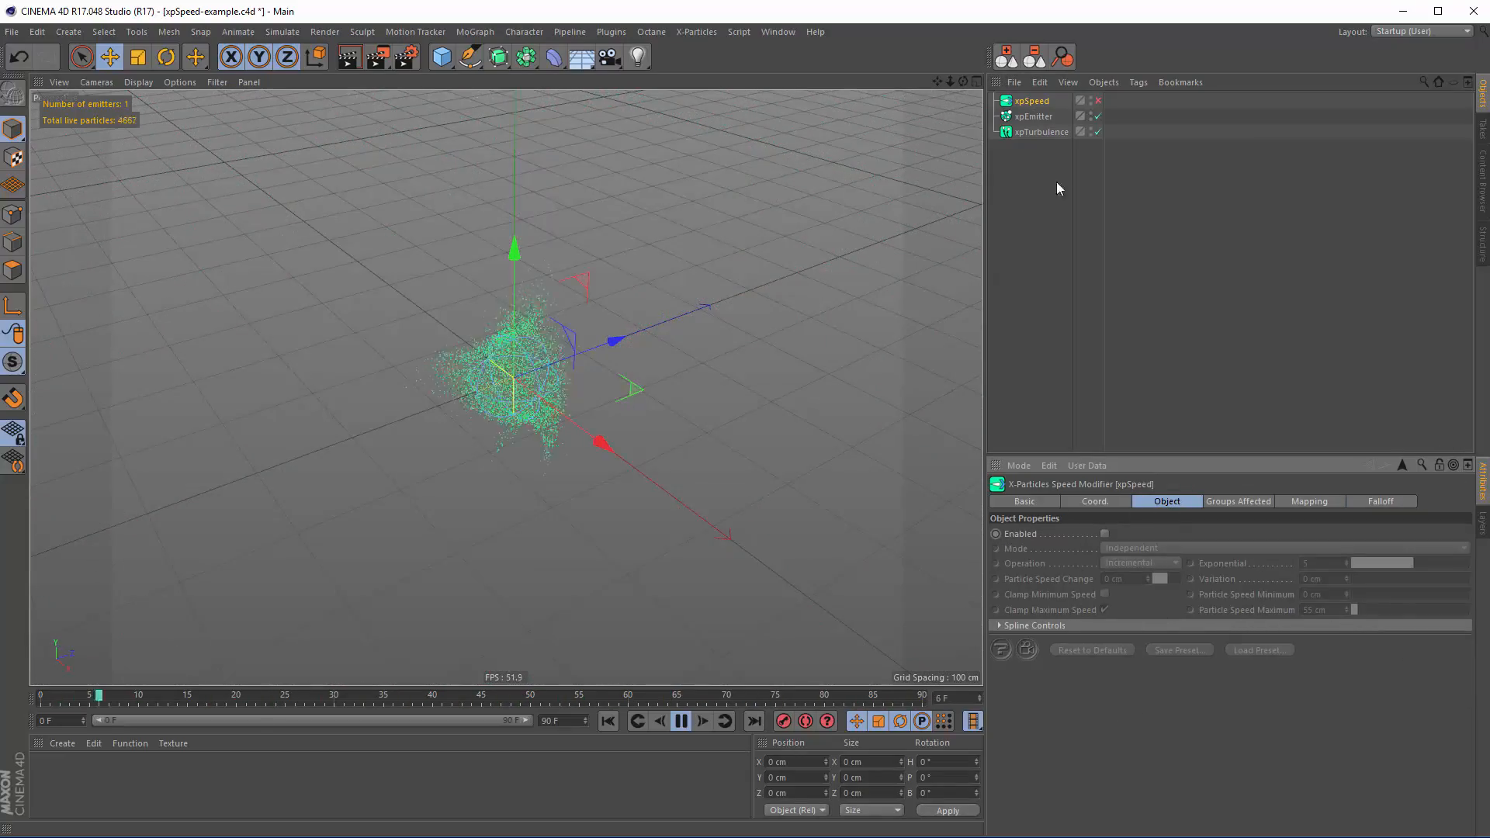
{"action": "left_click", "coordinate": [1098, 100]}
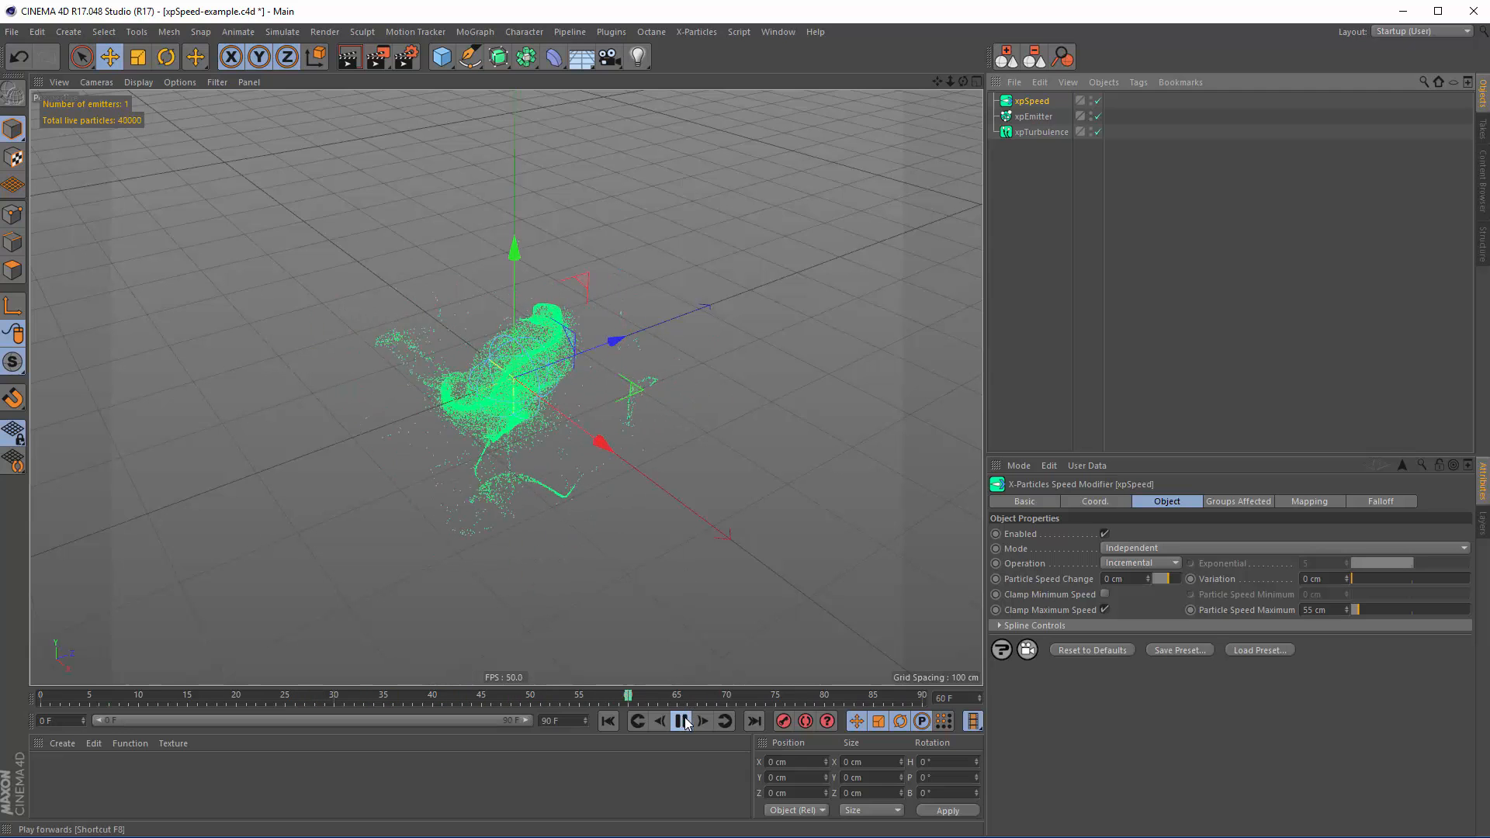
Return to the open scene Untitled 43 and add an X-Particles Speed motion modifier to the Modifiers folder
{"action": "left_click", "coordinate": [777, 32]}
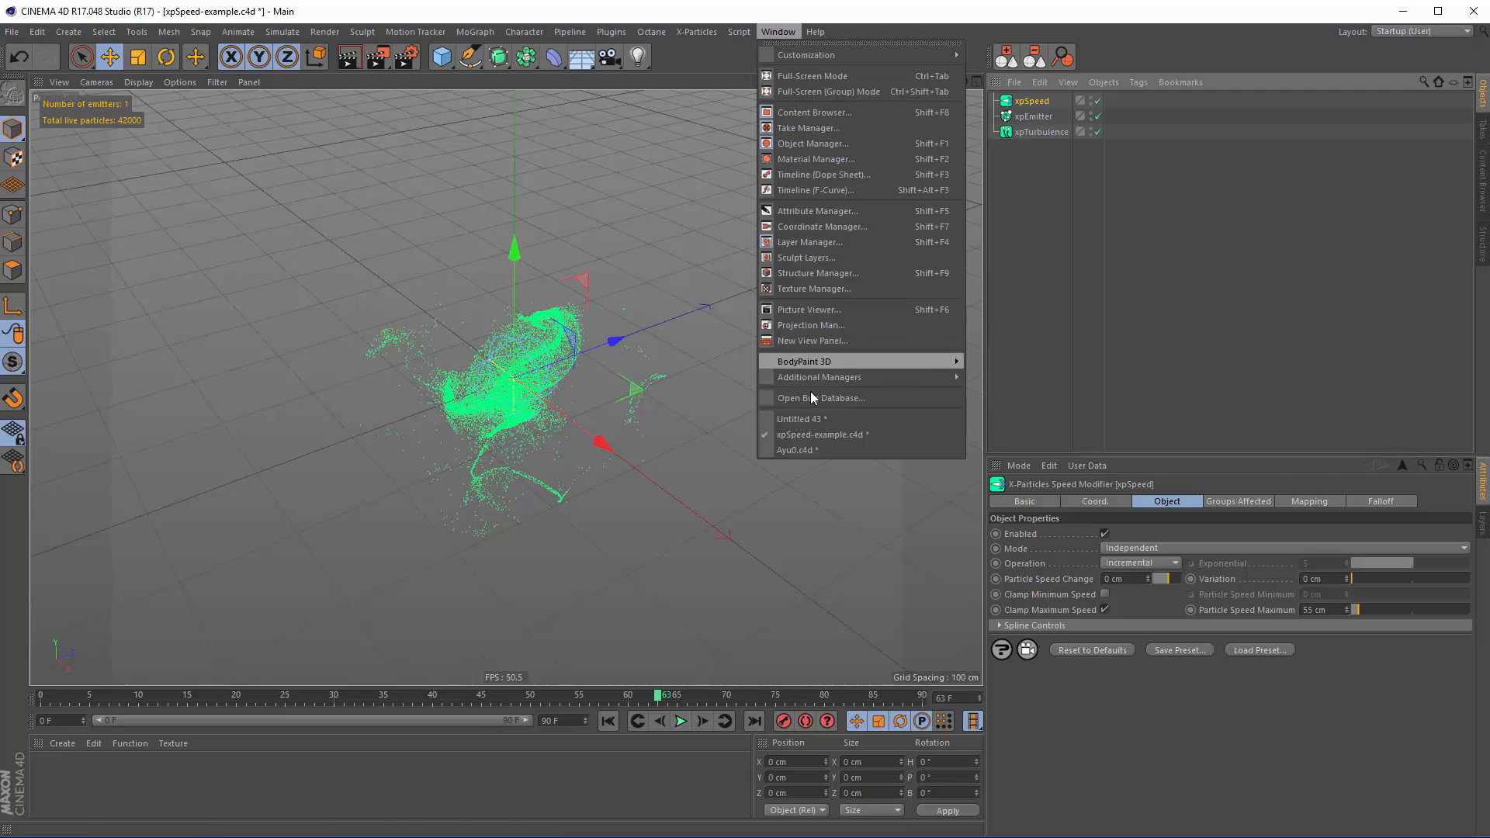
{"action": "left_click", "coordinate": [807, 420]}
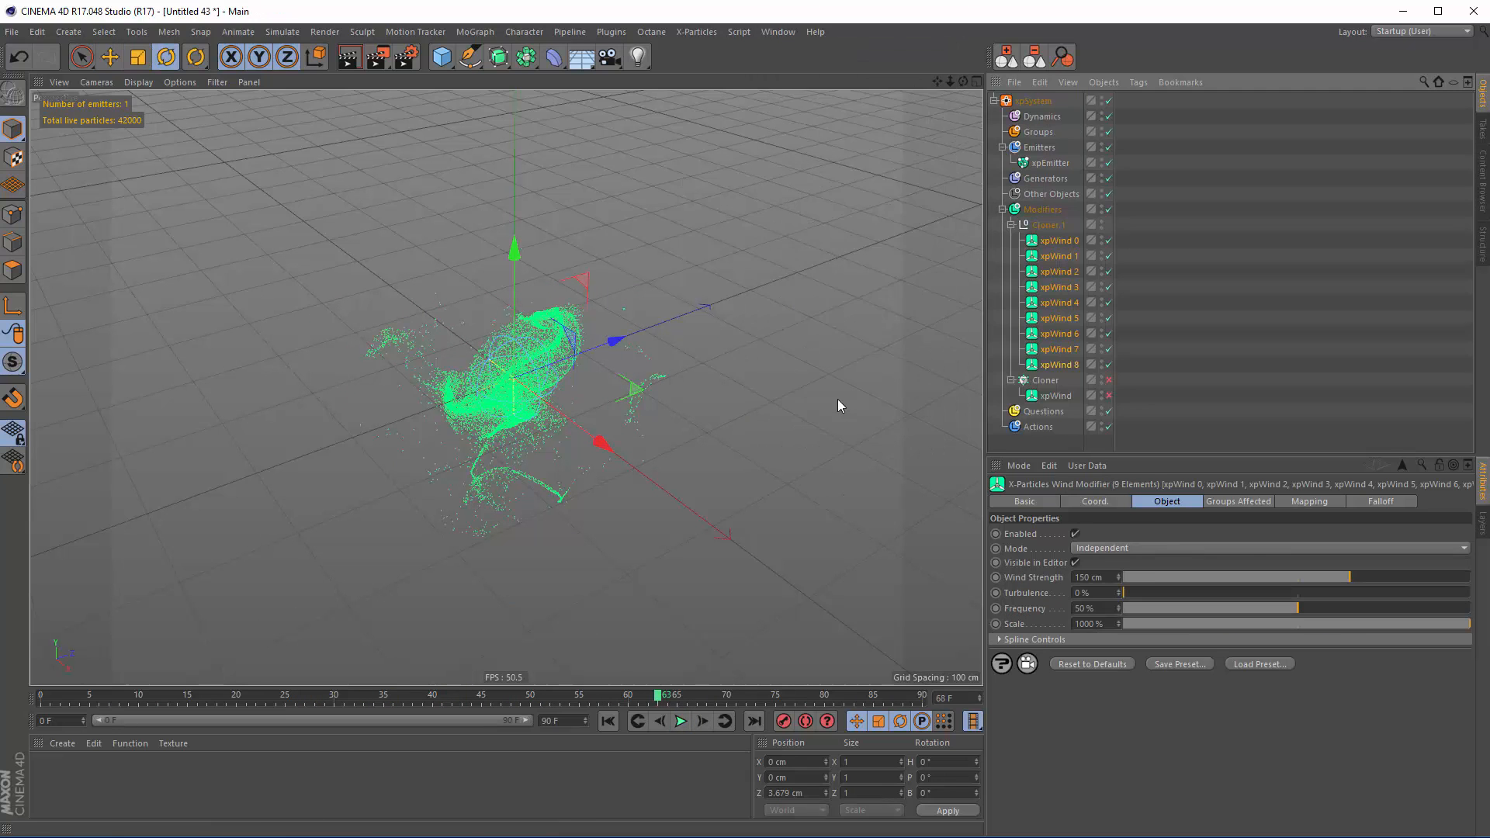
{"action": "left_click", "coordinate": [1042, 211]}
{"action": "left_click", "coordinate": [1098, 580]}
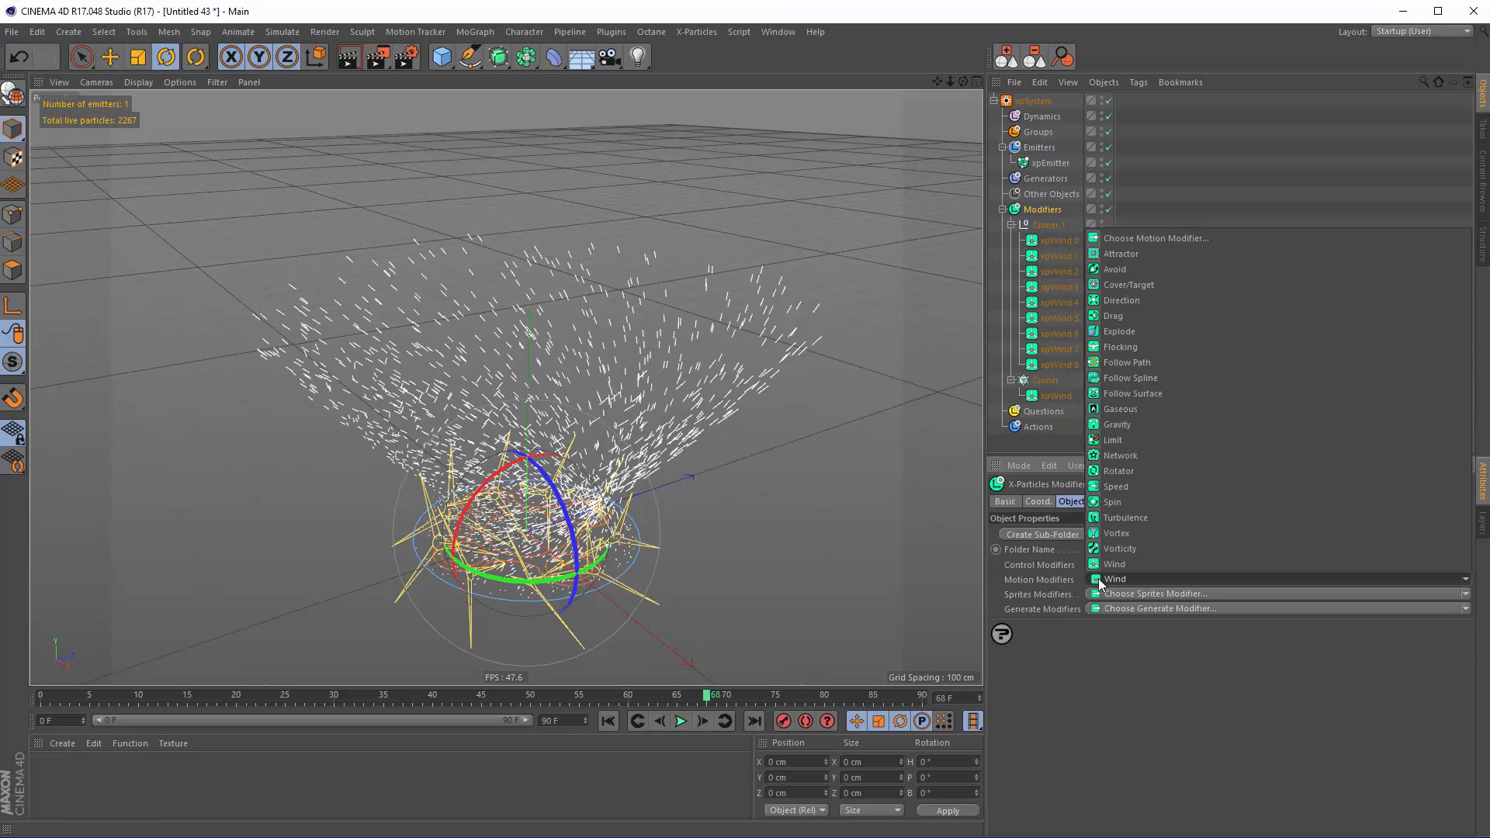
{"action": "left_click", "coordinate": [1120, 486]}
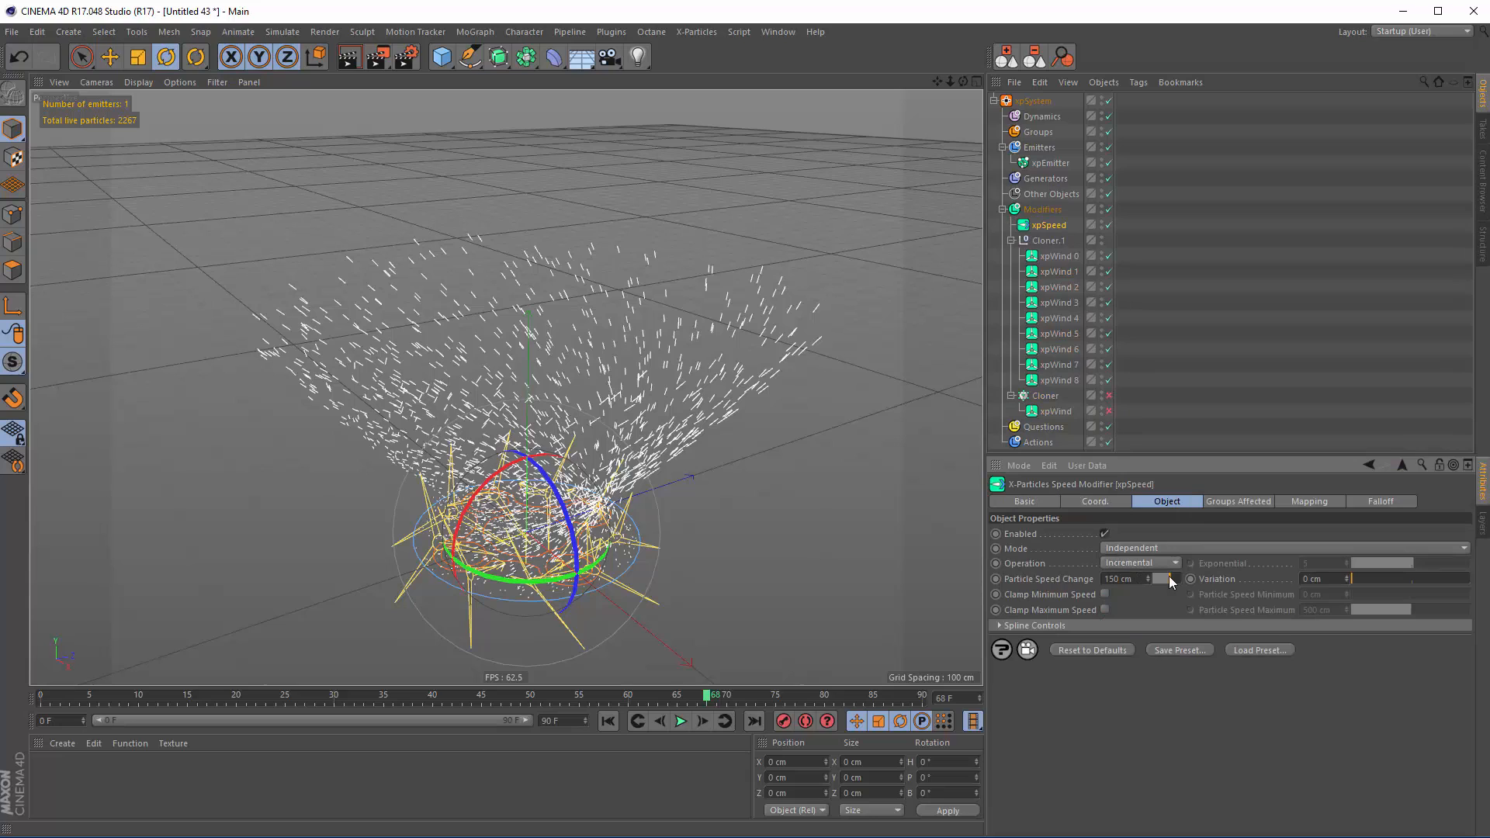
Set xpSpeed's particle speed change to 0 cm and clamp the maximum particle speed to 100 cm during playback
{"action": "left_click", "coordinate": [1162, 580]}
{"action": "left_click", "coordinate": [1105, 610]}
{"action": "left_click", "coordinate": [641, 722]}
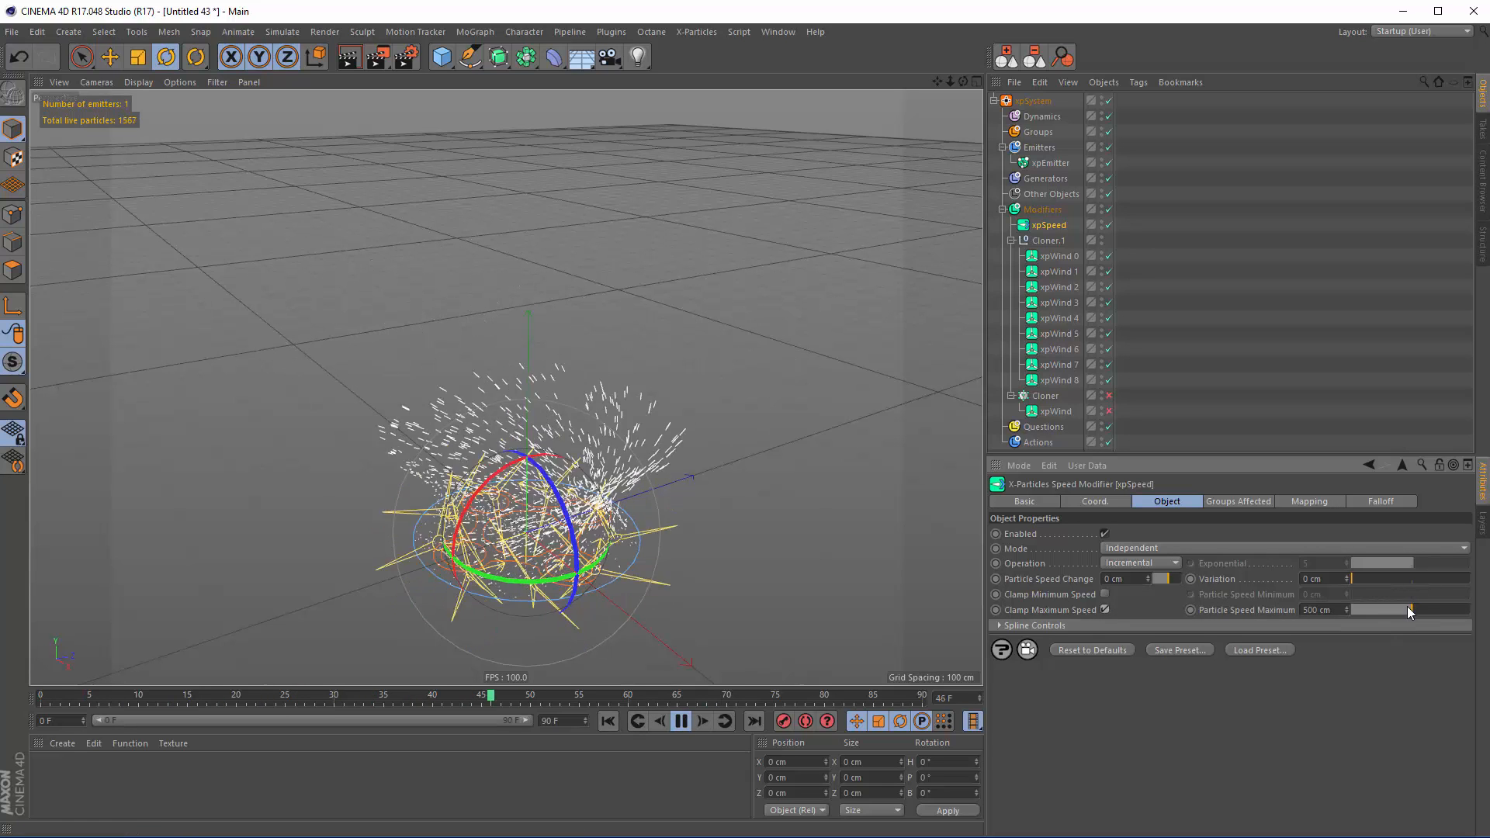
{"action": "left_click_drag", "start_coordinate": [1408, 609], "coordinate": [1370, 614]}
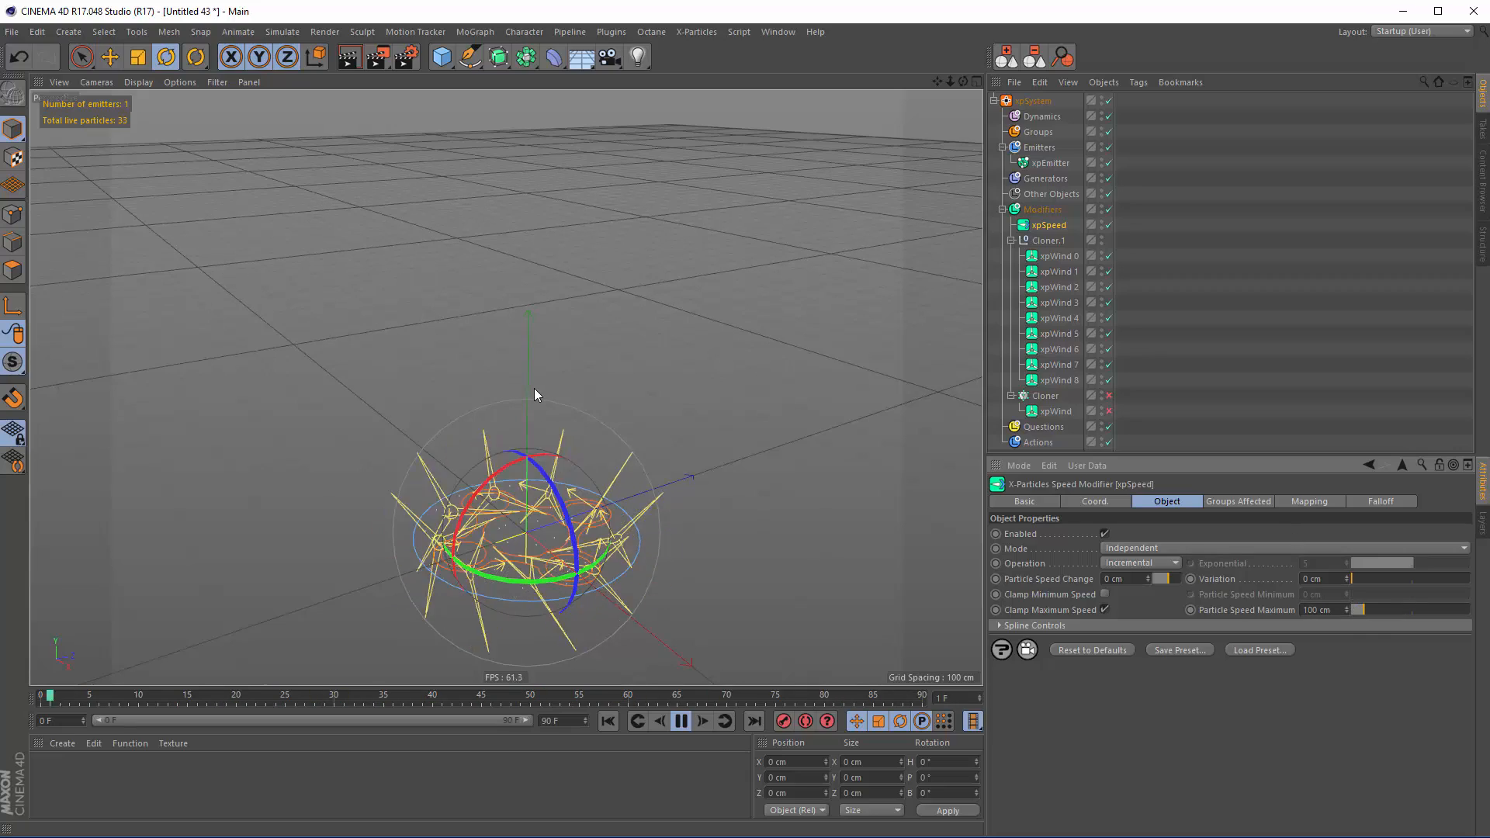
Raise the nine wind modifiers' wind strength to 1000 cm and xpSpeed's particle speed maximum to 261 cm
{"action": "left_click", "coordinate": [1056, 255]}
{"action": "left_click", "coordinate": [1060, 381], "text": "shift"}
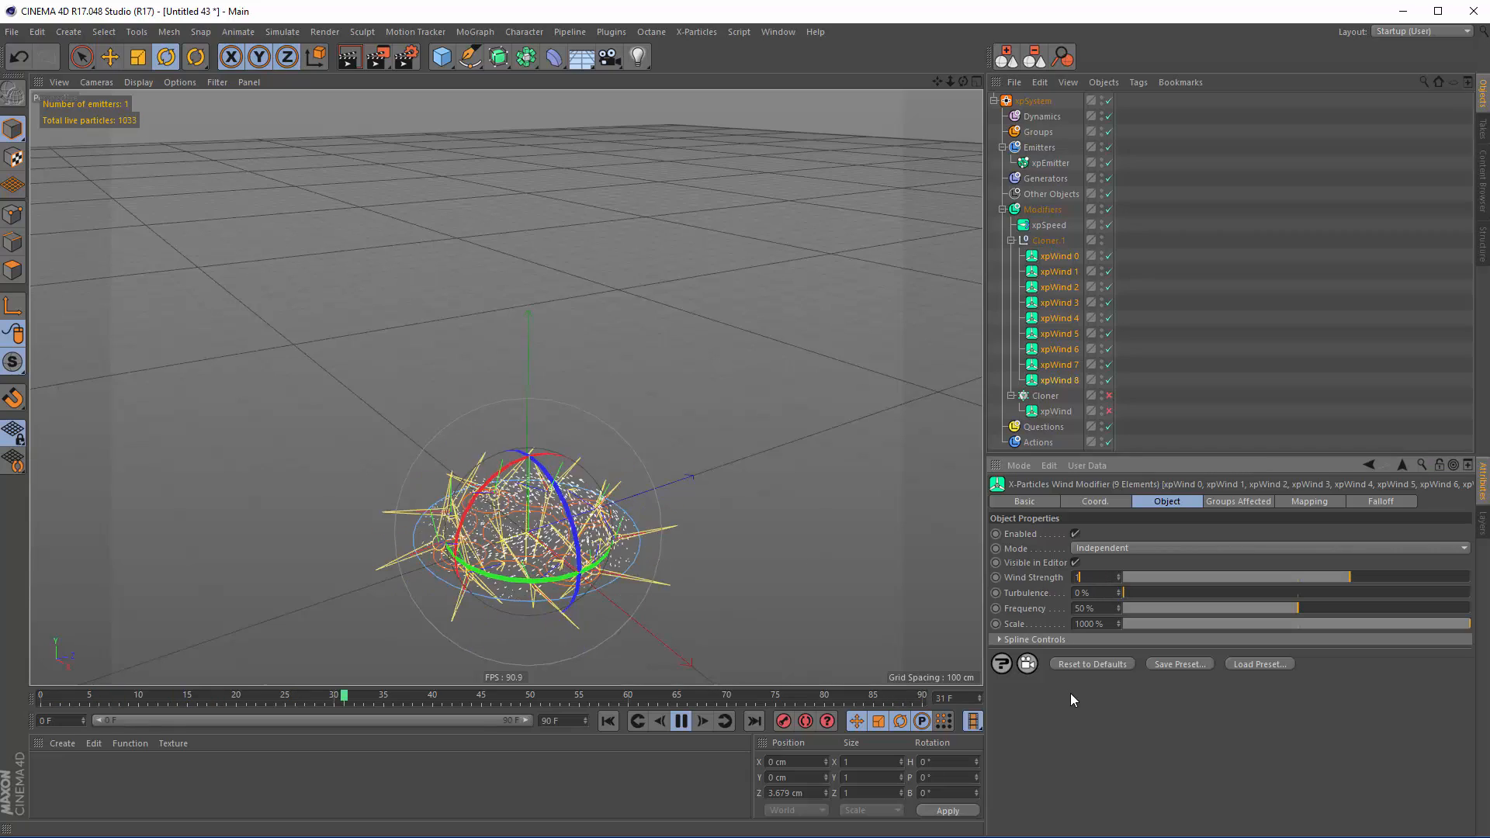
{"action": "type", "text": "1000"}
{"action": "key", "text": "Return"}
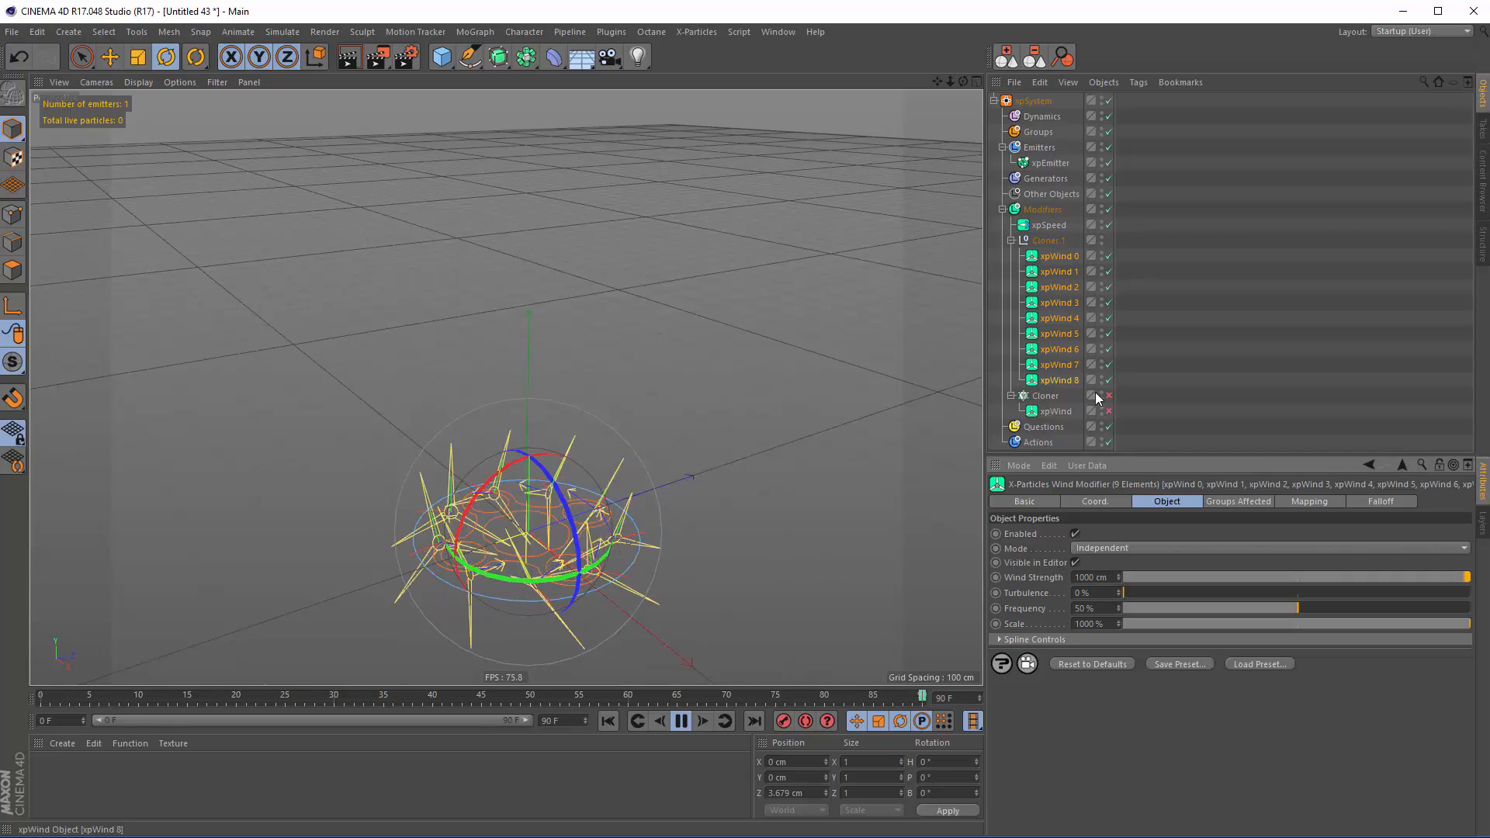
{"action": "left_click", "coordinate": [1050, 225]}
{"action": "left_click_drag", "start_coordinate": [1359, 610], "coordinate": [1382, 612]}
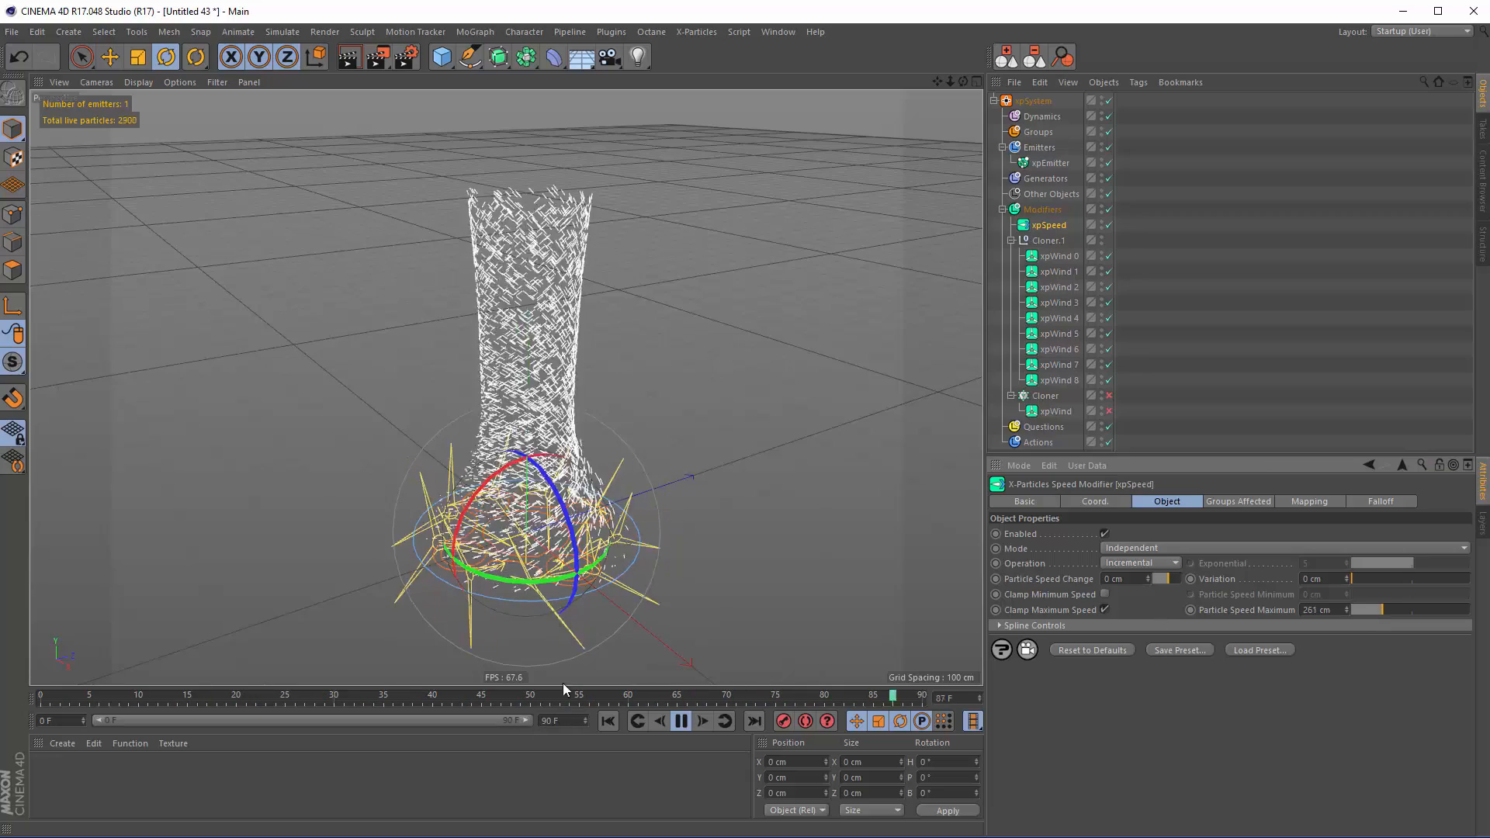
Extend the project length to 600 frames and stretch the preview range to cover all 600 frames
{"action": "double_click", "coordinate": [543, 721]}
{"action": "type", "text": "500"}
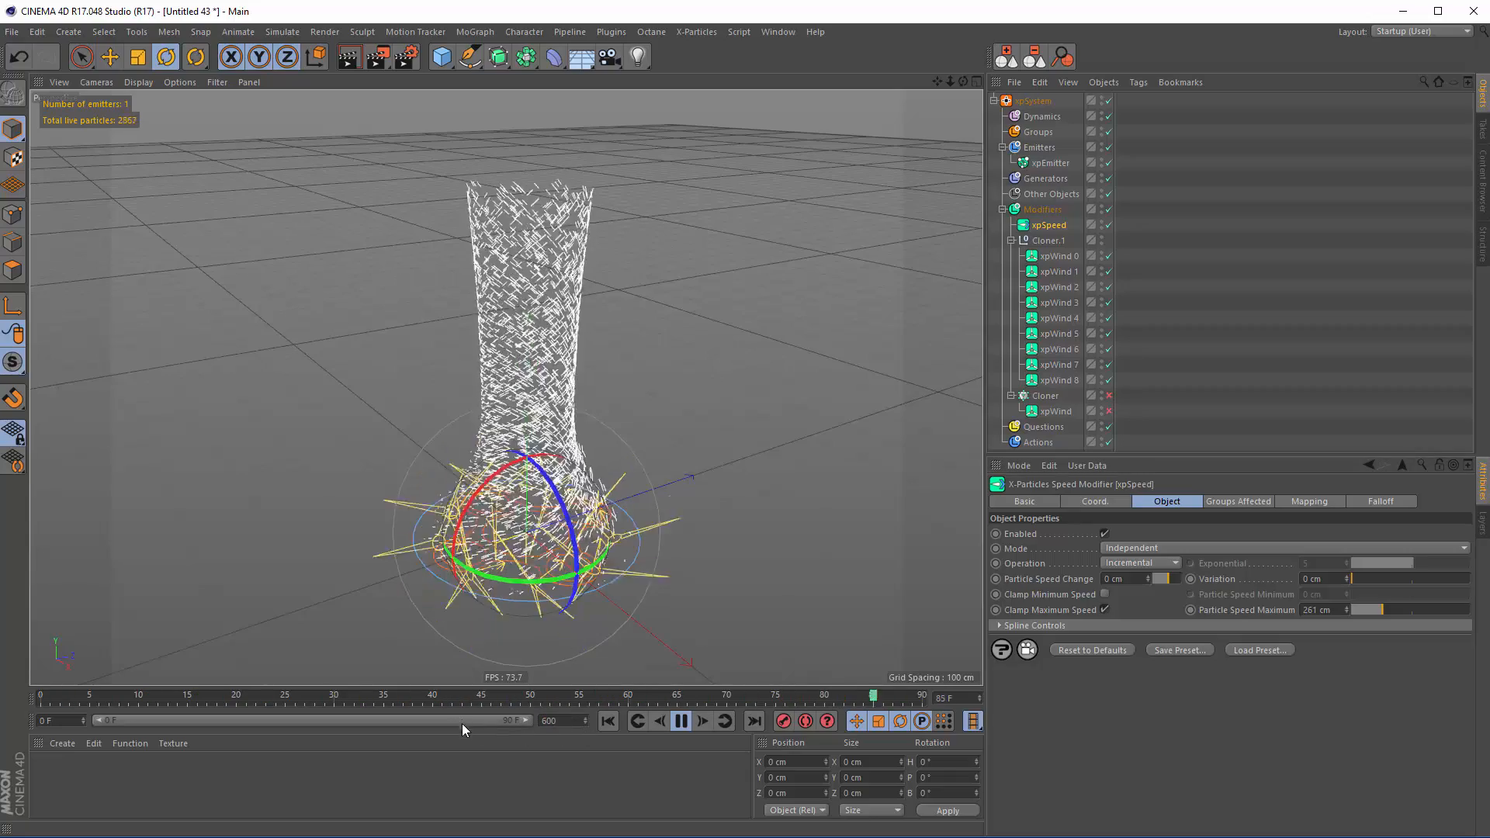
{"action": "left_click", "coordinate": [507, 771]}
{"action": "left_click_drag", "start_coordinate": [171, 721], "coordinate": [189, 721]}
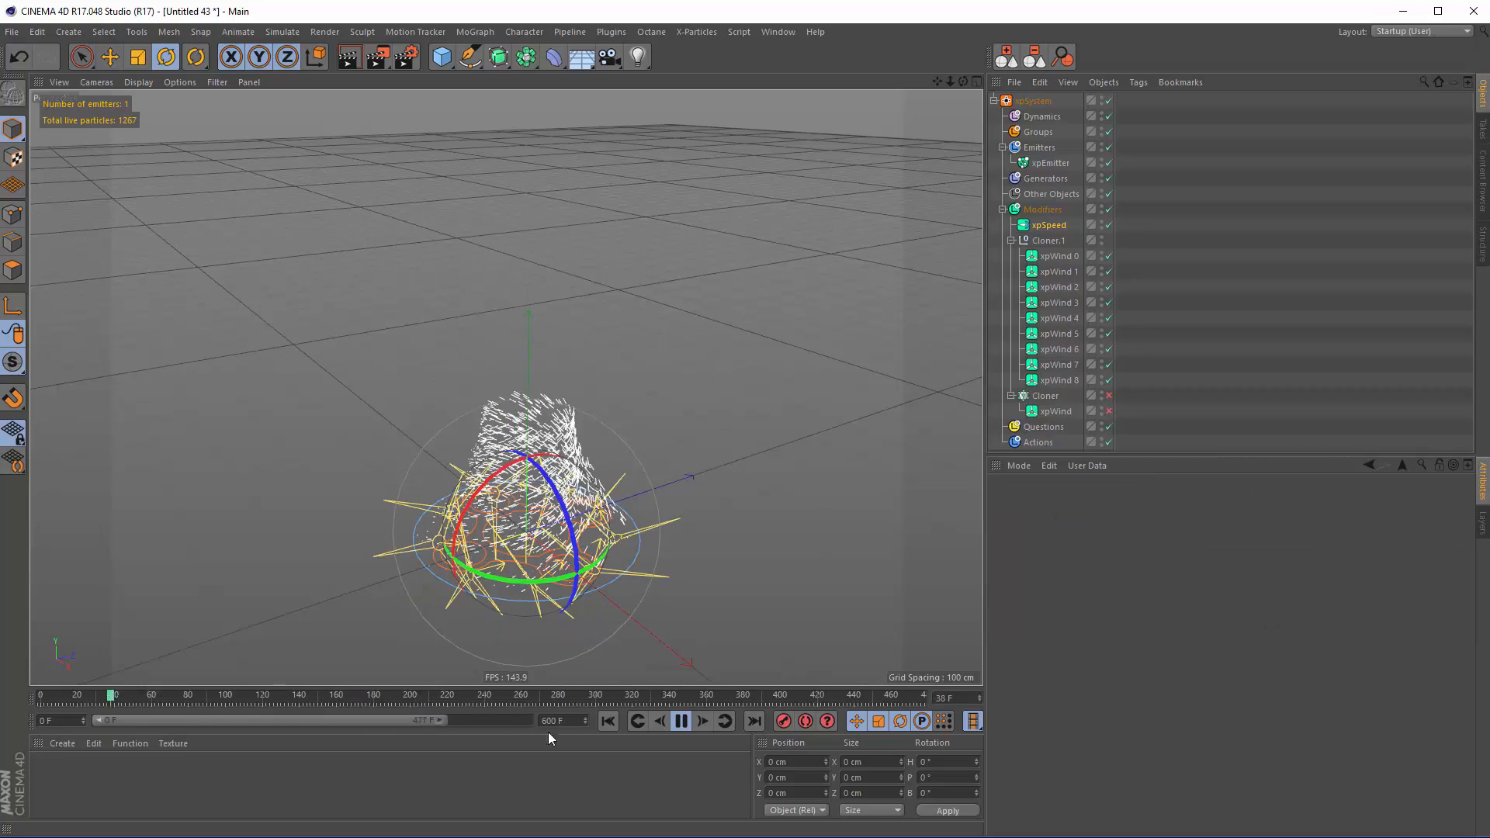
{"action": "left_click_drag", "start_coordinate": [548, 733], "coordinate": [554, 729]}
{"action": "left_click_drag", "start_coordinate": [540, 530], "coordinate": [497, 407], "text": "alt"}
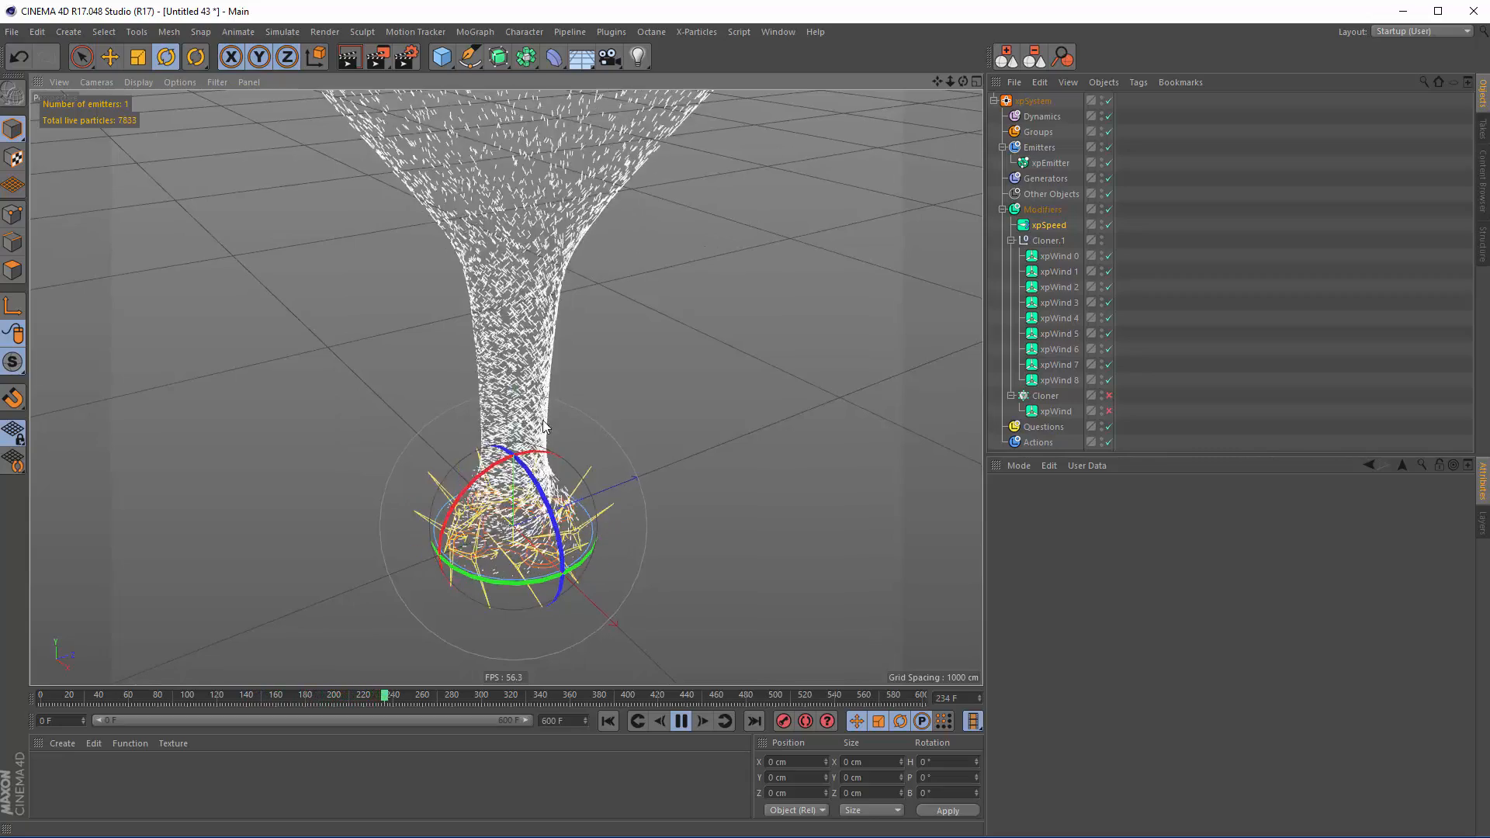
Set the nine wind modifiers' turbulence to 32 %, frequency to 9 % and scale to 72 %
{"action": "left_click", "coordinate": [1057, 256]}
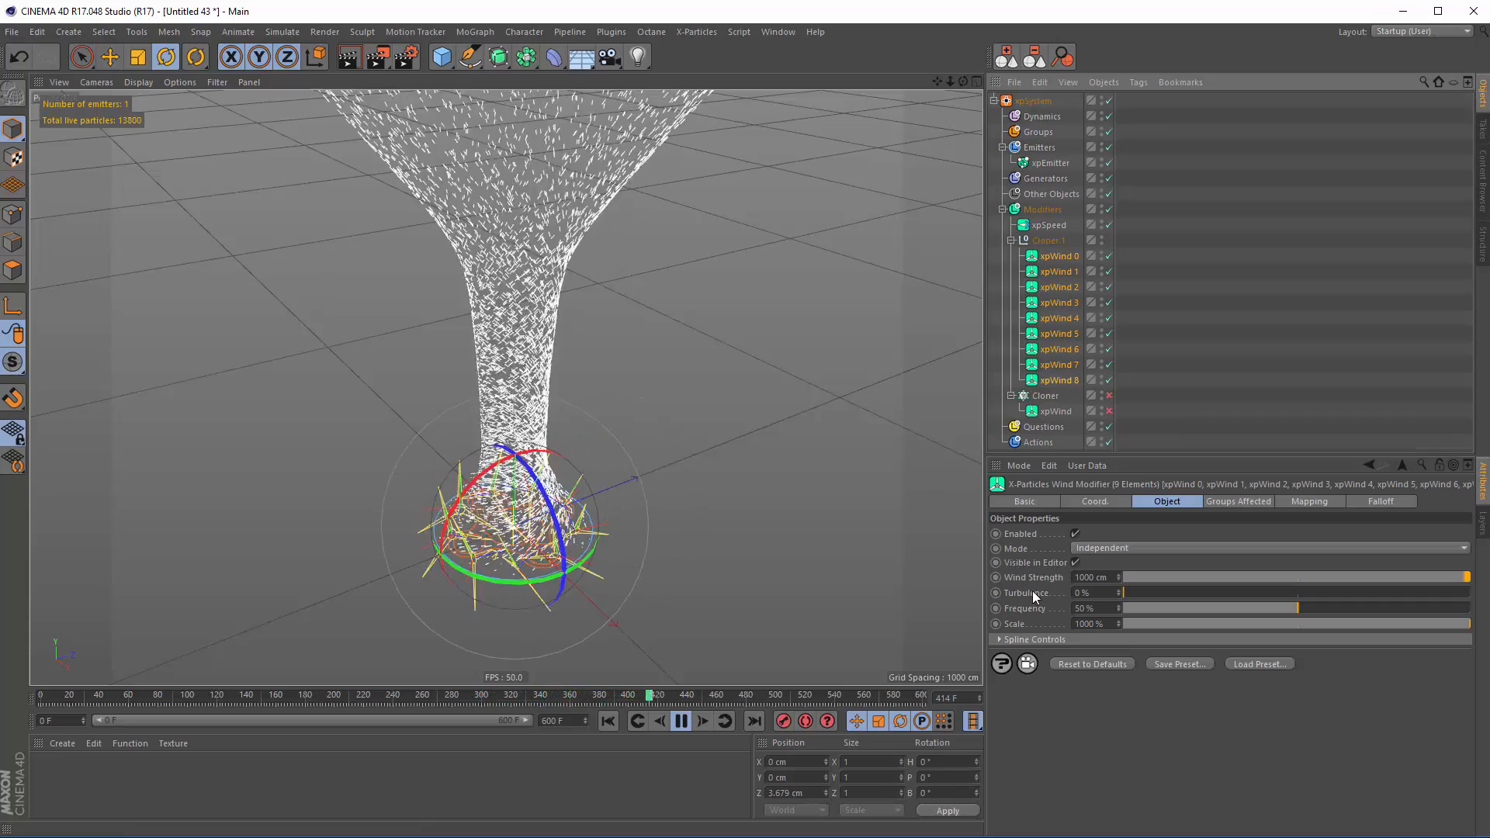
{"action": "left_click", "coordinate": [1127, 593]}
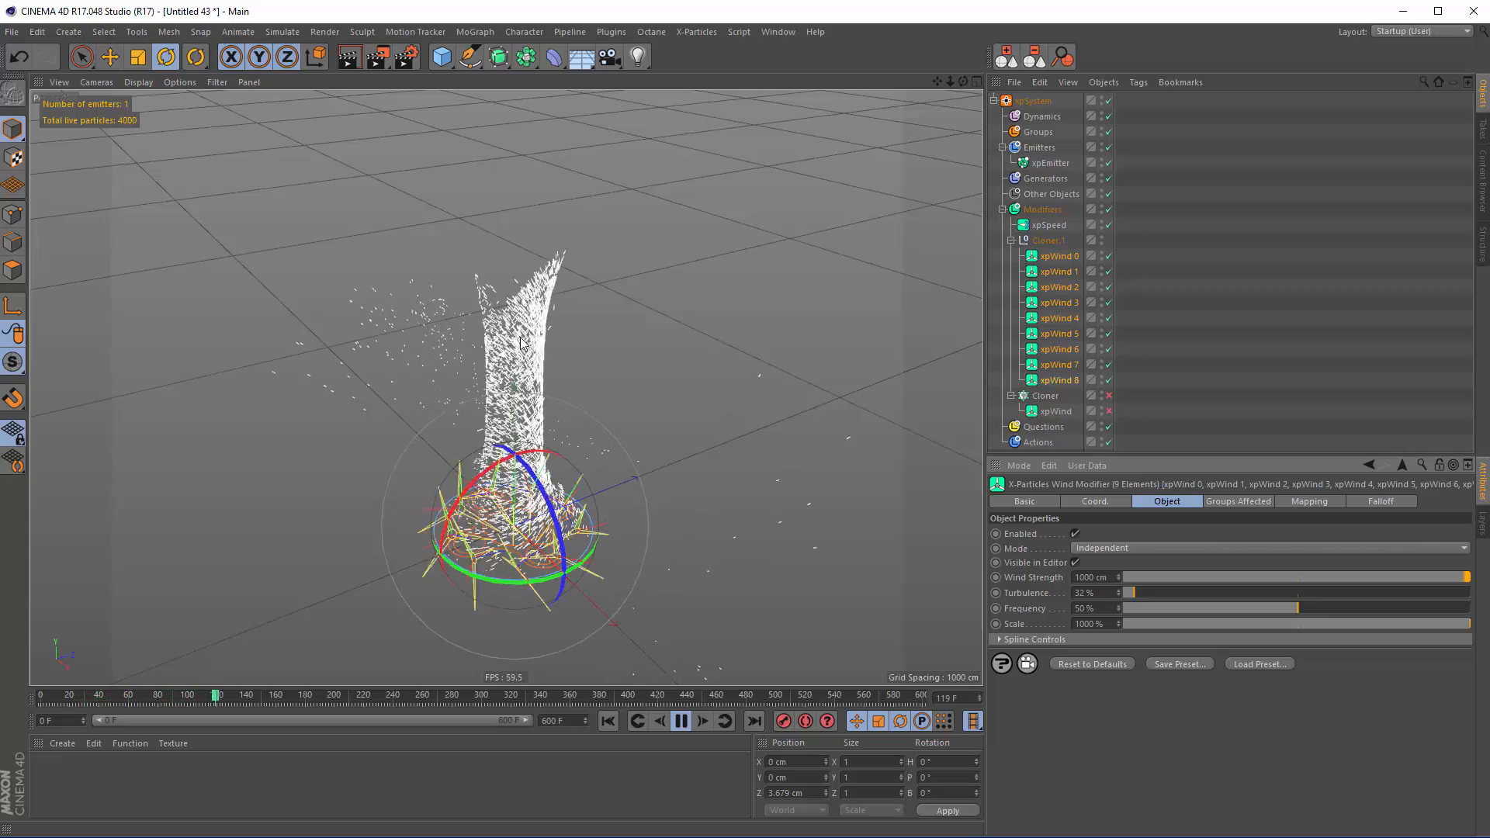
{"action": "left_click_drag", "start_coordinate": [1298, 609], "coordinate": [1213, 610]}
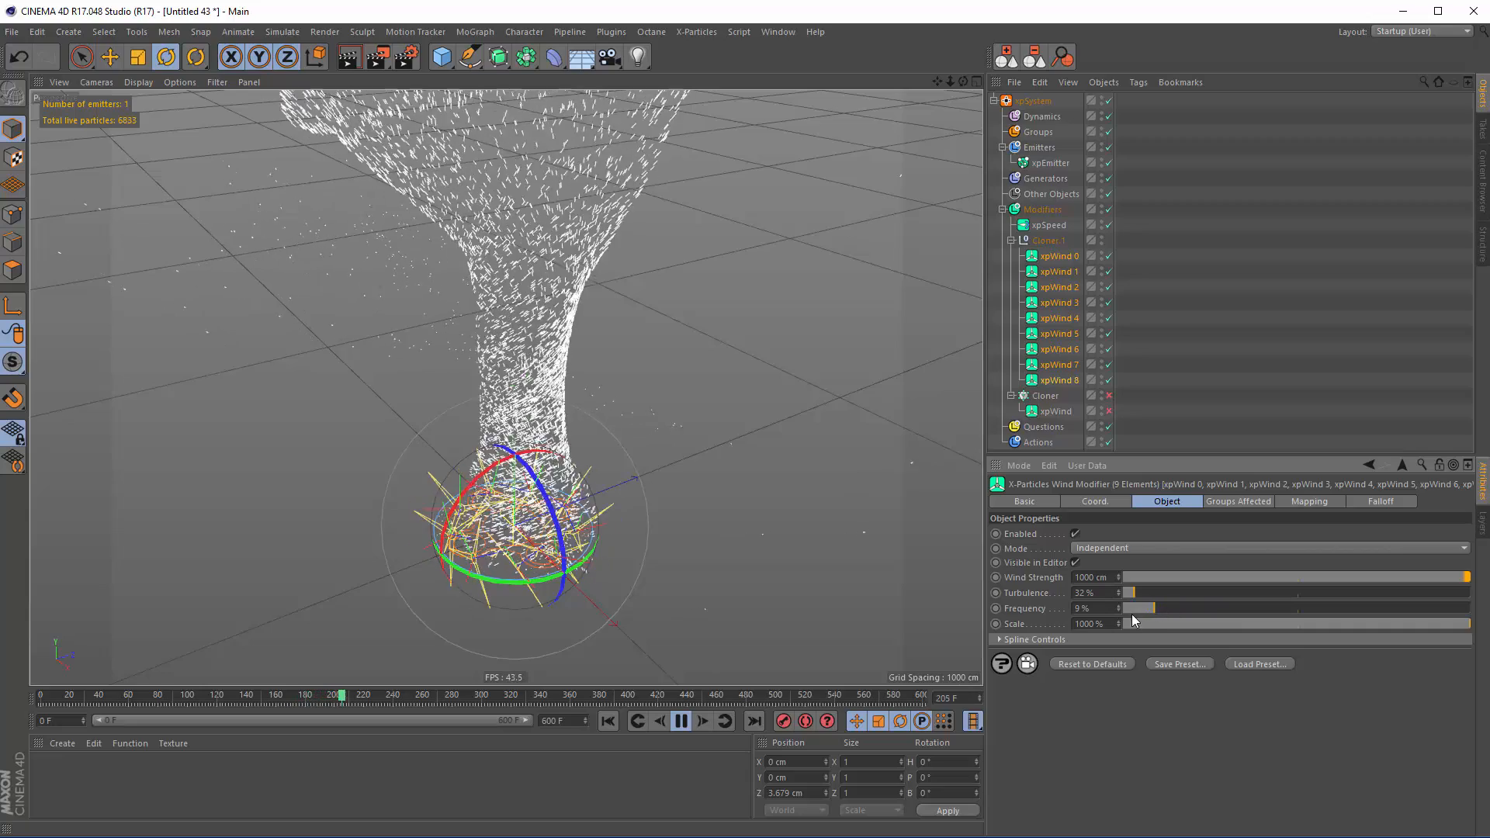
{"action": "left_click_drag", "start_coordinate": [1293, 627], "coordinate": [1241, 625]}
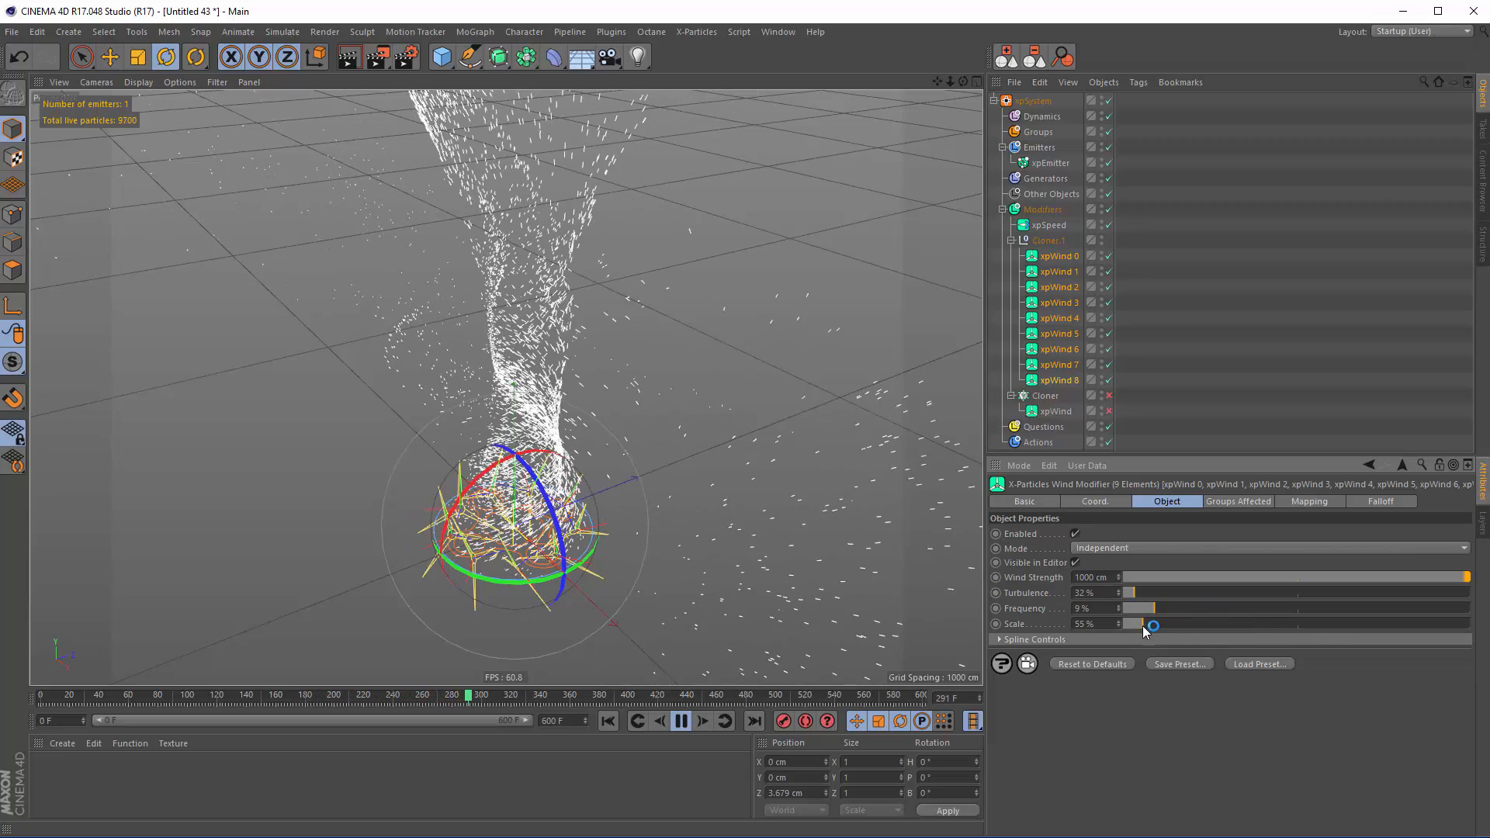
{"action": "left_click_drag", "start_coordinate": [1147, 625], "coordinate": [1148, 626]}
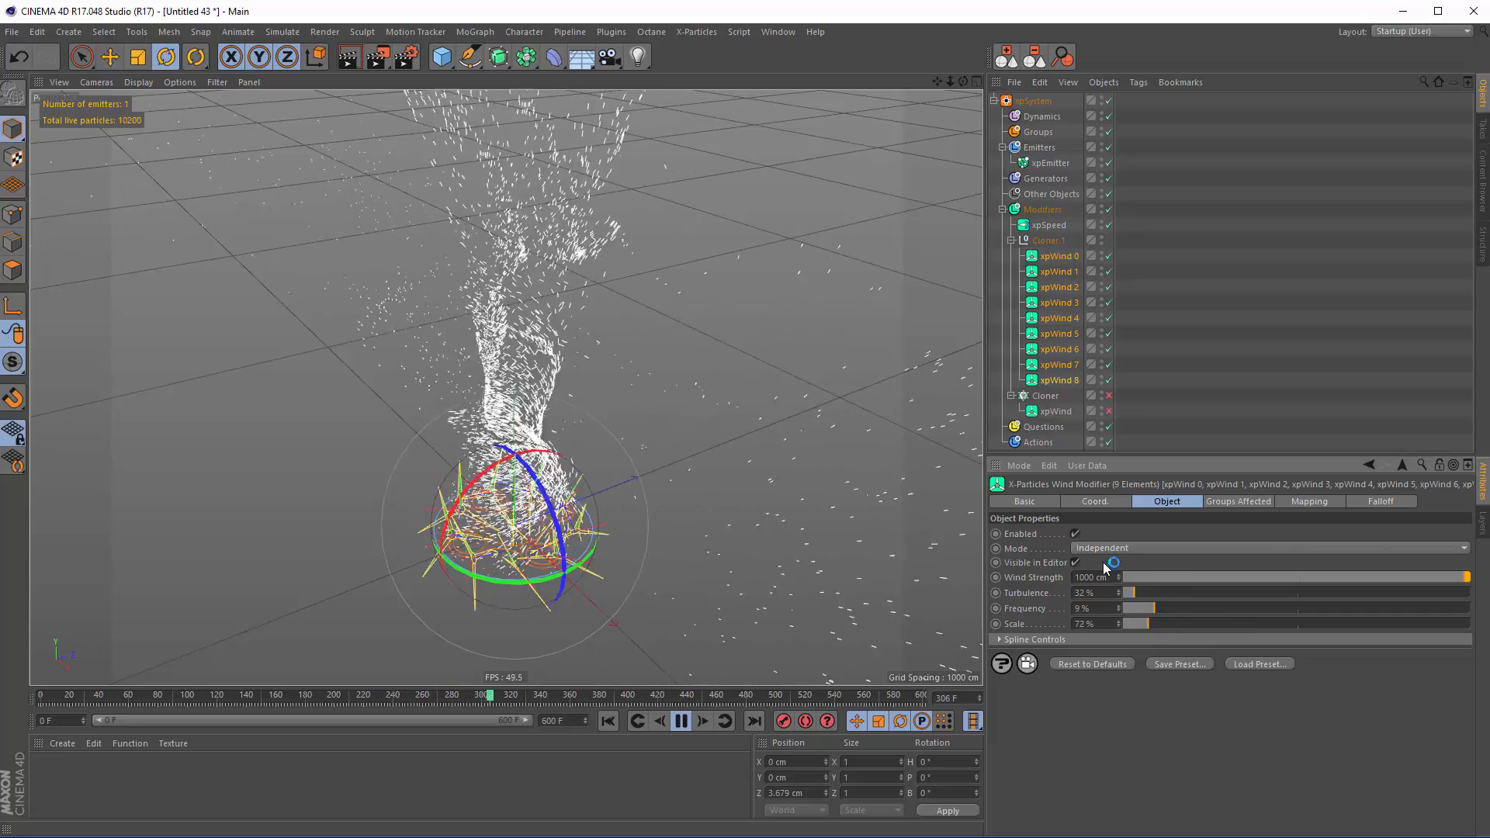
Replay the simulation from the start, pause it and examine the shape of the turbulent tornado
{"action": "left_click", "coordinate": [609, 721]}
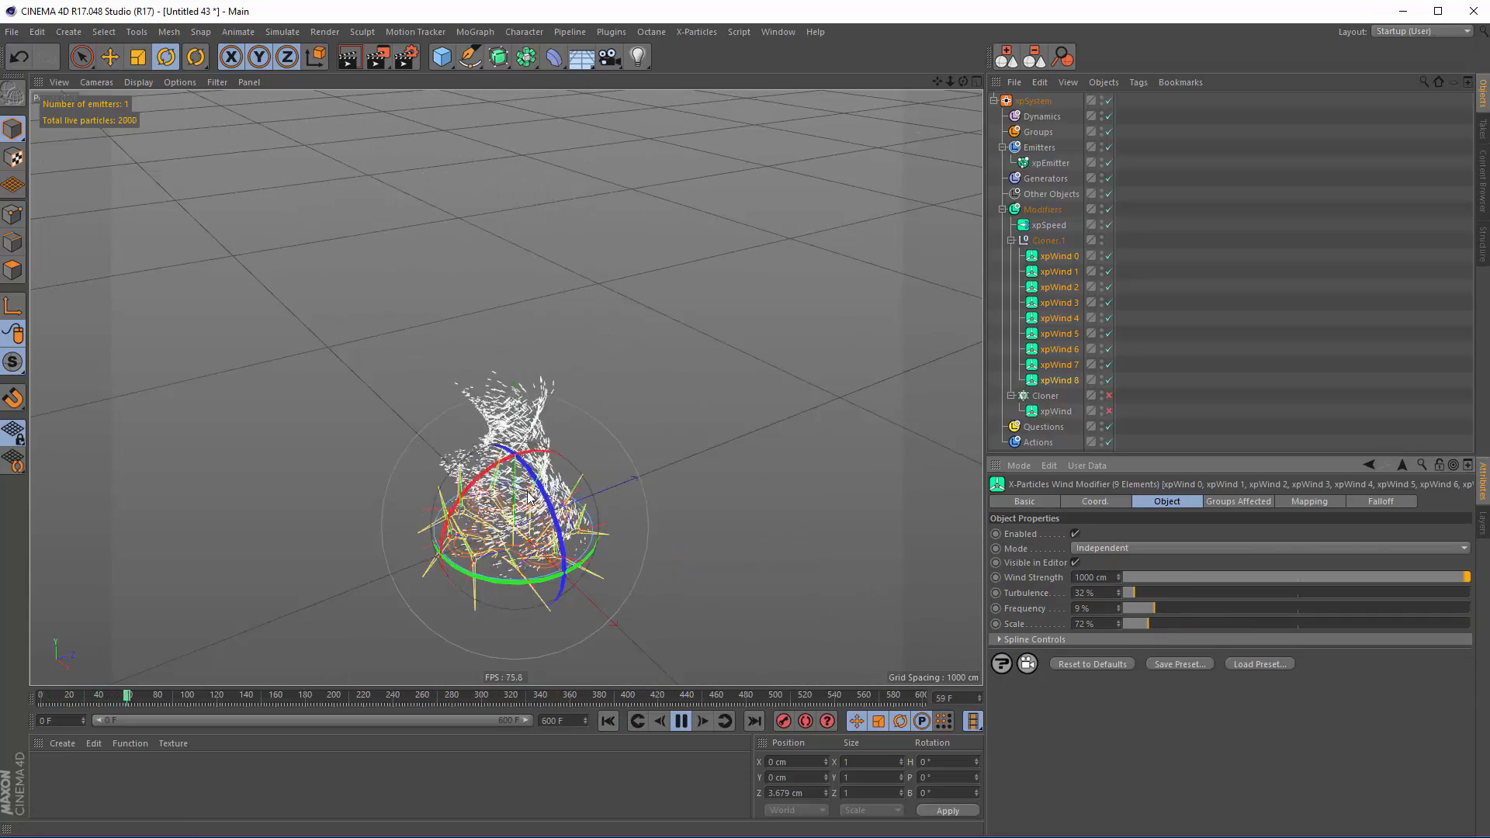
{"action": "left_click_drag", "start_coordinate": [571, 481], "coordinate": [531, 431], "text": "alt"}
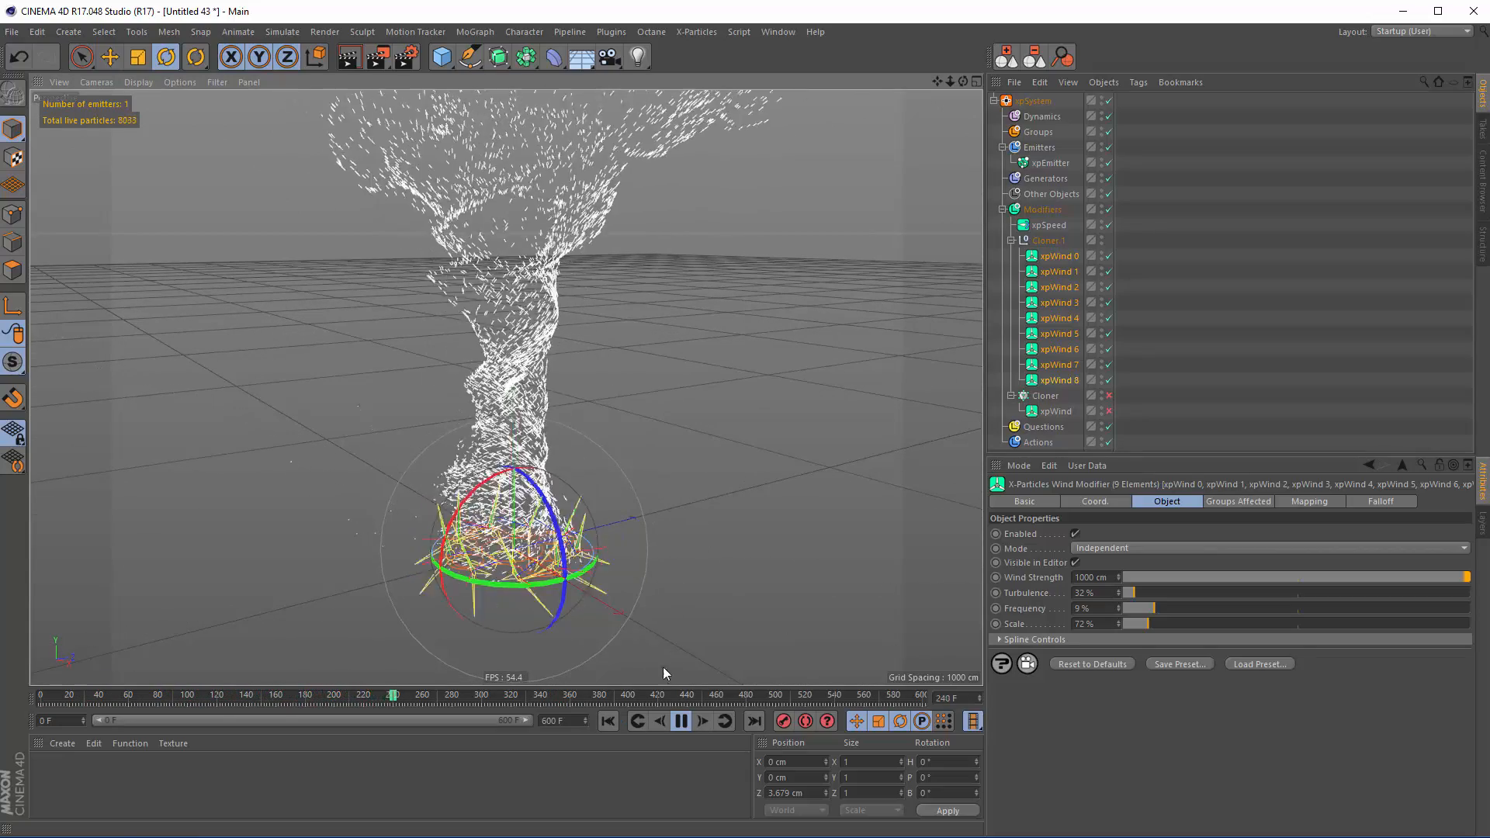
{"action": "left_click", "coordinate": [682, 722]}
{"action": "left_click_drag", "start_coordinate": [632, 635], "coordinate": [572, 344], "text": "alt"}
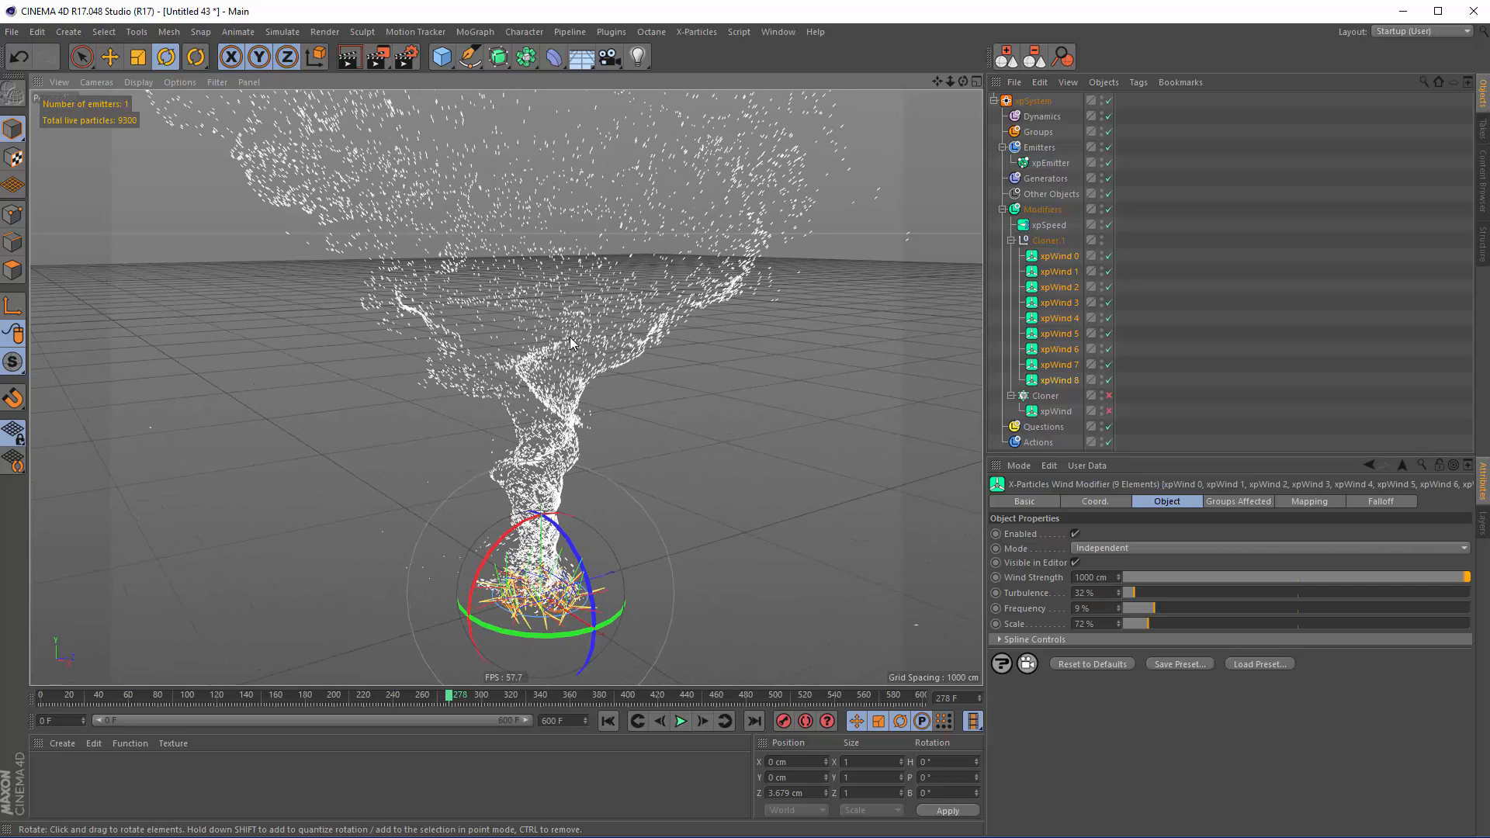
Add an X-Particles Gravity motion modifier to the Modifiers folder
{"action": "left_click", "coordinate": [1141, 250]}
{"action": "left_click", "coordinate": [1036, 211]}
{"action": "left_click", "coordinate": [1111, 580]}
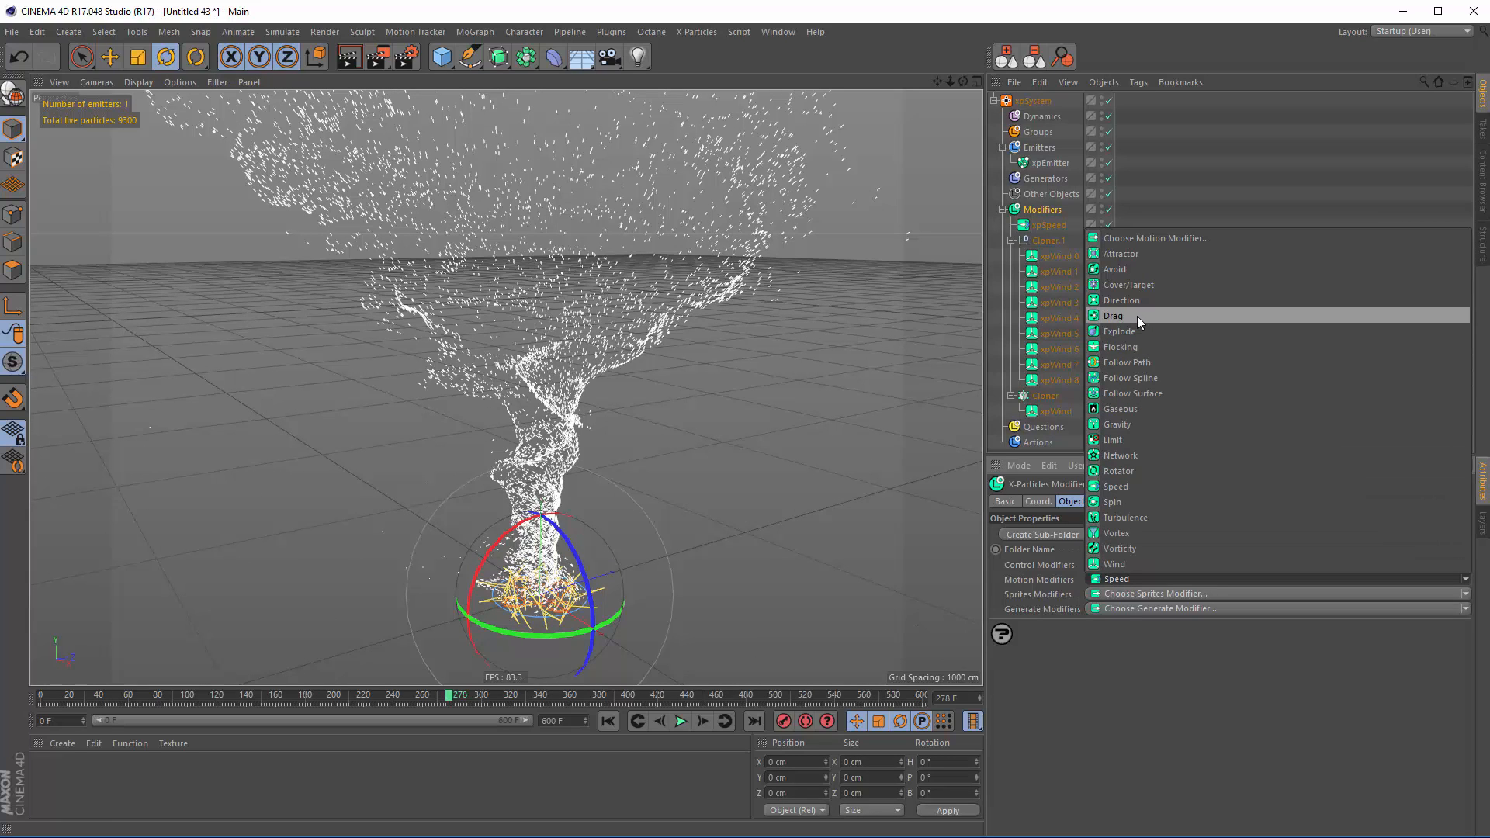
{"action": "left_click", "coordinate": [1120, 423]}
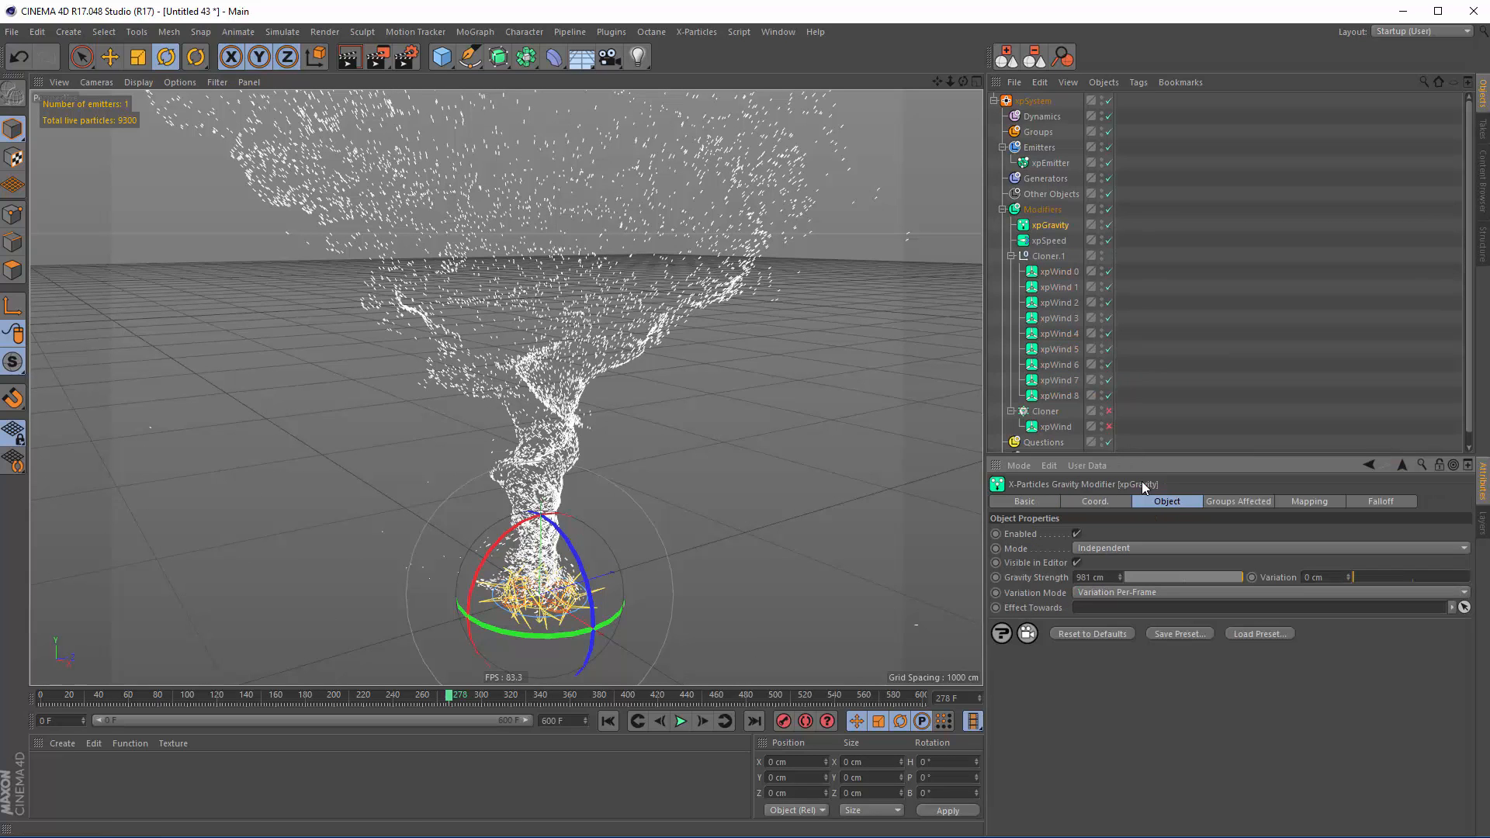
Replay the simulation and tune the gravity modifier's strength down to 110 cm while watching the particles
{"action": "left_click", "coordinate": [608, 721]}
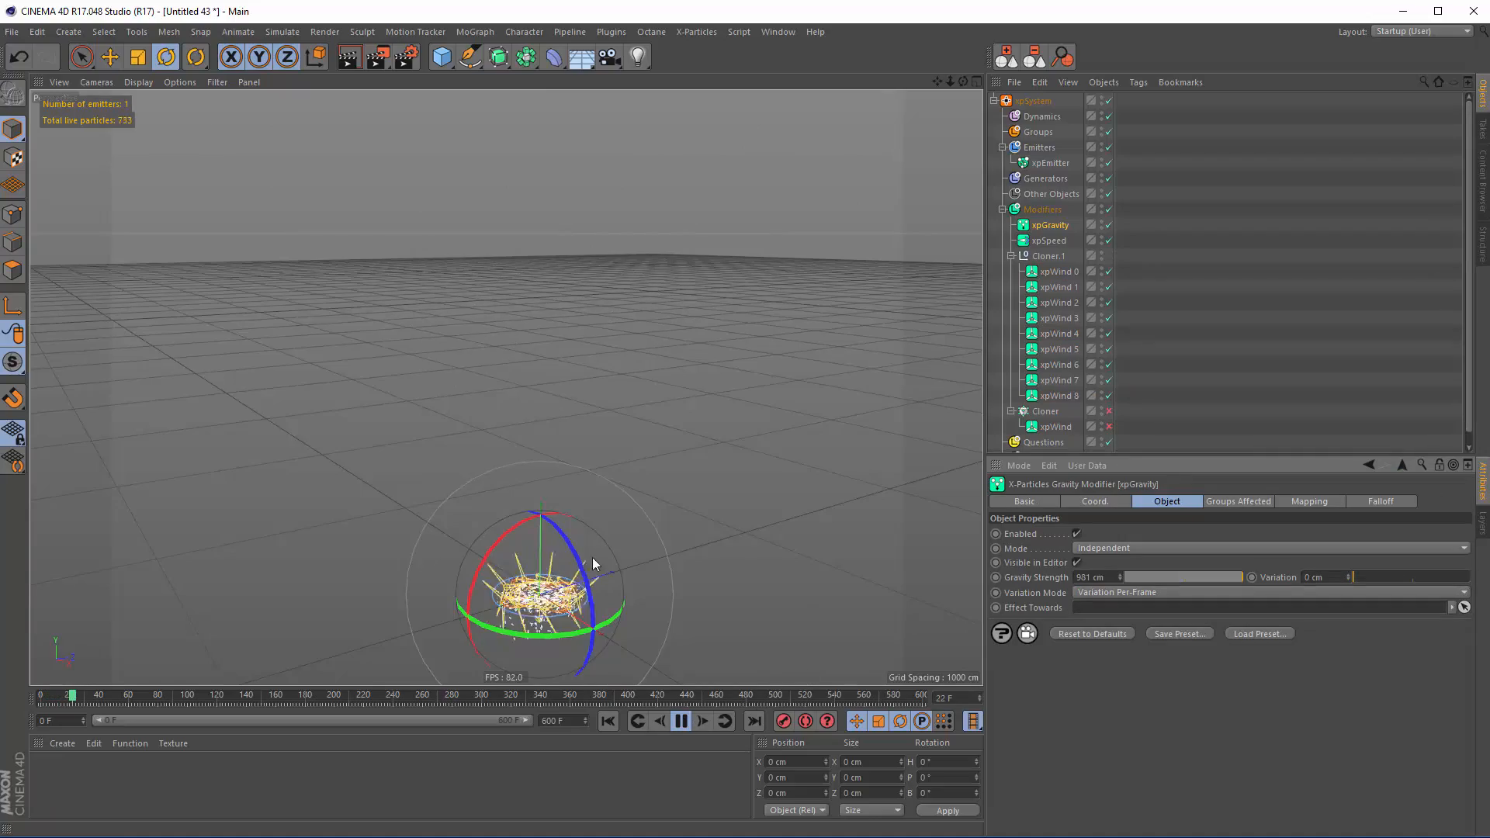
{"action": "right_click_drag", "start_coordinate": [593, 558], "coordinate": [683, 561], "text": "alt"}
{"action": "middle_click_drag", "start_coordinate": [559, 633], "coordinate": [579, 531], "text": "alt"}
{"action": "mouse_move", "coordinate": [578, 532]}
{"action": "left_mouse_down", "text": "alt"}
{"action": "mouse_move", "coordinate": [565, 486]}
{"action": "mouse_move", "coordinate": [568, 549]}
{"action": "left_mouse_up", "text": "alt"}
{"action": "left_click", "coordinate": [1214, 580]}
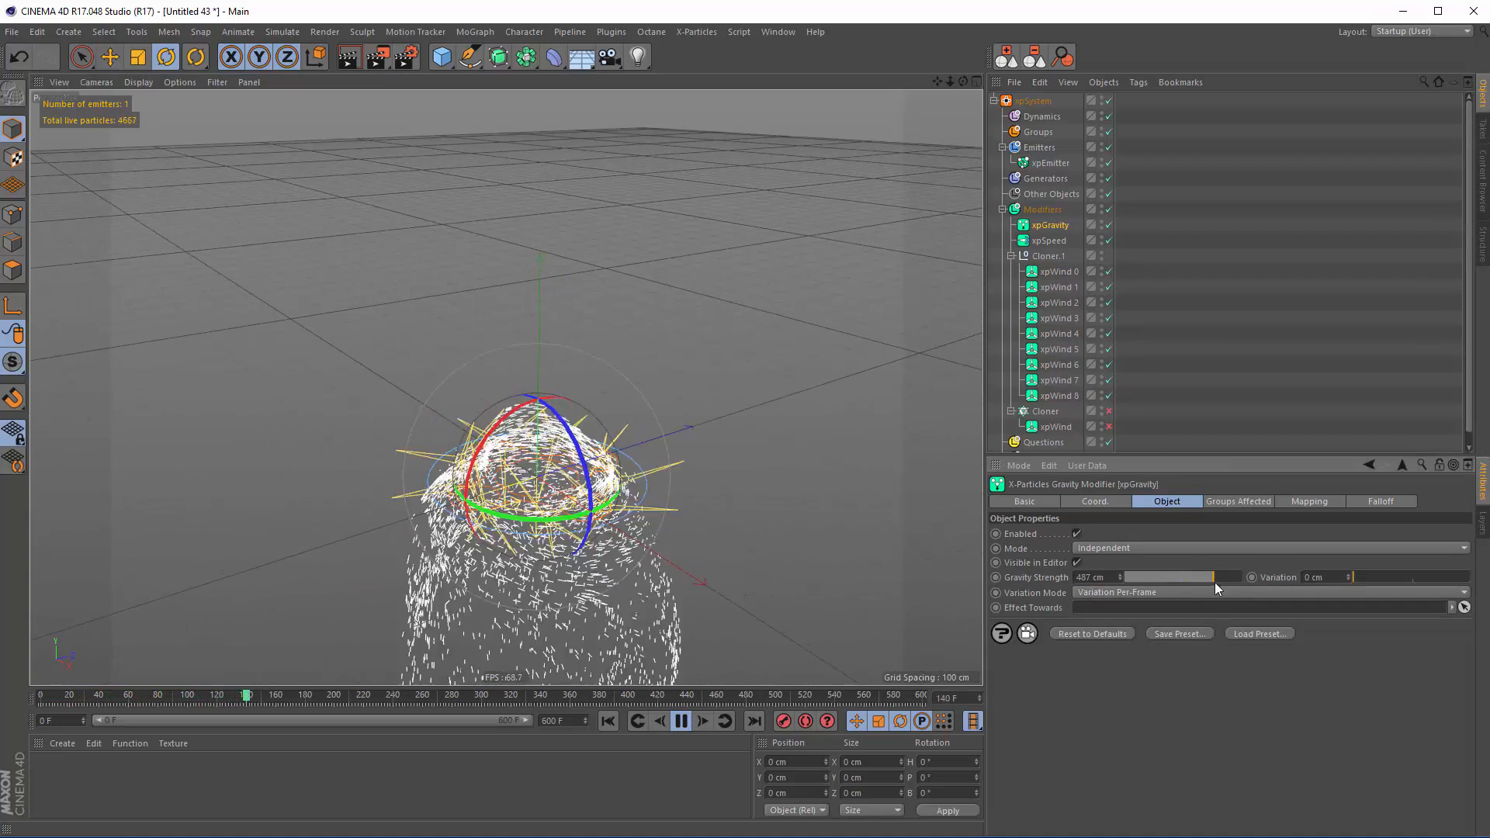
{"action": "left_click", "coordinate": [1202, 576]}
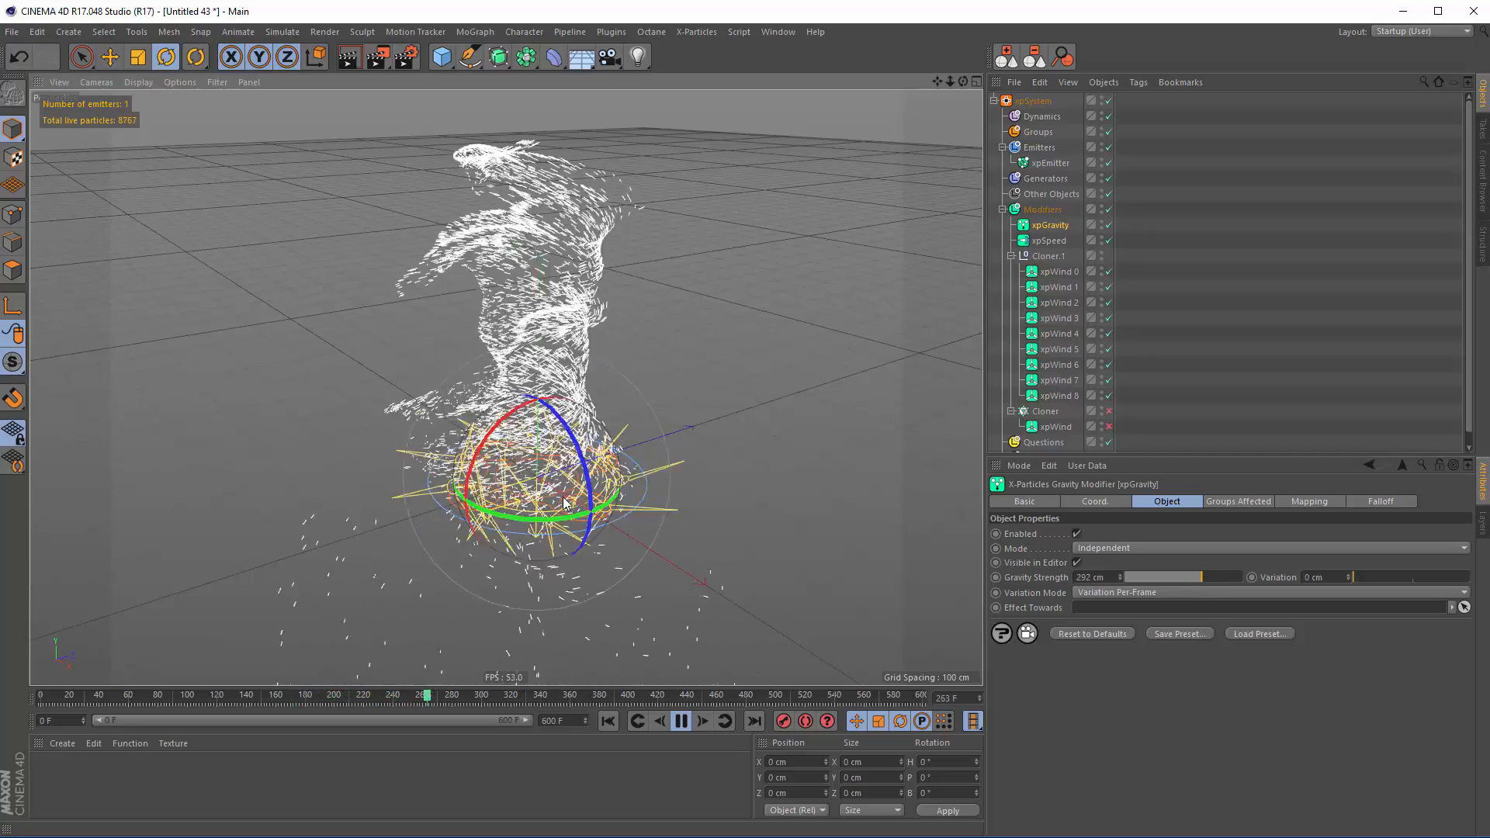
{"action": "middle_click_drag", "start_coordinate": [570, 335], "coordinate": [565, 391], "text": "alt"}
{"action": "left_click_drag", "start_coordinate": [566, 392], "coordinate": [567, 336], "text": "alt"}
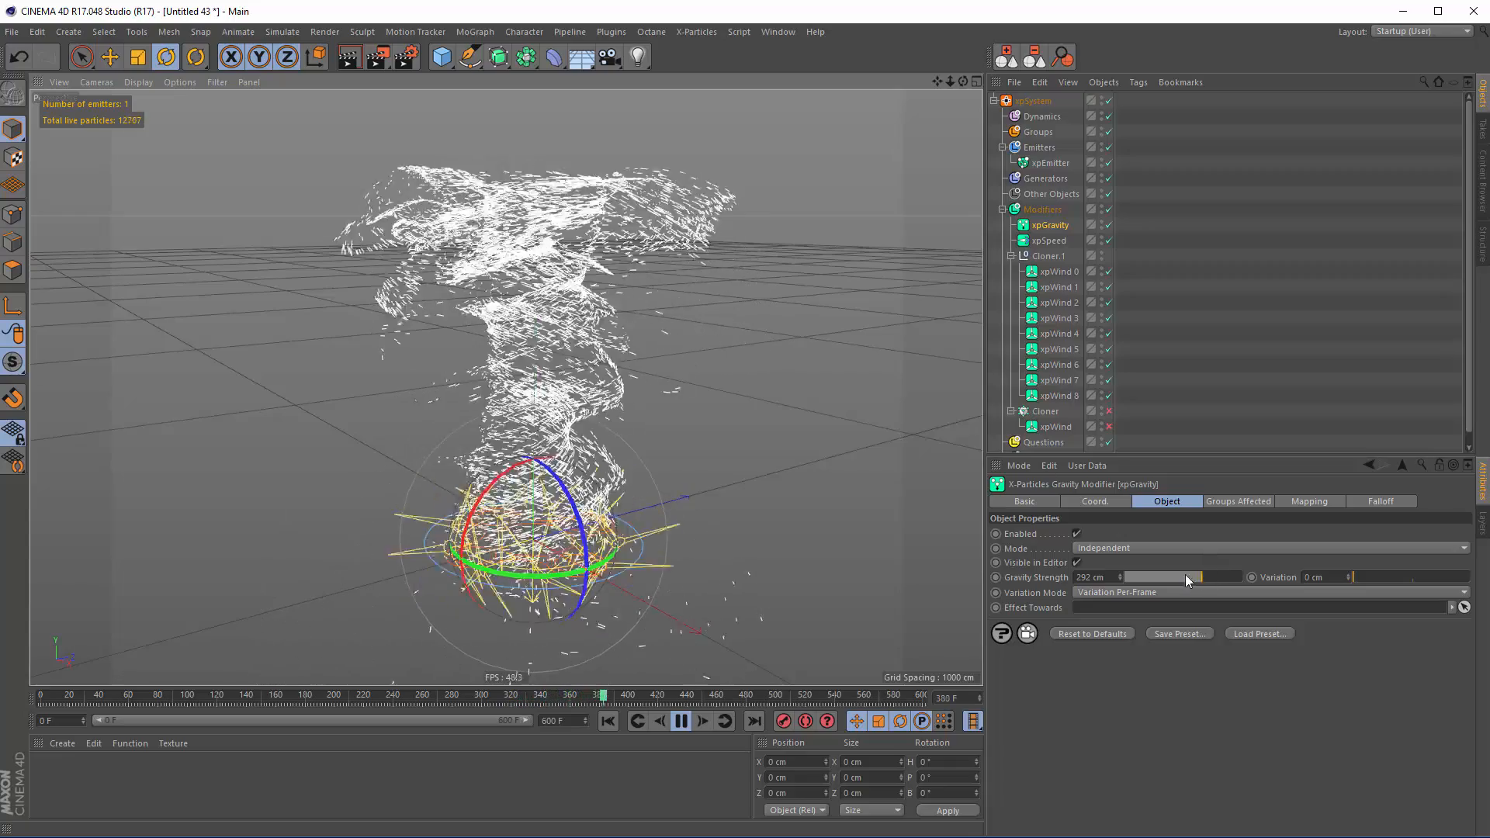
{"action": "left_click", "coordinate": [1206, 579]}
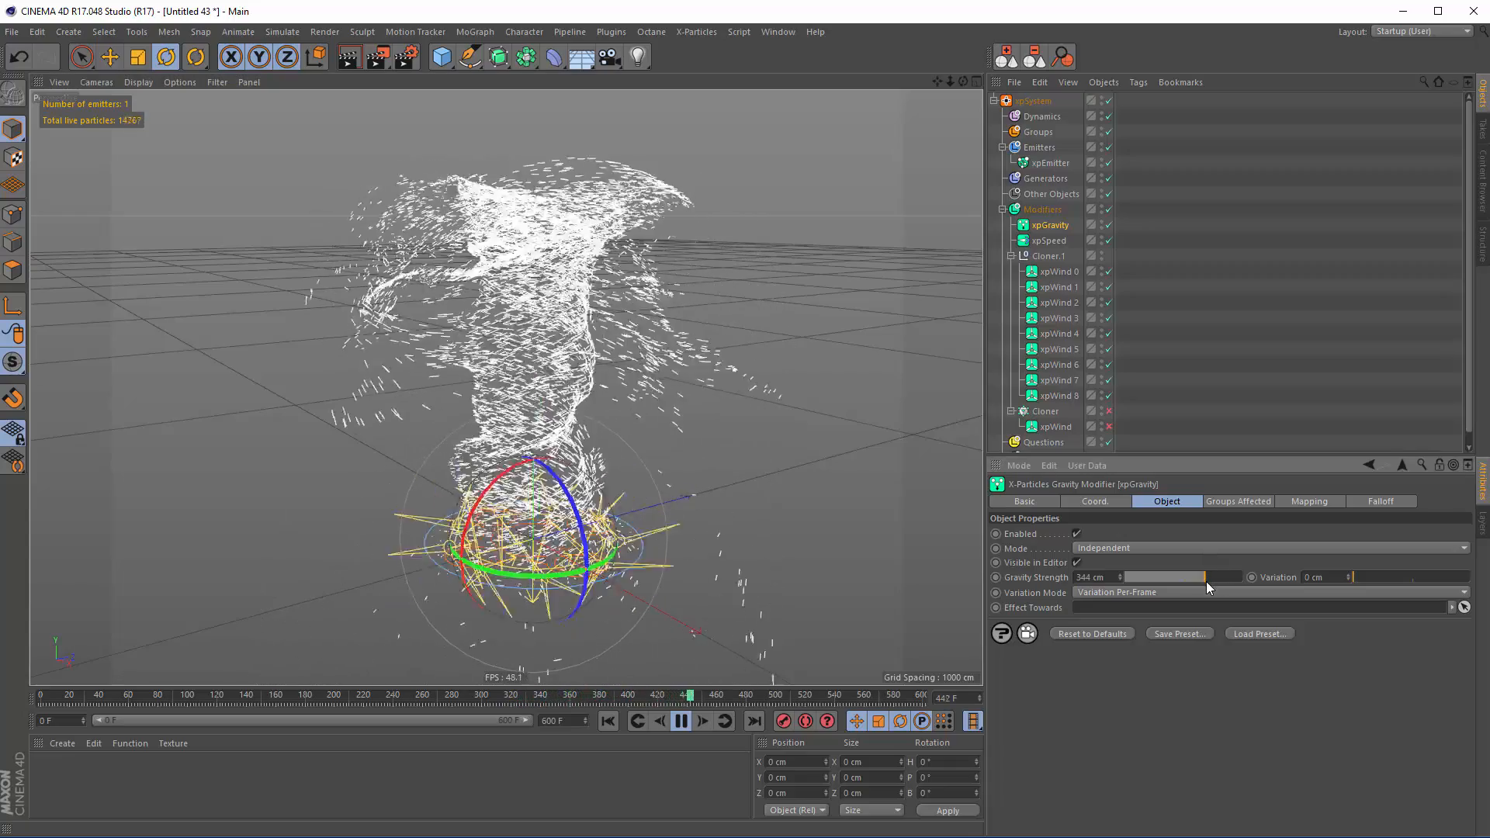
{"action": "mouse_move", "coordinate": [1205, 578]}
{"action": "left_mouse_down"}
{"action": "mouse_move", "coordinate": [1191, 591]}
{"action": "mouse_move", "coordinate": [1149, 568]}
{"action": "mouse_move", "coordinate": [1194, 580]}
{"action": "left_mouse_up"}
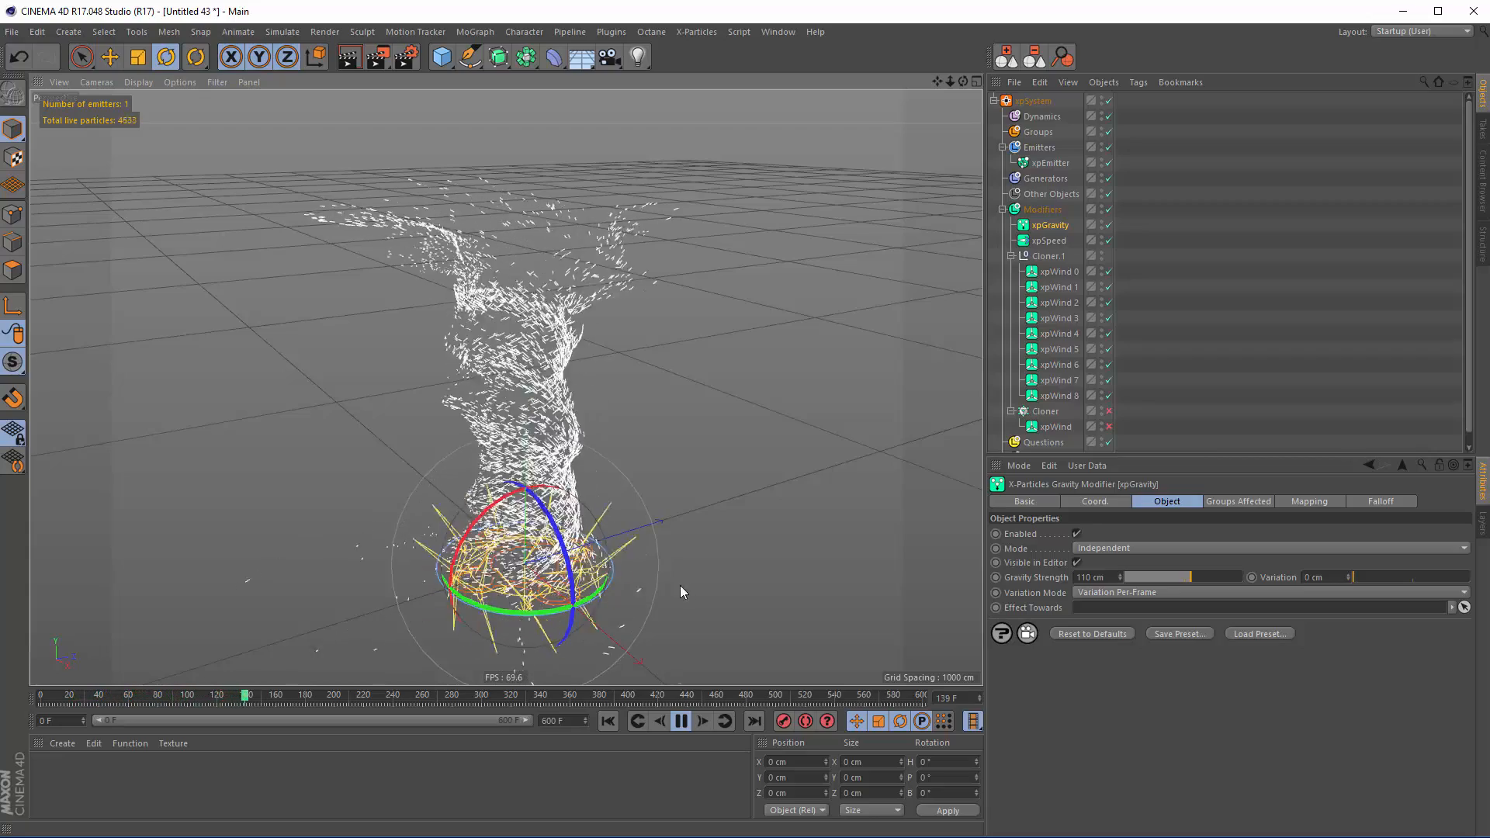
Pause the simulation and inspect the ring of wind modifiers at the base of the tornado
{"action": "key", "text": "F8"}
{"action": "scroll", "coordinate": [578, 553], "scroll_direction": "up", "scroll_amount": 6}
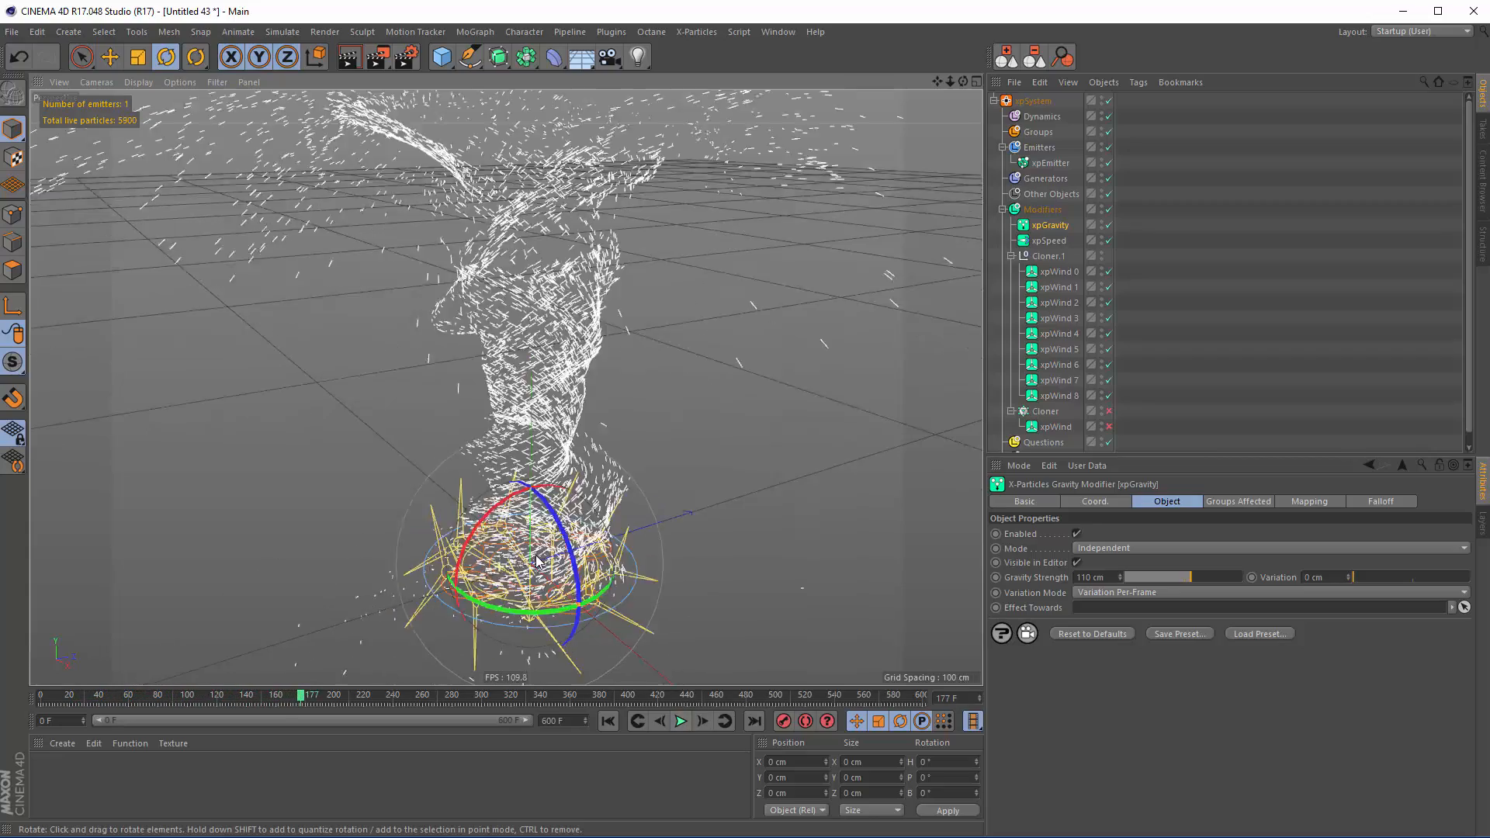
{"action": "left_click_drag", "start_coordinate": [557, 555], "coordinate": [464, 468], "text": "alt"}
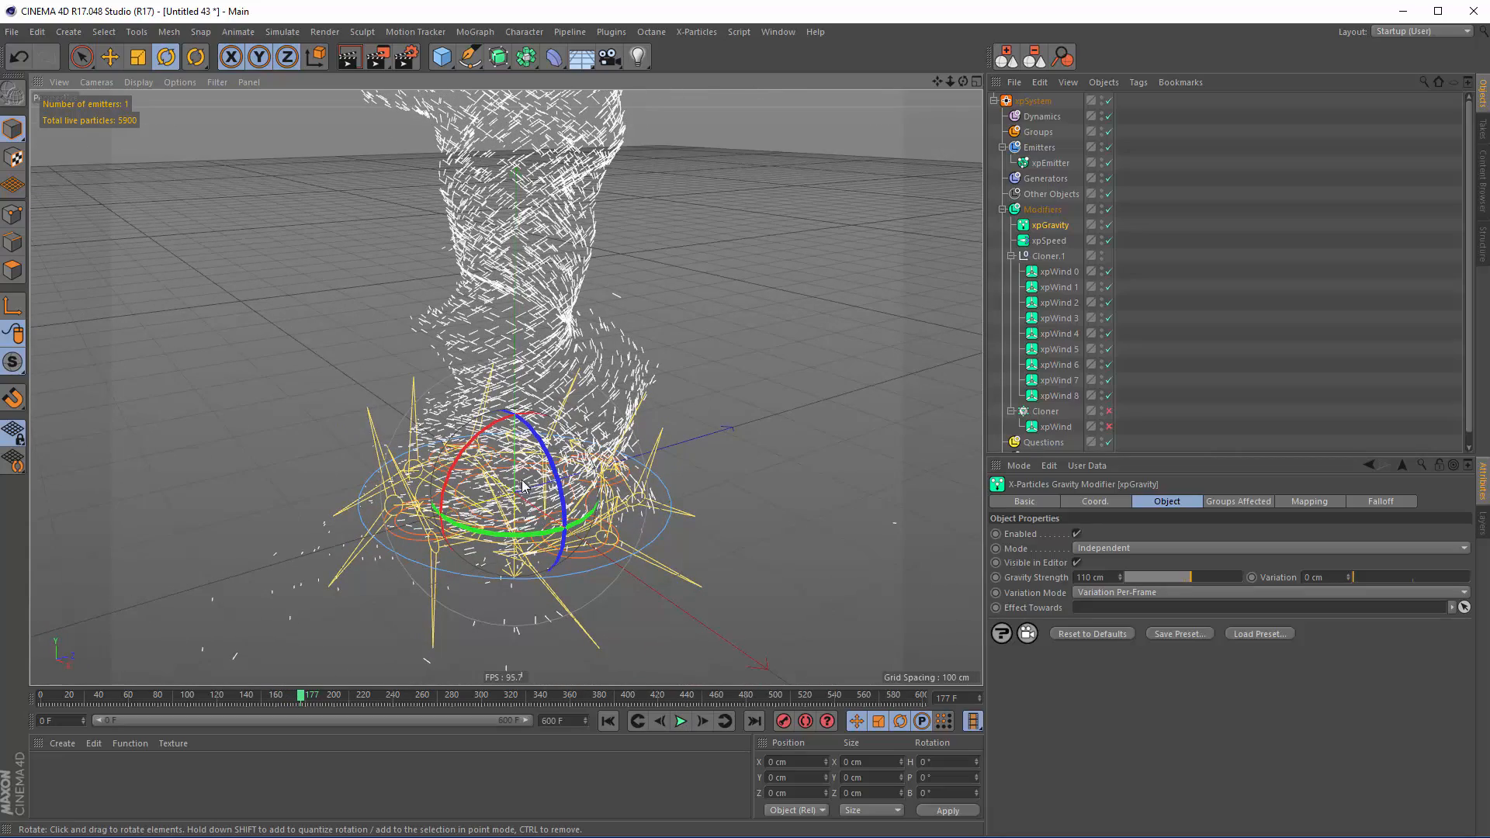
Add an XPresso tag to the null Object.1 that holds the wind modifiers in xpWind-Twister_setup01.c4d
{"action": "left_click", "coordinate": [1047, 257]}
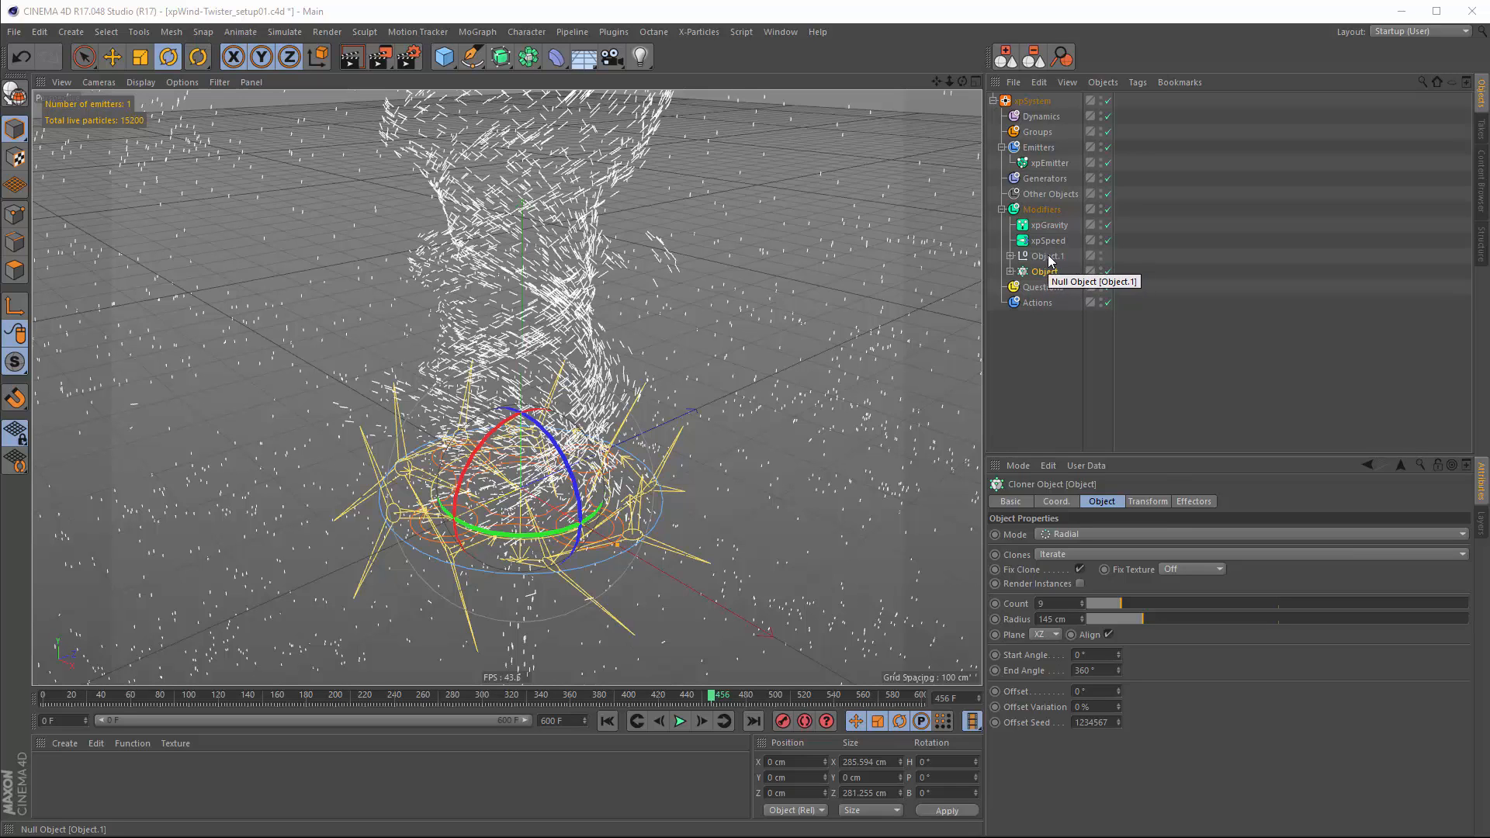
{"action": "left_click", "coordinate": [1046, 260]}
{"action": "right_click", "coordinate": [1047, 261]}
{"action": "mouse_move", "coordinate": [1136, 215]}
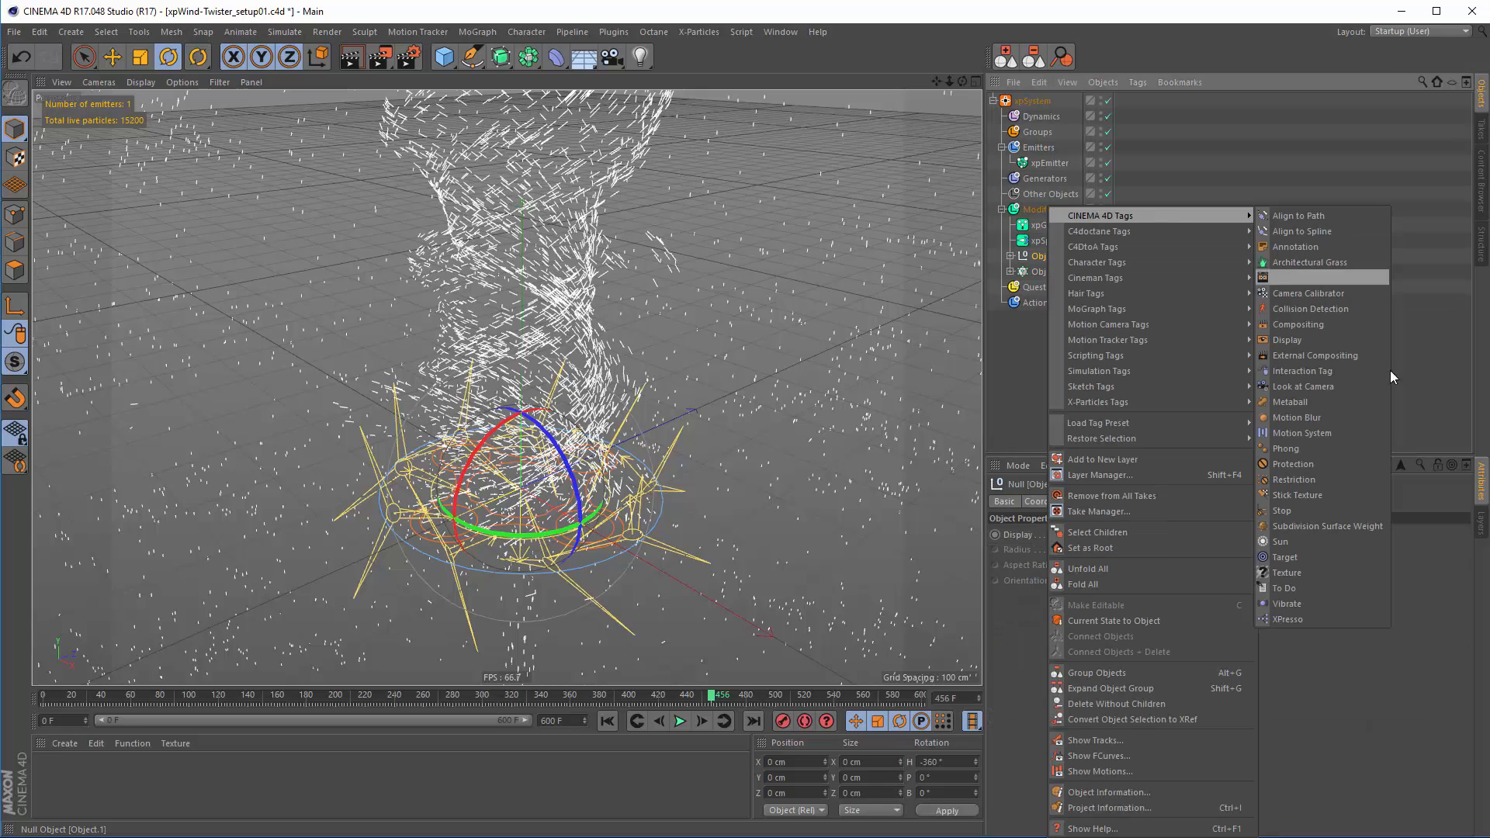
{"action": "left_click", "coordinate": [1311, 623]}
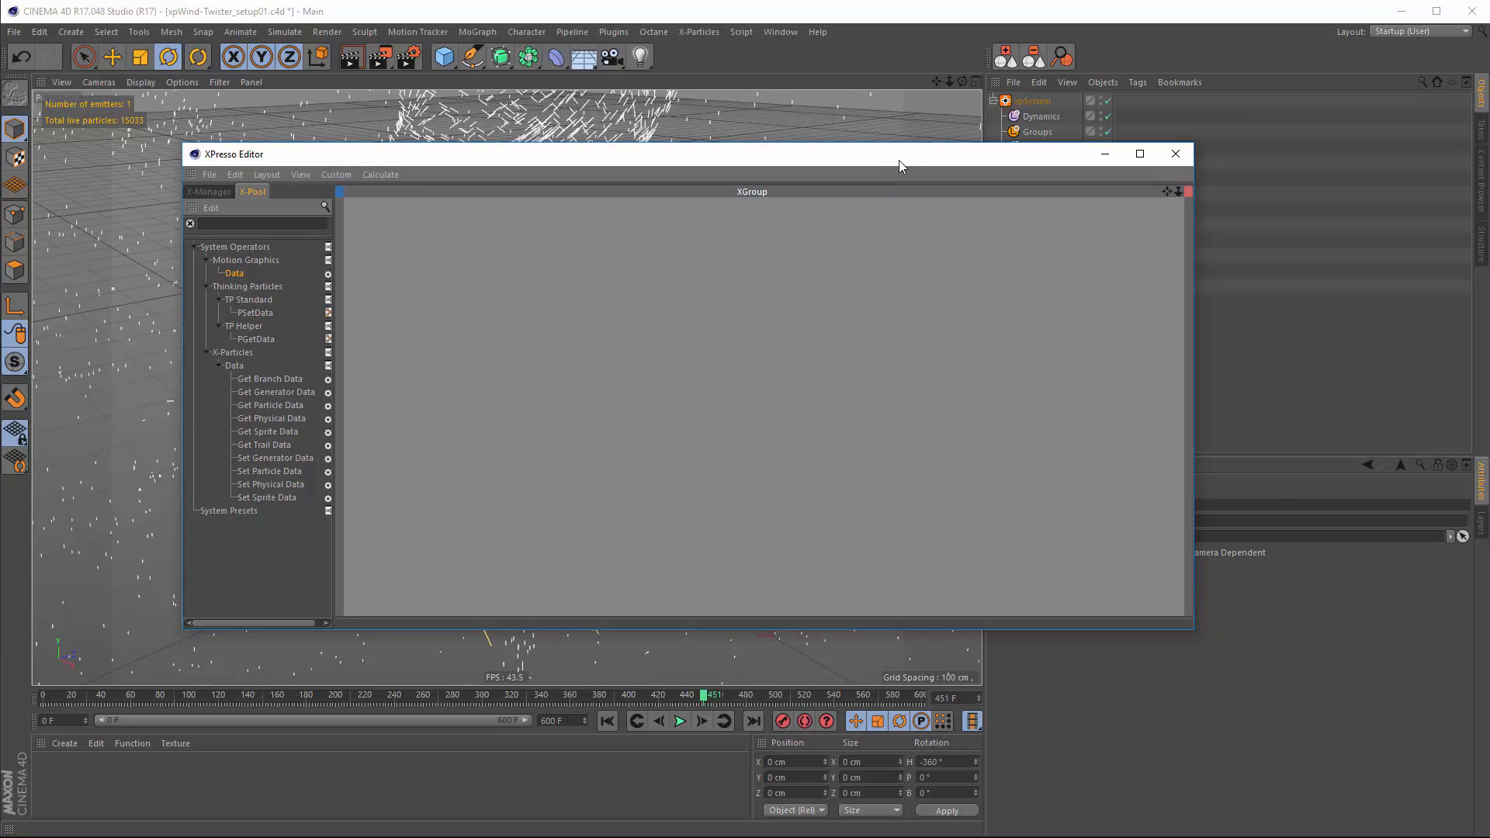
Add the cloner Object and the null Object.1 as nodes in the XPresso graph, spaced apart from each other
{"action": "left_click_drag", "start_coordinate": [899, 160], "coordinate": [700, 170]}
{"action": "left_click", "coordinate": [1044, 271]}
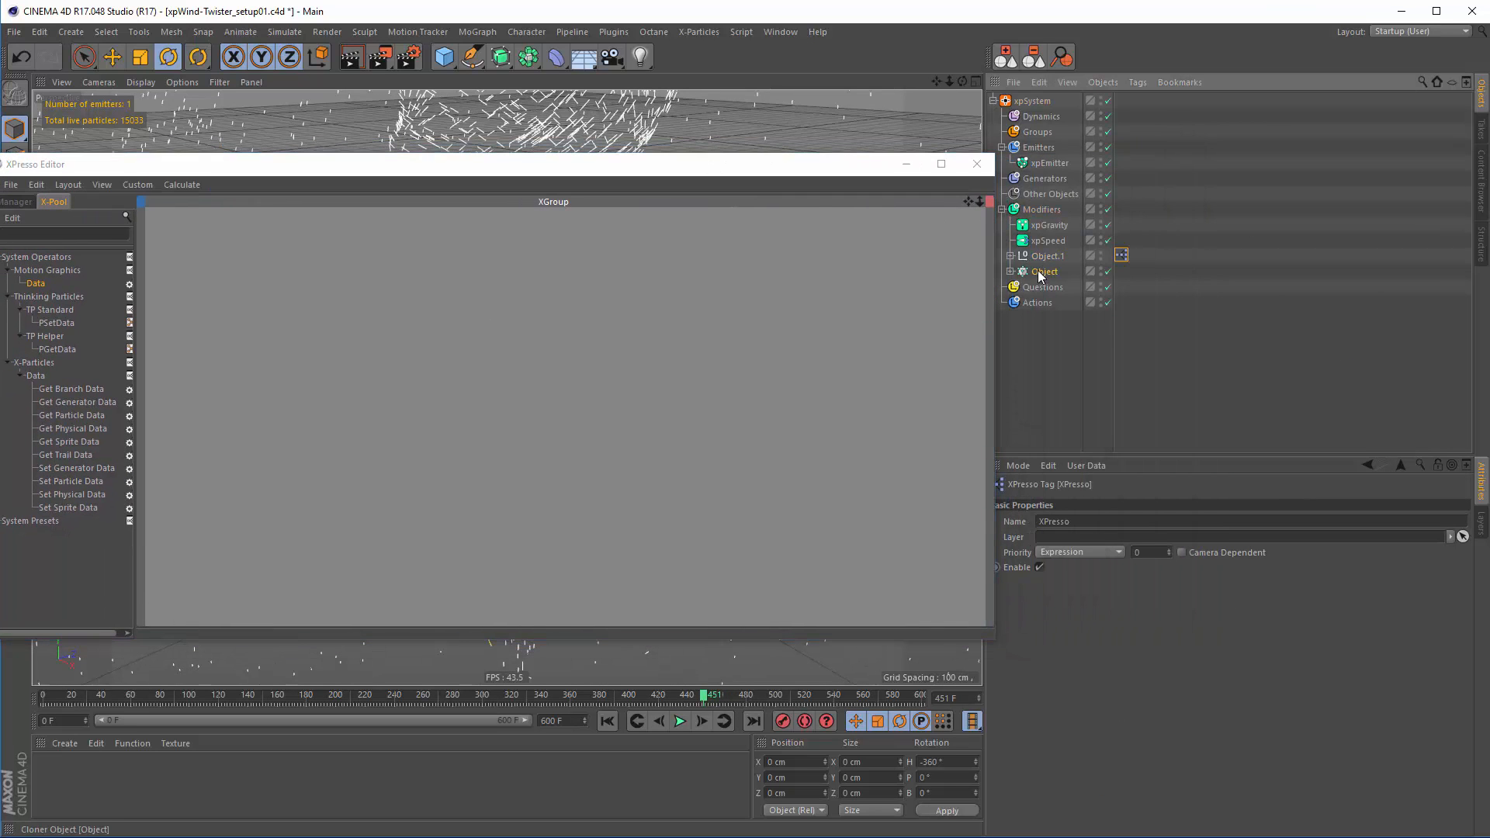
{"action": "left_click_drag", "start_coordinate": [1037, 271], "coordinate": [404, 369]}
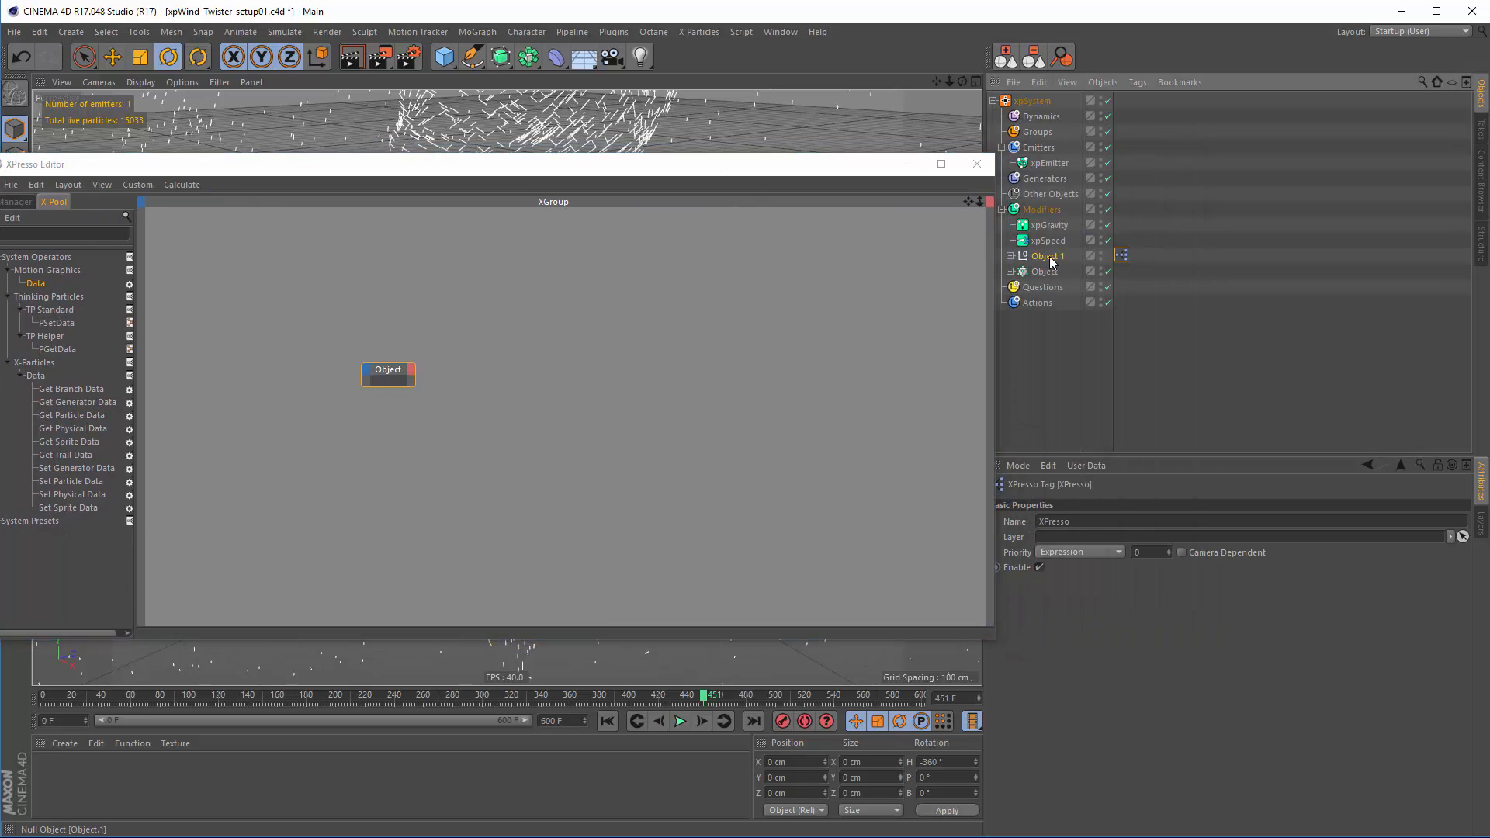
{"action": "left_click_drag", "start_coordinate": [615, 319], "coordinate": [614, 319]}
{"action": "left_click_drag", "start_coordinate": [605, 315], "coordinate": [693, 317]}
{"action": "left_click_drag", "start_coordinate": [393, 369], "coordinate": [400, 405]}
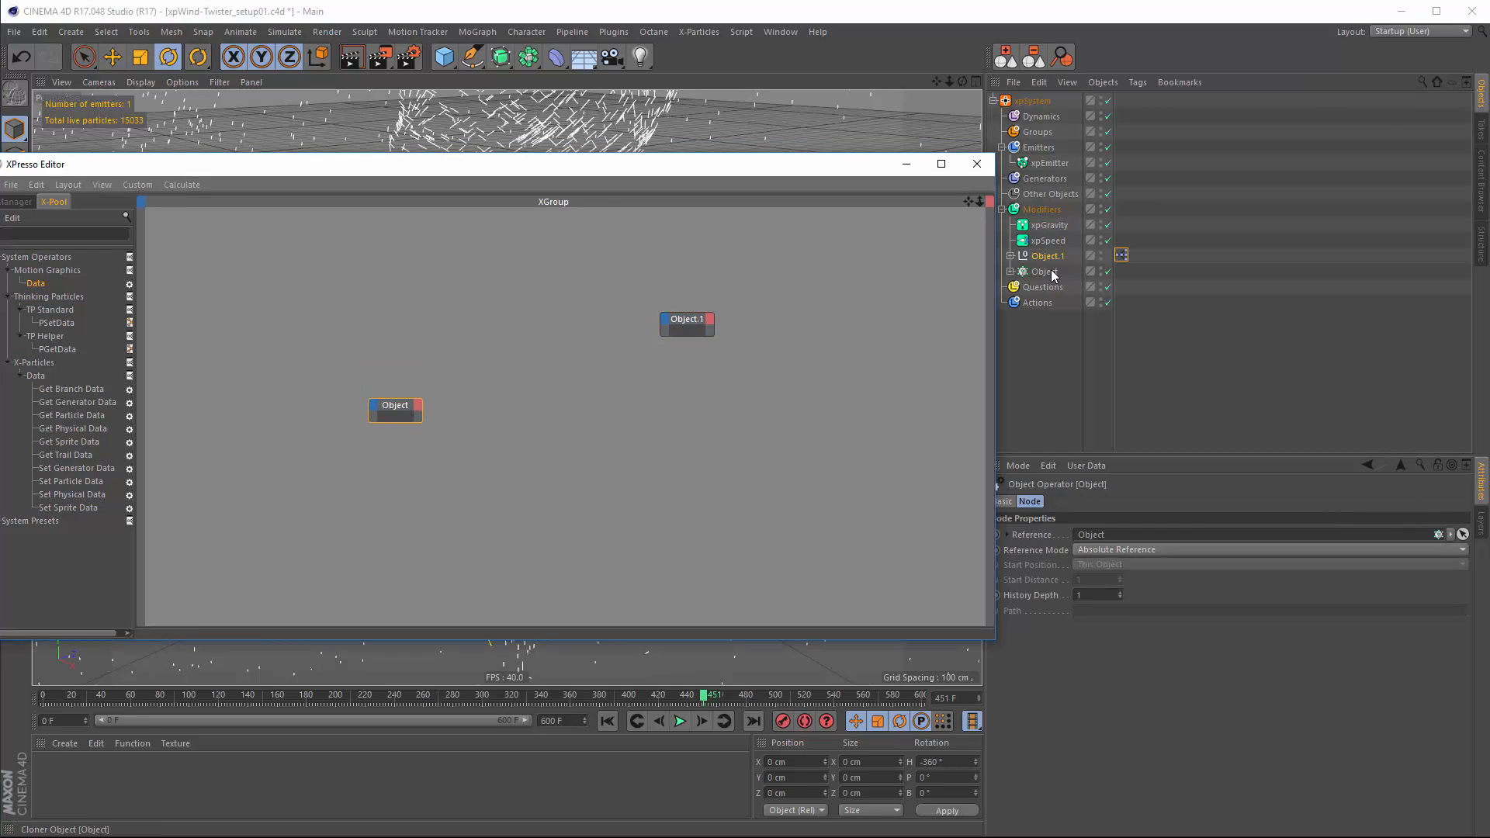
Rename the cloner Object as Control and the null Object.1 as Fan-Rig
{"action": "double_click", "coordinate": [1051, 270]}
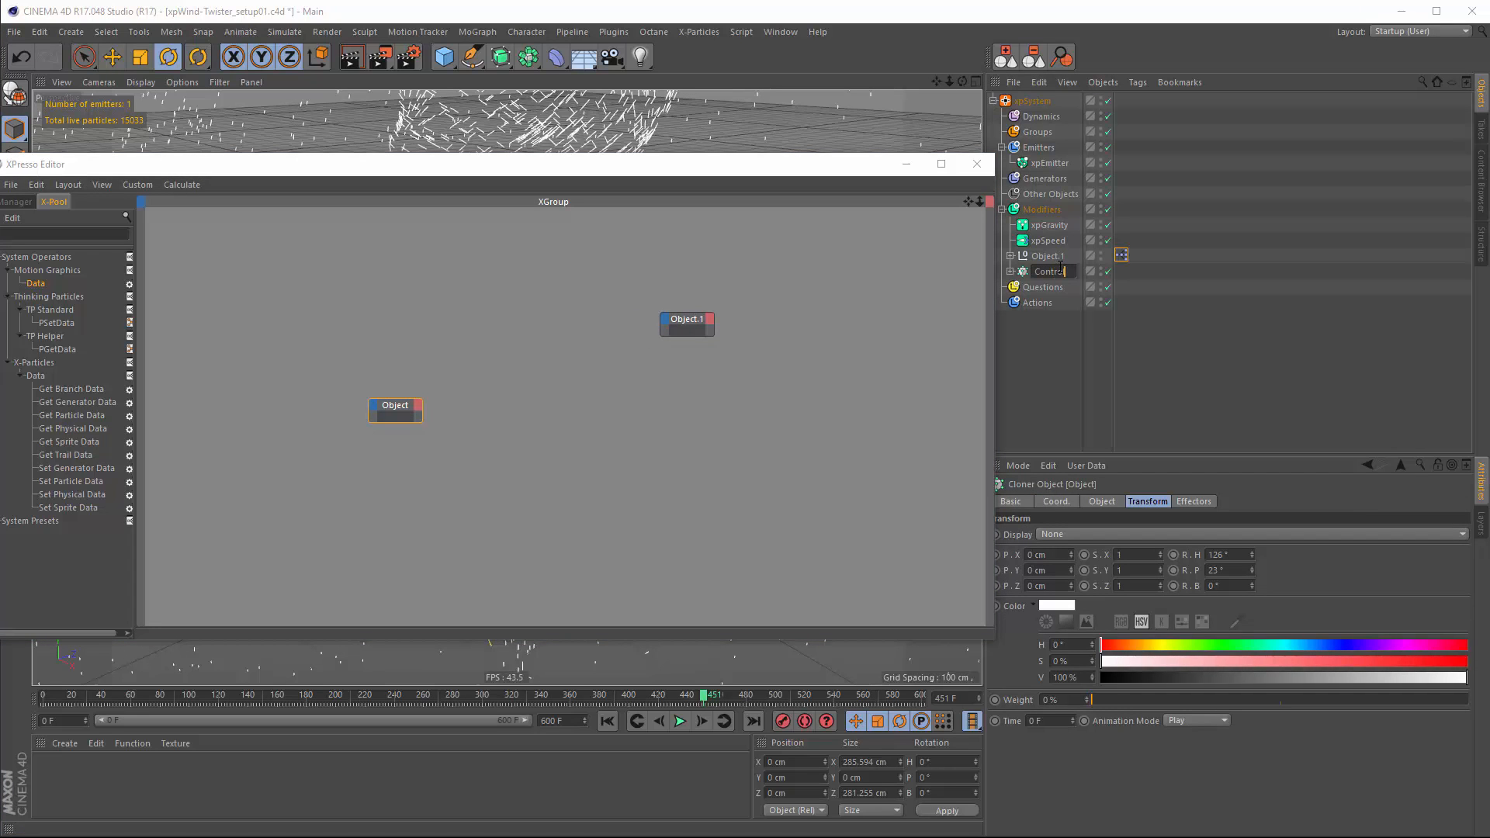
{"action": "type", "text": "Control"}
{"action": "key", "text": "Return"}
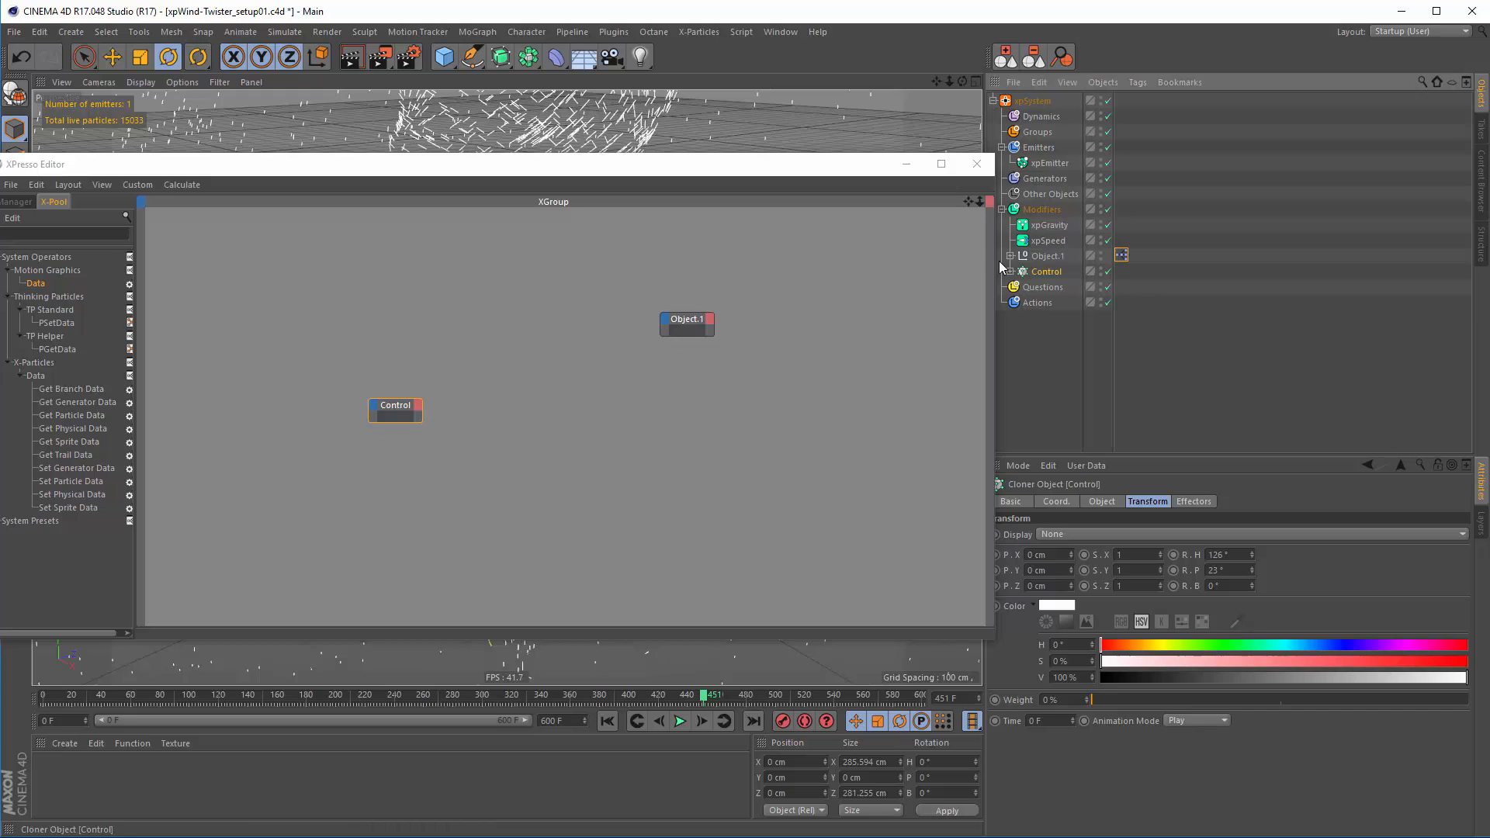
{"action": "double_click", "coordinate": [1060, 255]}
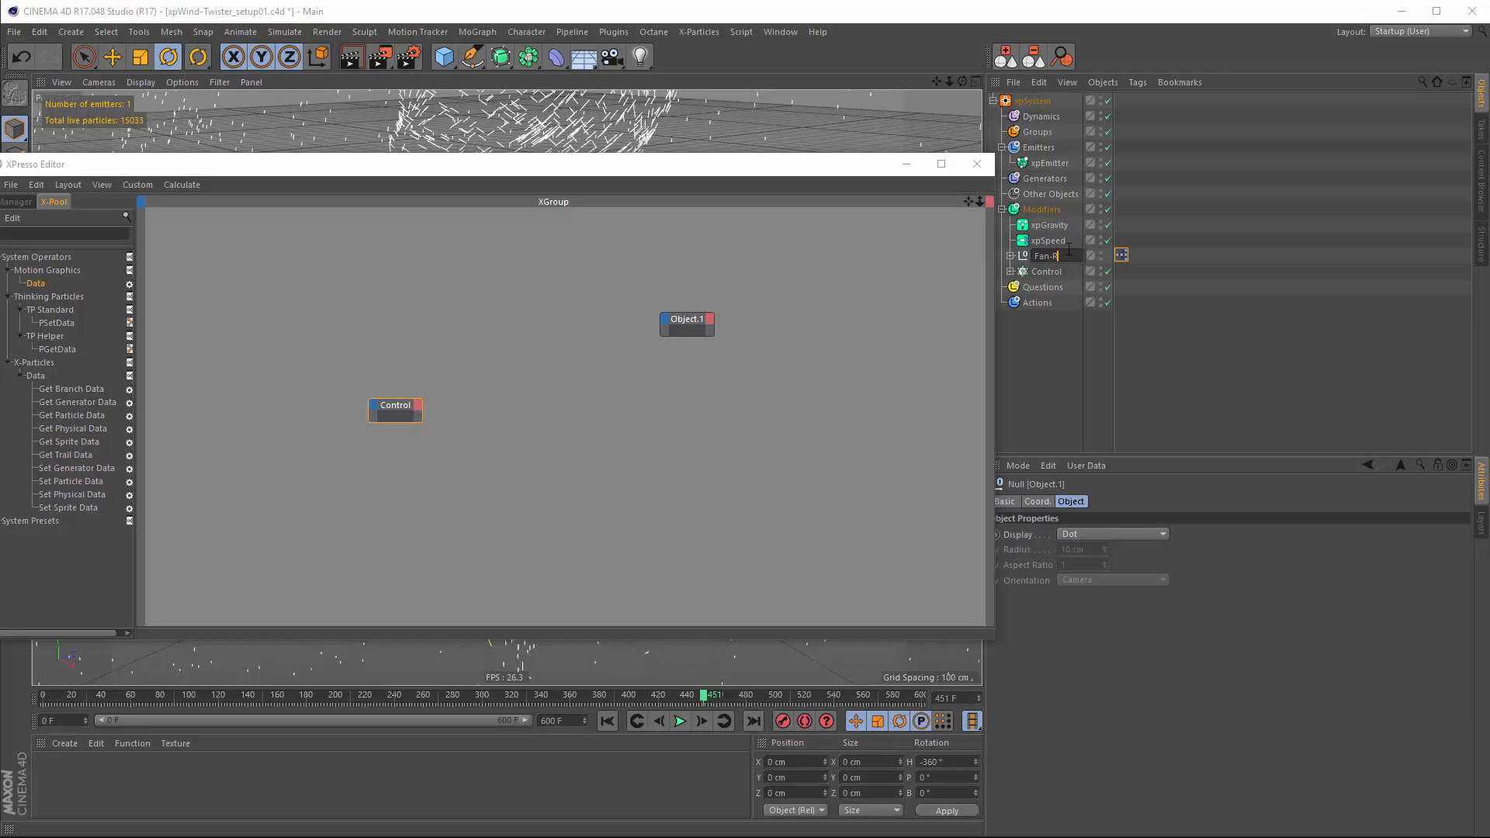
{"action": "type", "text": "Fan-Rig"}
{"action": "key", "text": "Return"}
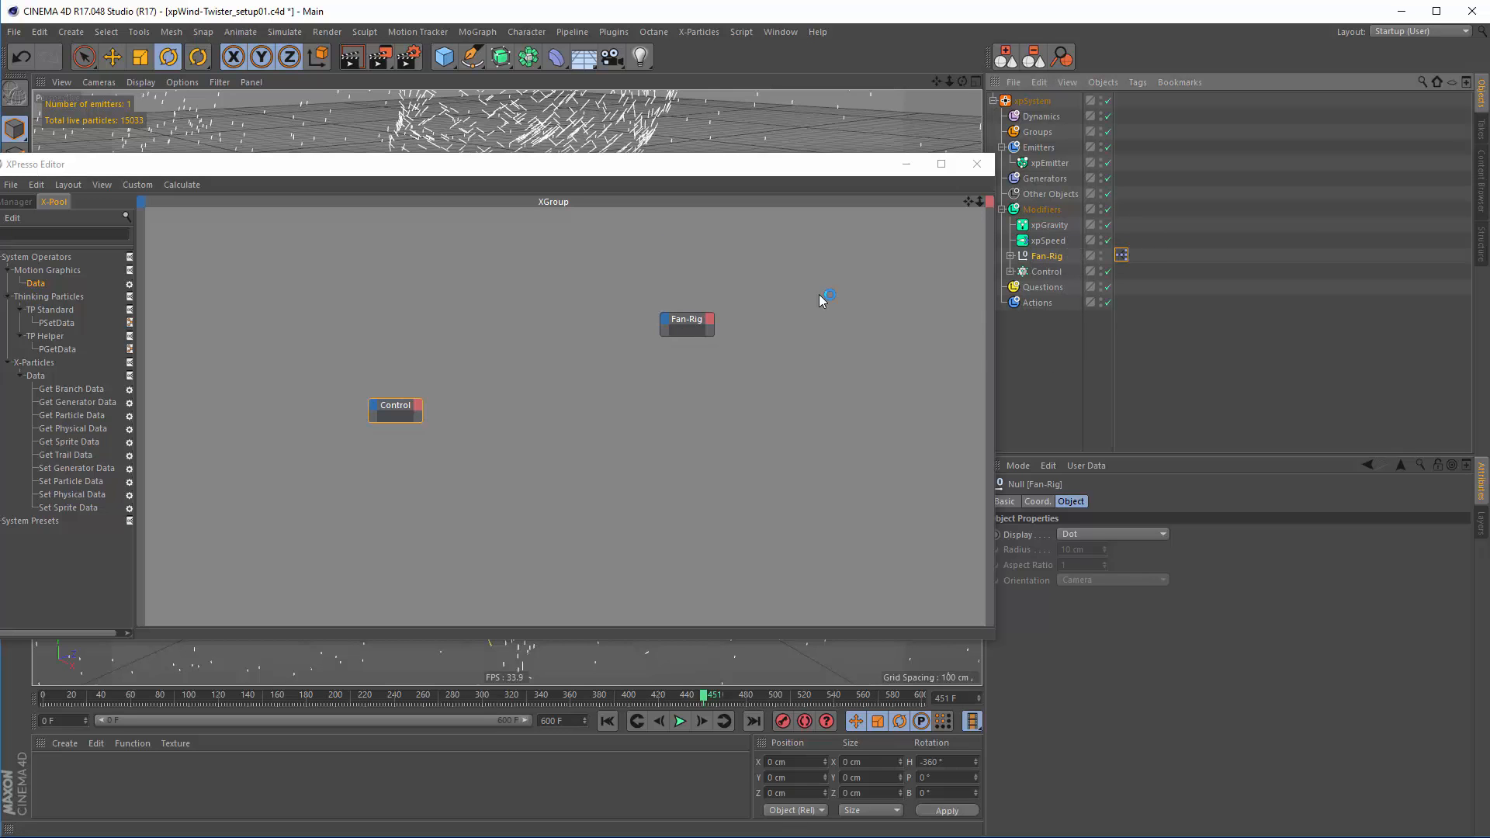
Find the Hierarchy iterator and add it as a node to the XPresso graph
{"action": "left_click_drag", "start_coordinate": [575, 169], "coordinate": [636, 175]}
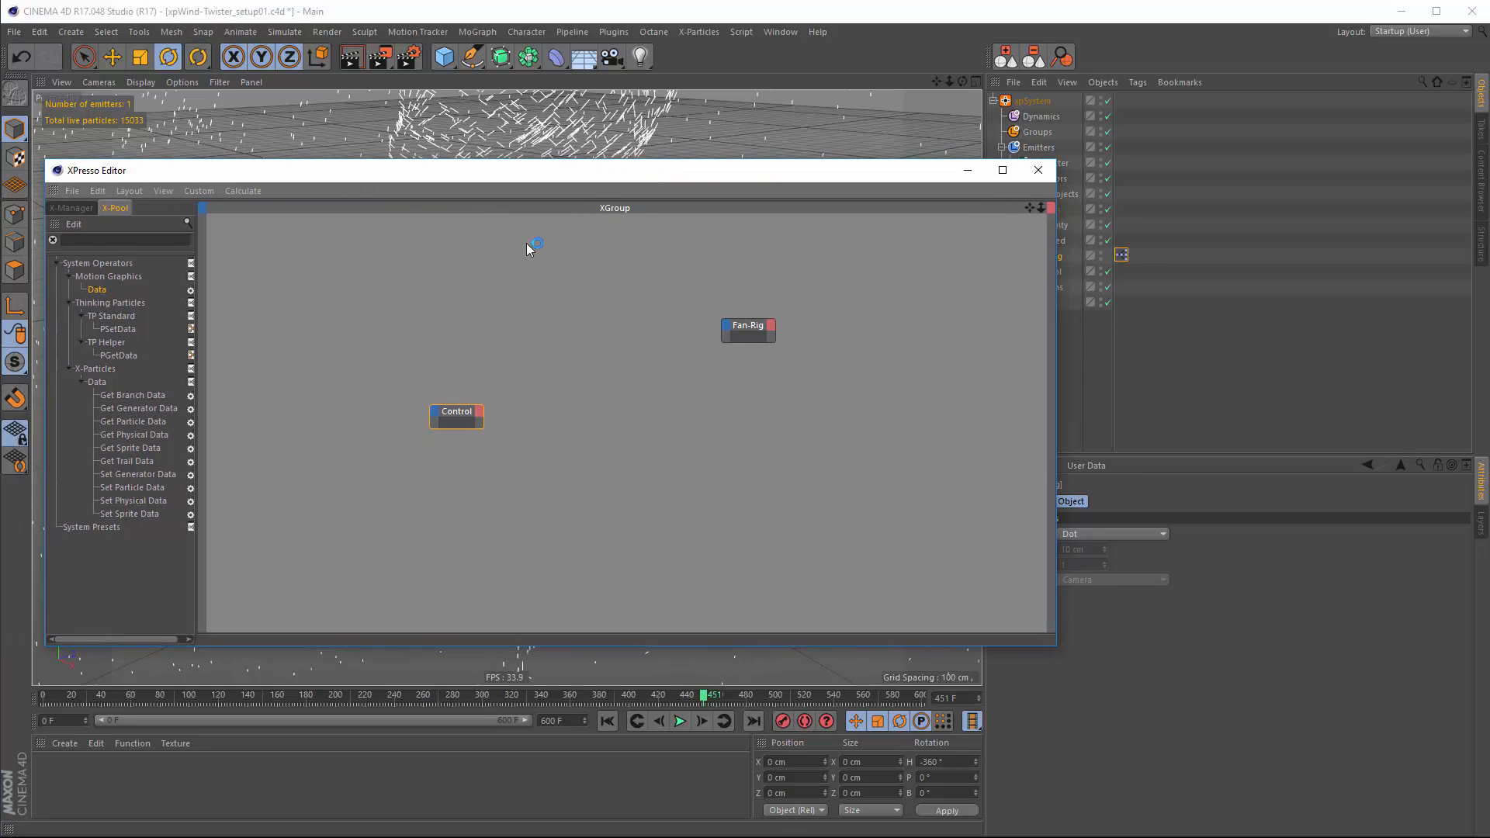
{"action": "left_click", "coordinate": [104, 238]}
{"action": "type", "text": "Hiera"}
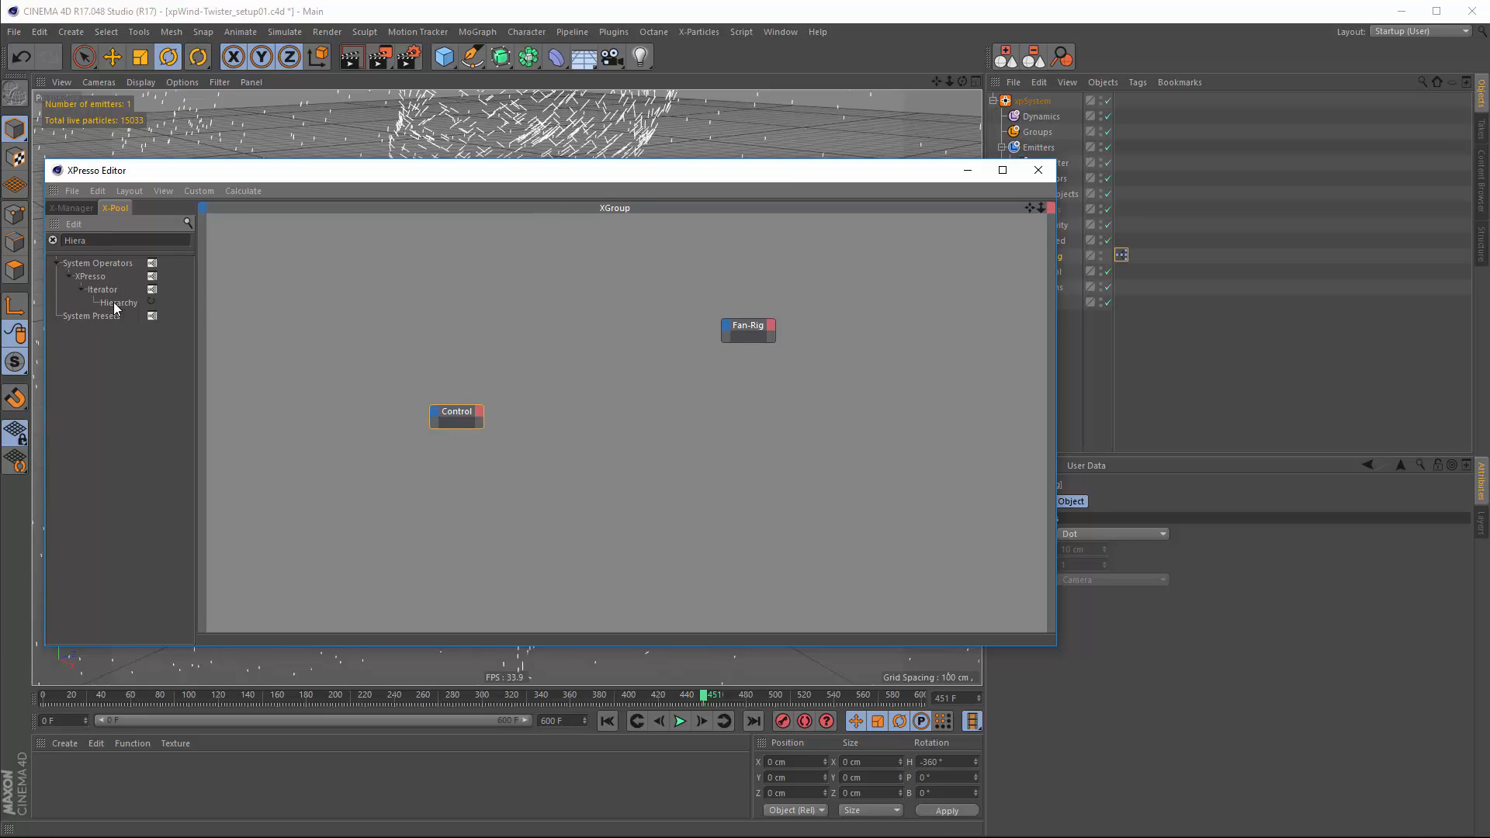
{"action": "left_click_drag", "start_coordinate": [467, 334], "coordinate": [425, 332]}
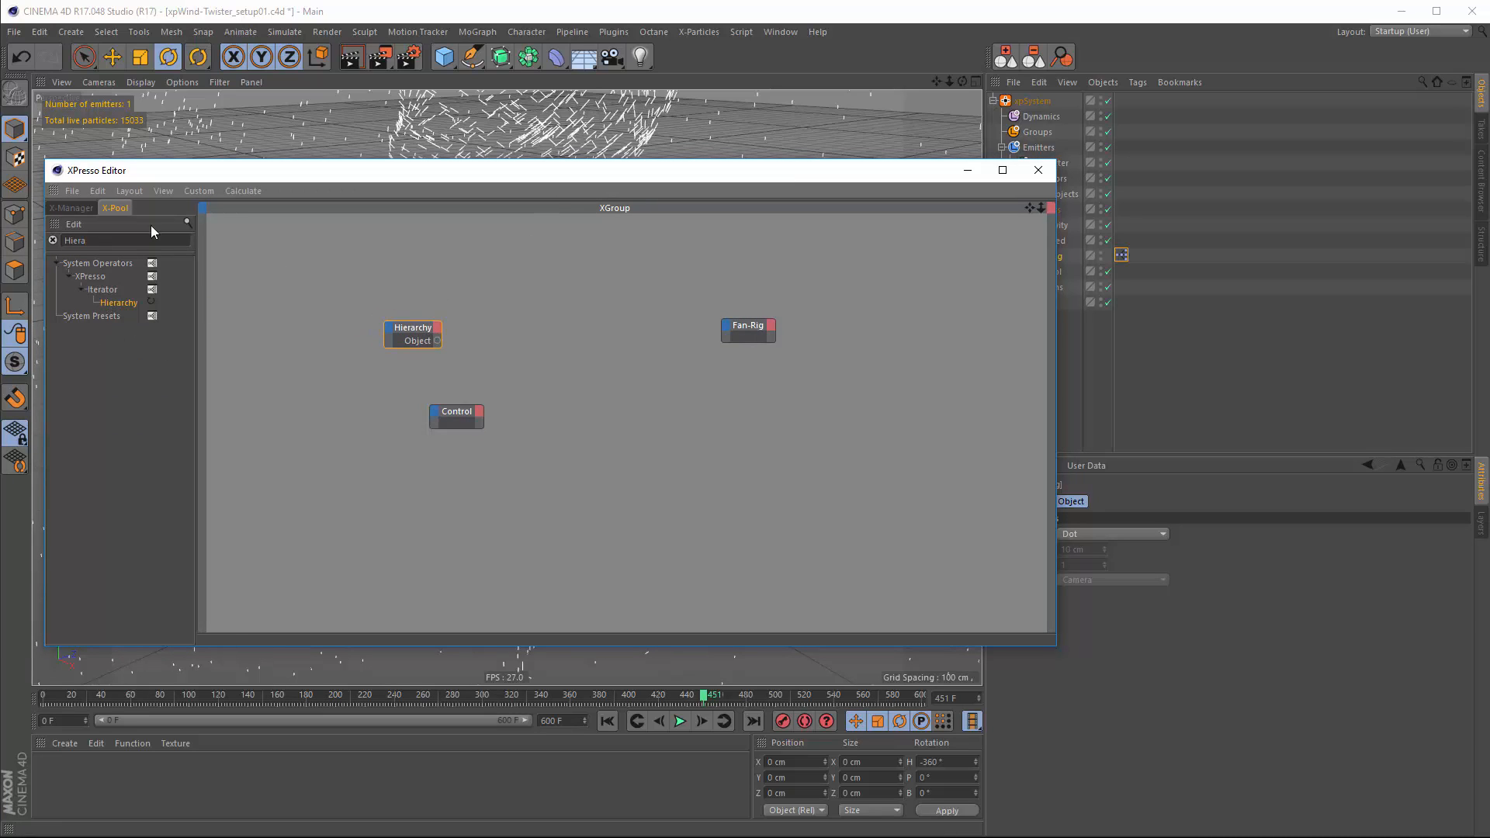
Find the Object Index operator and add it to the graph between the Hierarchy and Fan-Rig nodes
{"action": "left_click", "coordinate": [84, 238]}
{"action": "key", "text": "BackSpace"}
{"action": "key", "text": "BackSpace"}
{"action": "key", "text": "BackSpace"}
{"action": "key", "text": "BackSpace"}
{"action": "key", "text": "BackSpace"}
{"action": "type", "text": "Object"}
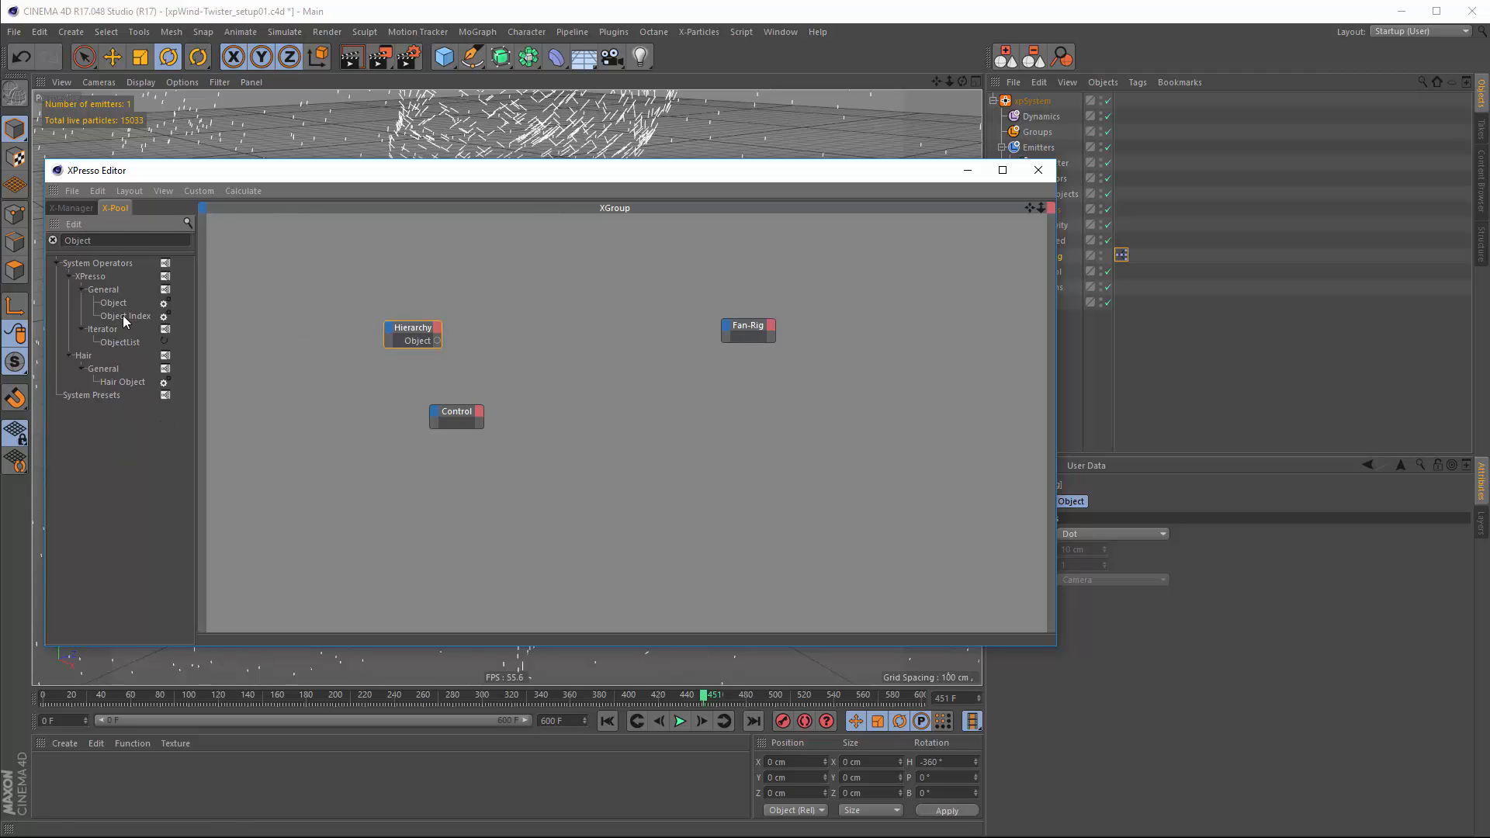
{"action": "left_click_drag", "start_coordinate": [534, 342], "coordinate": [535, 340]}
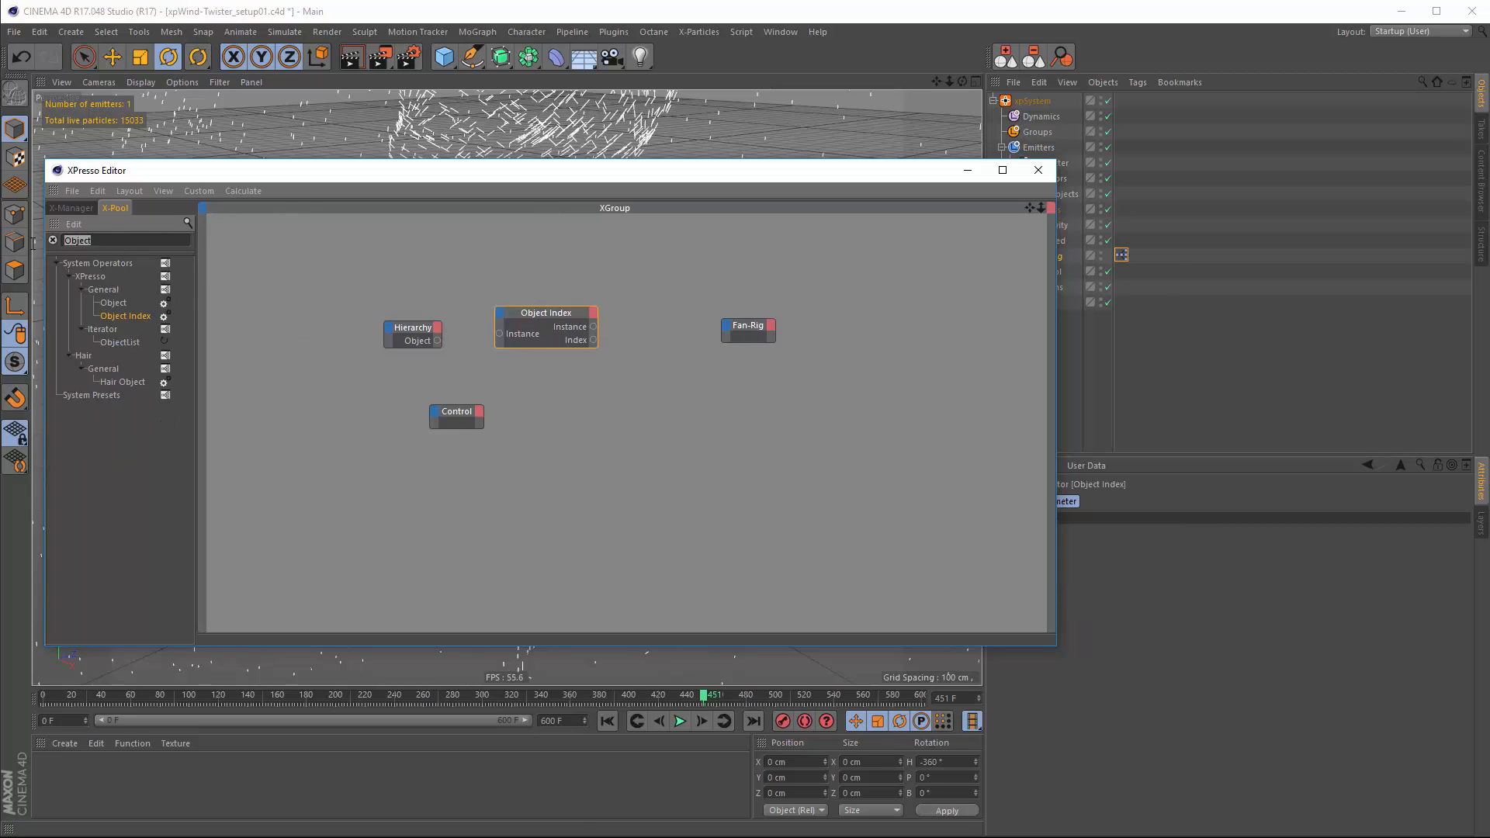
Add a Motion Graphics Data node below the Fan-Rig node and space out the surrounding nodes
{"action": "type", "text": "Data"}
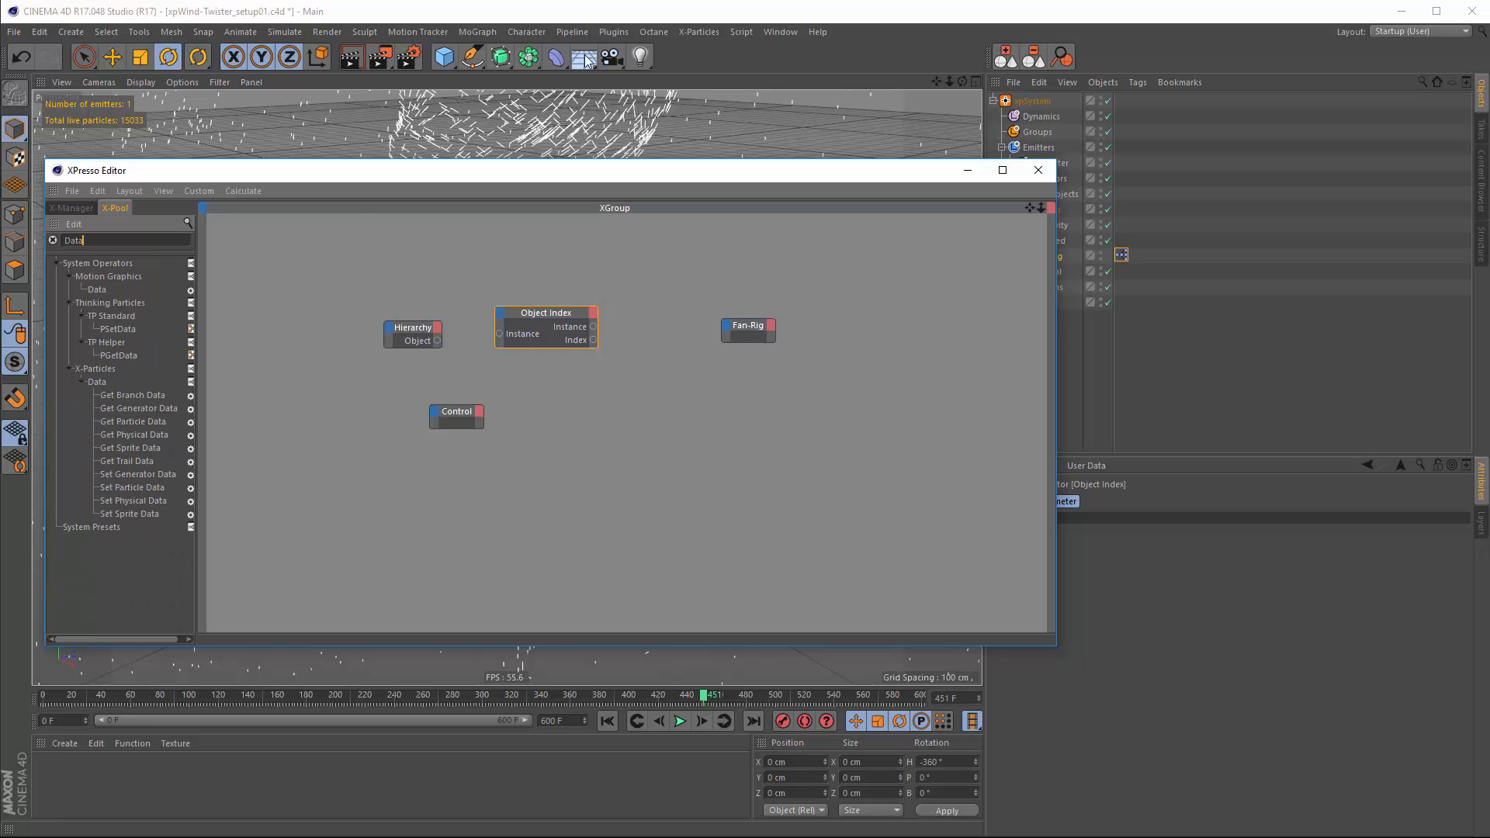
{"action": "left_click_drag", "start_coordinate": [775, 446], "coordinate": [708, 404]}
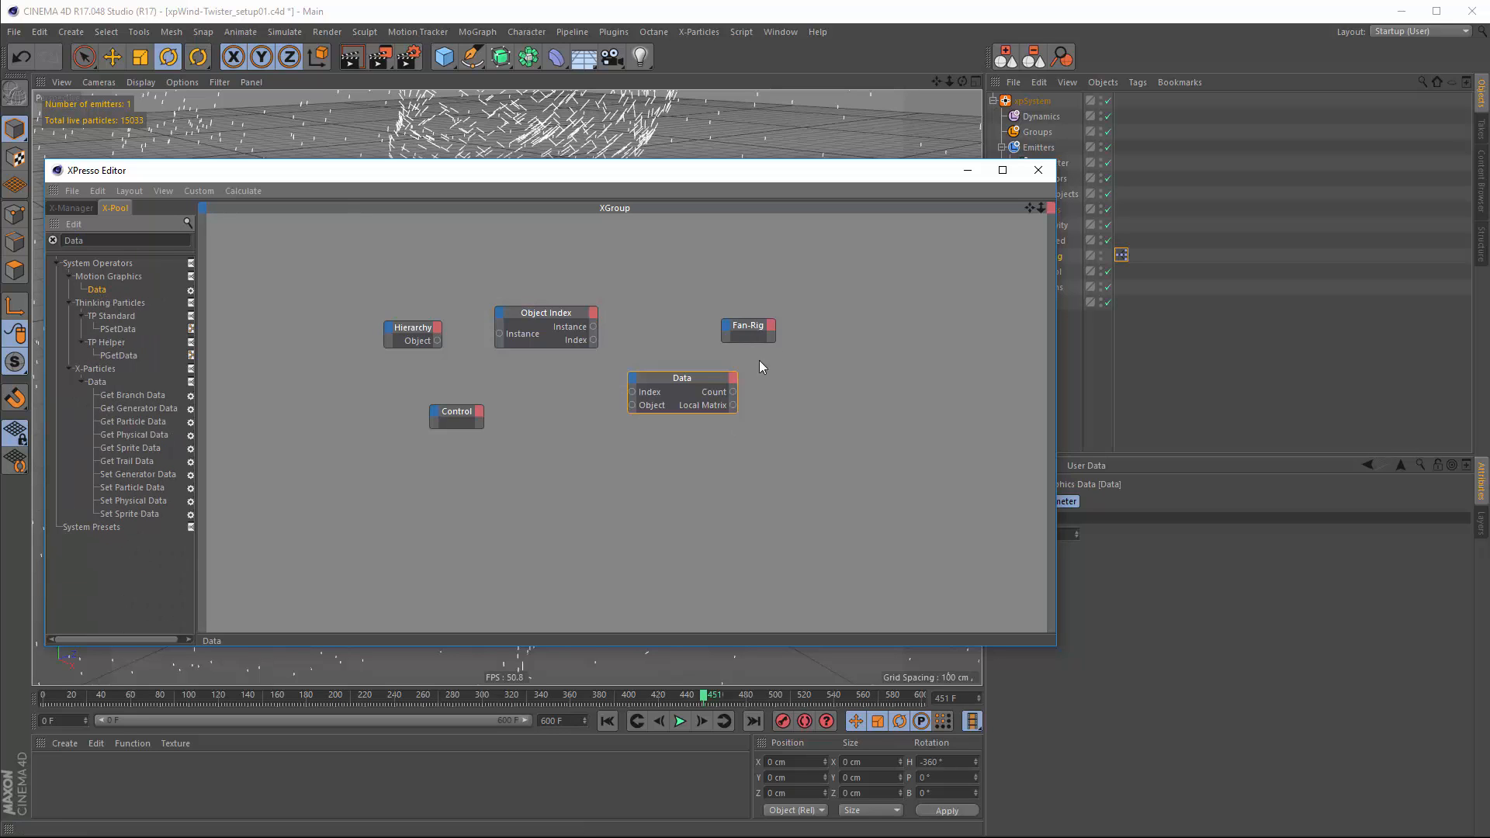
{"action": "left_click_drag", "start_coordinate": [751, 329], "coordinate": [828, 326]}
{"action": "left_click_drag", "start_coordinate": [678, 384], "coordinate": [698, 384]}
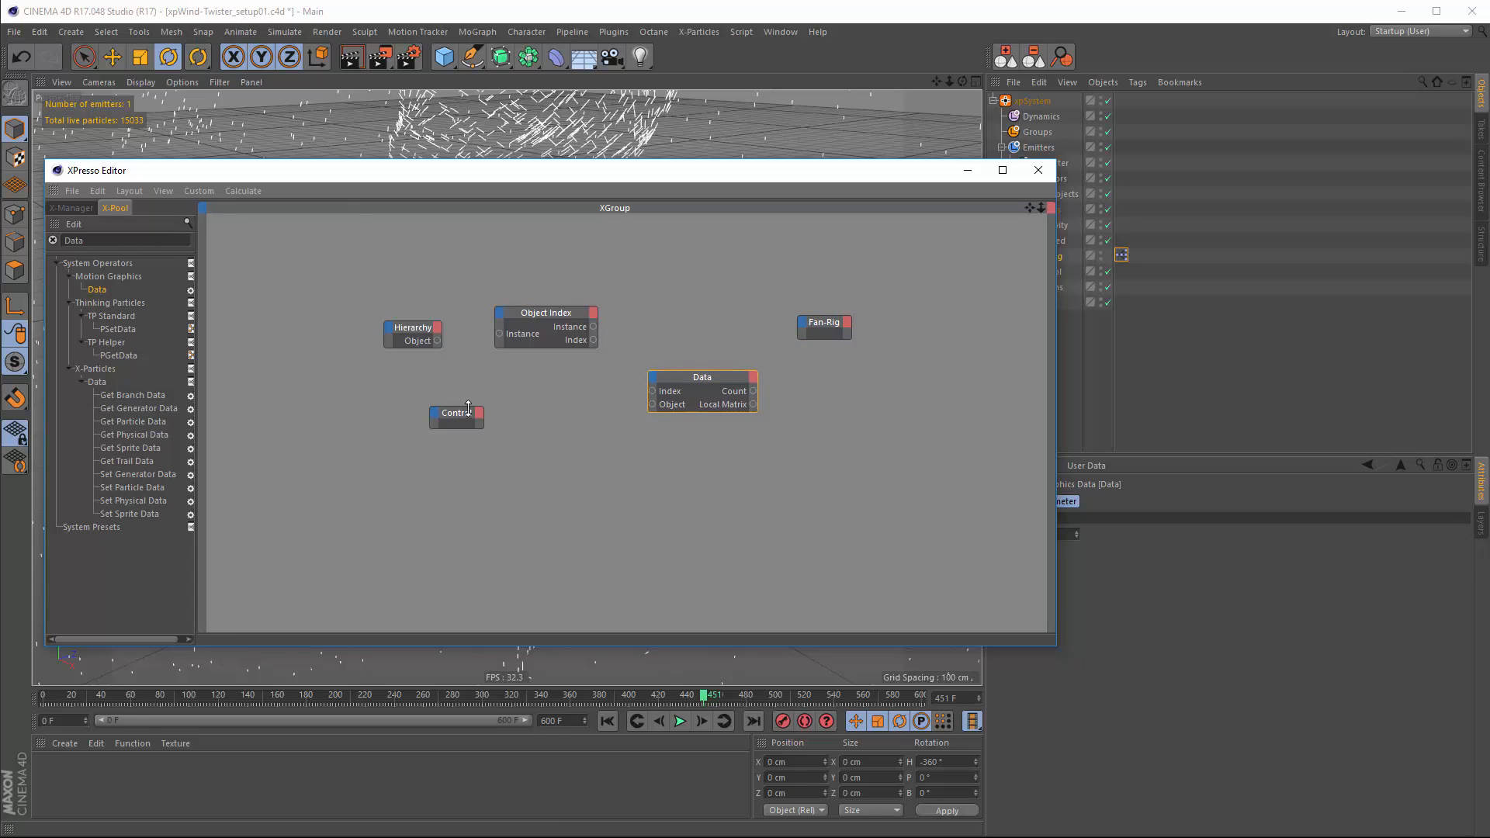
{"action": "left_click_drag", "start_coordinate": [456, 413], "coordinate": [456, 408]}
Connect Hierarchy's Object output to Object Index's Instance input, and Object Index's Index output to the Data node's Index input
{"action": "left_click_drag", "start_coordinate": [408, 328], "coordinate": [354, 326]}
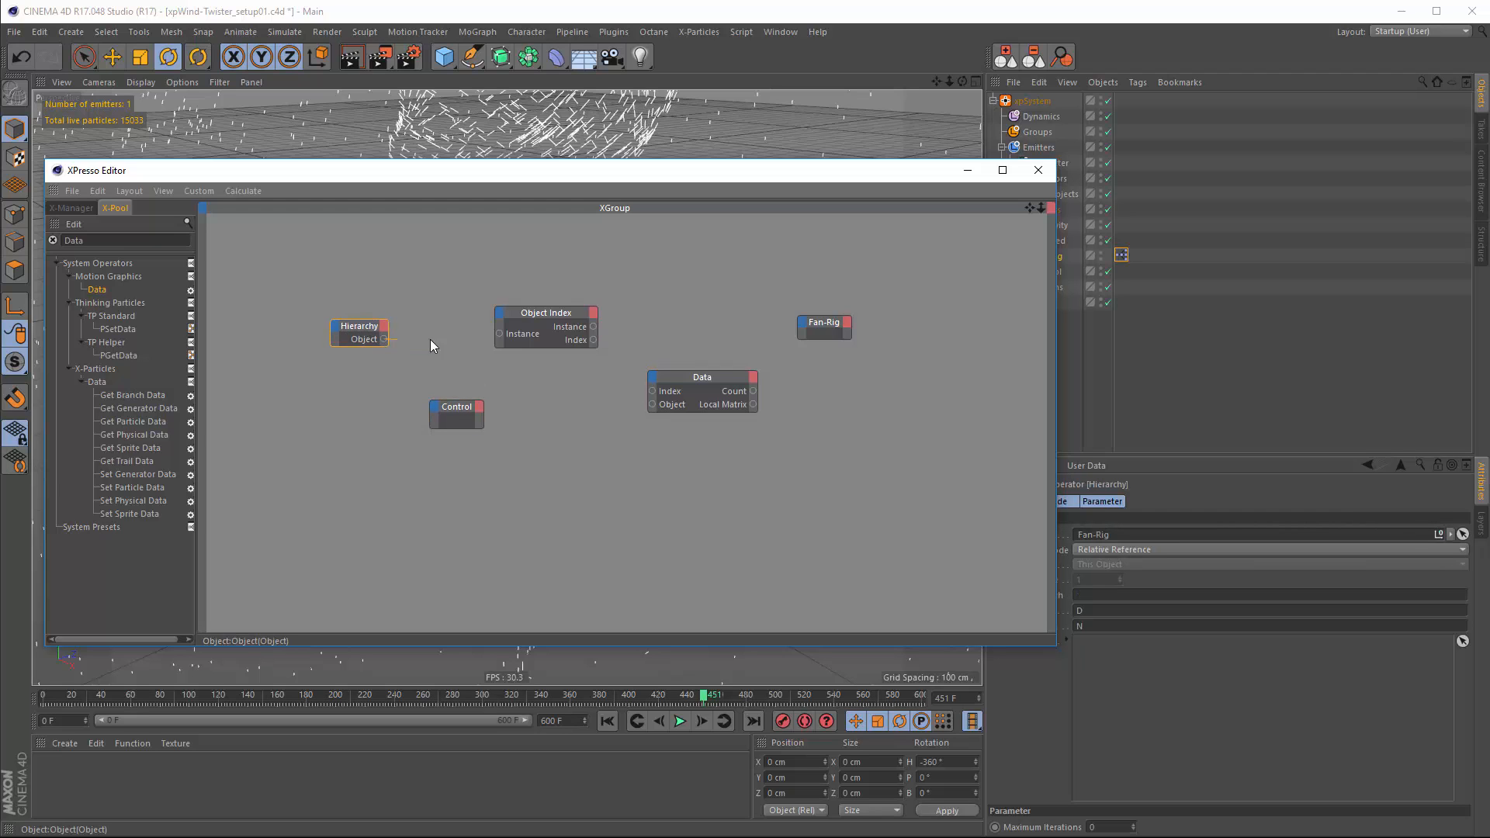
{"action": "left_click_drag", "start_coordinate": [497, 333], "coordinate": [541, 310]}
{"action": "left_click_drag", "start_coordinate": [460, 410], "coordinate": [457, 402]}
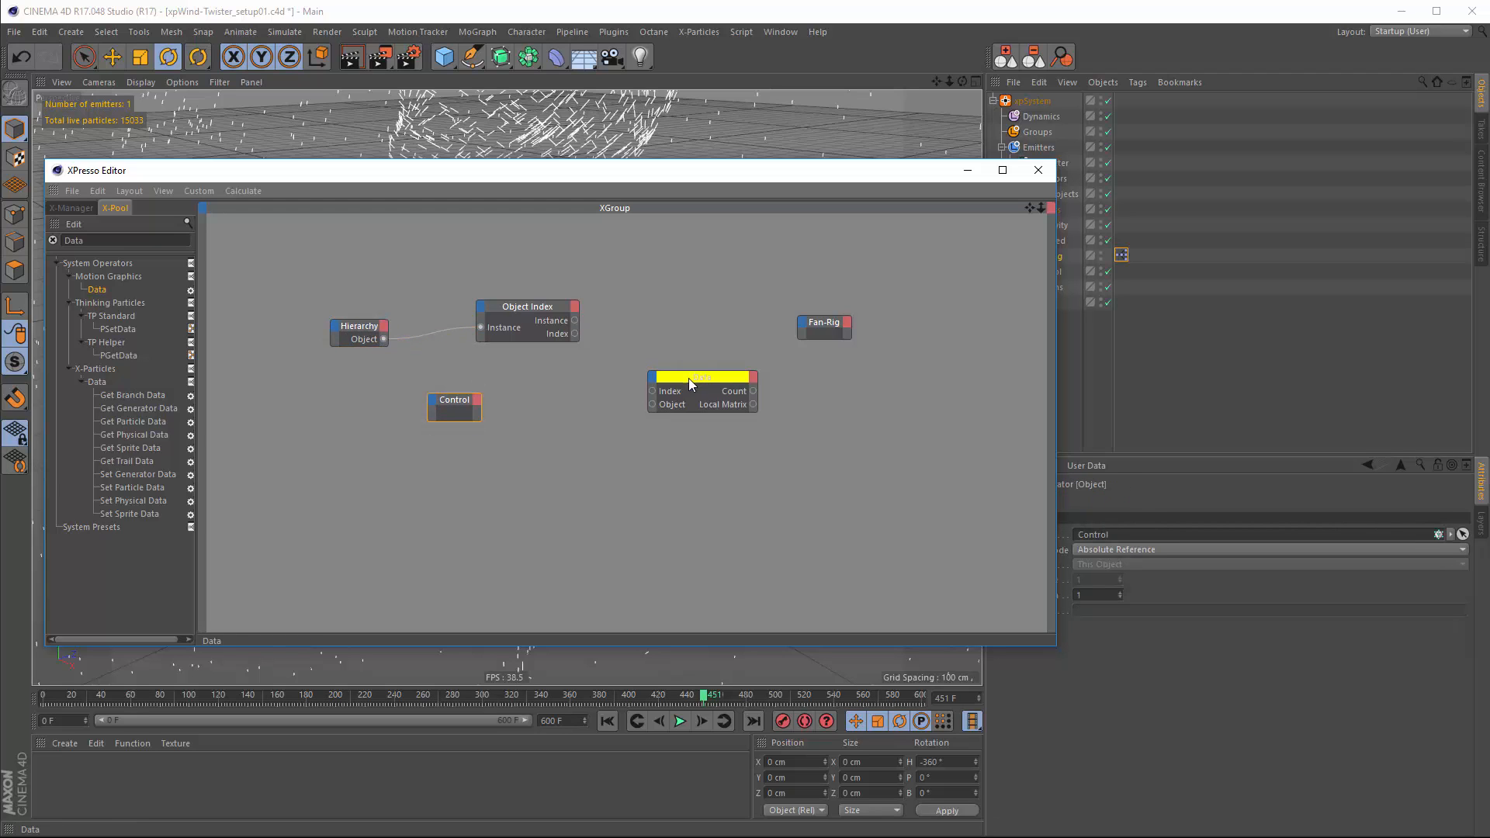
{"action": "left_click_drag", "start_coordinate": [688, 379], "coordinate": [659, 374]}
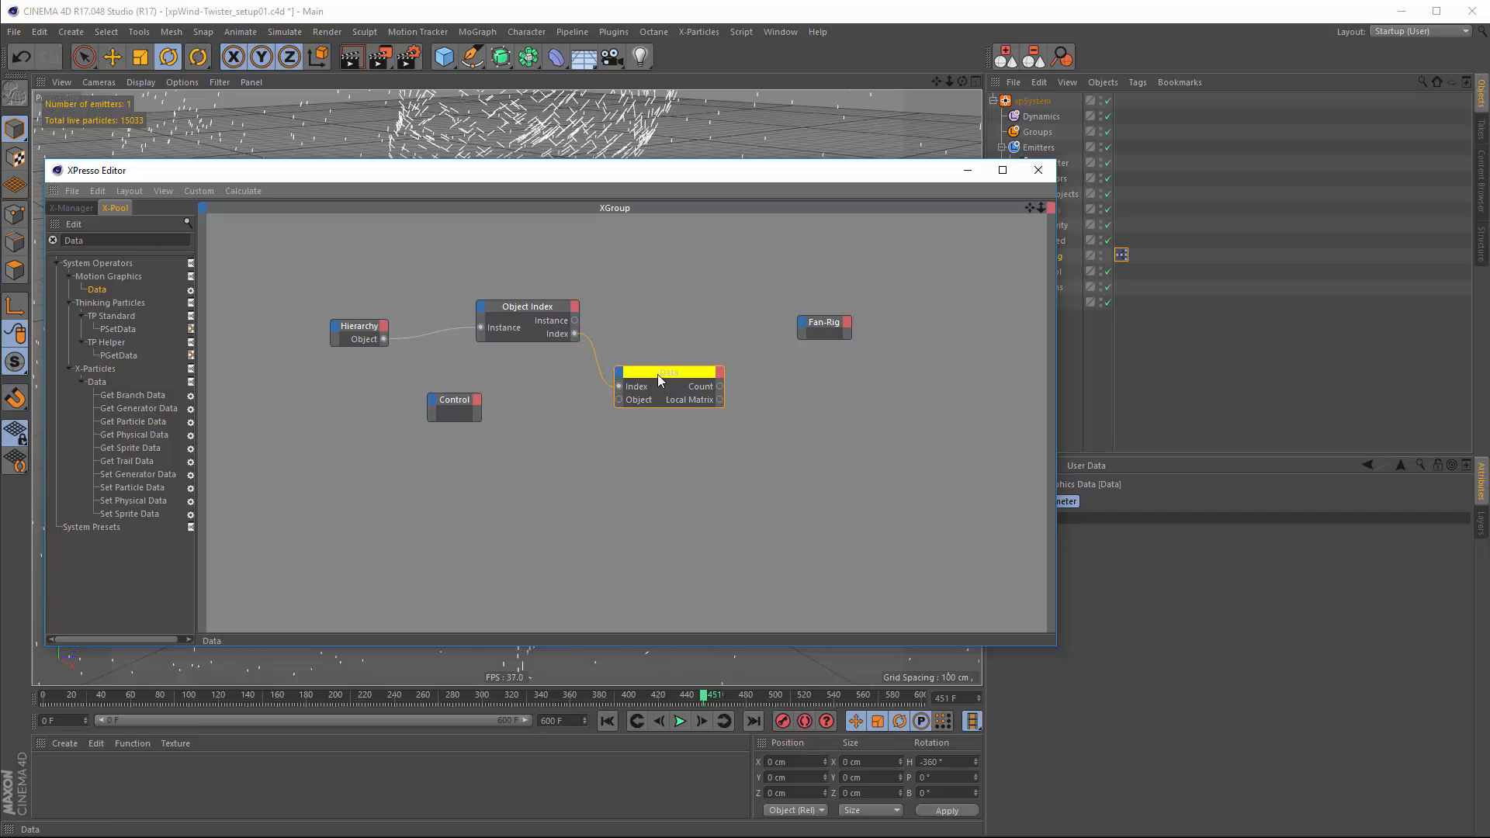
Add an Object output to the Control node and connect it to the Data node's Object input
{"action": "left_click", "coordinate": [475, 399]}
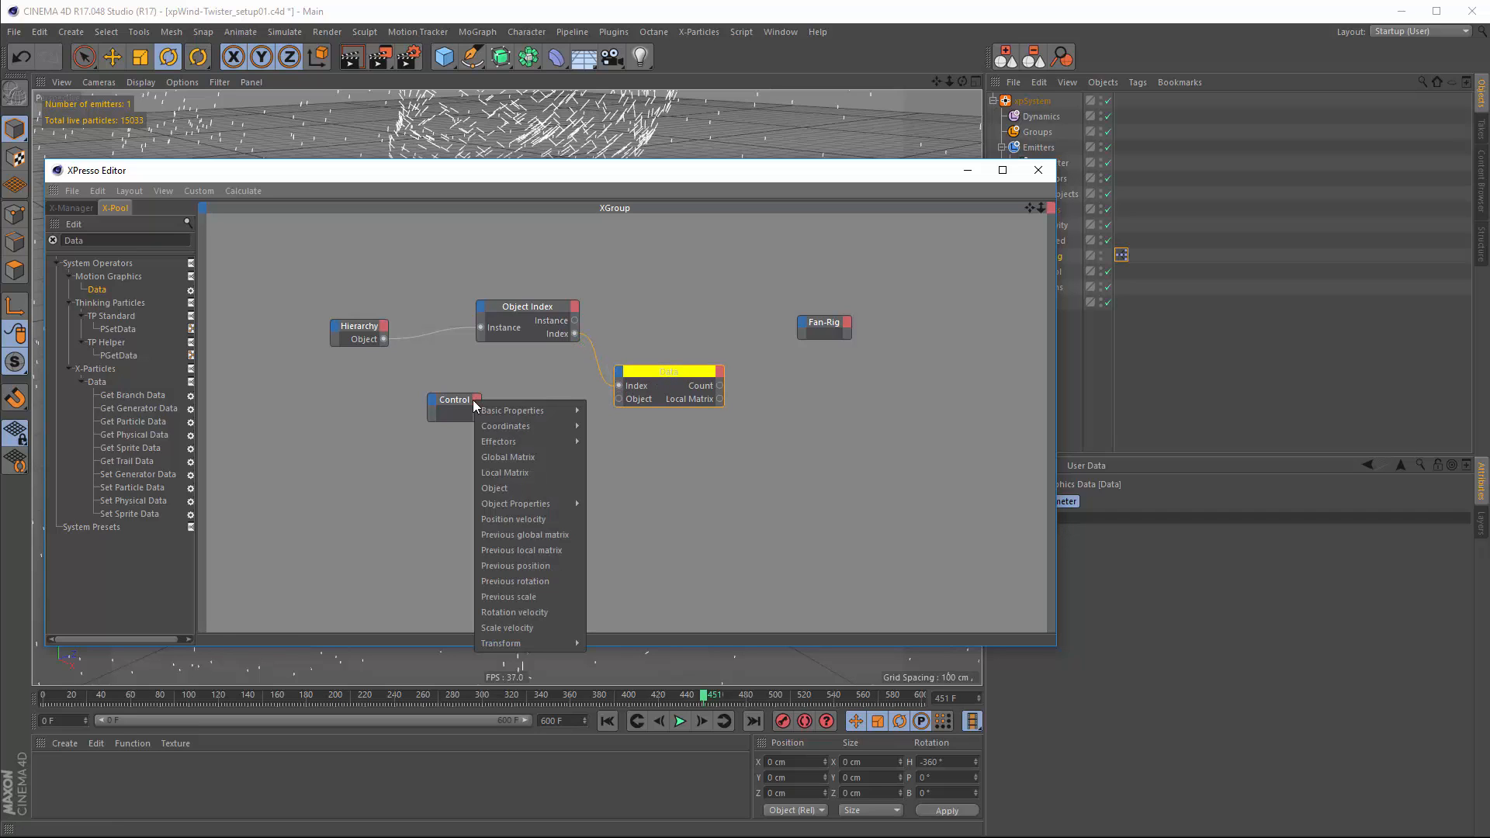
{"action": "left_click", "coordinate": [496, 488]}
{"action": "left_click_drag", "start_coordinate": [608, 401], "coordinate": [652, 362]}
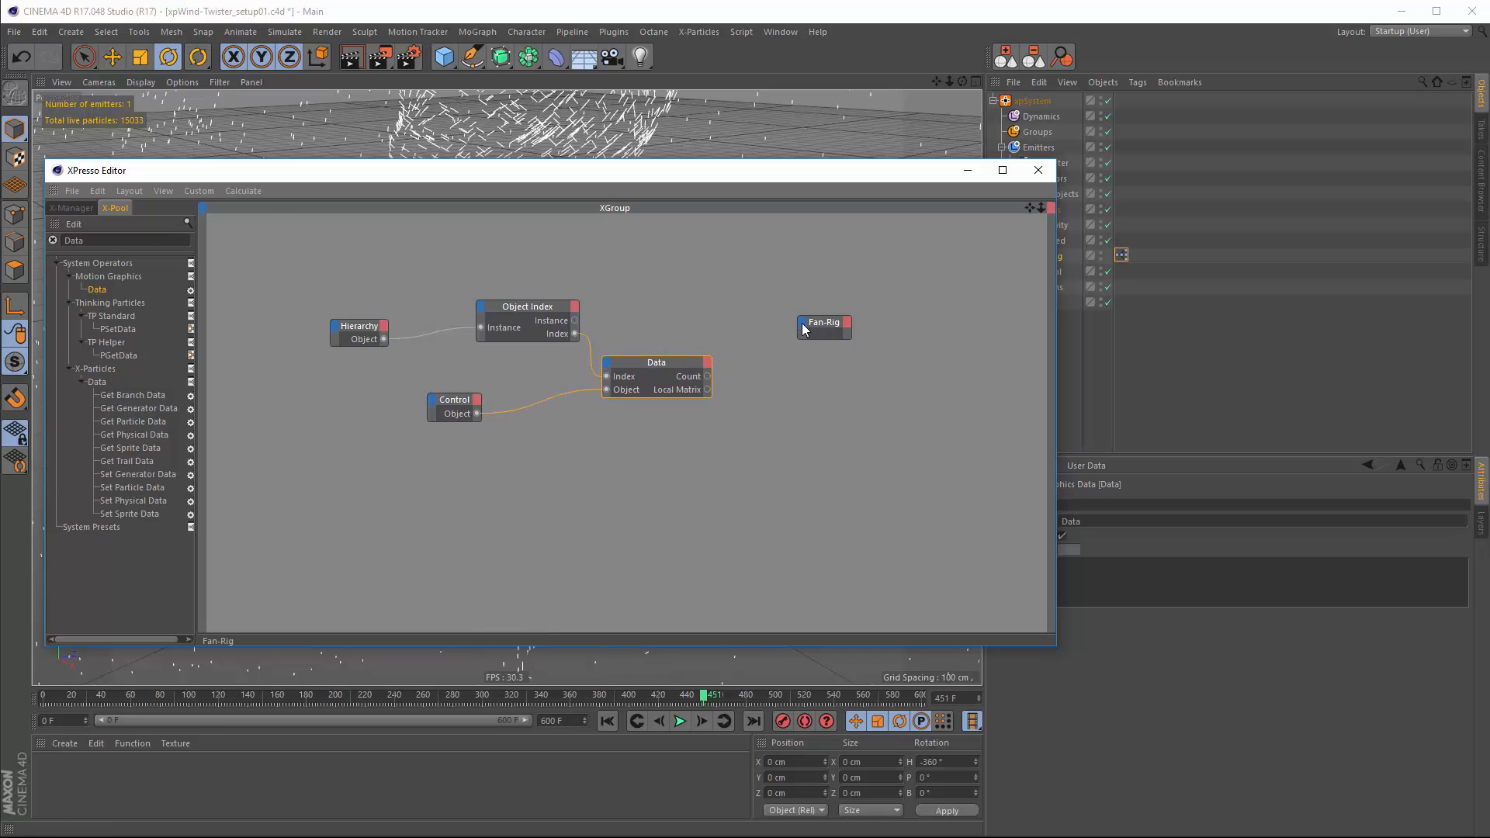
Add an Object input to the Fan-Rig node, enlarge the node, and feed the input from Object Index's Instance output
{"action": "left_click", "coordinate": [802, 322]}
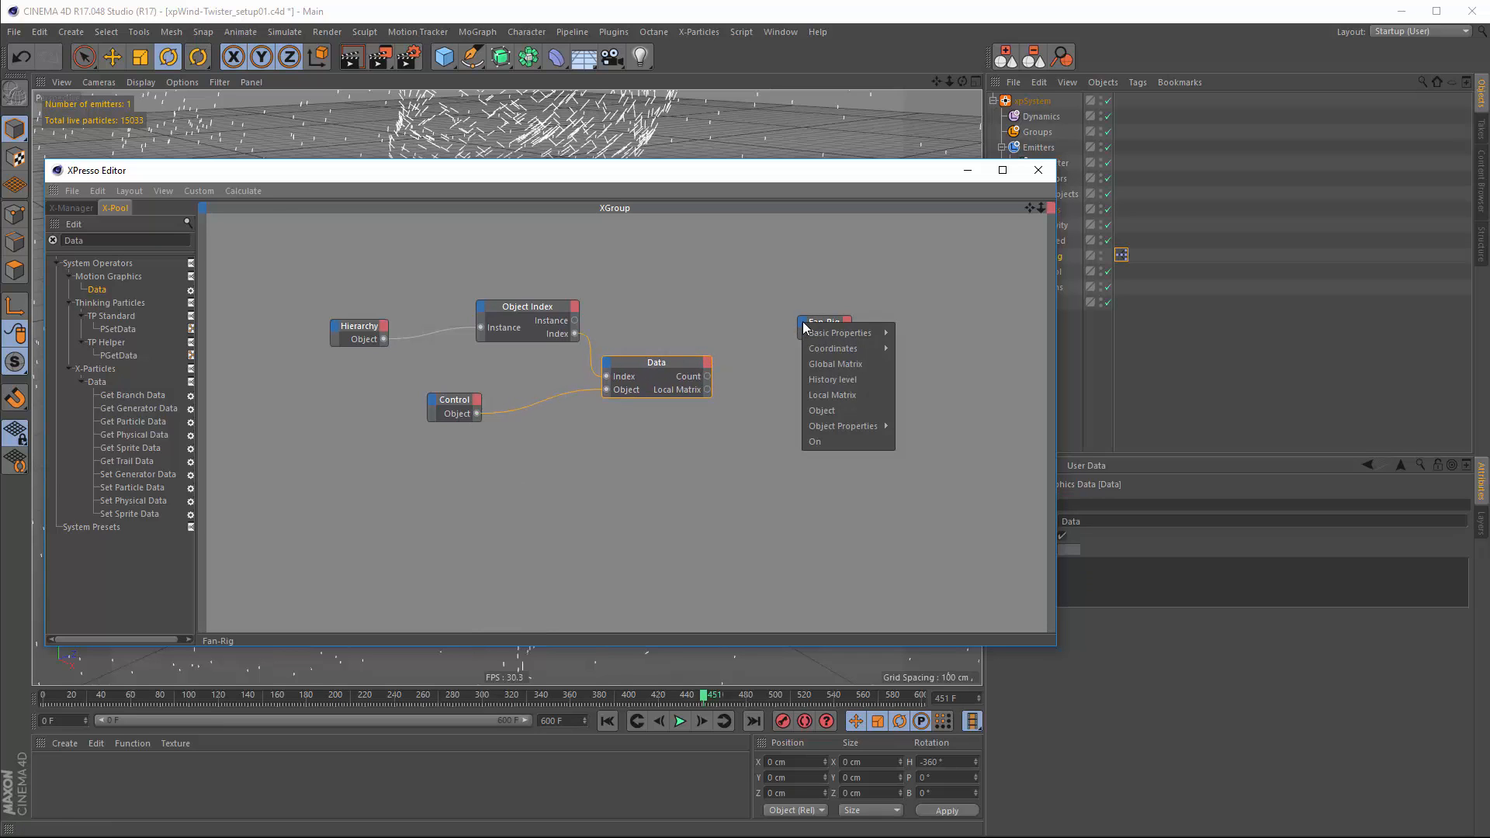
{"action": "left_click", "coordinate": [826, 410]}
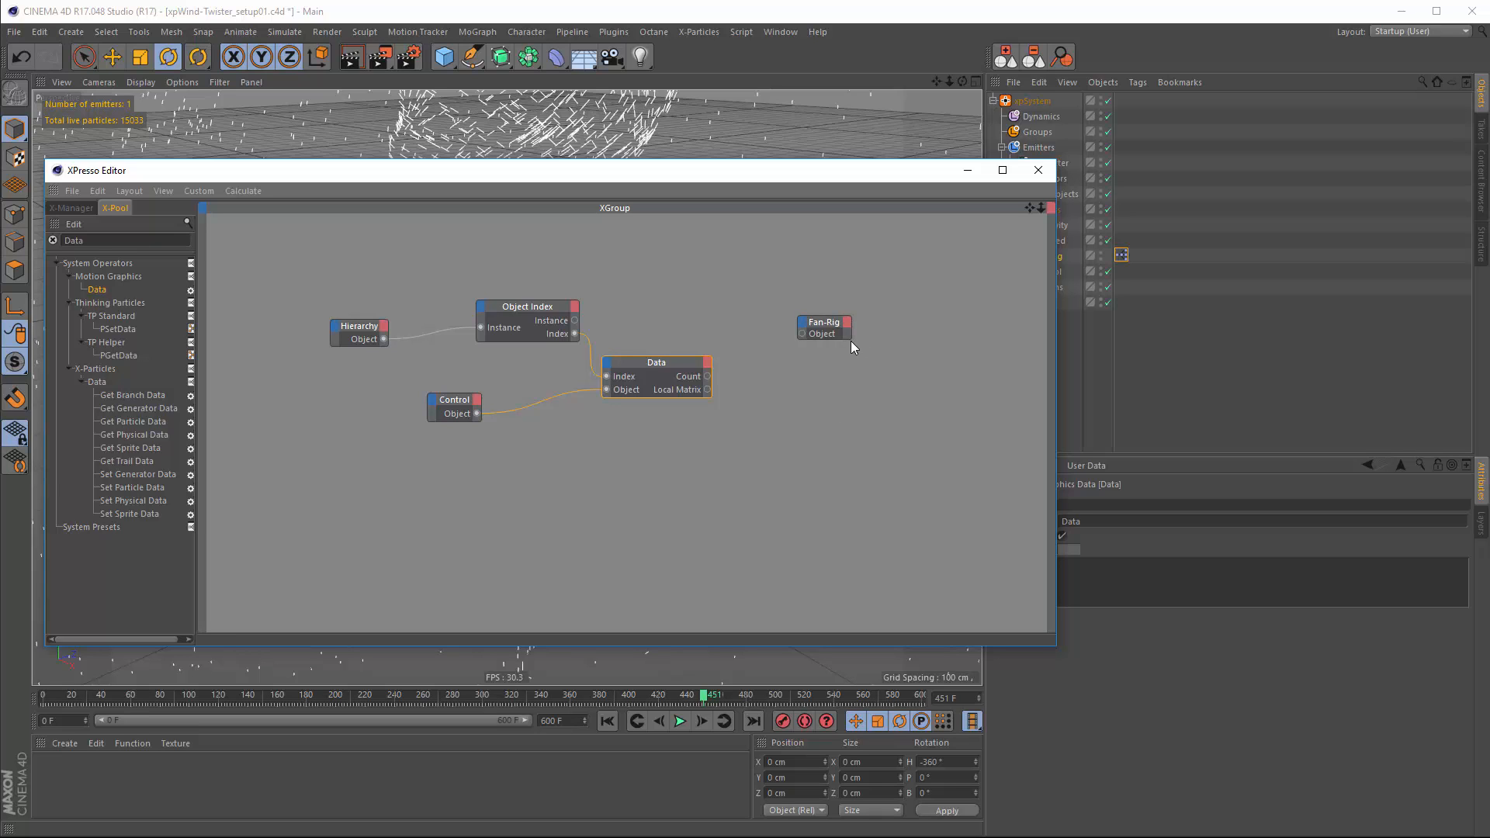
{"action": "left_click_drag", "start_coordinate": [851, 341], "coordinate": [872, 387]}
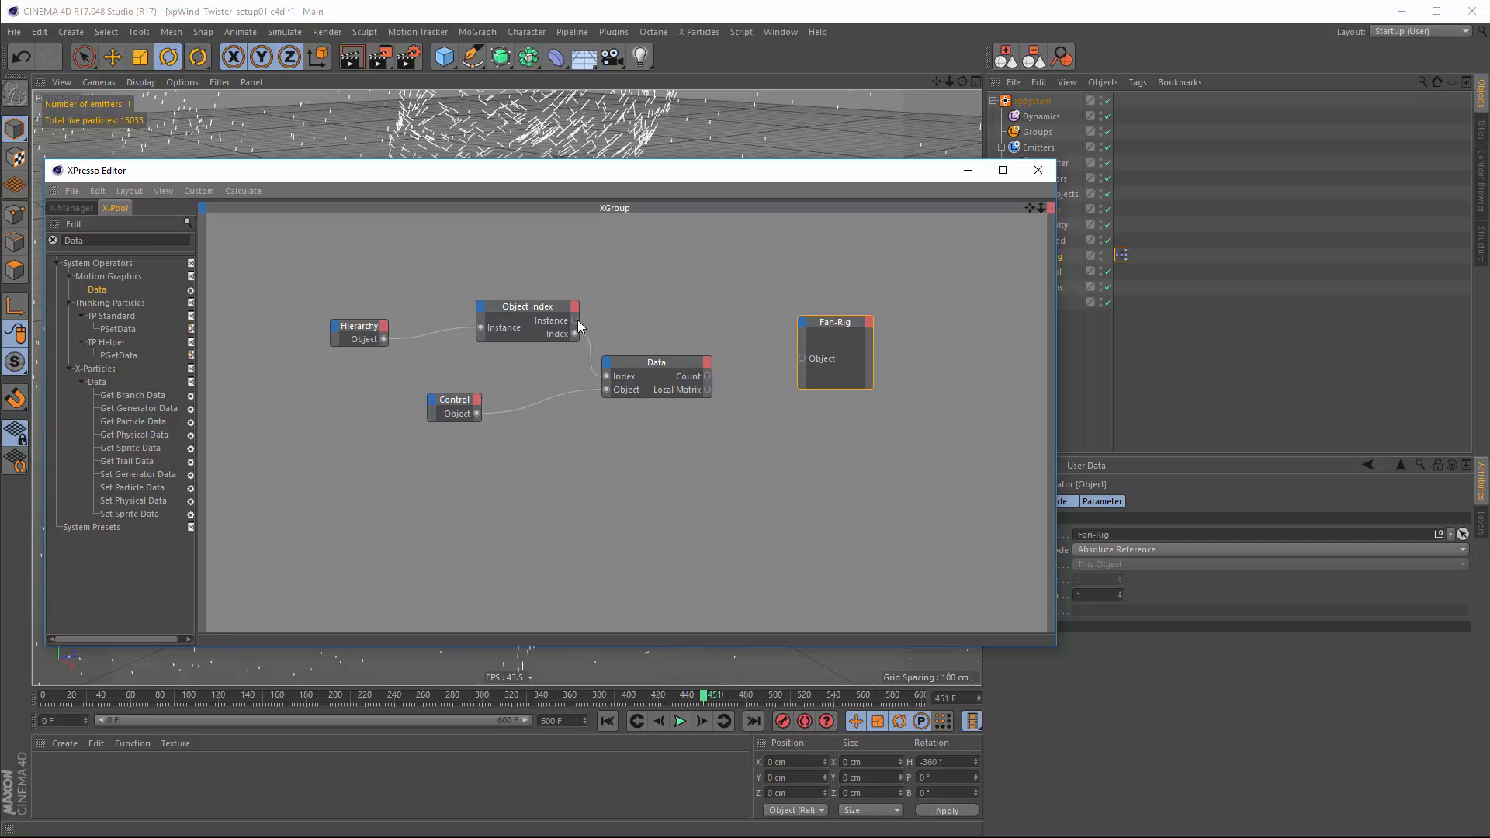
{"action": "left_click_drag", "start_coordinate": [578, 320], "coordinate": [621, 329]}
{"action": "left_click_drag", "start_coordinate": [812, 351], "coordinate": [803, 357]}
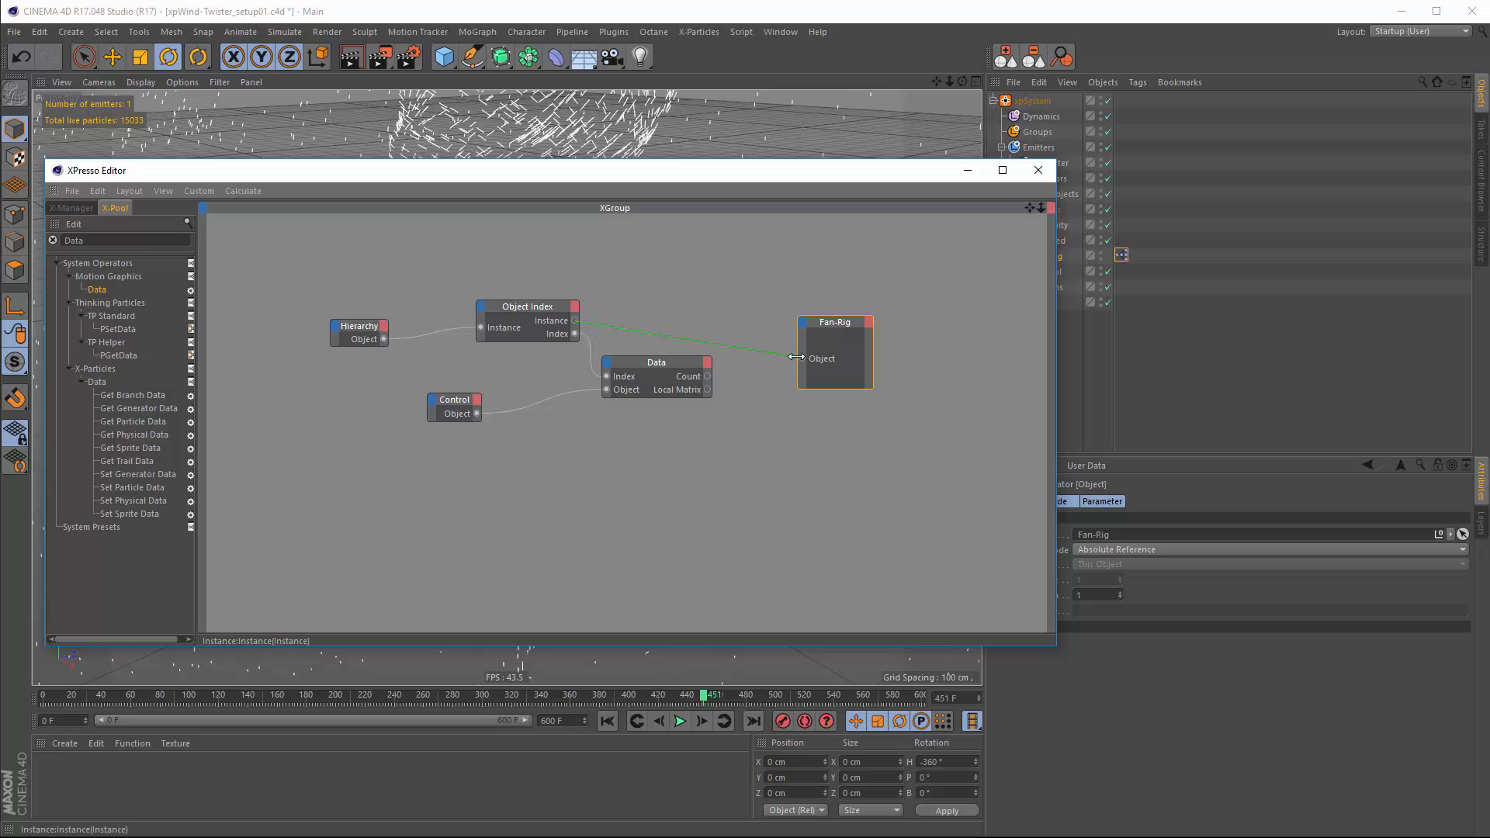
Add Global Matrix ports to Fan-Rig's inputs and the Data node's outputs, and connect them
{"action": "left_click", "coordinate": [805, 323]}
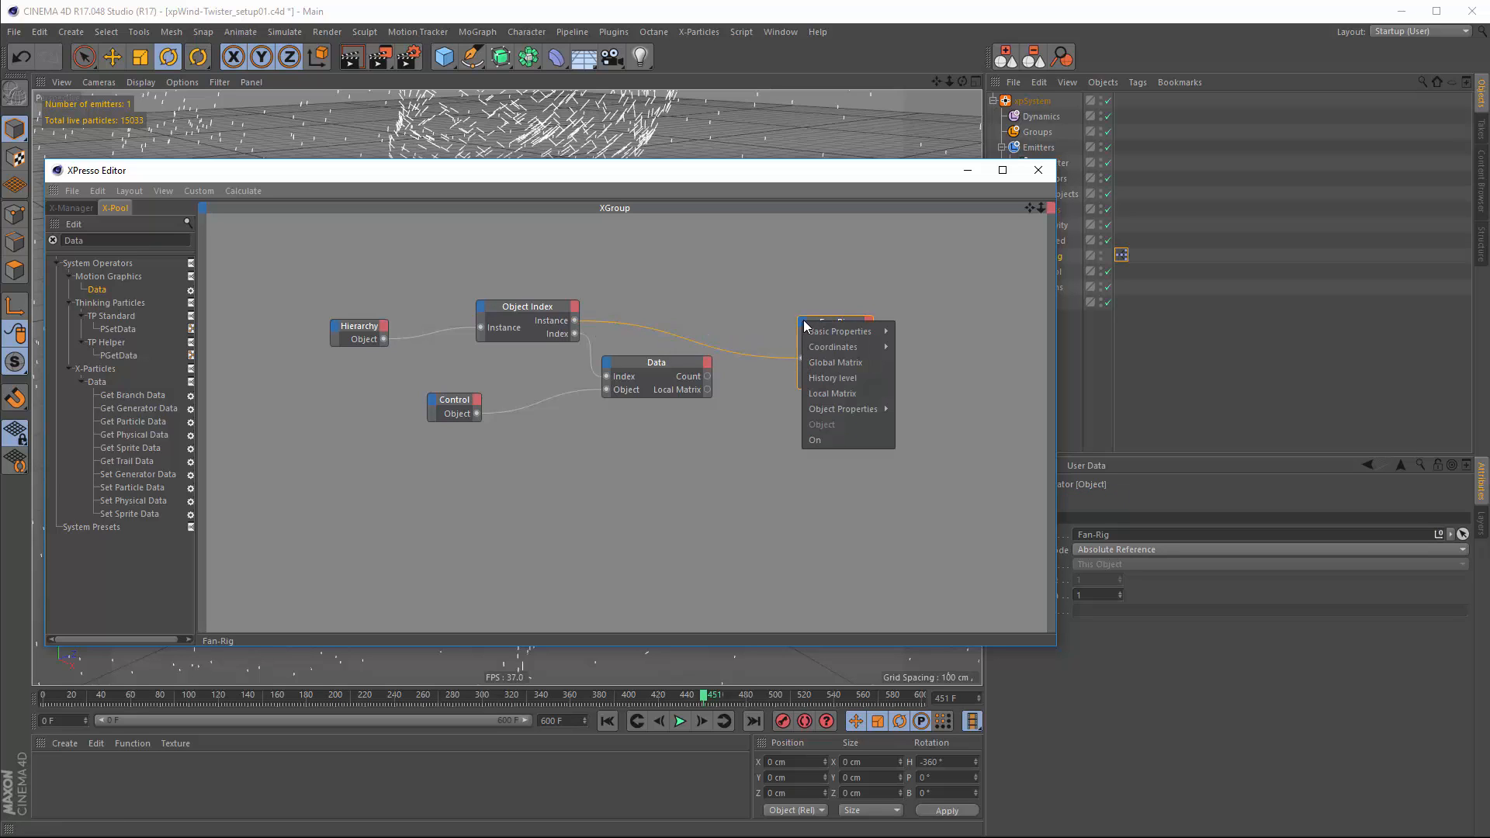
{"action": "left_click", "coordinate": [836, 363]}
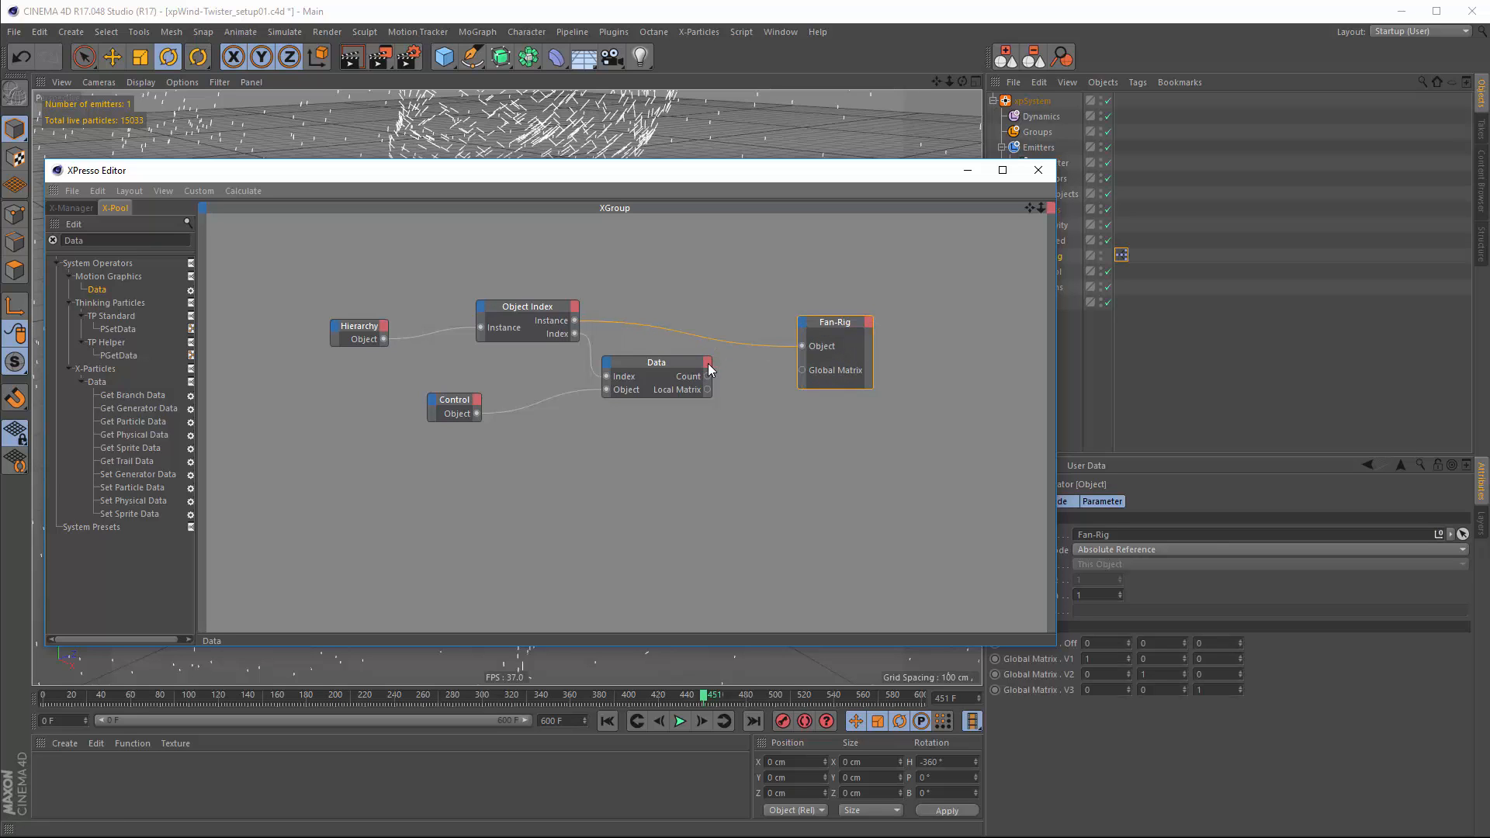
{"action": "left_click", "coordinate": [707, 363]}
{"action": "left_click", "coordinate": [725, 405]}
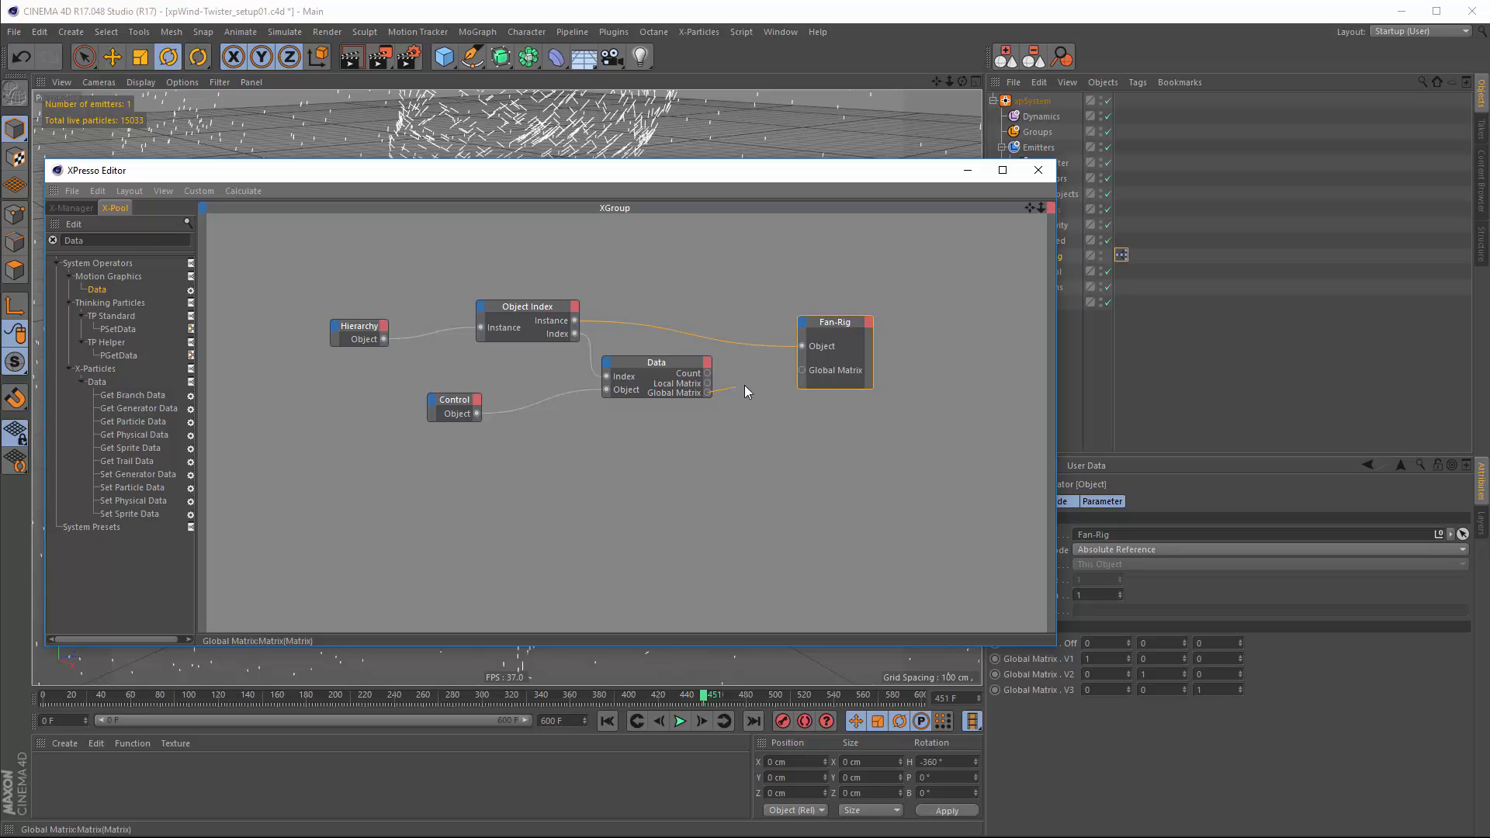
{"action": "left_click_drag", "start_coordinate": [800, 370], "coordinate": [795, 370]}
Tidy the layout of the connected nodes and close the XPresso Editor
{"action": "left_click_drag", "start_coordinate": [656, 362], "coordinate": [688, 359]}
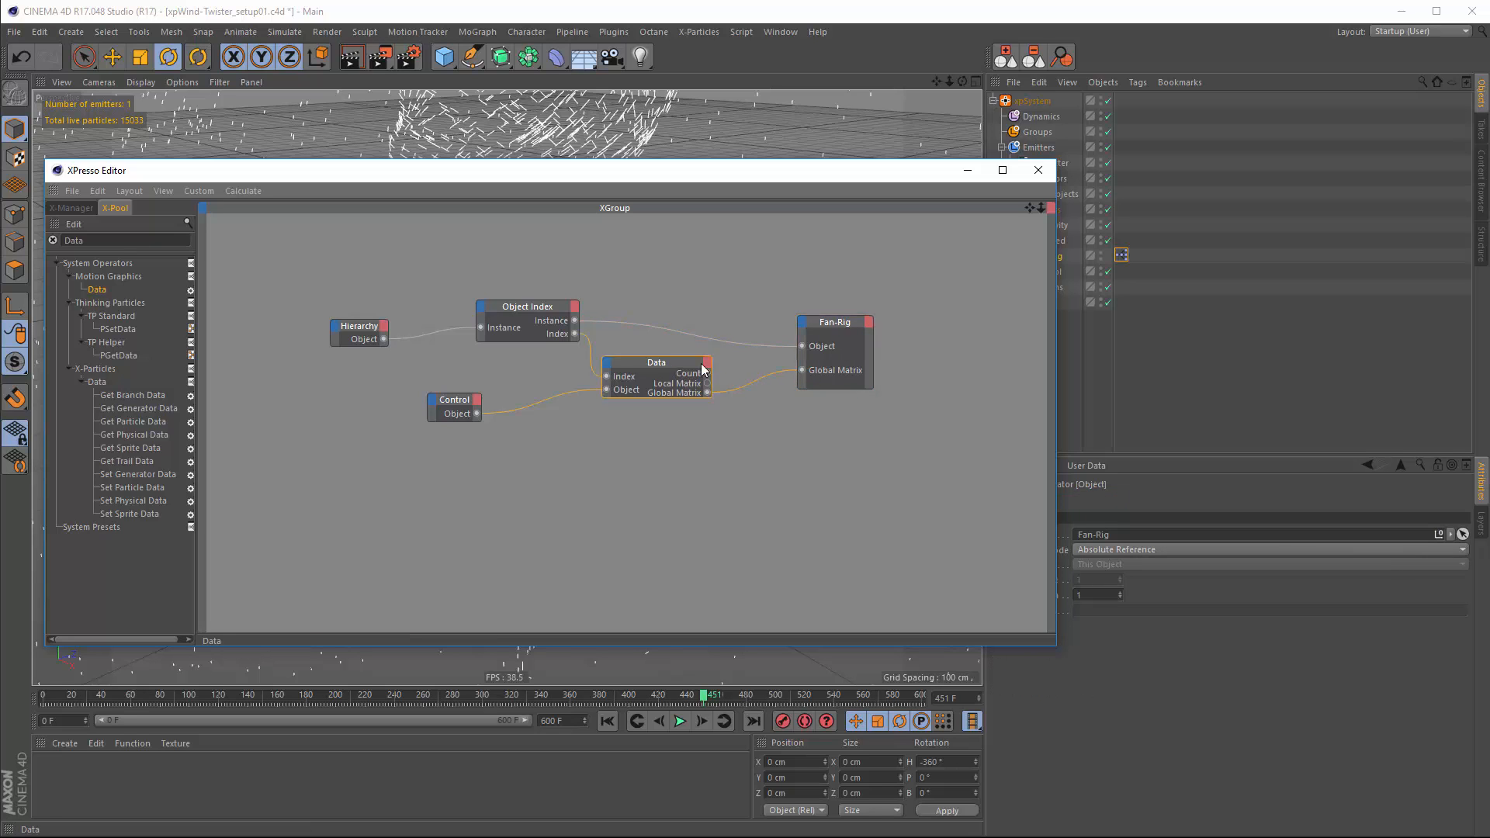
{"action": "left_click_drag", "start_coordinate": [523, 314], "coordinate": [525, 328]}
{"action": "left_click_drag", "start_coordinate": [456, 400], "coordinate": [457, 385]}
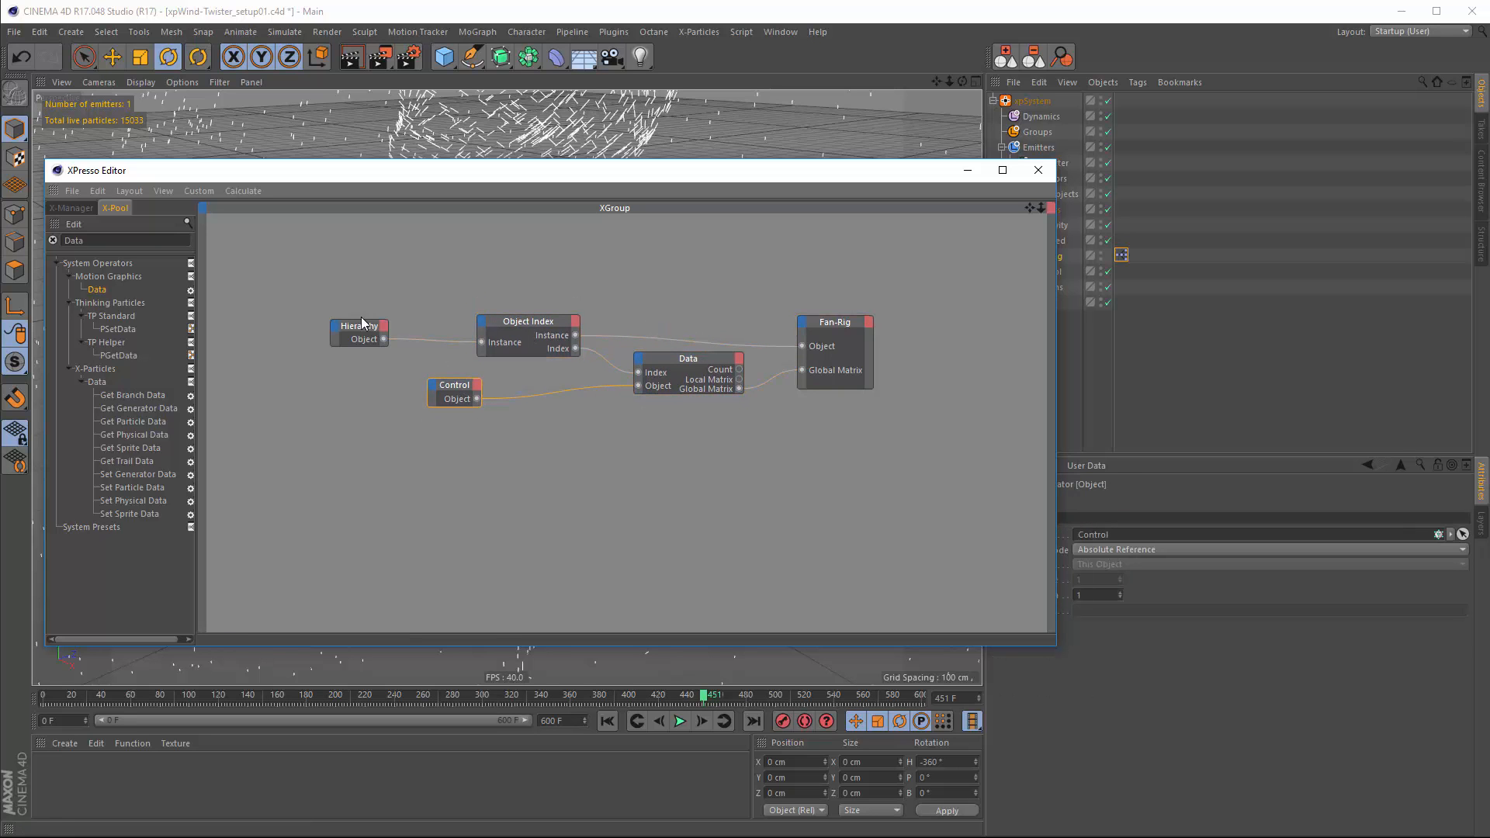
{"action": "left_click_drag", "start_coordinate": [360, 326], "coordinate": [360, 324]}
{"action": "left_click", "coordinate": [1029, 177]}
{"action": "left_click", "coordinate": [1050, 374]}
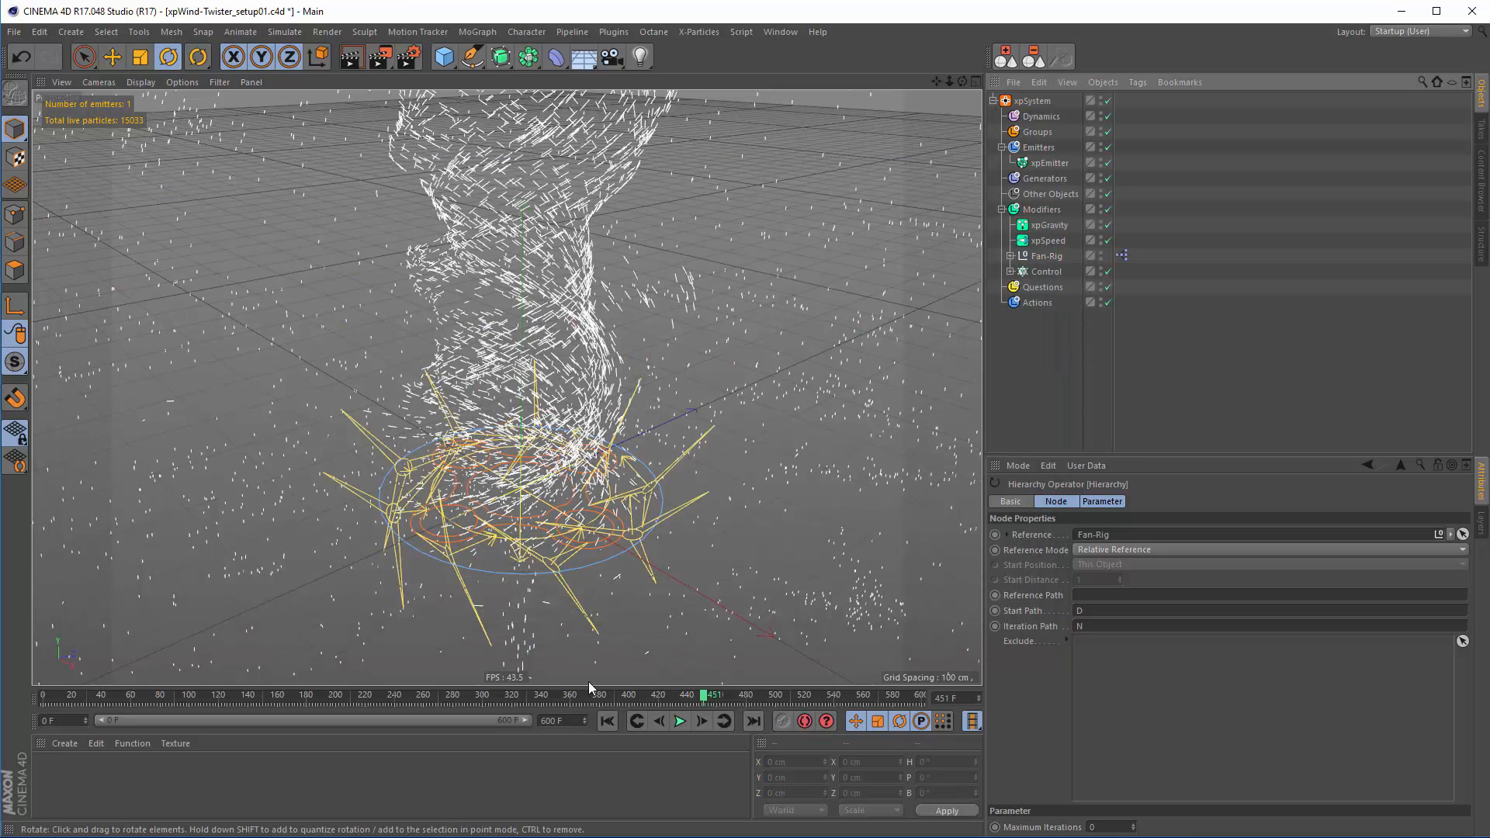
Replay the simulation from the start and set the Control cloner's radius to 102 cm while it plays
{"action": "left_click", "coordinate": [602, 720]}
{"action": "left_click", "coordinate": [680, 720]}
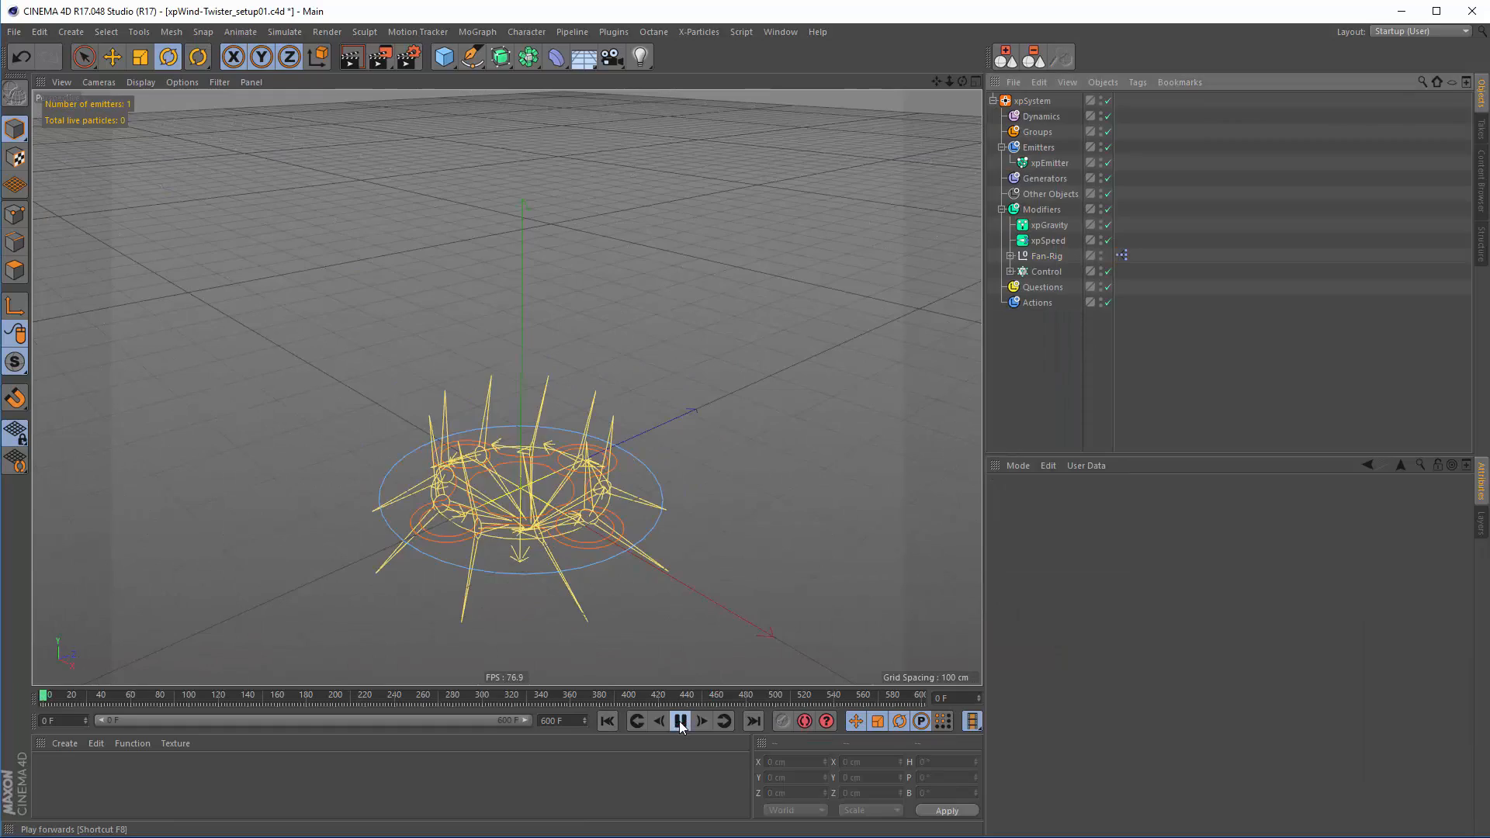
{"action": "left_click", "coordinate": [1047, 271]}
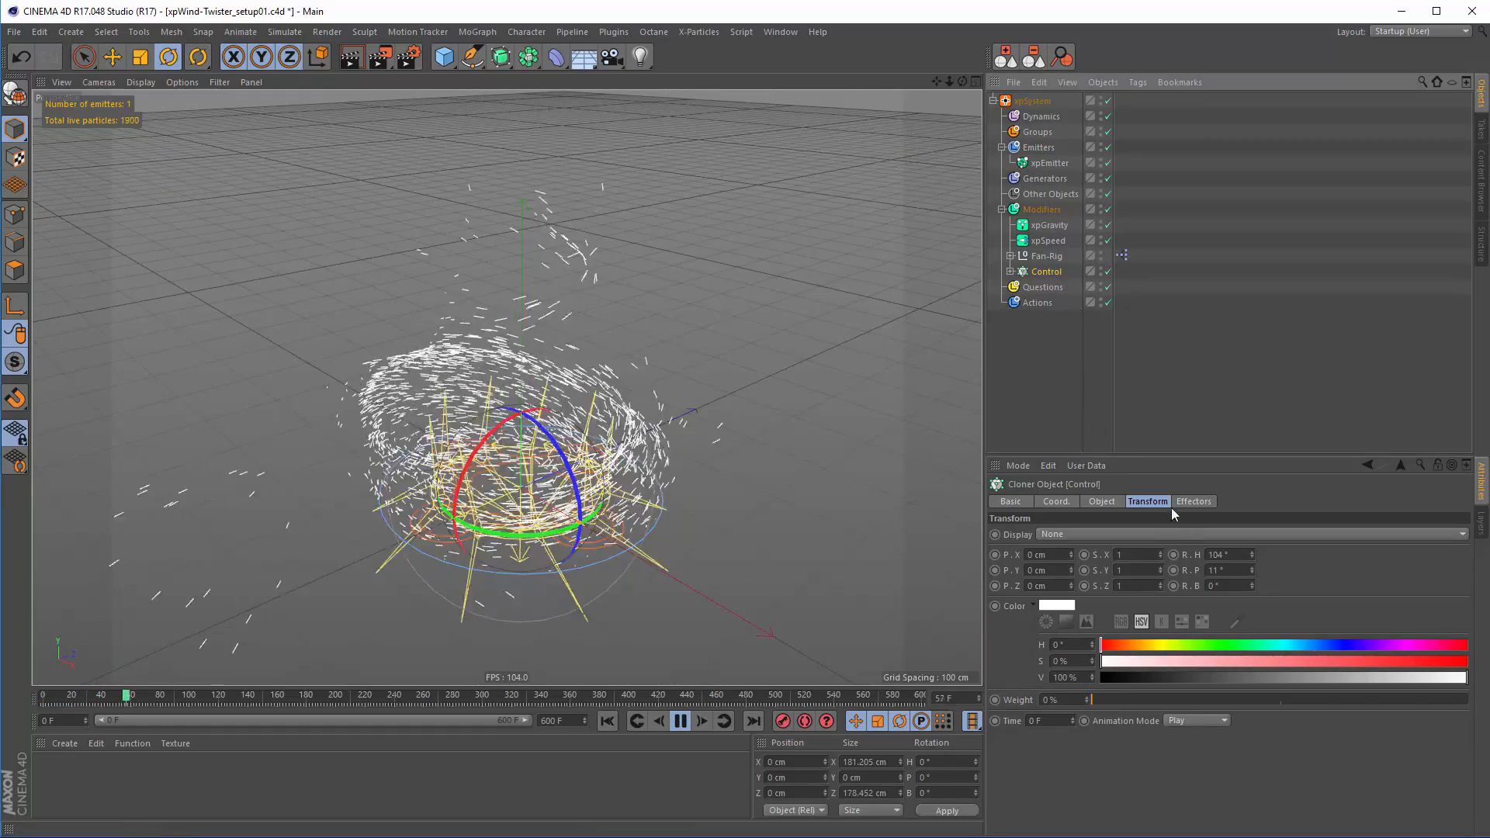
{"action": "left_click", "coordinate": [1103, 501]}
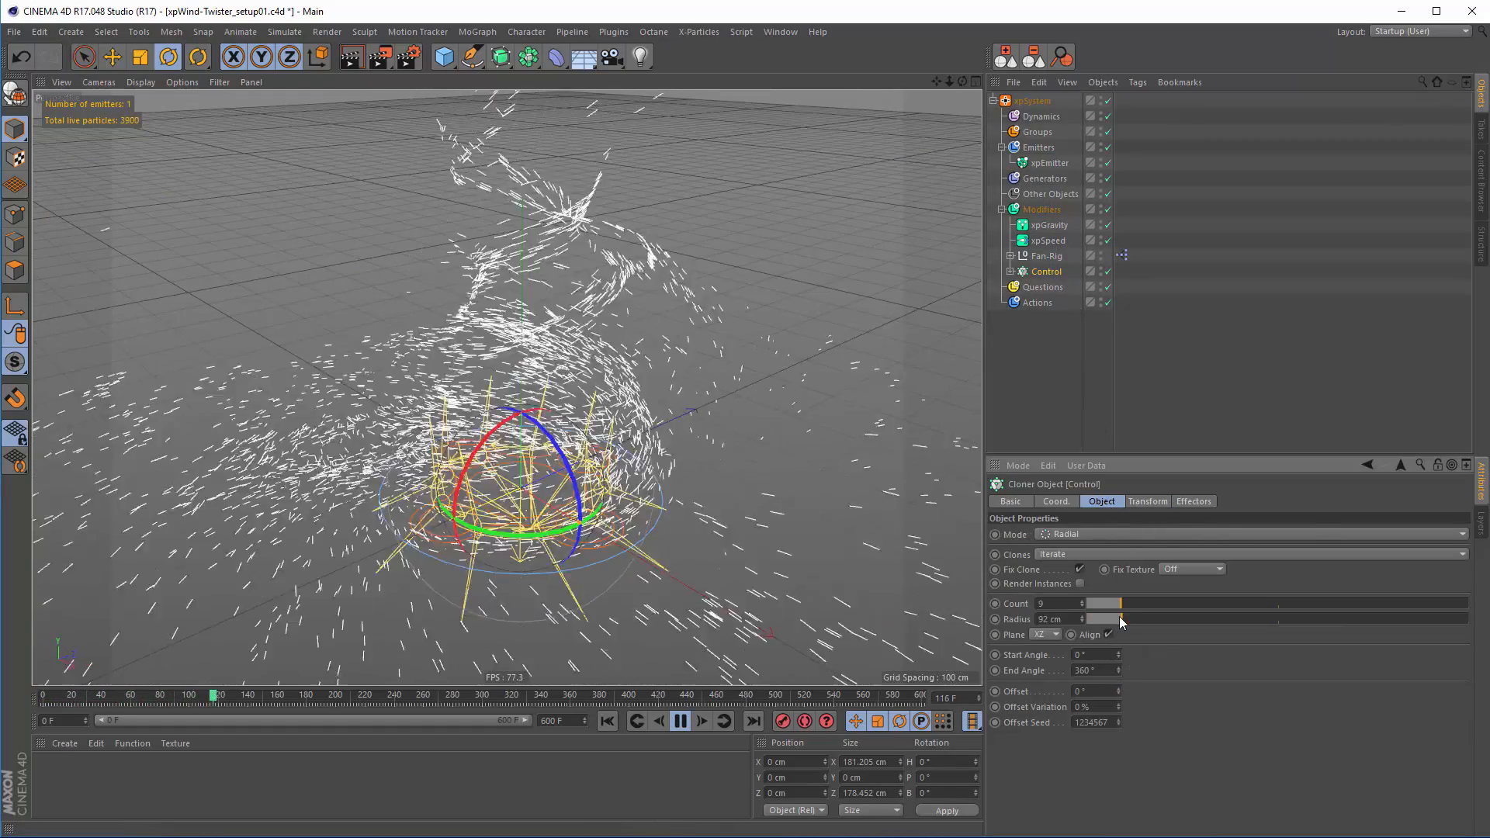
{"action": "mouse_move", "coordinate": [1118, 618]}
{"action": "left_mouse_down"}
{"action": "mouse_move", "coordinate": [1161, 619]}
{"action": "mouse_move", "coordinate": [1120, 607]}
{"action": "left_mouse_up"}
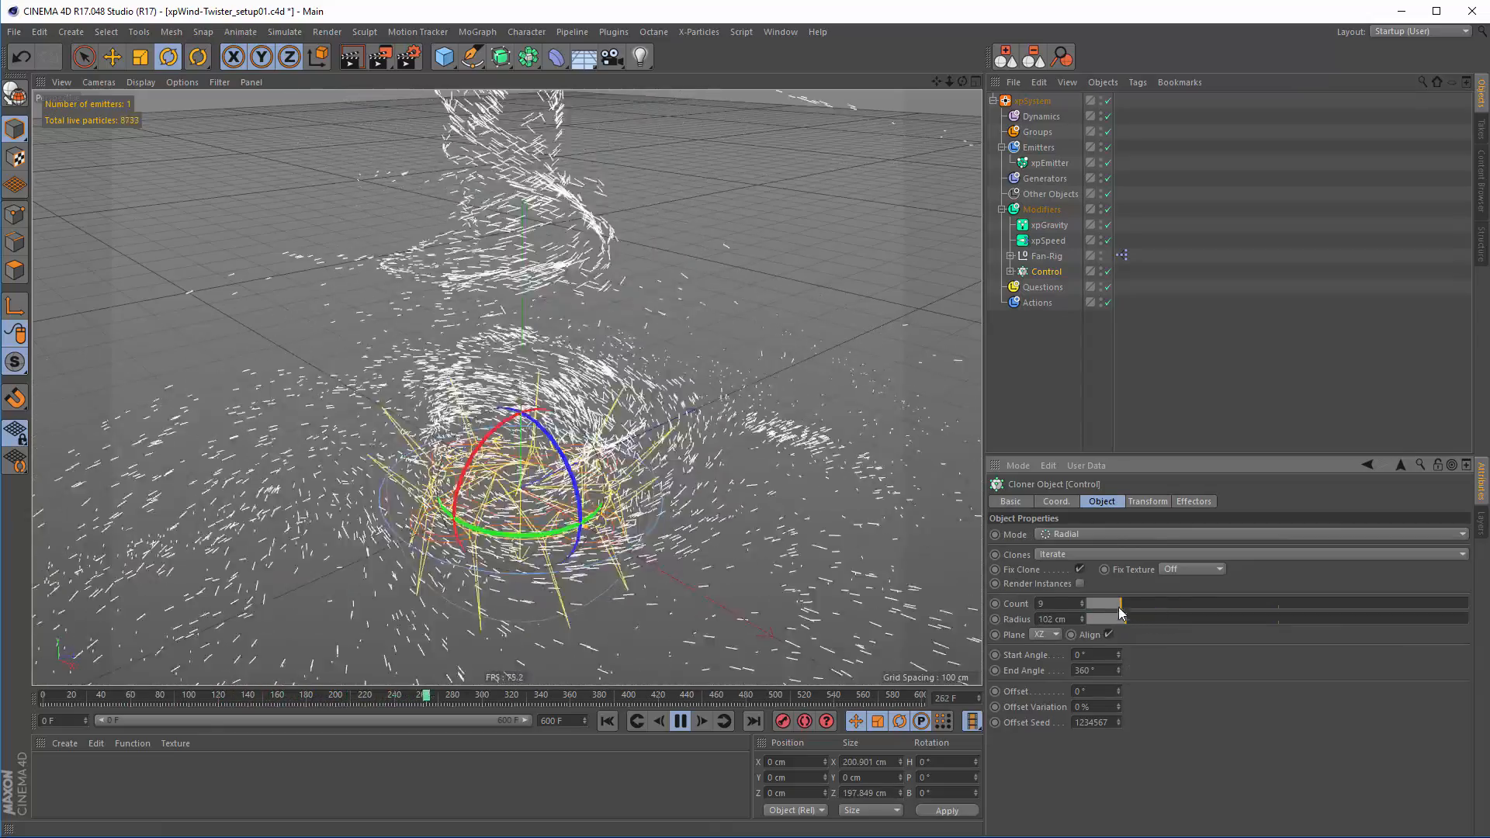
Adjust the Control cloner's transform heading rotation (R.H) to about -115° during playback
{"action": "left_click", "coordinate": [1149, 502]}
{"action": "mouse_move", "coordinate": [1250, 552]}
{"action": "left_mouse_down"}
{"action": "mouse_move", "coordinate": [1241, 723]}
{"action": "mouse_move", "coordinate": [1232, 677]}
{"action": "left_mouse_up"}
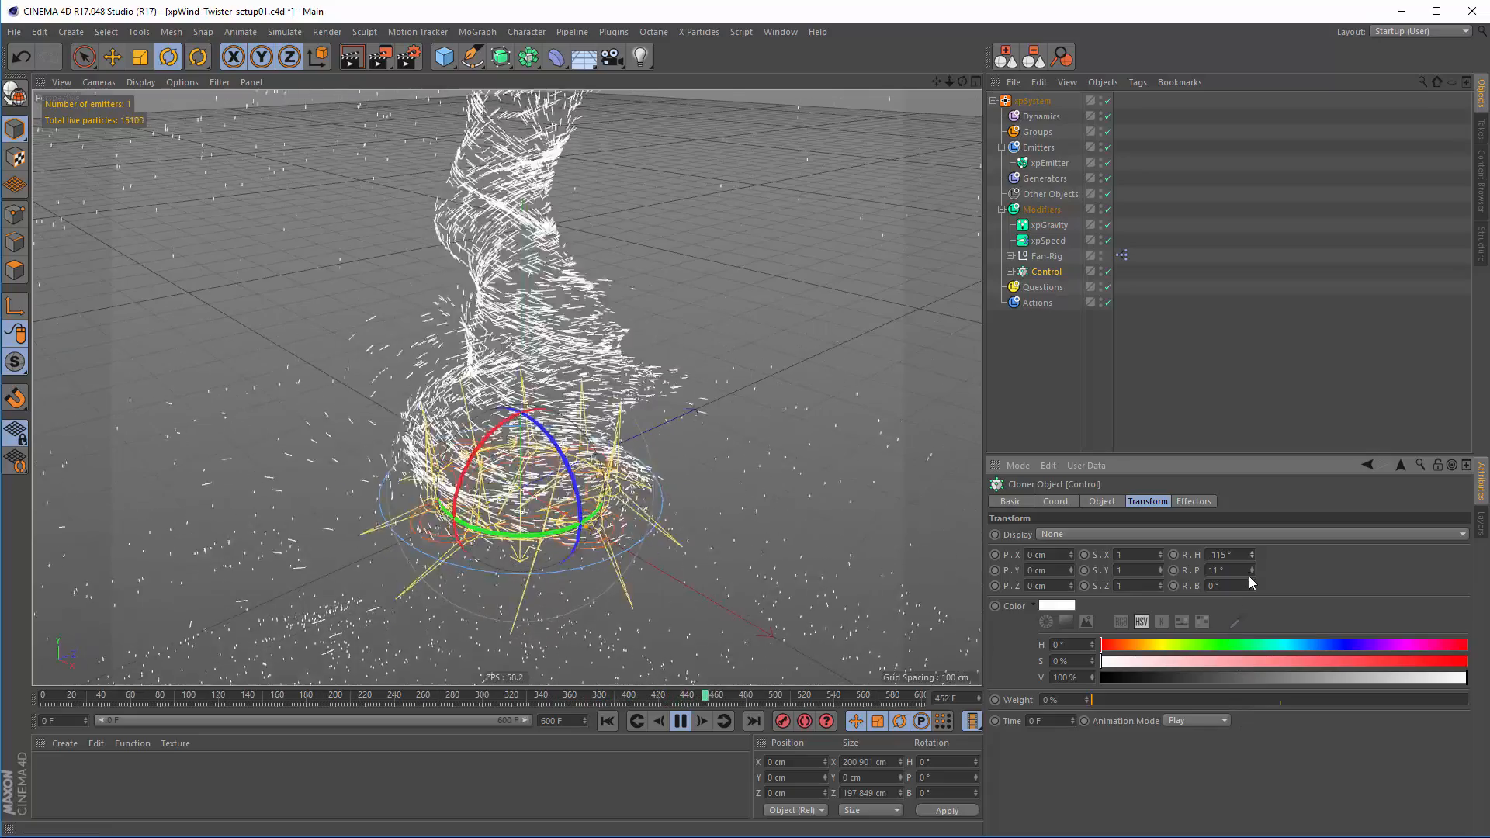
Adjust the Control cloner's transform pitch rotation (R.P) to about 13° during playback and inspect the twister
{"action": "left_click_drag", "start_coordinate": [1250, 576], "coordinate": [1250, 573]}
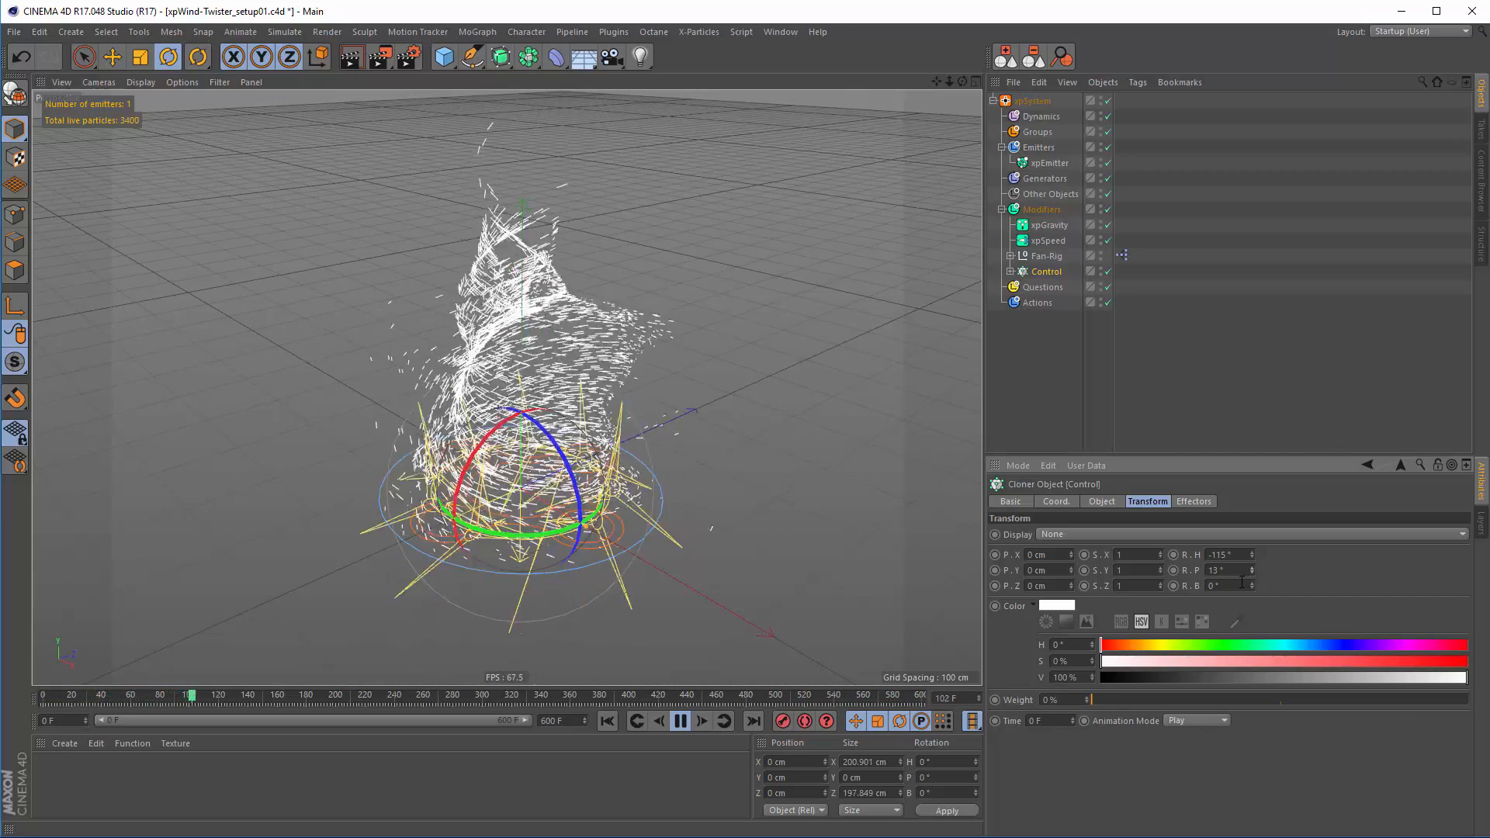
{"action": "left_click_drag", "start_coordinate": [536, 483], "coordinate": [537, 415], "text": "alt"}
{"action": "middle_click_drag", "start_coordinate": [538, 415], "coordinate": [527, 479], "text": "alt"}
{"action": "right_click_drag", "start_coordinate": [530, 480], "coordinate": [491, 485], "text": "alt"}
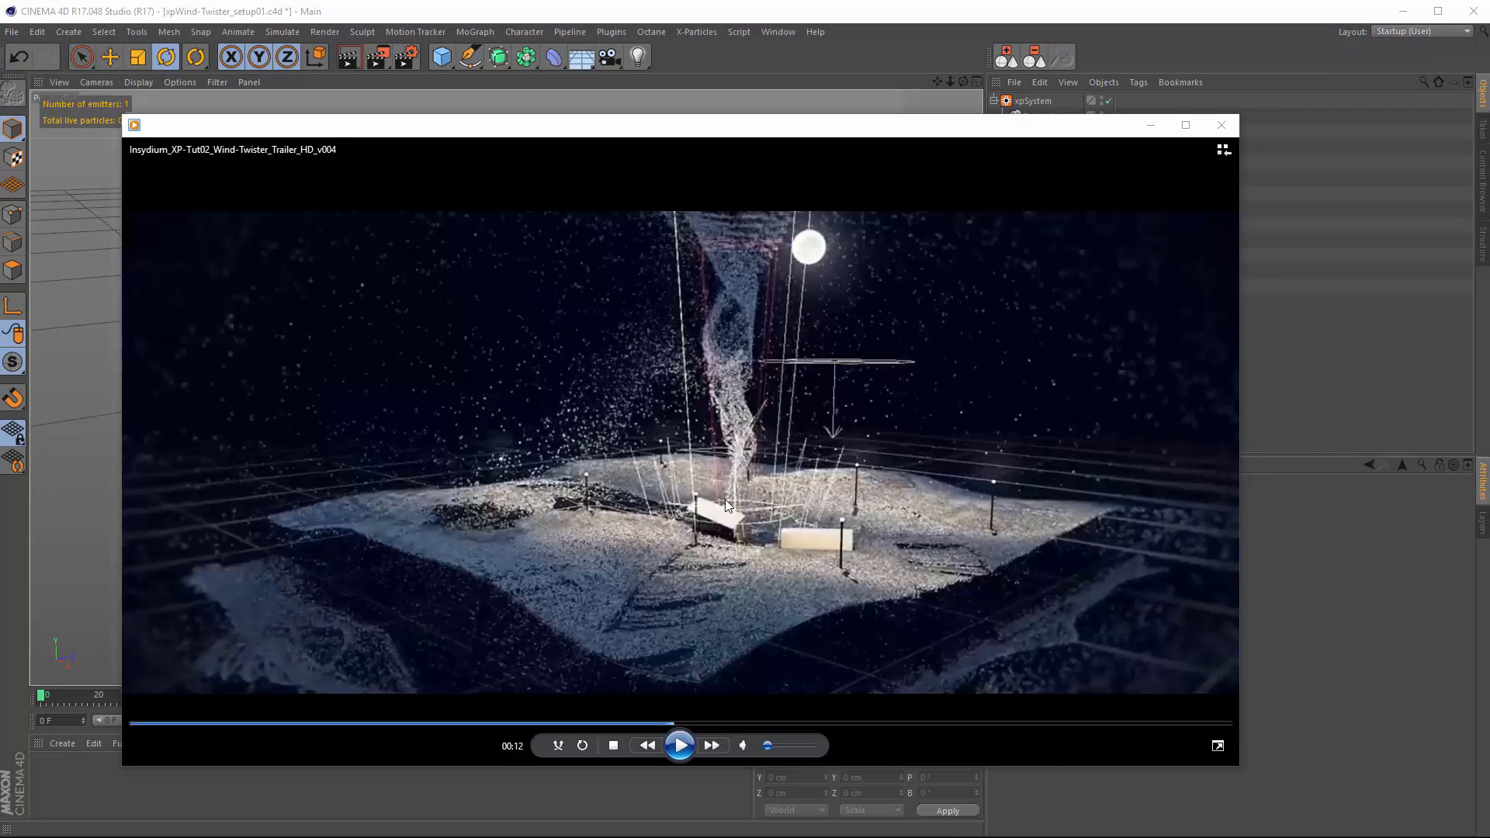
Play part of the Wind-Twister trailer in the video player, then return to the Cinema 4D scene
{"action": "left_click", "coordinate": [680, 746]}
{"action": "left_click", "coordinate": [682, 753]}
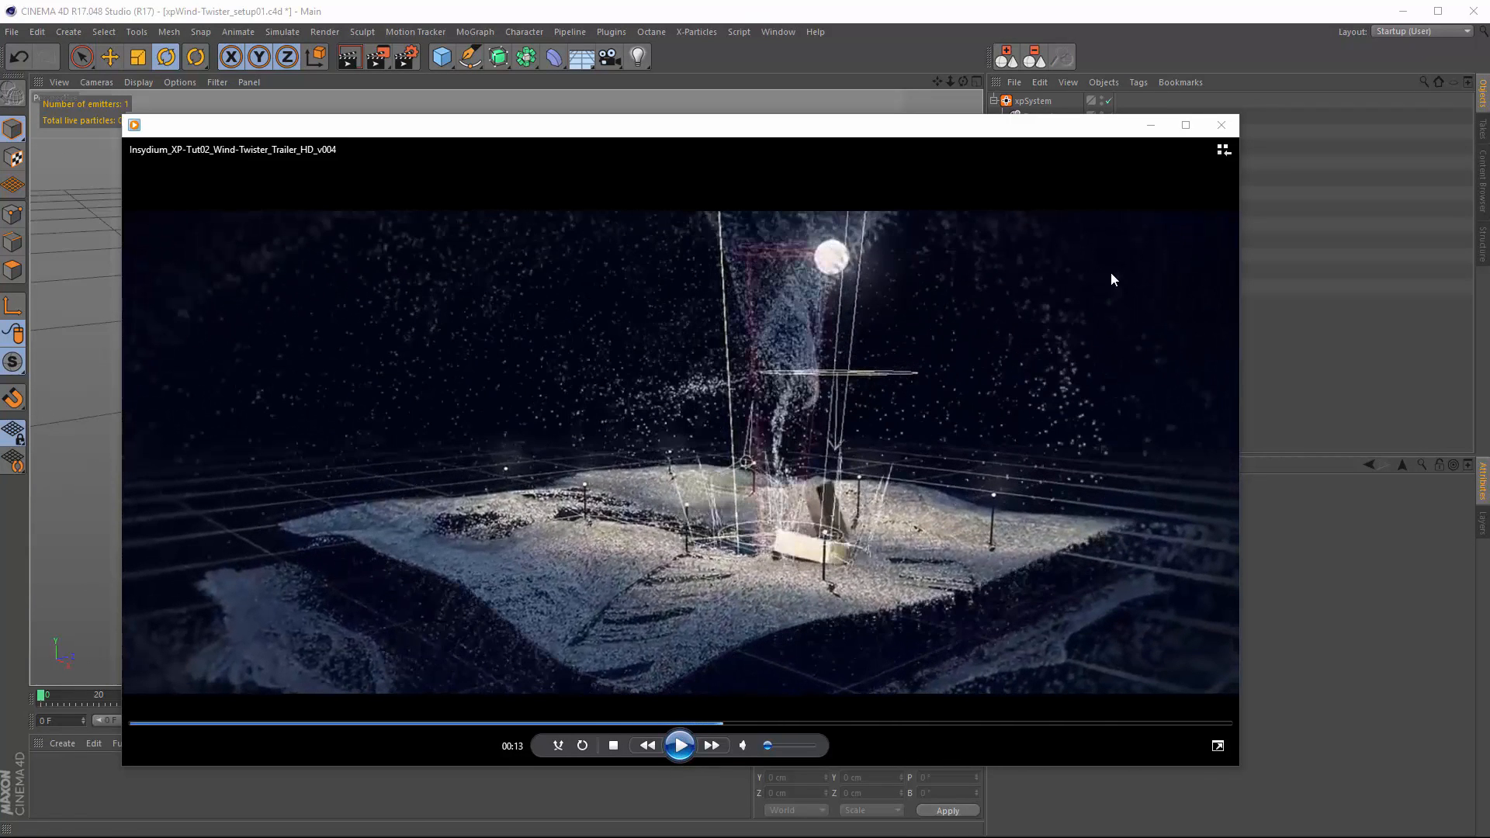
{"action": "left_click", "coordinate": [1278, 328]}
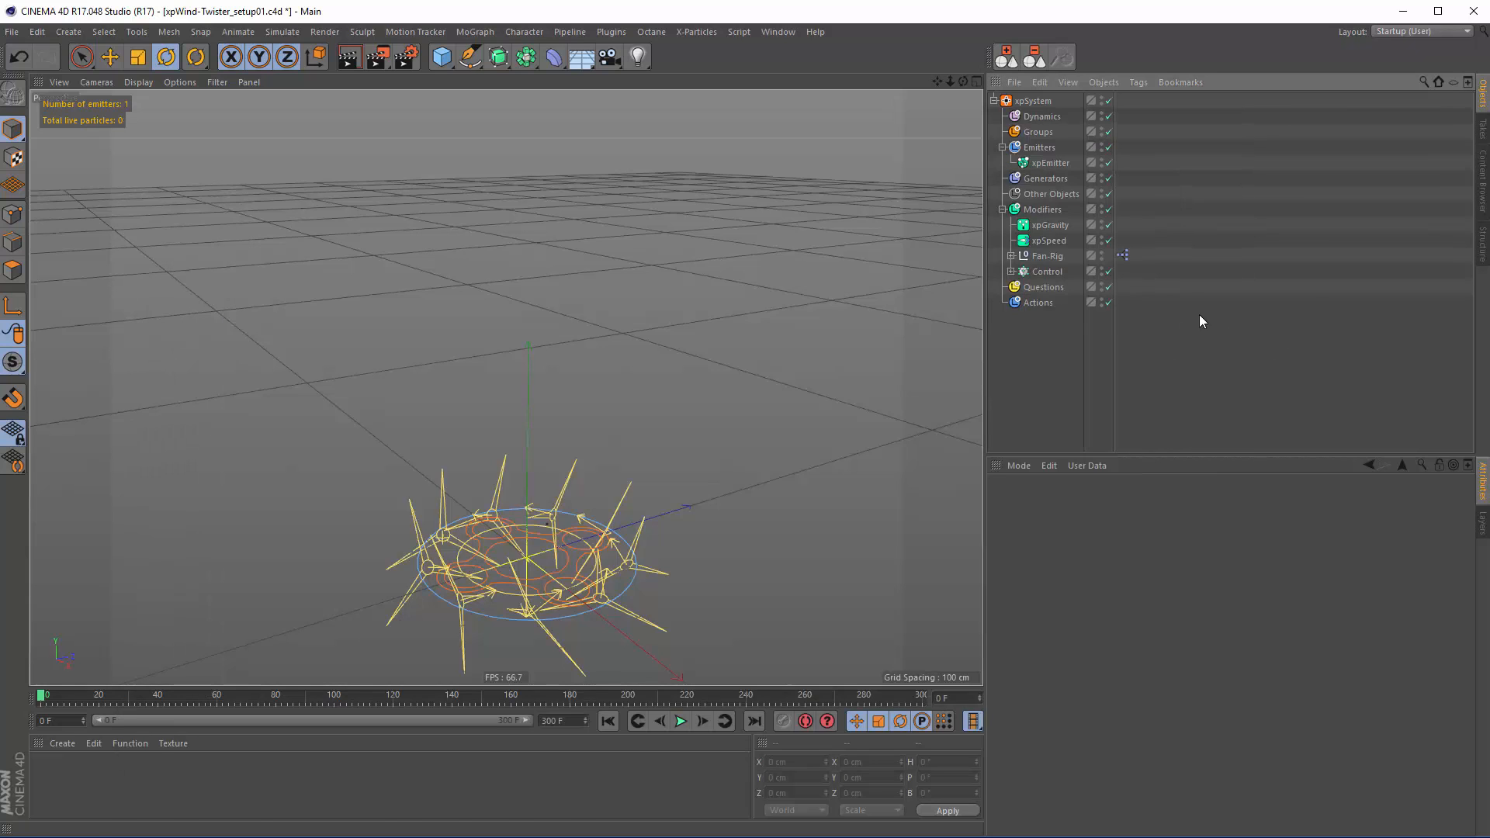
Add a Plane primitive as the ground and scale it up uniformly to about 1021 cm
{"action": "middle_click_drag", "start_coordinate": [543, 545], "coordinate": [535, 445], "text": "alt"}
{"action": "left_click_drag", "start_coordinate": [535, 446], "coordinate": [610, 445], "text": "alt"}
{"action": "left_click_drag", "start_coordinate": [441, 56], "coordinate": [589, 108]}
{"action": "key", "text": "t"}
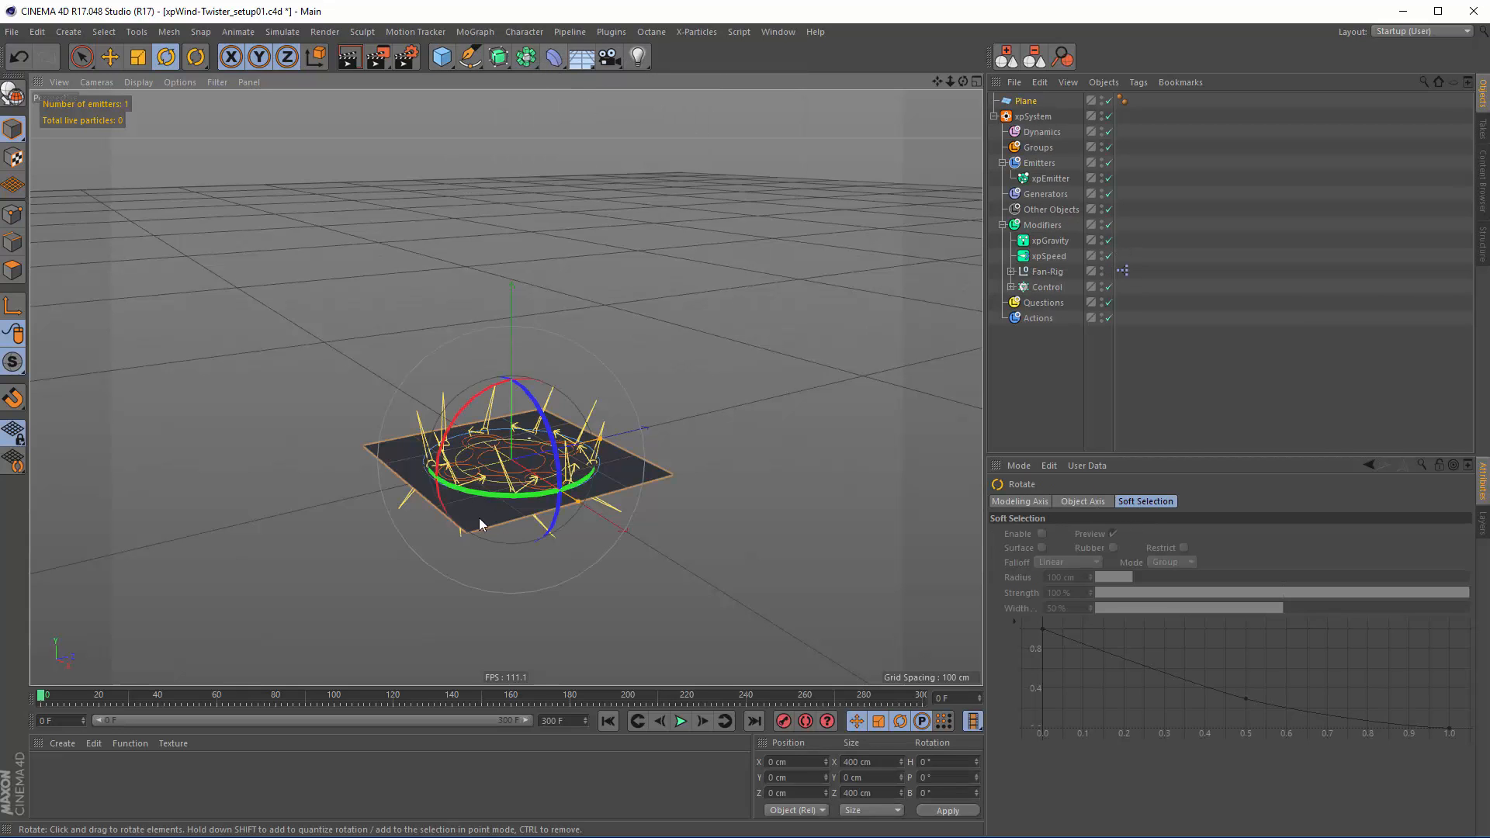
{"action": "left_click_drag", "start_coordinate": [478, 519], "coordinate": [955, 458]}
{"action": "left_click_drag", "start_coordinate": [835, 662], "coordinate": [806, 641]}
Add a Displacer deformer and make it a child of the Plane
{"action": "left_click_drag", "start_coordinate": [555, 66], "coordinate": [606, 246]}
{"action": "left_click_drag", "start_coordinate": [1035, 103], "coordinate": [1028, 116]}
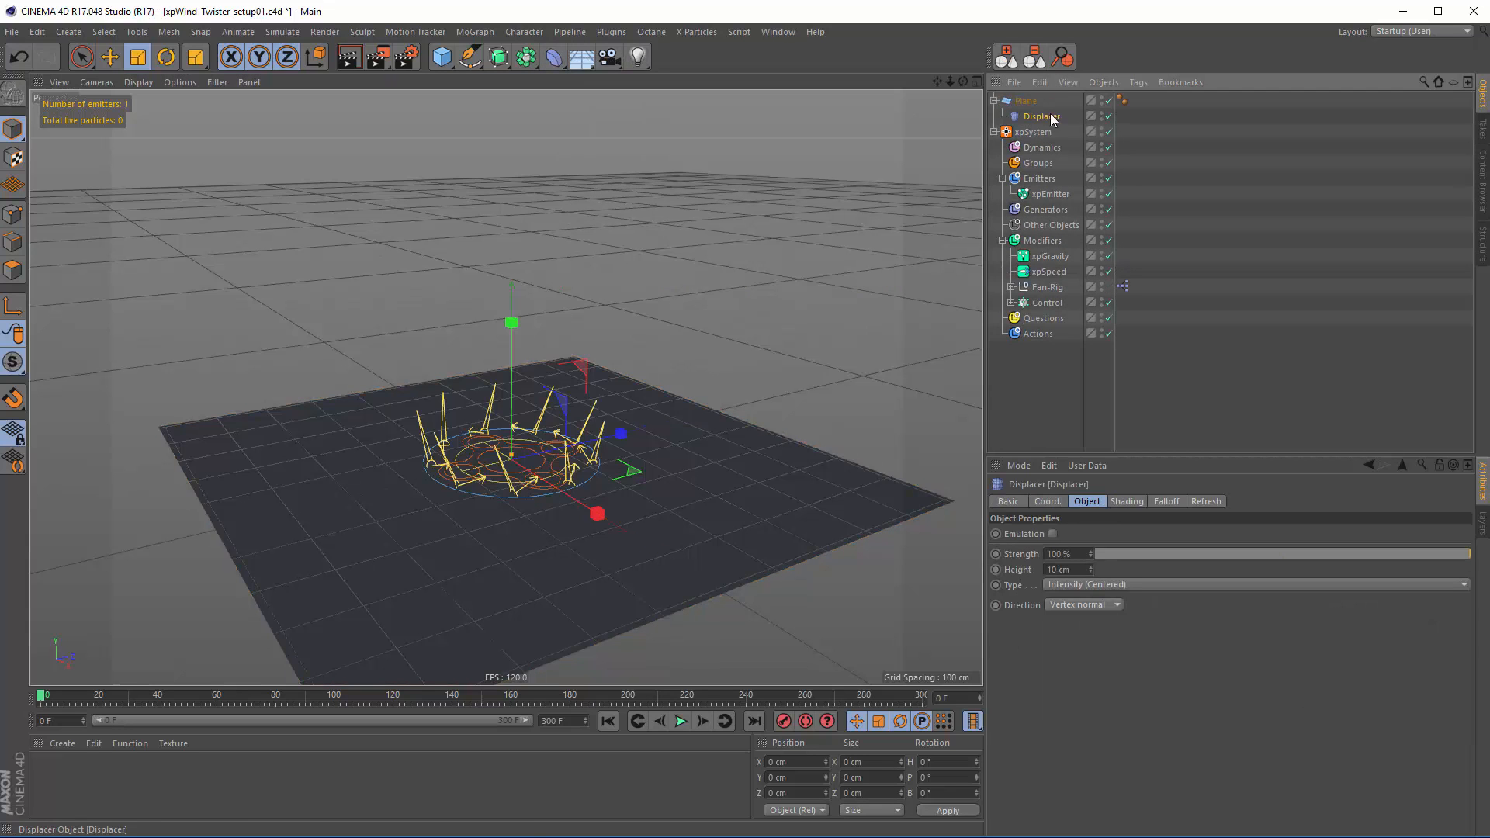
{"action": "left_click", "coordinate": [1045, 414]}
Assign a Noise shader to the Displacer and set the noise's Global Scale to 3000%
{"action": "left_click", "coordinate": [1042, 116]}
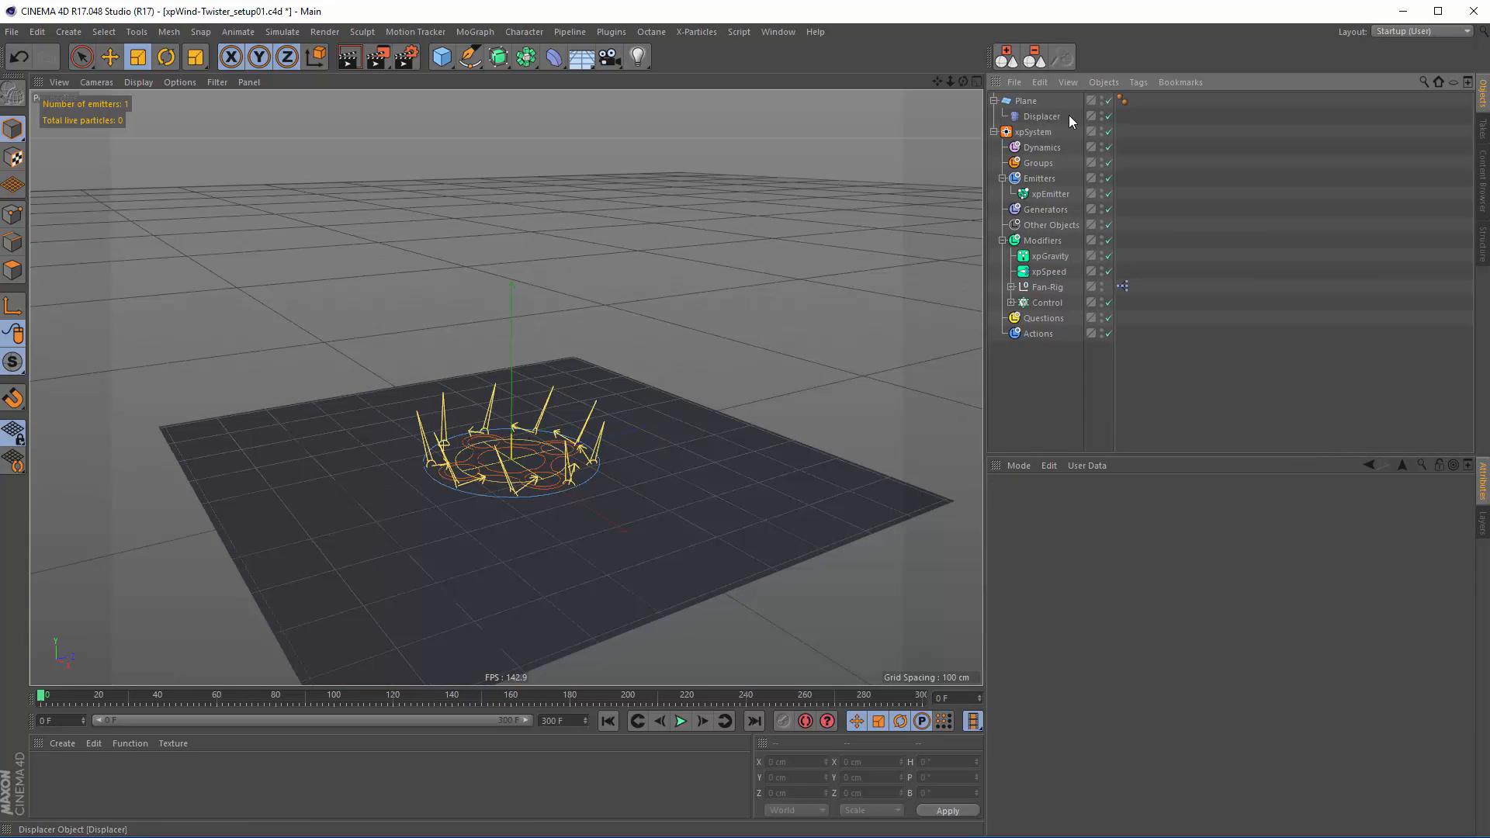
{"action": "left_click", "coordinate": [1124, 502]}
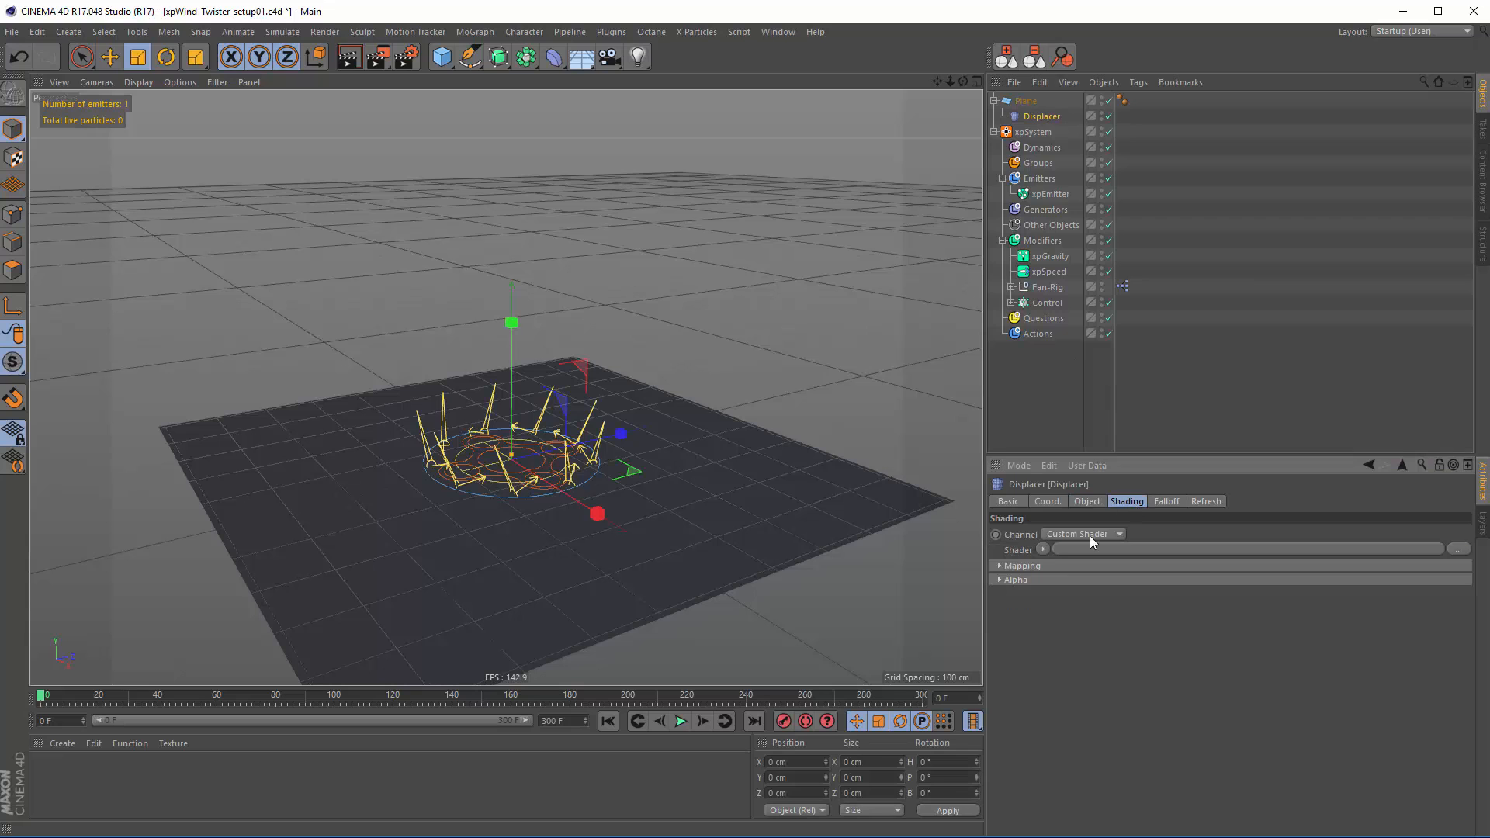
{"action": "left_click", "coordinate": [1045, 549]}
{"action": "left_click", "coordinate": [1080, 323]}
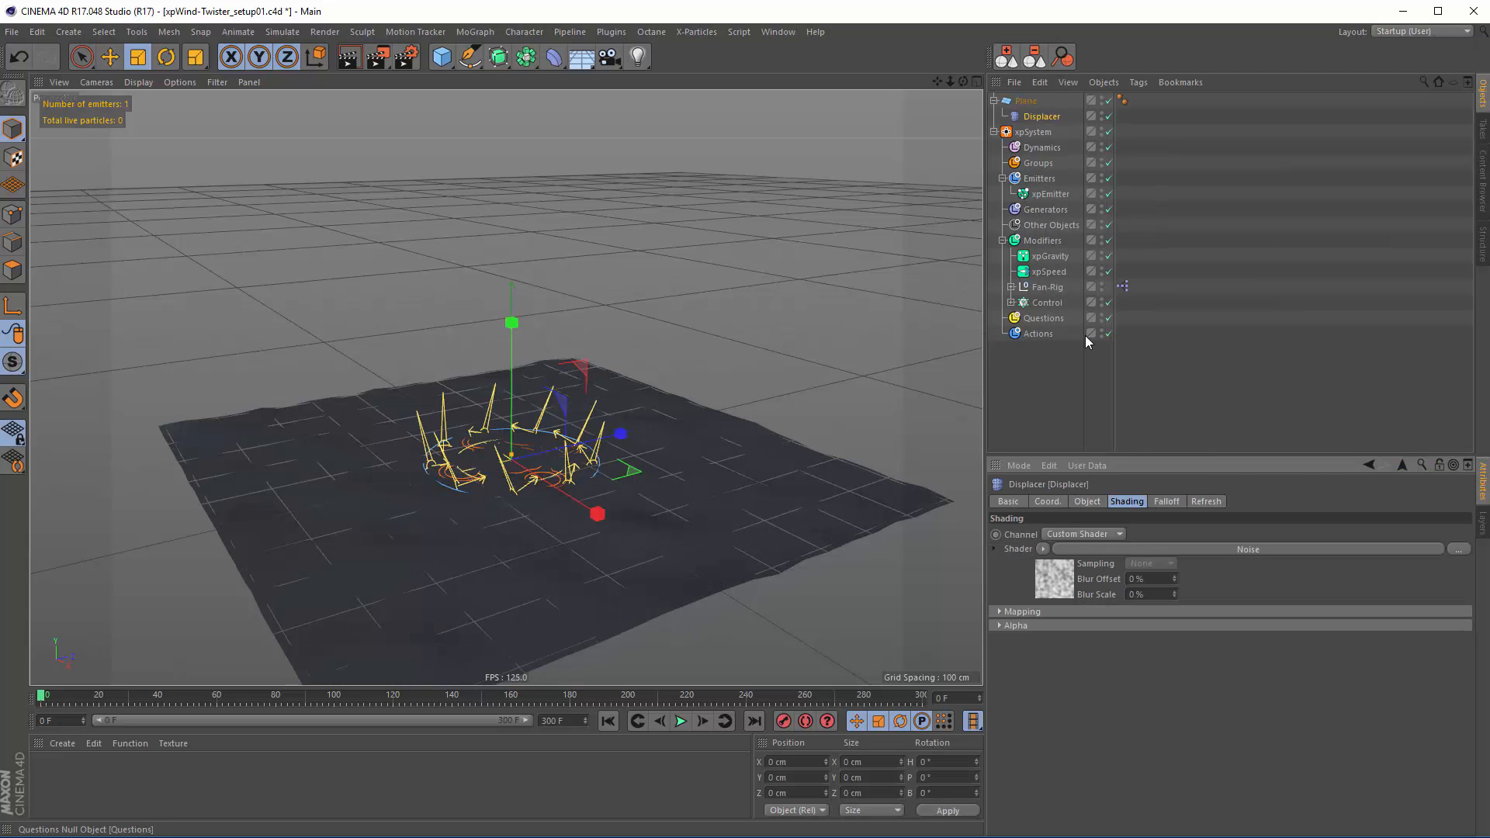
{"action": "left_click", "coordinate": [1149, 548]}
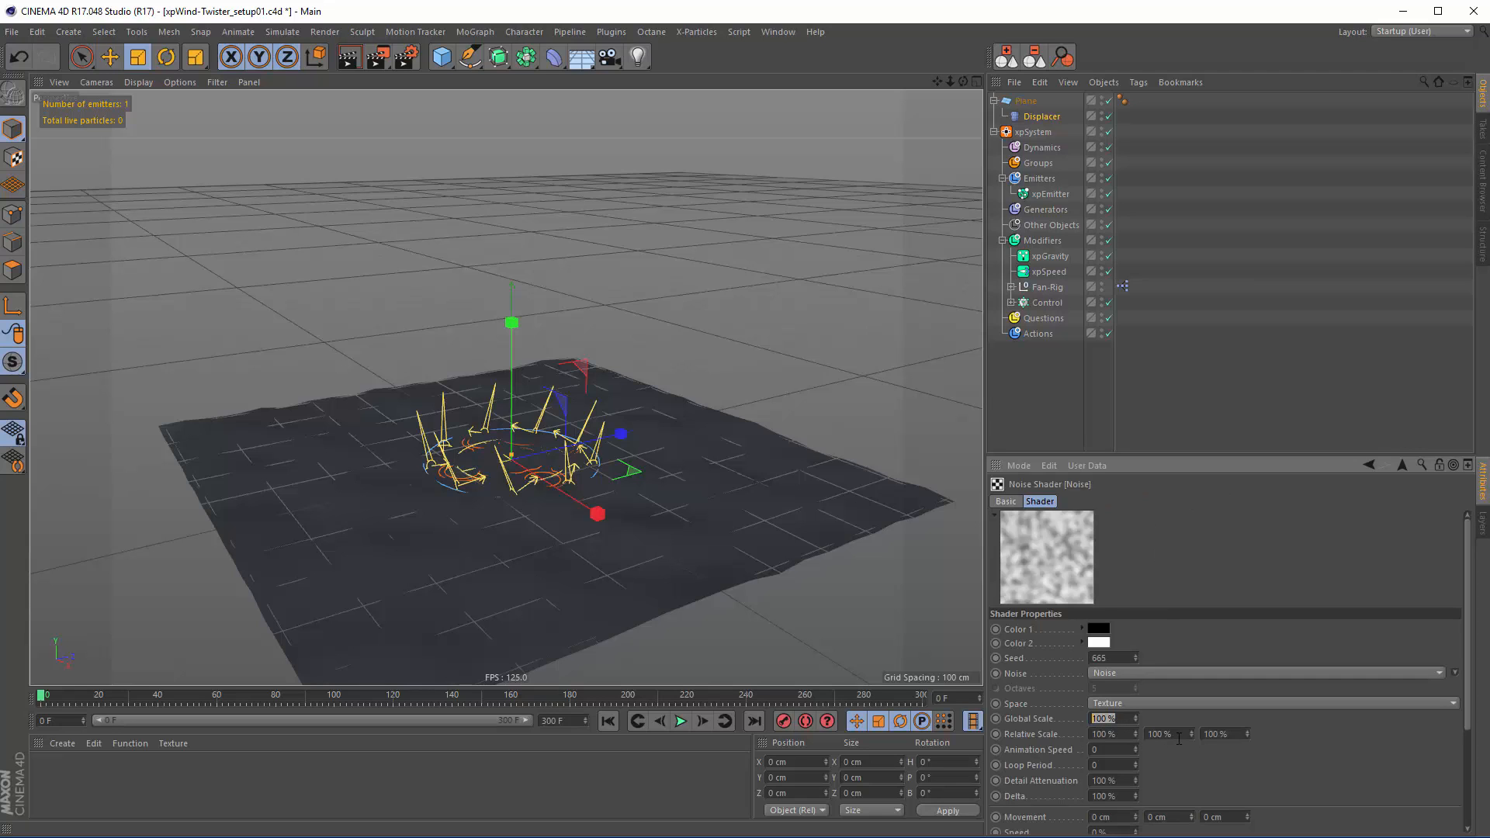
{"action": "type", "text": "3000"}
{"action": "key", "text": "Return"}
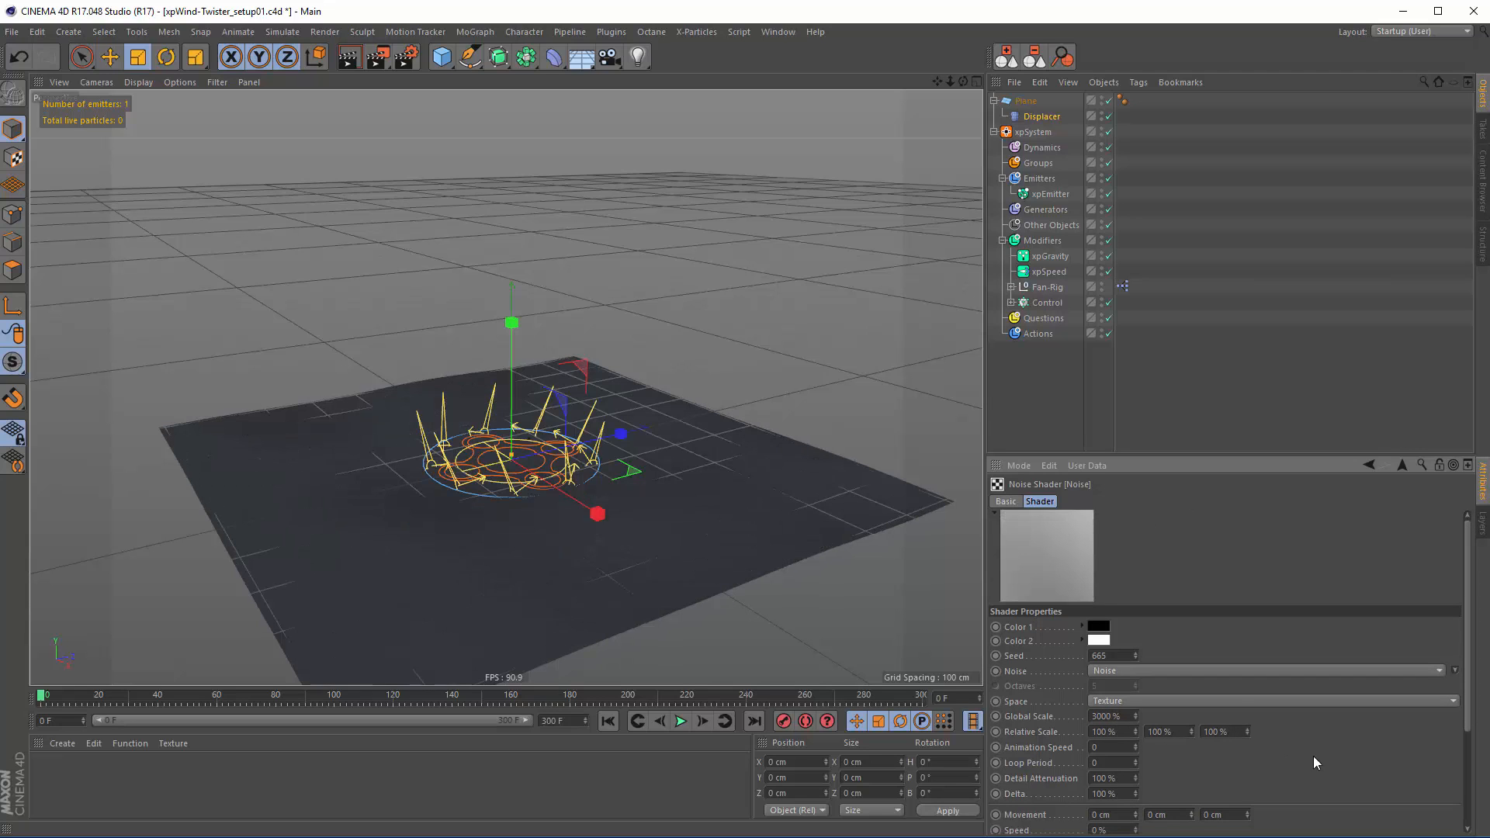
Increase the Displacer's height so the Plane forms pronounced rolling terrain
{"action": "left_click", "coordinate": [1041, 117]}
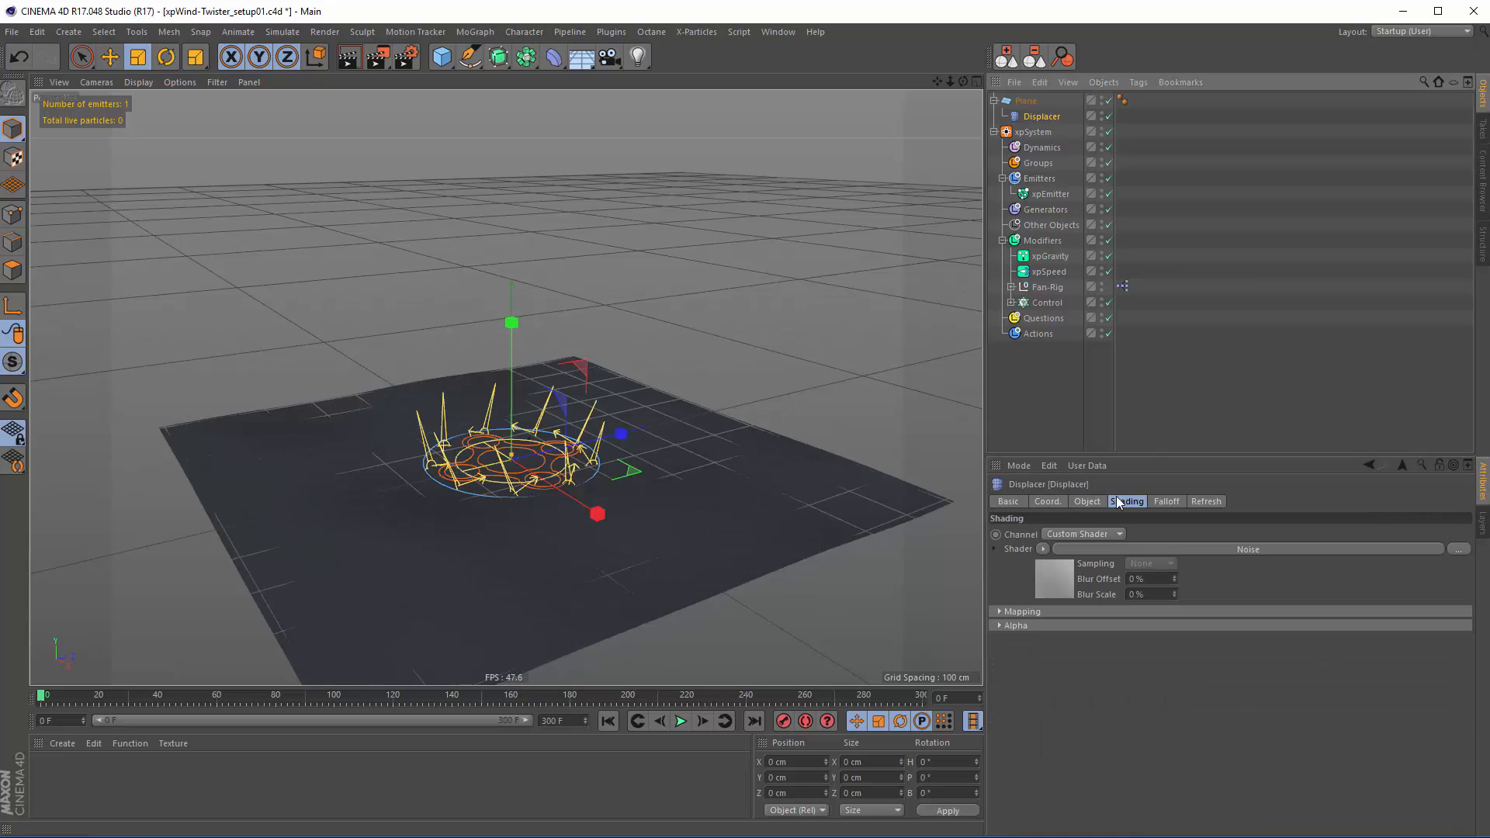
{"action": "left_click_drag", "start_coordinate": [1091, 565], "coordinate": [1096, 546]}
{"action": "left_click_drag", "start_coordinate": [592, 483], "coordinate": [715, 501], "text": "alt"}
{"action": "left_click", "coordinate": [1154, 172]}
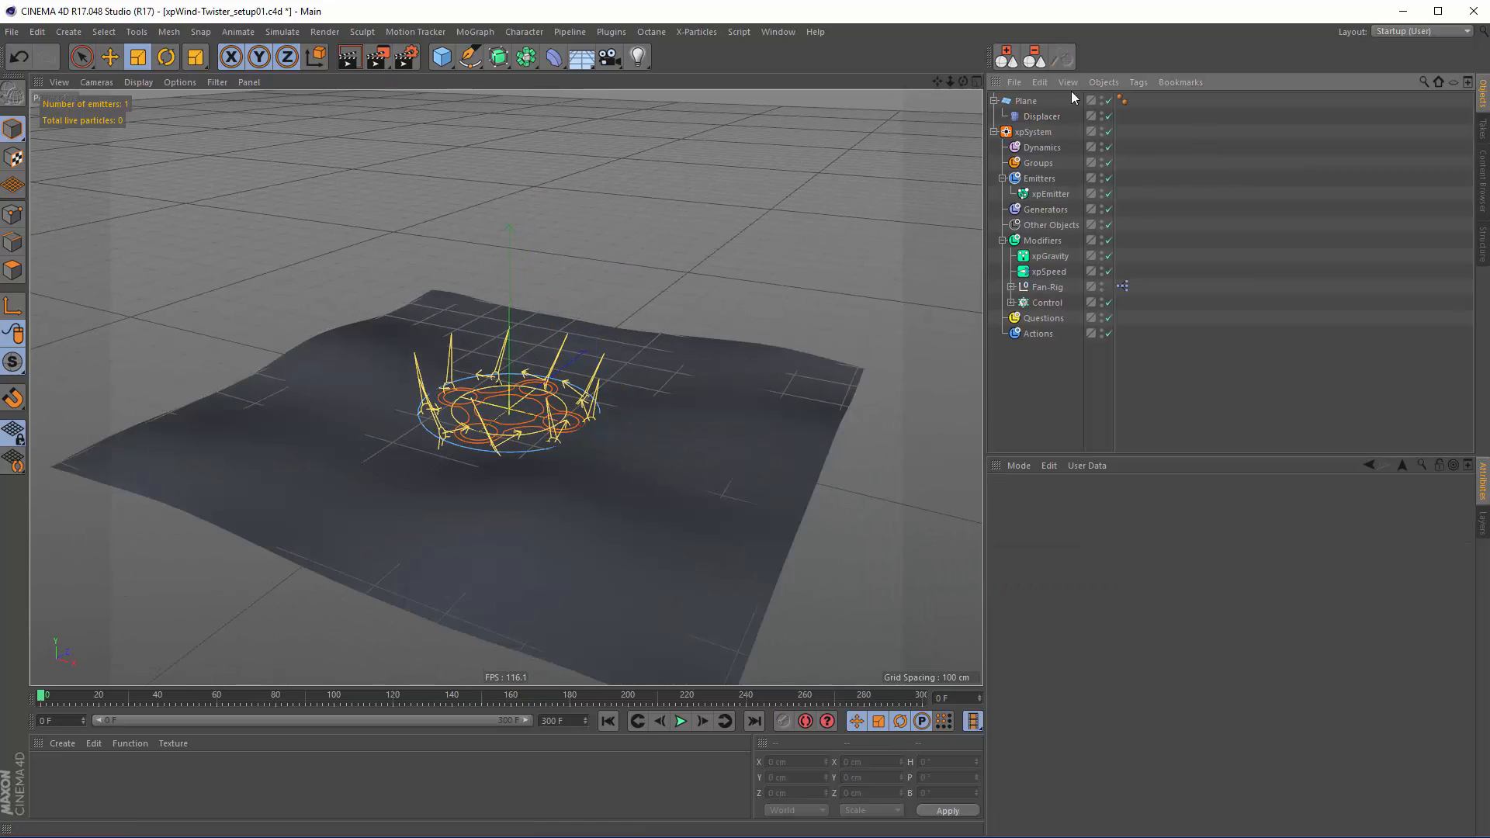
Delete the existing xpEmitter and create a new X-Particles emitter
{"action": "left_click", "coordinate": [1049, 195]}
{"action": "key", "text": "Delete"}
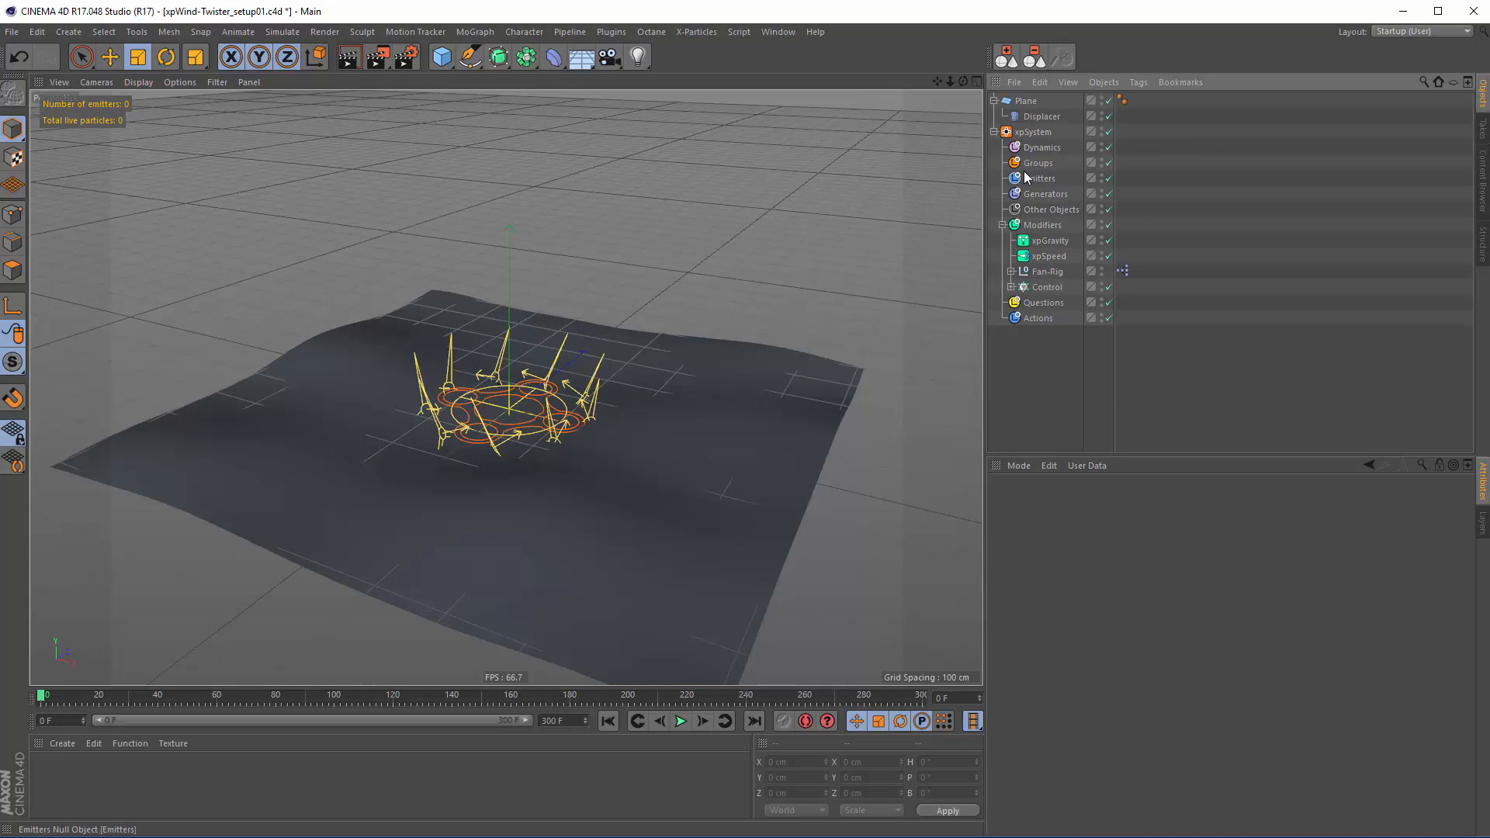
{"action": "left_click", "coordinate": [698, 32]}
{"action": "left_click", "coordinate": [711, 200]}
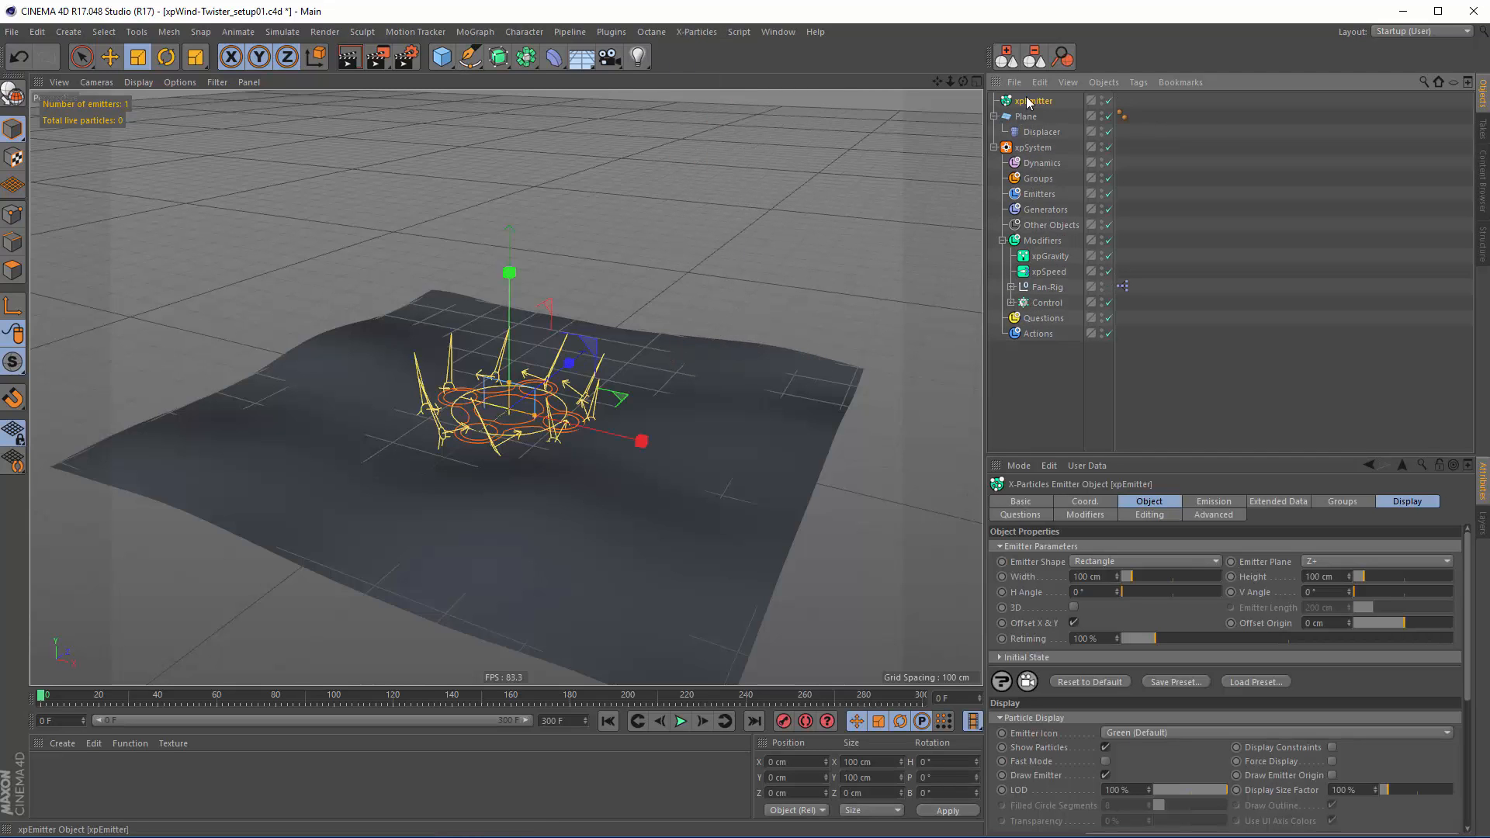
Set the new emitter's shape to Object with the Plane as its source, emitting from Polygon Area
{"action": "left_click", "coordinate": [1147, 503]}
{"action": "left_click", "coordinate": [1091, 562]}
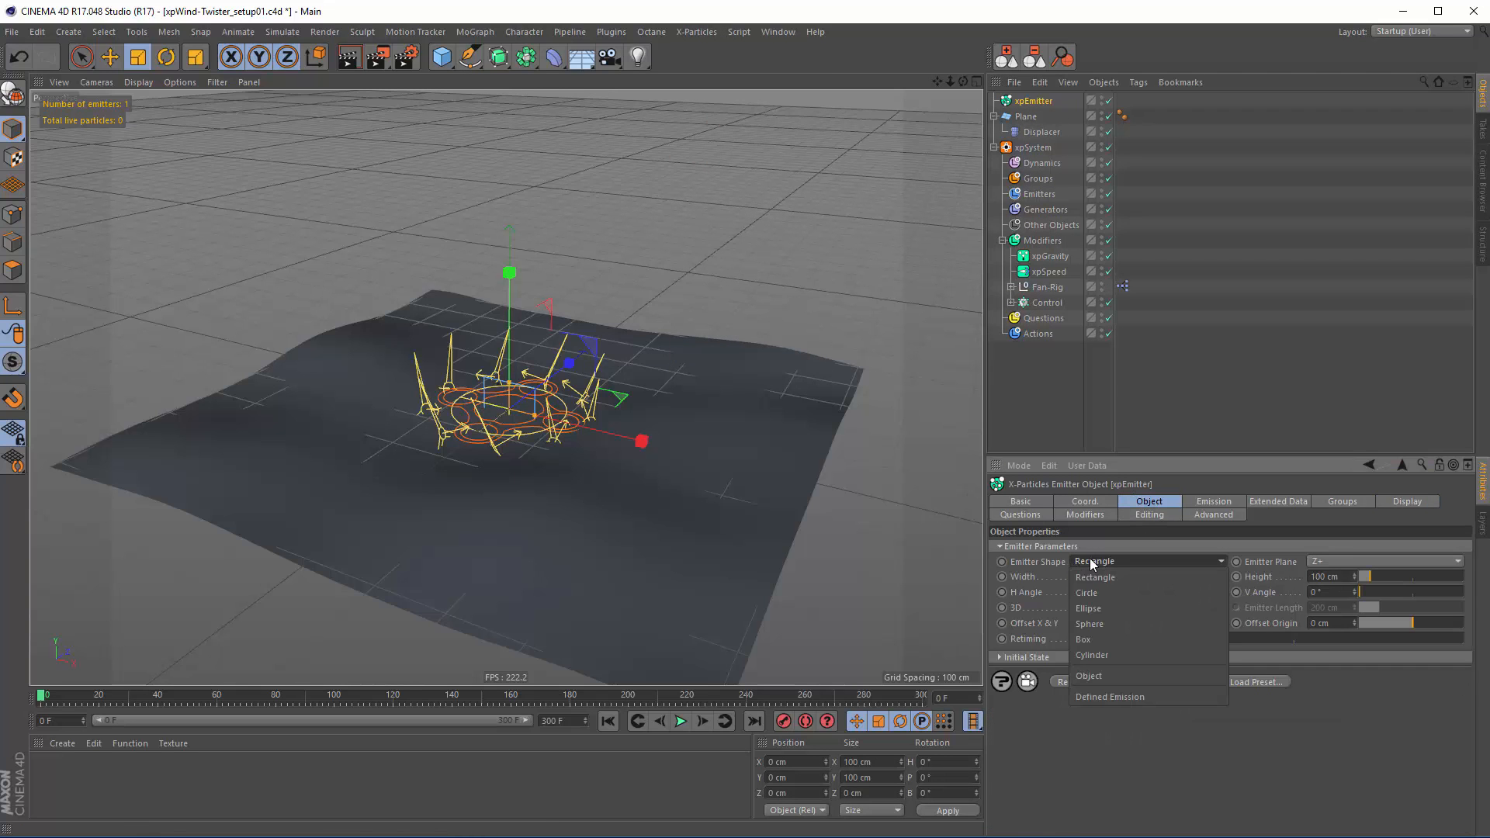
{"action": "left_click", "coordinate": [1089, 676]}
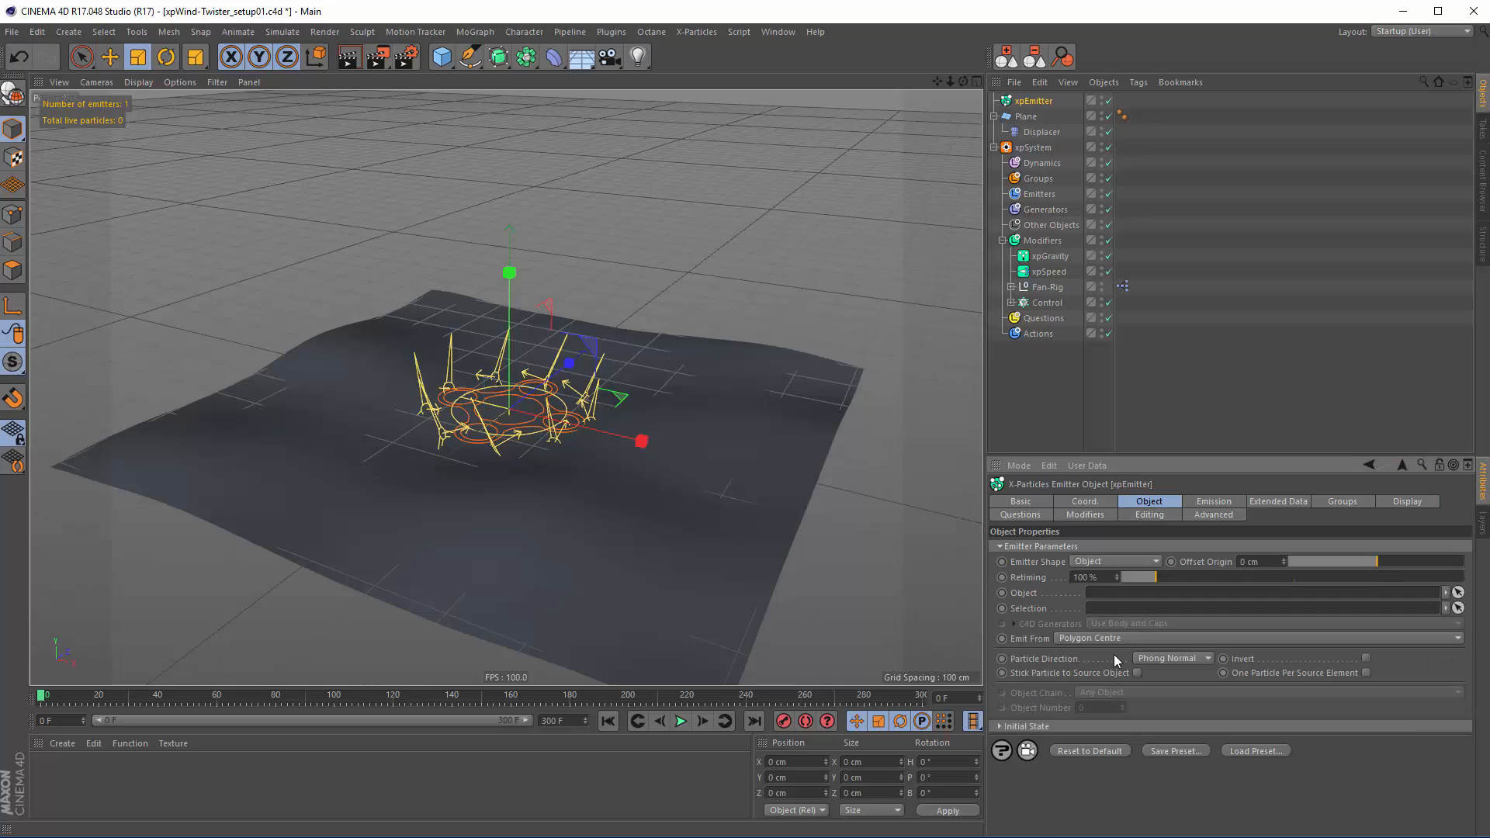
{"action": "left_click_drag", "start_coordinate": [1026, 116], "coordinate": [1109, 325]}
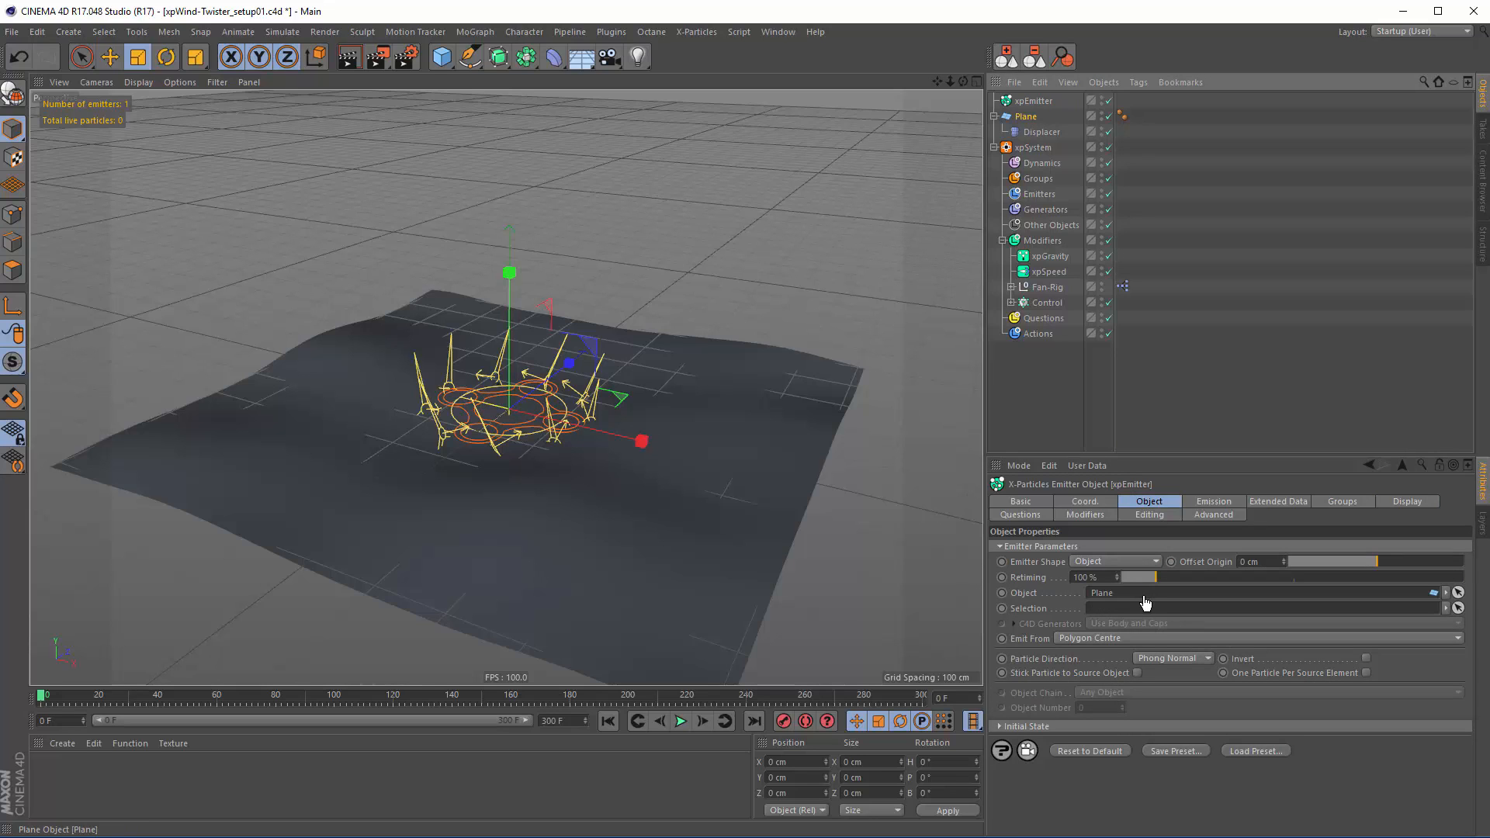
{"action": "left_click_drag", "start_coordinate": [1146, 602], "coordinate": [1149, 602]}
{"action": "left_click", "coordinate": [1088, 637]}
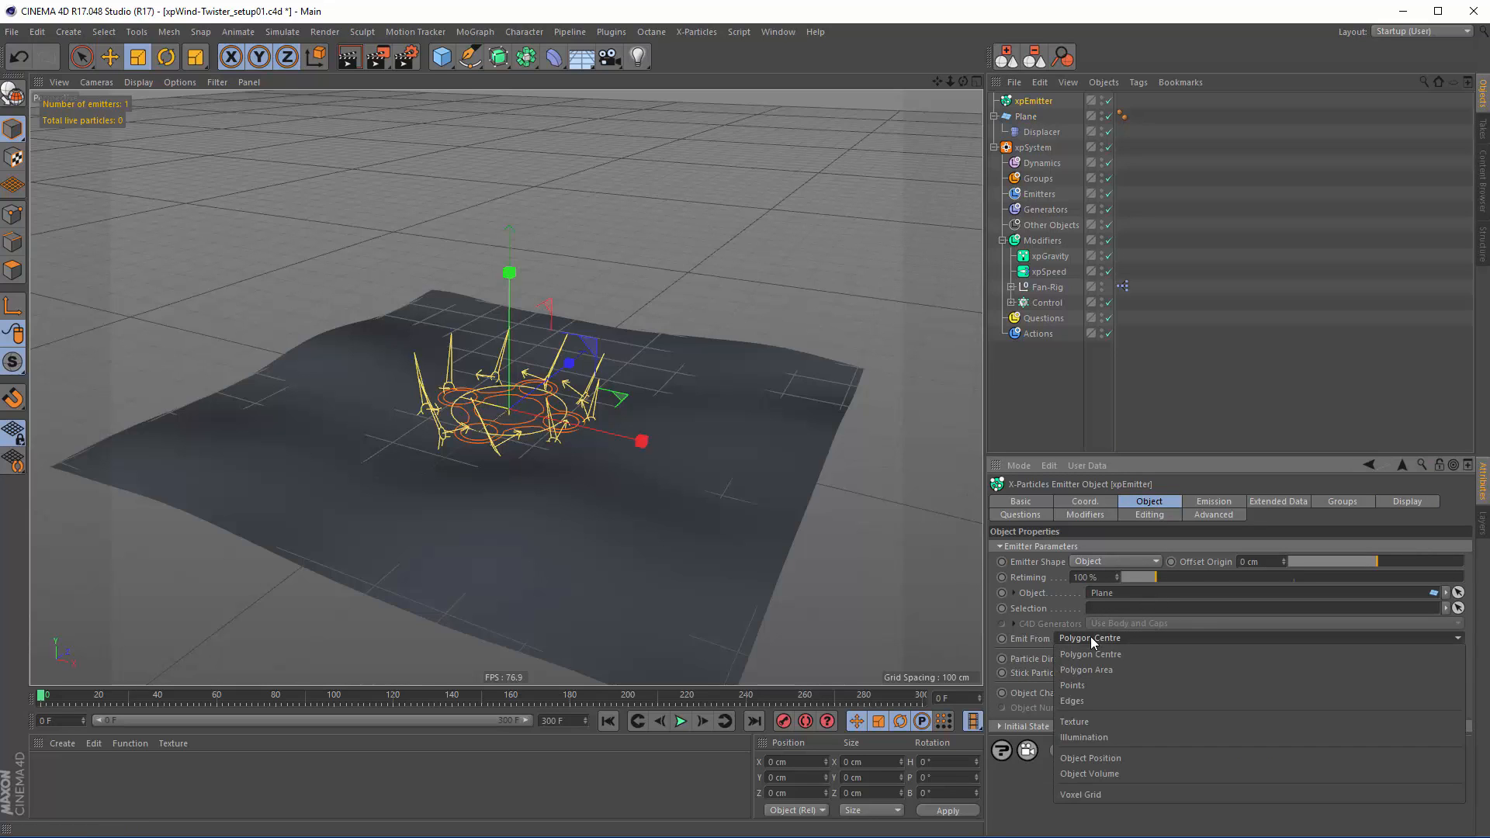
{"action": "left_click", "coordinate": [1094, 669]}
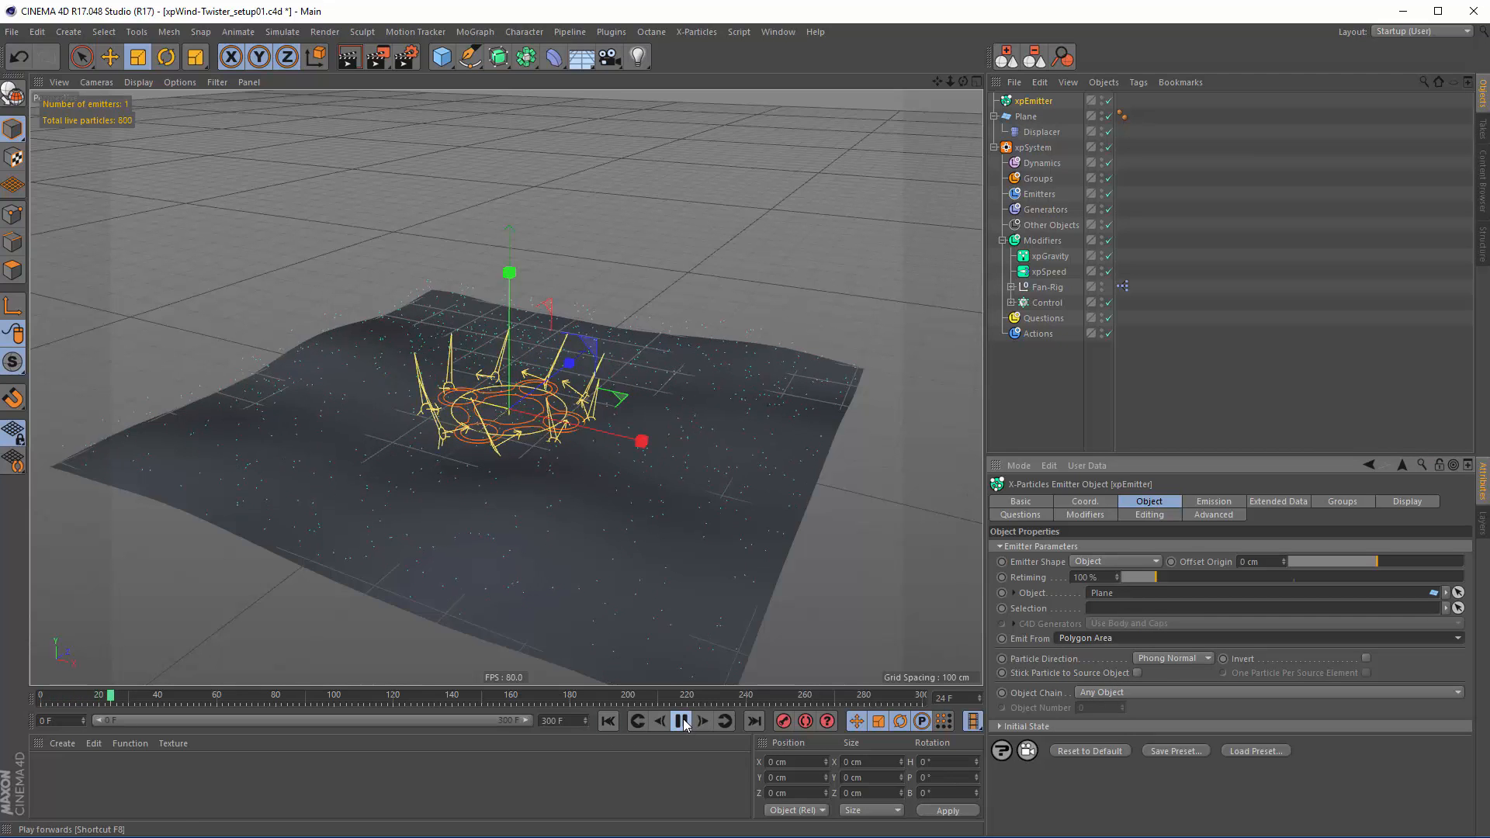
Set the emitter's particle speed to 0 cm and its editor display to Circle
{"action": "left_click", "coordinate": [1212, 503]}
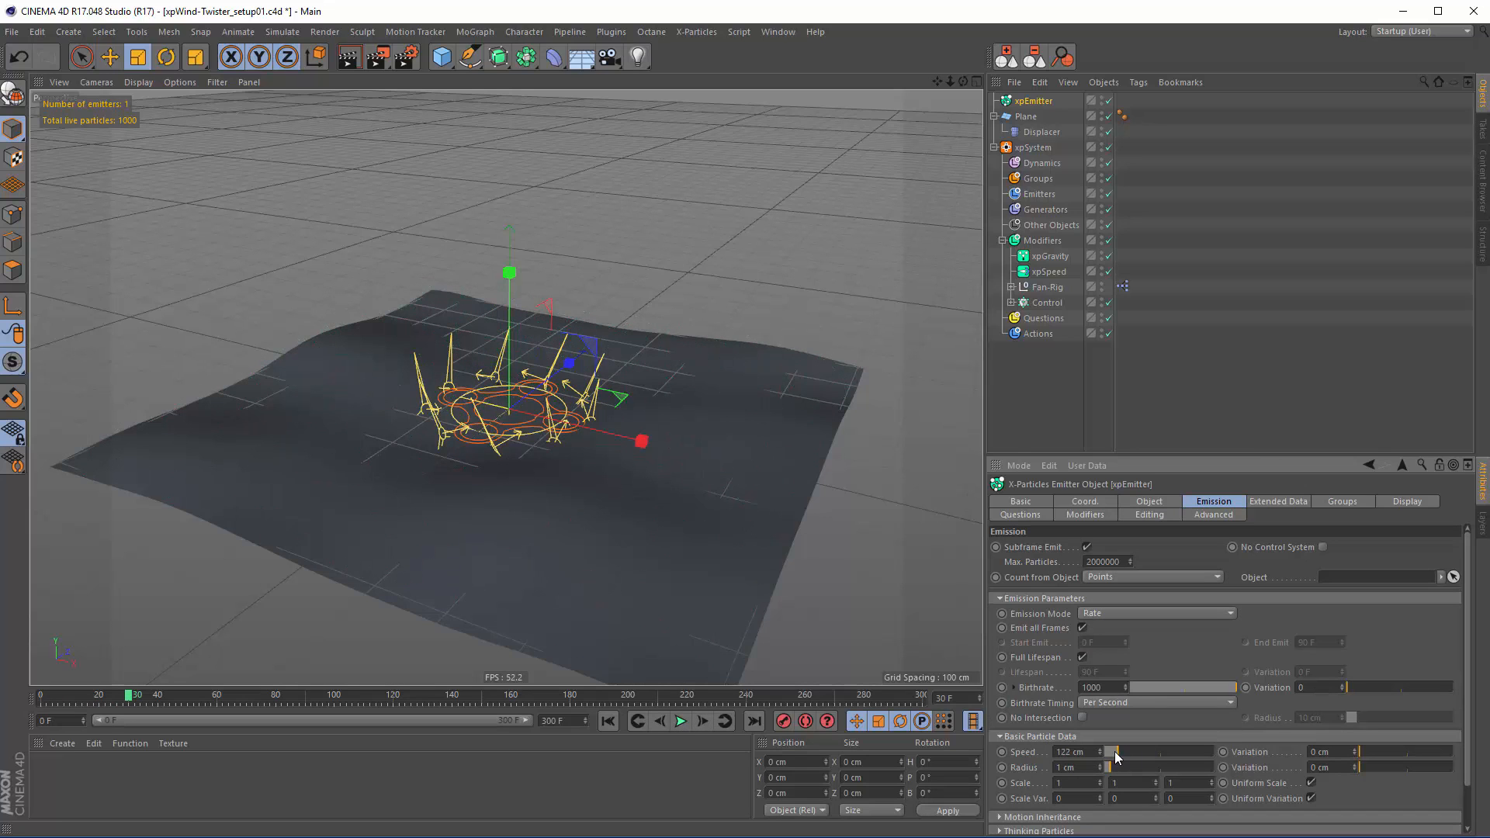
{"action": "left_click_drag", "start_coordinate": [1115, 751], "coordinate": [1083, 756]}
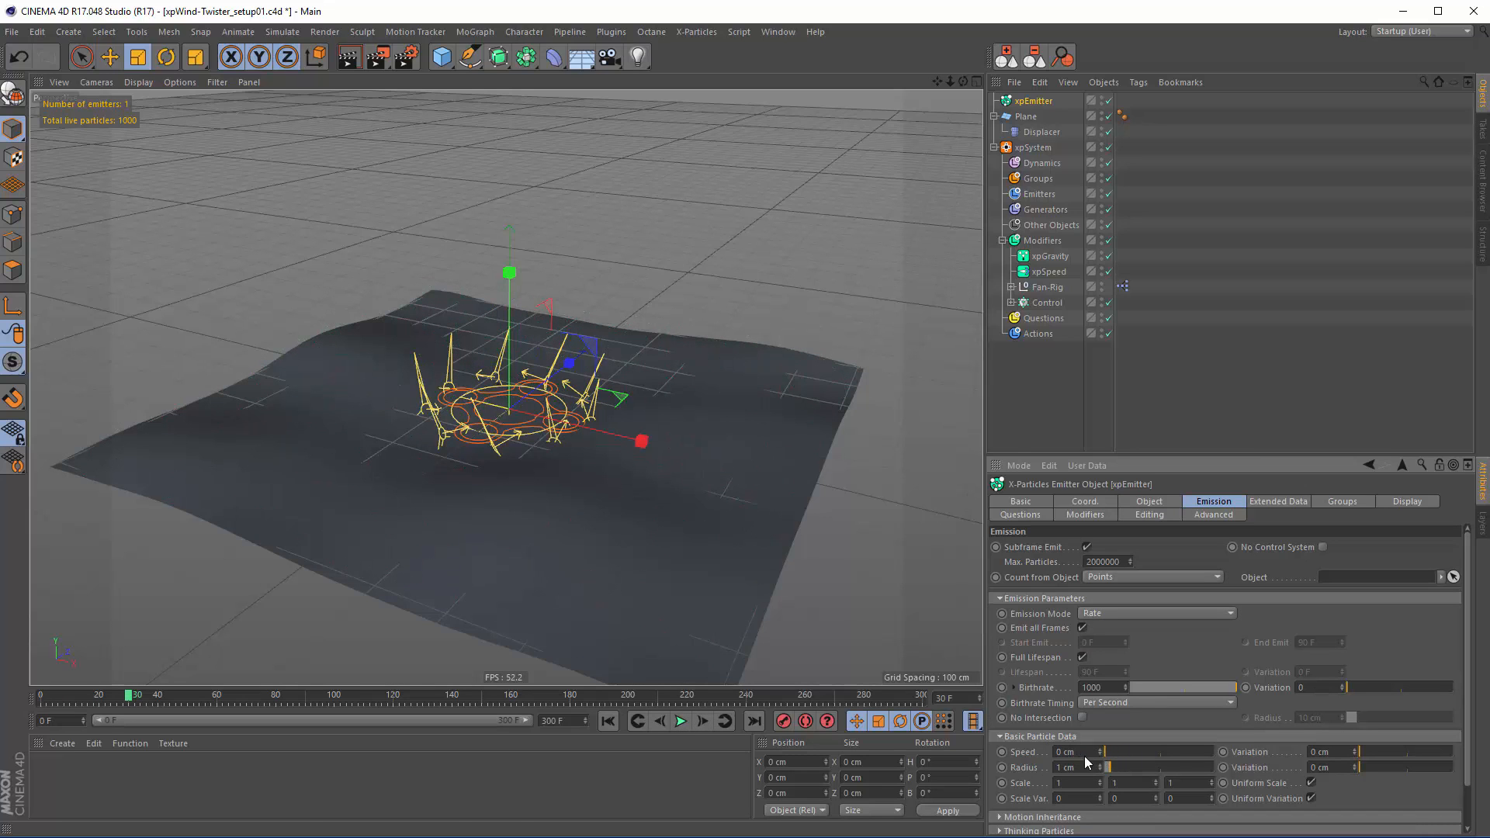
{"action": "left_click", "coordinate": [1393, 502]}
{"action": "left_click", "coordinate": [1105, 666]}
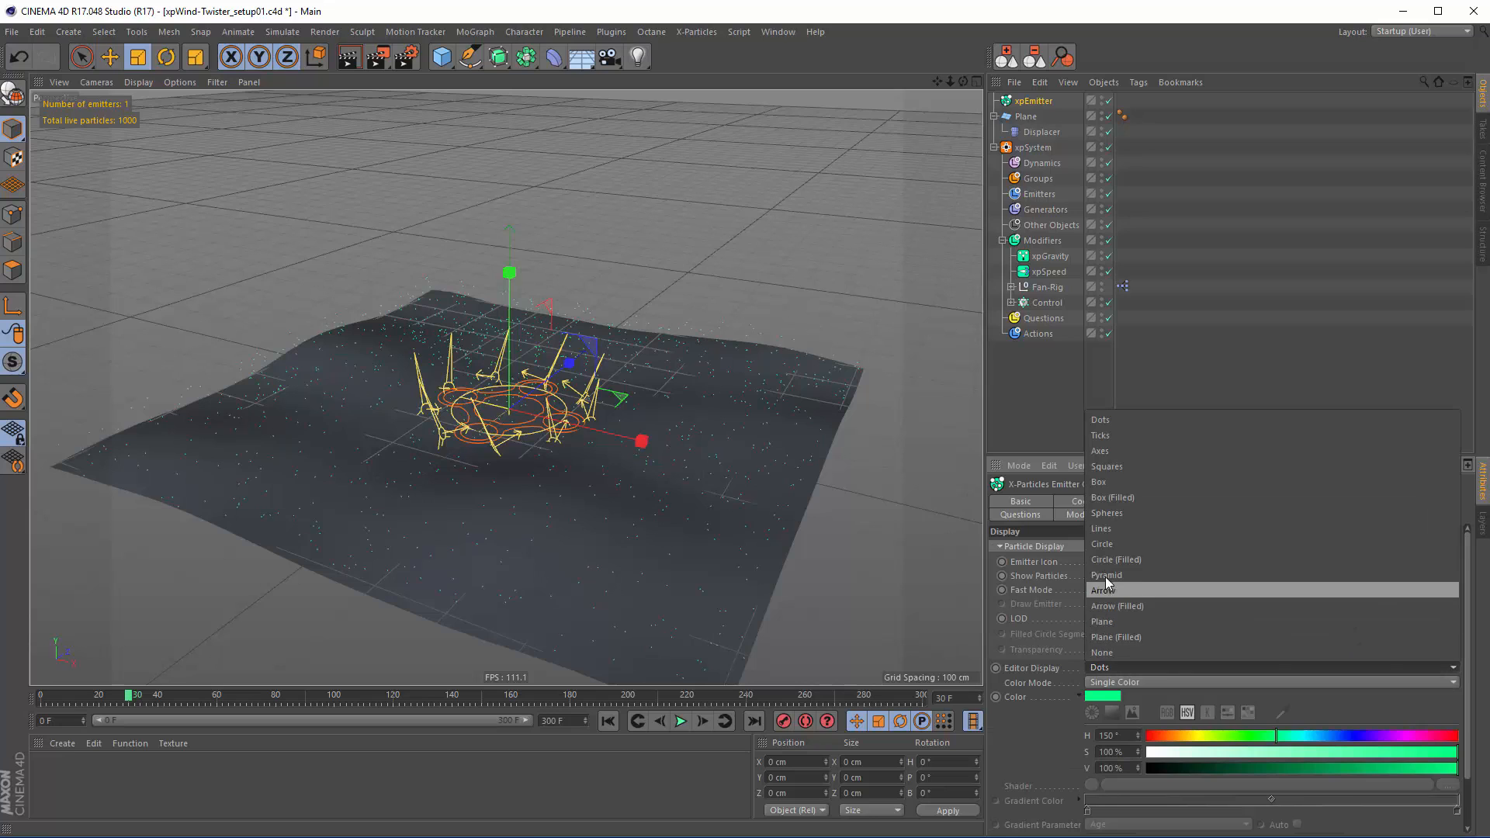
{"action": "left_click", "coordinate": [1118, 552]}
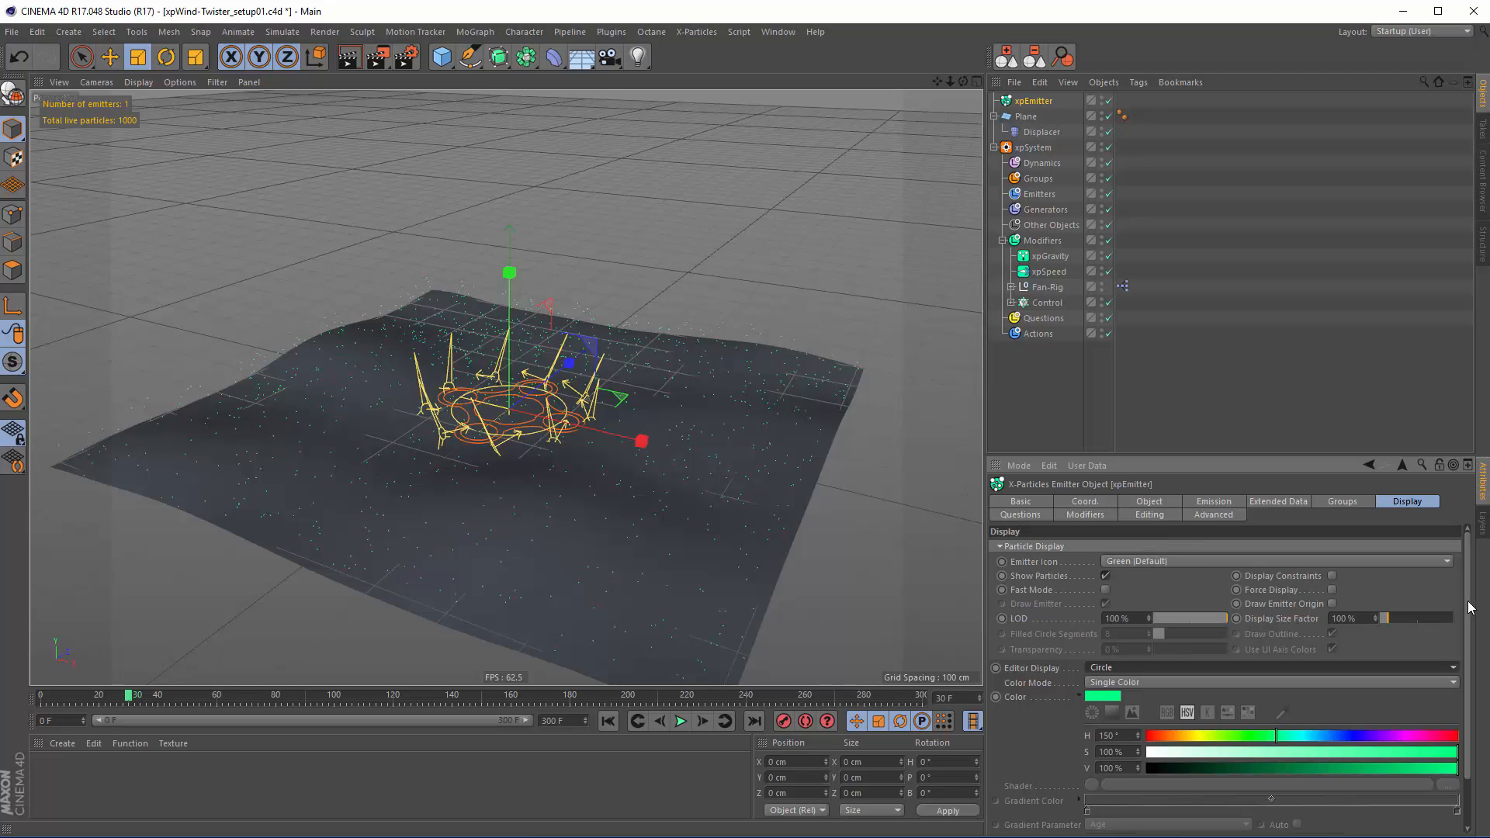
Set the particle color mode to Gradient (Random), with a gradient running from mid grey to a near-white grey
{"action": "scroll", "coordinate": [1153, 749], "scroll_direction": "down", "scroll_amount": 3}
{"action": "left_click", "coordinate": [1135, 627]}
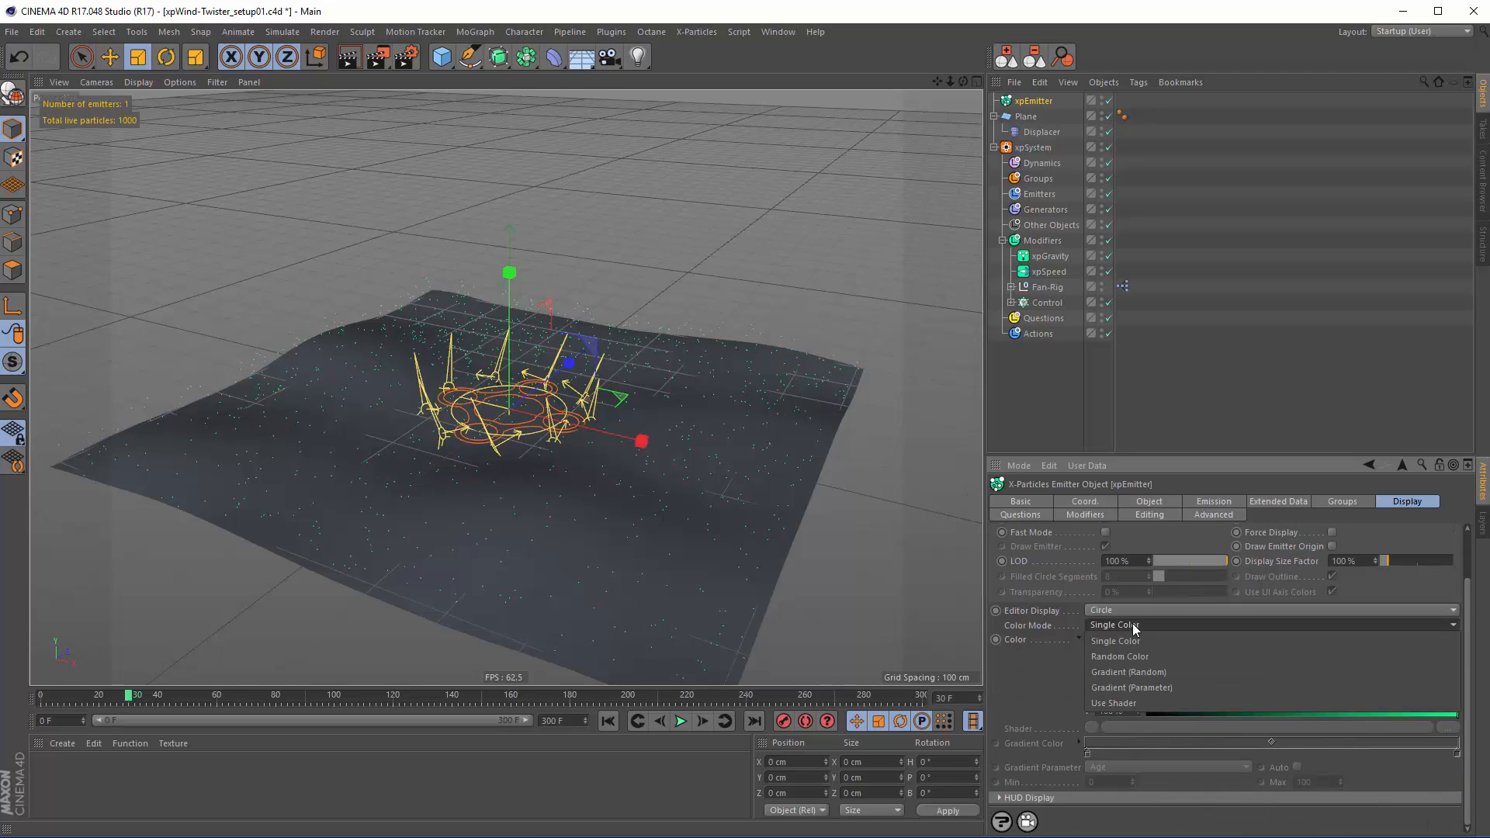
{"action": "left_click", "coordinate": [1133, 674]}
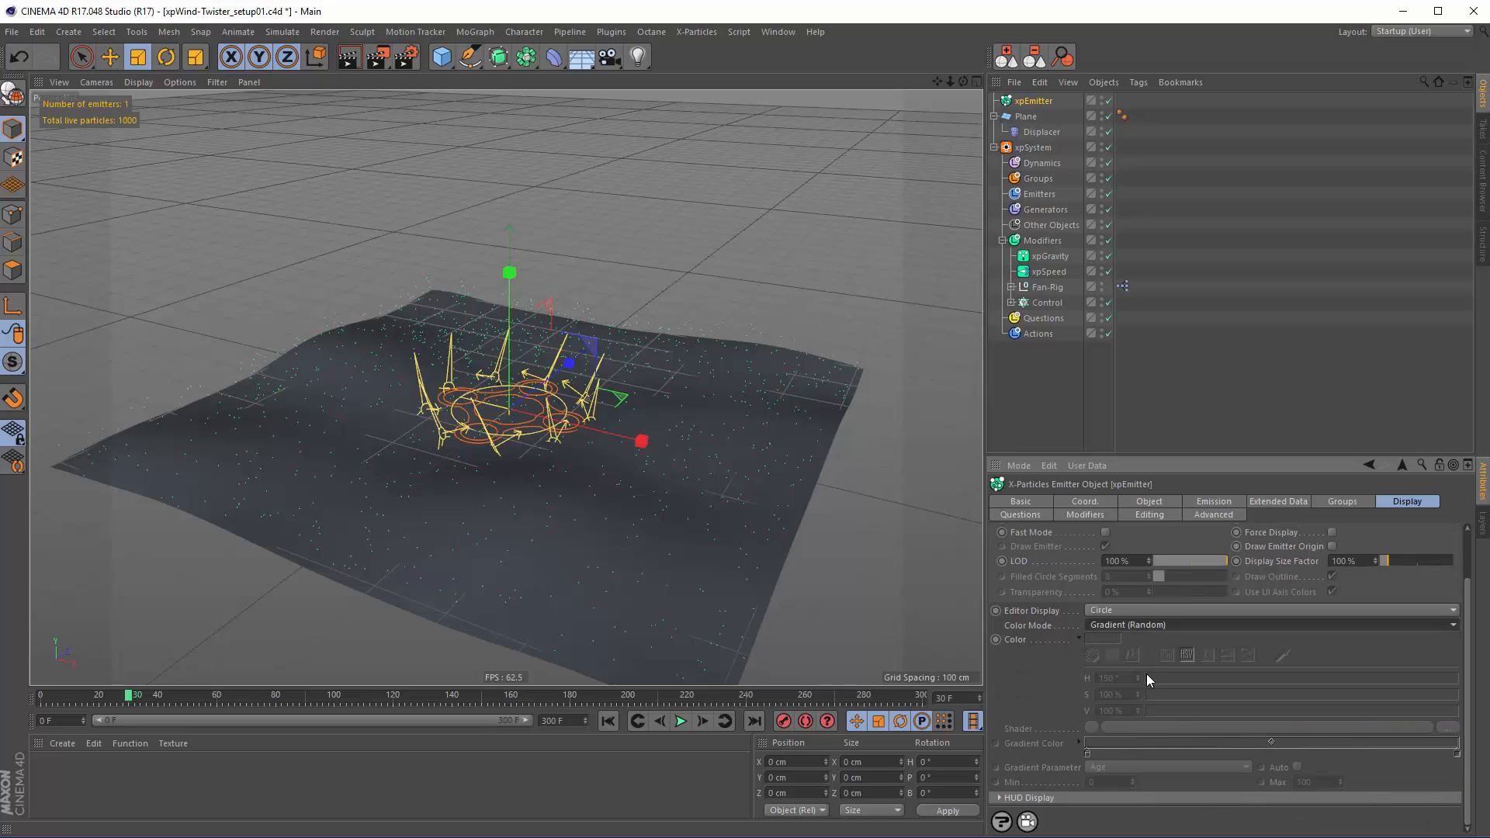
{"action": "double_click", "coordinate": [1086, 754]}
{"action": "mouse_move", "coordinate": [1138, 773]}
{"action": "left_mouse_down"}
{"action": "mouse_move", "coordinate": [1042, 773]}
{"action": "mouse_move", "coordinate": [1123, 787]}
{"action": "left_mouse_up"}
{"action": "left_click", "coordinate": [1056, 811]}
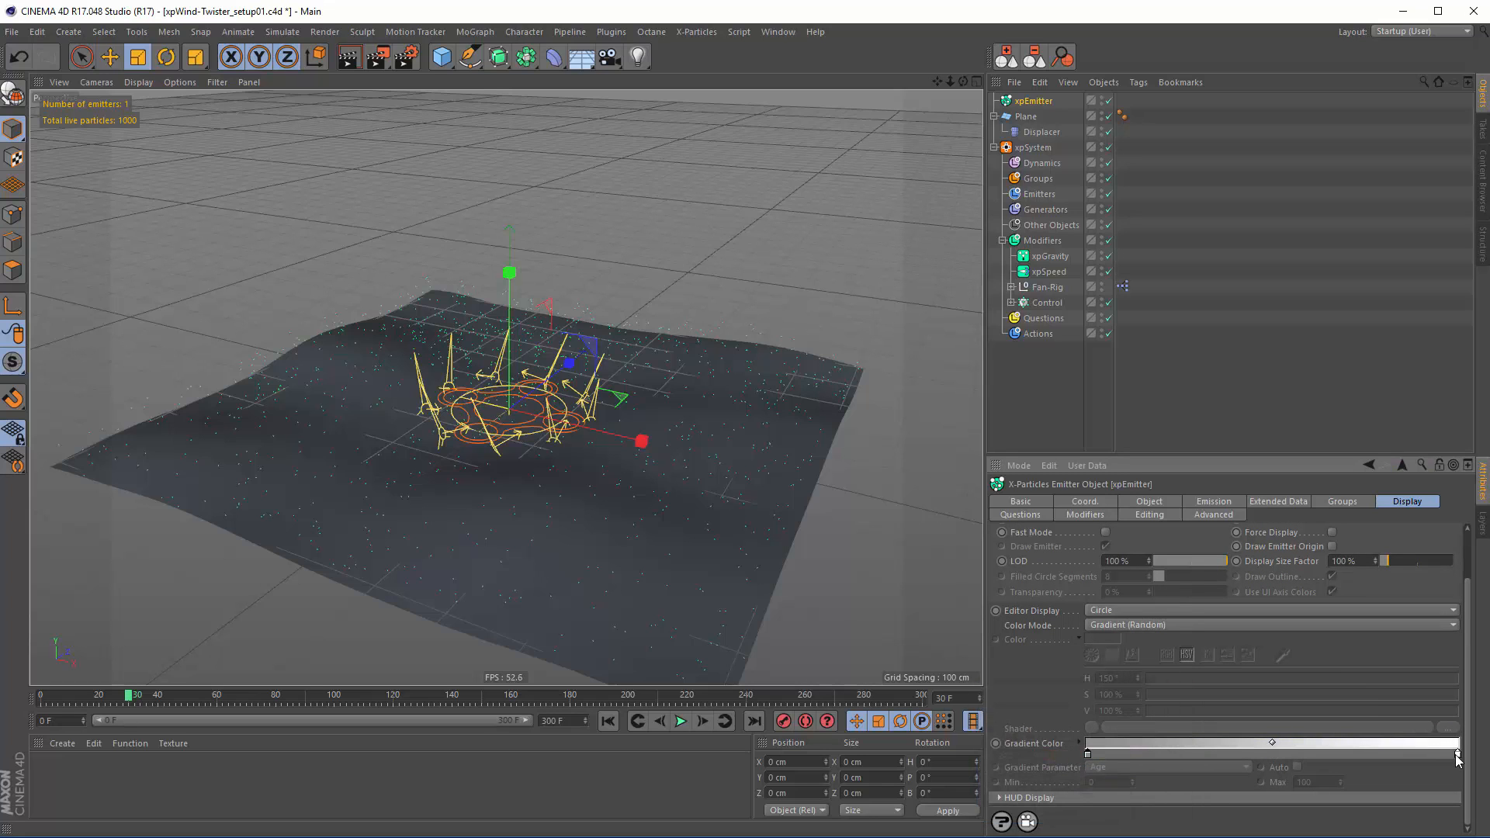
{"action": "double_click", "coordinate": [1459, 753]}
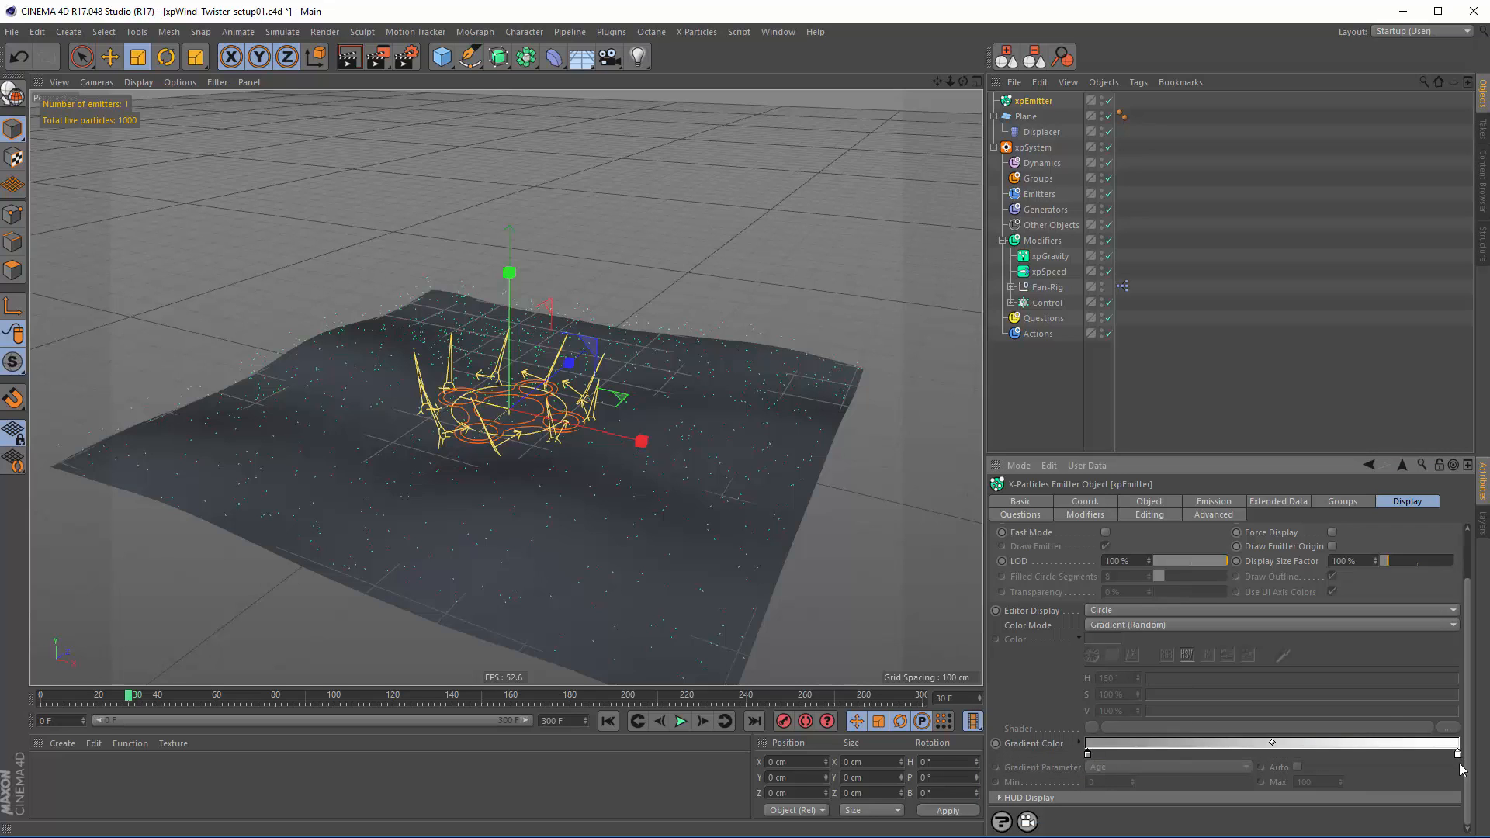
{"action": "left_click_drag", "start_coordinate": [1435, 698], "coordinate": [1166, 619]}
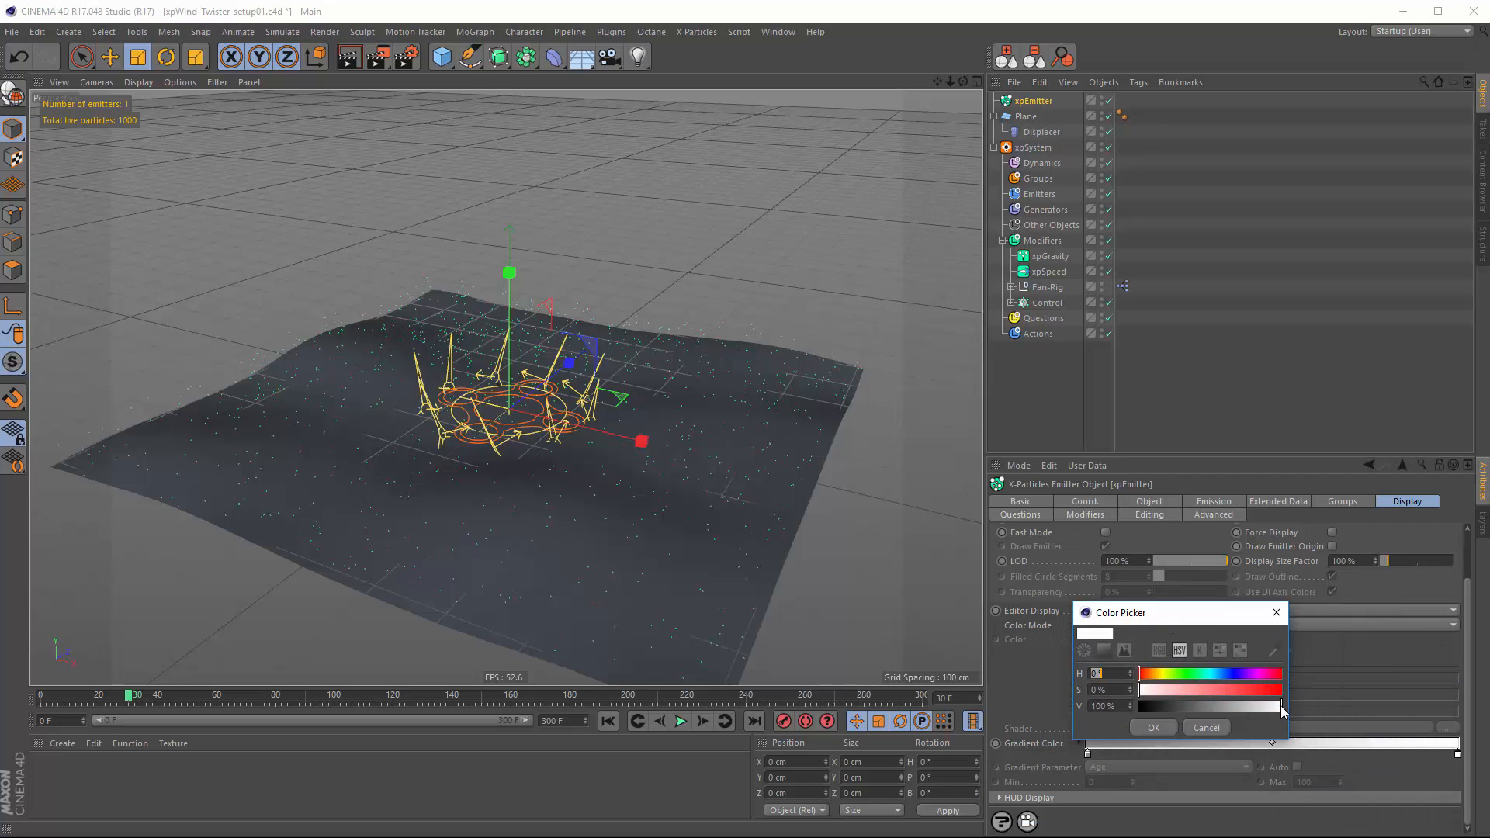
{"action": "left_click", "coordinate": [1152, 727]}
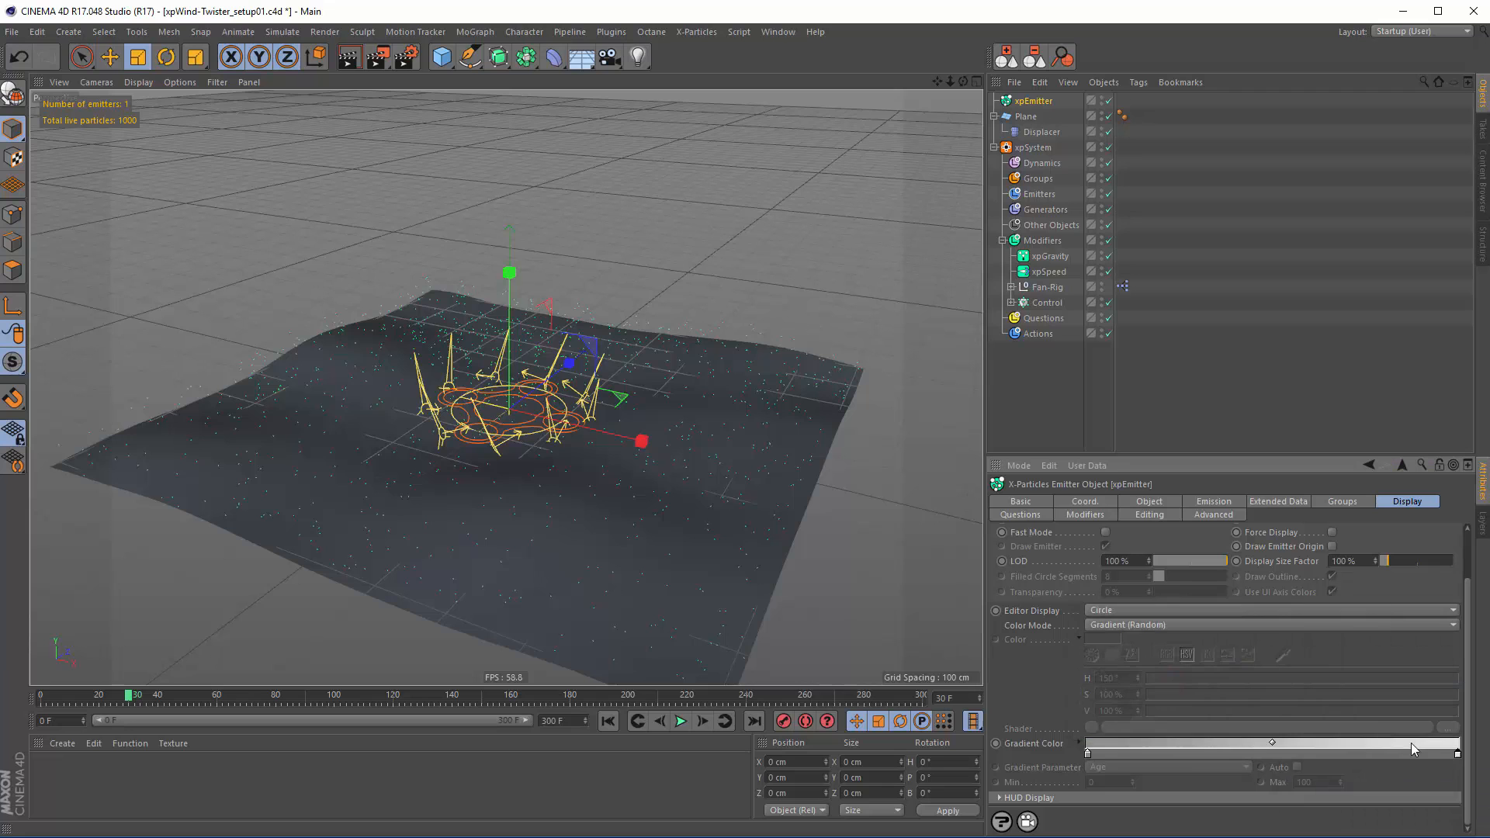
Play the simulation from the start to check the particles emitted from the Plane, then pause it
{"action": "left_click", "coordinate": [605, 722]}
{"action": "left_click", "coordinate": [683, 724]}
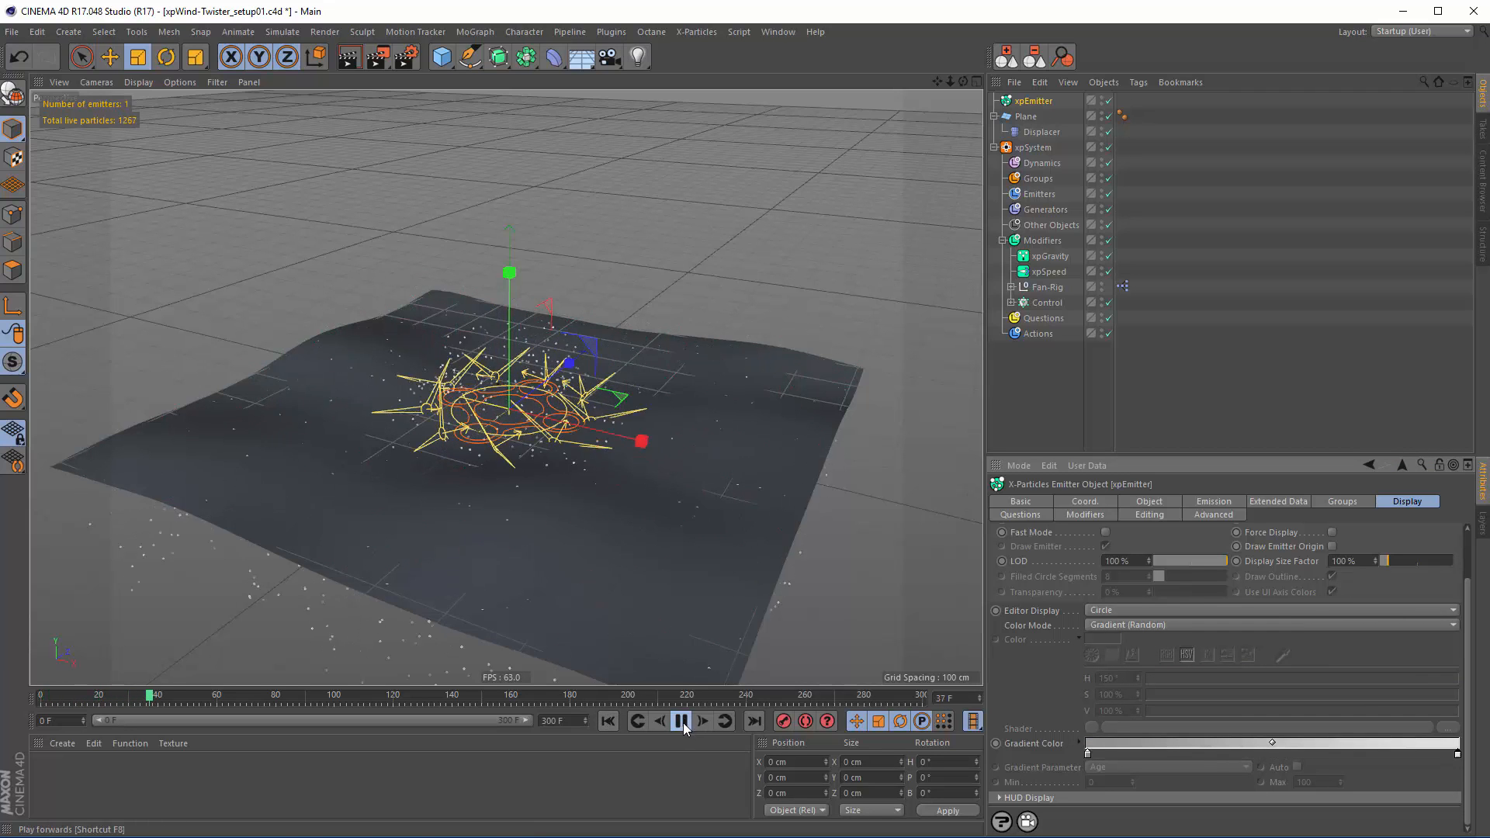
{"action": "left_click", "coordinate": [682, 721]}
Add an xpCollider tag to the Plane and set its Bounce to 0%
{"action": "right_click", "coordinate": [1035, 96]}
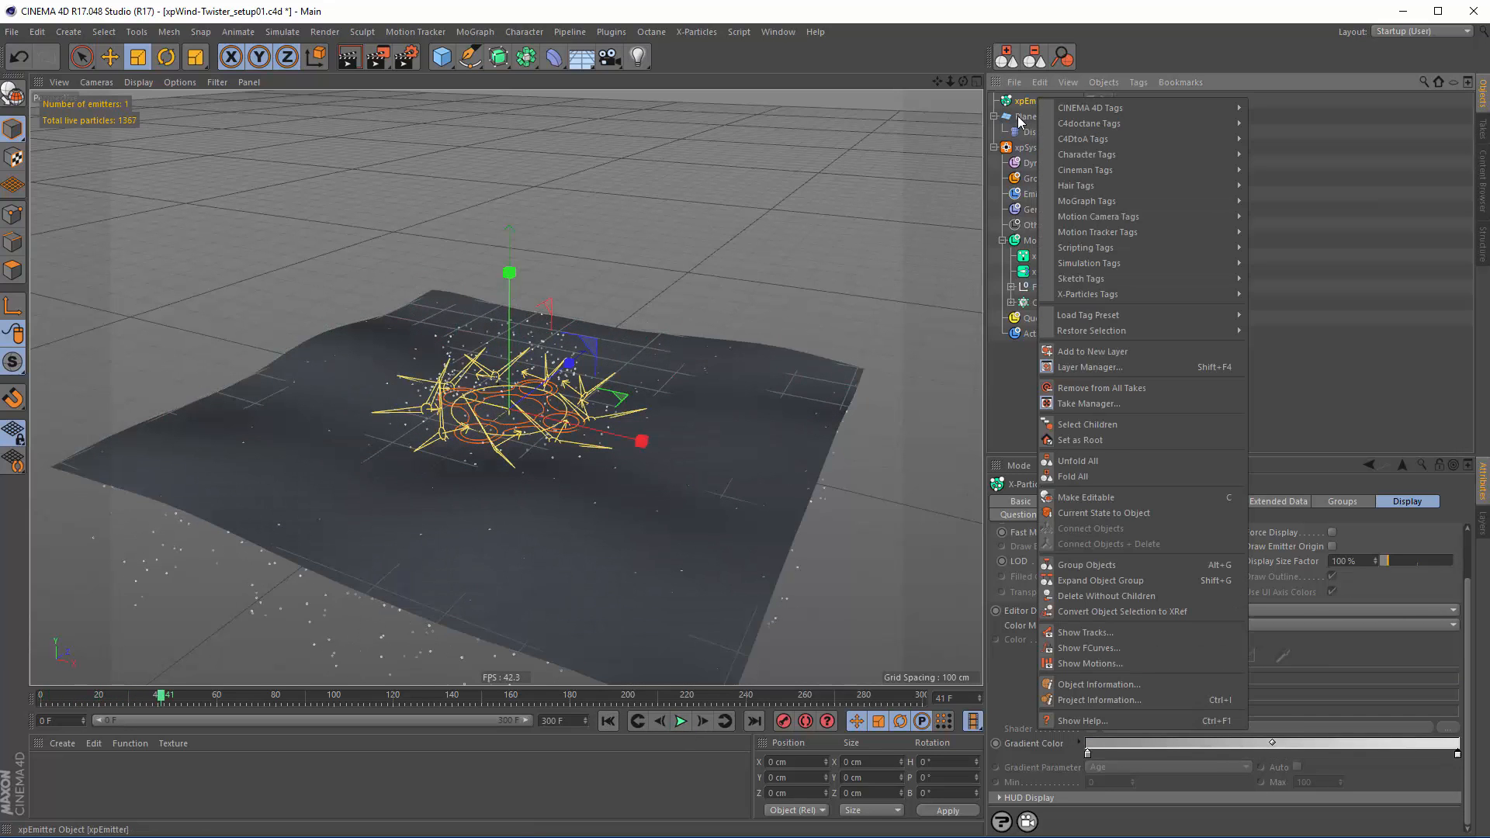
{"action": "left_click", "coordinate": [1019, 115]}
{"action": "left_click", "coordinate": [1025, 117]}
{"action": "right_click", "coordinate": [1014, 119]}
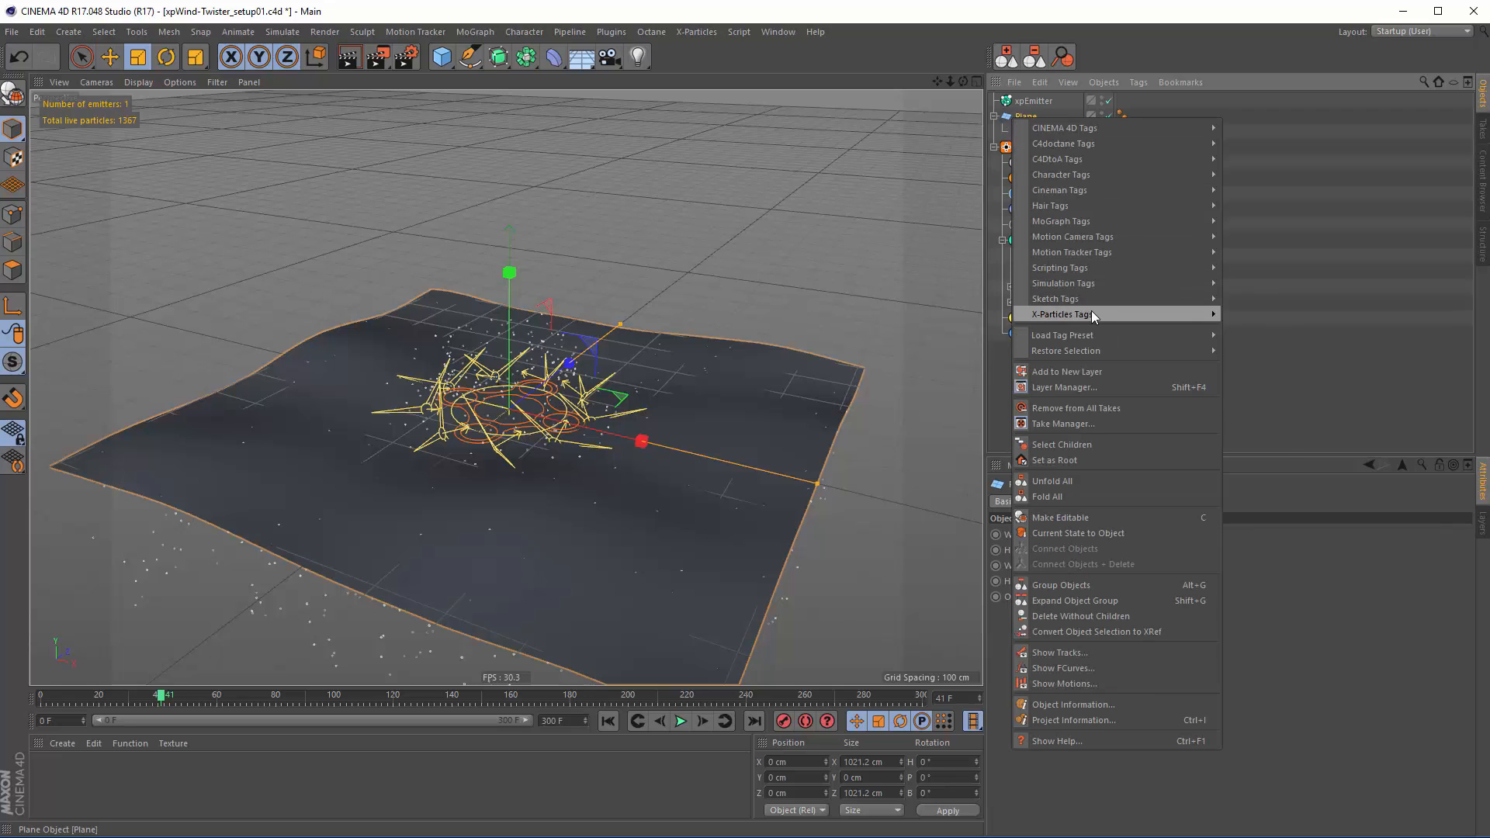
{"action": "mouse_move", "coordinate": [1149, 314]}
{"action": "left_click", "coordinate": [1241, 330]}
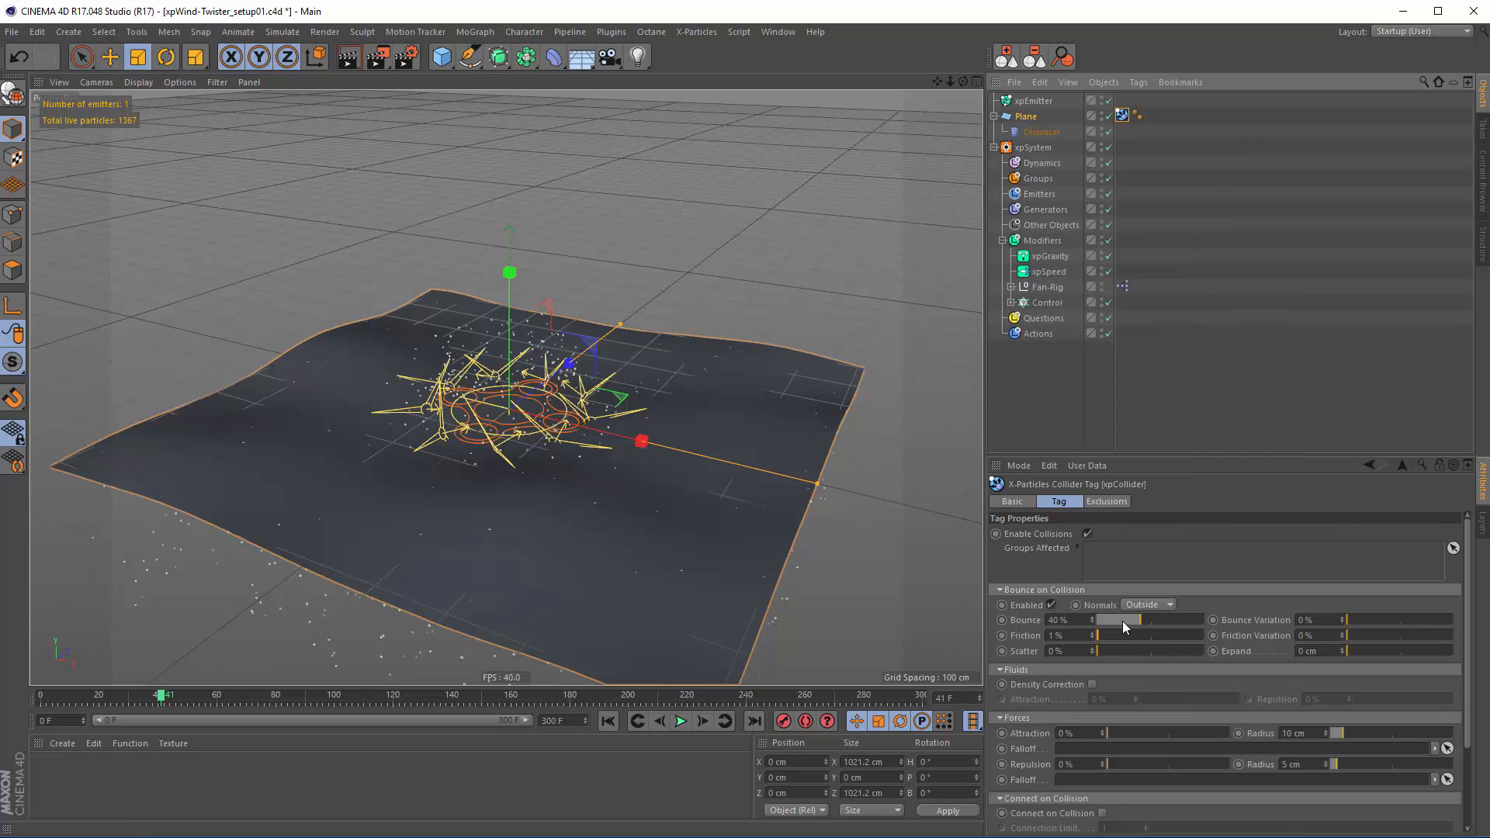
{"action": "left_click_drag", "start_coordinate": [1123, 628], "coordinate": [1099, 630]}
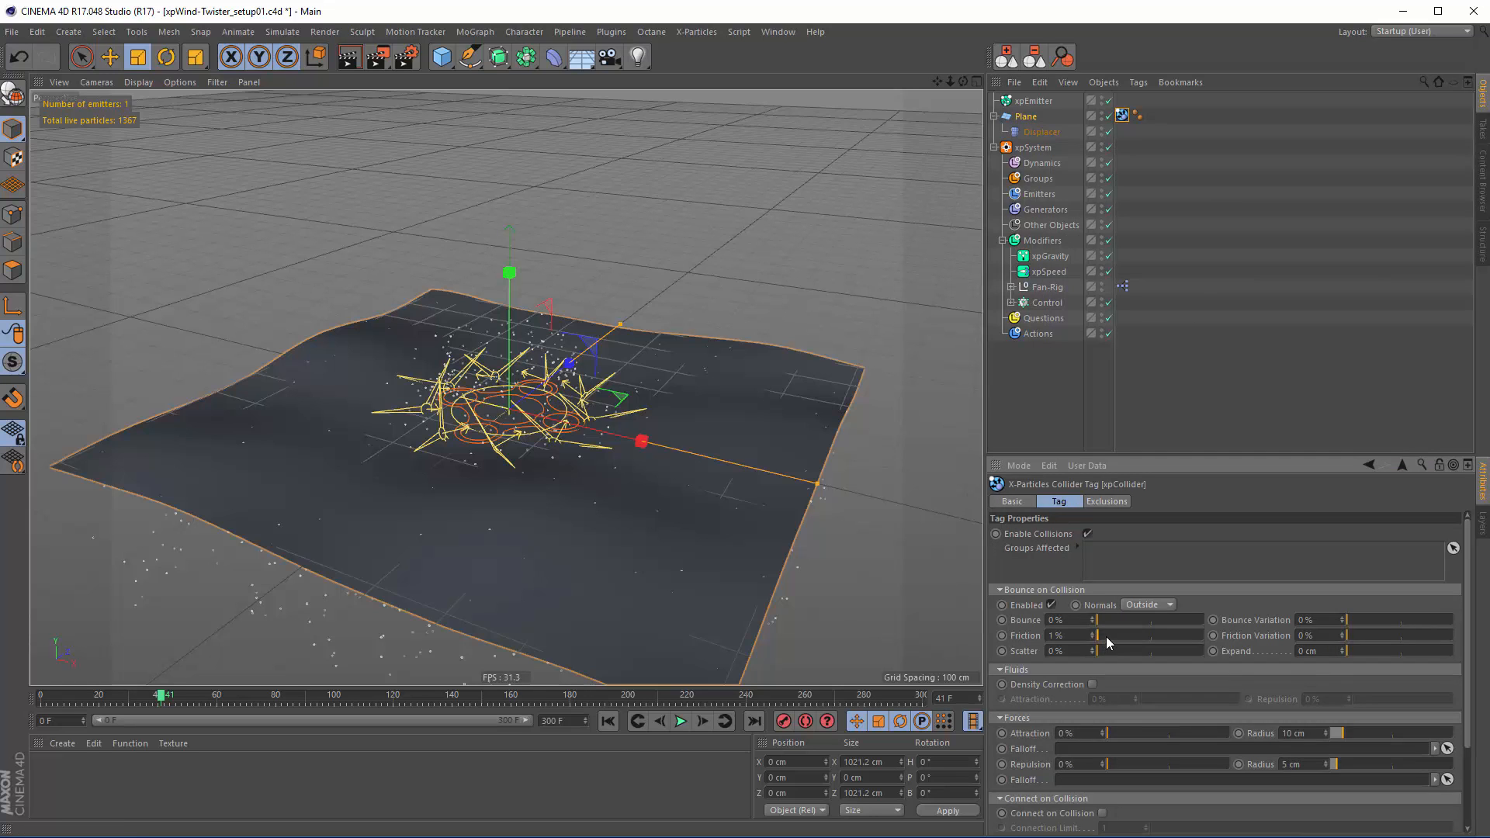
Set the Plane collider tag's Friction to 55% and replay the simulation from the start to check it
{"action": "left_click_drag", "start_coordinate": [1157, 637], "coordinate": [1157, 638]}
{"action": "left_click", "coordinate": [609, 722]}
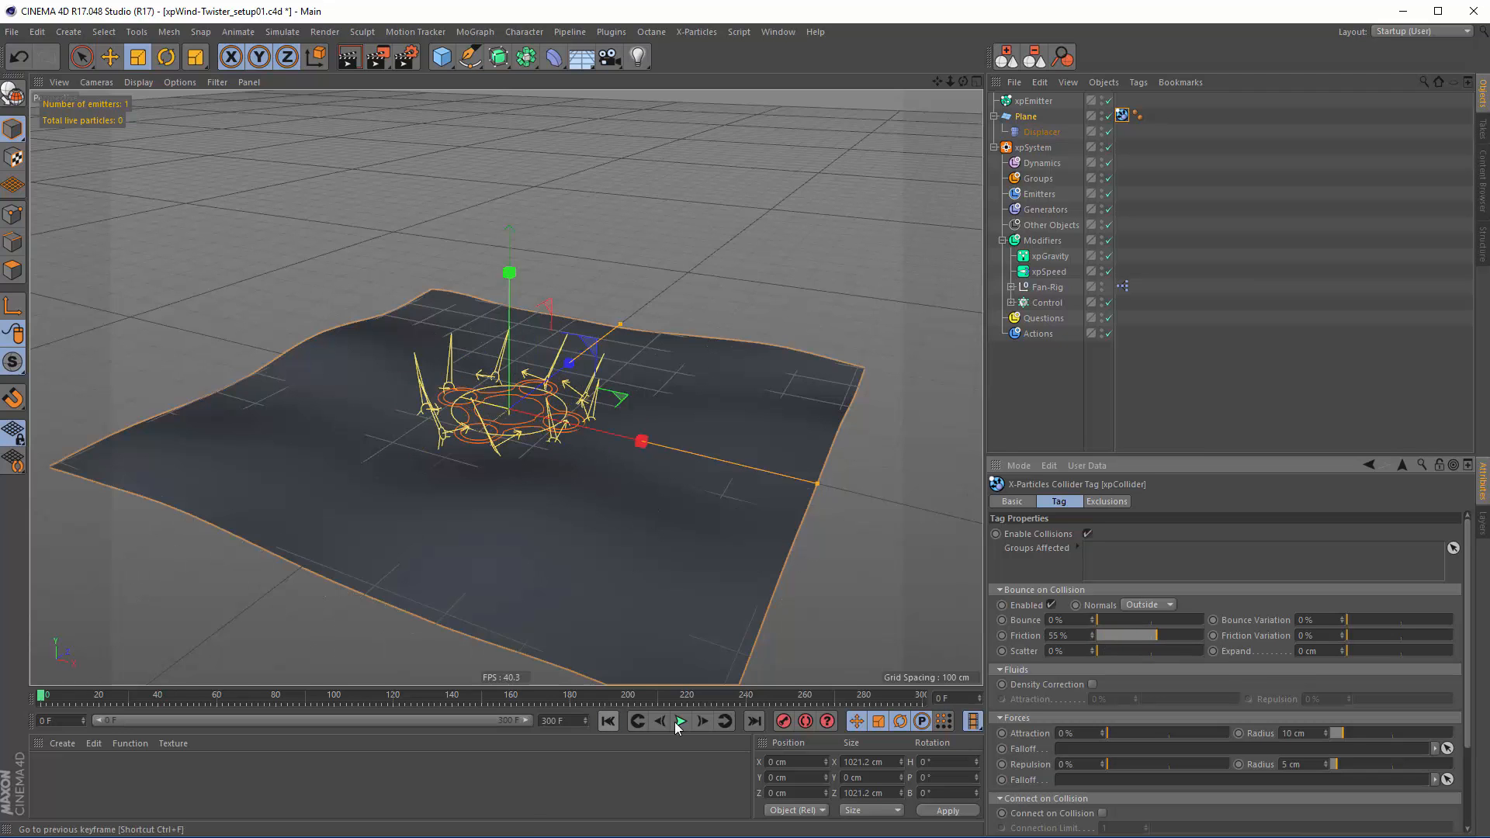
{"action": "left_click", "coordinate": [681, 722]}
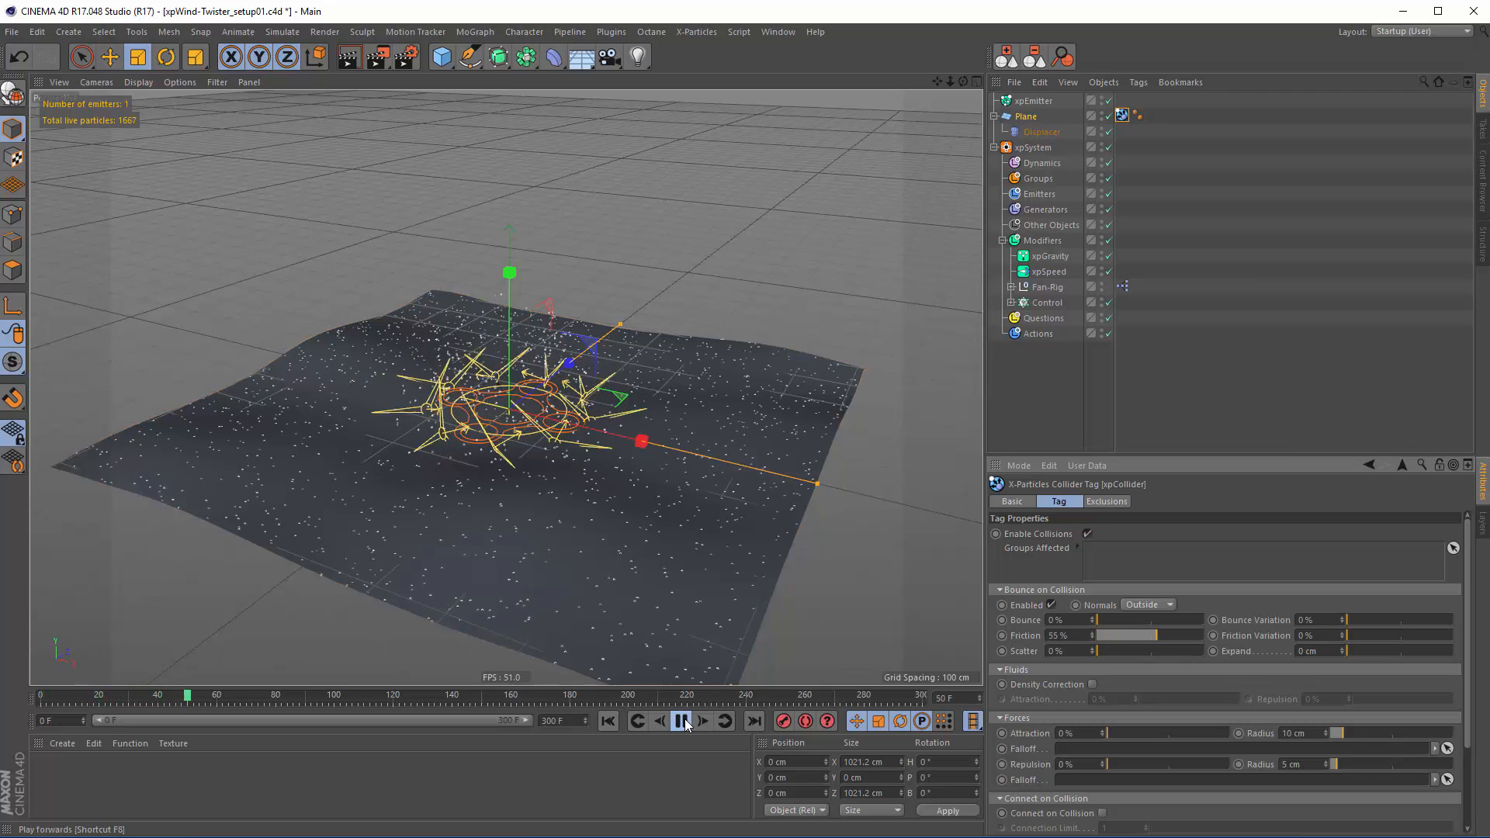
{"action": "left_click", "coordinate": [682, 722]}
{"action": "left_click_drag", "start_coordinate": [618, 515], "coordinate": [578, 541], "text": "alt"}
Switch the xpEmitter's Emission Mode to Shot and play the simulation from the start to check it
{"action": "left_click", "coordinate": [1040, 116]}
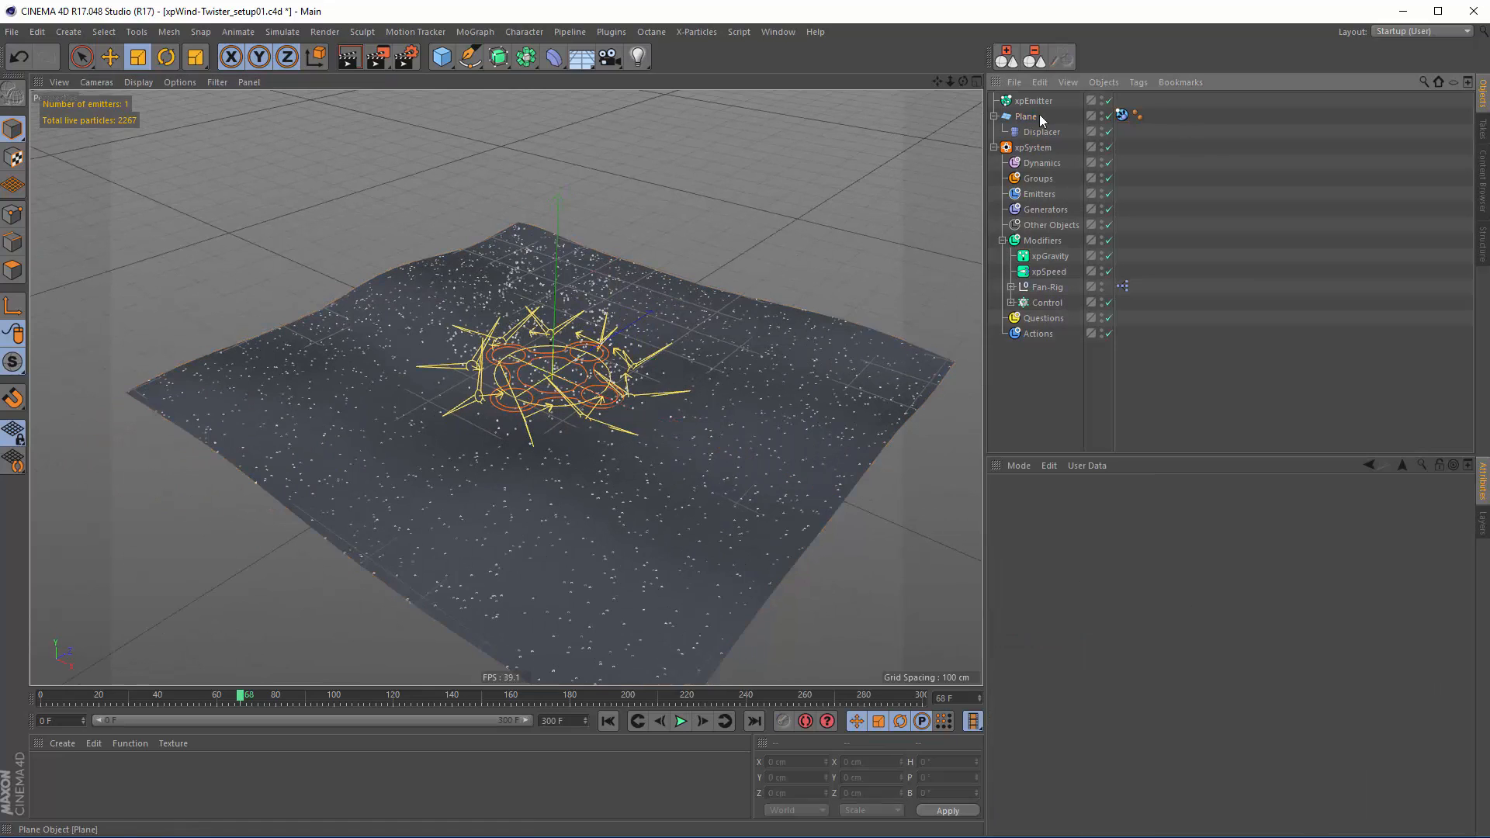
{"action": "left_click", "coordinate": [1034, 101]}
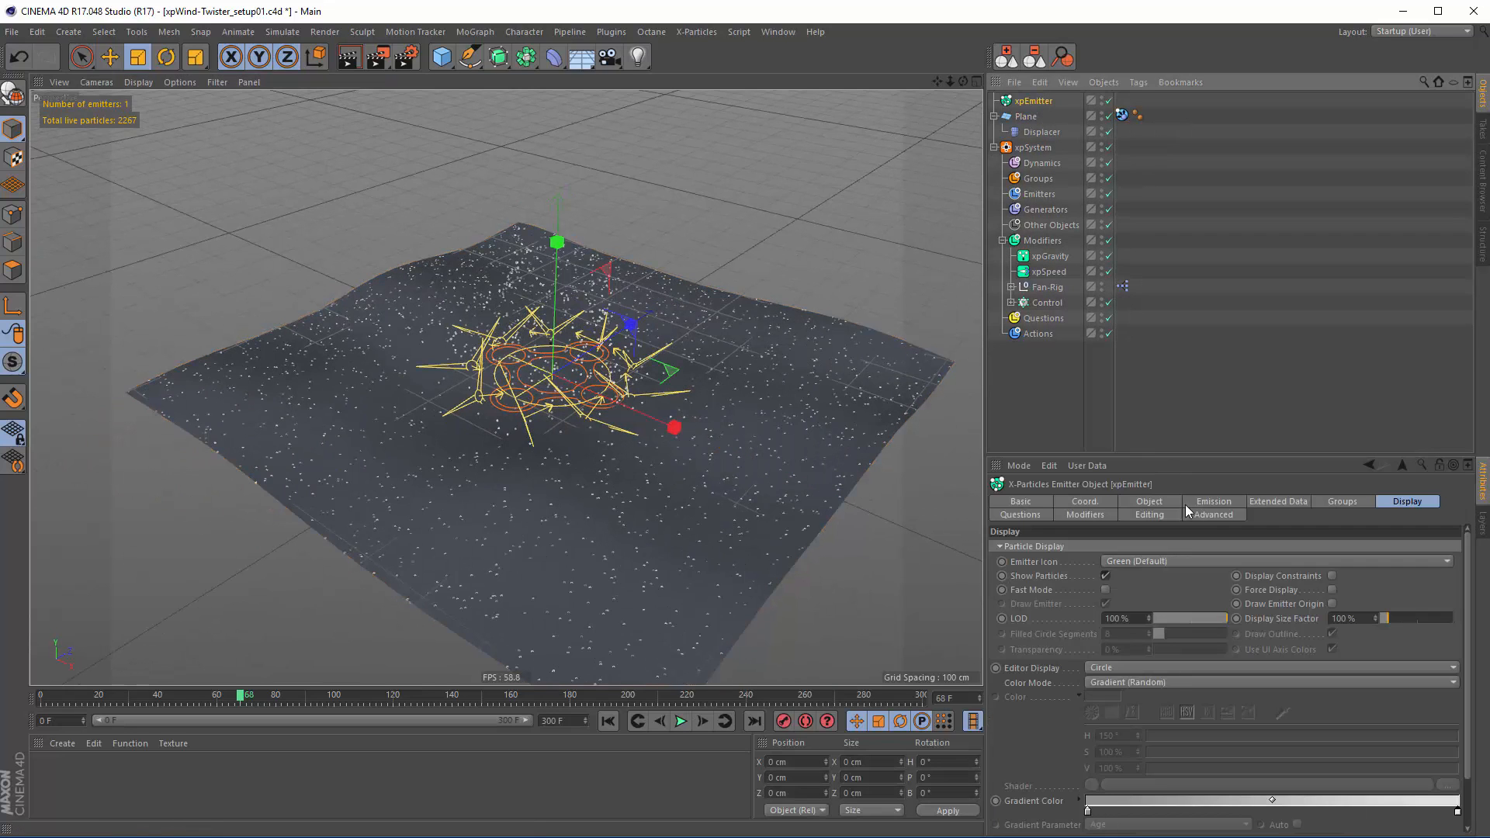
{"action": "left_click", "coordinate": [1215, 503]}
{"action": "left_click", "coordinate": [1093, 613]}
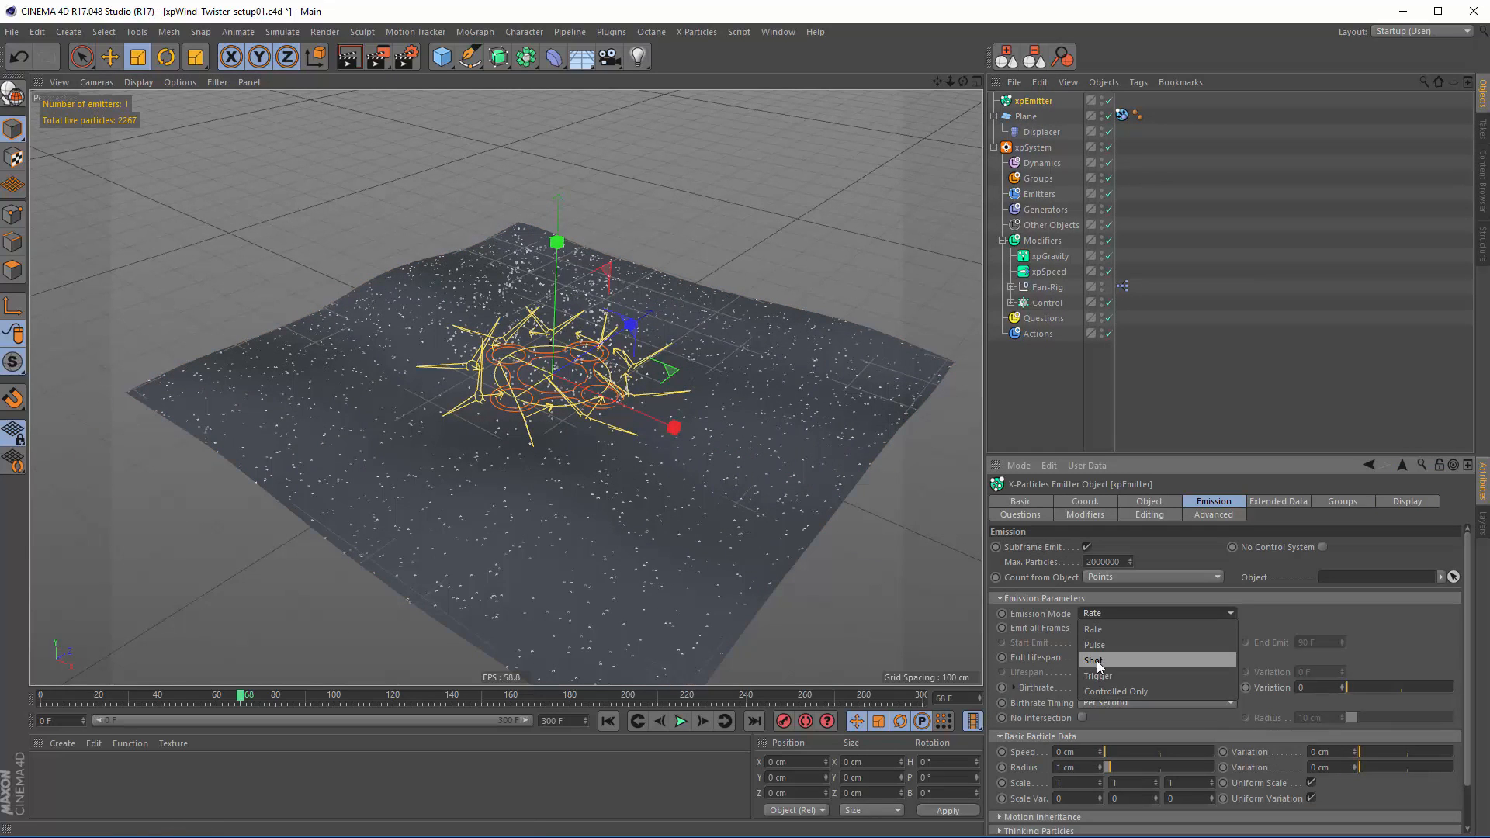
{"action": "left_click", "coordinate": [1096, 659]}
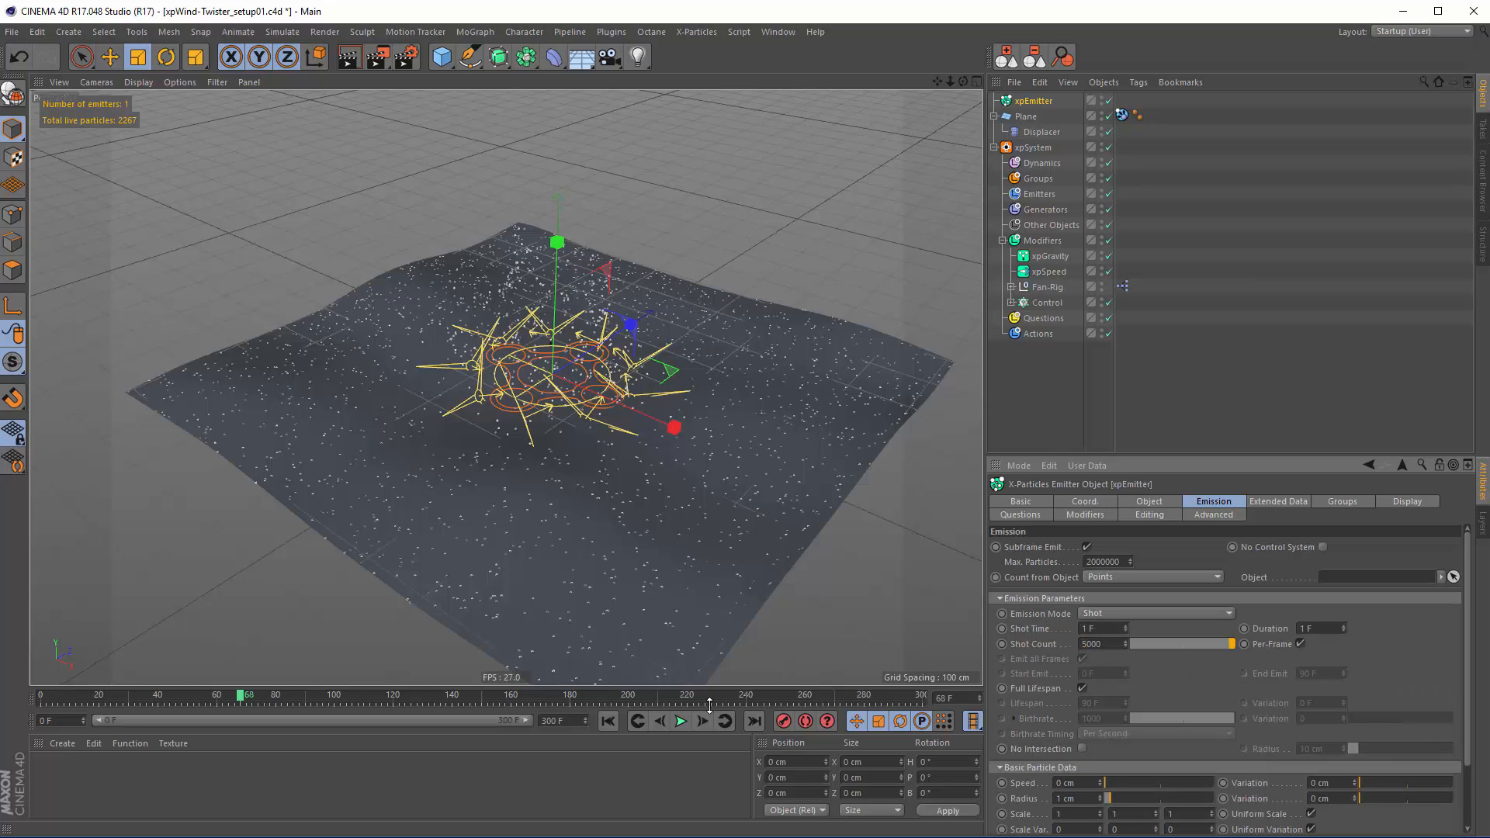
{"action": "left_click", "coordinate": [608, 721]}
{"action": "left_click", "coordinate": [680, 721]}
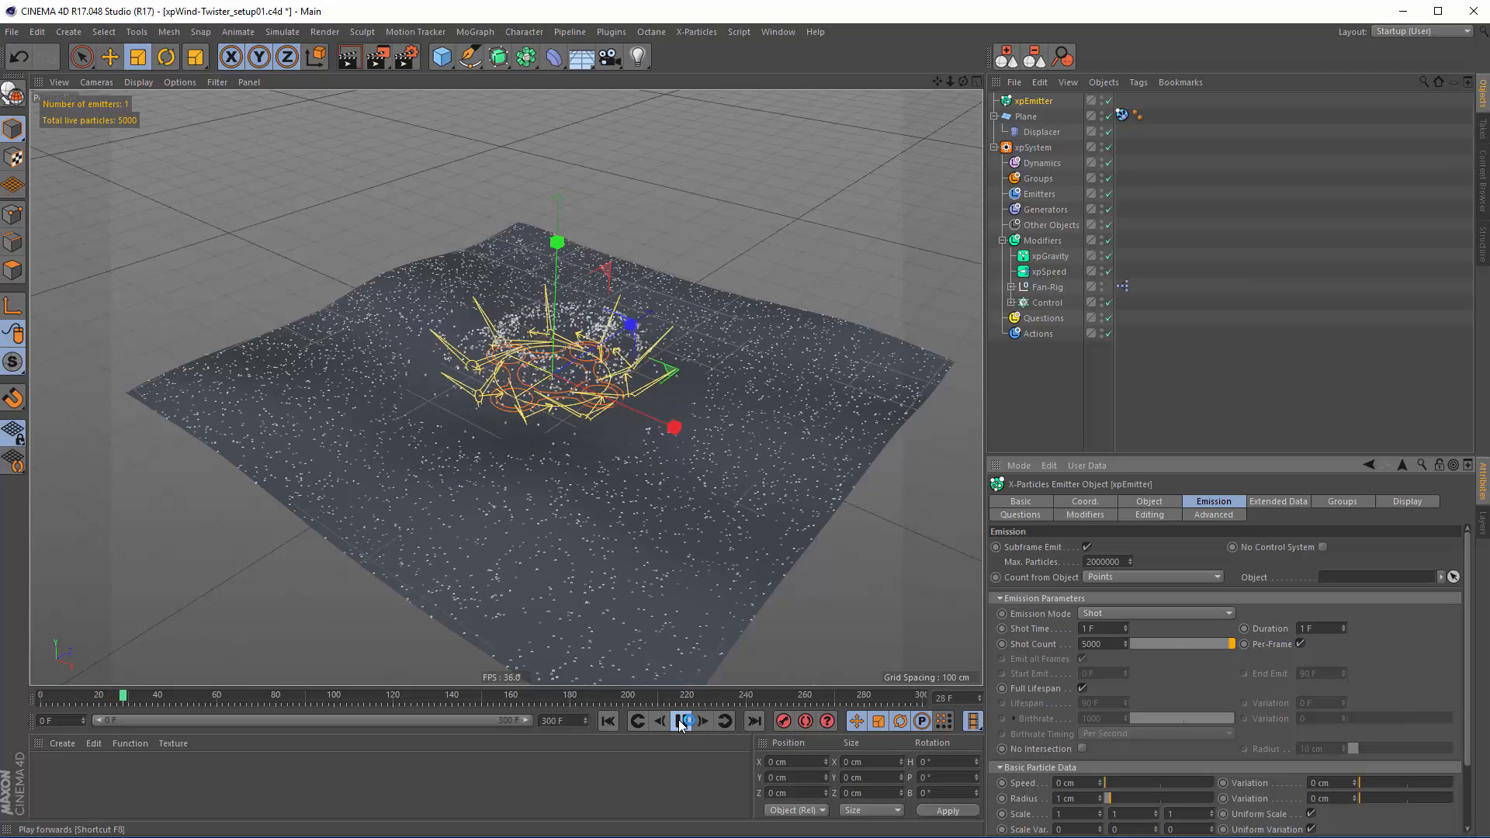
{"action": "left_click", "coordinate": [681, 721]}
Move the collapsed xpSystem beyond the Plane's edge to X about -743 cm and record its position at frame 0
{"action": "left_click", "coordinate": [1032, 147]}
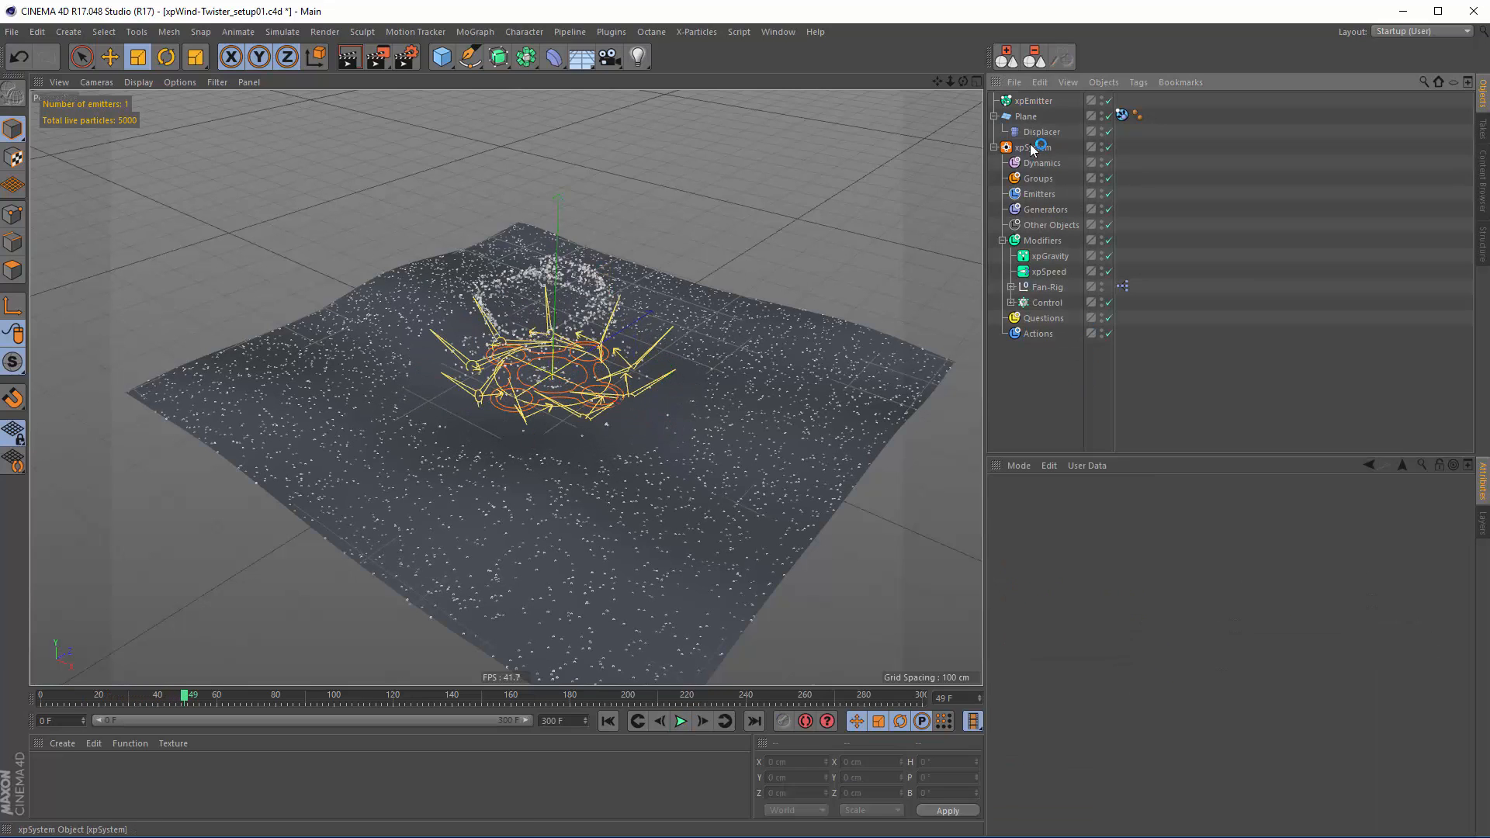
{"action": "left_click", "coordinate": [994, 147]}
{"action": "key", "text": "e"}
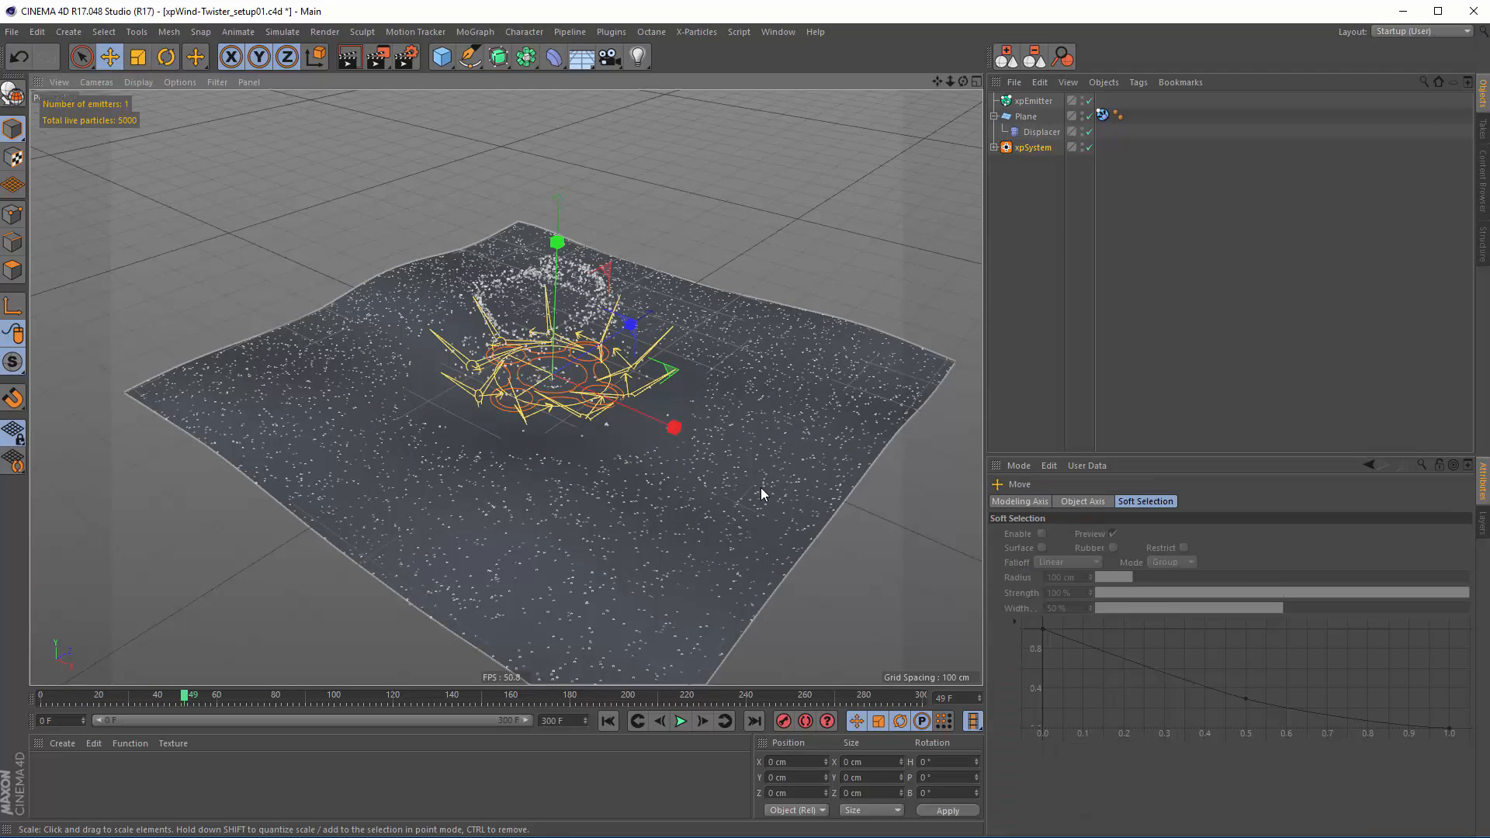
{"action": "key", "text": "shift+f"}
{"action": "left_click_drag", "start_coordinate": [671, 426], "coordinate": [366, 333]}
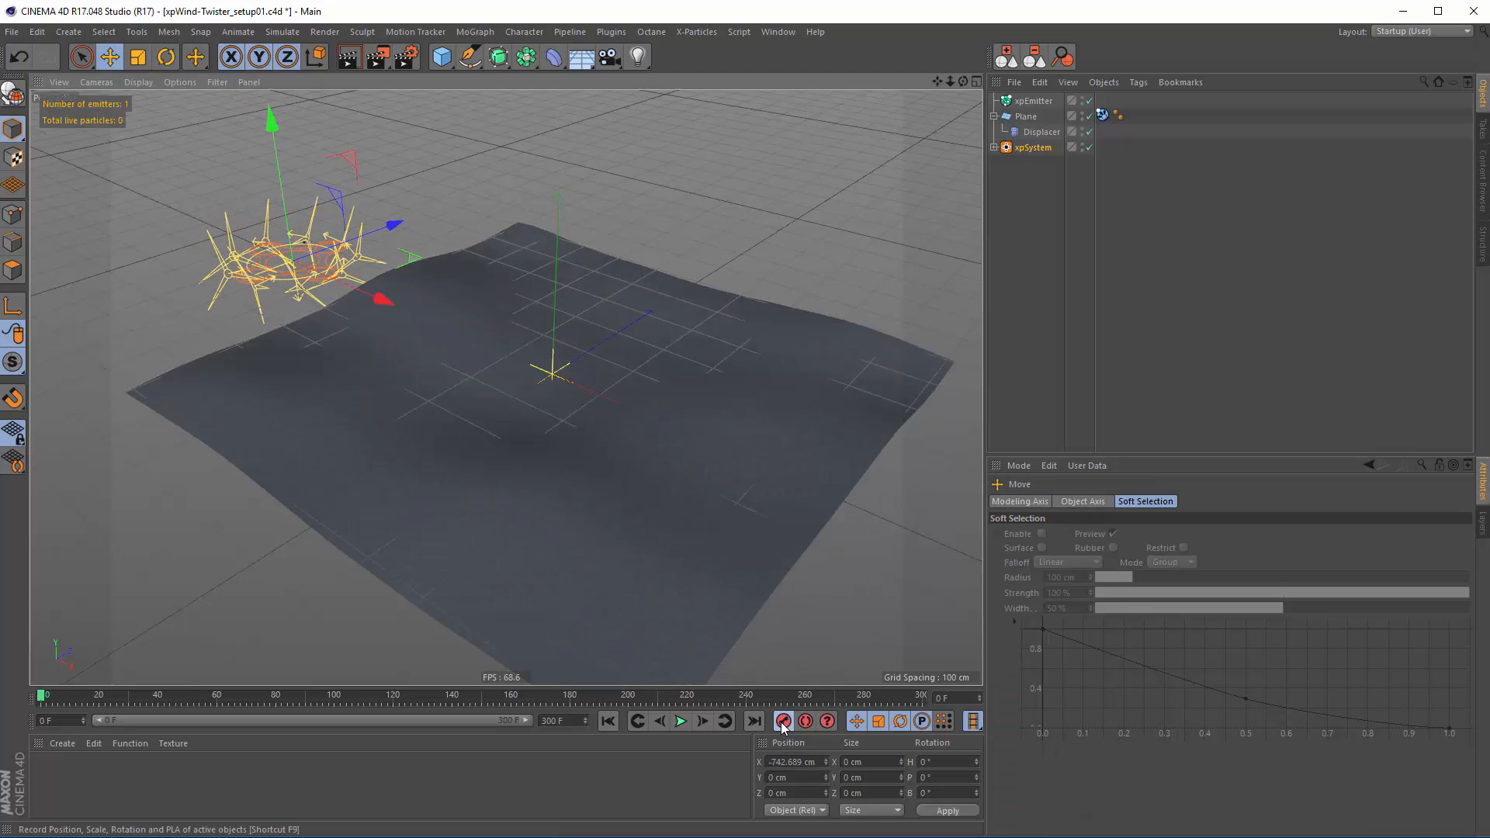
Keyframe xpSystem at frame 263 beyond the Plane's opposite edge, at X about 682 cm, and play the animation
{"action": "left_click_drag", "start_coordinate": [326, 697], "coordinate": [814, 698]}
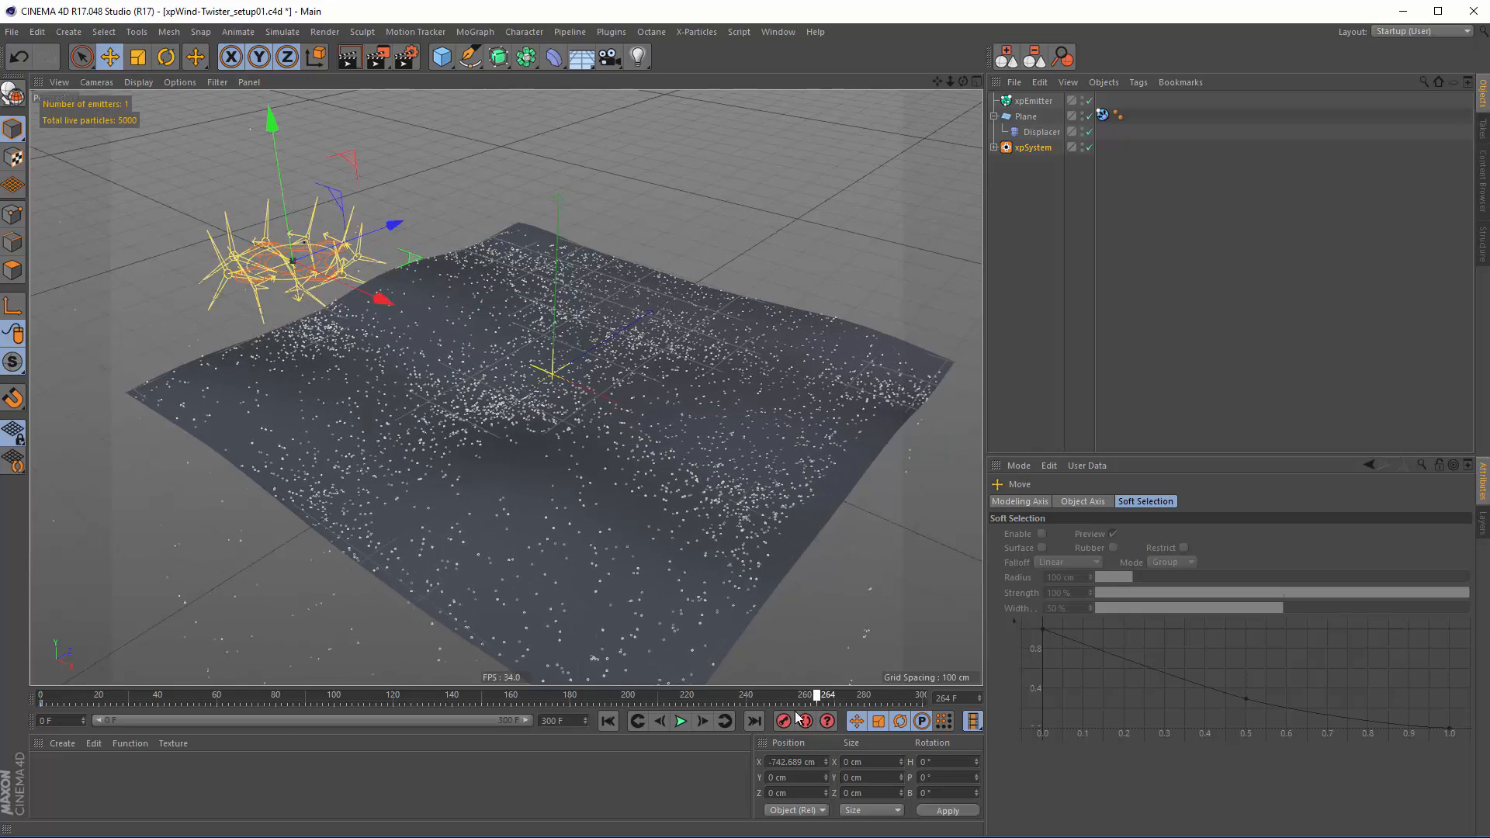
{"action": "left_click_drag", "start_coordinate": [389, 300], "coordinate": [1141, 669]}
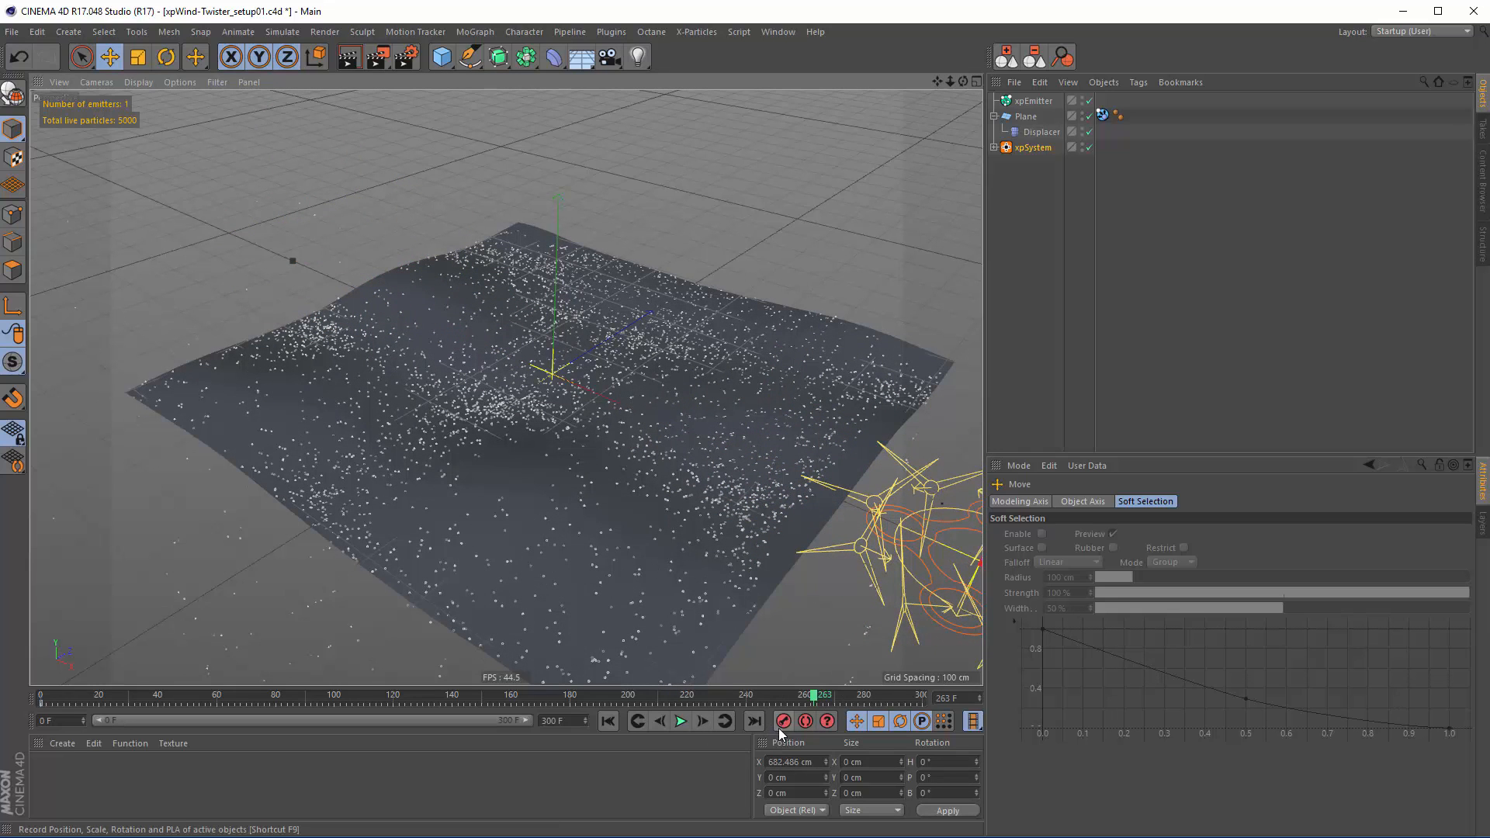
{"action": "left_click", "coordinate": [608, 721]}
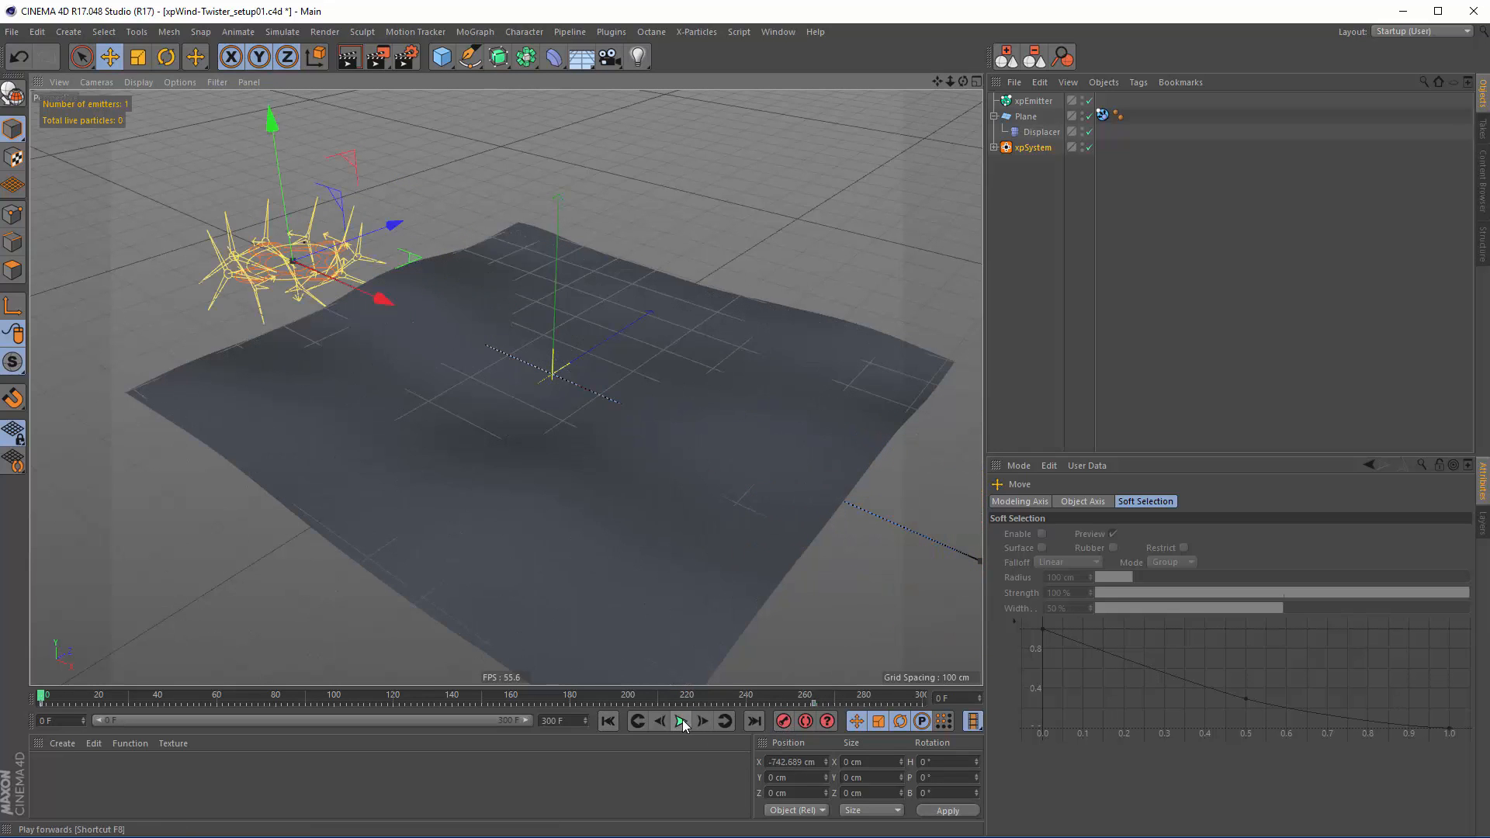
{"action": "left_click", "coordinate": [682, 721]}
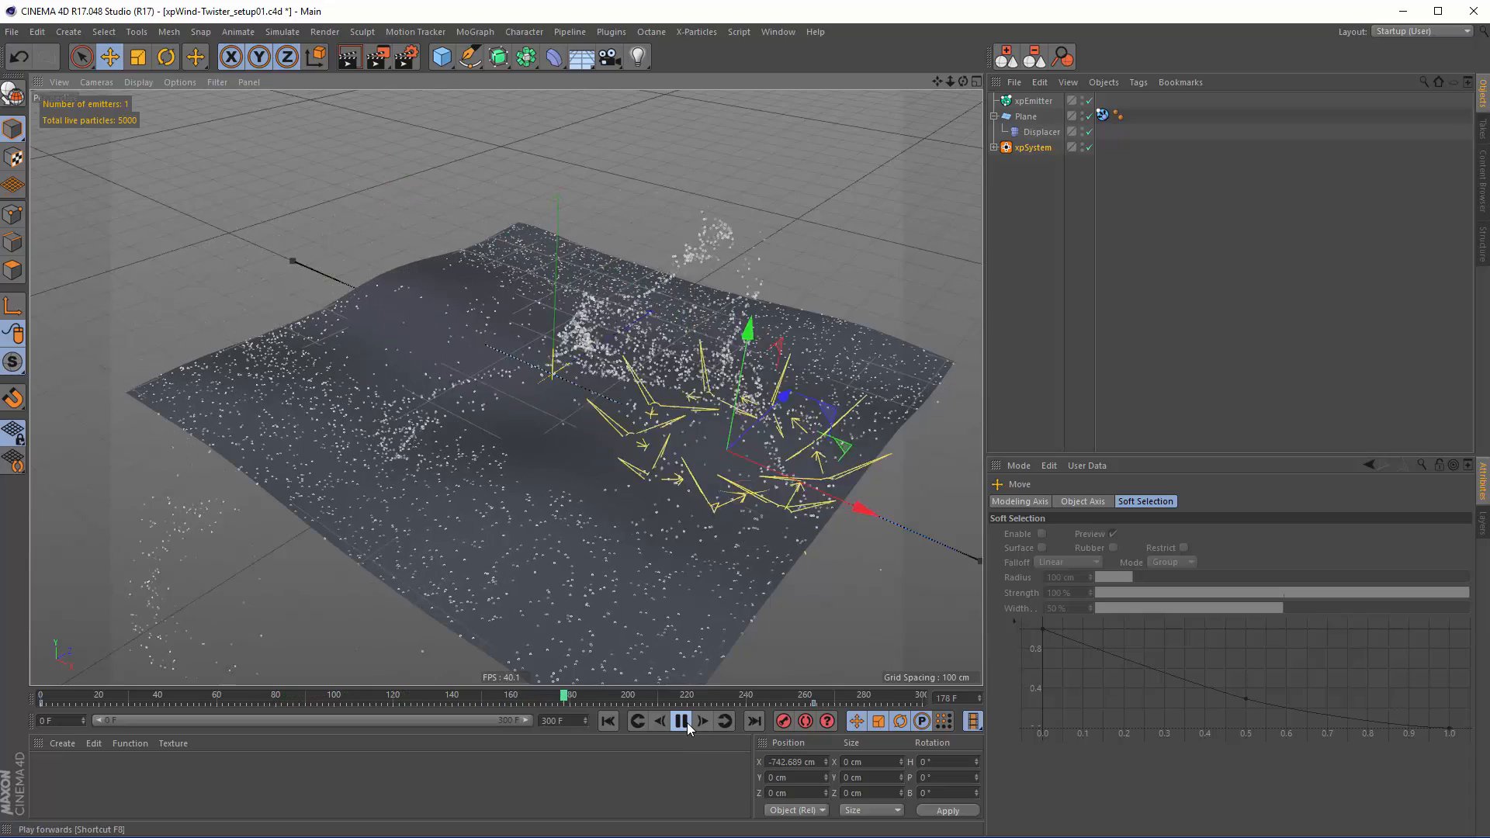
{"action": "left_click", "coordinate": [687, 723]}
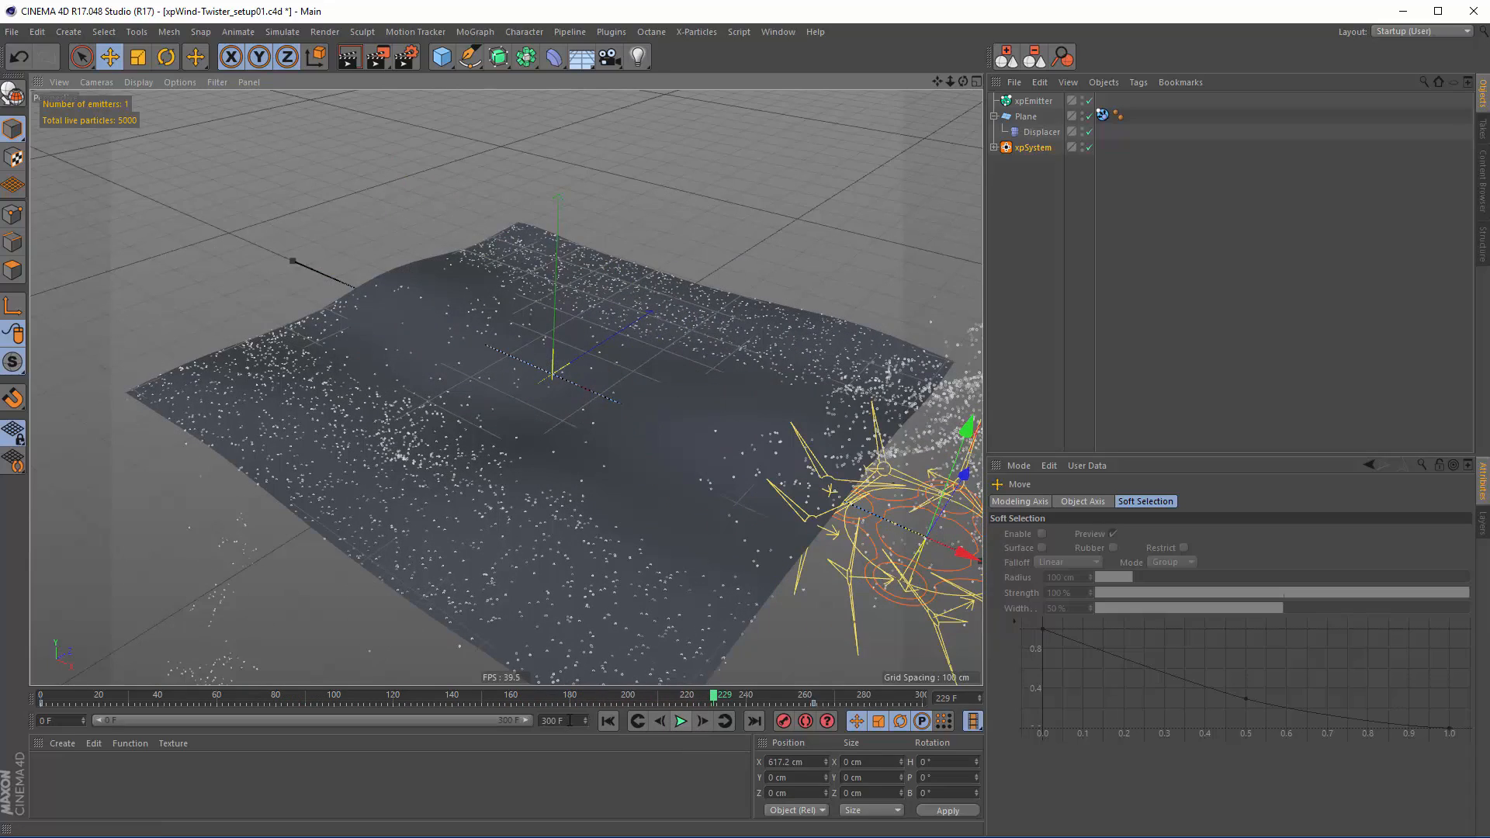
Extend the timeline to 600 frames and stretch the preview range to its full length
{"action": "left_click_drag", "start_coordinate": [548, 721], "coordinate": [452, 731]}
{"action": "type", "text": "6"}
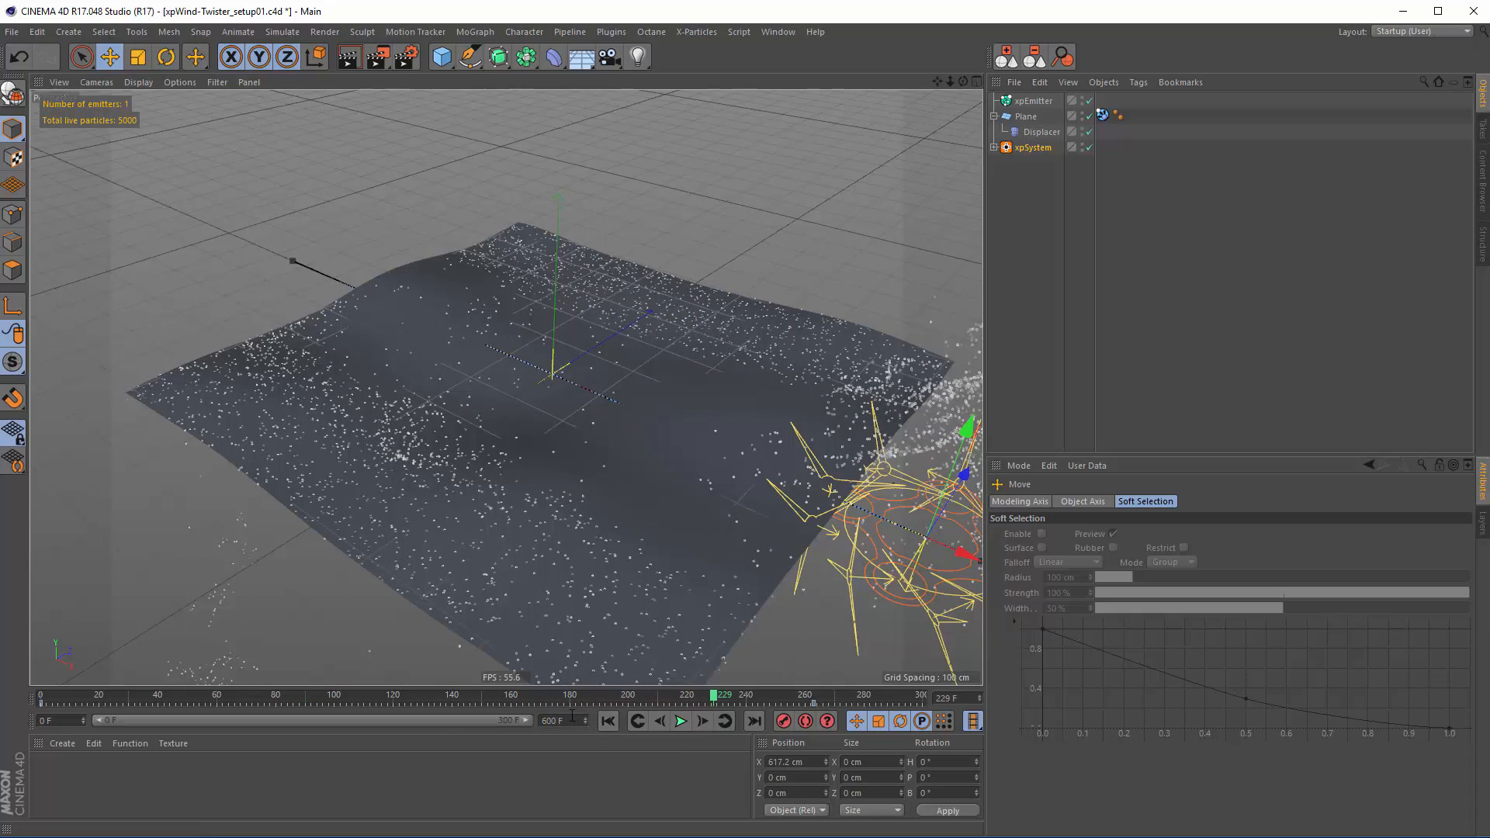
{"action": "key", "text": "Return"}
{"action": "left_click_drag", "start_coordinate": [338, 721], "coordinate": [542, 744]}
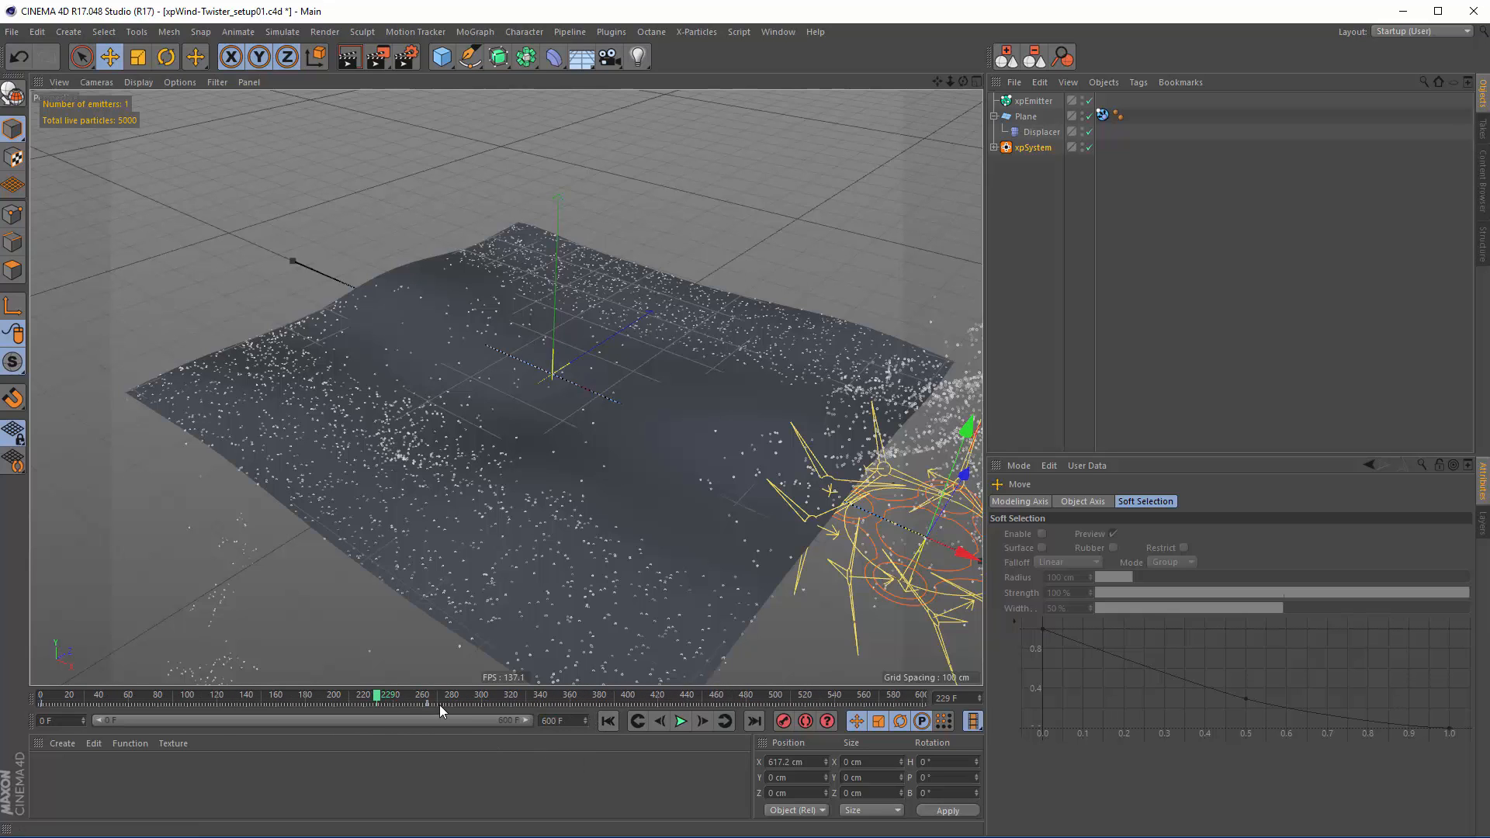
Move xpSystem's last position keyframe to frame 539 and play the slower animation from the start
{"action": "left_click_drag", "start_coordinate": [429, 701], "coordinate": [836, 701]}
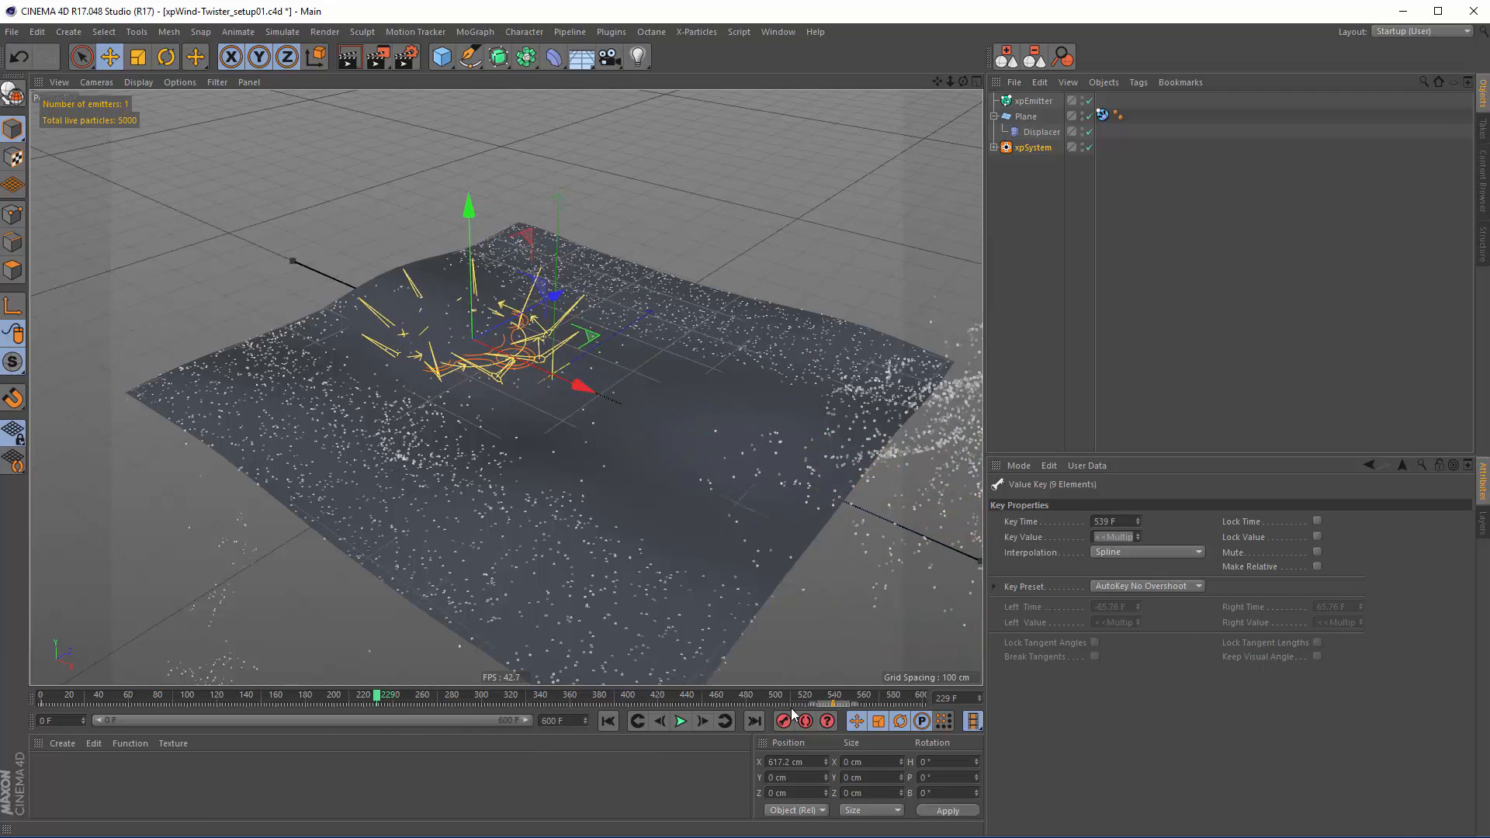
{"action": "left_click", "coordinate": [610, 721]}
{"action": "left_click", "coordinate": [679, 721]}
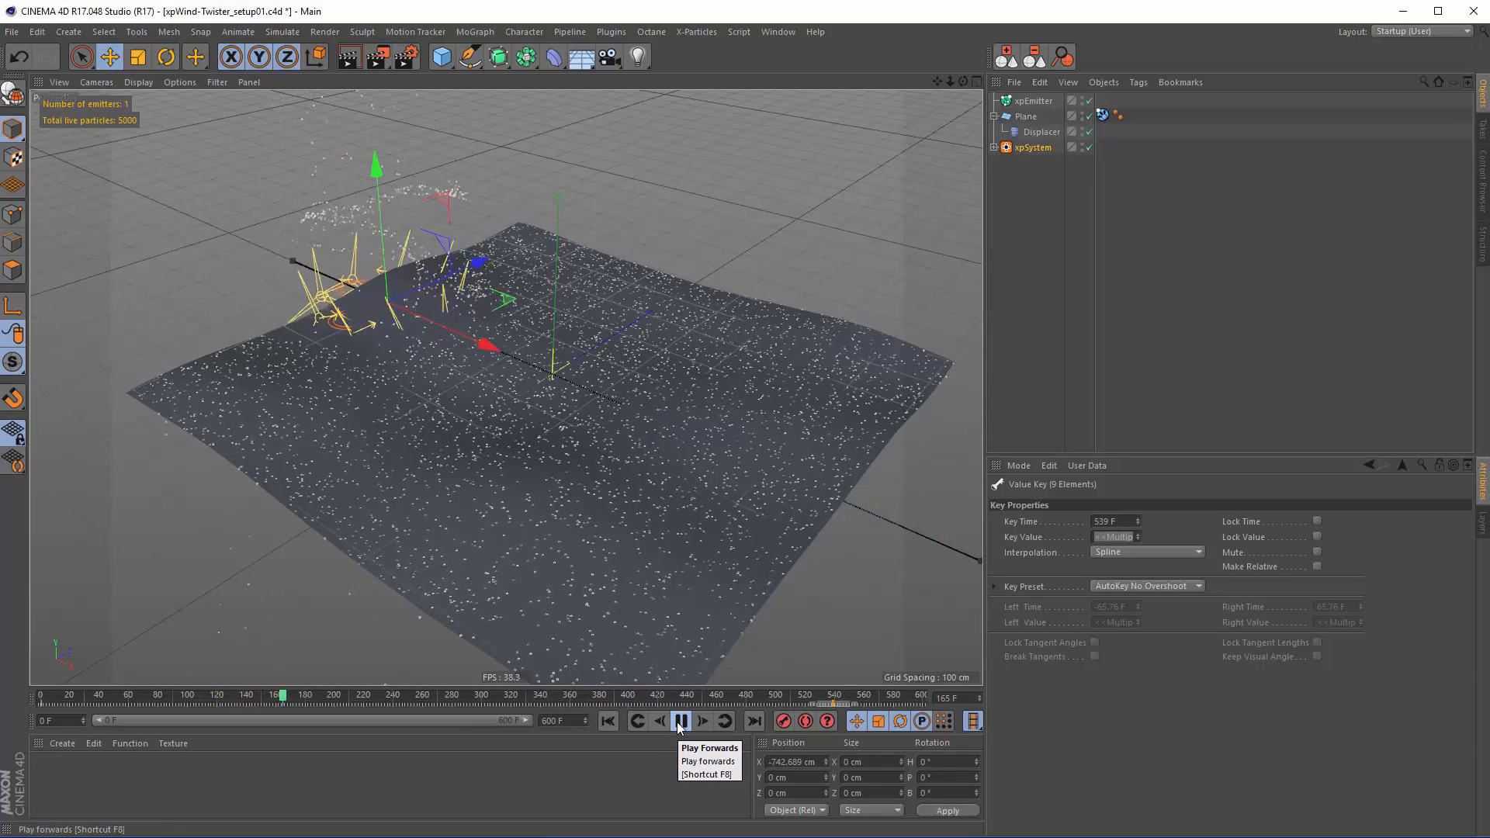
{"action": "left_click", "coordinate": [680, 721]}
Set the xpEmitter's Shot Count to 50000
{"action": "left_click", "coordinate": [1033, 101]}
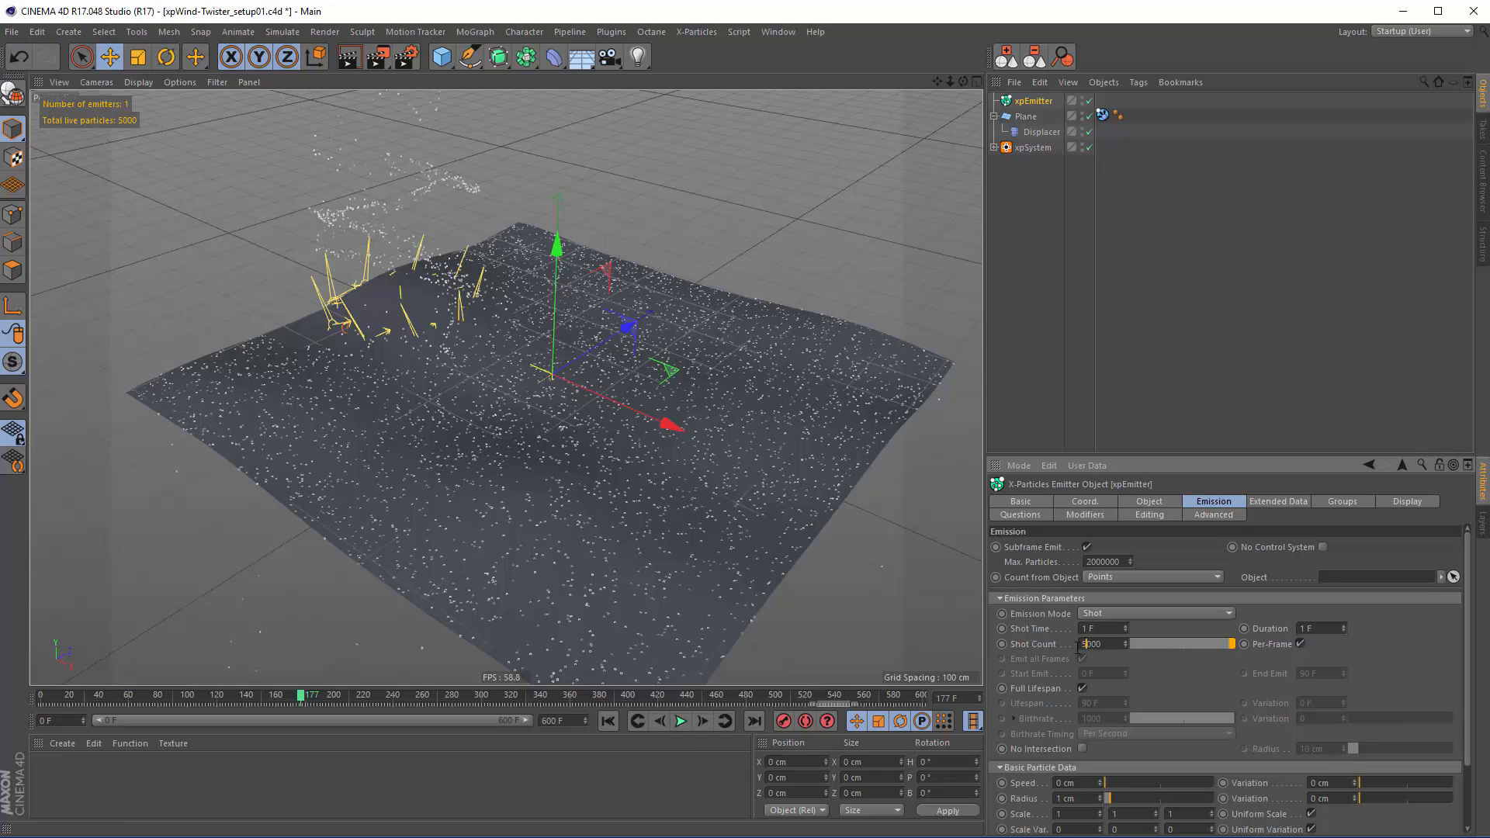
{"action": "left_click", "coordinate": [1007, 164]}
Reduce the Control cloner's Radius to 86 cm and start the simulation from frame 0 to check it
{"action": "left_click", "coordinate": [1032, 147]}
{"action": "left_click", "coordinate": [994, 148]}
{"action": "left_click", "coordinate": [1062, 357]}
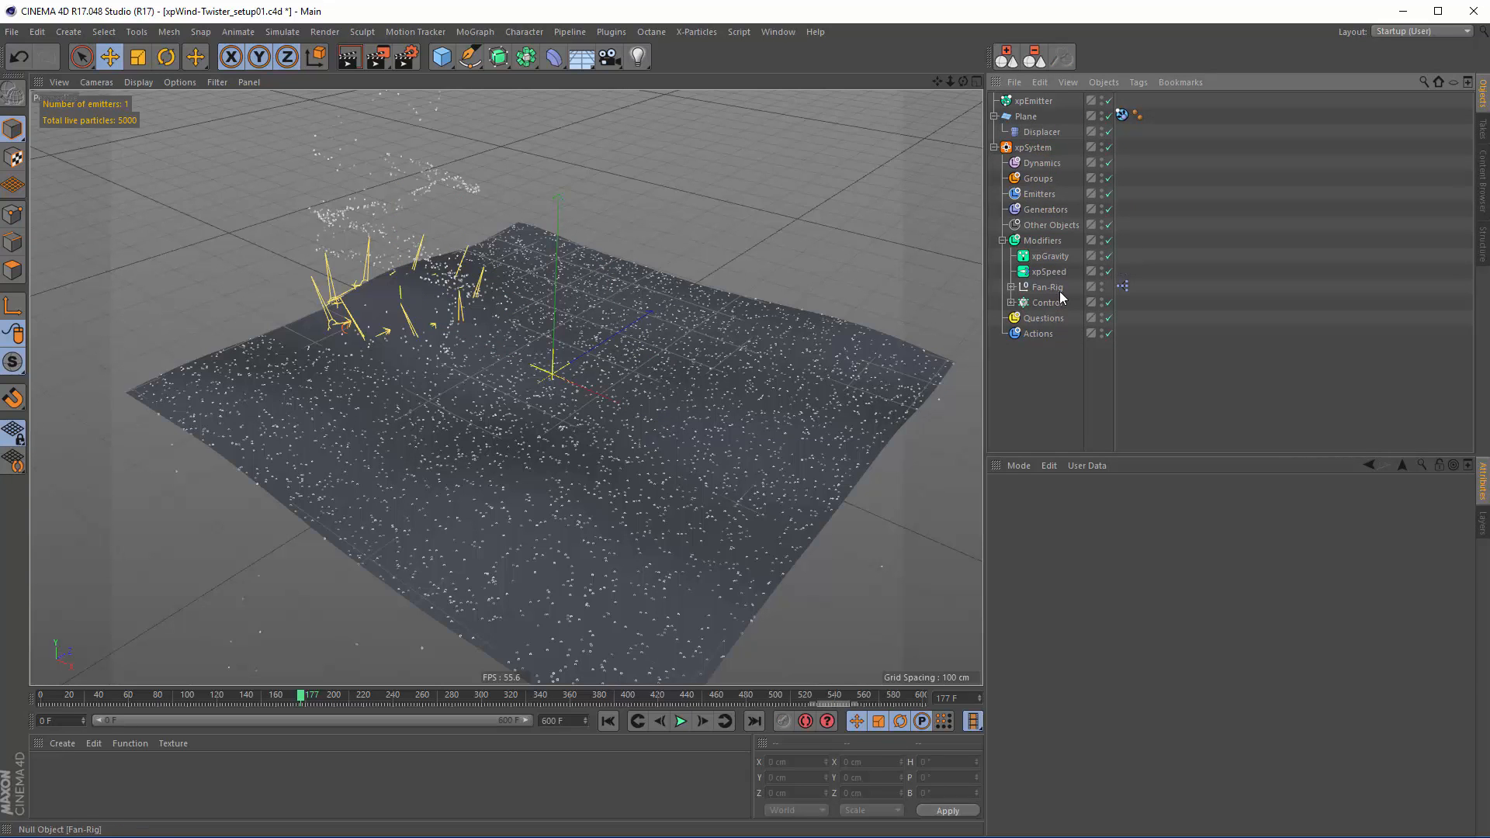
{"action": "left_click", "coordinate": [1048, 303]}
{"action": "left_click_drag", "start_coordinate": [1134, 620], "coordinate": [1121, 618]}
{"action": "left_click", "coordinate": [607, 721]}
{"action": "left_click", "coordinate": [682, 723]}
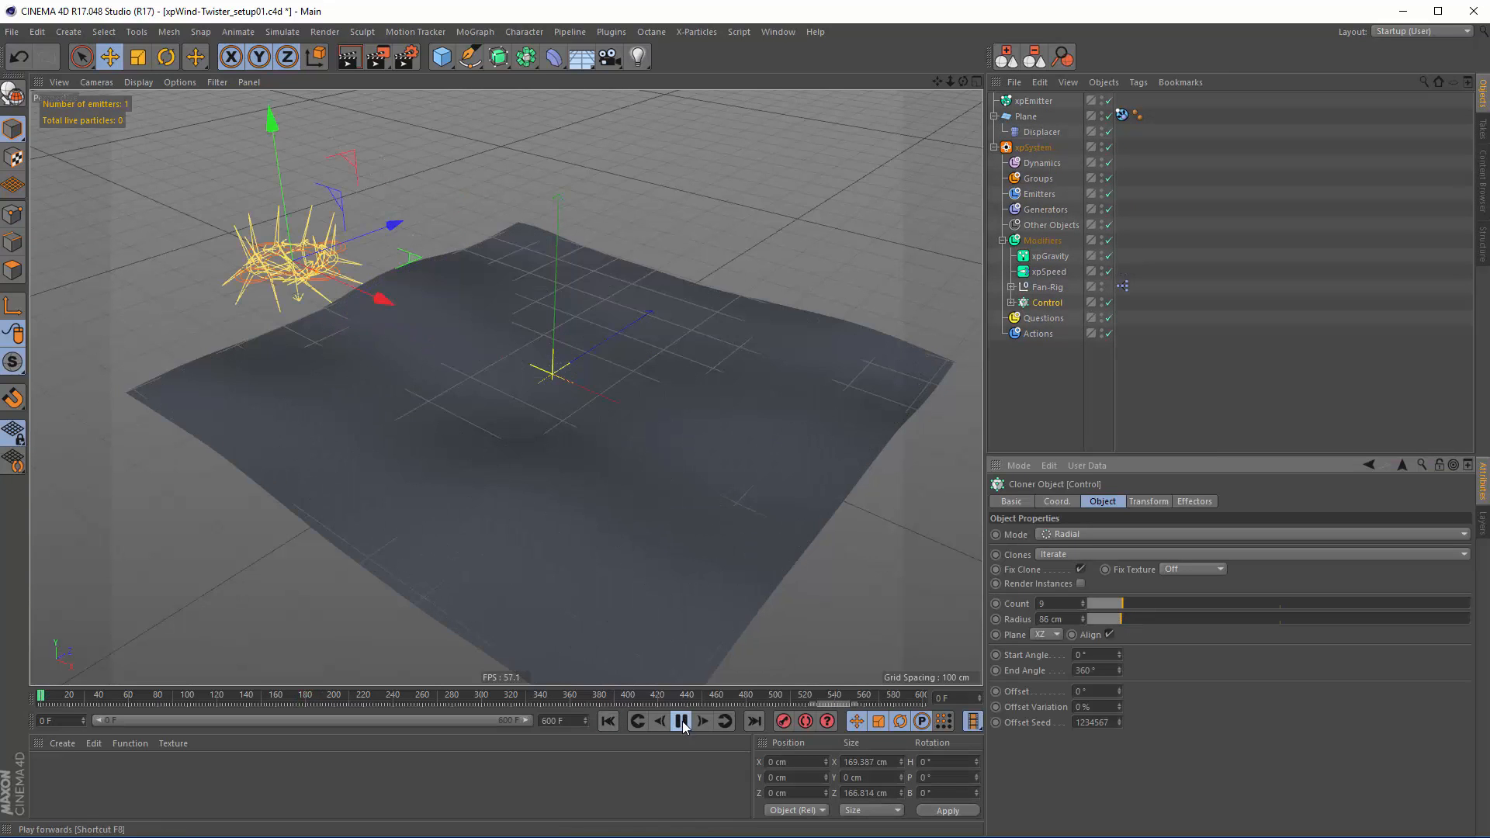
{"action": "left_click", "coordinate": [682, 723]}
Set the xpEmitter's Shot Count to 20000 and play the tornado's travel across the Plane
{"action": "left_click", "coordinate": [1033, 101]}
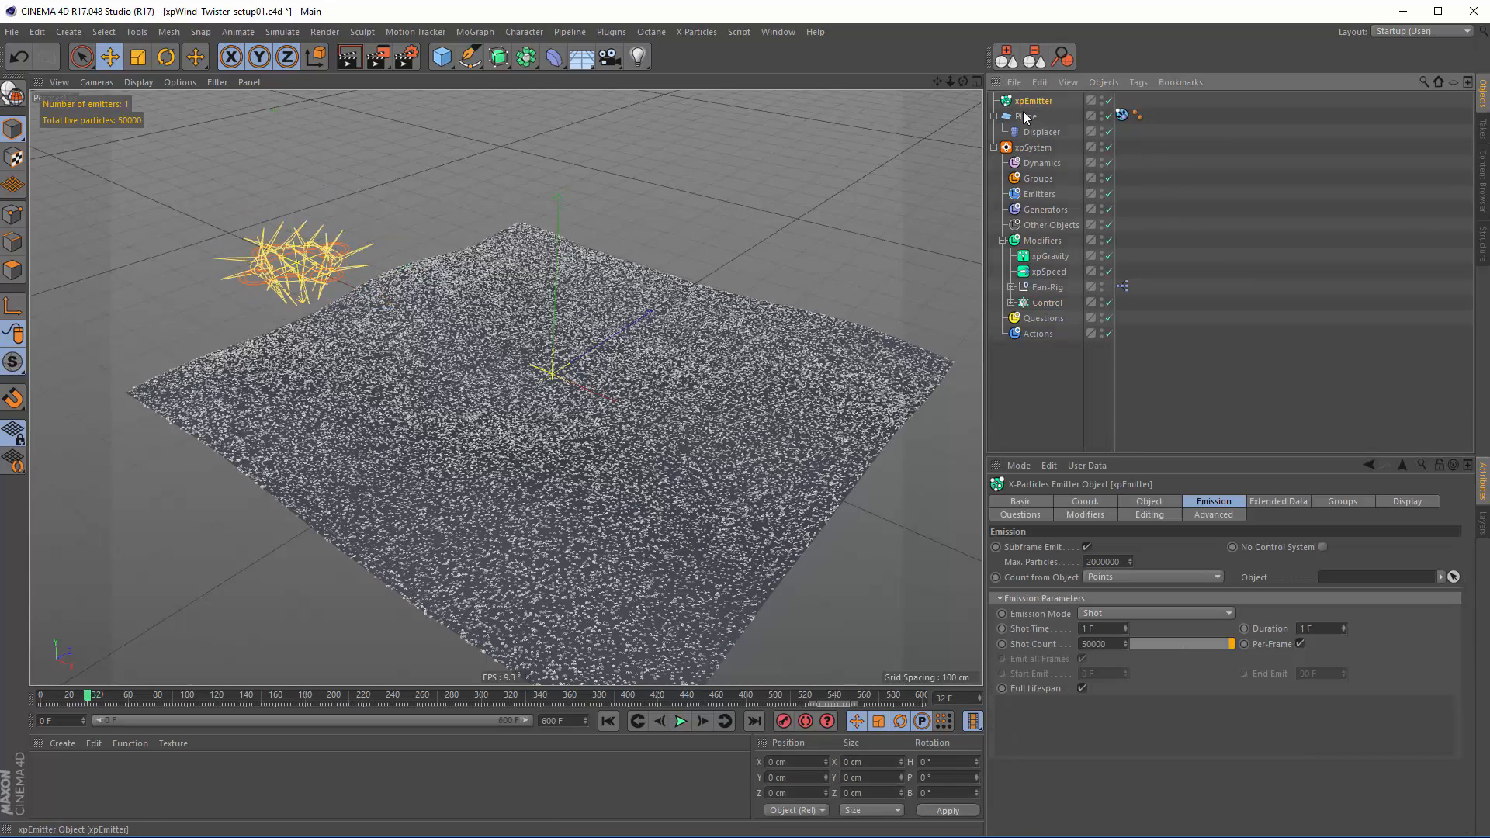
{"action": "left_click_drag", "start_coordinate": [1090, 645], "coordinate": [1080, 645]}
{"action": "type", "text": "2"}
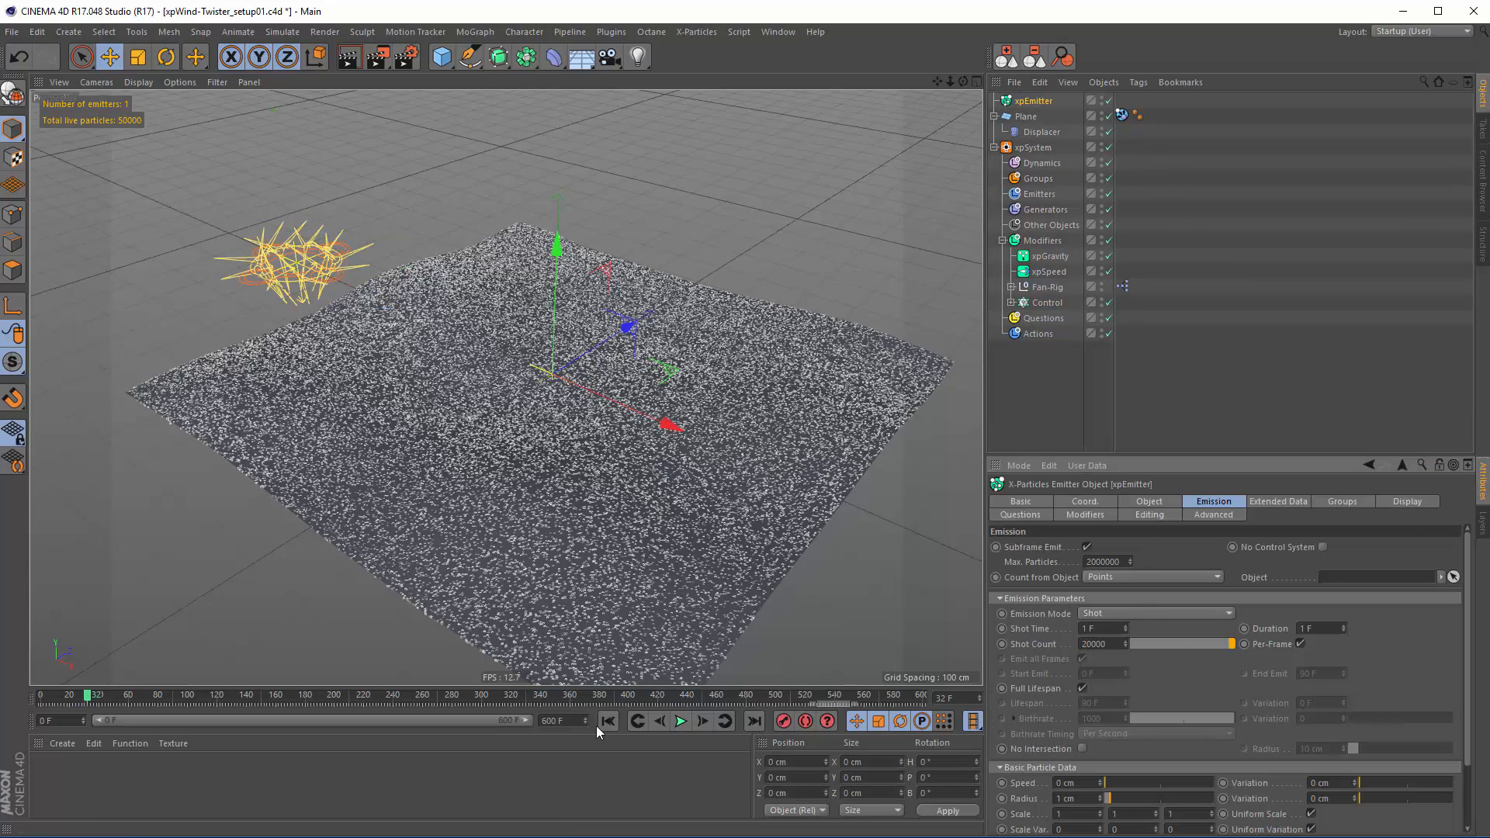
{"action": "left_click", "coordinate": [681, 722]}
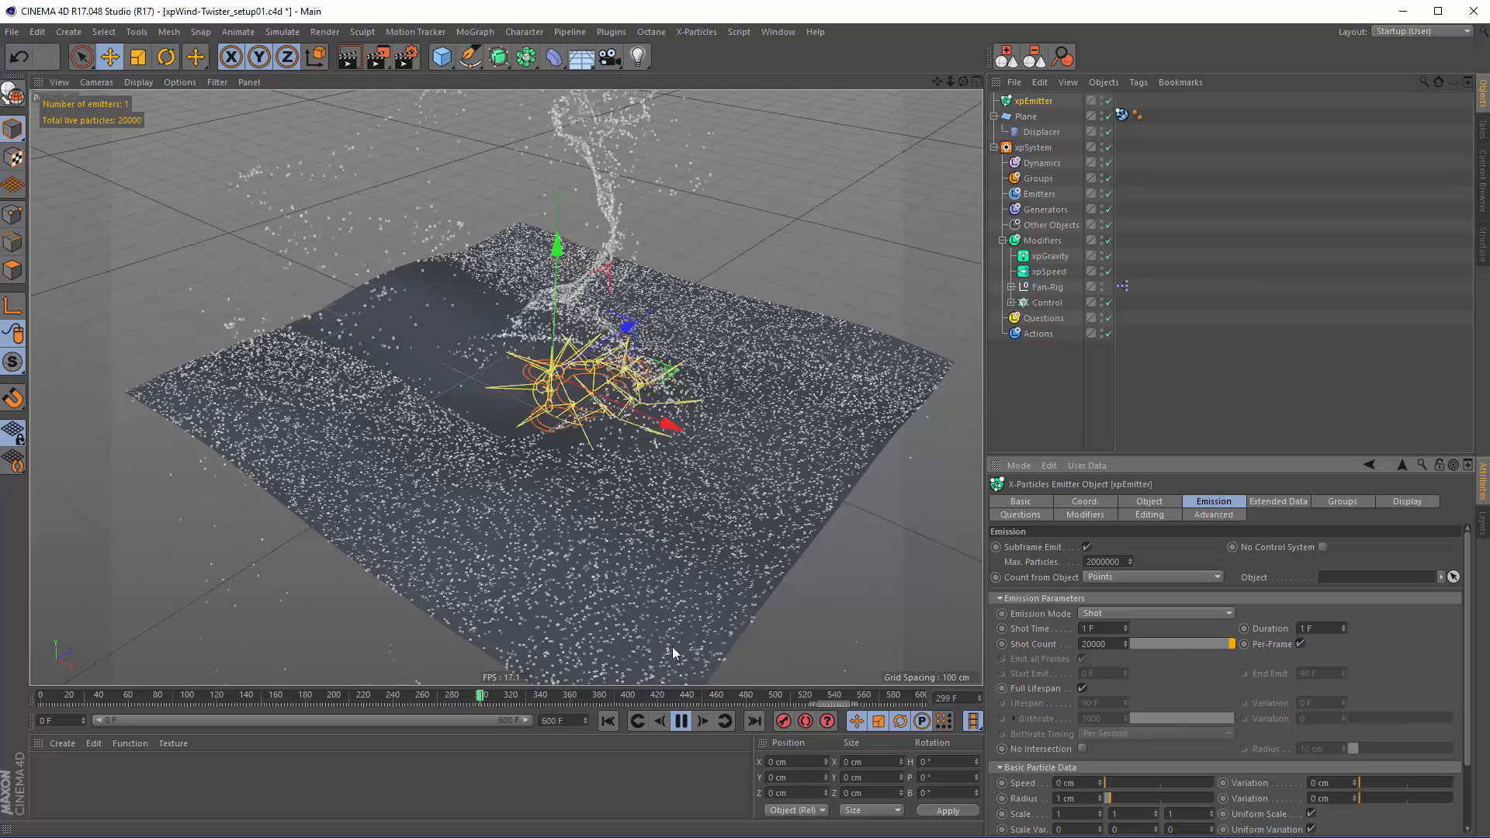
{"action": "left_click", "coordinate": [682, 721]}
{"action": "left_click_drag", "start_coordinate": [628, 472], "coordinate": [588, 522], "text": "alt"}
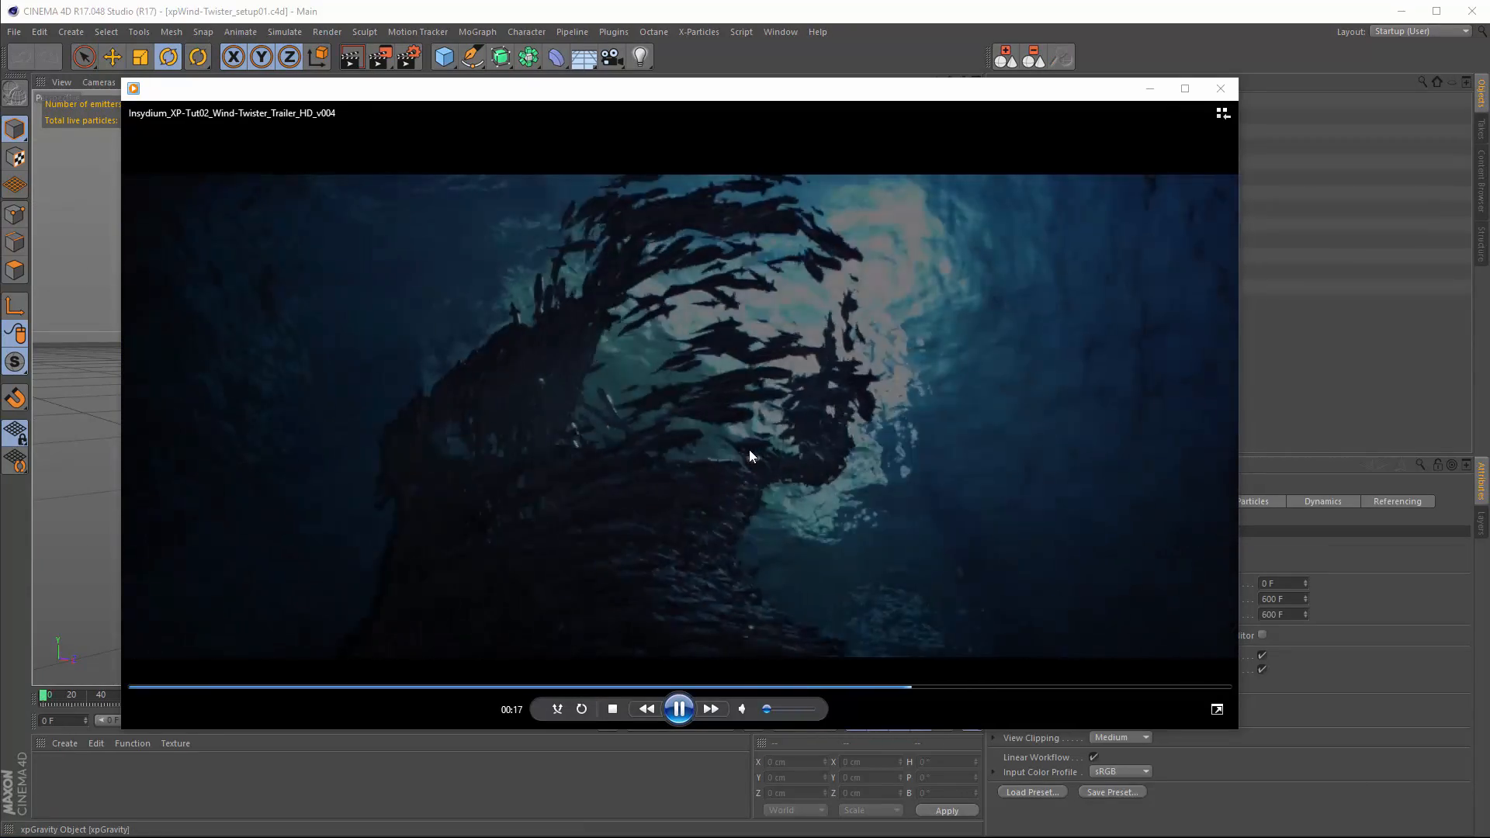
Pause the reference trailer video and the twister simulation preview
{"action": "left_click", "coordinate": [682, 710]}
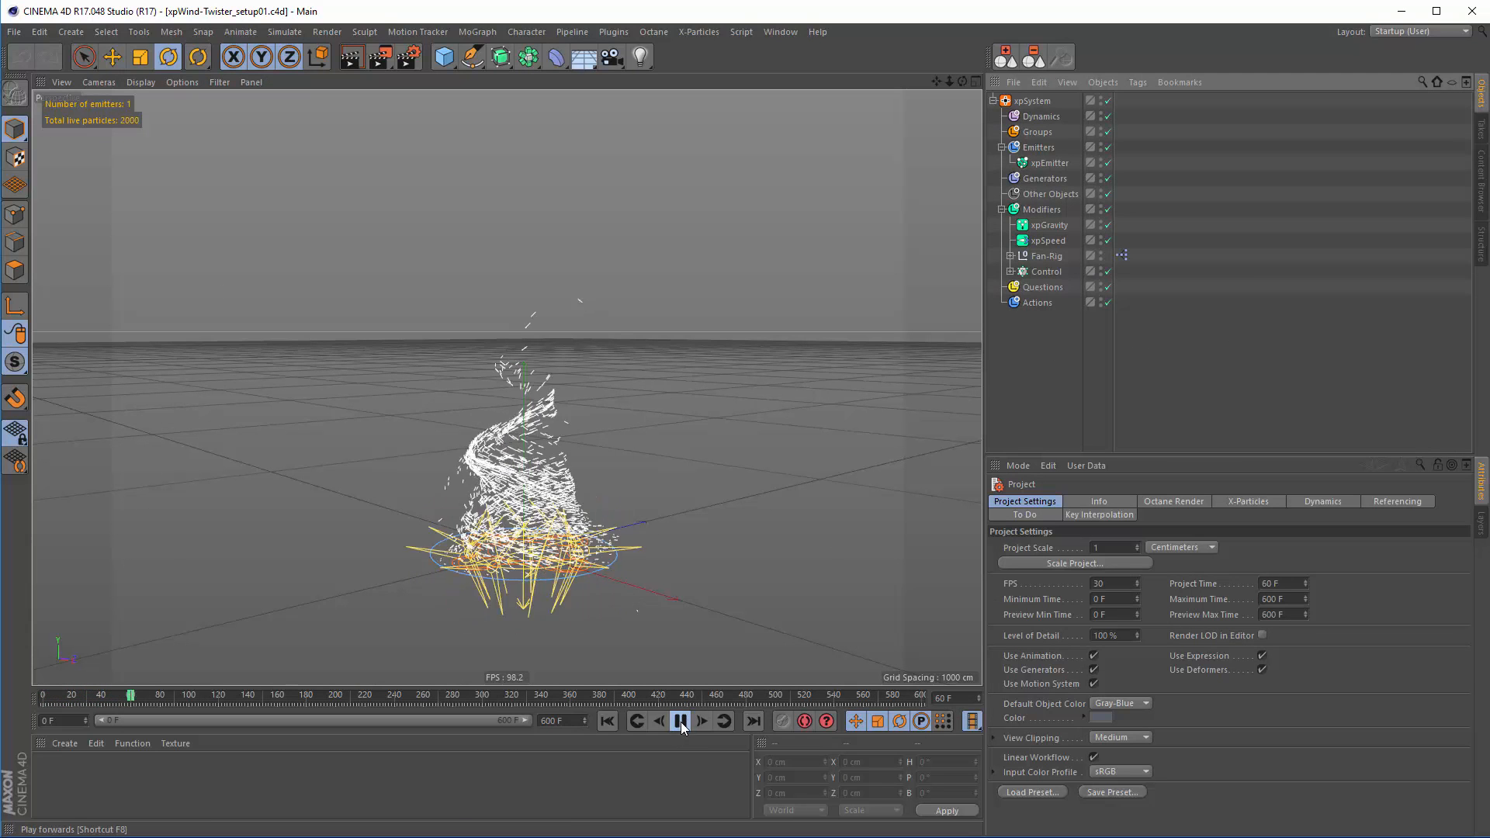
{"action": "left_click", "coordinate": [682, 722]}
Set the xpEmitter's Birthrate to 100 and play the simulation briefly from the start
{"action": "left_click", "coordinate": [1043, 163]}
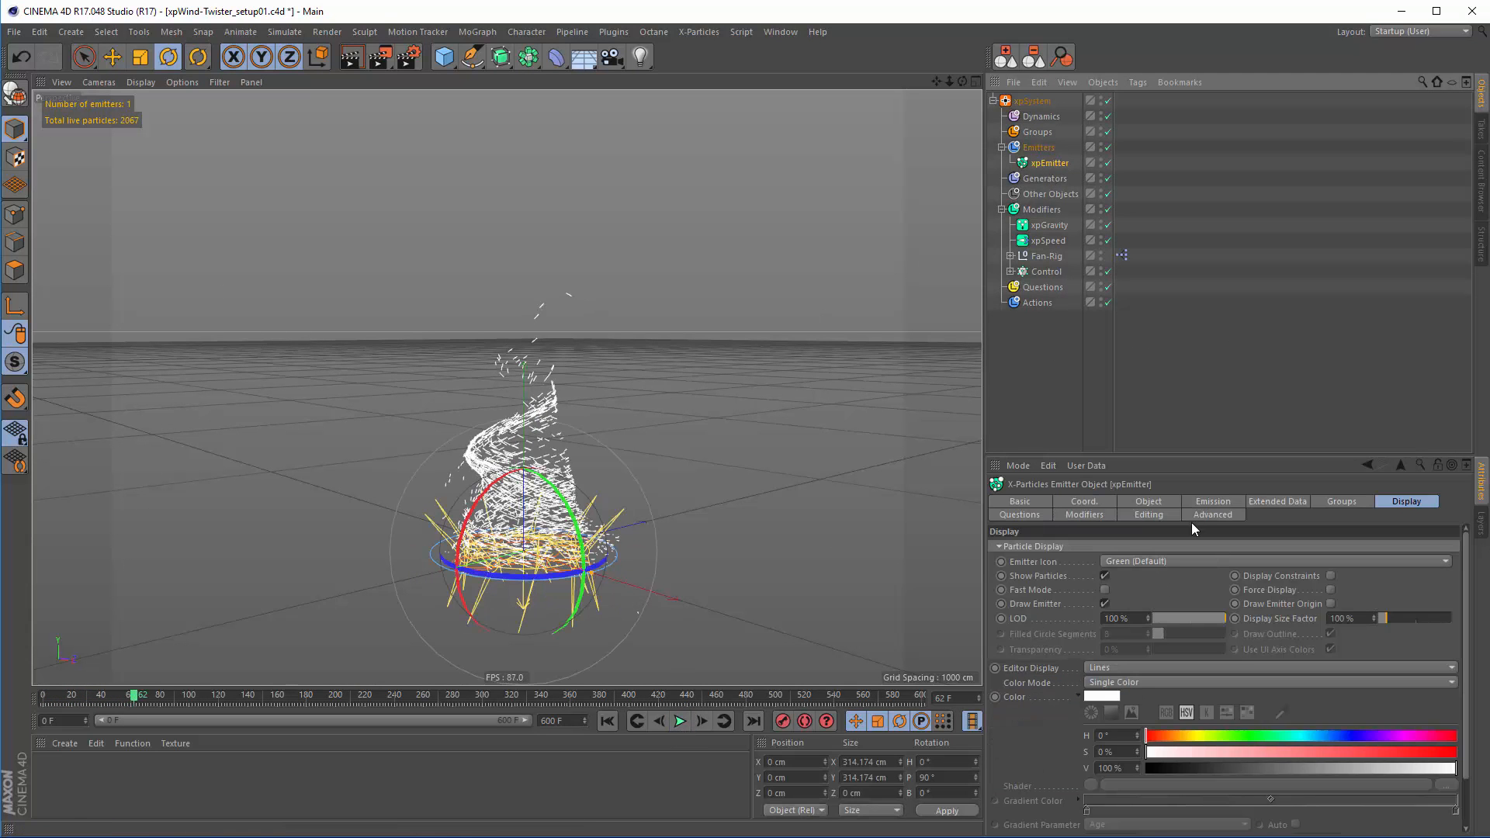
{"action": "left_click", "coordinate": [1212, 502]}
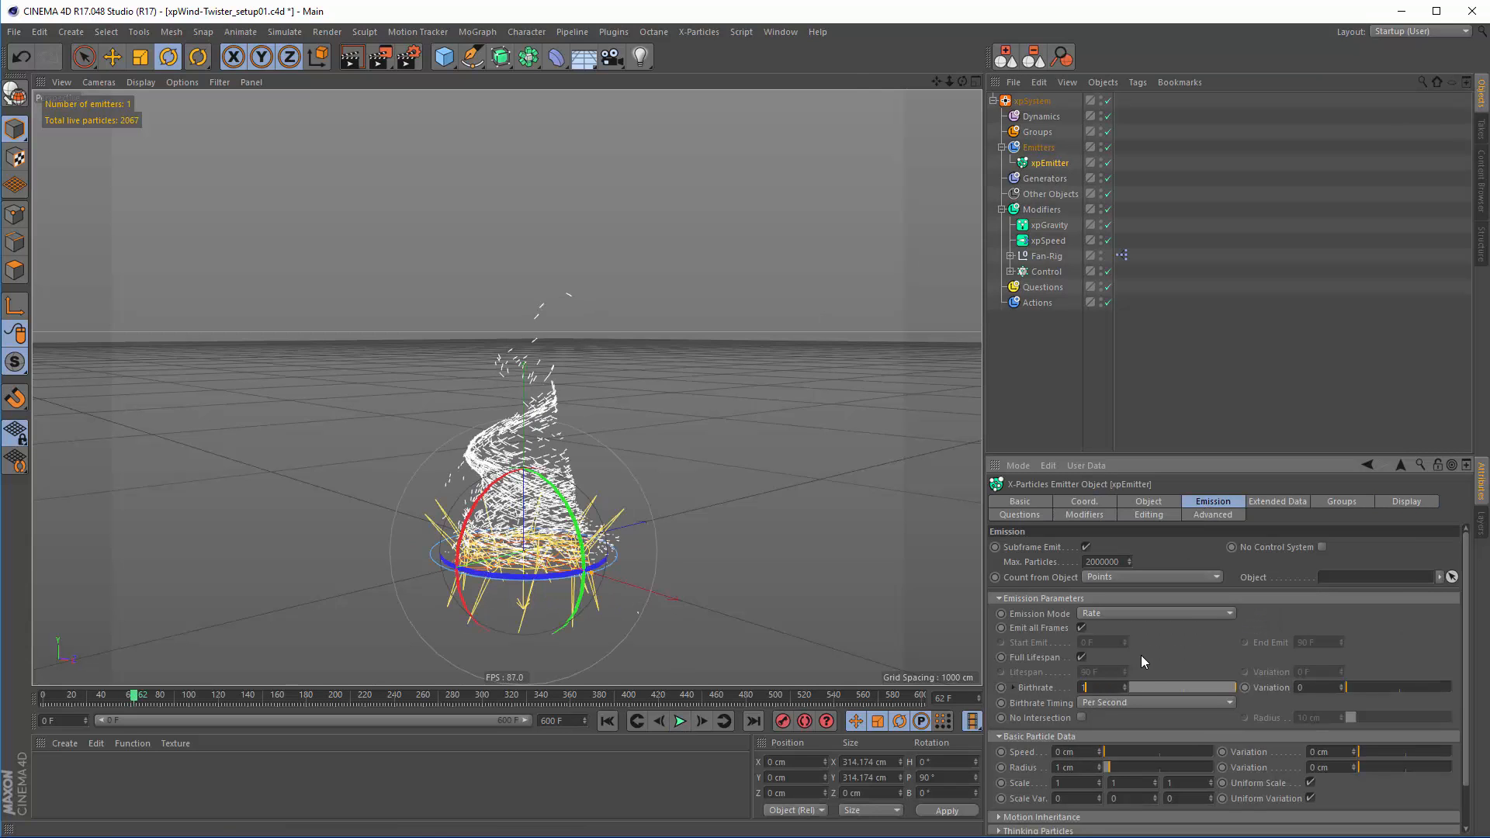
{"action": "type", "text": "00"}
{"action": "key", "text": "Return"}
{"action": "left_click", "coordinate": [607, 722]}
{"action": "left_click", "coordinate": [680, 721]}
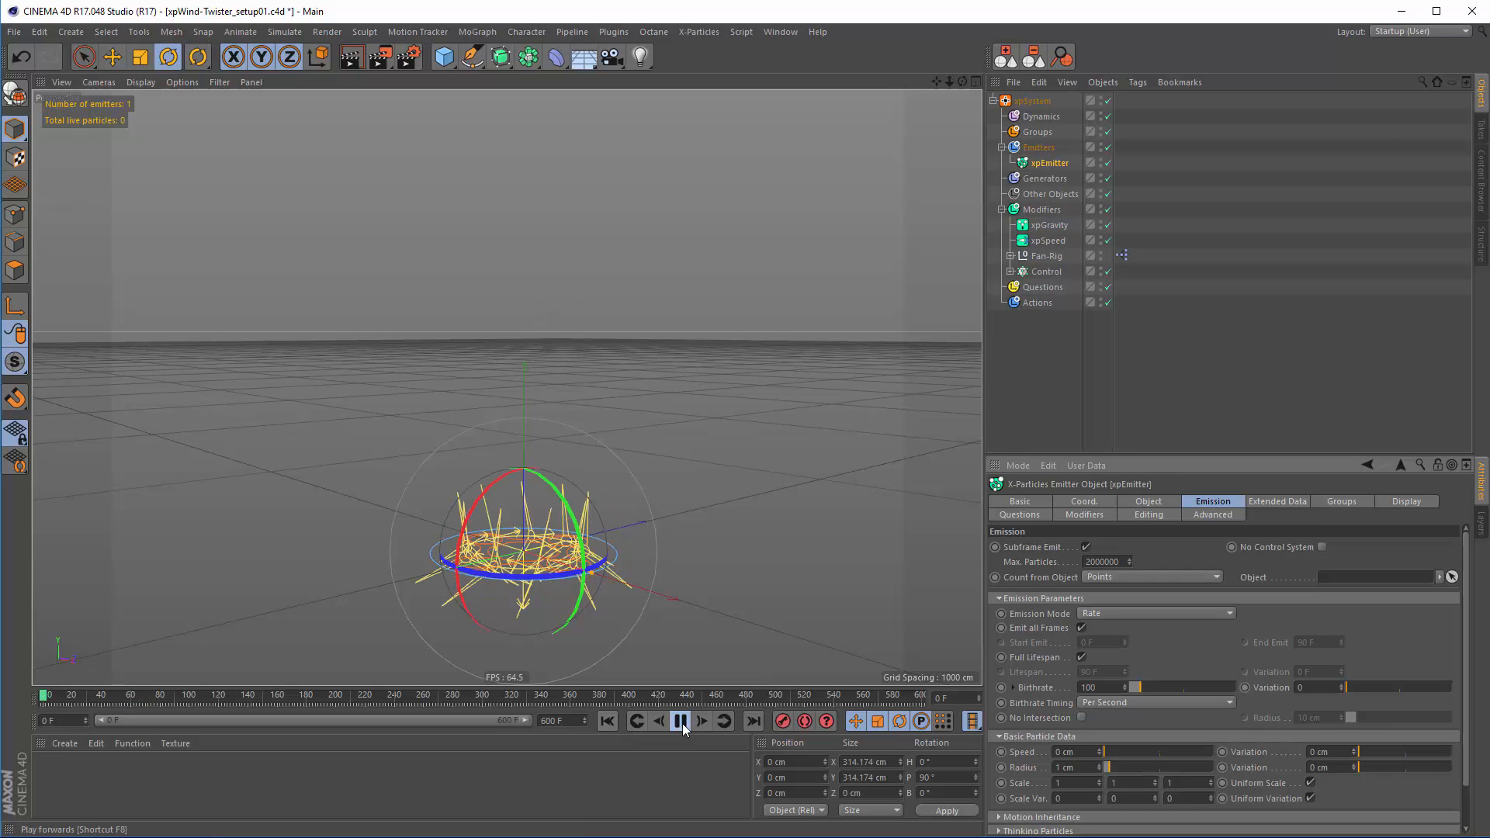
{"action": "left_click", "coordinate": [679, 722]}
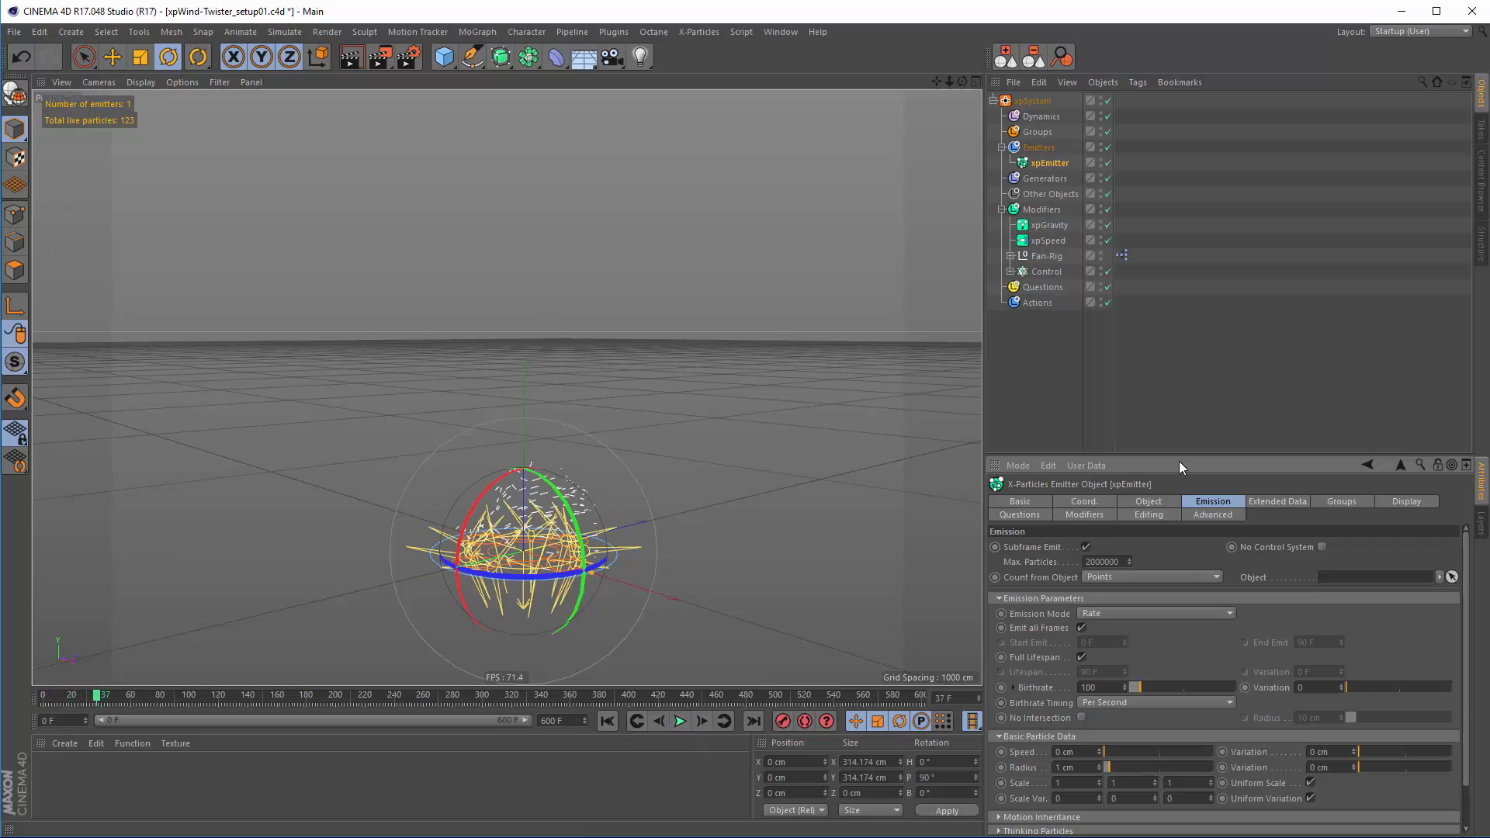
Reduce the xpEmitter's Retiming to 40%
{"action": "left_click", "coordinate": [1149, 503]}
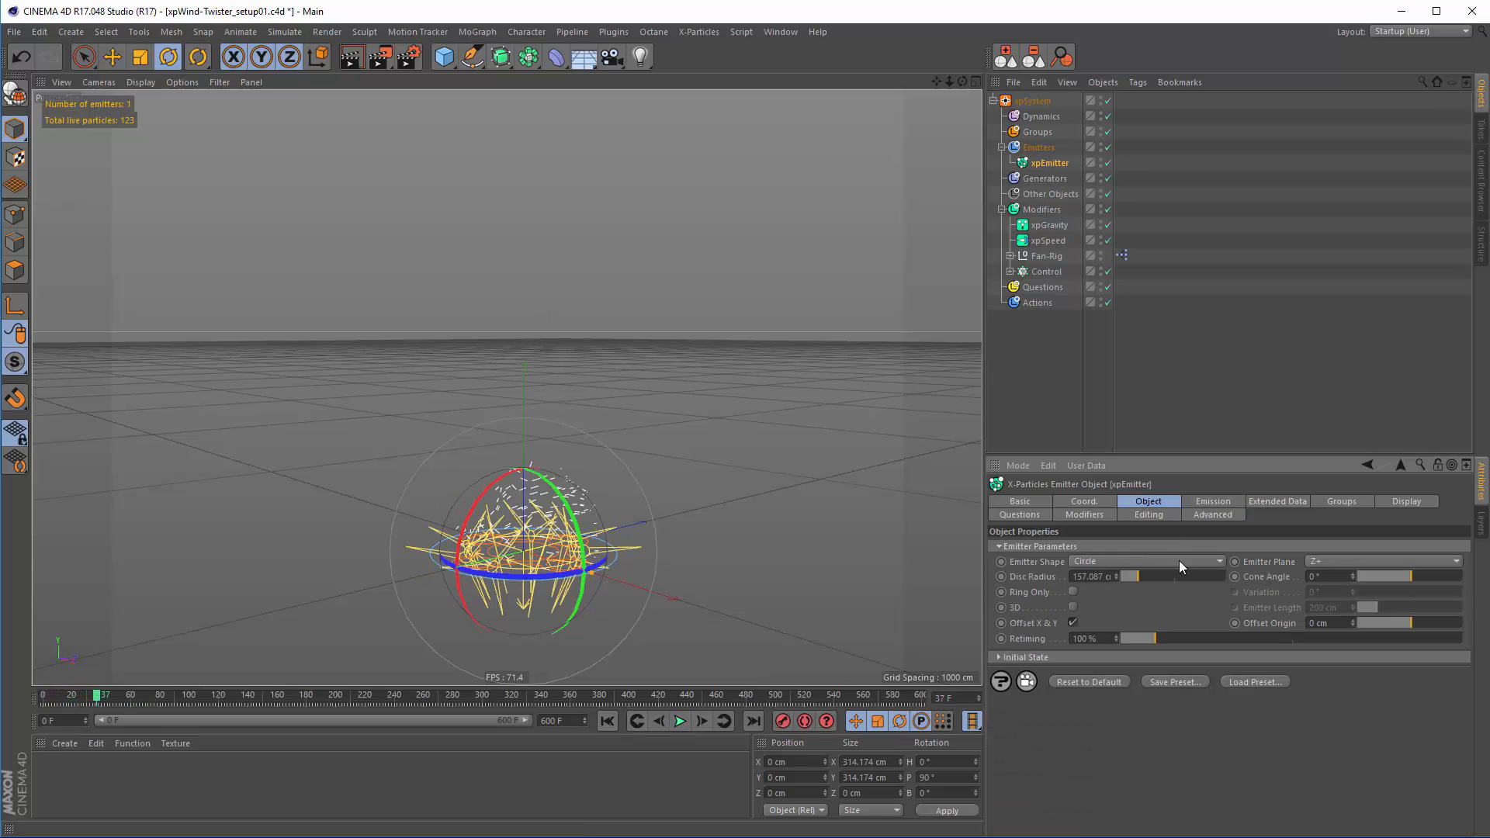
{"action": "left_click", "coordinate": [1149, 641]}
{"action": "left_click_drag", "start_coordinate": [1134, 641], "coordinate": [1132, 641]}
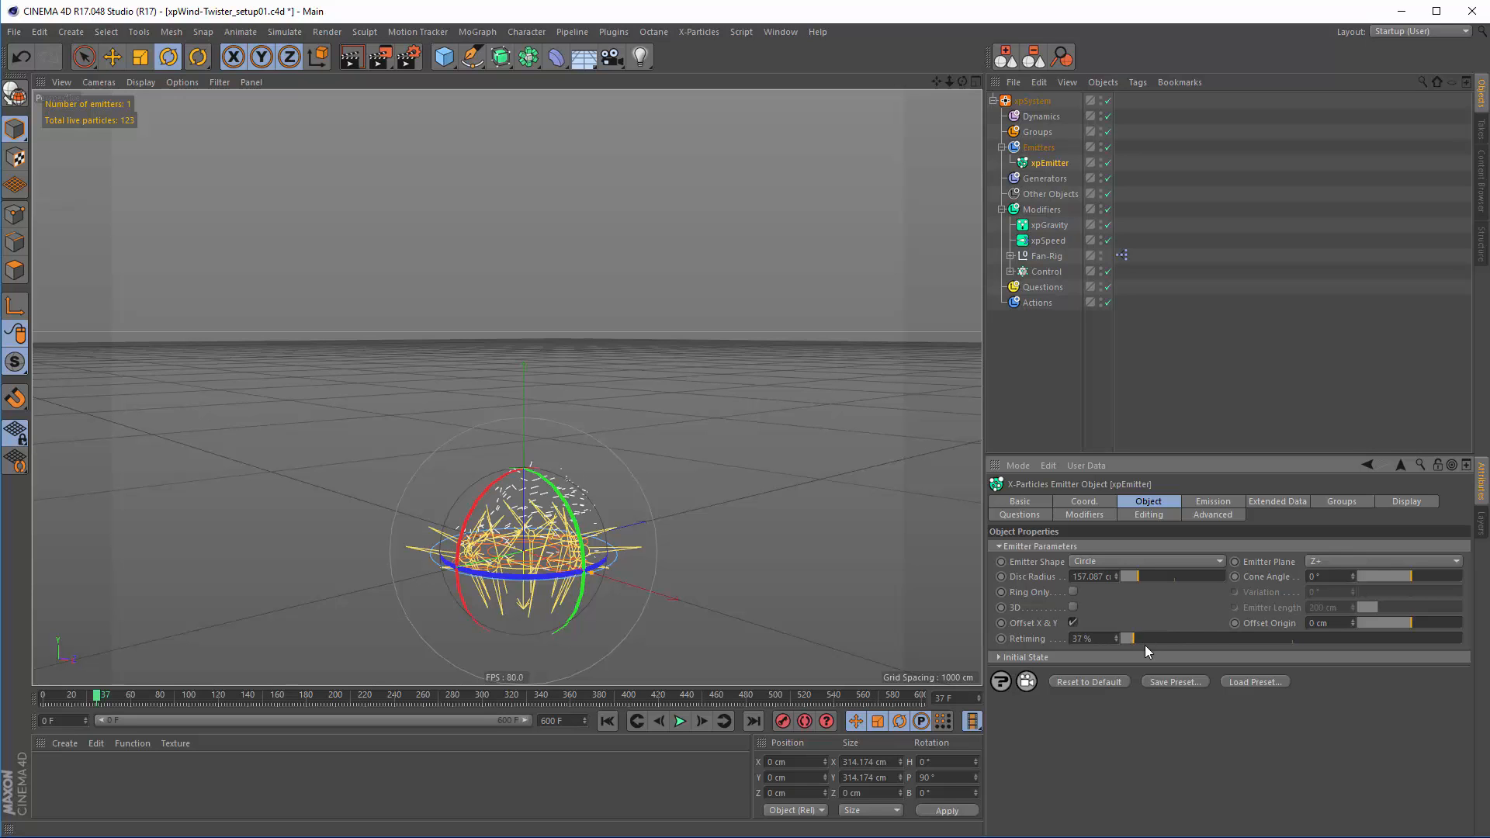
Replay the simulation from the start and hide the Fan-Rig in the viewport
{"action": "left_click", "coordinate": [608, 720]}
{"action": "left_click", "coordinate": [679, 722]}
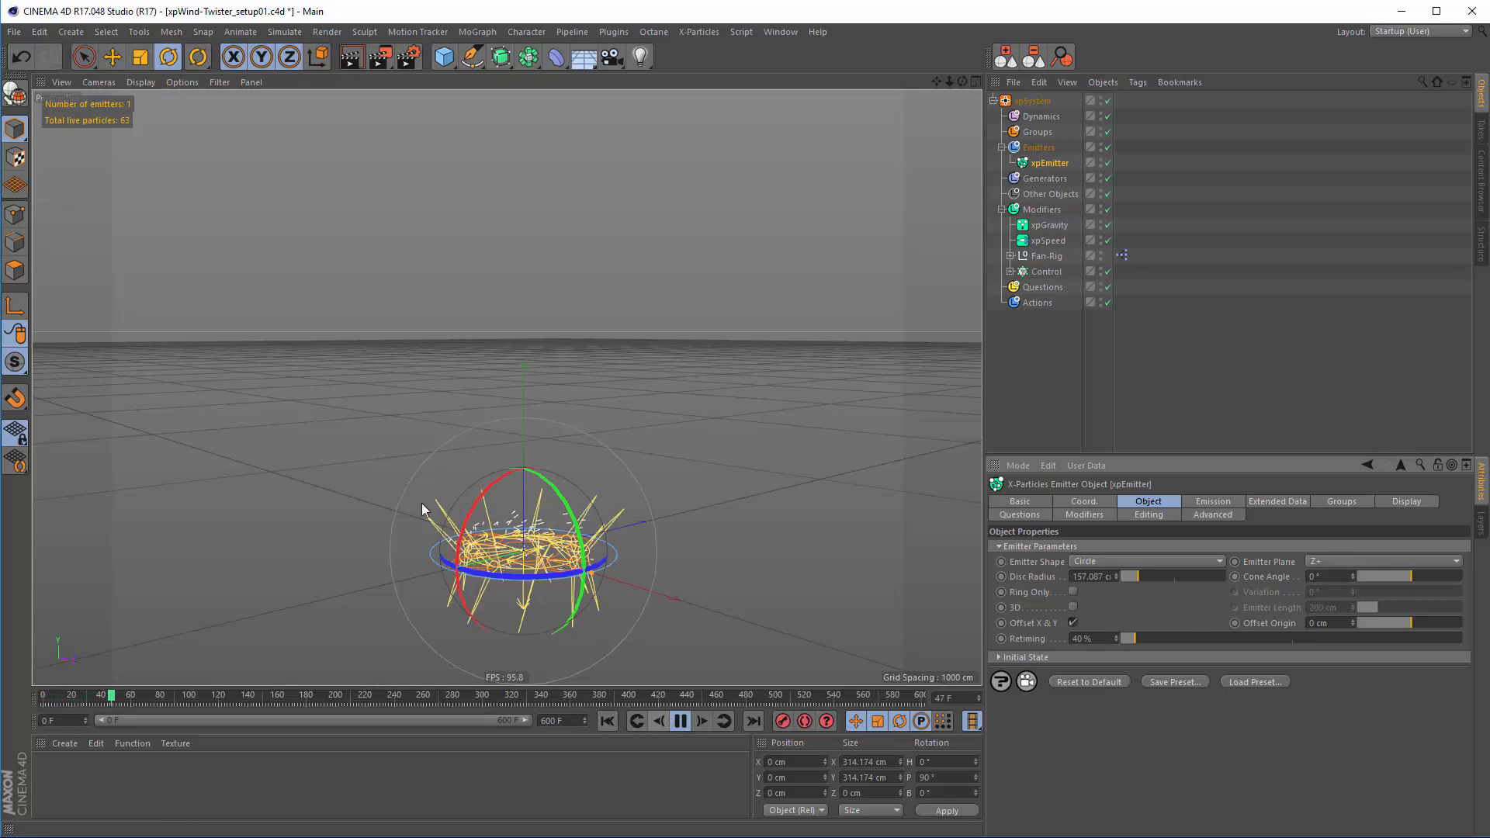
{"action": "double_click", "coordinate": [1101, 252]}
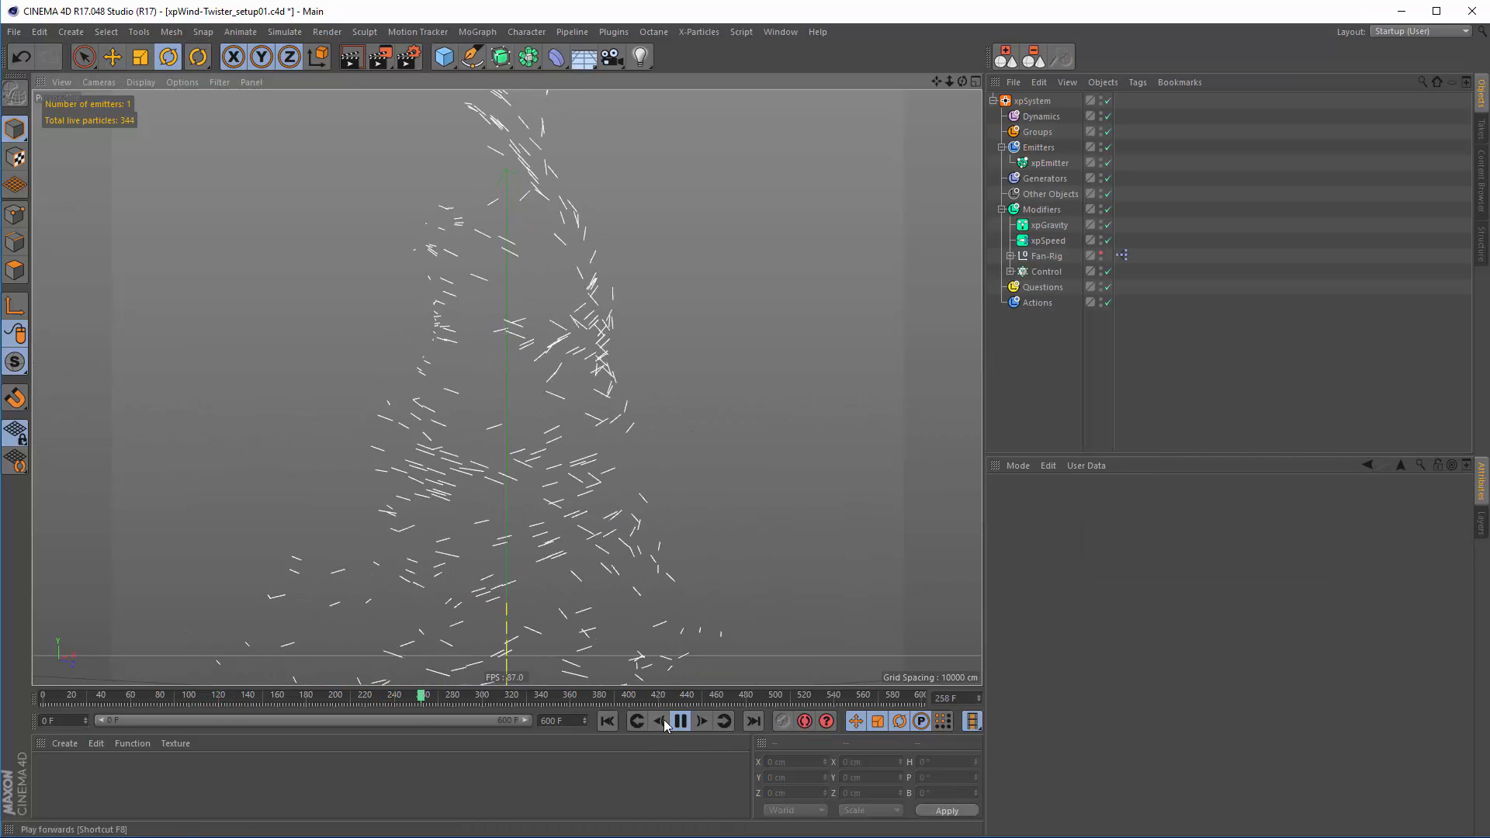
Stop the simulation and set the xpEmitter's Editor Display to Arrow
{"action": "left_click", "coordinate": [680, 721]}
{"action": "left_click", "coordinate": [1050, 163]}
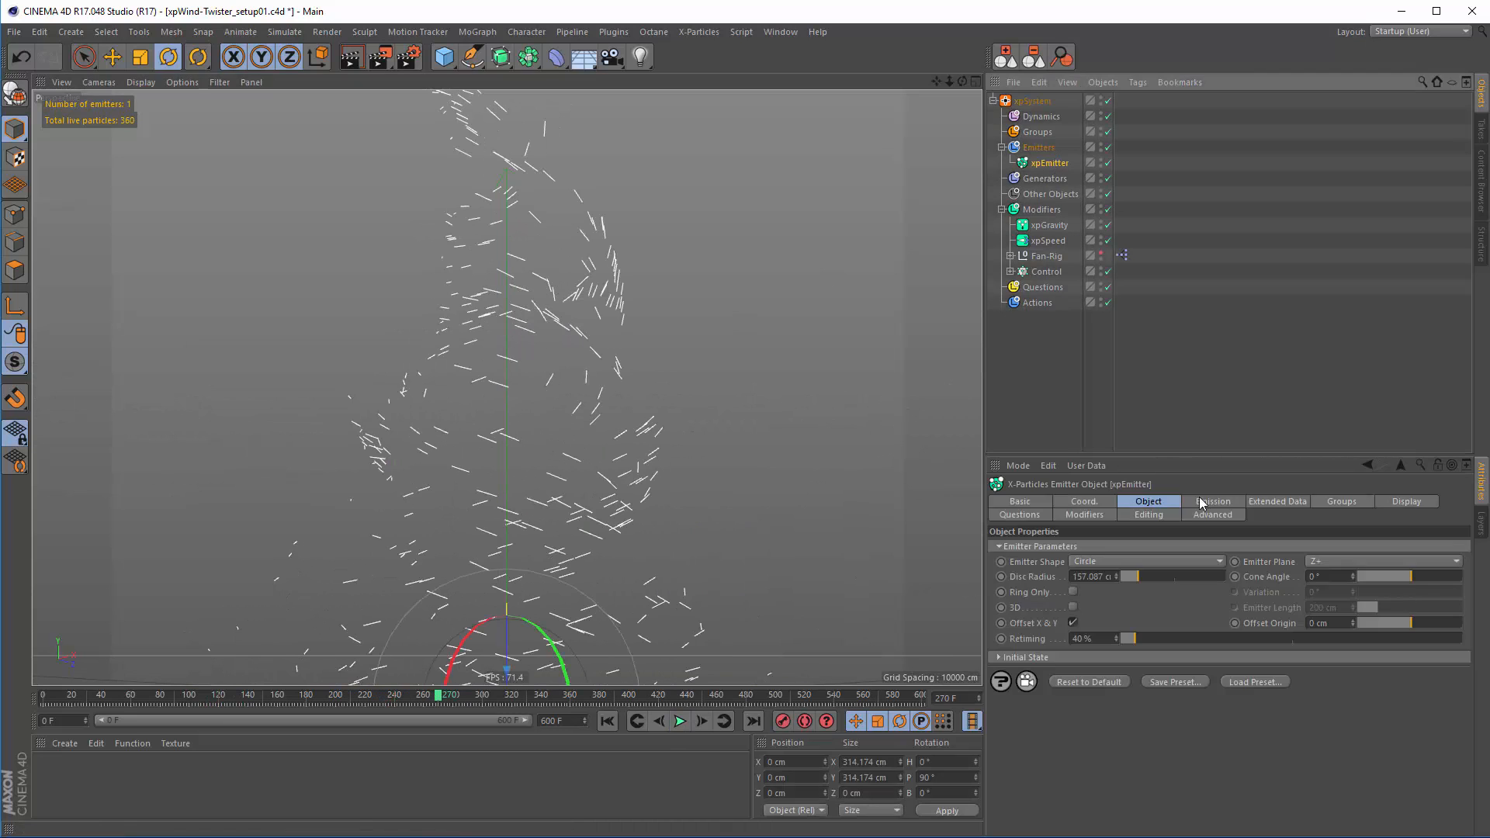
{"action": "left_click", "coordinate": [1405, 502]}
{"action": "left_click", "coordinate": [1107, 666]}
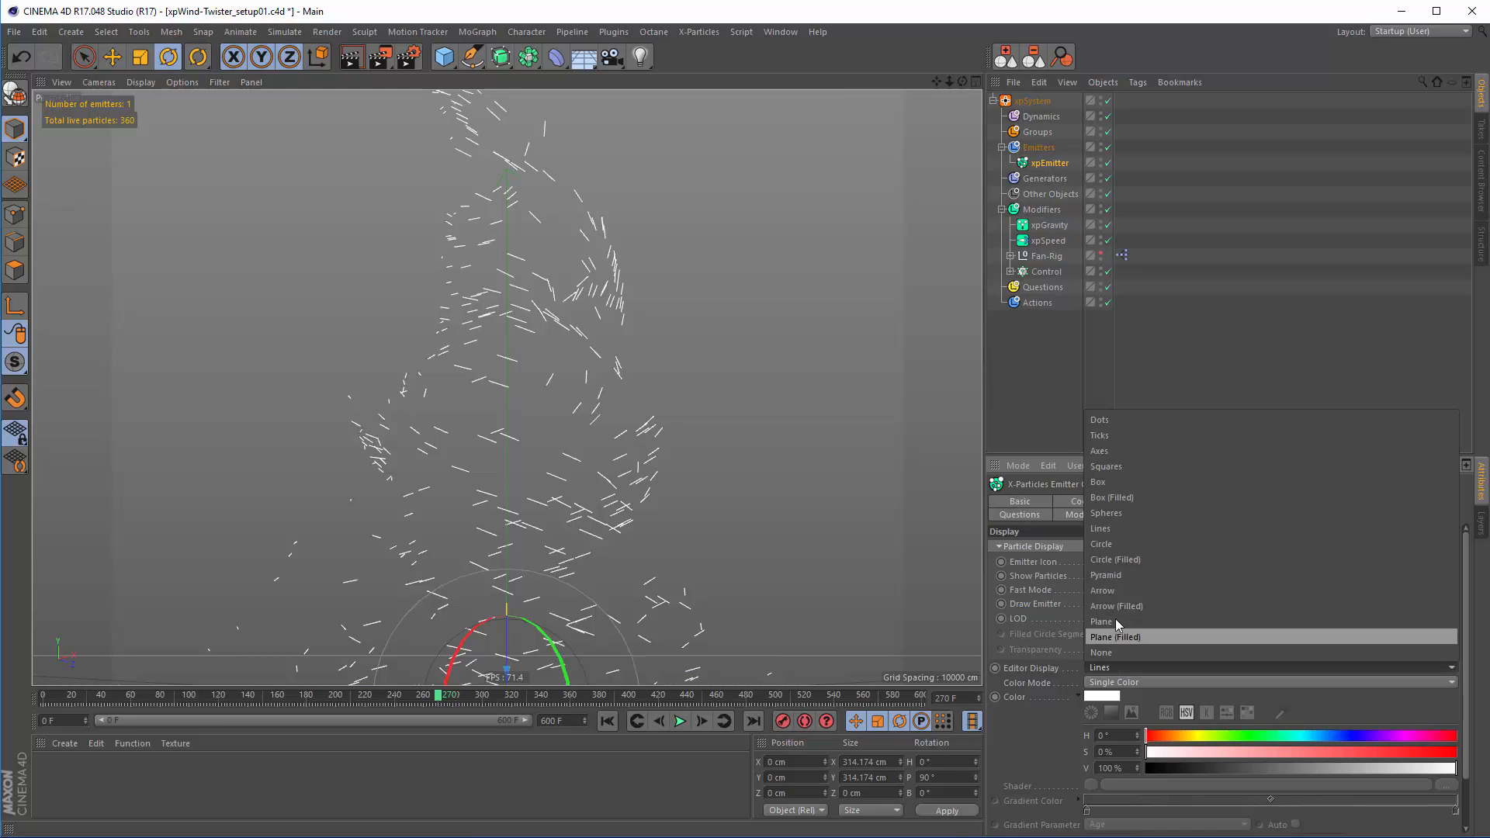
{"action": "left_click", "coordinate": [1111, 590]}
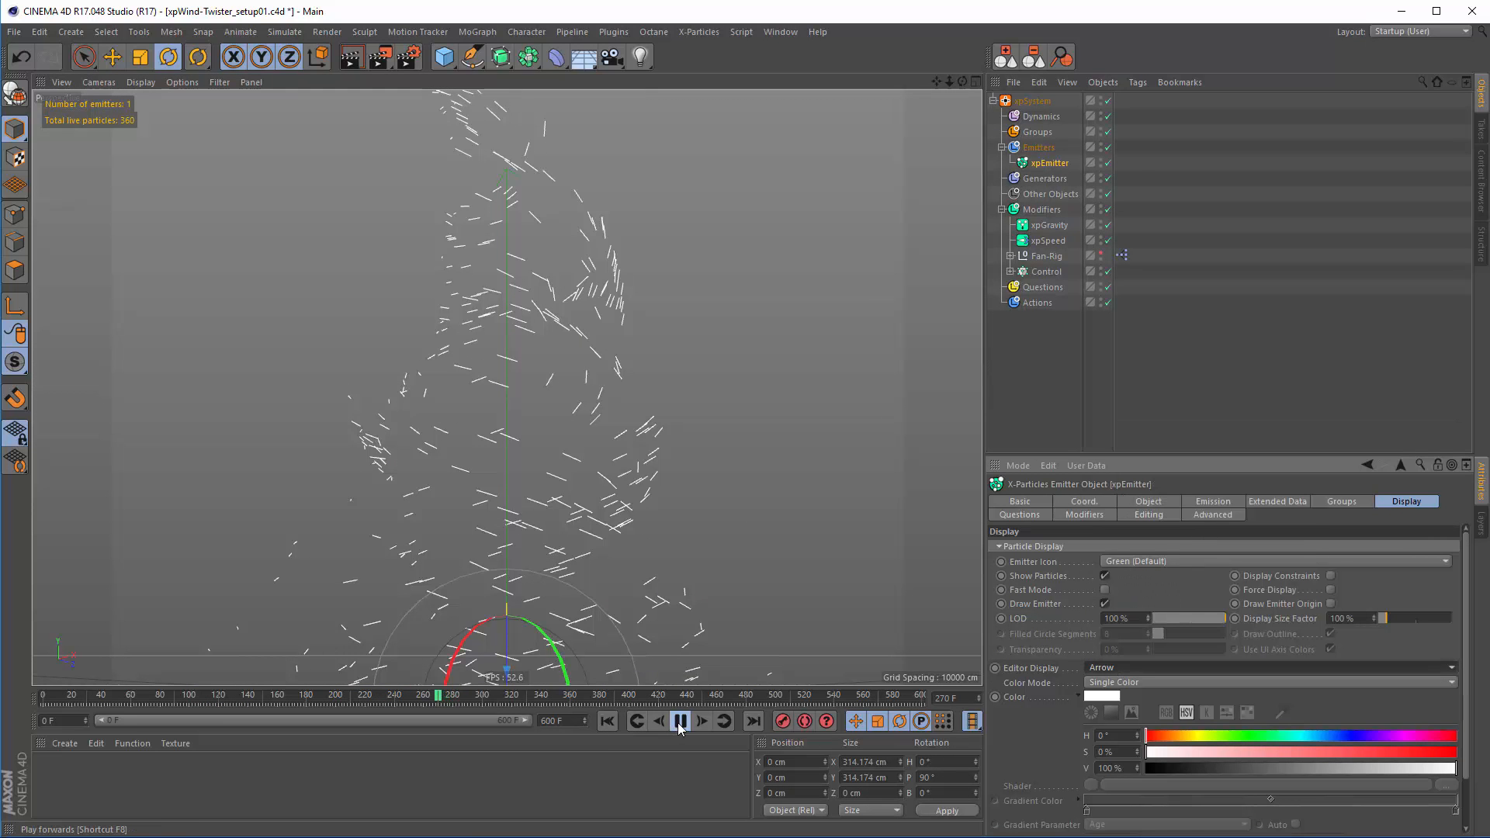
Replay the simulation from the start and examine the direction of the arrow particles around the emitter from a raised viewpoint
{"action": "left_click", "coordinate": [608, 722]}
{"action": "middle_click_drag", "start_coordinate": [694, 587], "coordinate": [696, 531], "text": "alt"}
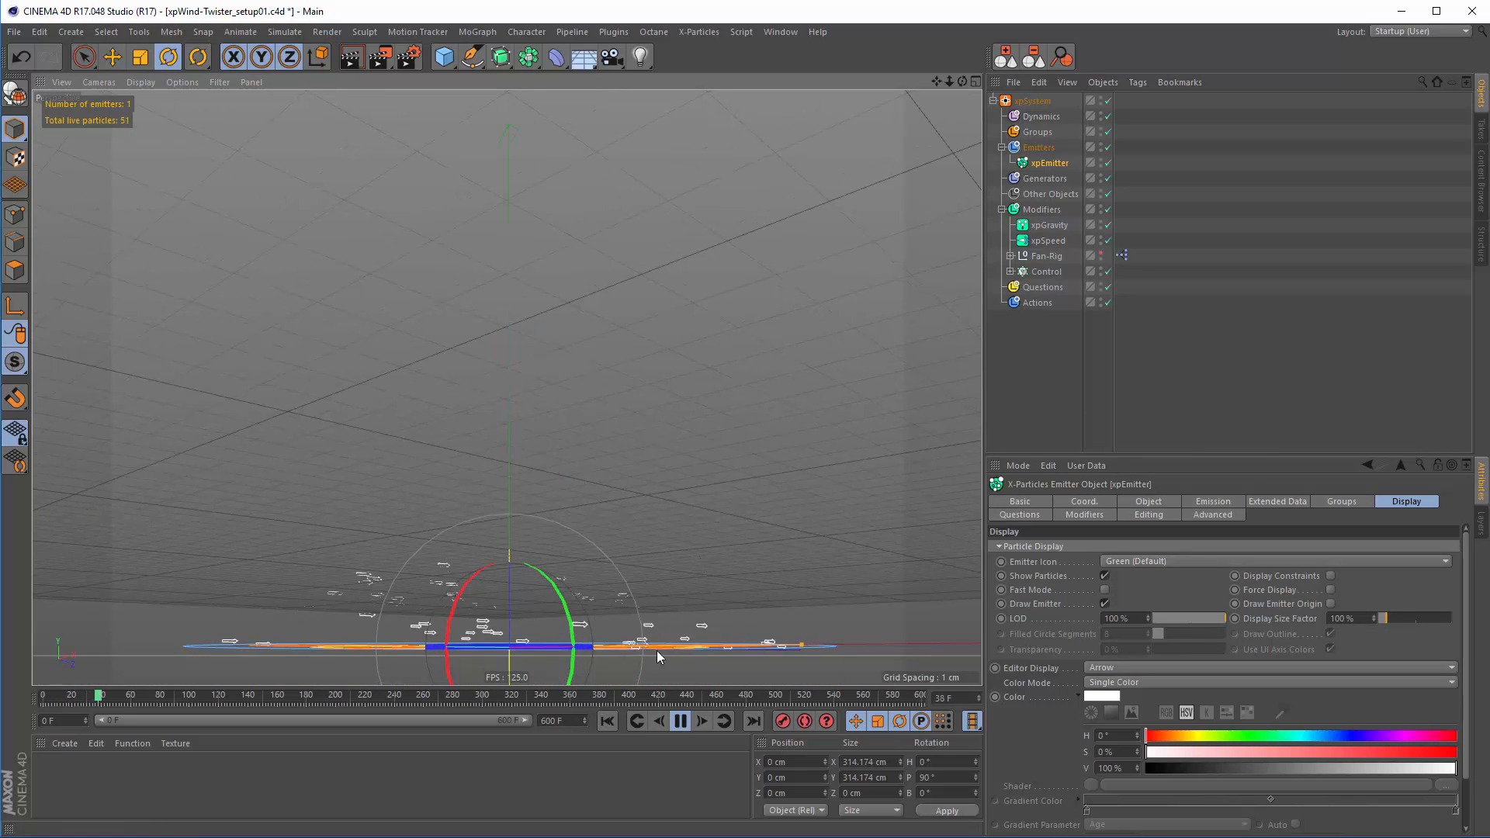
{"action": "left_click_drag", "start_coordinate": [681, 588], "coordinate": [679, 669], "text": "alt"}
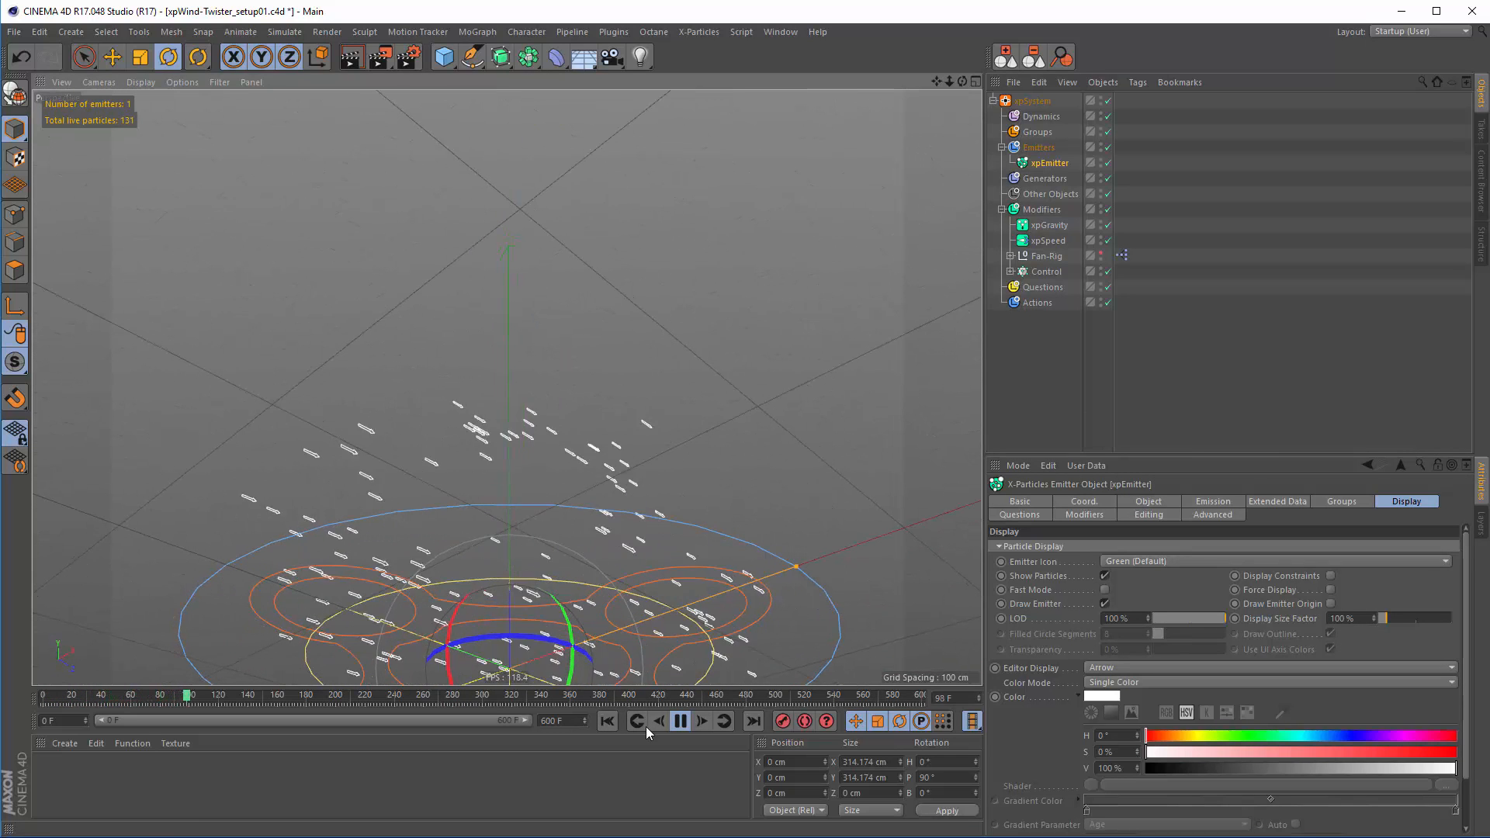
{"action": "left_click", "coordinate": [680, 721]}
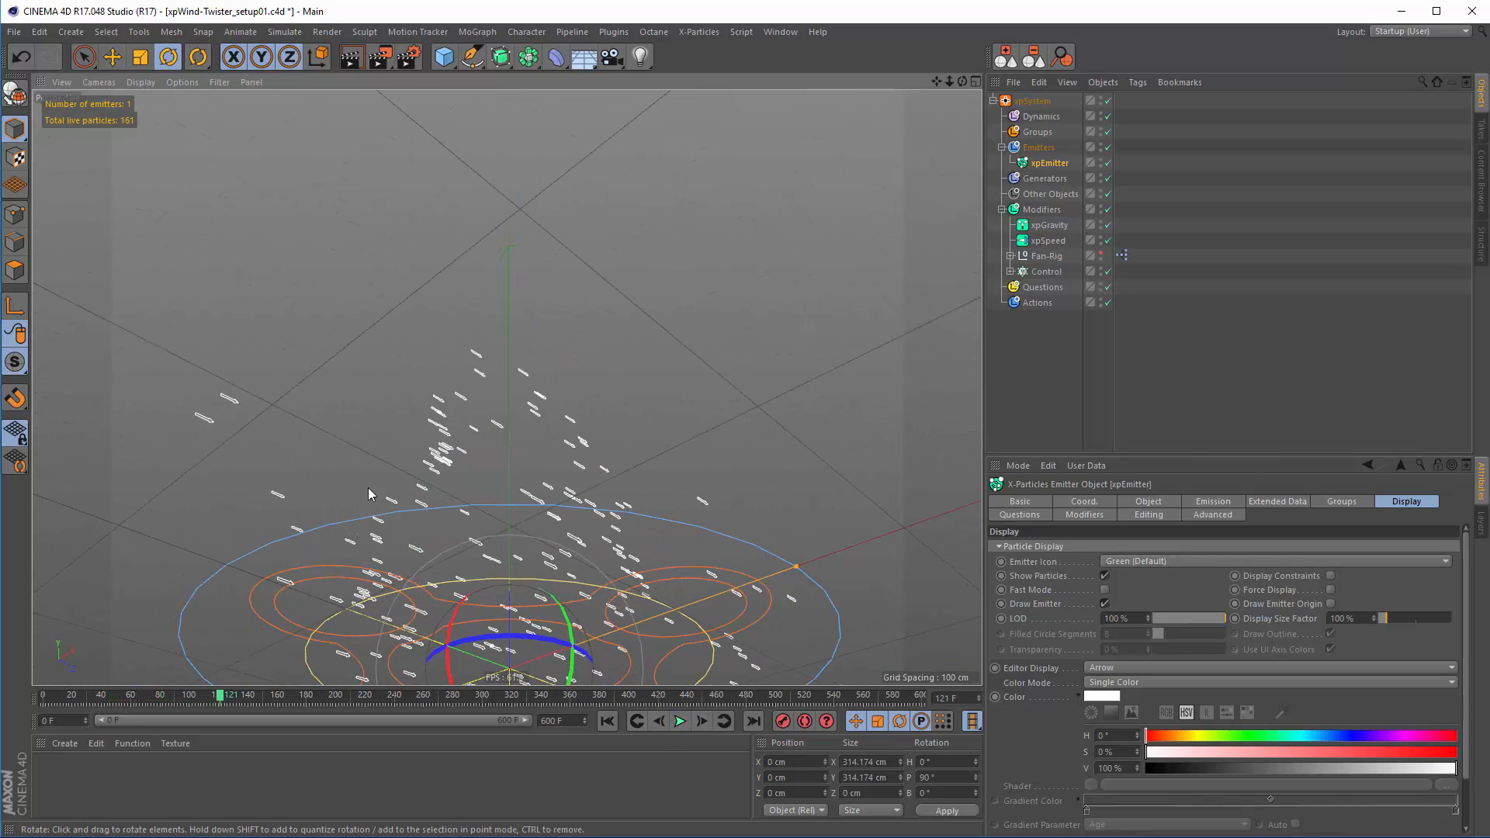
Enable Use Rotation in the xpEmitter's particle rotation data and set the Rotation Mode to Tangential
{"action": "left_click", "coordinate": [1275, 503]}
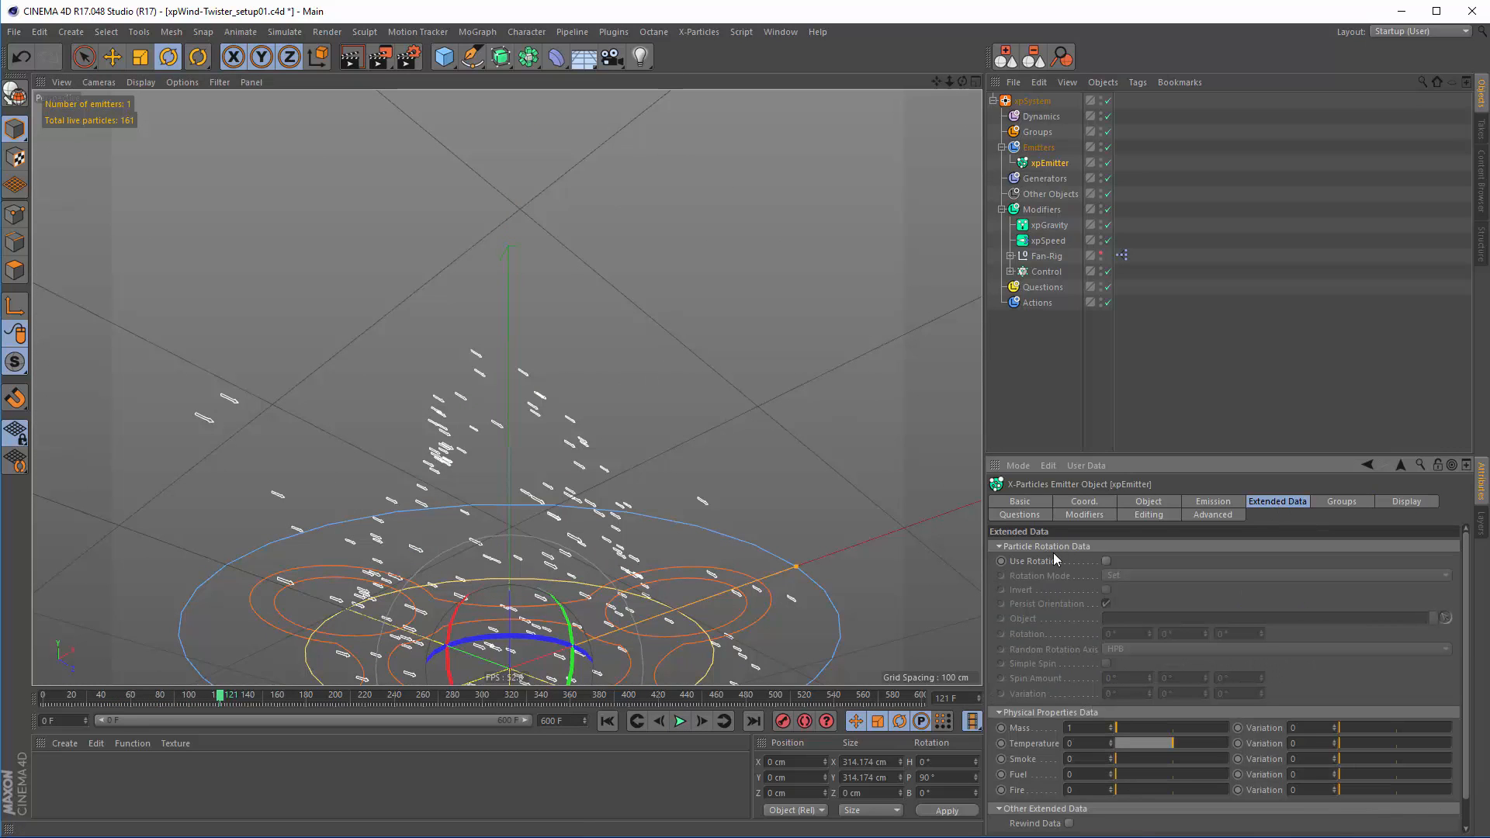
{"action": "left_click", "coordinate": [1107, 561]}
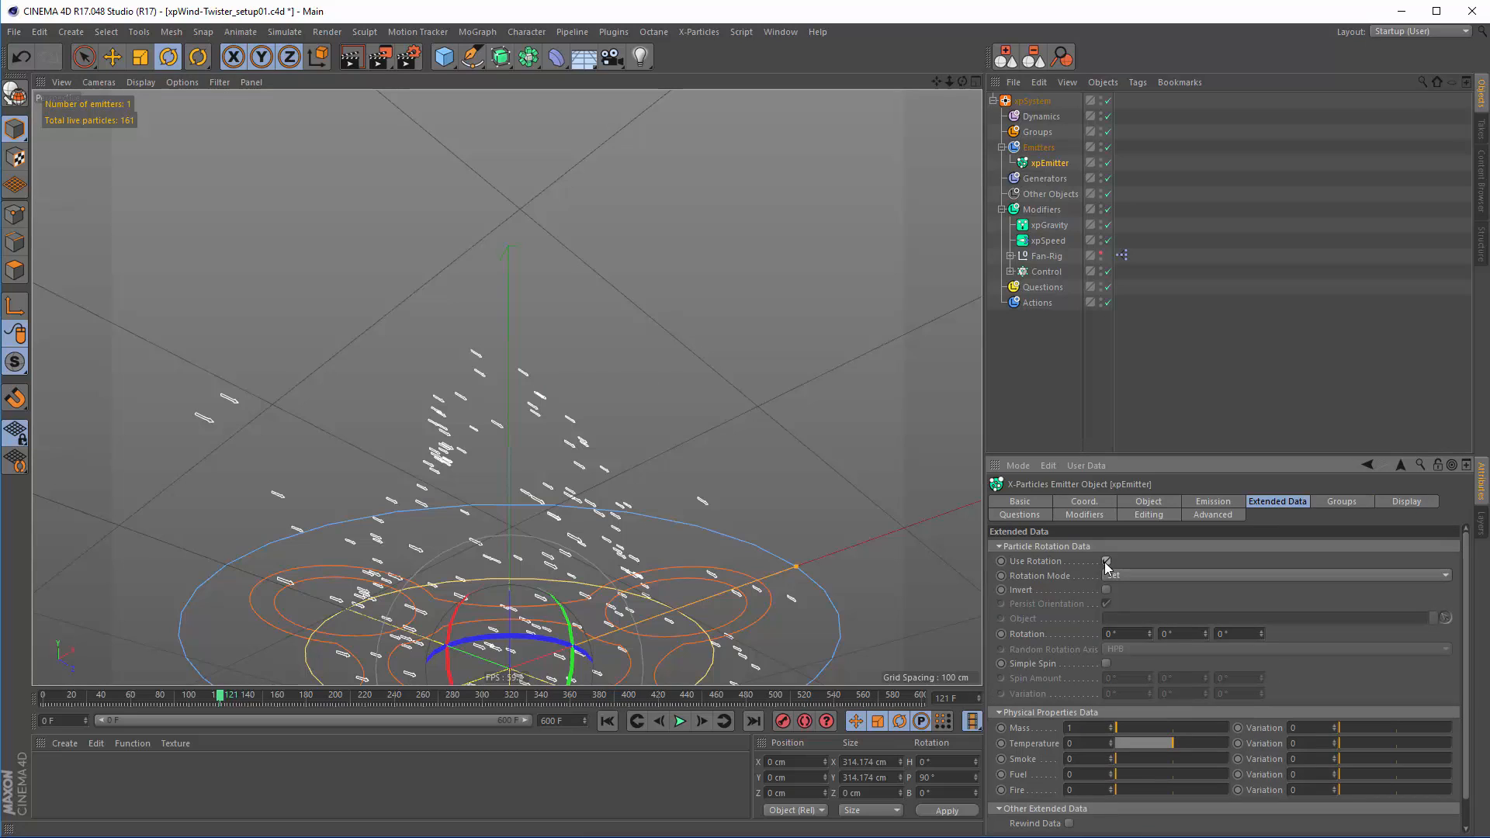
{"action": "left_click", "coordinate": [1122, 576]}
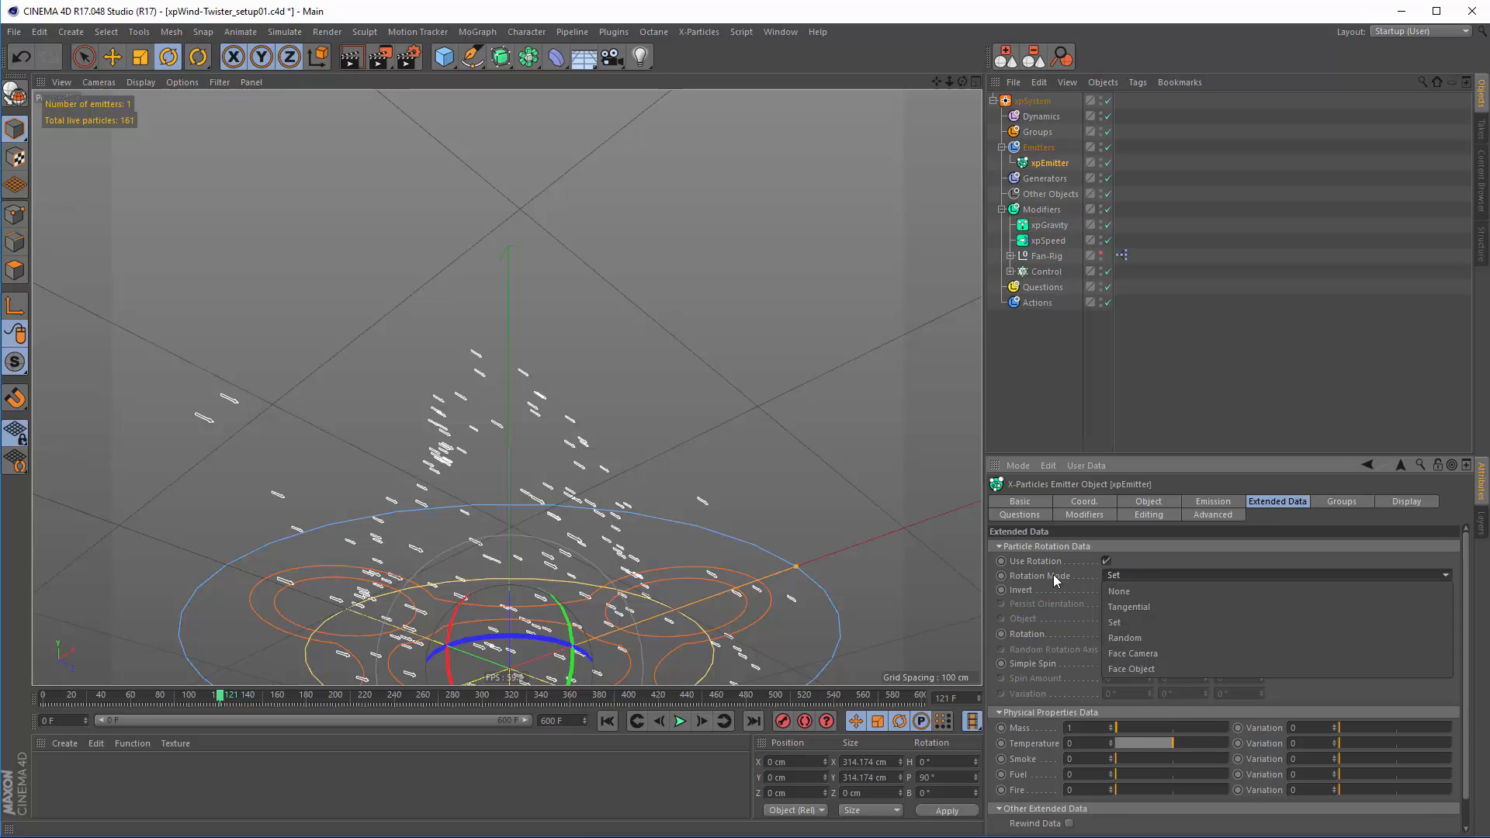
{"action": "left_click", "coordinate": [1130, 607]}
Replay the simulation from the start and check up close how the arrows align with their direction of travel
{"action": "left_click", "coordinate": [607, 721]}
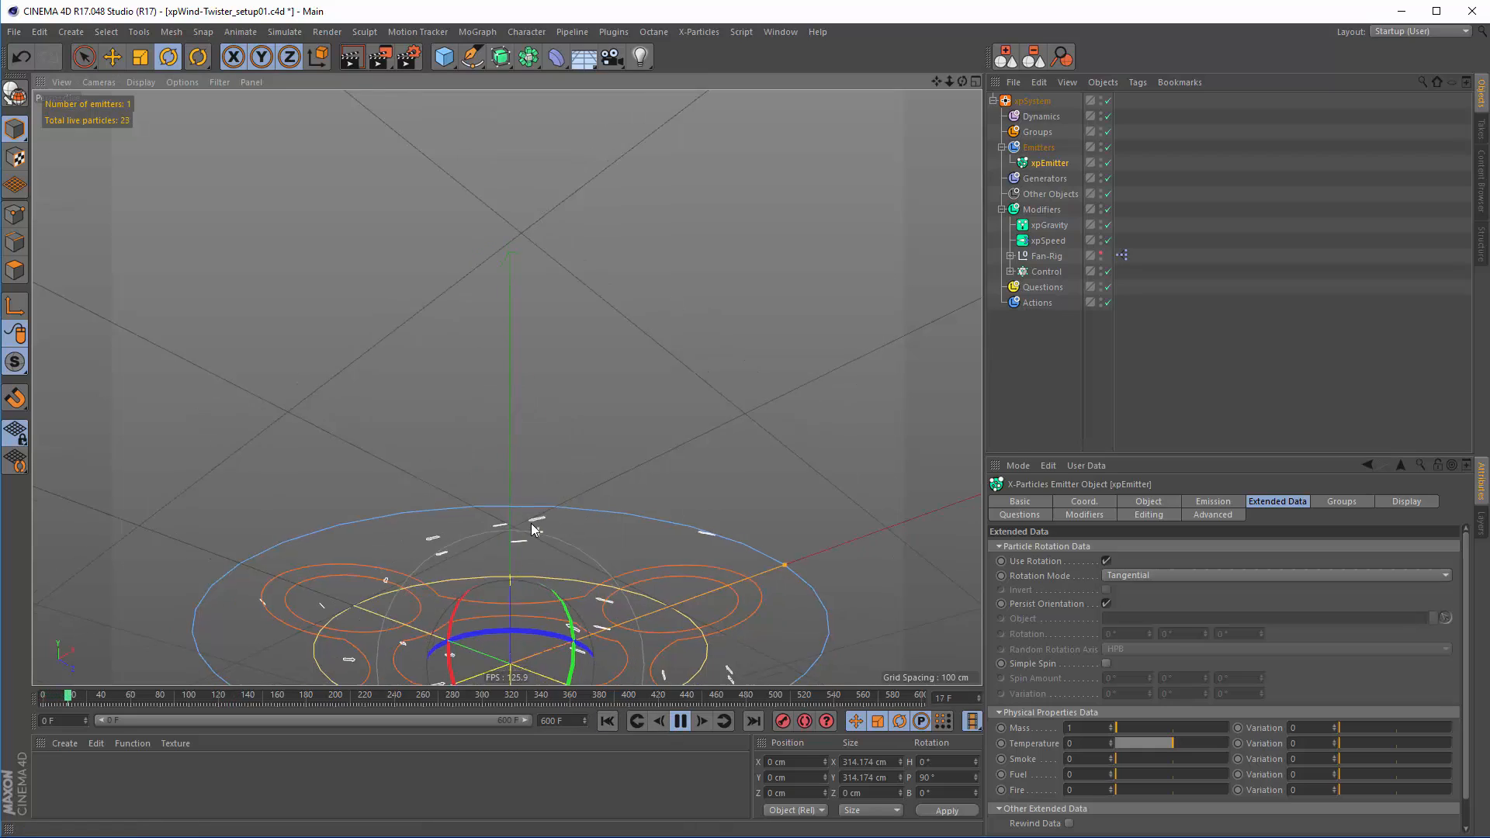
{"action": "right_click_drag", "start_coordinate": [534, 527], "coordinate": [592, 499], "text": "alt"}
{"action": "mouse_move", "coordinate": [593, 499]}
{"action": "left_mouse_down", "text": "alt"}
{"action": "mouse_move", "coordinate": [628, 624]}
{"action": "mouse_move", "coordinate": [605, 486]}
{"action": "mouse_move", "coordinate": [648, 771]}
{"action": "mouse_move", "coordinate": [563, 531]}
{"action": "mouse_move", "coordinate": [591, 484]}
{"action": "mouse_move", "coordinate": [612, 483]}
{"action": "left_mouse_up", "text": "alt"}
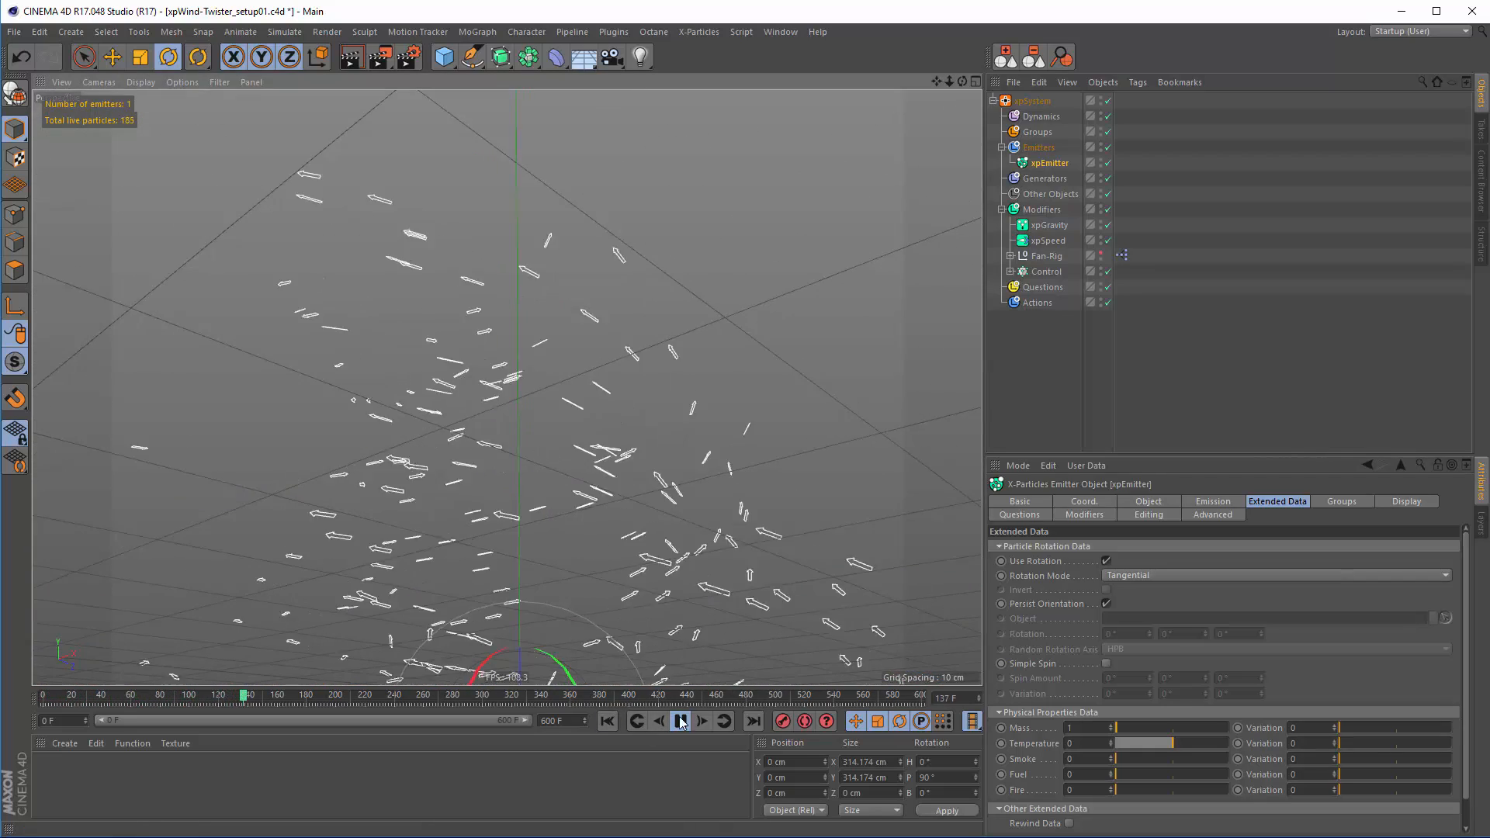
{"action": "left_click", "coordinate": [681, 721]}
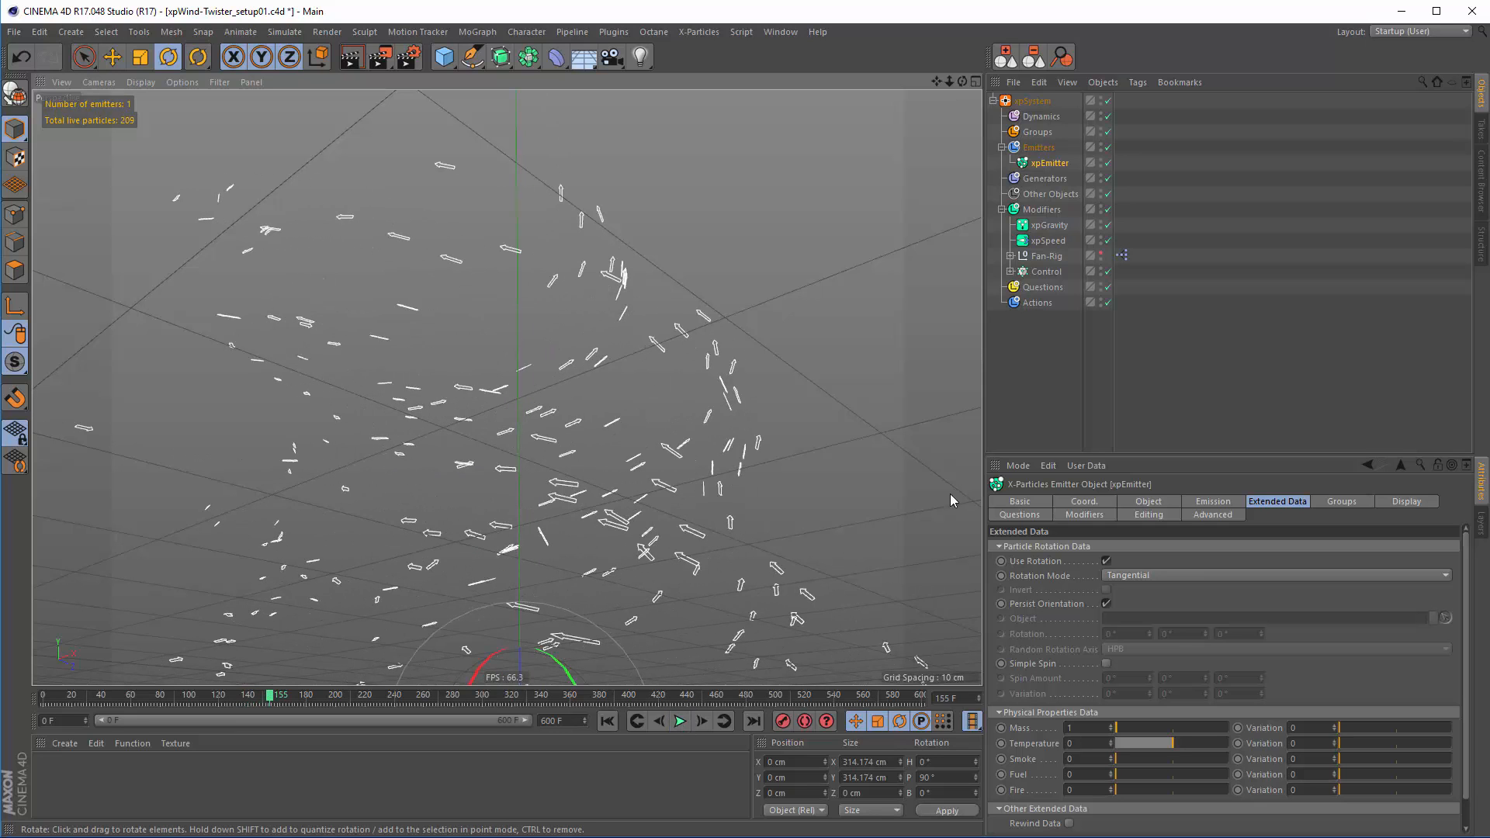
Set the xpEmitter's particle Radius to 3 cm with a 1 cm Variation and preview the simulation from the start
{"action": "left_click", "coordinate": [1215, 502]}
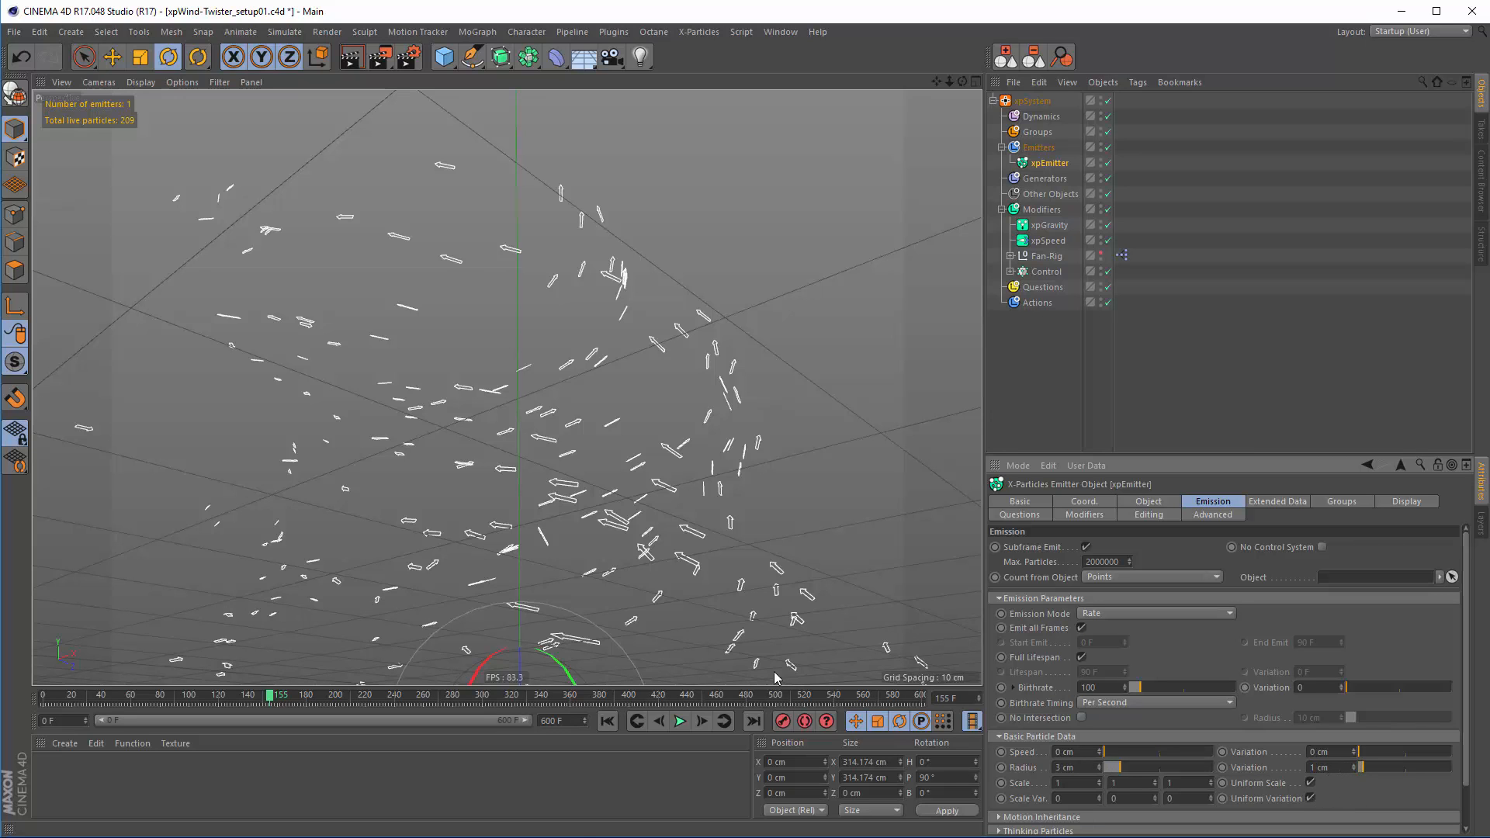
{"action": "left_click", "coordinate": [608, 721]}
{"action": "left_click", "coordinate": [677, 722]}
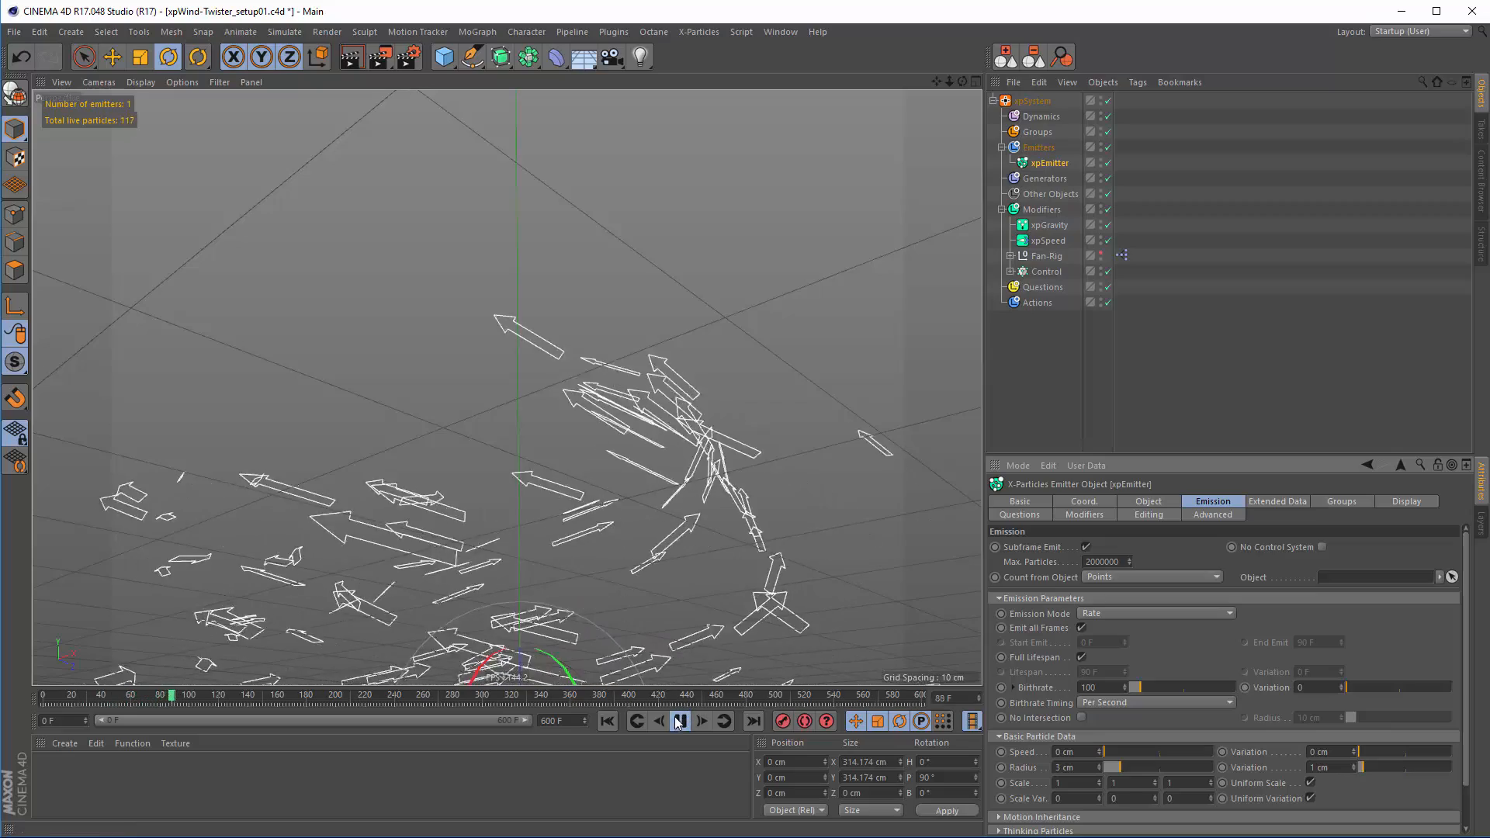
{"action": "left_click", "coordinate": [678, 722]}
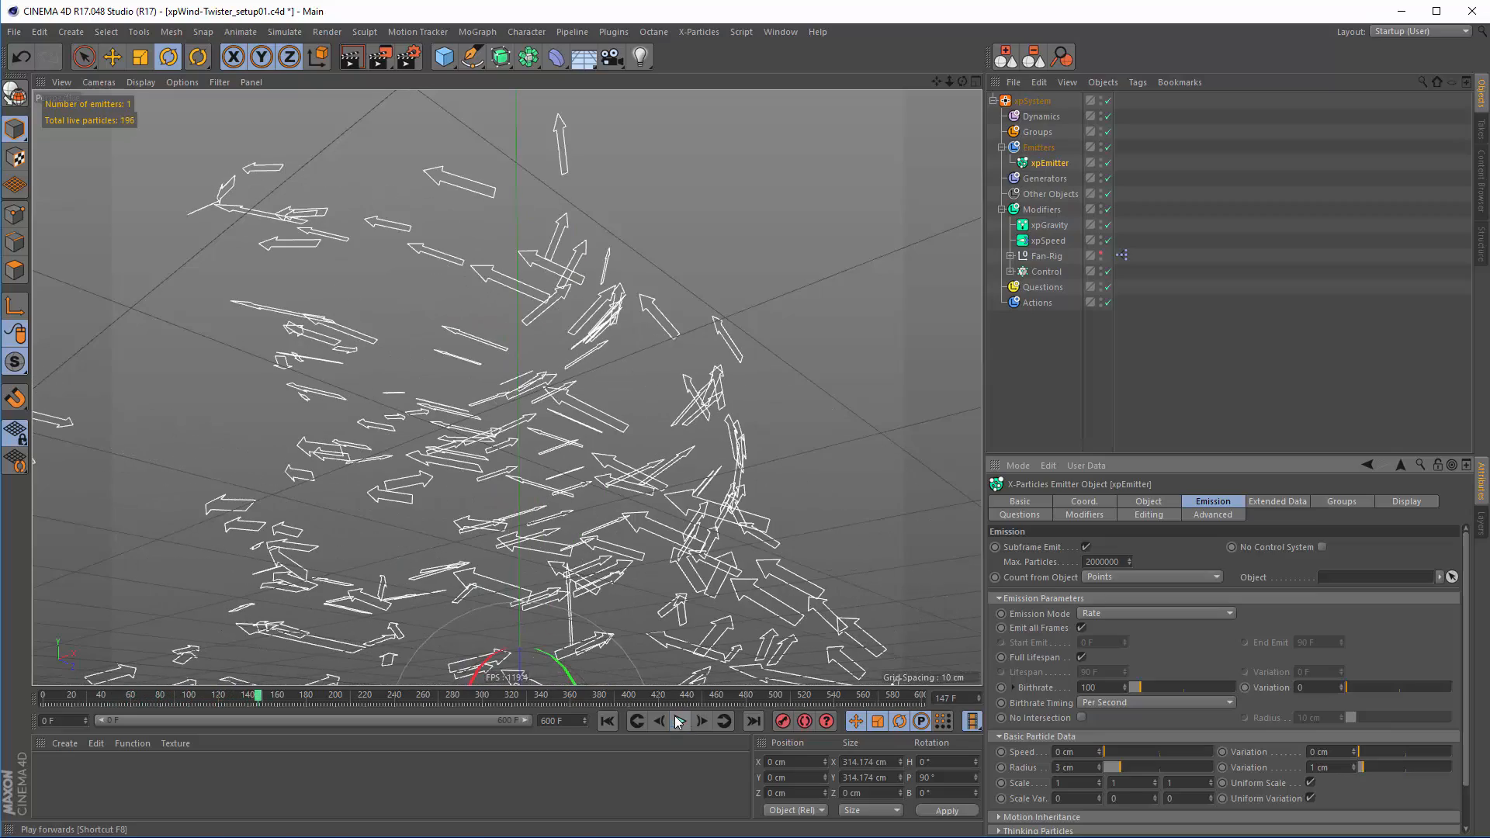
{"action": "left_click_drag", "start_coordinate": [563, 426], "coordinate": [548, 361], "text": "alt"}
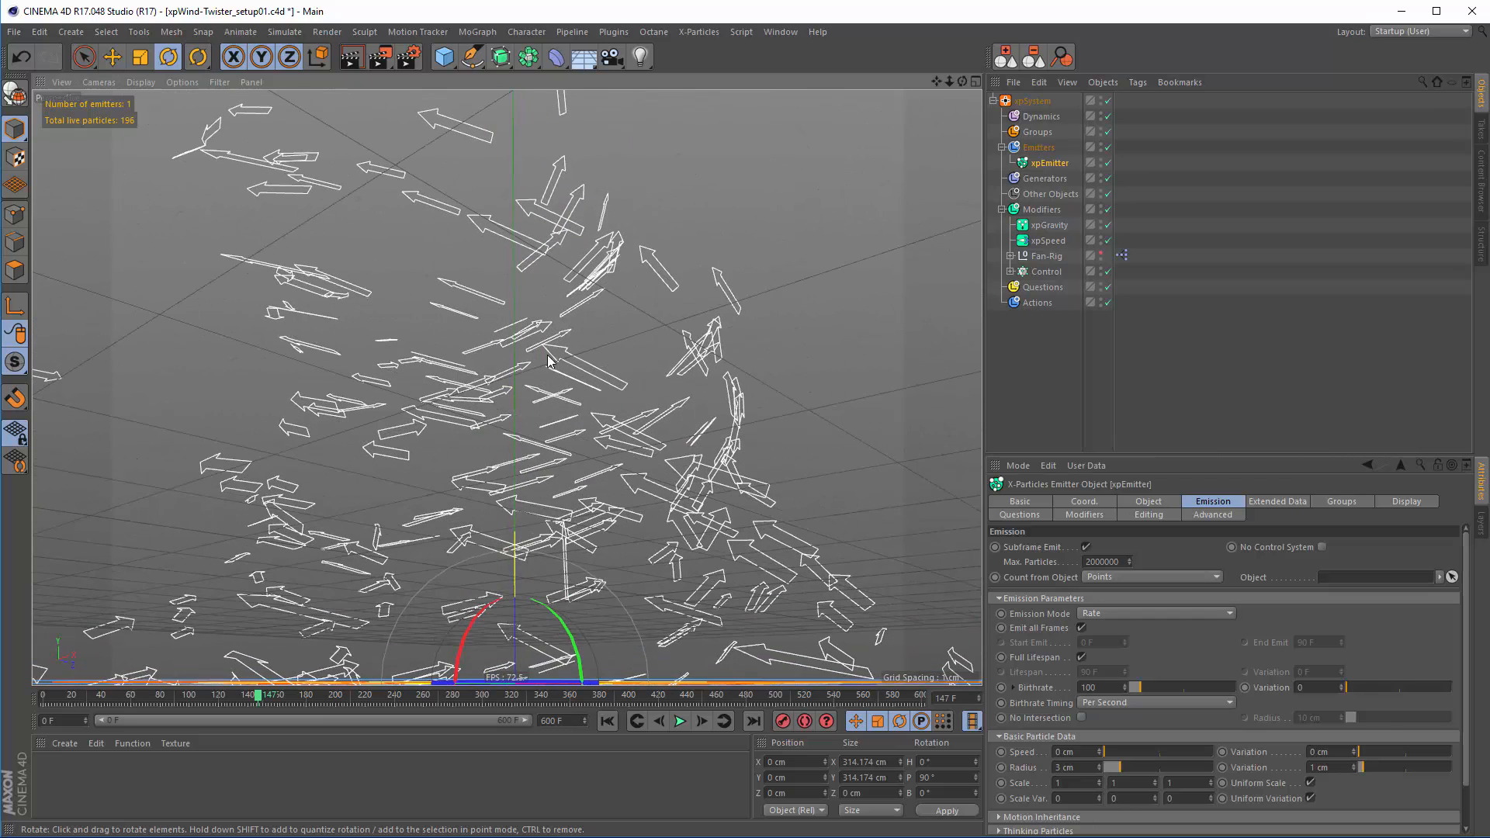
Switch to the open Fish-BlueTang0.c4d scene and play its timeline from the start to inspect the fish model
{"action": "left_click", "coordinate": [780, 32]}
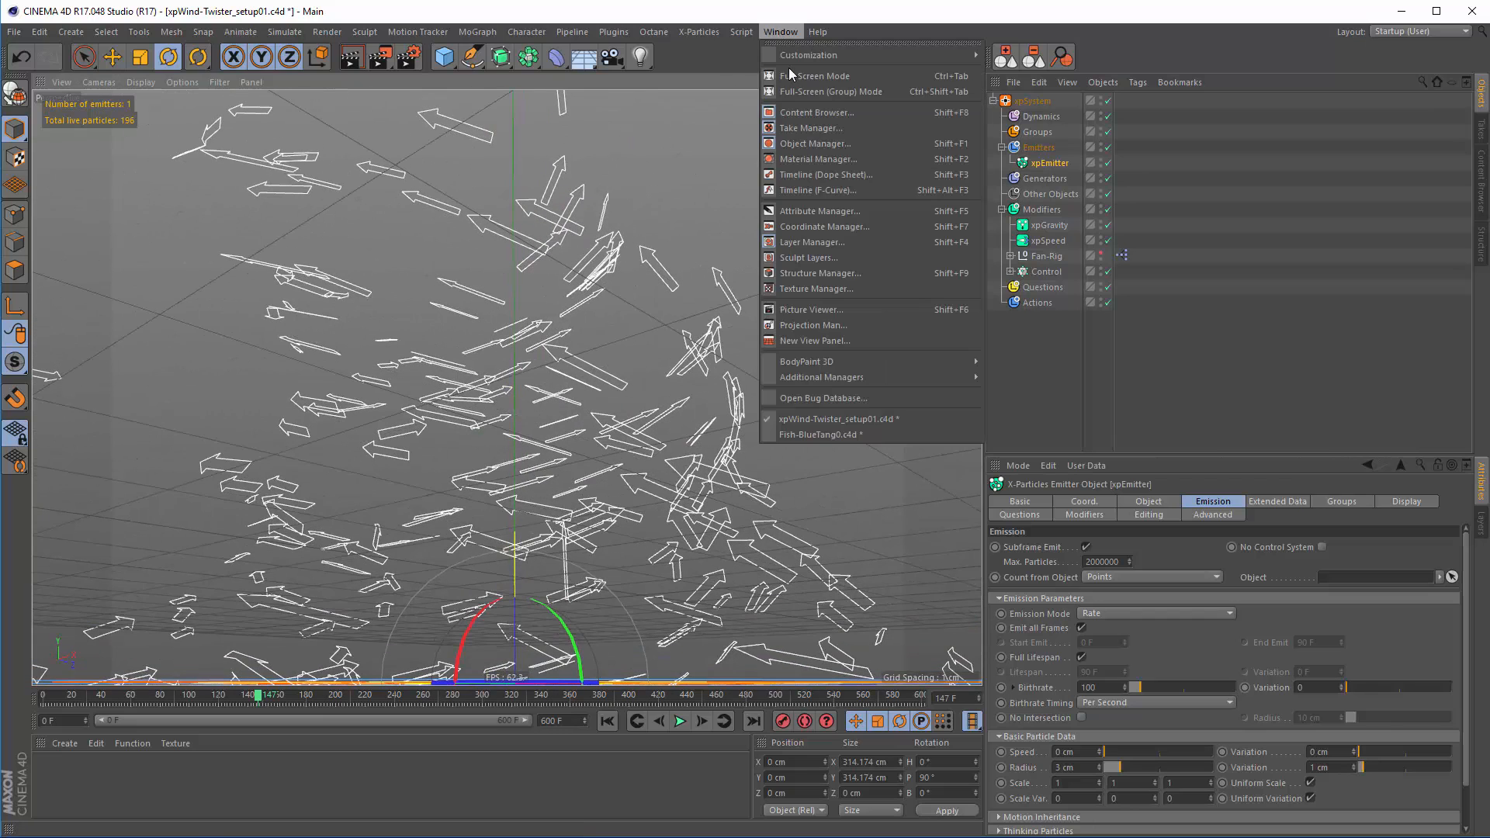
{"action": "left_click", "coordinate": [801, 434]}
{"action": "left_click_drag", "start_coordinate": [510, 377], "coordinate": [588, 577], "text": "alt"}
{"action": "left_click", "coordinate": [679, 722]}
{"action": "left_click", "coordinate": [607, 721]}
{"action": "left_click", "coordinate": [679, 721]}
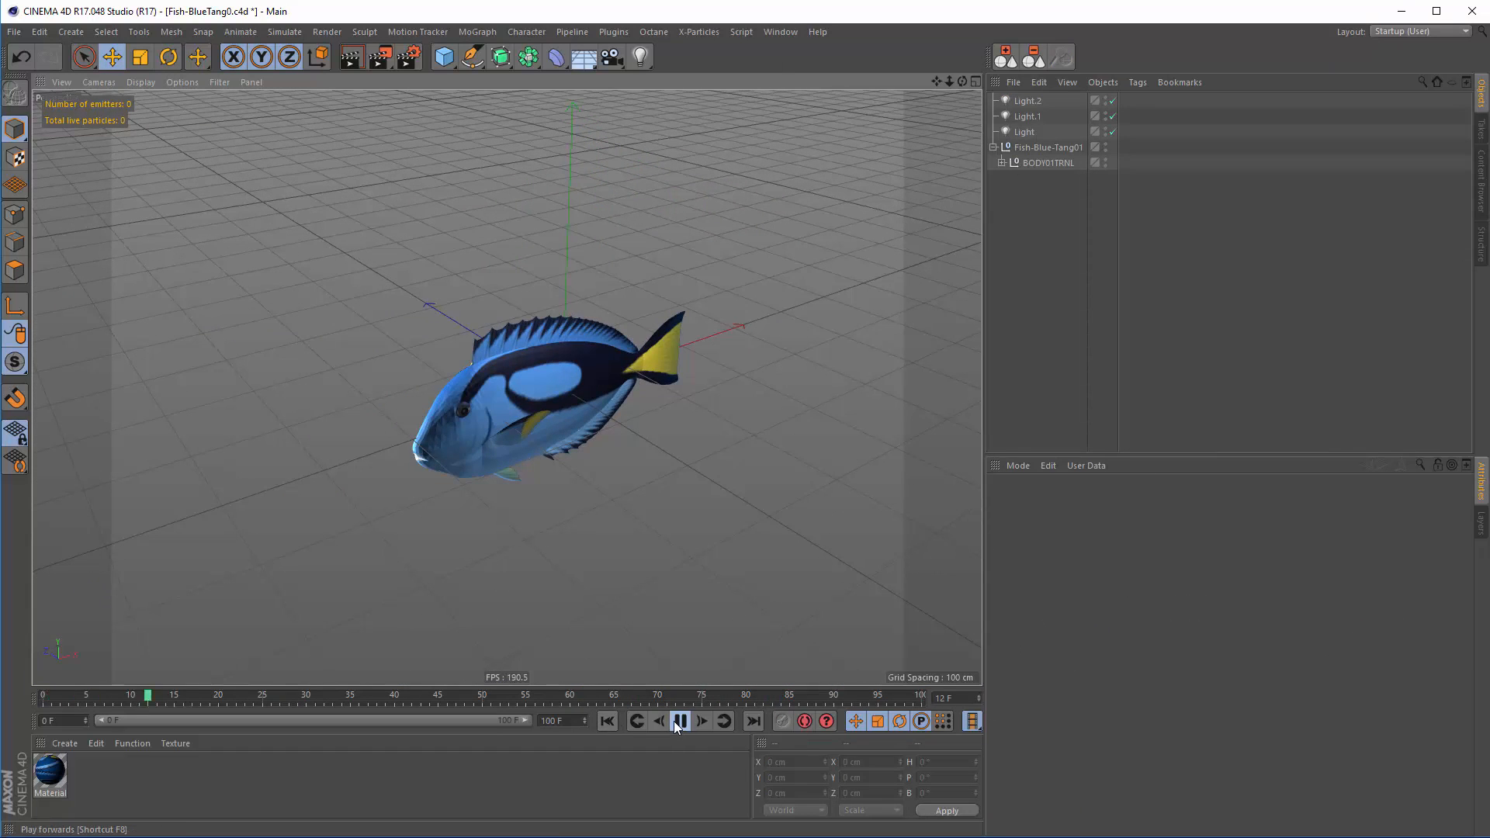
{"action": "left_click", "coordinate": [679, 721]}
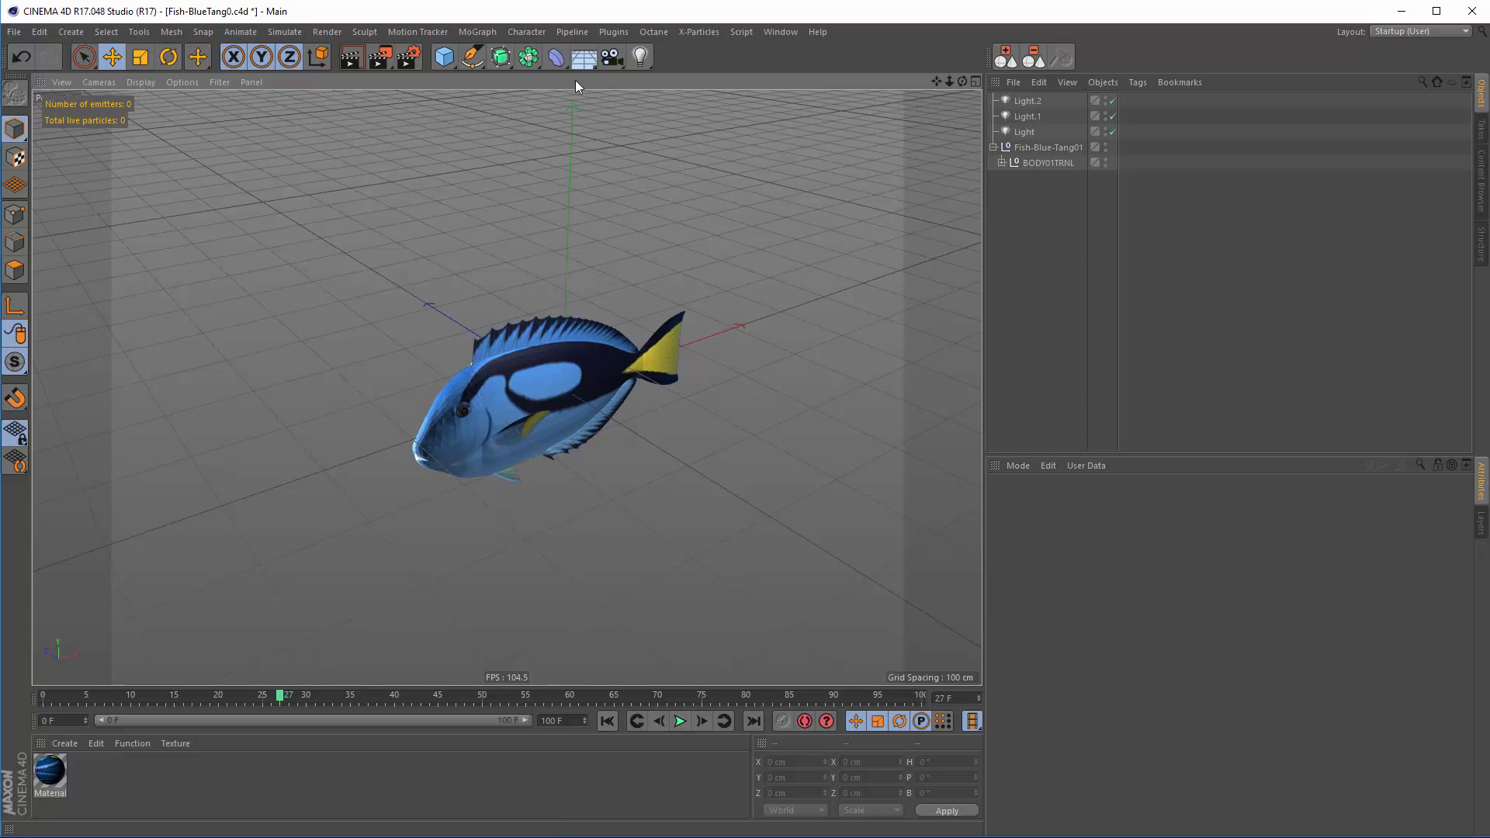
Add a Wind deformer as a child of Fish-Blue-Tang01 and play the animation from the start
{"action": "left_click", "coordinate": [552, 57]}
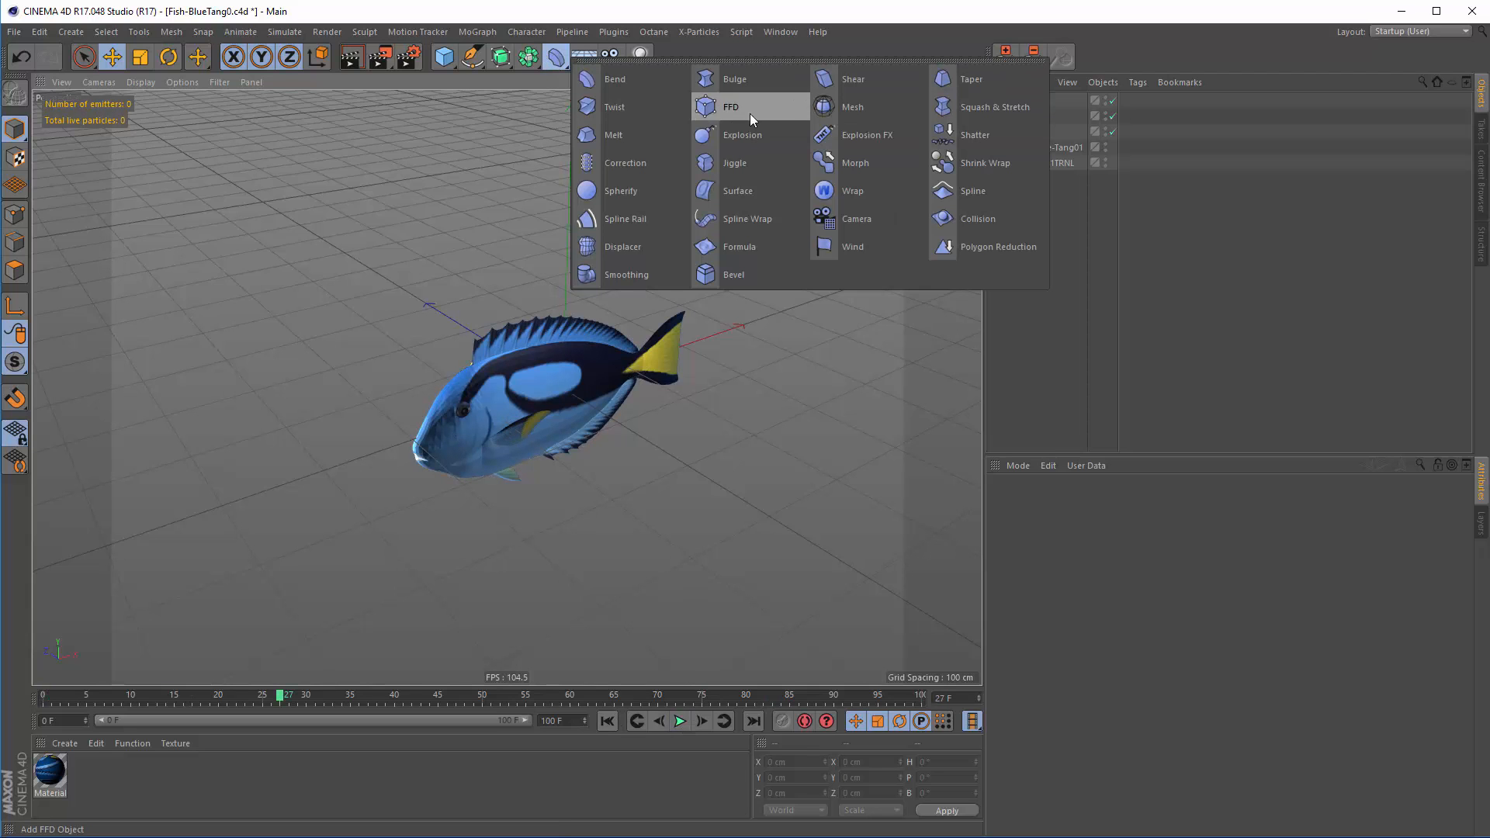
{"action": "left_click", "coordinate": [845, 249]}
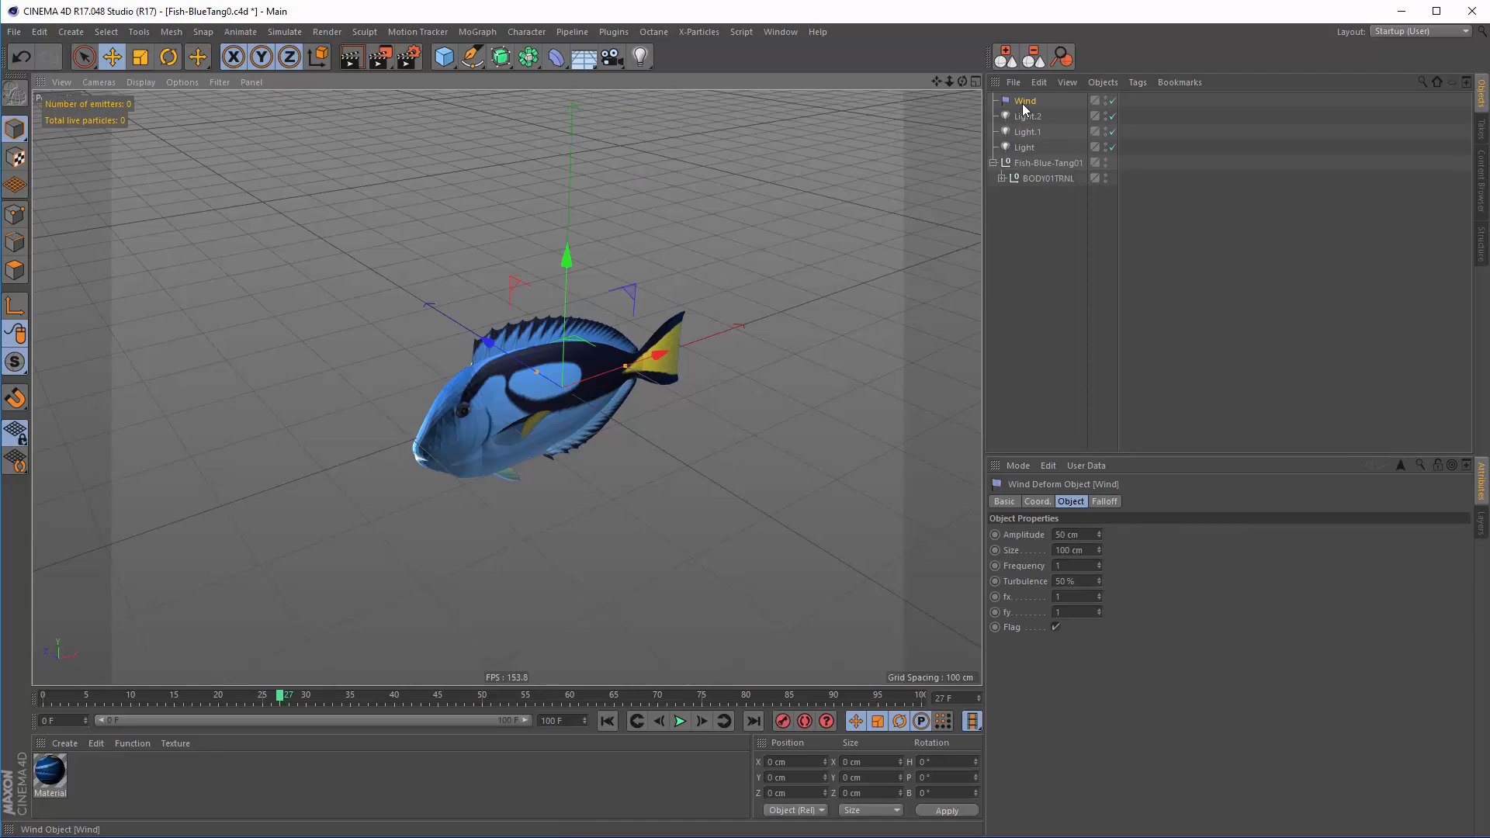
{"action": "left_click_drag", "start_coordinate": [1025, 101], "coordinate": [1042, 164]}
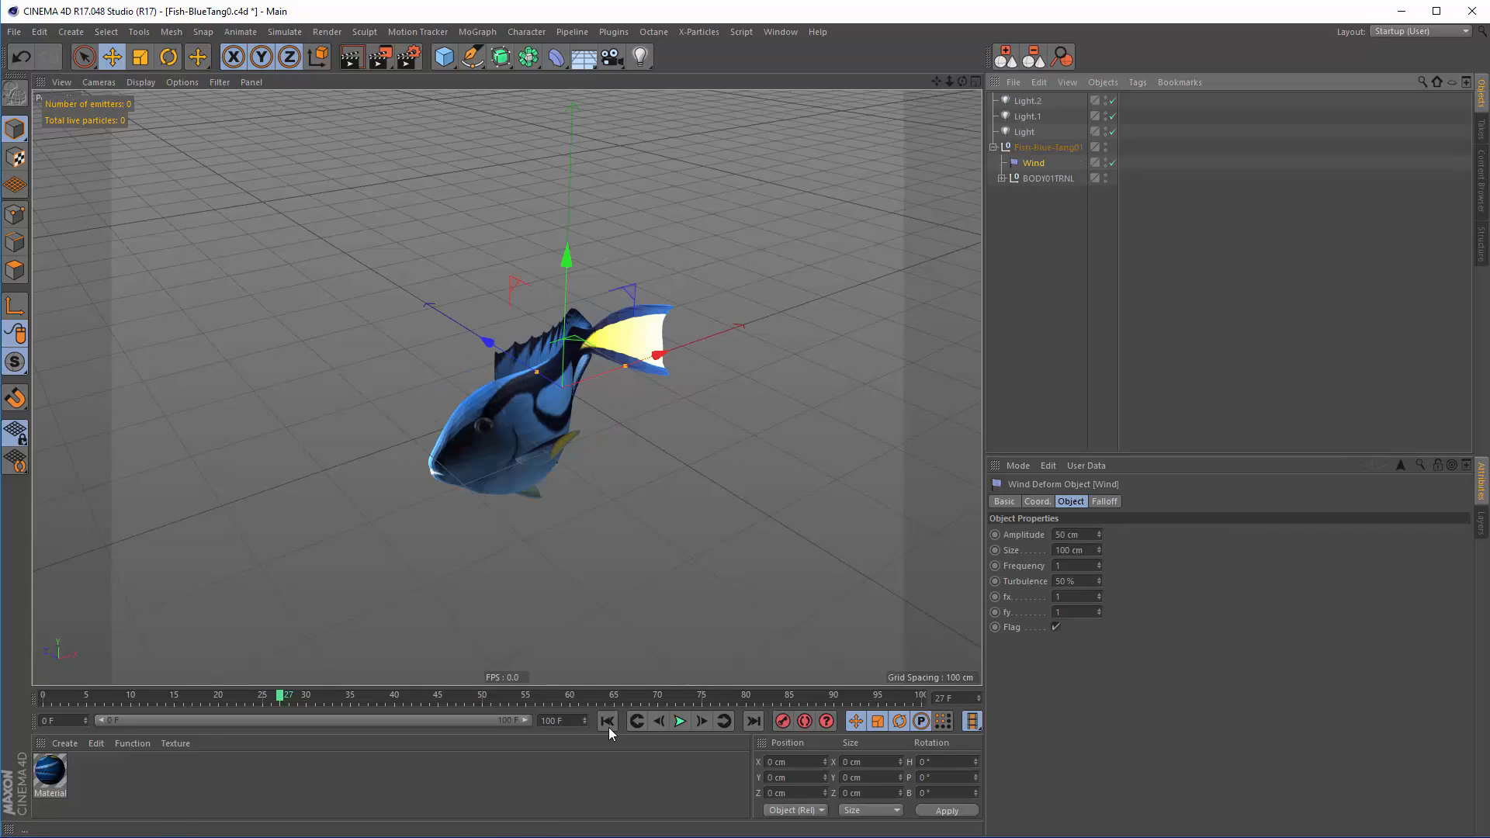
{"action": "left_click", "coordinate": [607, 721]}
{"action": "left_click", "coordinate": [680, 721]}
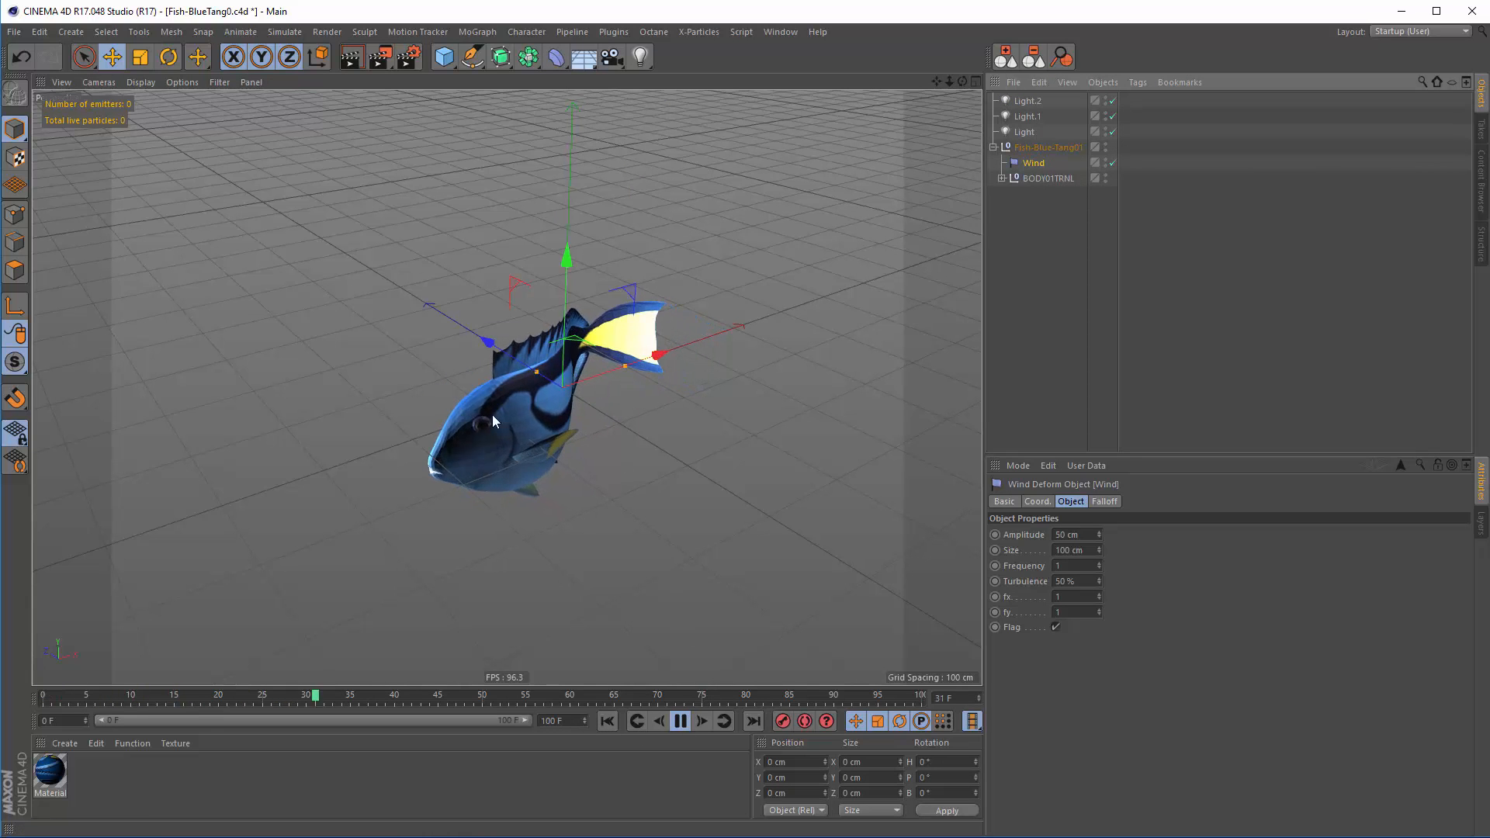
Select the Wind deformer under Fish-Blue-Tang01 to display its object properties
{"action": "left_click", "coordinate": [1042, 217]}
{"action": "left_click", "coordinate": [1037, 161]}
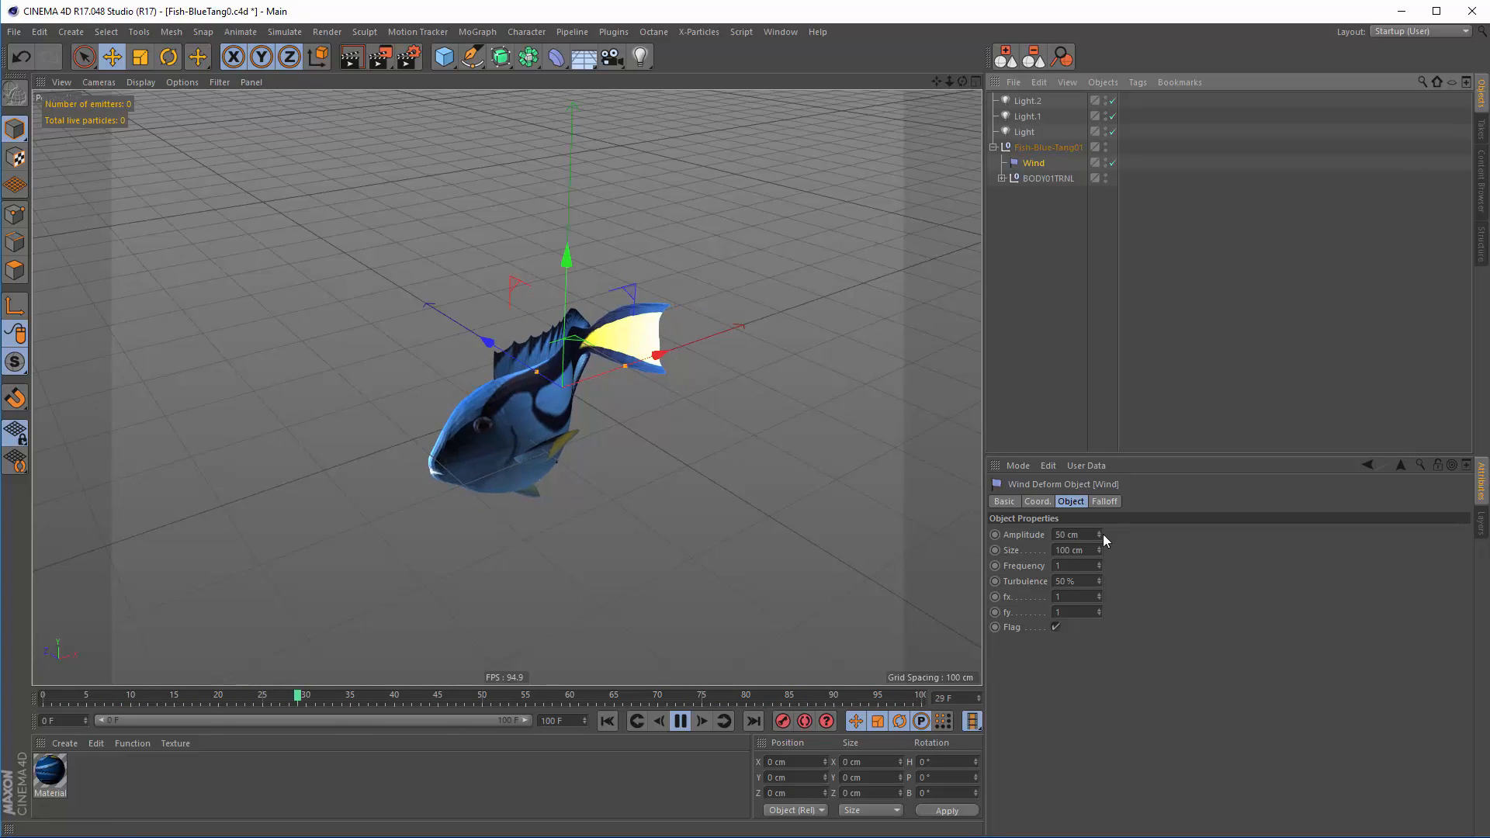
Set the Wind deformer's frequency to 10 and move it toward the fish's head, to about X -121 cm and Z -34 cm
{"action": "left_click", "coordinate": [1061, 565]}
{"action": "type", "text": "0"}
{"action": "key", "text": "Return"}
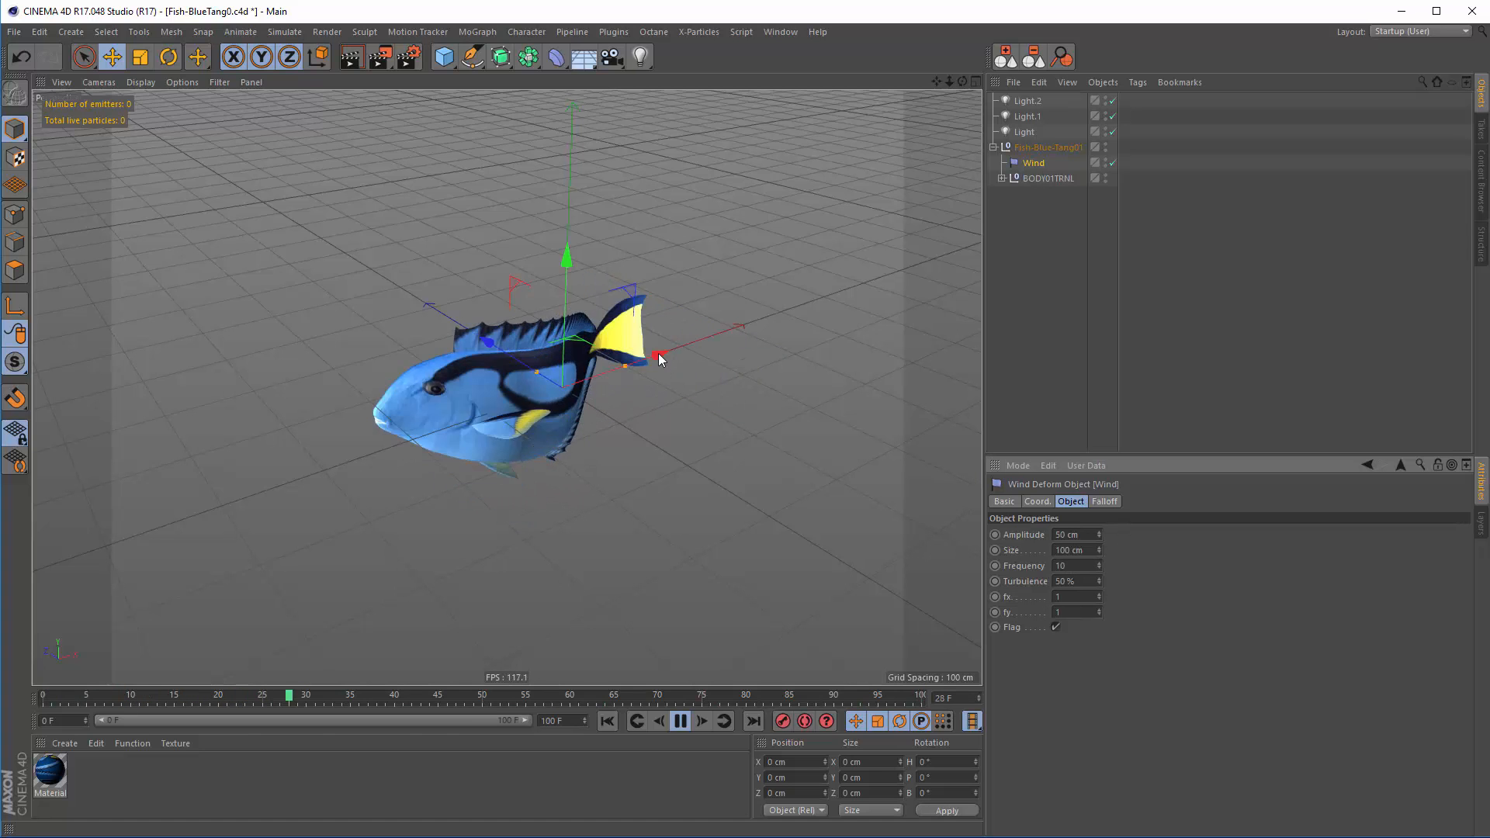
{"action": "left_click_drag", "start_coordinate": [659, 352], "coordinate": [558, 407]}
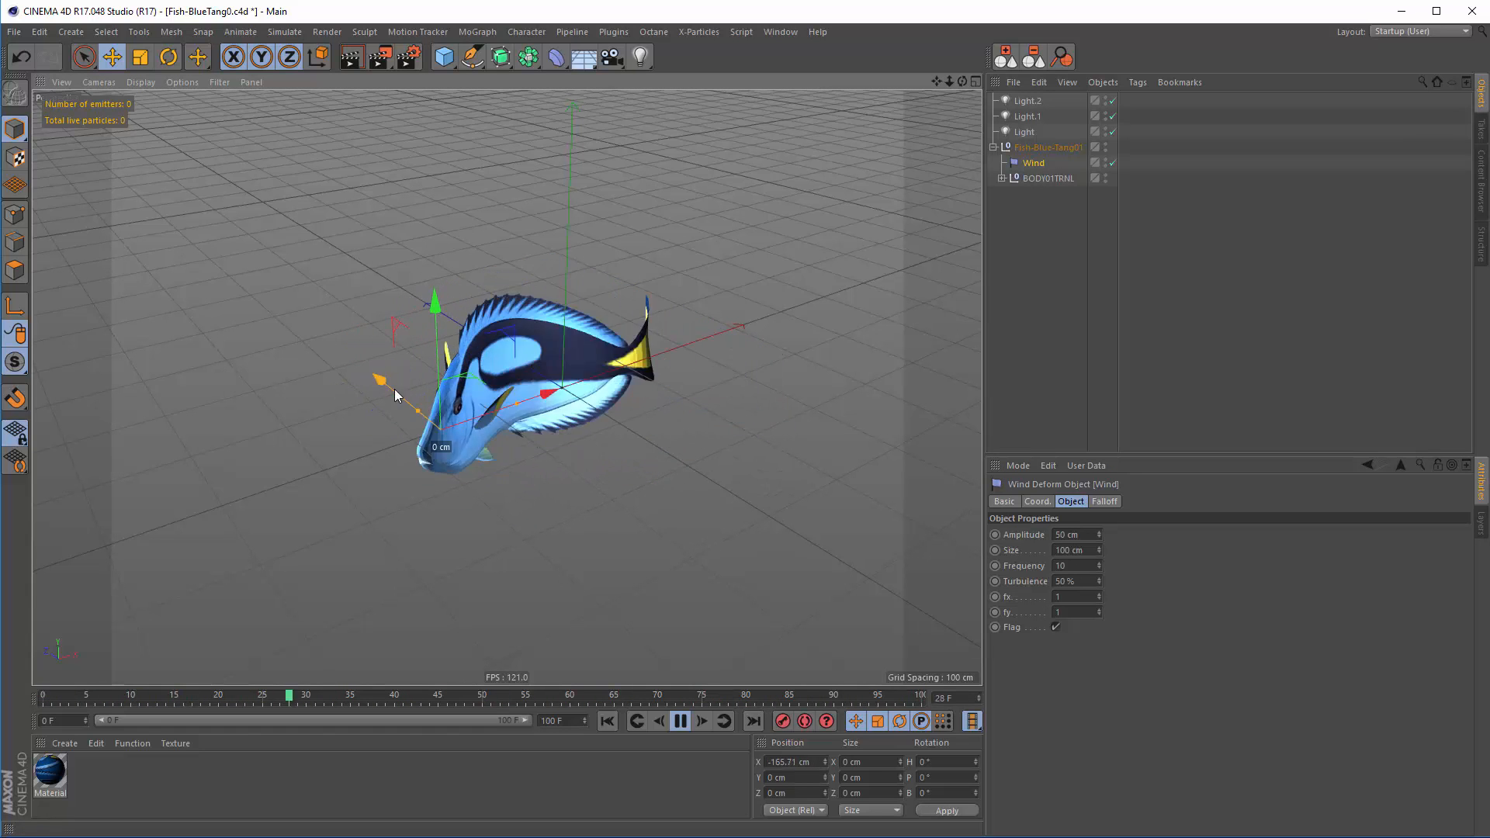
{"action": "left_click_drag", "start_coordinate": [393, 389], "coordinate": [415, 405]}
{"action": "left_click_drag", "start_coordinate": [561, 407], "coordinate": [593, 397]}
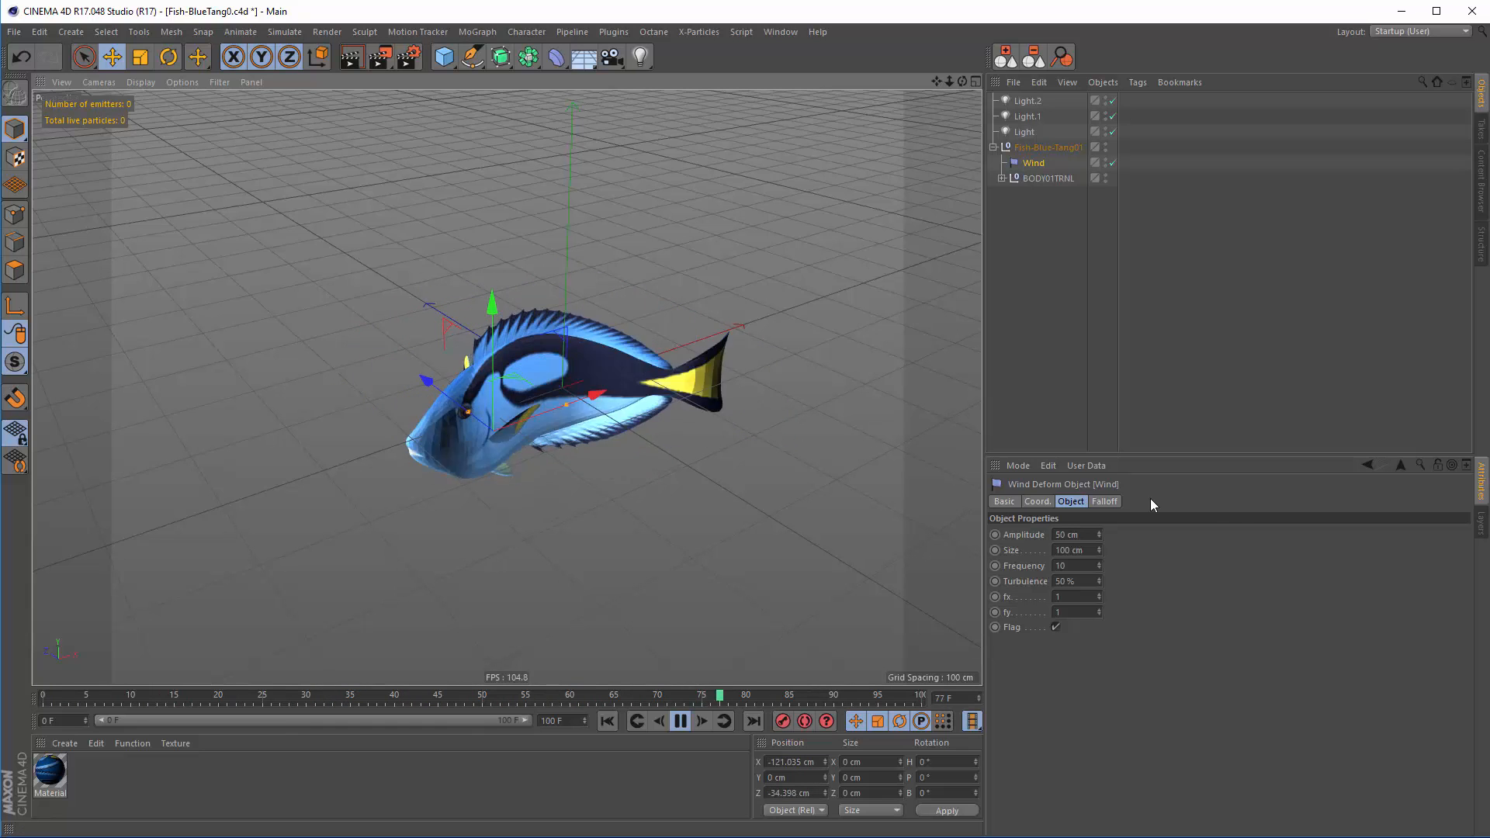
Set the Wind deformer's amplitude to 10 cm and reposition it to about X -143 cm and Z 6 cm
{"action": "double_click", "coordinate": [1079, 534]}
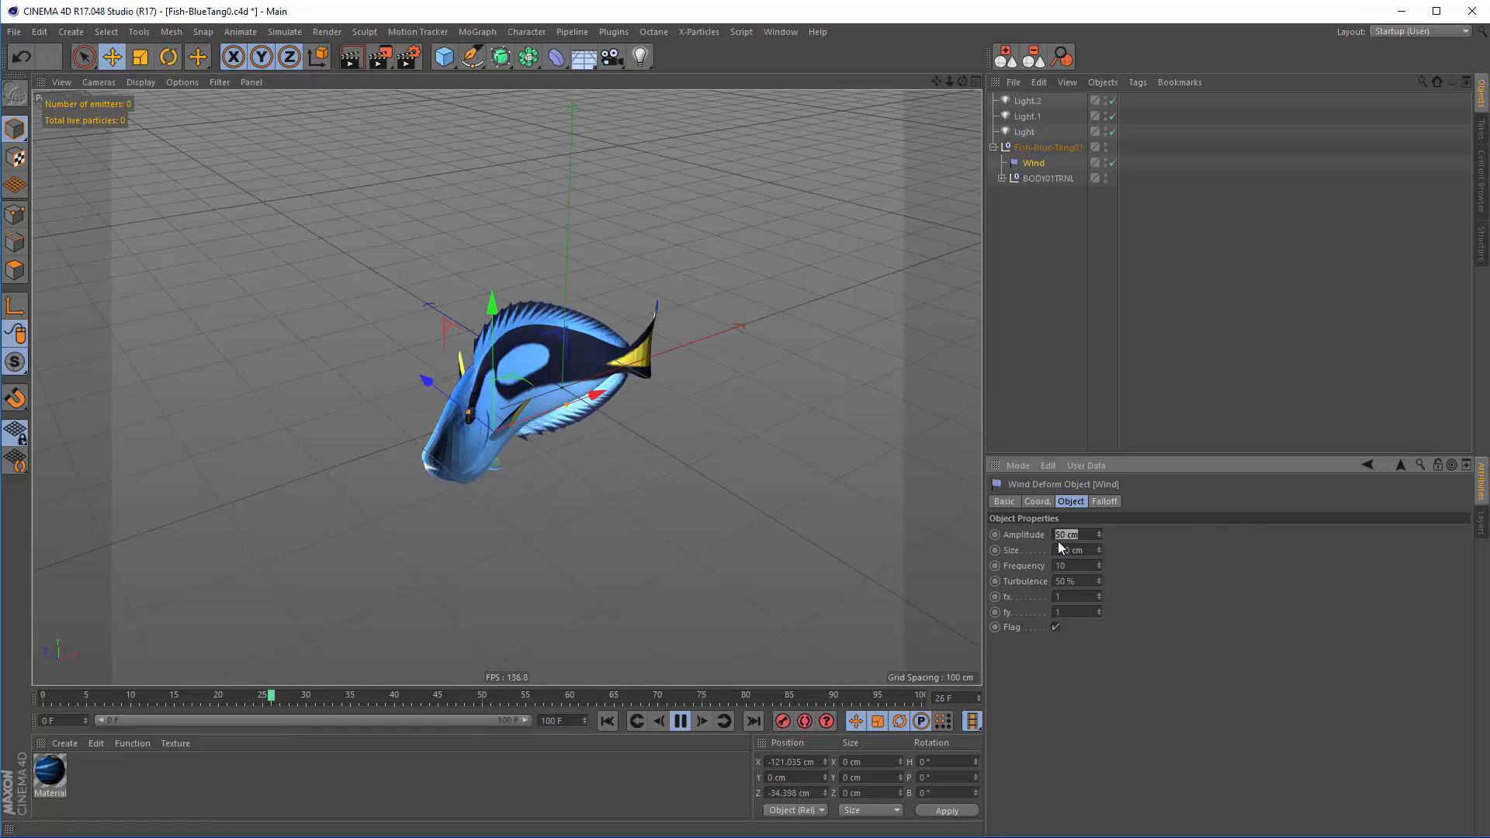
{"action": "type", "text": "10"}
{"action": "key", "text": "Return"}
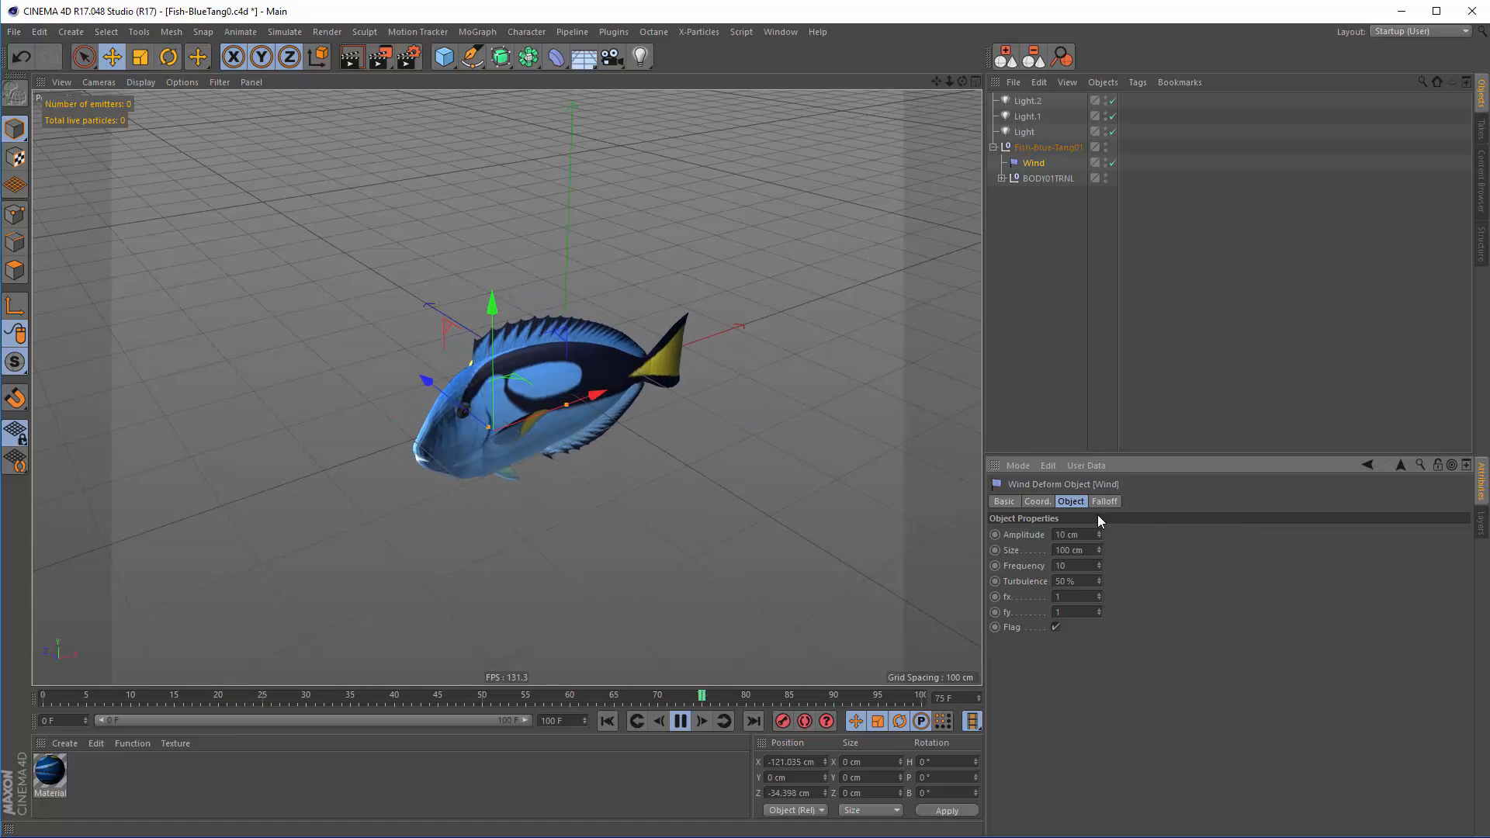
{"action": "left_click_drag", "start_coordinate": [595, 394], "coordinate": [571, 402]}
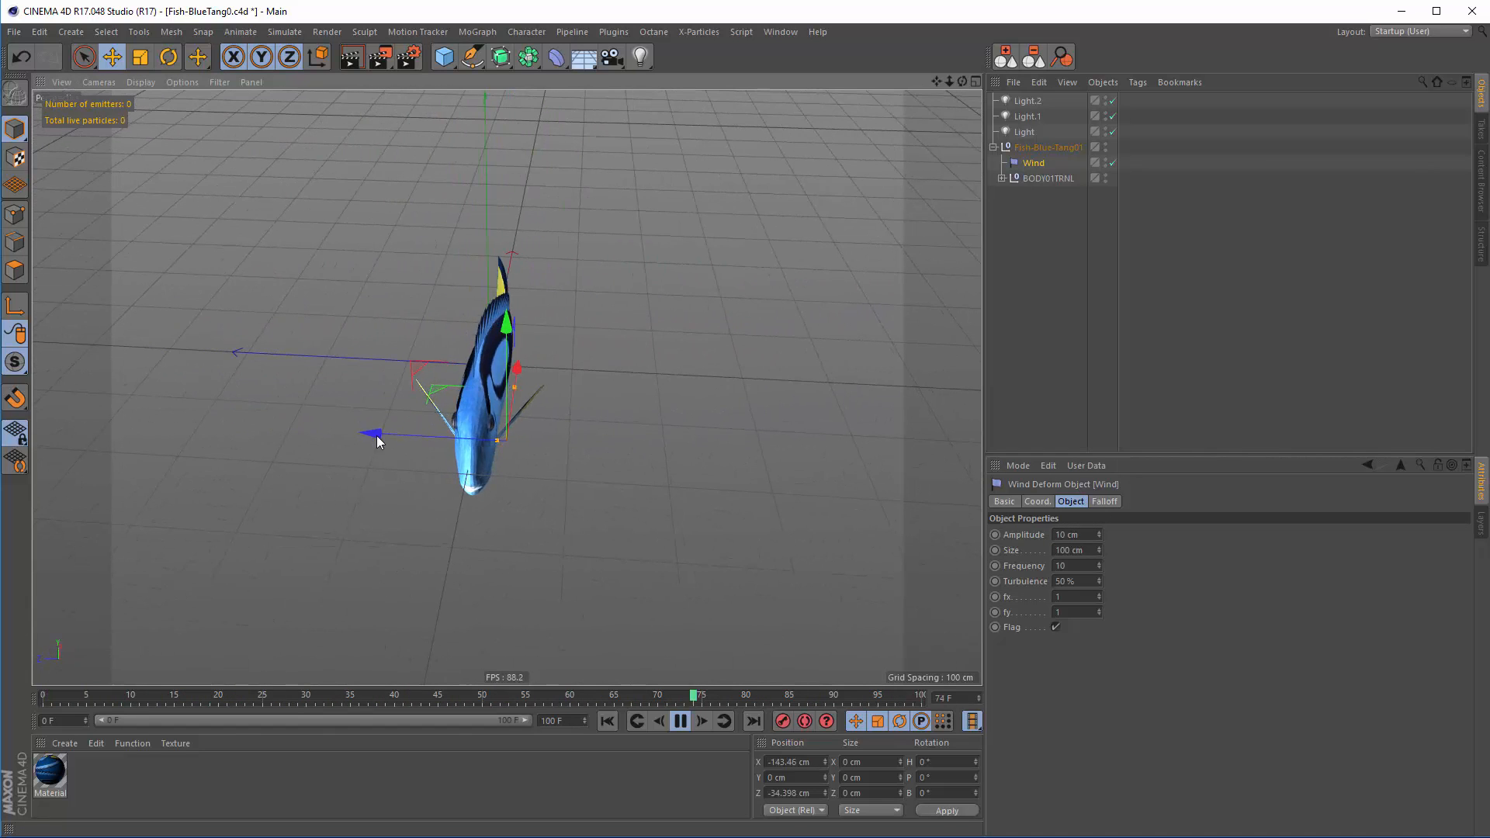
{"action": "left_click_drag", "start_coordinate": [372, 432], "coordinate": [341, 435]}
{"action": "left_click_drag", "start_coordinate": [491, 413], "coordinate": [425, 416], "text": "alt"}
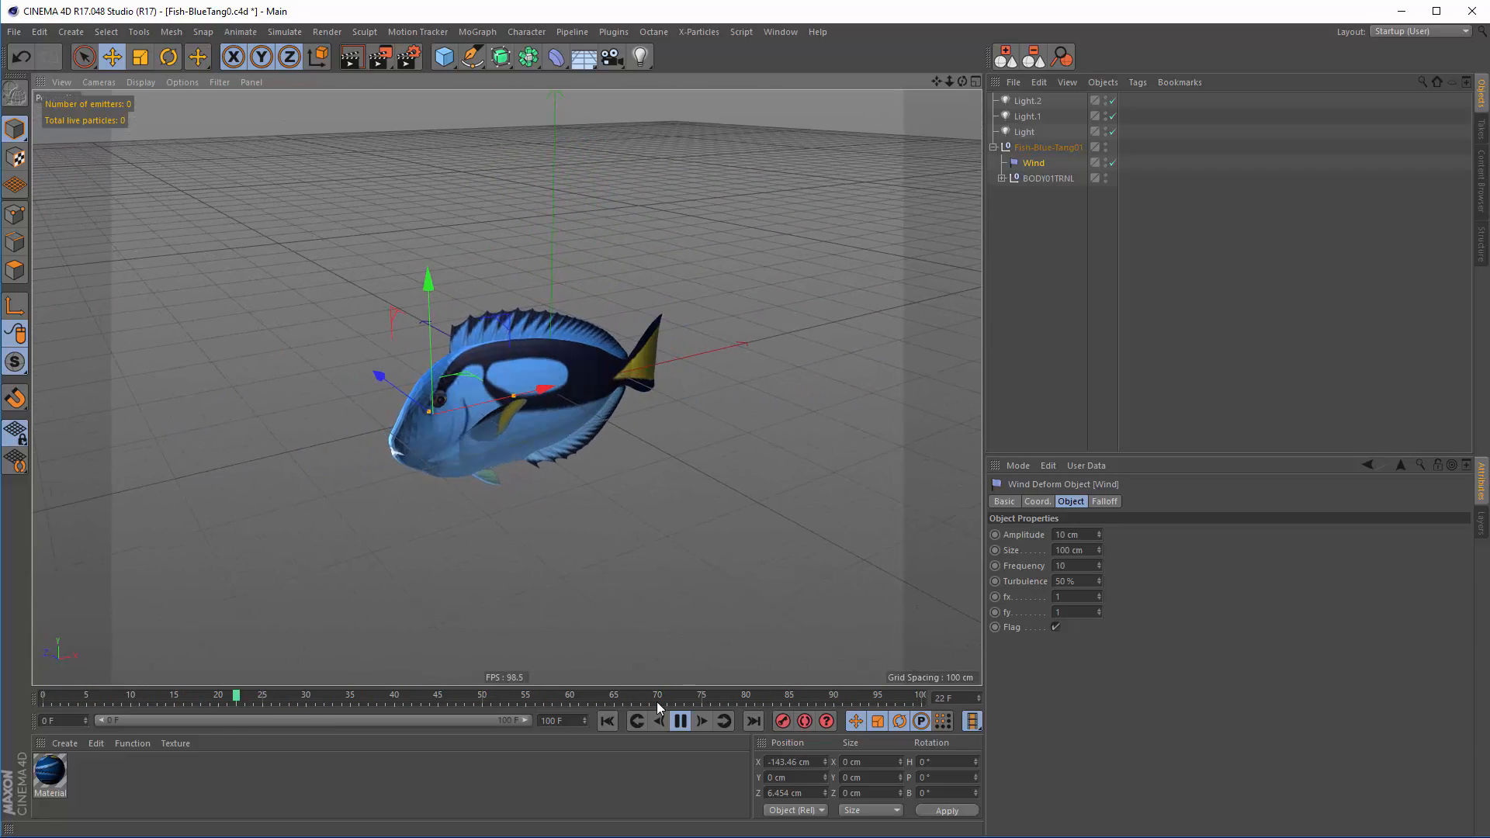
Stop playback and copy the Fish-Blue-Tang01 hierarchy into the open scene xpWind-Twister_setup01.c4d
{"action": "left_click", "coordinate": [681, 722]}
{"action": "left_click", "coordinate": [1033, 150]}
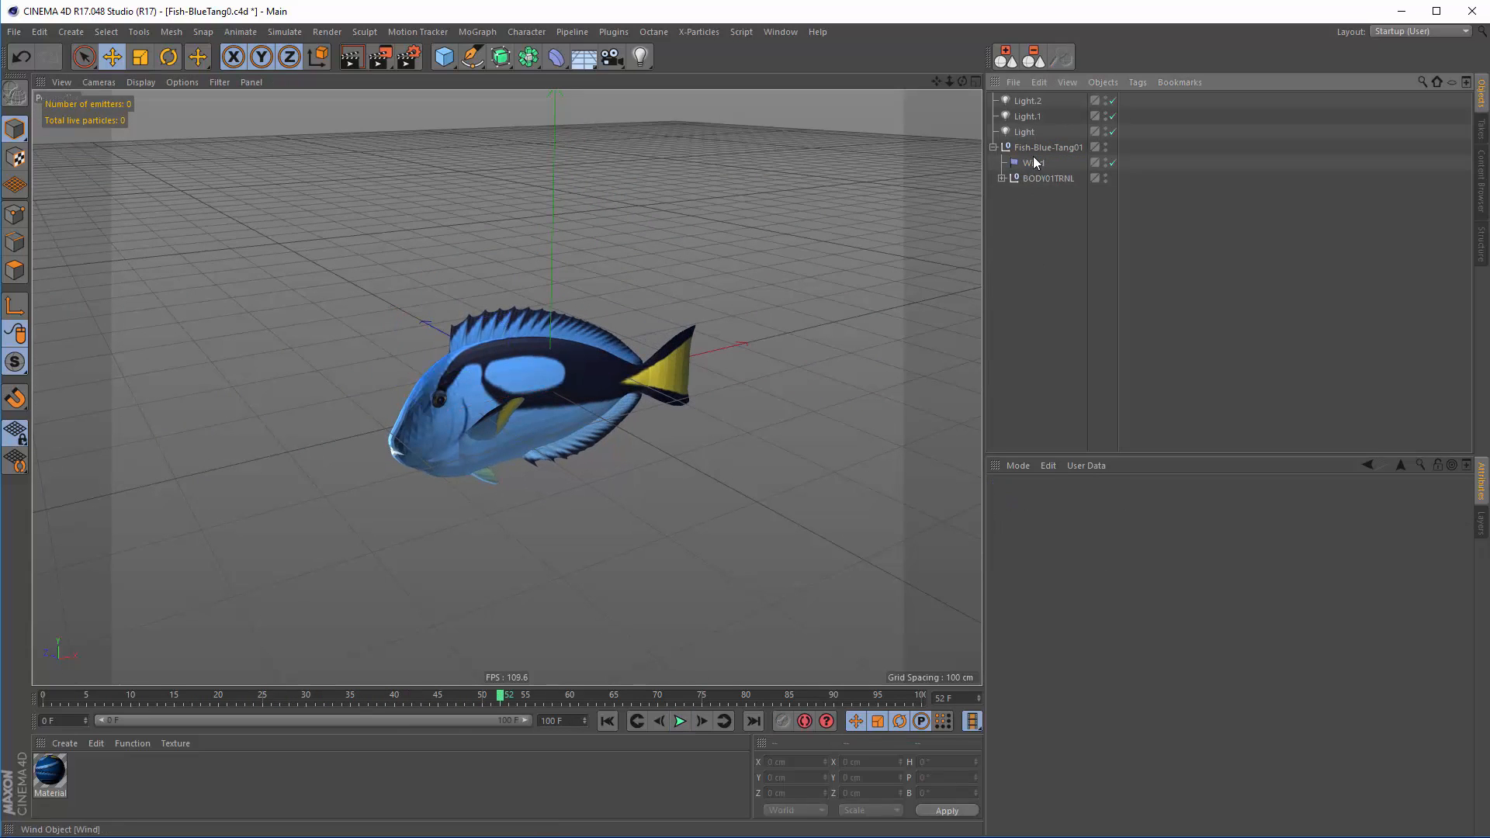
{"action": "left_click", "coordinate": [782, 34]}
{"action": "left_click", "coordinate": [801, 418]}
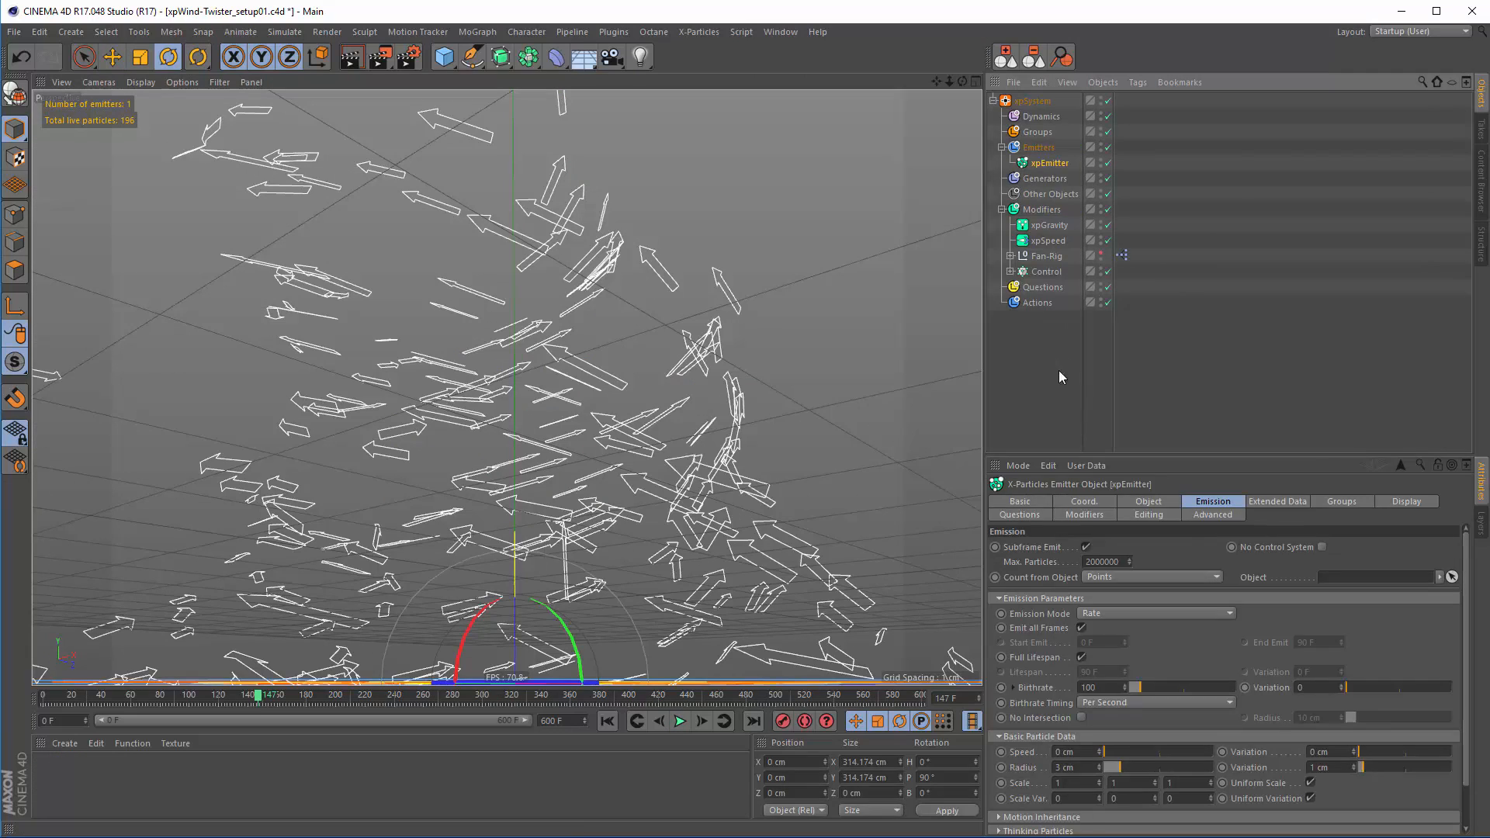
{"action": "left_click", "coordinate": [1059, 377]}
{"action": "key", "text": "ctrl+v"}
{"action": "left_click", "coordinate": [1144, 353]}
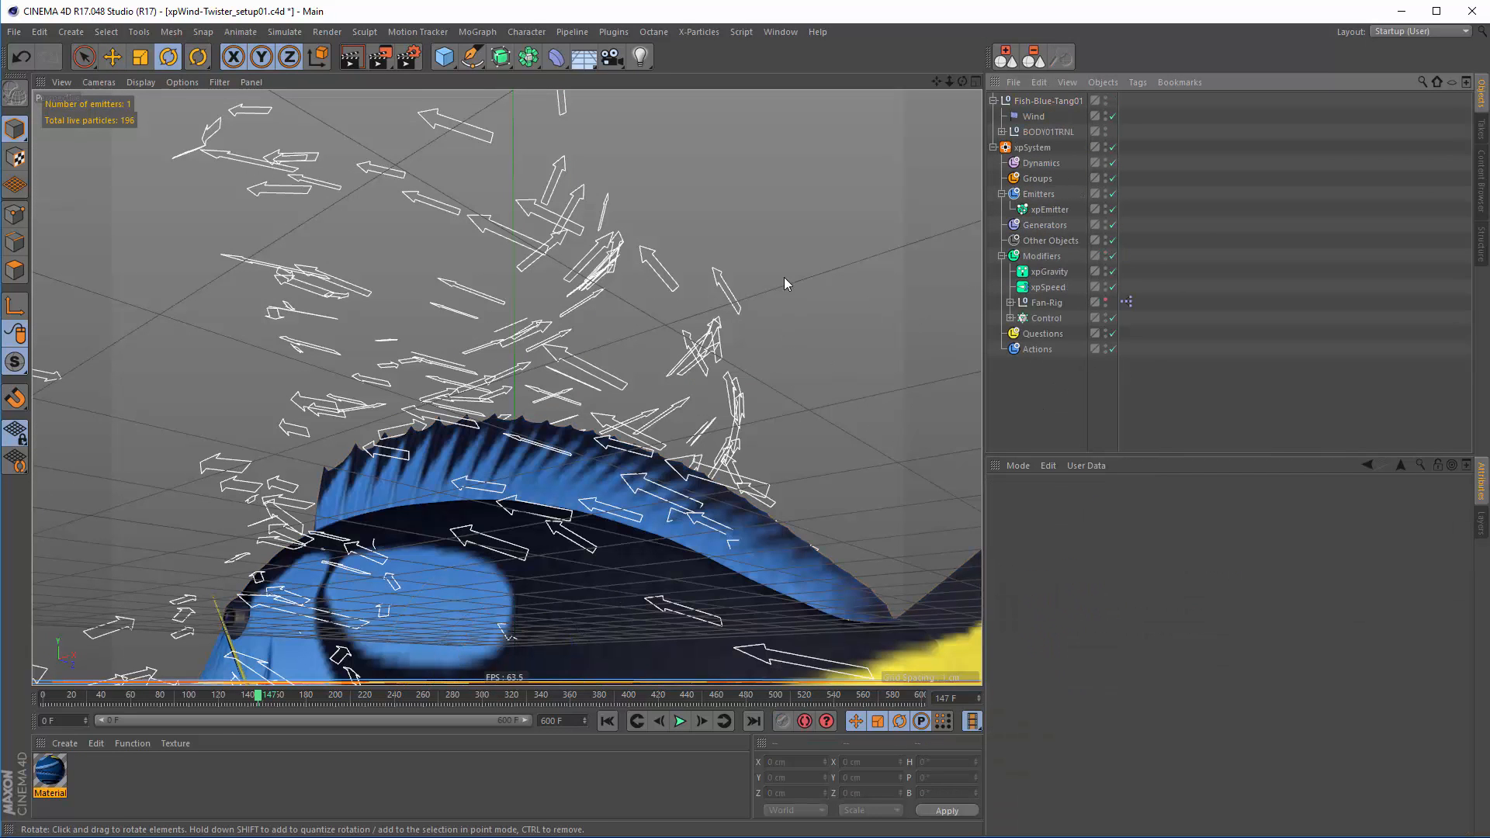
Add a Generator object to the X-Particles system's Generators folder and assign xpEmitter as its emitter
{"action": "left_click", "coordinate": [1045, 226]}
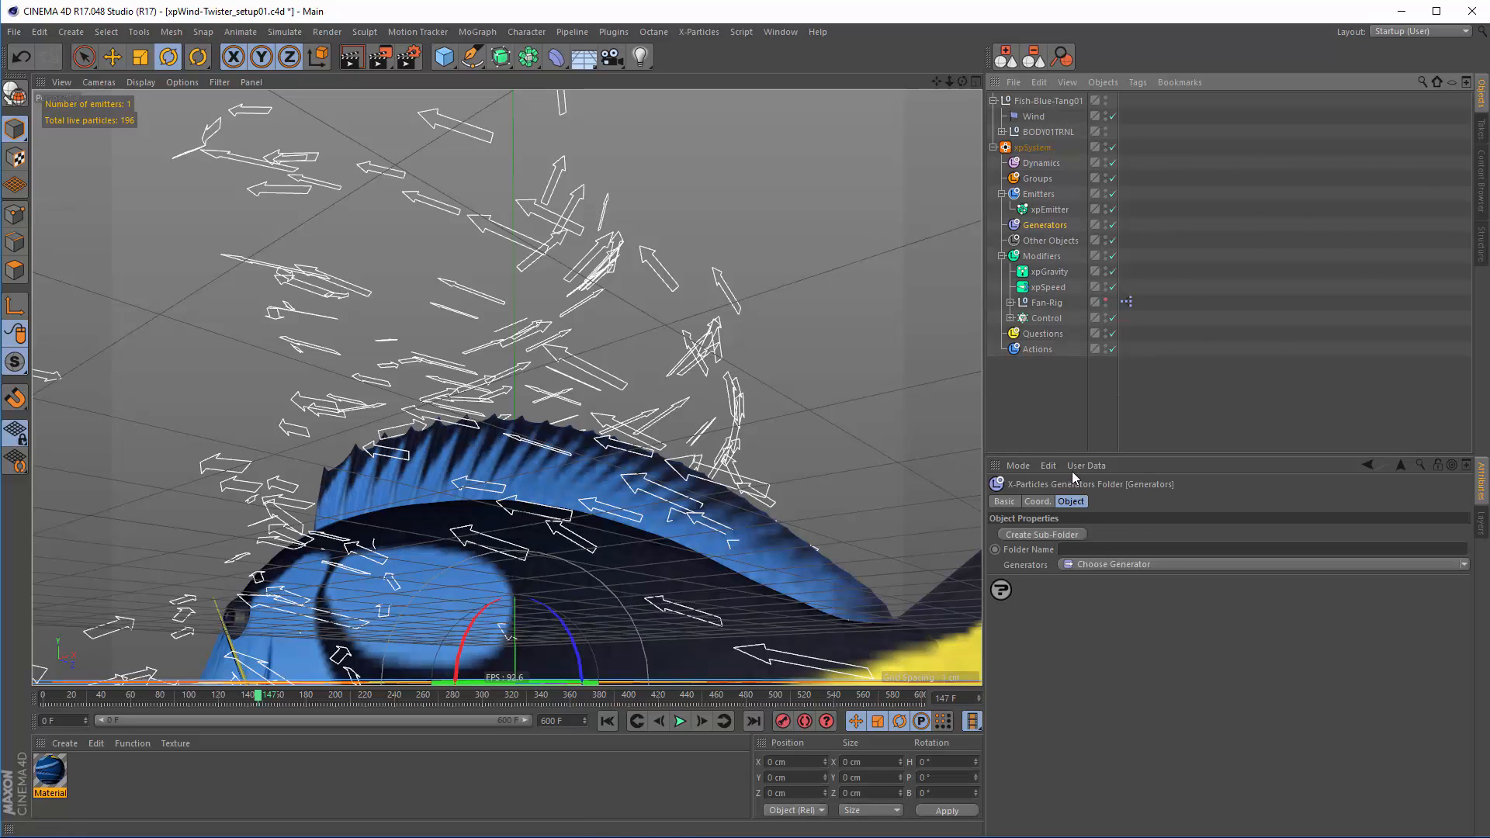
{"action": "left_click", "coordinate": [1087, 565]}
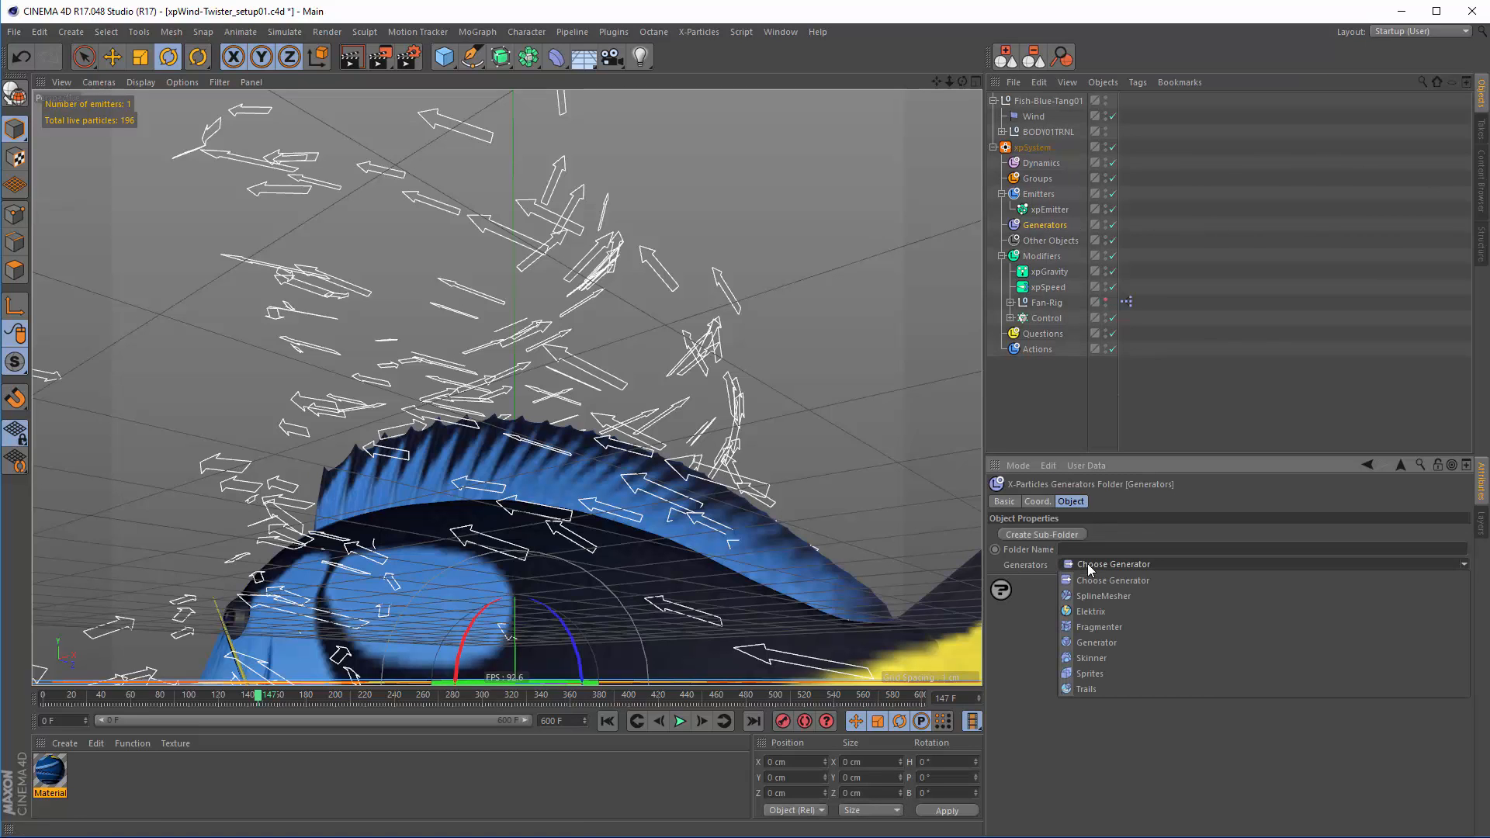
{"action": "left_click", "coordinate": [1097, 644]}
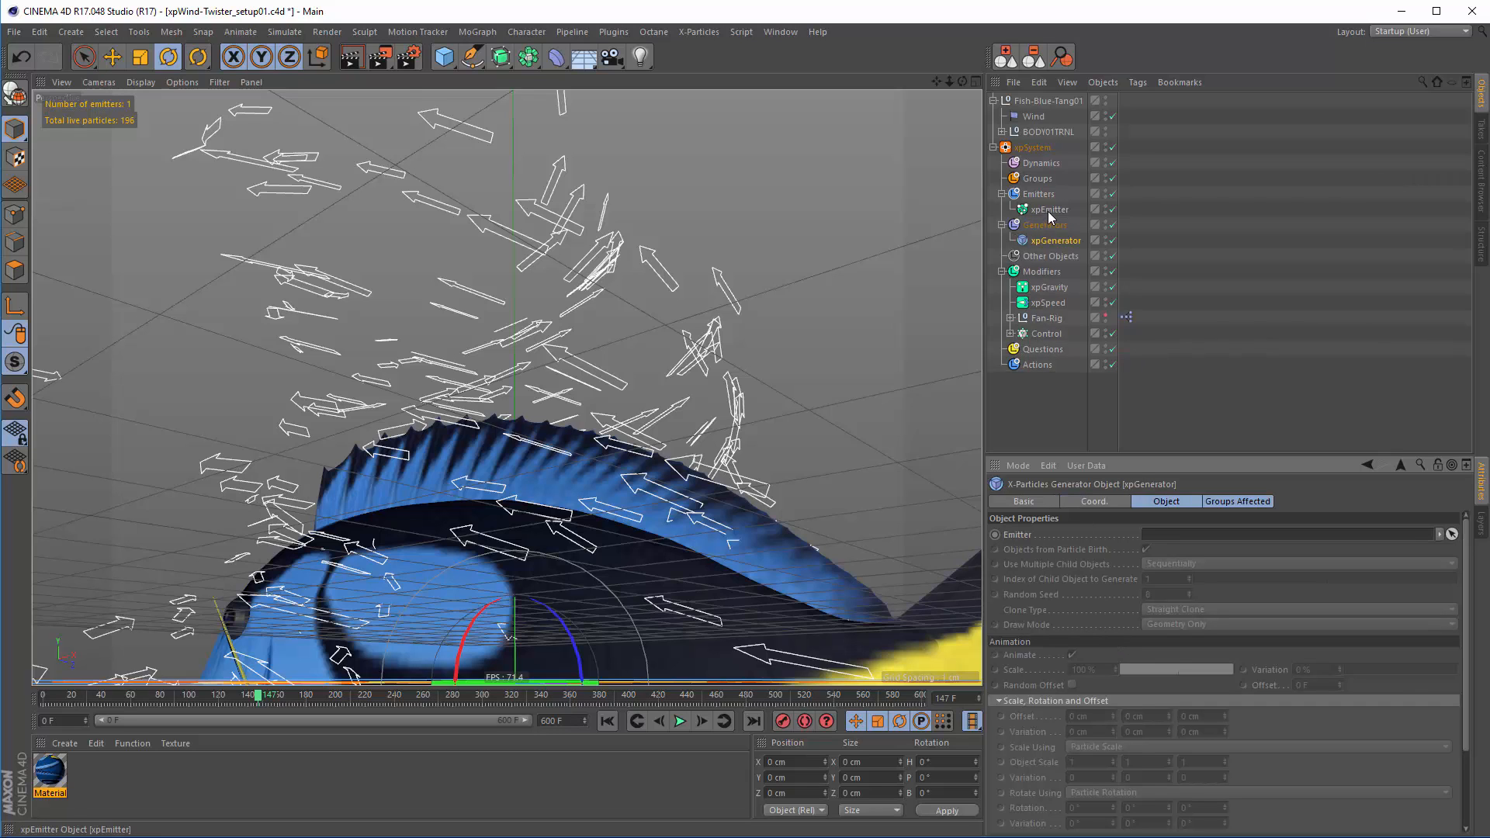
{"action": "left_click_drag", "start_coordinate": [1048, 211], "coordinate": [1141, 488]}
{"action": "left_click_drag", "start_coordinate": [1166, 541], "coordinate": [1167, 542]}
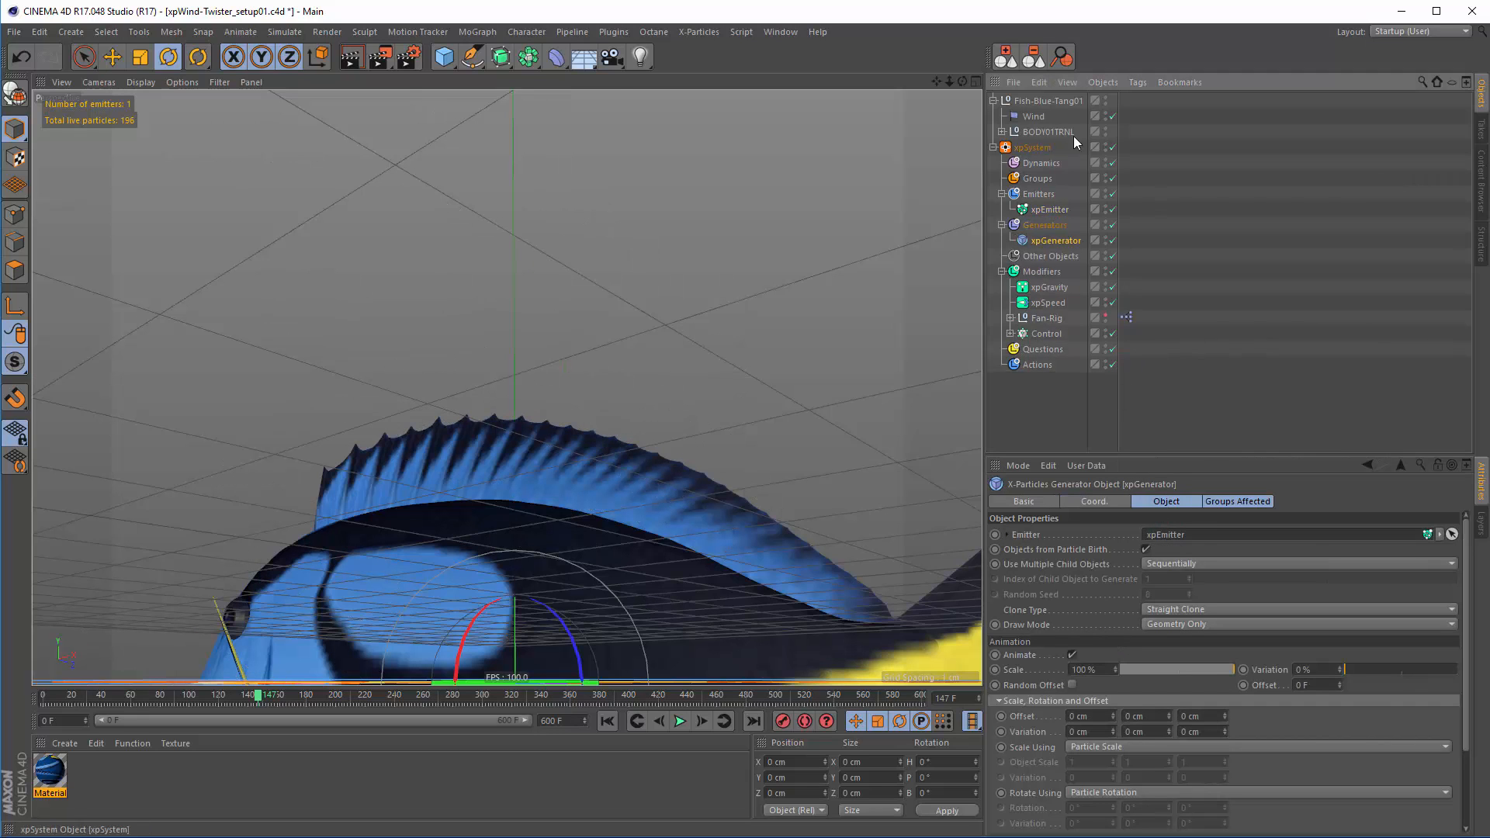
Make Fish-Blue-Tang01 a child of xpGenerator and set the generator's Scale Using option to Particle Radius
{"action": "left_click_drag", "start_coordinate": [1044, 101], "coordinate": [1055, 240]}
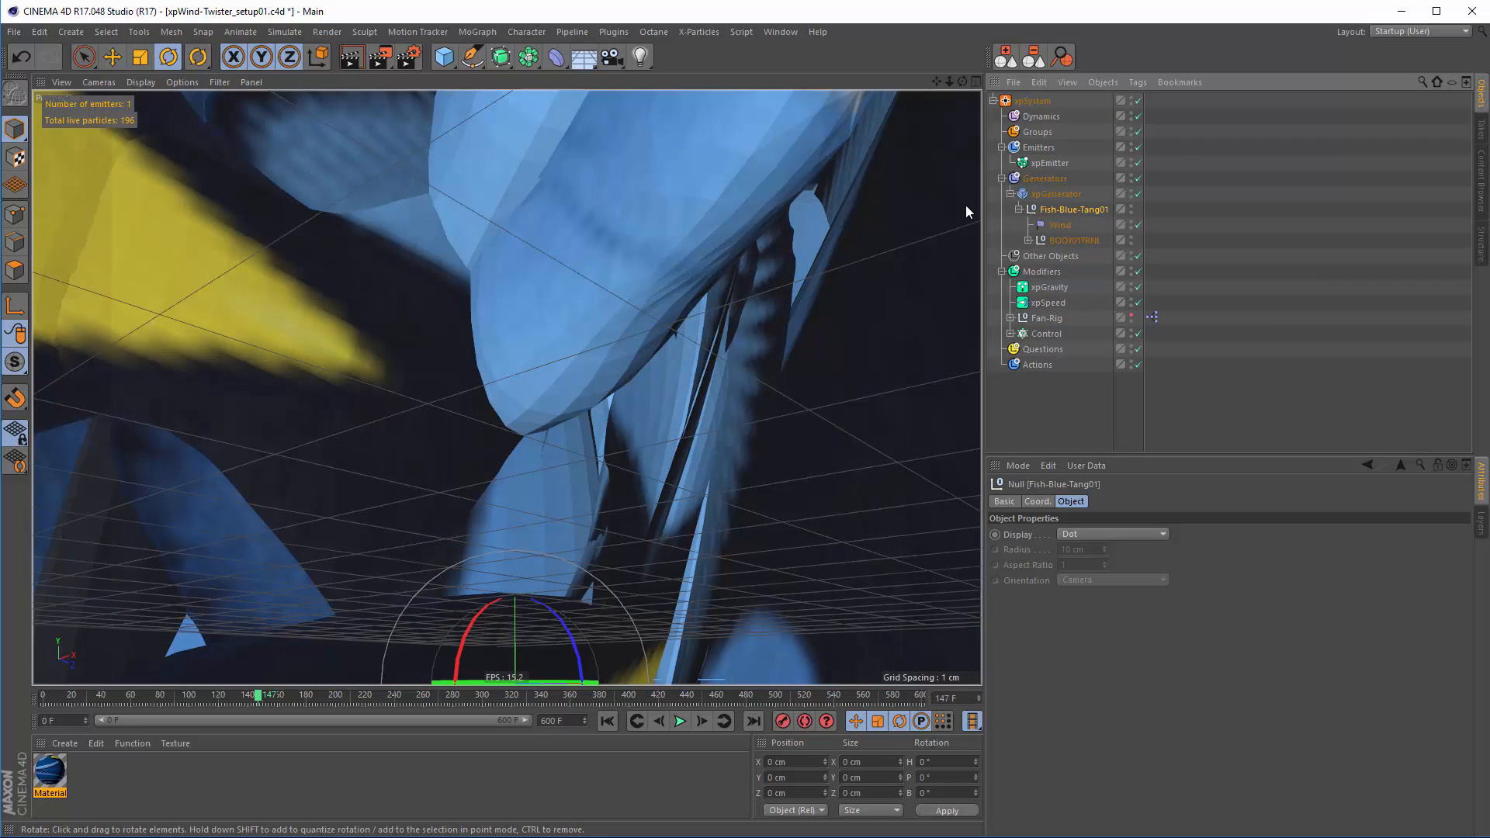
{"action": "left_click", "coordinate": [1059, 193]}
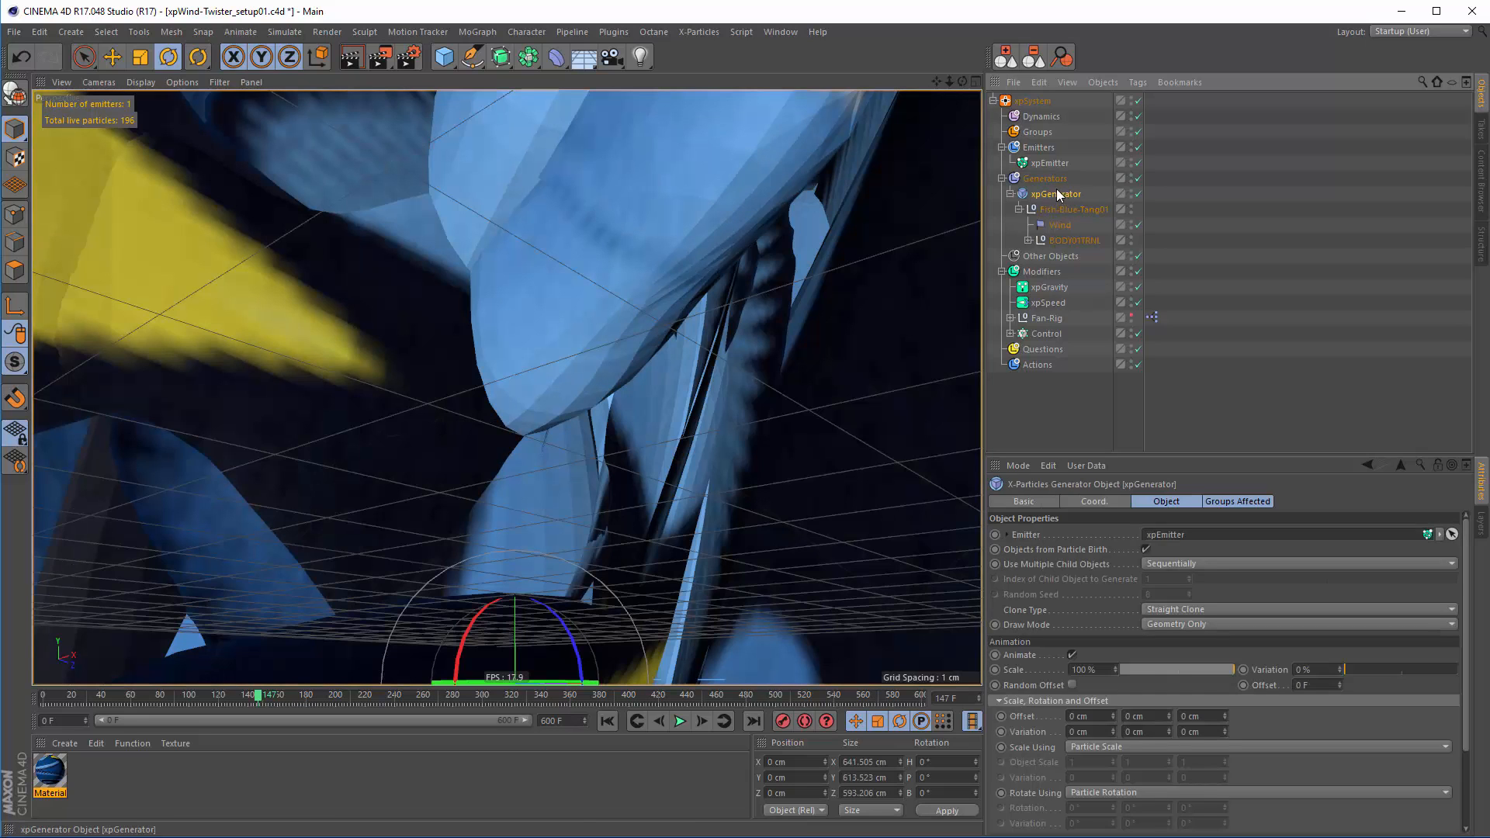
{"action": "left_click", "coordinate": [1091, 747]}
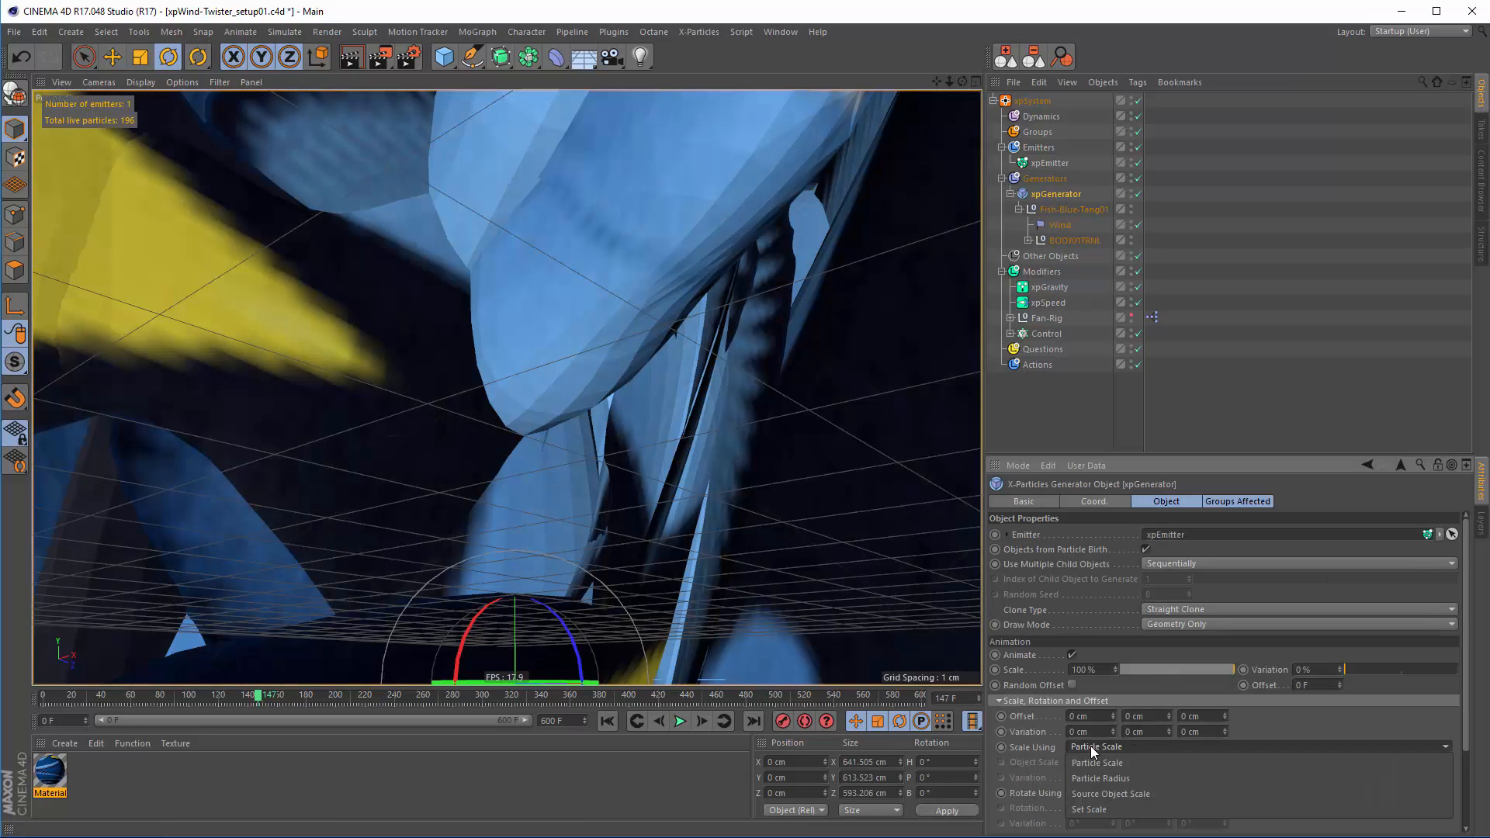
{"action": "left_click", "coordinate": [1103, 780]}
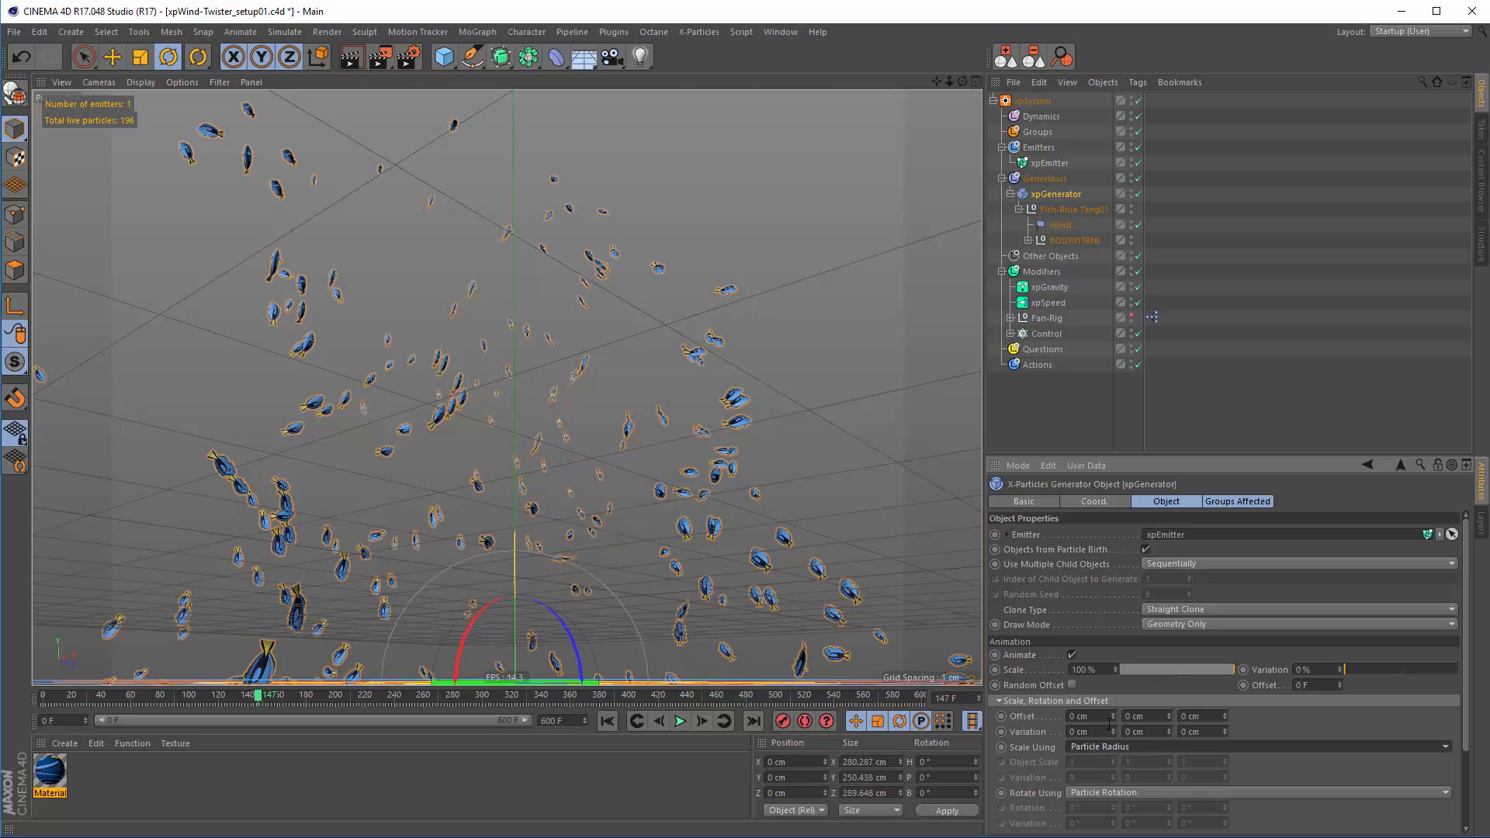
Set xpGenerator's Clone Type to Create Render Instances and its Draw Mode to Geometry and Particles
{"action": "left_click", "coordinate": [1175, 610]}
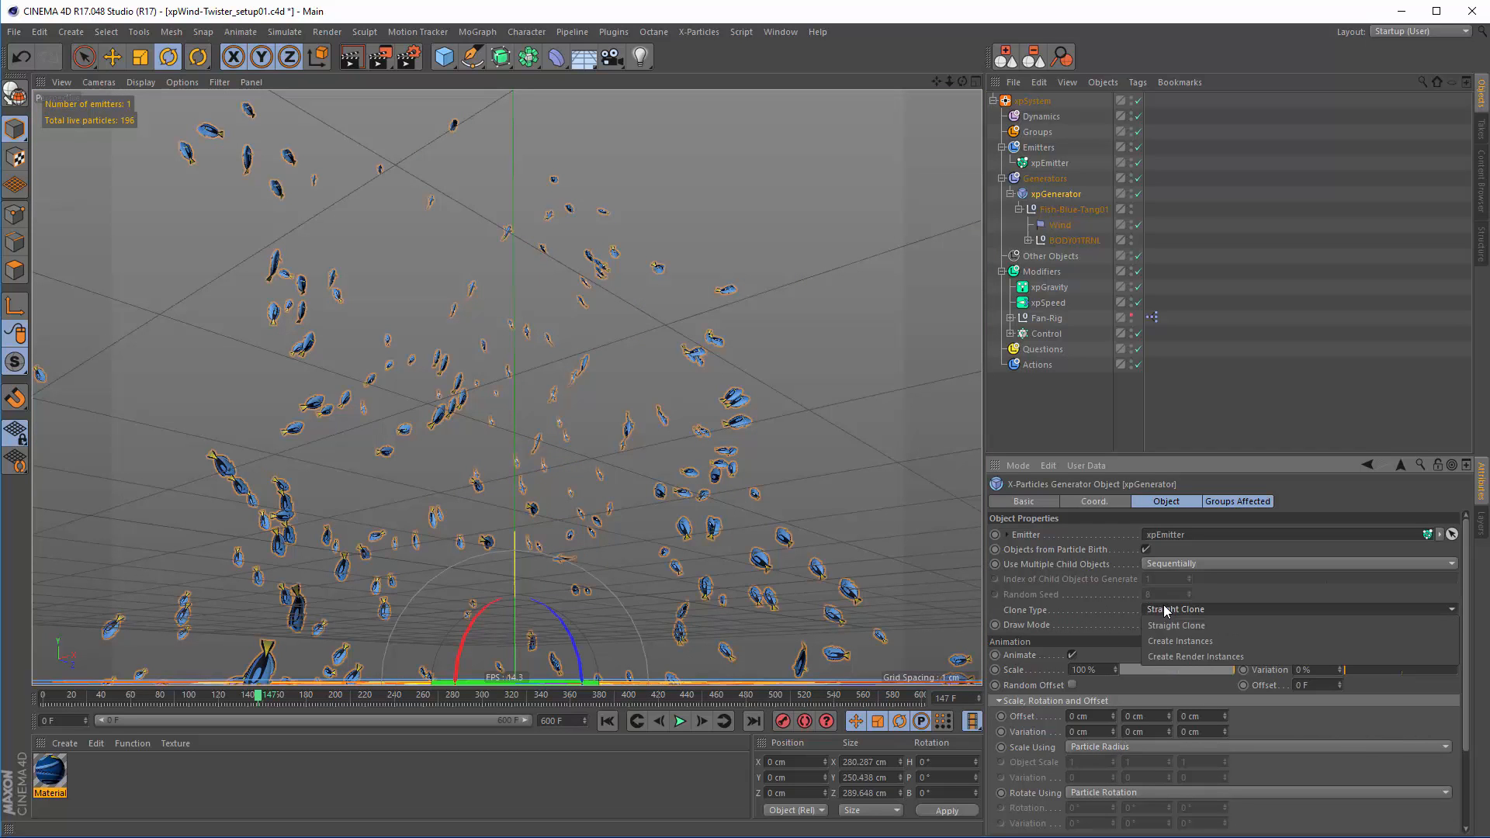
{"action": "left_click", "coordinate": [1186, 657]}
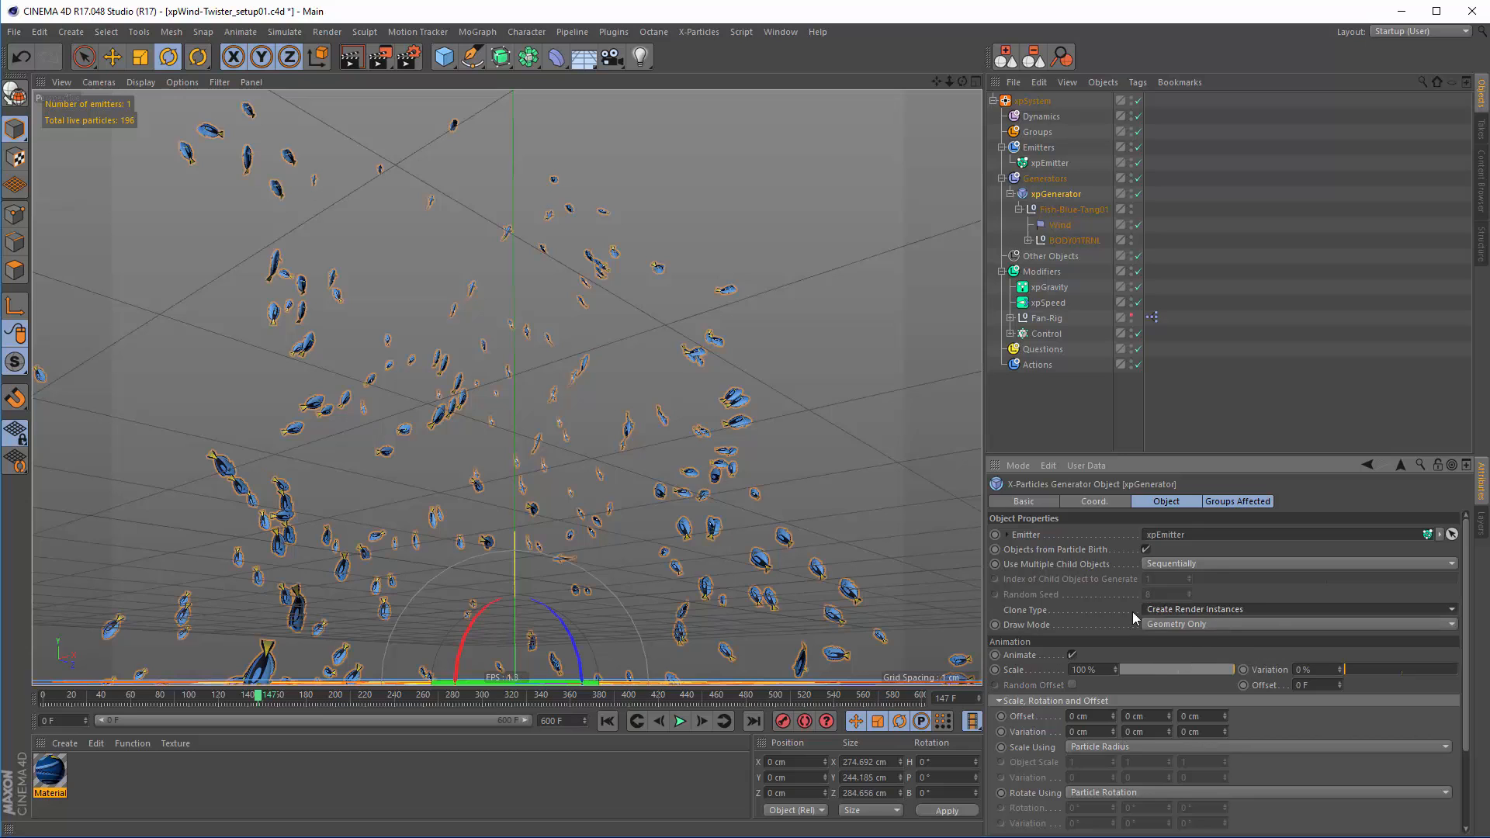
{"action": "left_click", "coordinate": [1171, 625]}
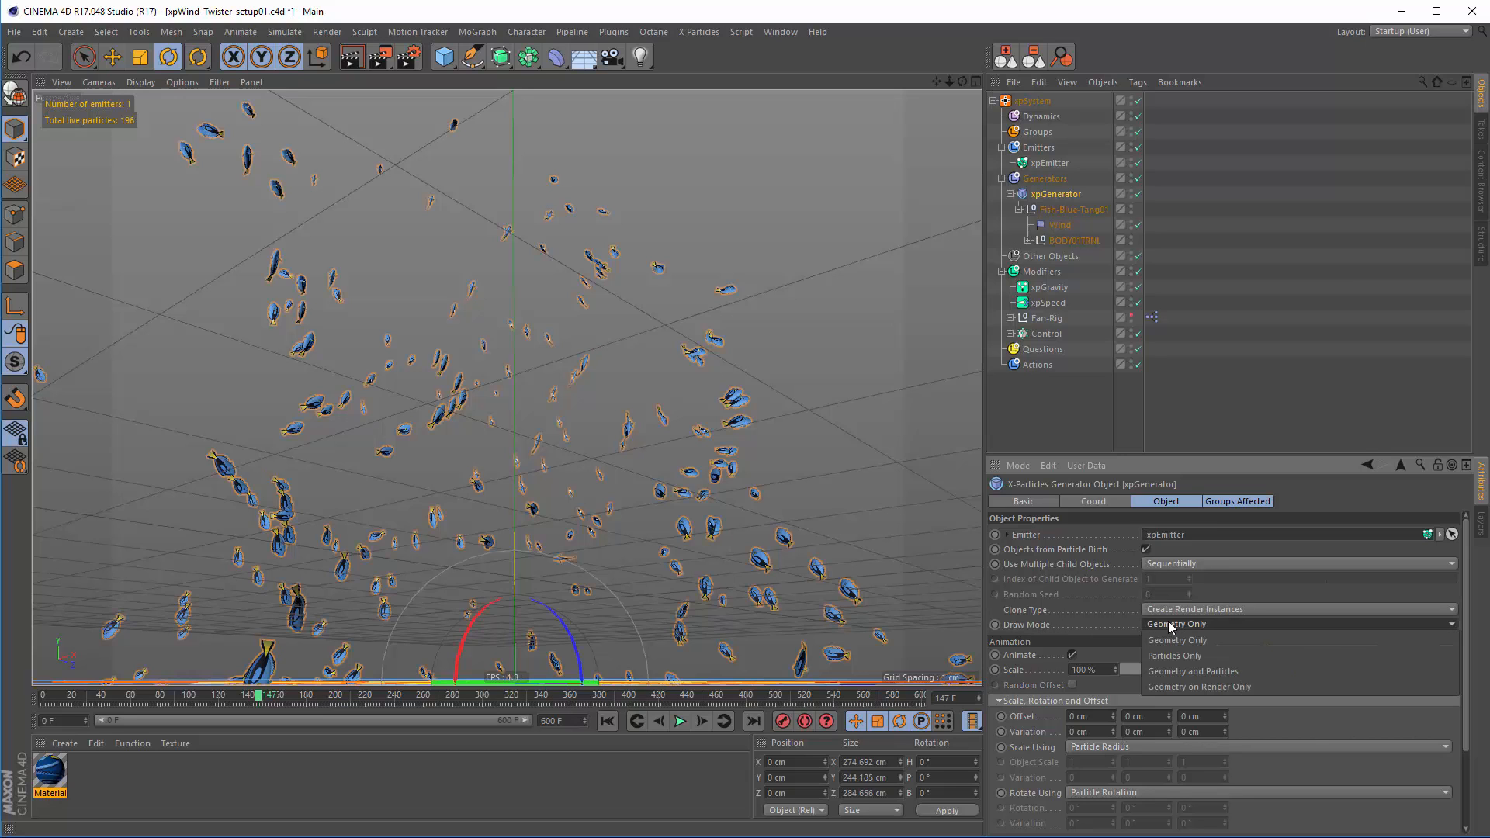
{"action": "left_click", "coordinate": [1179, 672]}
{"action": "left_click_drag", "start_coordinate": [572, 509], "coordinate": [576, 554], "text": "alt"}
Collapse the Fish-Blue-Tang01 hierarchy and set its pitch rotation to 4°
{"action": "left_click", "coordinate": [1019, 208]}
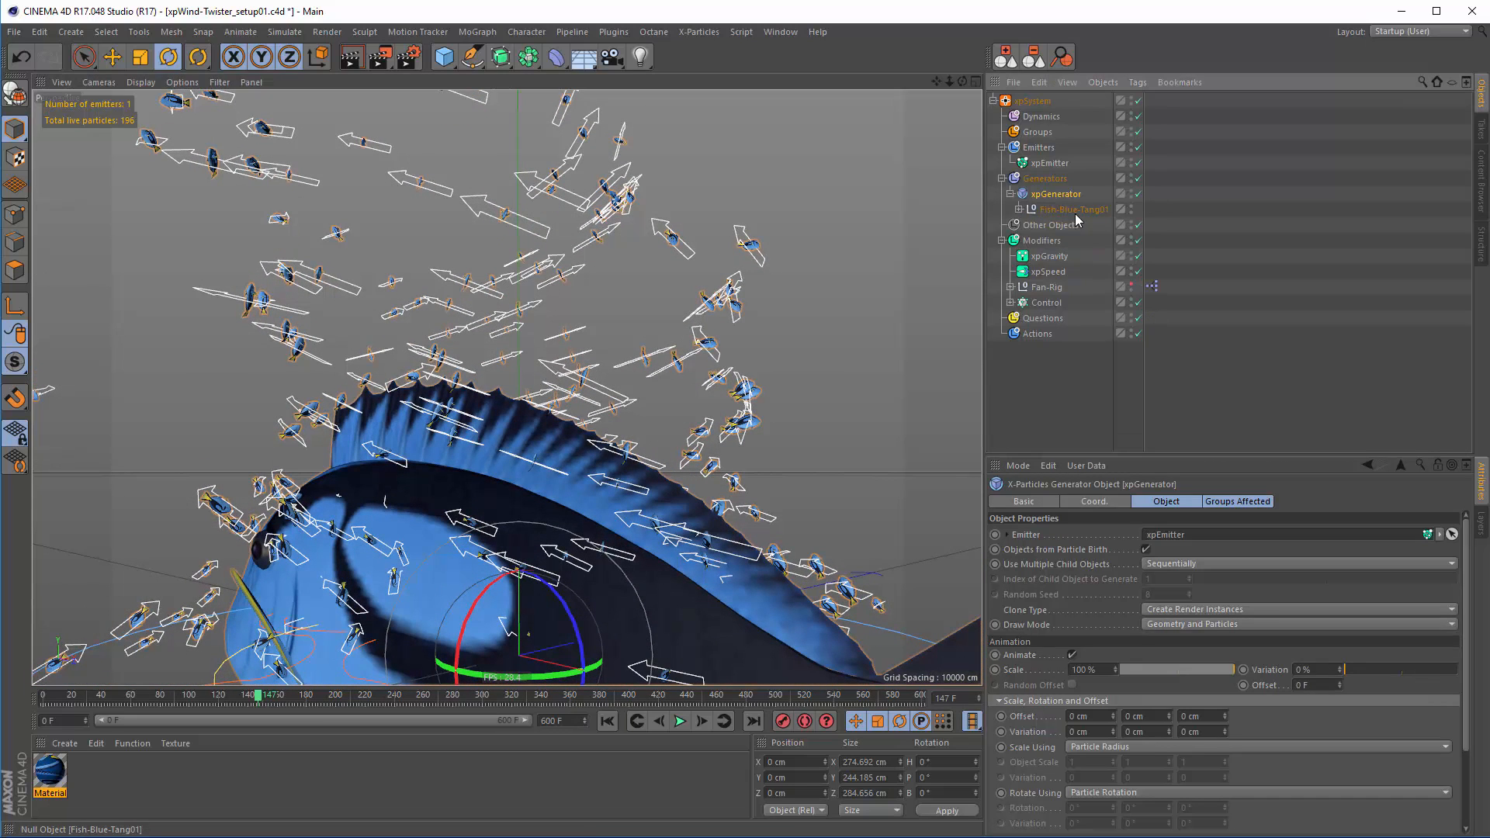
{"action": "left_click", "coordinate": [1073, 210]}
{"action": "left_click", "coordinate": [1036, 501]}
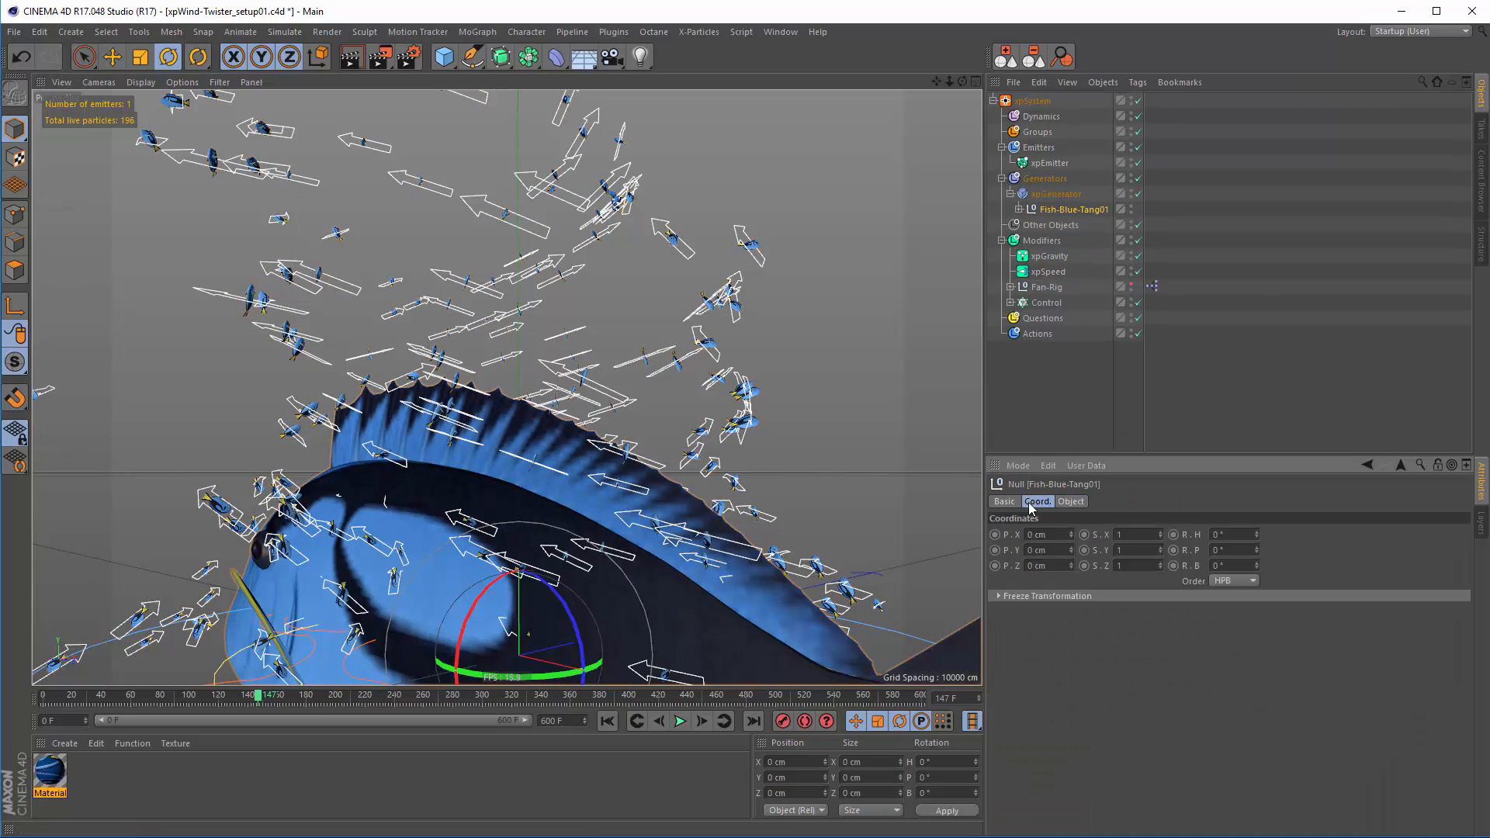
{"action": "mouse_move", "coordinate": [1259, 550]}
{"action": "left_mouse_down"}
{"action": "mouse_move", "coordinate": [1258, 514]}
{"action": "mouse_move", "coordinate": [1237, 572]}
{"action": "mouse_move", "coordinate": [1250, 585]}
{"action": "mouse_move", "coordinate": [1269, 444]}
{"action": "mouse_move", "coordinate": [1283, 501]}
{"action": "mouse_move", "coordinate": [1266, 571]}
{"action": "mouse_move", "coordinate": [1279, 510]}
{"action": "mouse_move", "coordinate": [1274, 540]}
{"action": "left_mouse_up"}
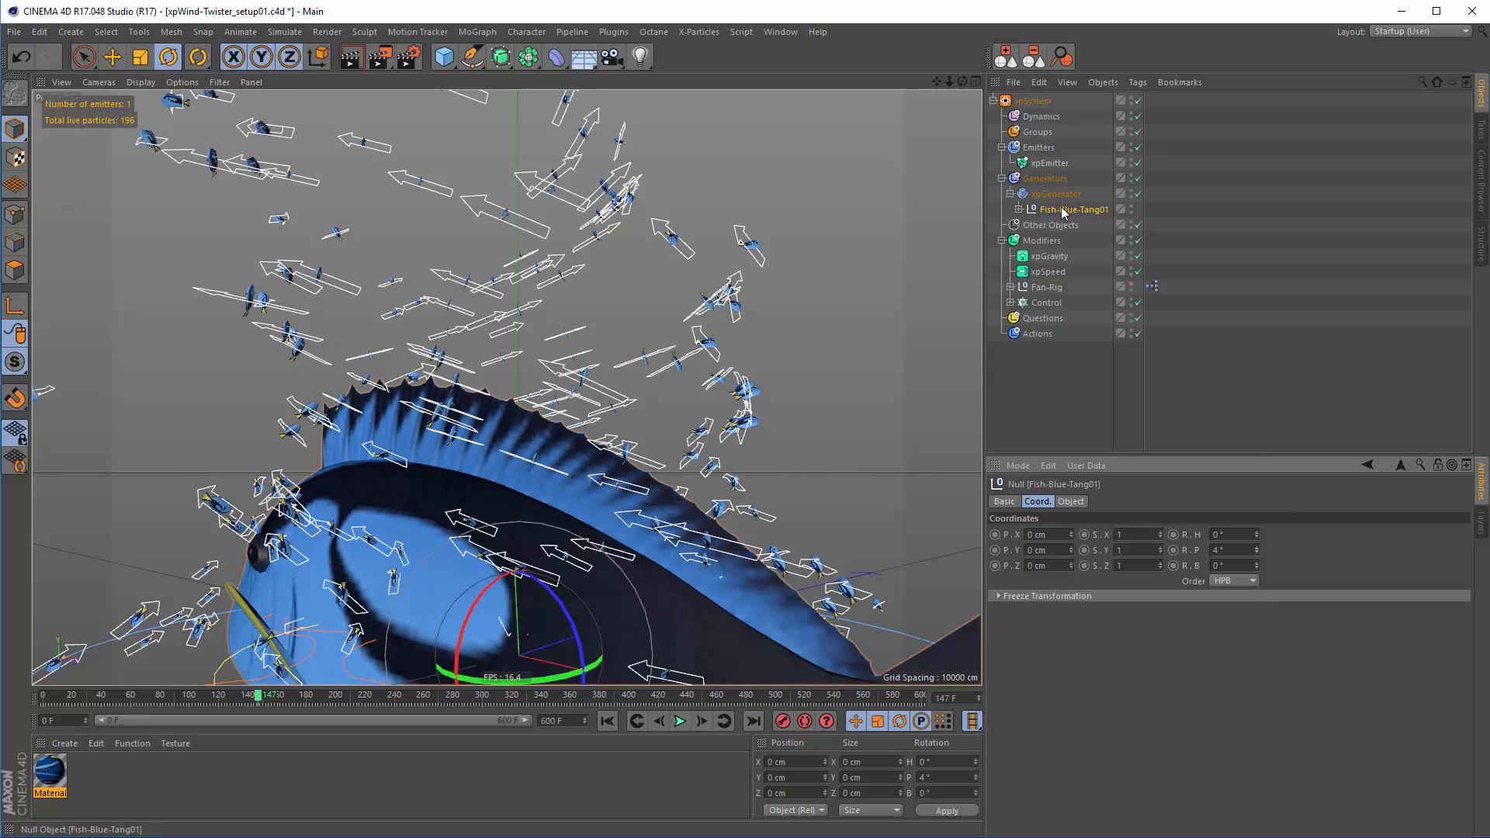
Group Fish-Blue-Tang01 under a new Null and move that Null down to about Y -180 cm and Z 13 cm
{"action": "key", "text": "alt+g"}
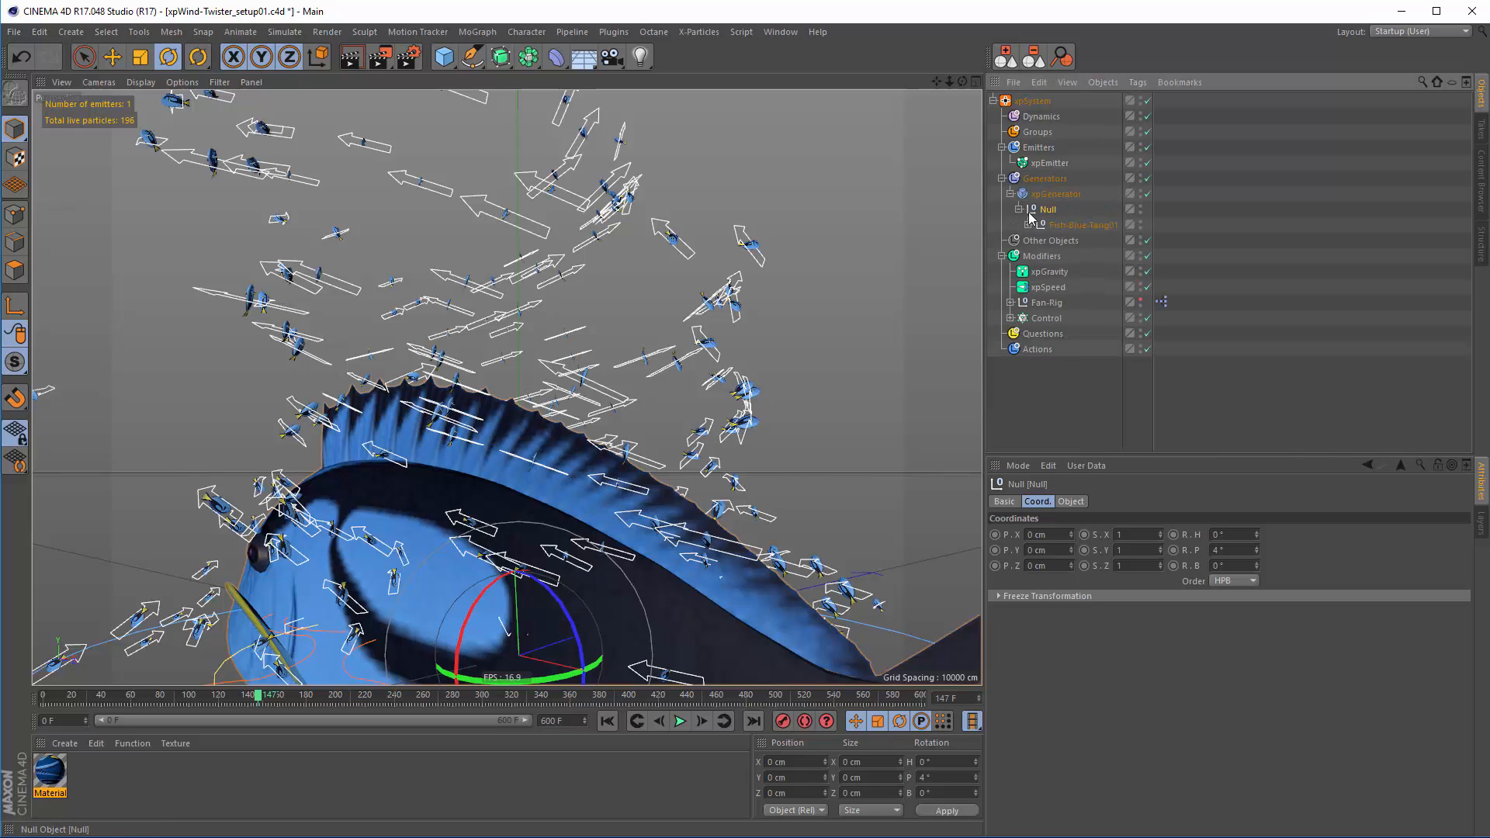
{"action": "left_click", "coordinate": [1048, 210]}
{"action": "key", "text": "e"}
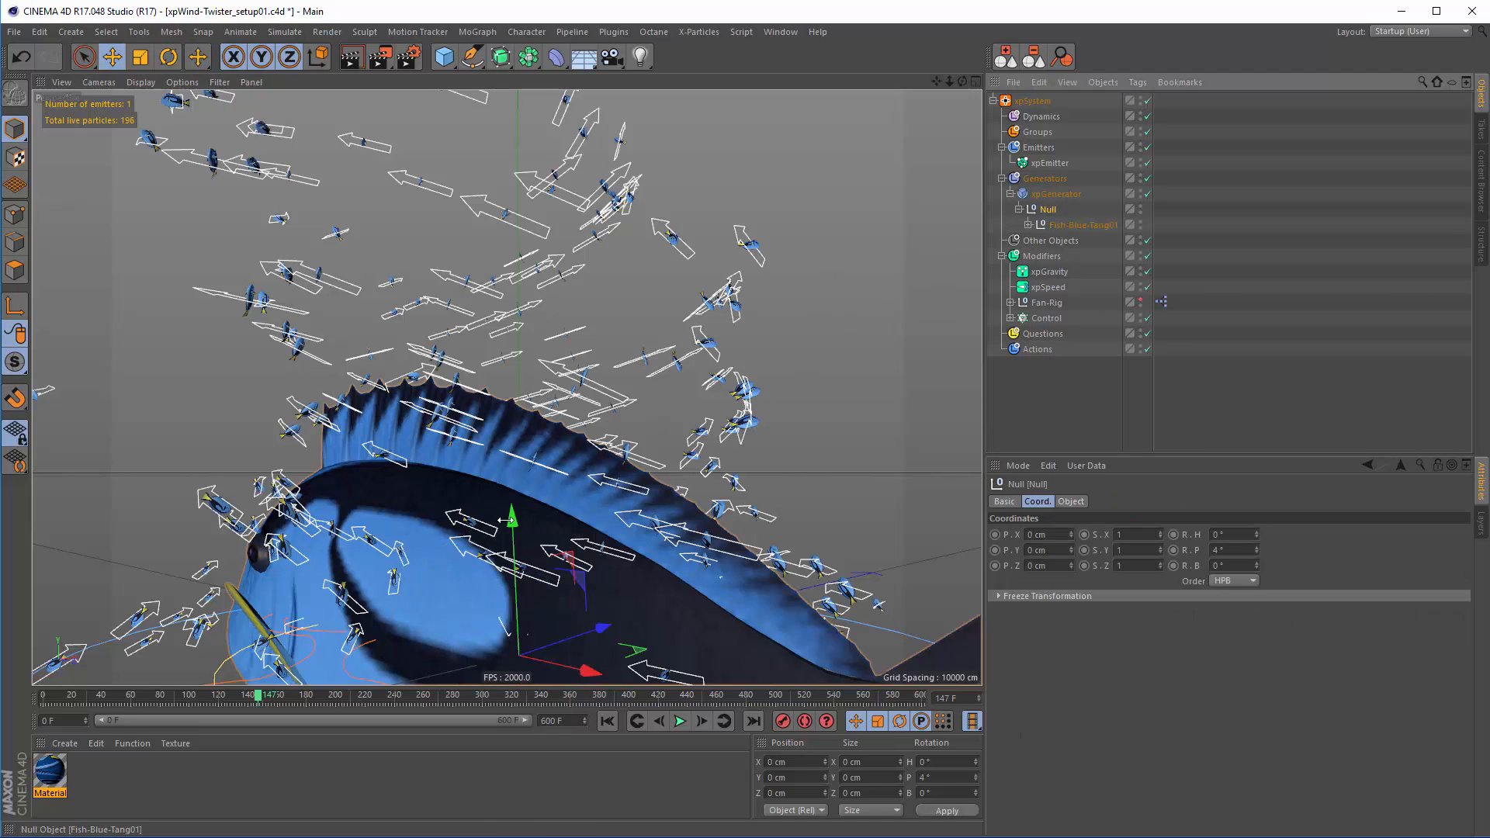
{"action": "left_click_drag", "start_coordinate": [509, 518], "coordinate": [758, 420]}
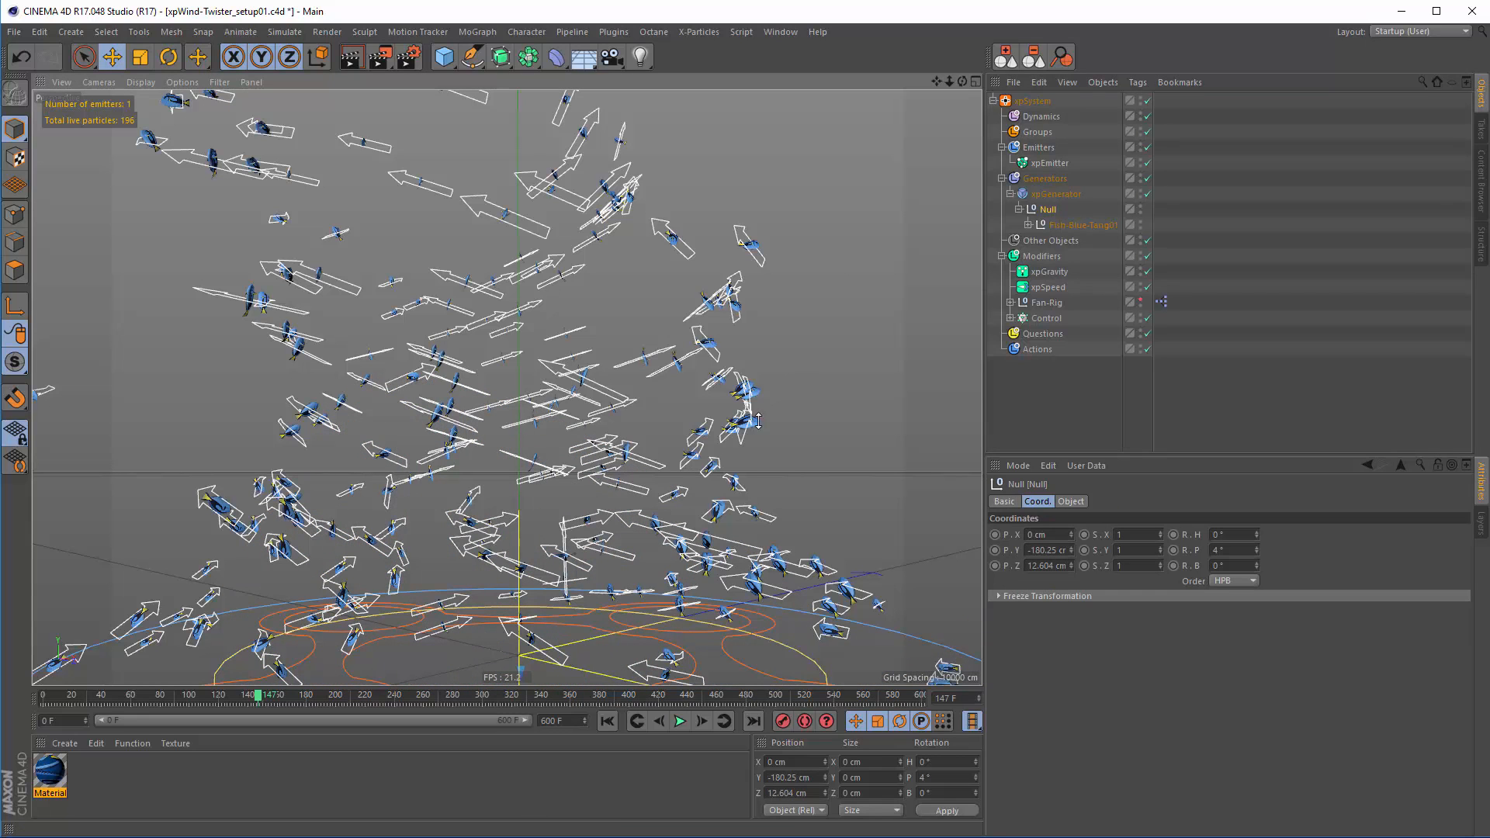
Rotate Fish-Blue-Tang01 to a heading of -89° so the cloned fish line up with the particle arrows
{"action": "left_click", "coordinate": [1083, 225]}
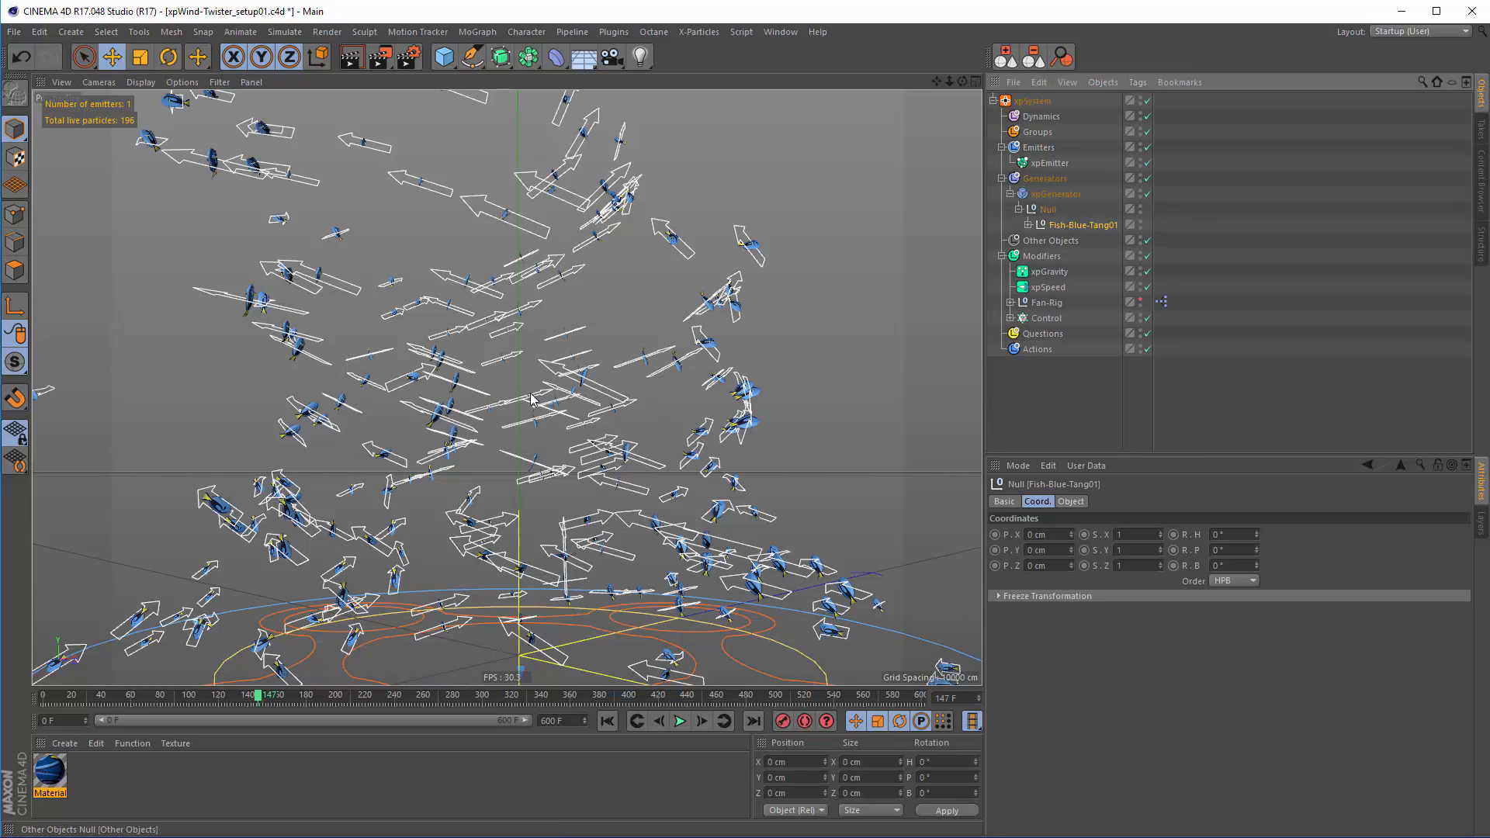
{"action": "right_click_drag", "start_coordinate": [553, 385], "coordinate": [649, 361], "text": "alt"}
{"action": "left_click_drag", "start_coordinate": [600, 405], "coordinate": [672, 379], "text": "alt"}
{"action": "left_click_drag", "start_coordinate": [1257, 534], "coordinate": [1247, 598]}
{"action": "left_click_drag", "start_coordinate": [748, 408], "coordinate": [652, 407], "text": "alt"}
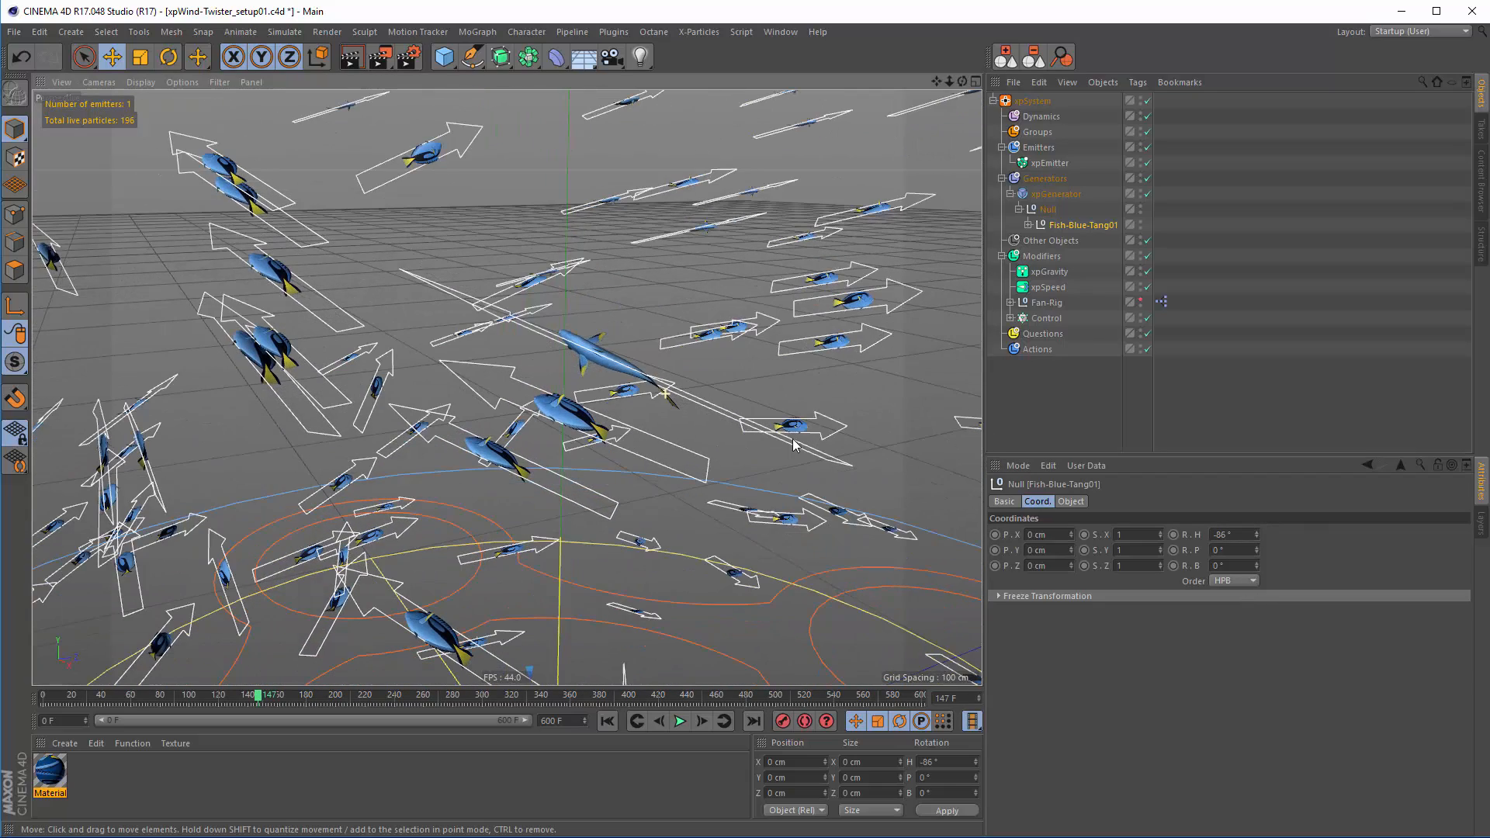
{"action": "left_click_drag", "start_coordinate": [1256, 534], "coordinate": [1265, 560]}
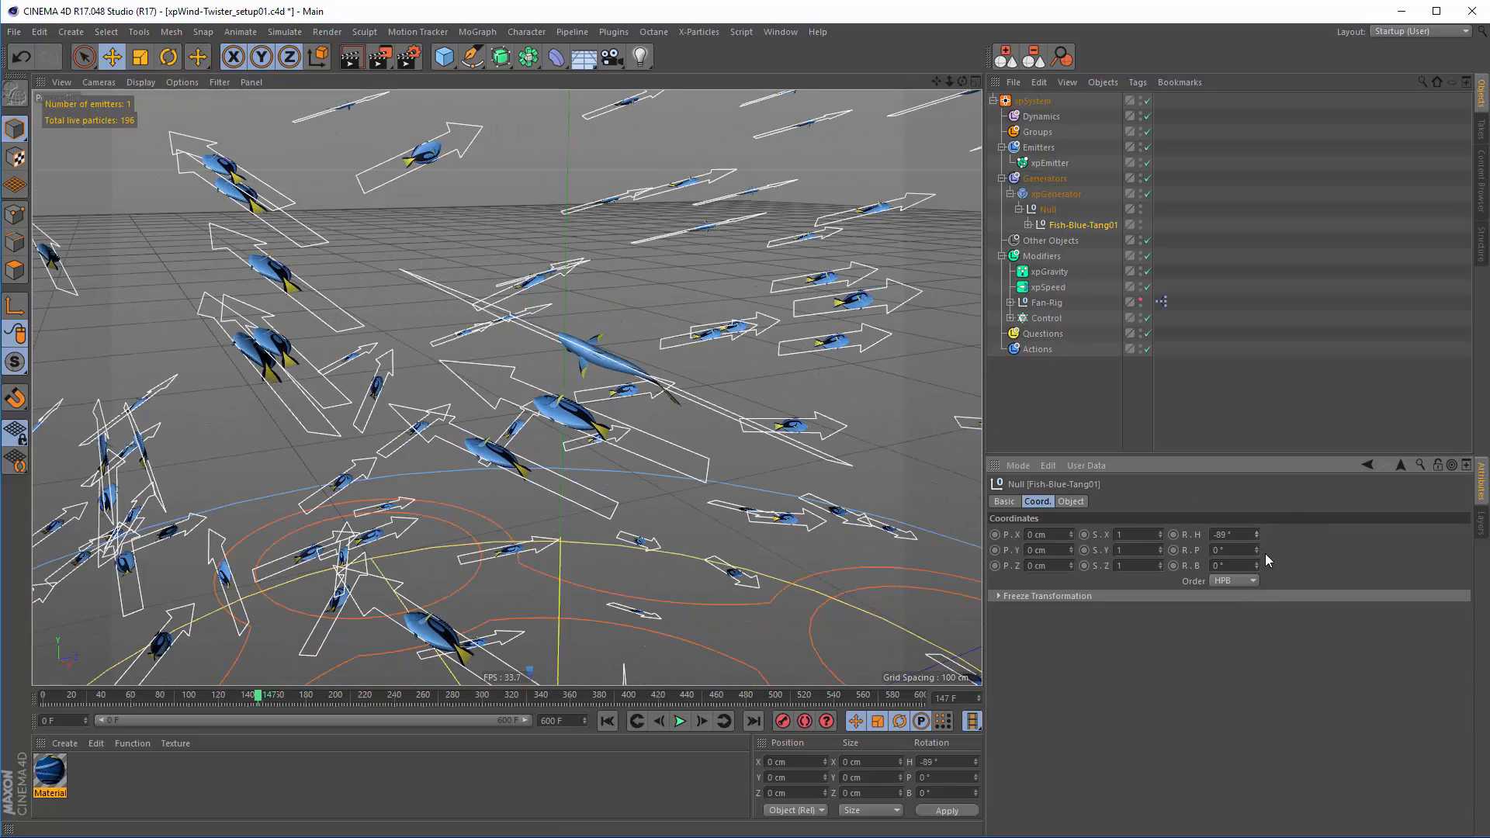
{"action": "left_click_drag", "start_coordinate": [595, 349], "coordinate": [582, 371], "text": "alt"}
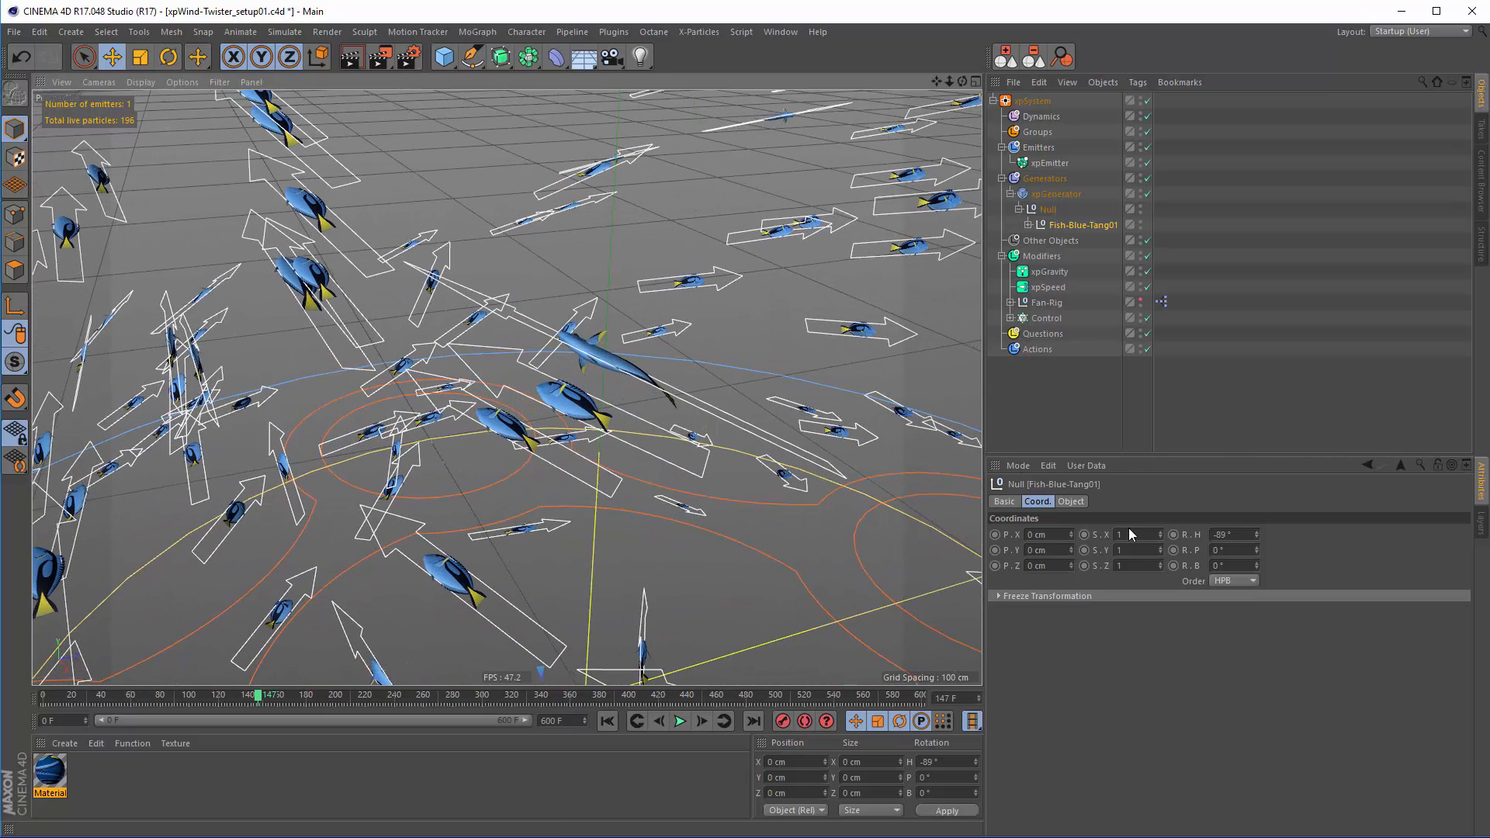
Scale Fish-Blue-Tang01 to 3 on the X, Y and Z axes, and clear the object selection
{"action": "left_click_drag", "start_coordinate": [1130, 535], "coordinate": [1078, 543]}
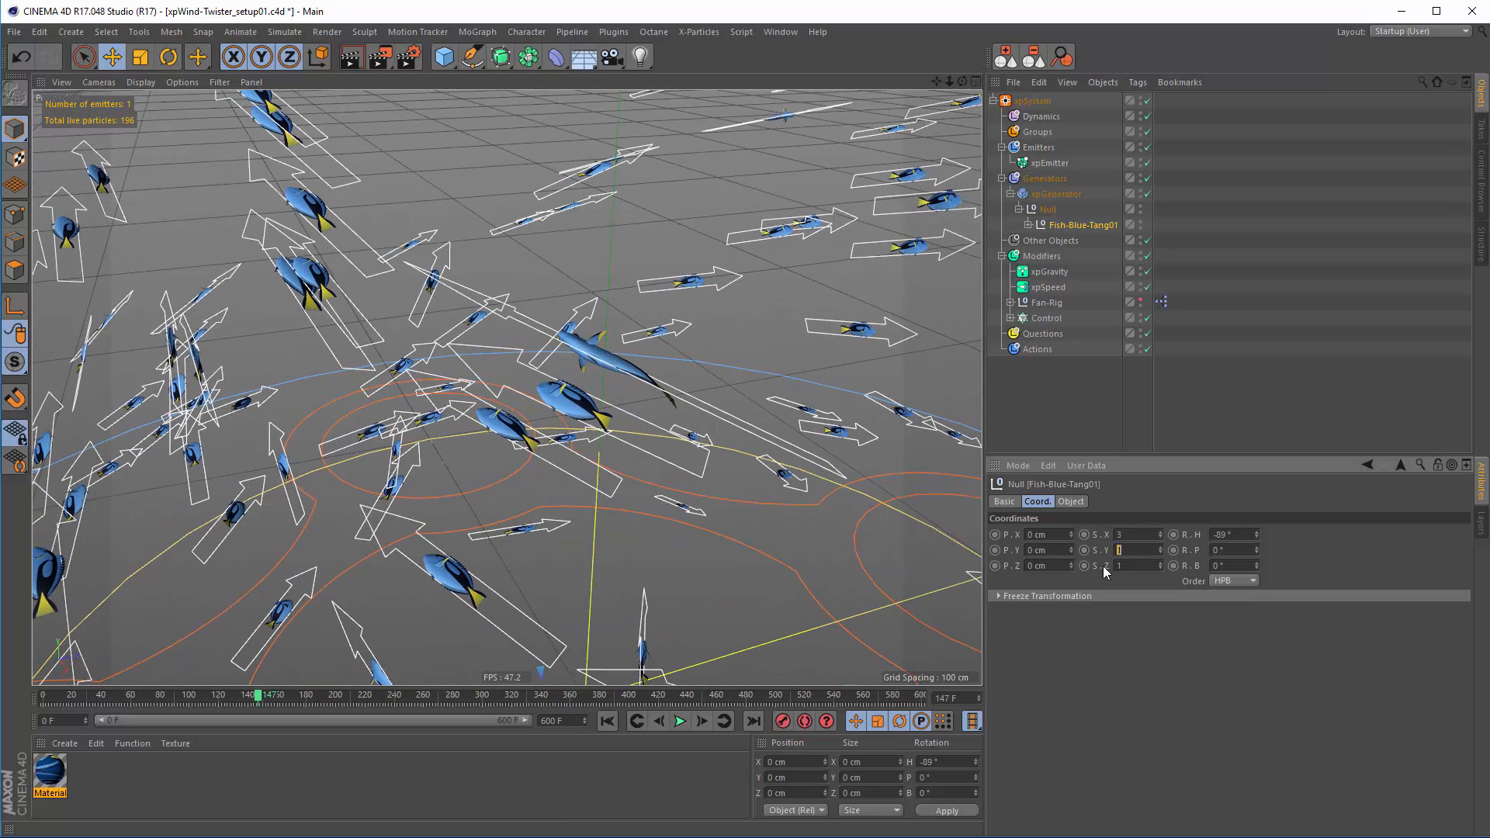
{"action": "type", "text": "3"}
{"action": "key", "text": "Tab"}
{"action": "type", "text": "3"}
{"action": "key", "text": "Return"}
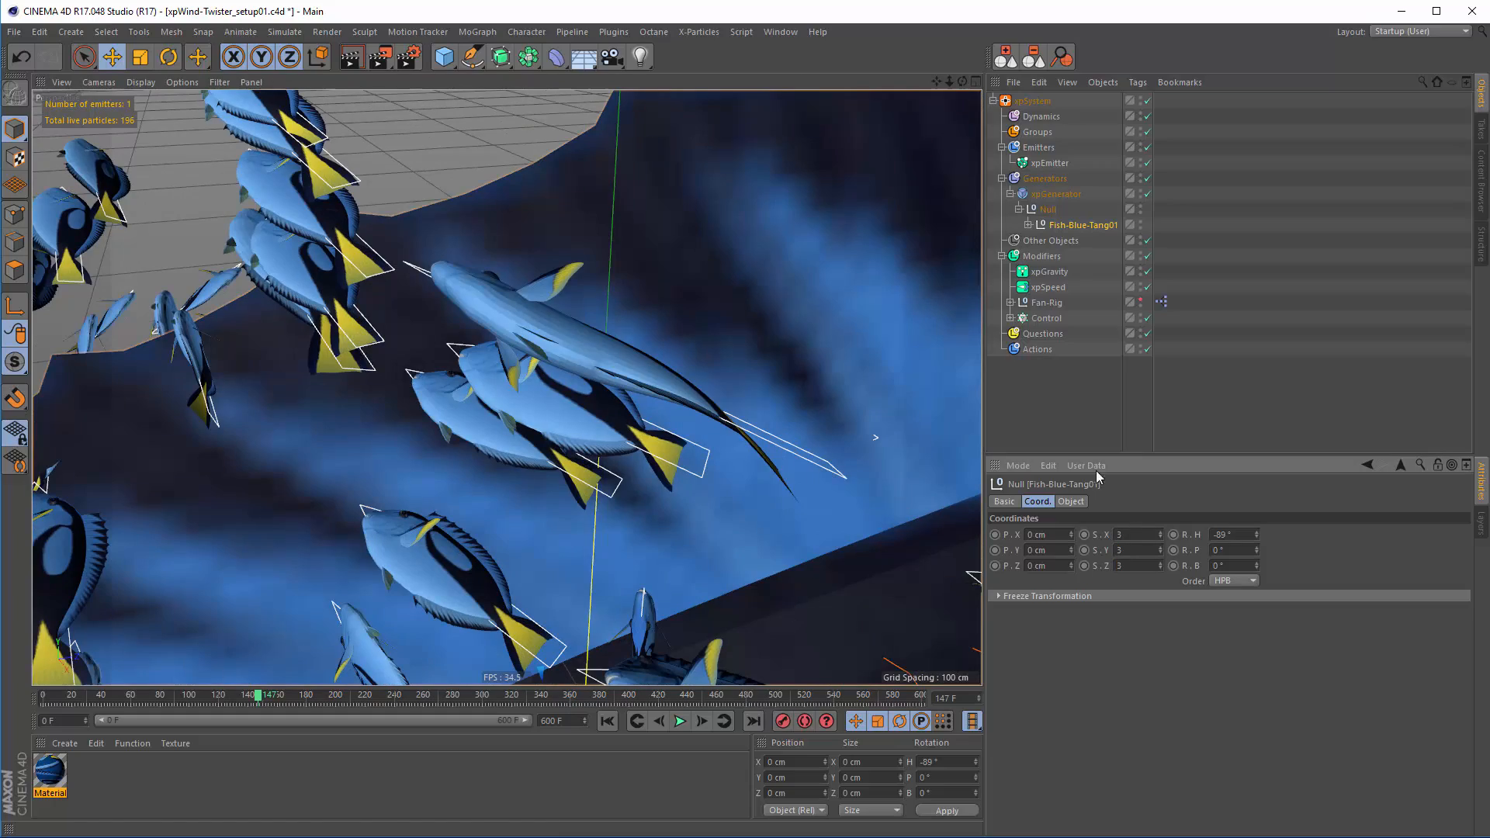
{"action": "mouse_move", "coordinate": [621, 449]}
{"action": "right_mouse_down", "text": "alt"}
{"action": "mouse_move", "coordinate": [576, 407]}
{"action": "mouse_move", "coordinate": [477, 419]}
{"action": "right_mouse_up", "text": "alt"}
{"action": "left_click_drag", "start_coordinate": [595, 408], "coordinate": [656, 339], "text": "alt"}
{"action": "left_click", "coordinate": [1083, 403]}
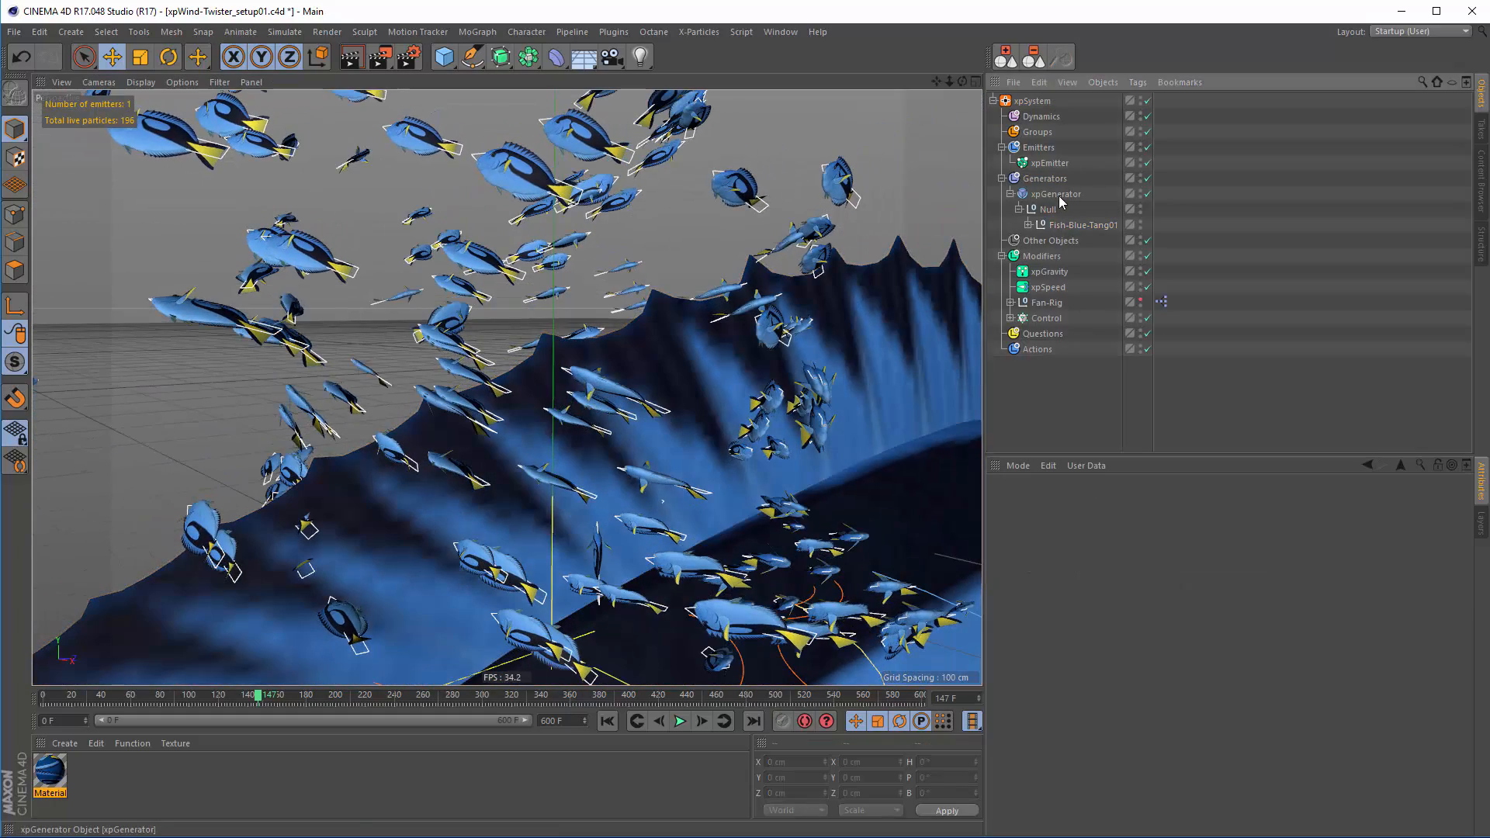
Move the Null containing Fish-Blue-Tang01 to a Y position of -2000 cm
{"action": "left_click", "coordinate": [1050, 210]}
{"action": "left_click", "coordinate": [1024, 549]}
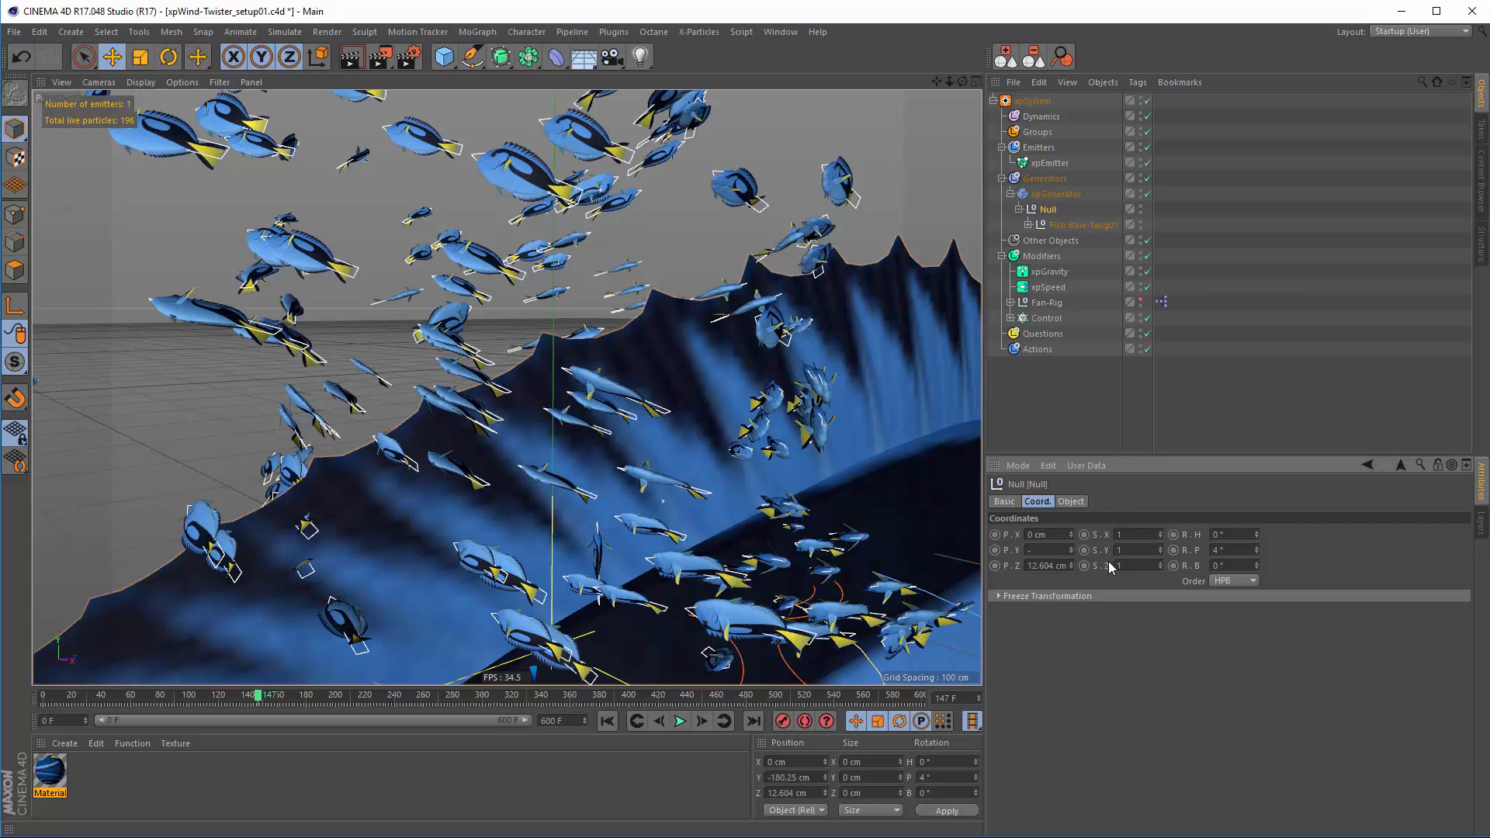
{"action": "type", "text": "-2000"}
{"action": "key", "text": "Return"}
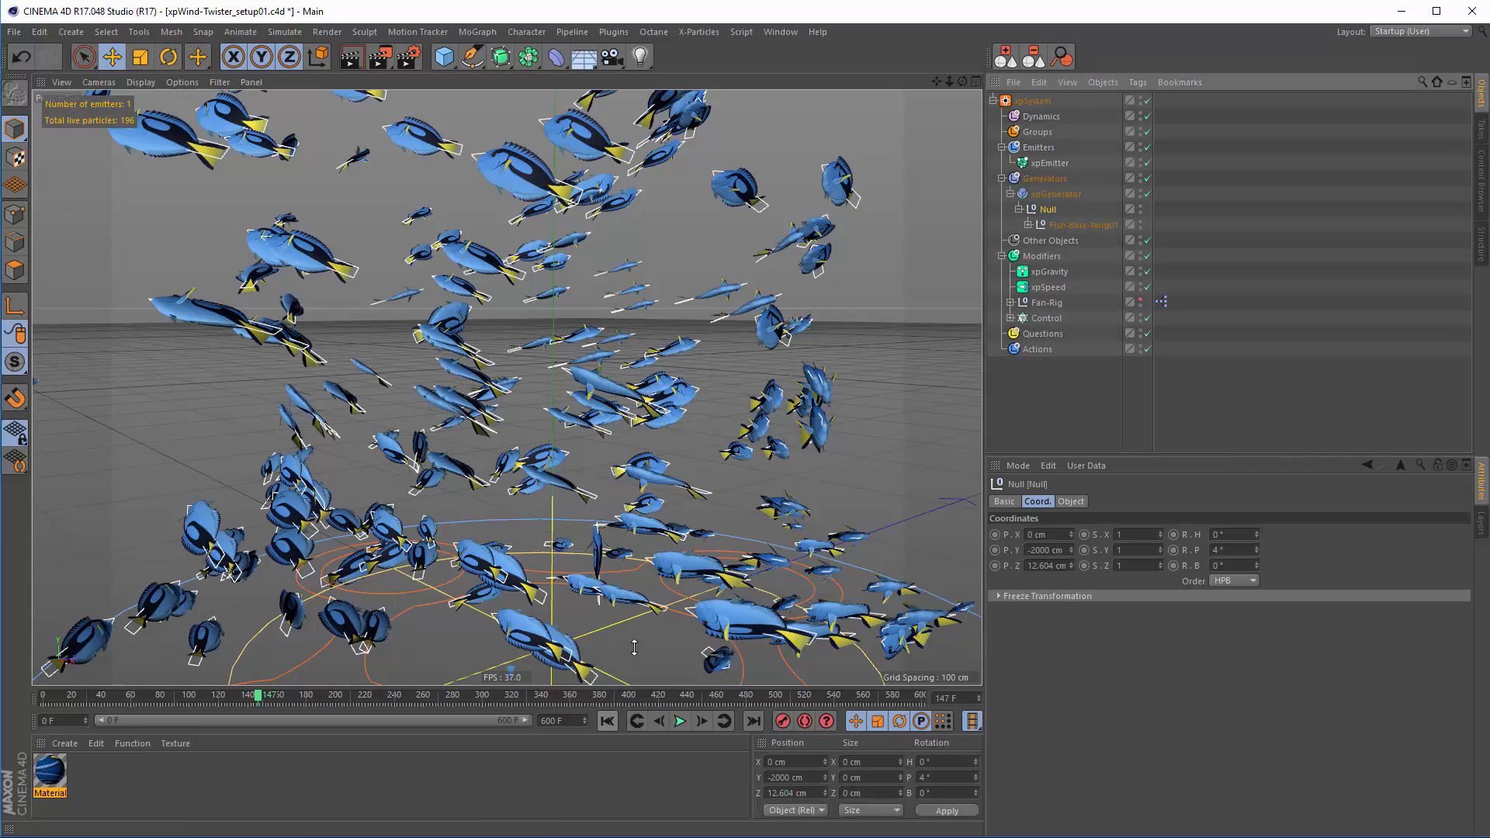
{"action": "left_click_drag", "start_coordinate": [555, 636], "coordinate": [619, 509], "text": "alt"}
{"action": "right_click_drag", "start_coordinate": [619, 508], "coordinate": [659, 518], "text": "alt"}
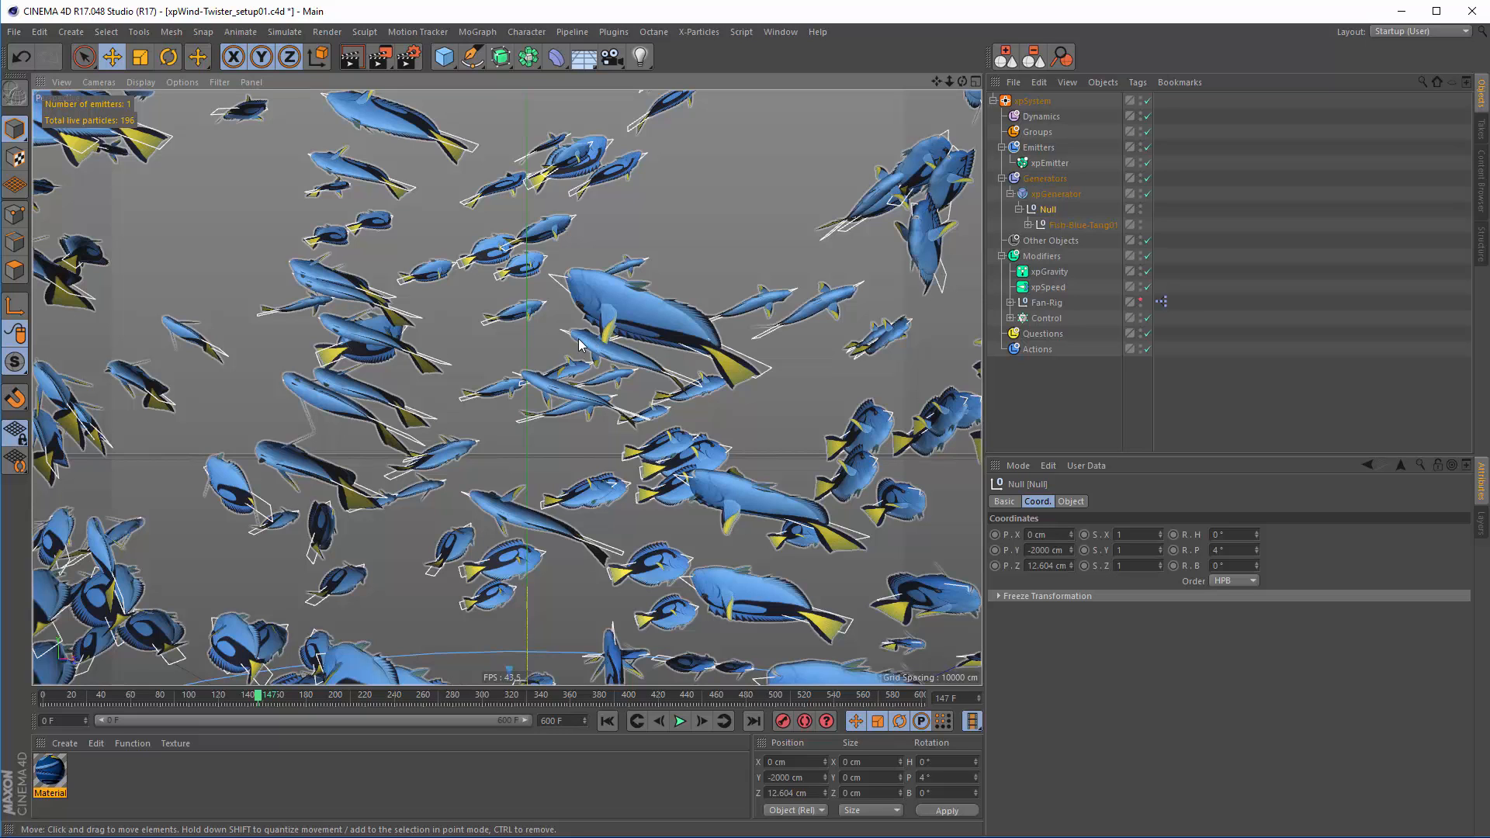
Add a Limit motion modifier with No Banking enabled and replay the simulation from the start to about frame 220
{"action": "left_click", "coordinate": [1042, 258]}
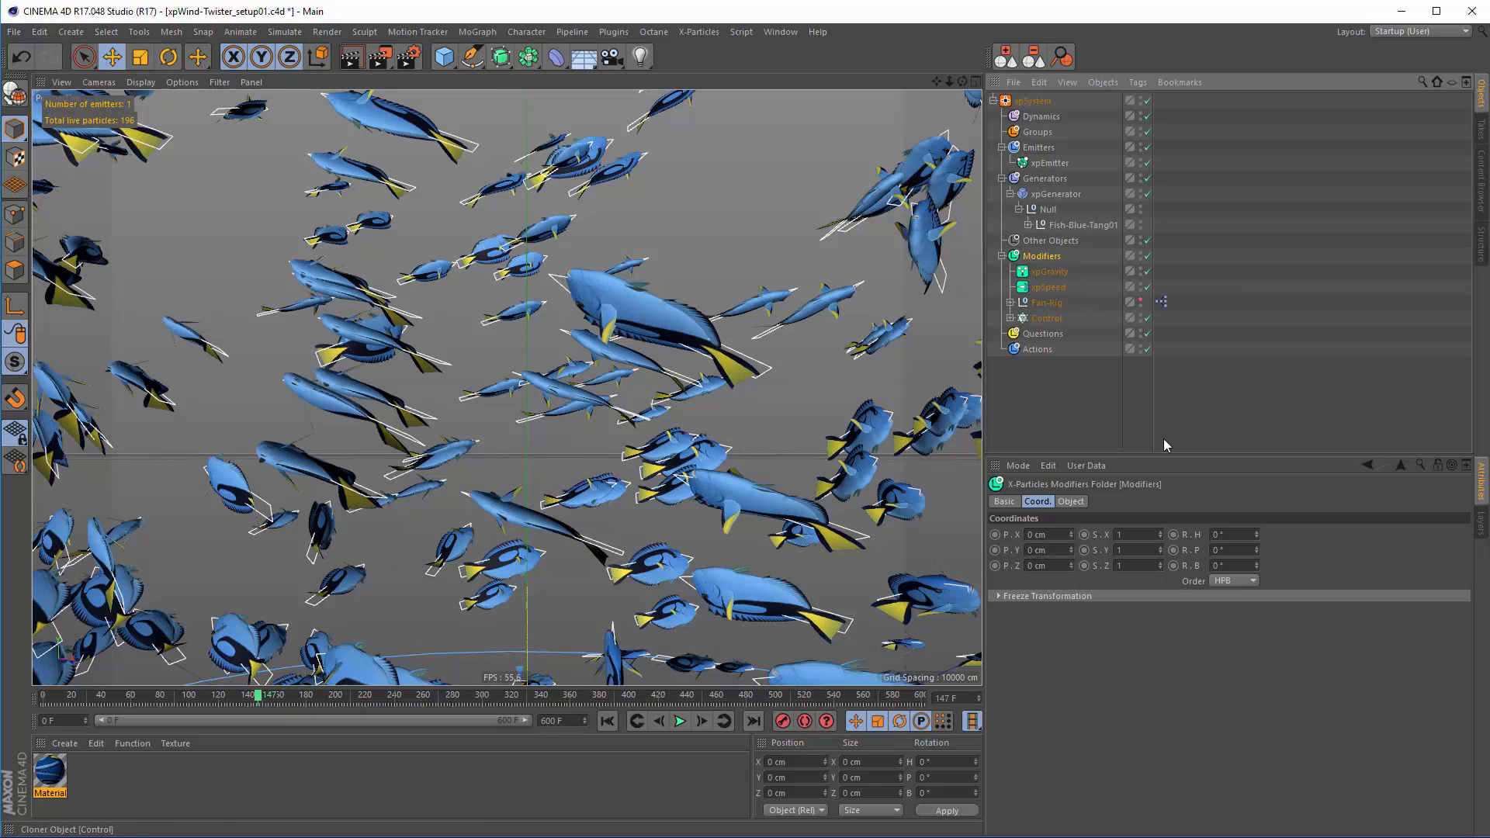
{"action": "left_click", "coordinate": [1072, 502]}
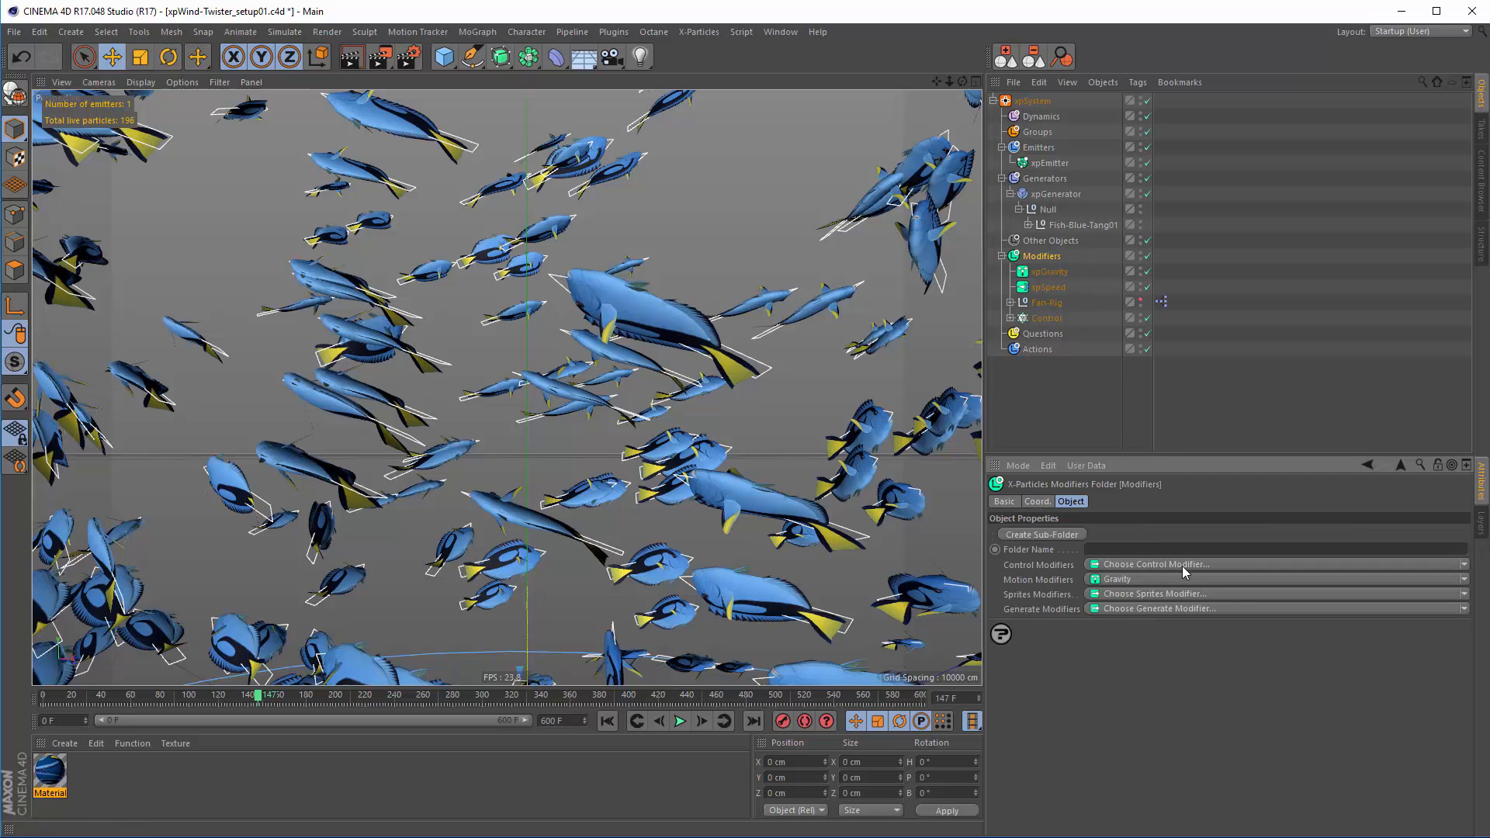
{"action": "left_click", "coordinate": [1096, 580]}
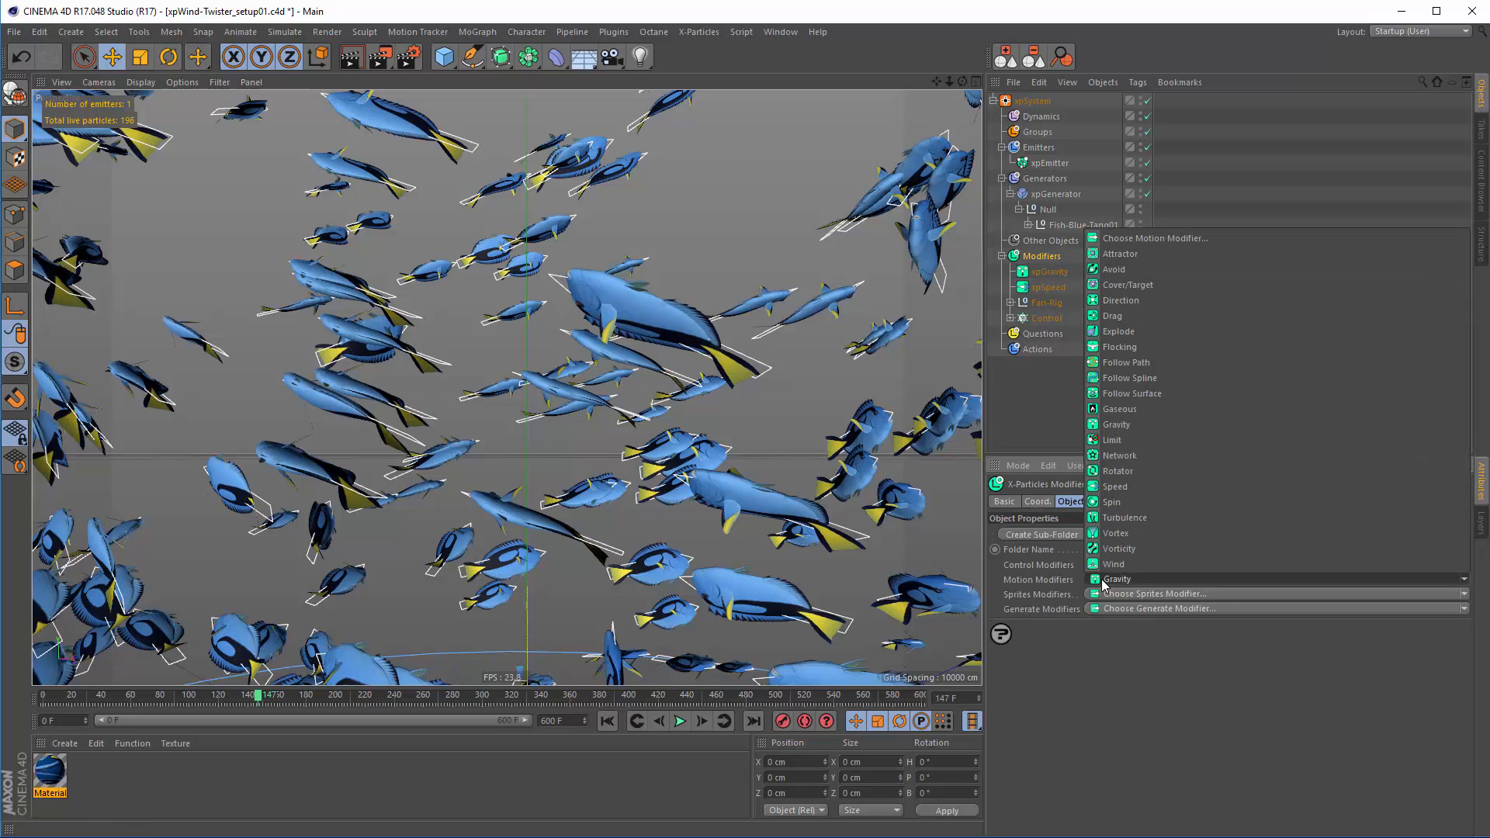
{"action": "left_click", "coordinate": [1110, 440]}
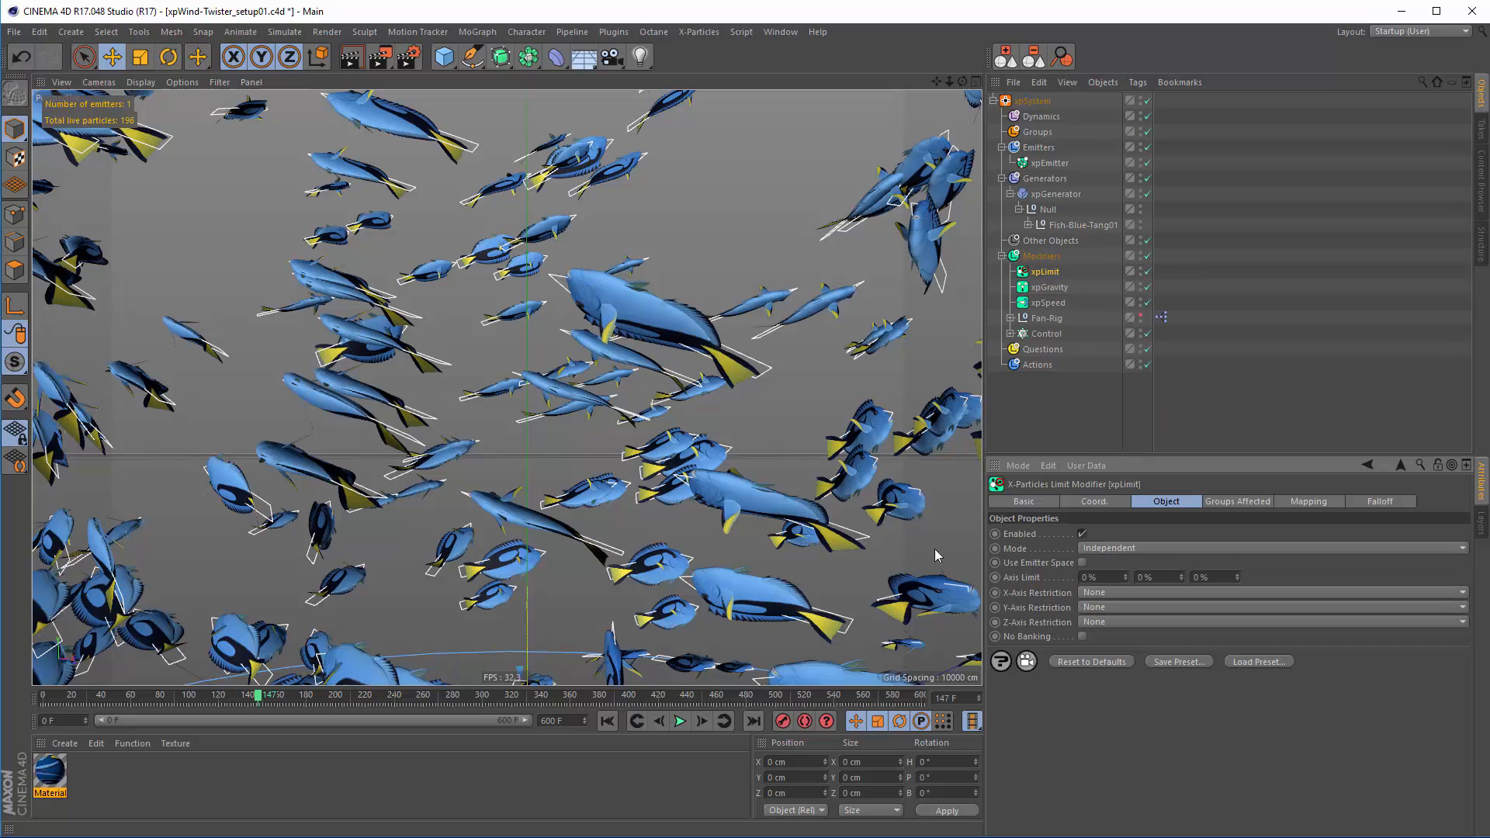
{"action": "left_click", "coordinate": [1081, 636]}
{"action": "left_click", "coordinate": [609, 721]}
{"action": "left_click", "coordinate": [678, 722]}
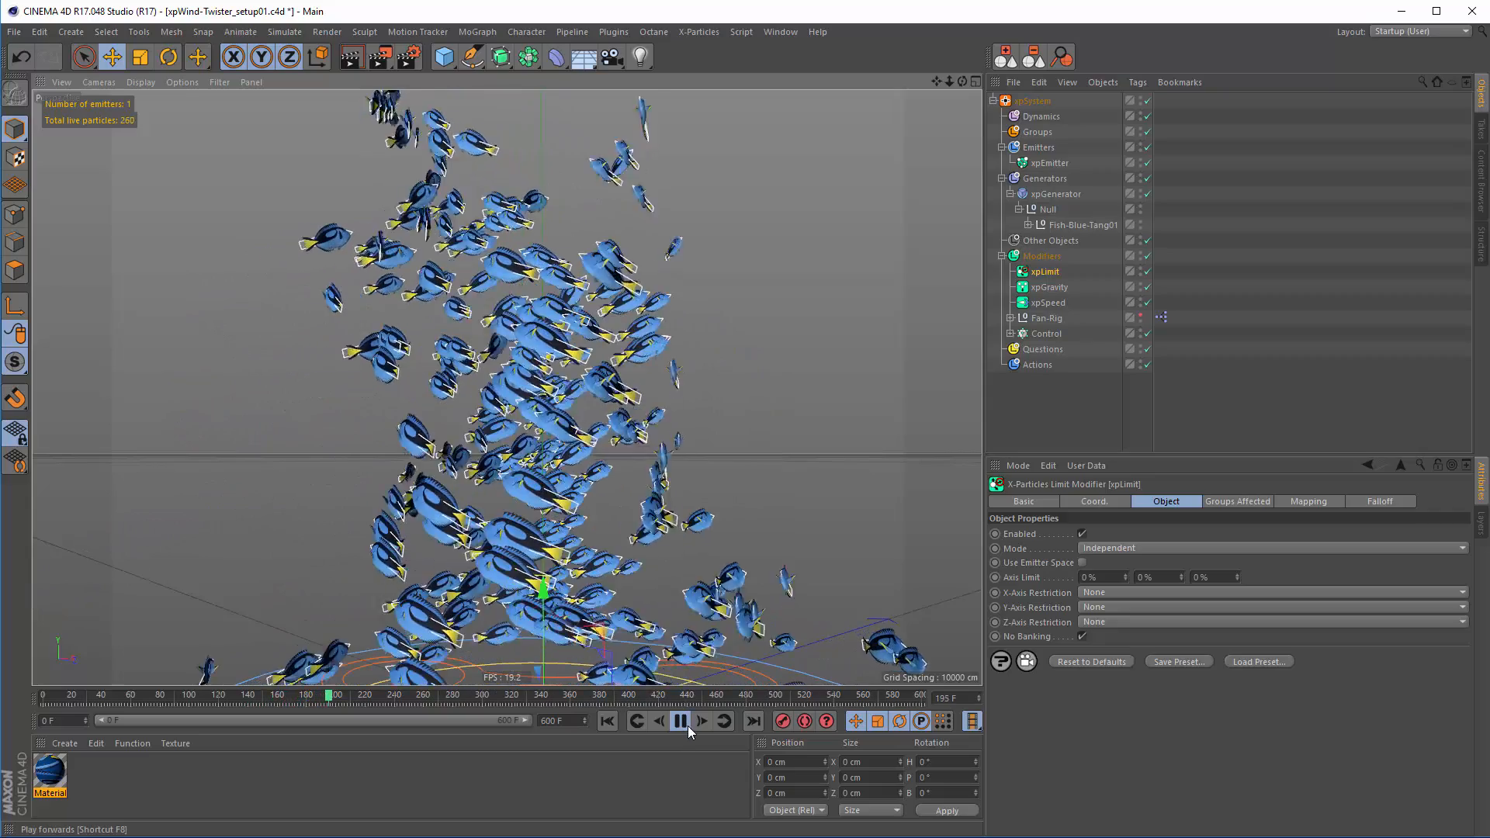
{"action": "left_click", "coordinate": [684, 722]}
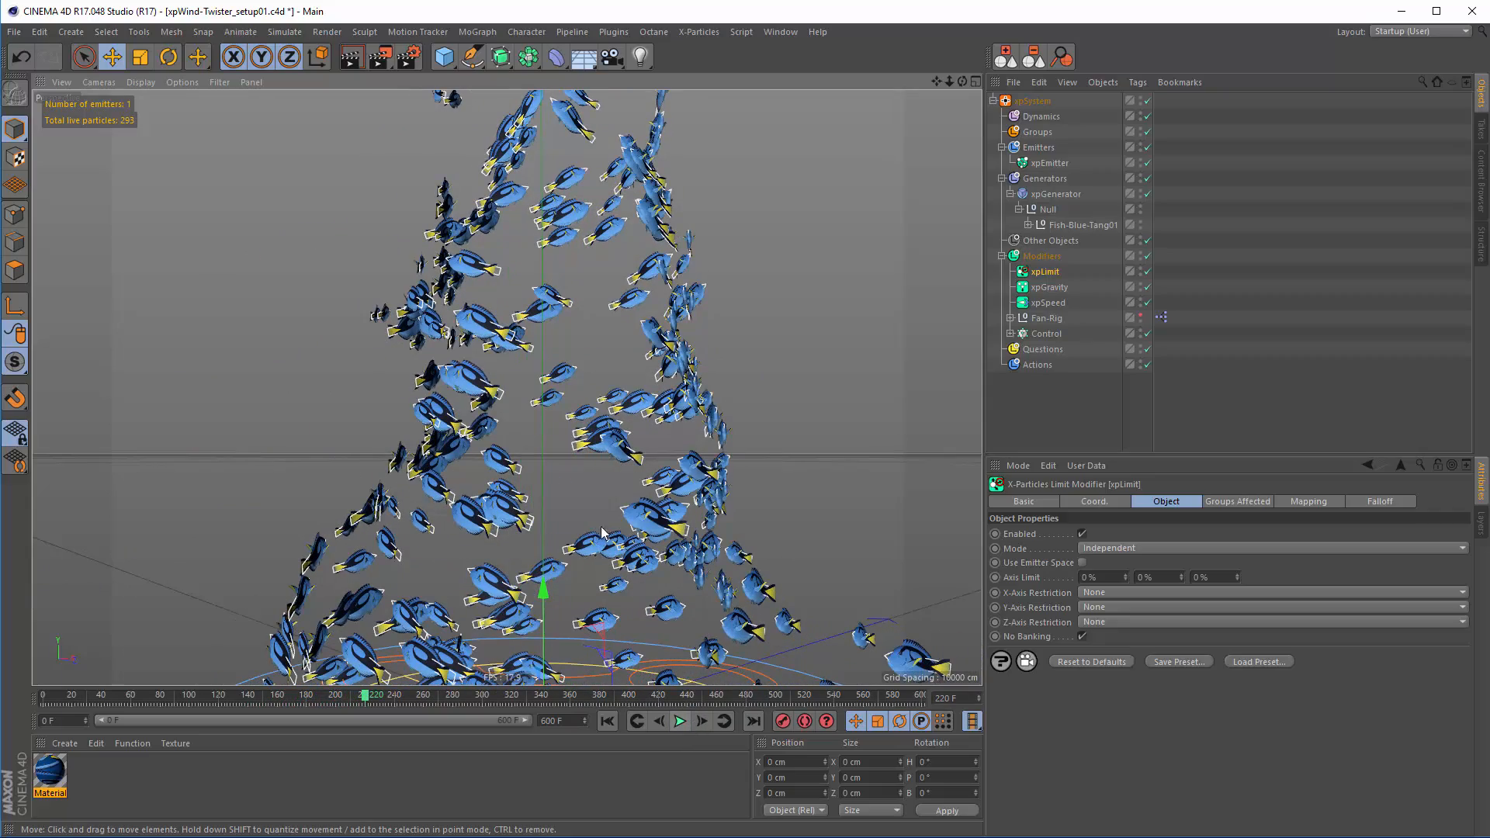
{"action": "left_click_drag", "start_coordinate": [568, 483], "coordinate": [590, 411], "text": "alt"}
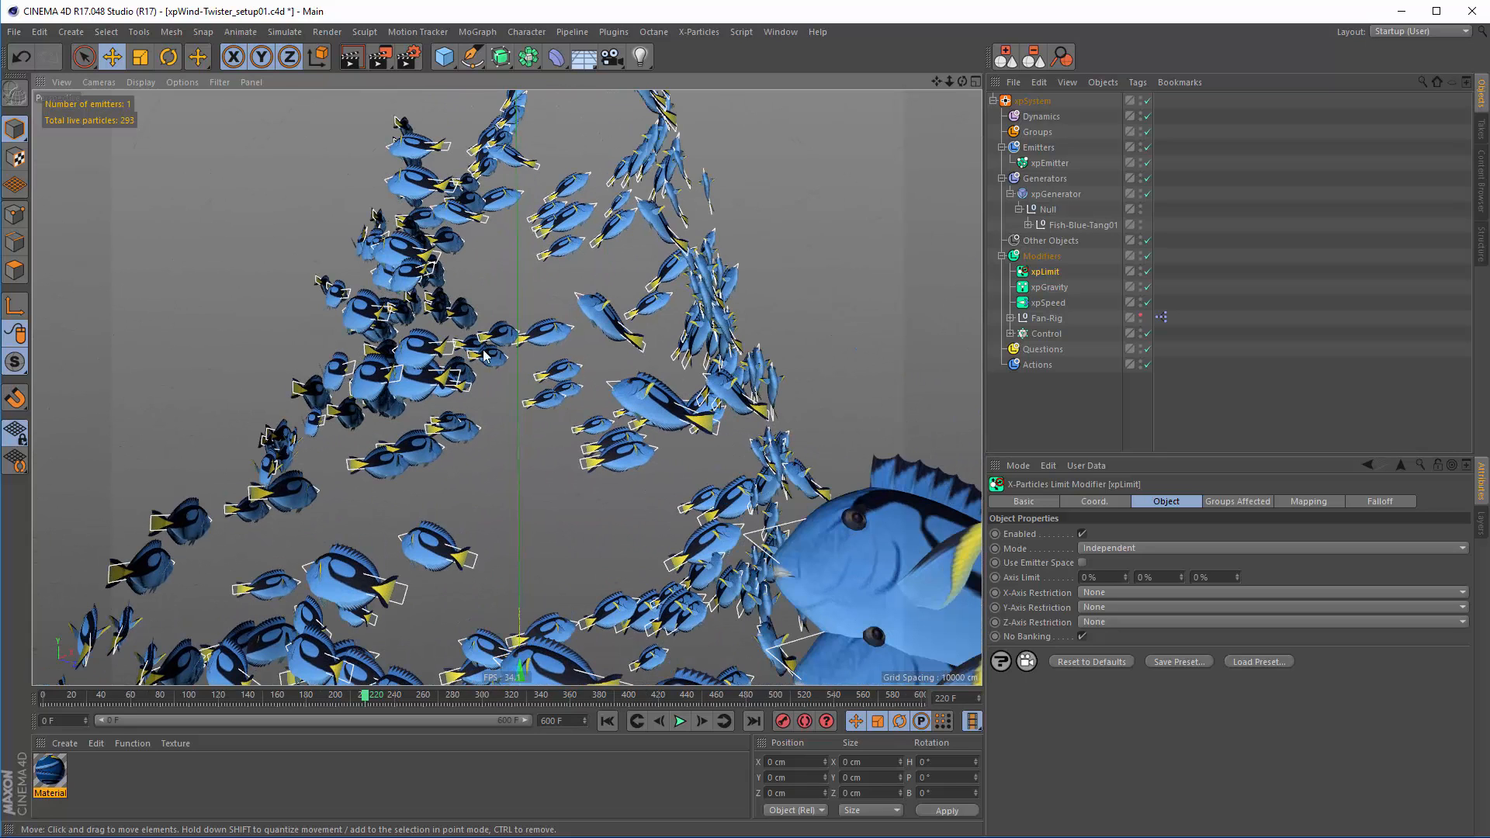
Duplicate the fish Null inside xpGenerator and expand the copy's hierarchy
{"action": "left_click", "coordinate": [1019, 210]}
{"action": "left_click", "coordinate": [1048, 210]}
{"action": "left_click_drag", "start_coordinate": [1047, 209], "coordinate": [1048, 202], "text": "ctrl"}
{"action": "left_click", "coordinate": [1019, 210]}
{"action": "left_click", "coordinate": [1097, 226]}
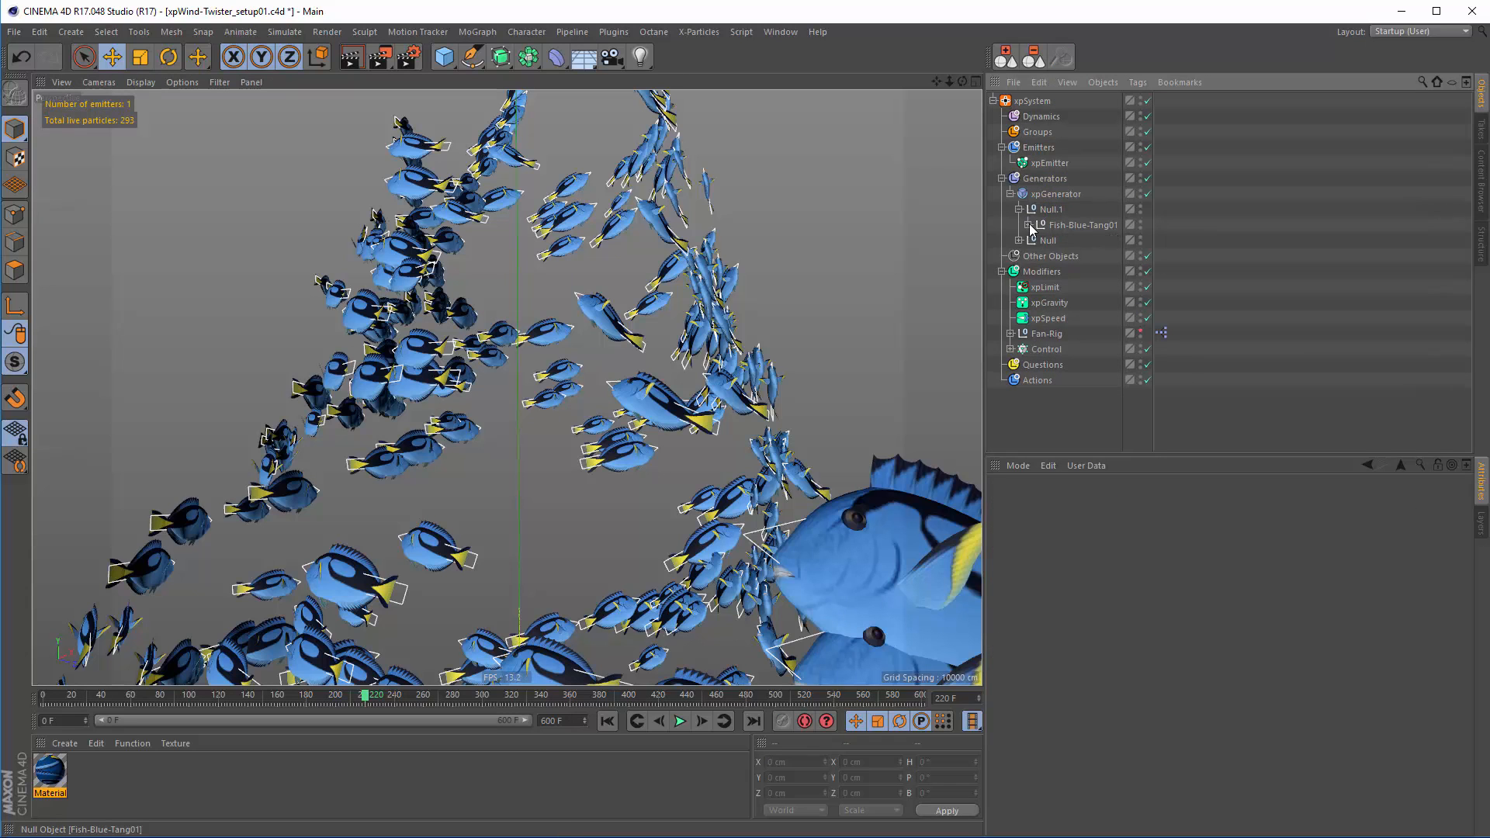
Set the Wind deformer in the duplicated fish to amplitude 19 cm, frequency 10.17 and fx 1.07, and collapse its hierarchy
{"action": "left_click", "coordinate": [1028, 226]}
{"action": "left_click", "coordinate": [1061, 241]}
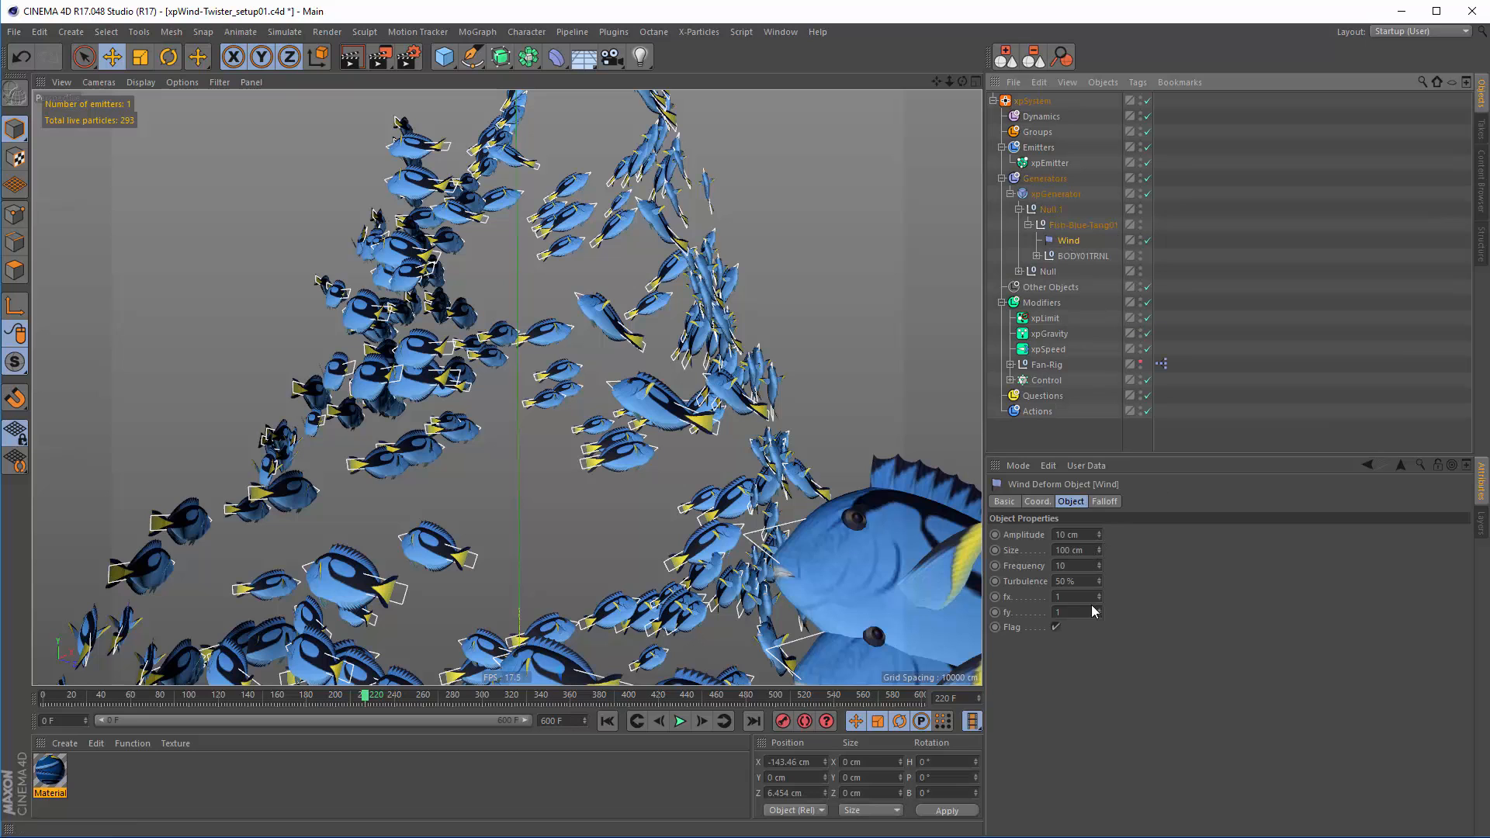
{"action": "left_click_drag", "start_coordinate": [1100, 598], "coordinate": [1101, 589]}
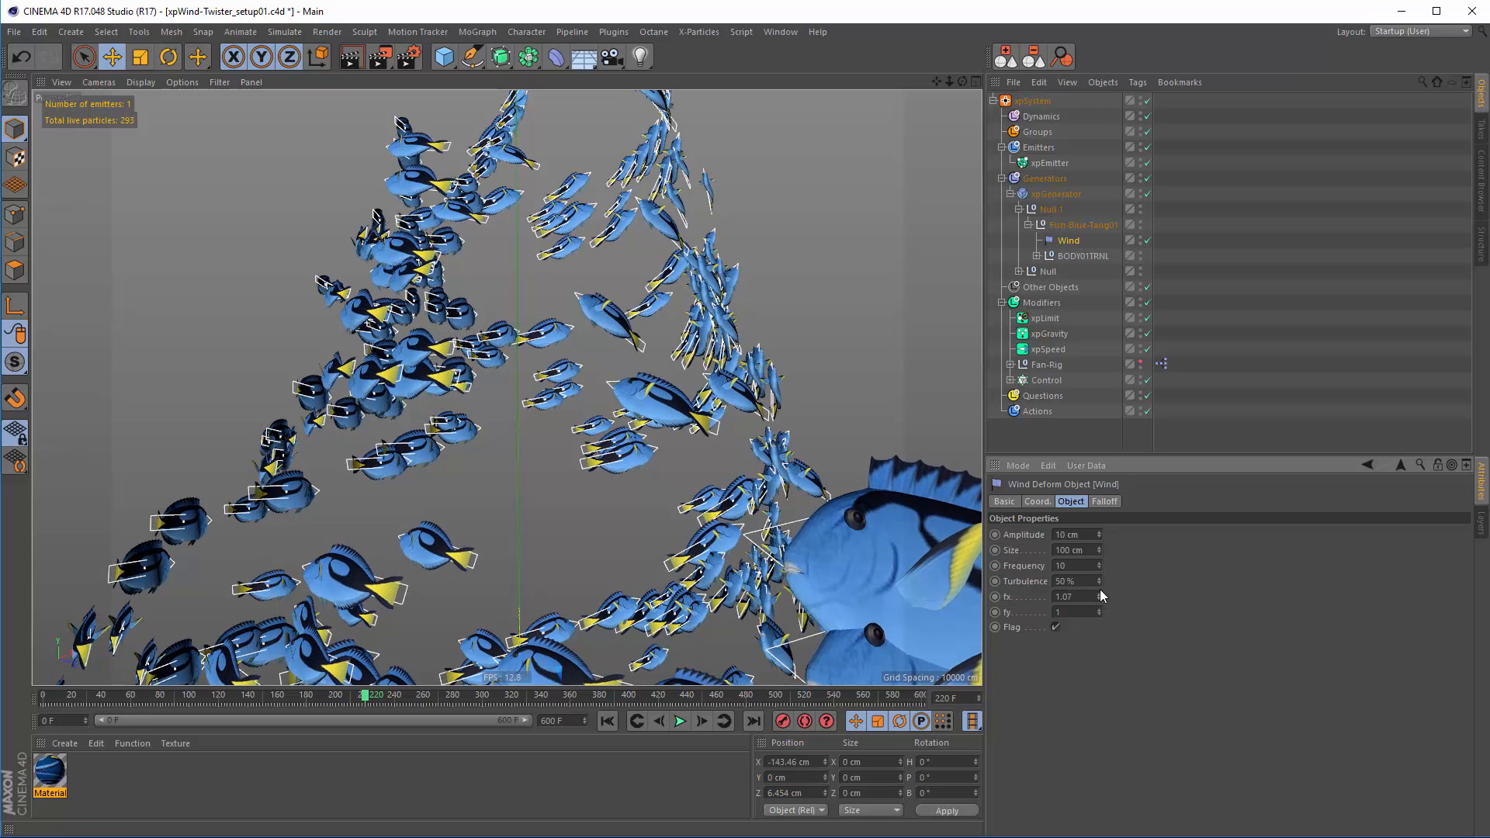
{"action": "left_click_drag", "start_coordinate": [1099, 535], "coordinate": [1097, 569]}
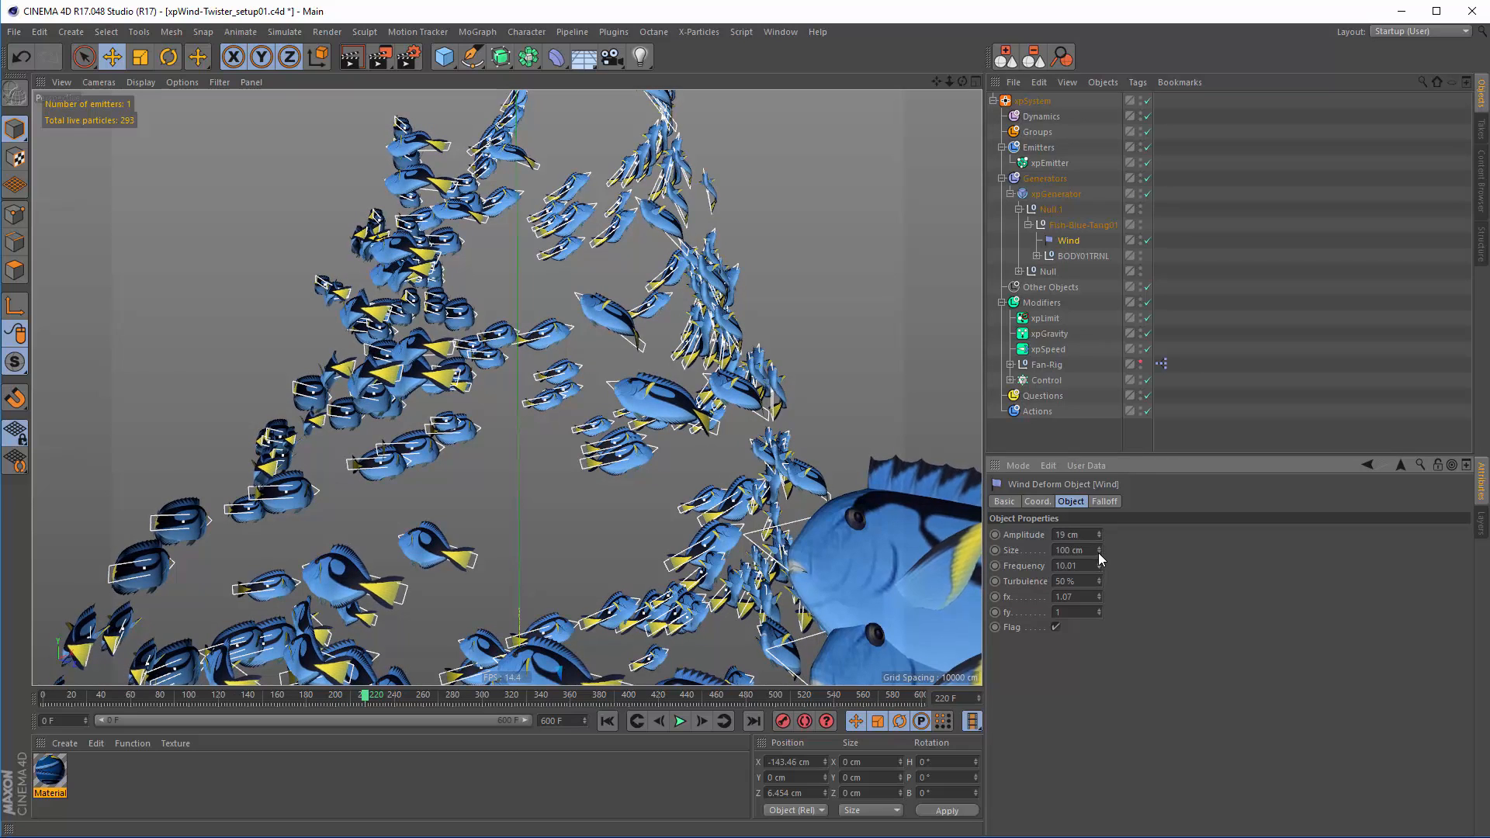
{"action": "left_click", "coordinate": [1203, 358]}
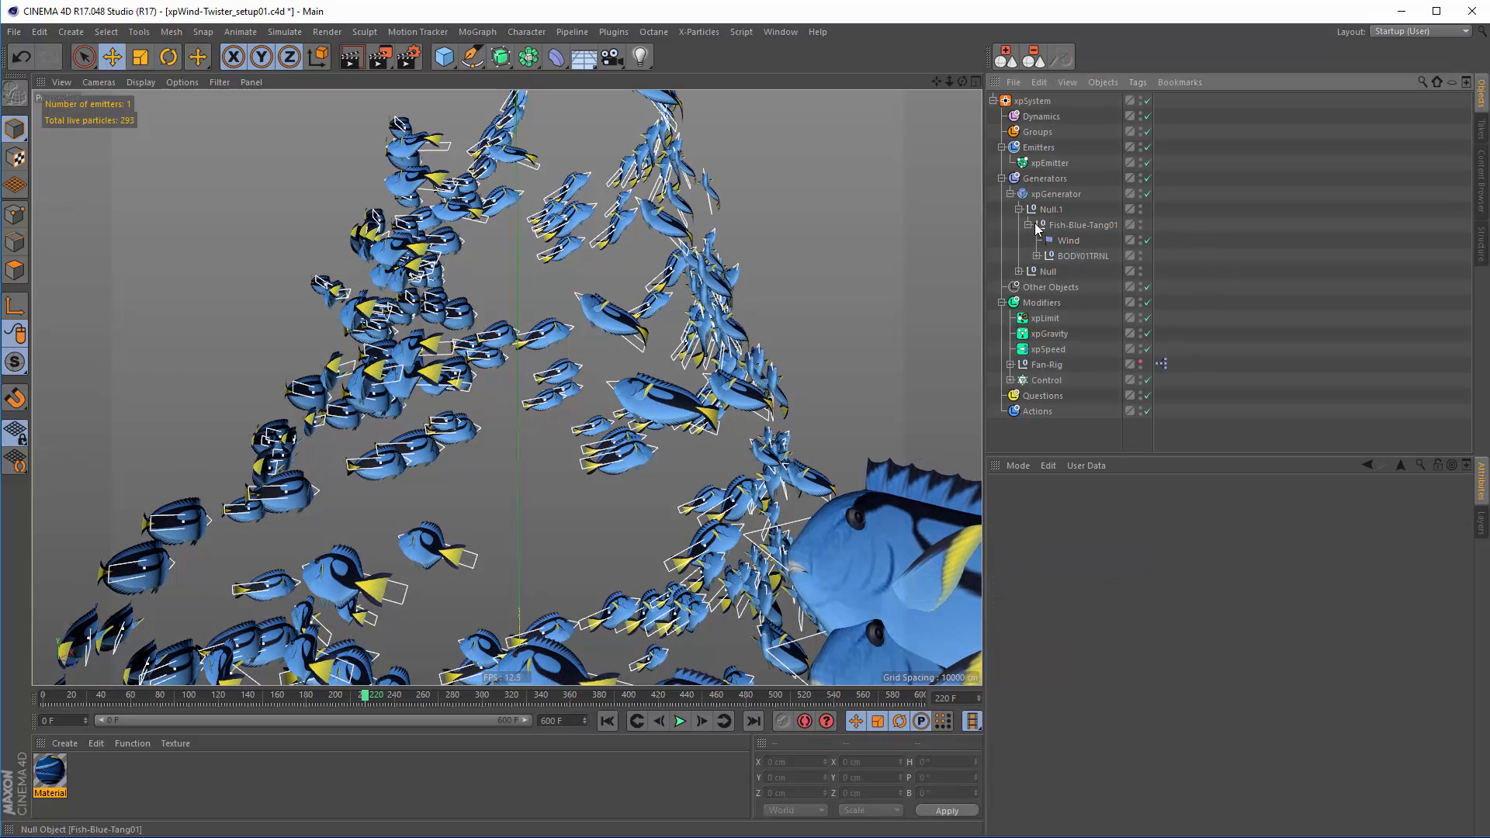
{"action": "left_click", "coordinate": [1029, 224]}
{"action": "left_click", "coordinate": [1019, 209]}
Duplicate the modified fish Null inside xpGenerator as a third variation and expand the new copy
{"action": "left_click", "coordinate": [1048, 208]}
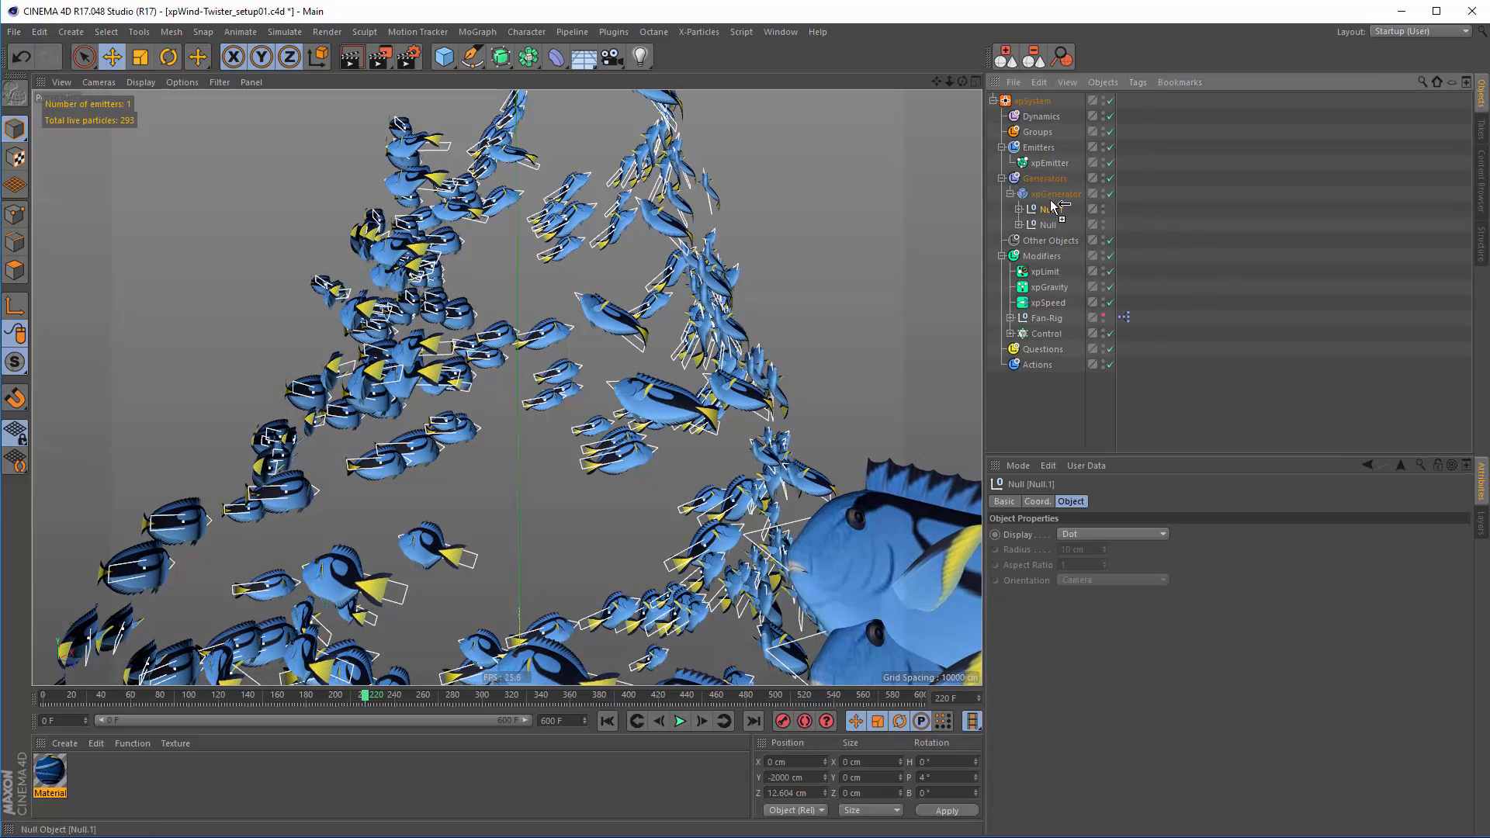
{"action": "left_click_drag", "start_coordinate": [1053, 205], "coordinate": [1071, 196], "text": "ctrl"}
{"action": "left_click", "coordinate": [1019, 209]}
{"action": "left_click", "coordinate": [1071, 224]}
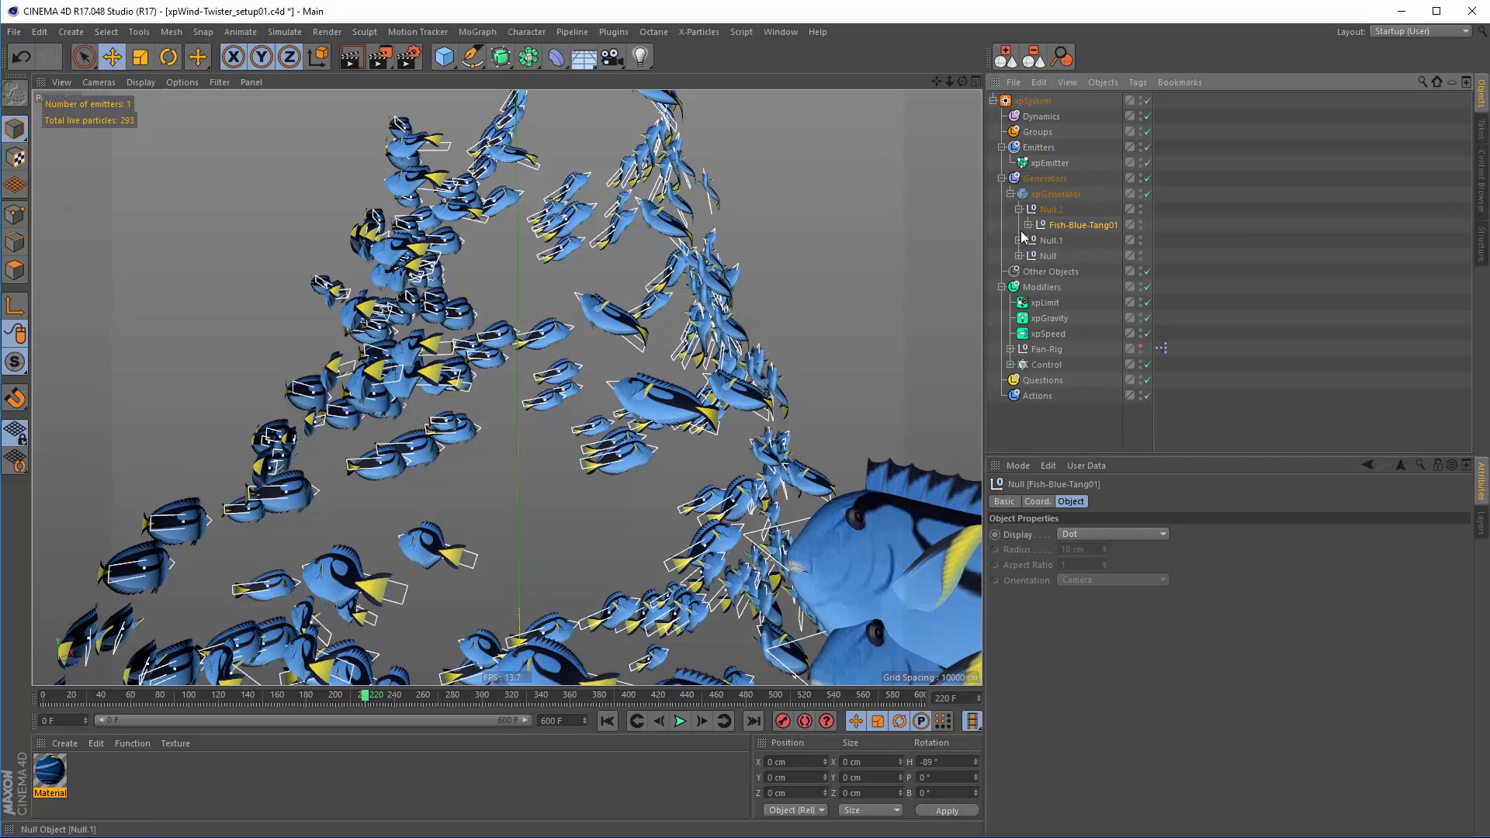
Set the third fish's Wind deformer to amplitude 5 cm, fx 1.12 and fy 1.07, and replay the swirling school from the start
{"action": "left_click", "coordinate": [1028, 225]}
{"action": "left_click", "coordinate": [1072, 240]}
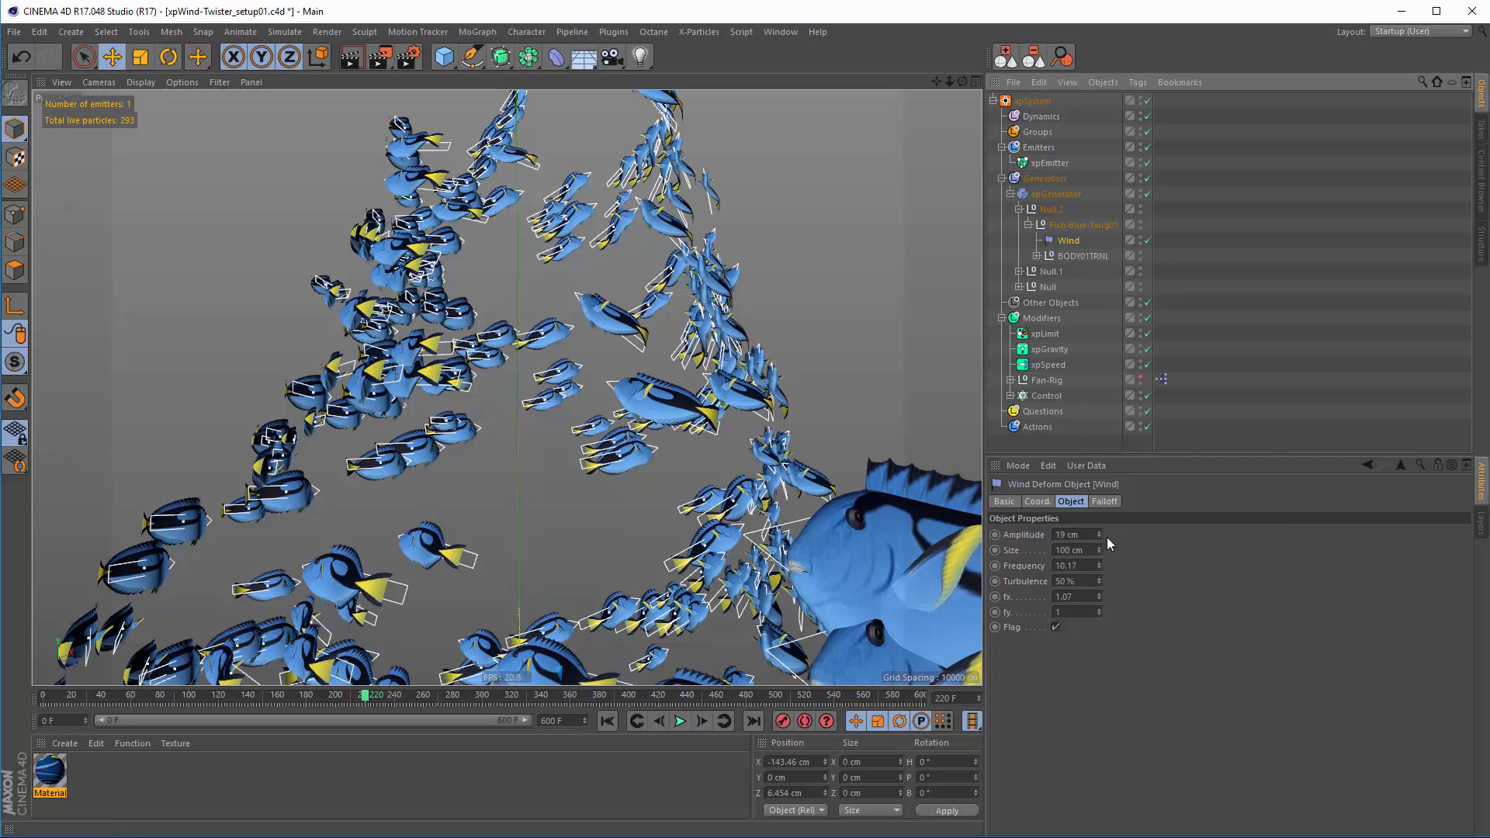
{"action": "left_click_drag", "start_coordinate": [1098, 607], "coordinate": [1103, 584]}
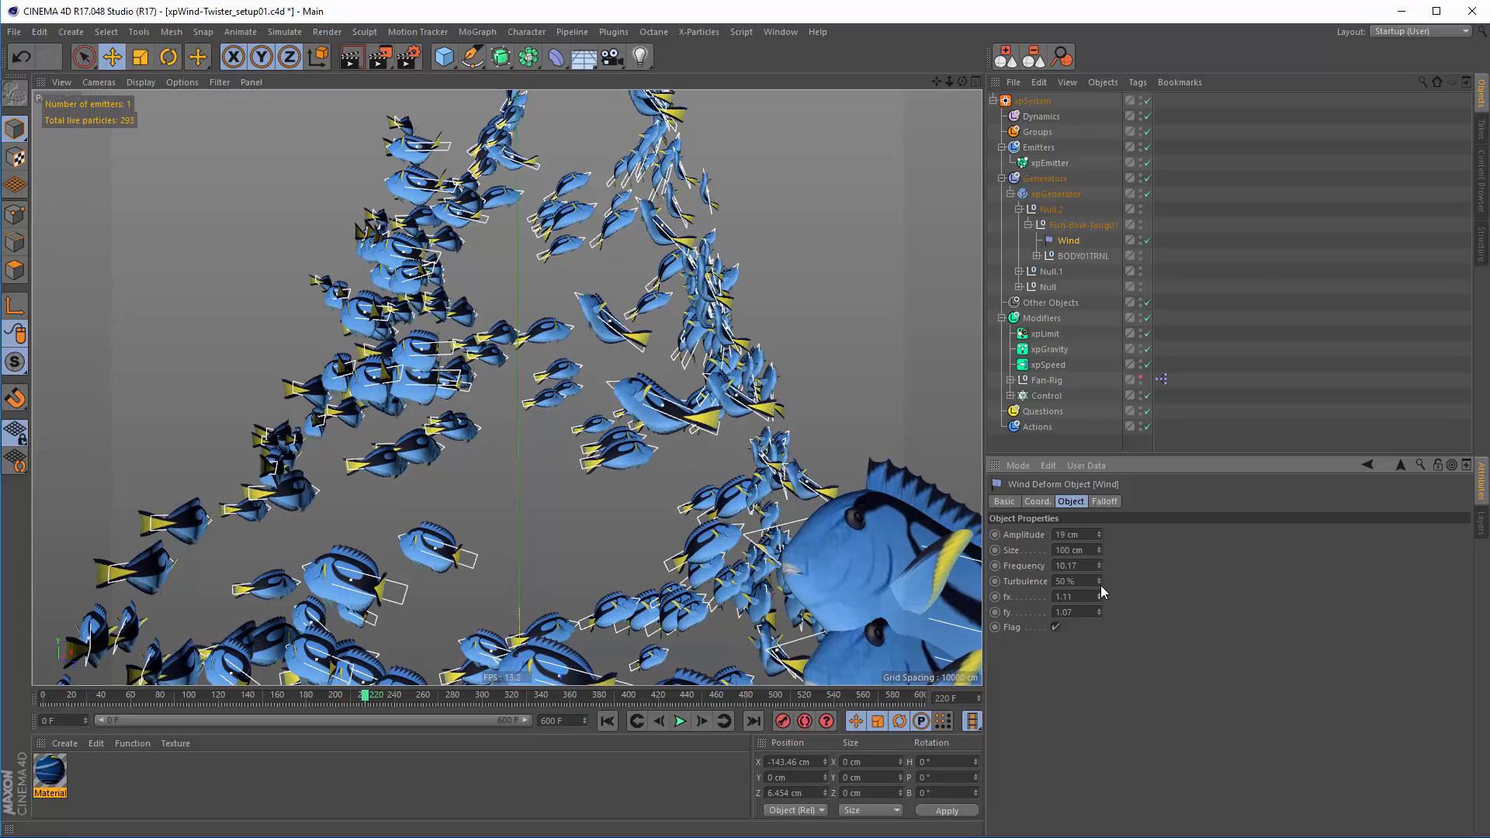
{"action": "left_click_drag", "start_coordinate": [1099, 534], "coordinate": [1092, 552]}
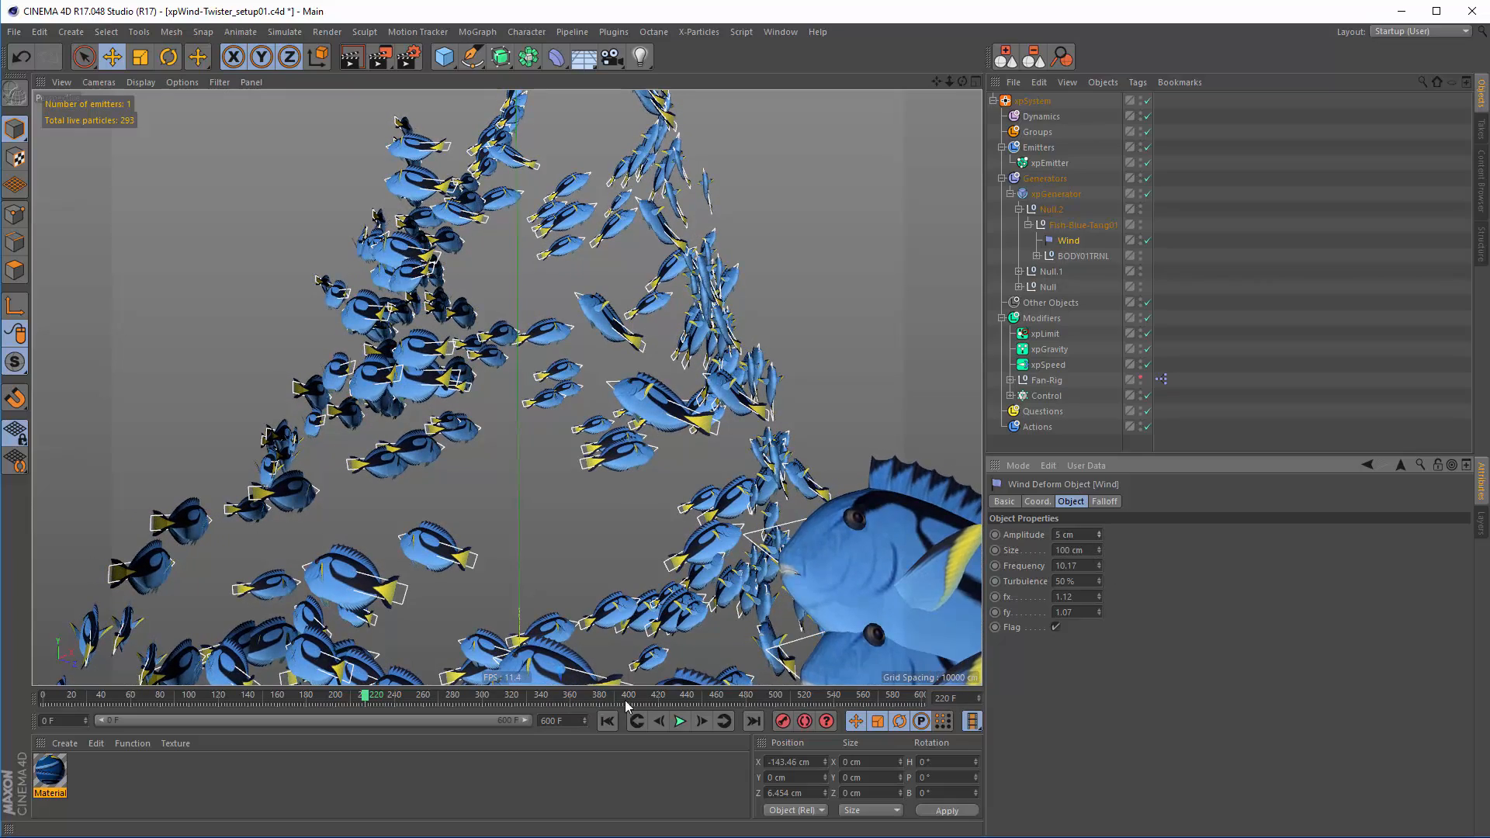
{"action": "left_click", "coordinate": [607, 721]}
{"action": "left_click", "coordinate": [679, 721]}
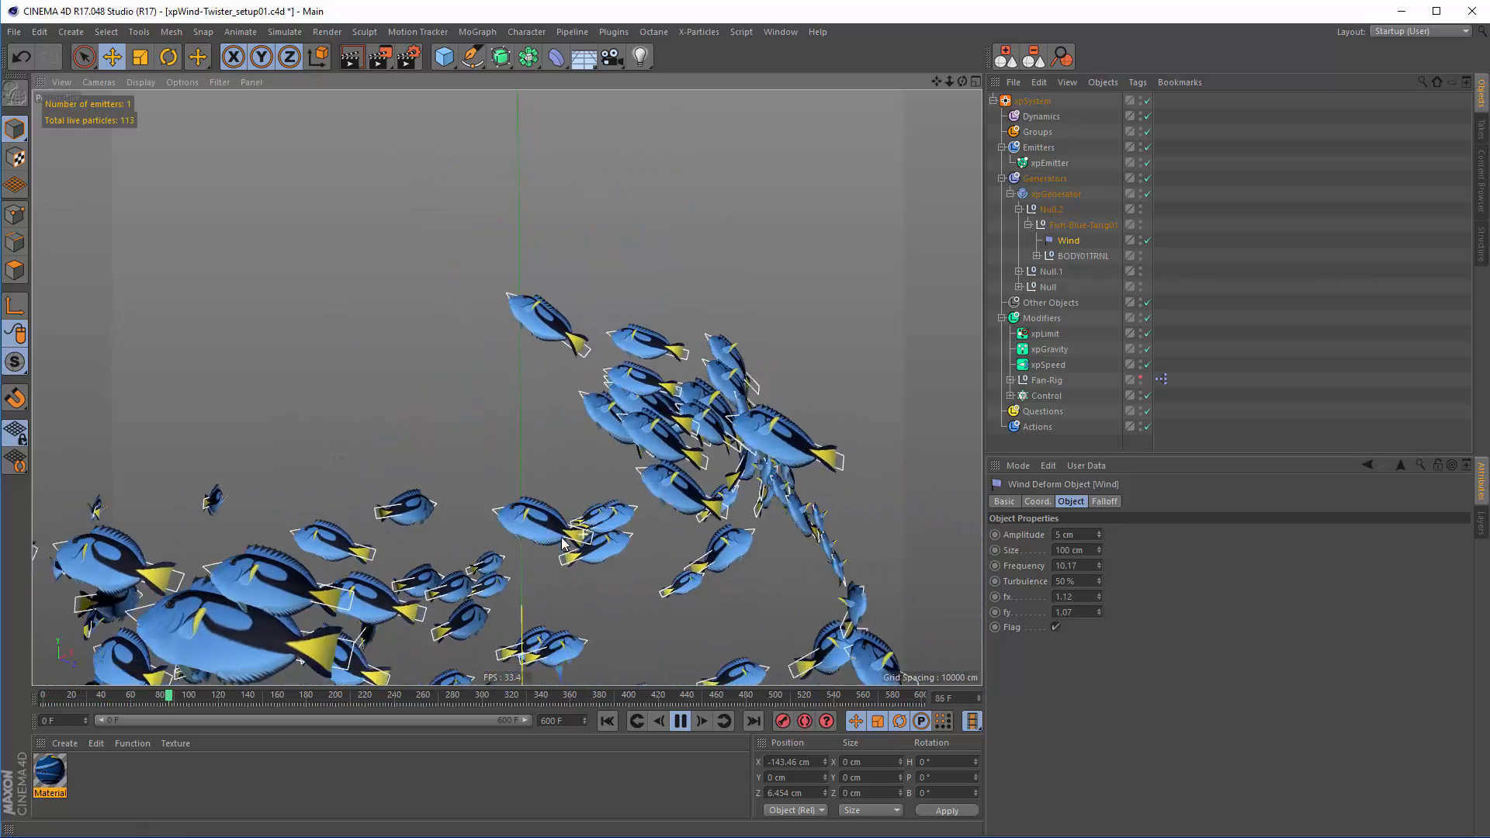
{"action": "mouse_move", "coordinate": [561, 543]}
{"action": "left_mouse_down", "text": "alt"}
{"action": "mouse_move", "coordinate": [557, 479]}
{"action": "mouse_move", "coordinate": [598, 512]}
{"action": "mouse_move", "coordinate": [581, 502]}
{"action": "mouse_move", "coordinate": [575, 524]}
{"action": "left_mouse_up", "text": "alt"}
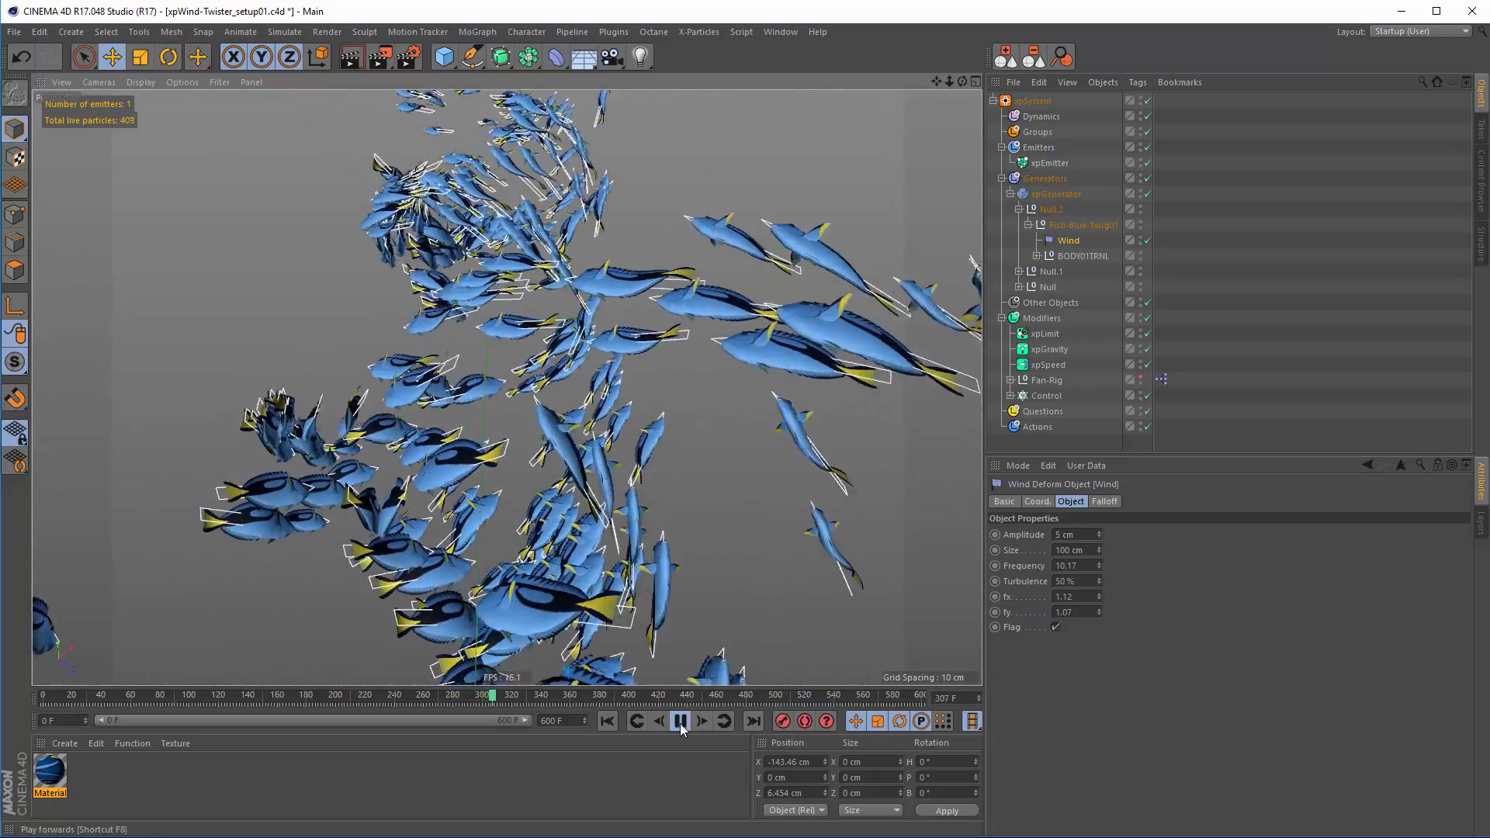
{"action": "left_click", "coordinate": [681, 722]}
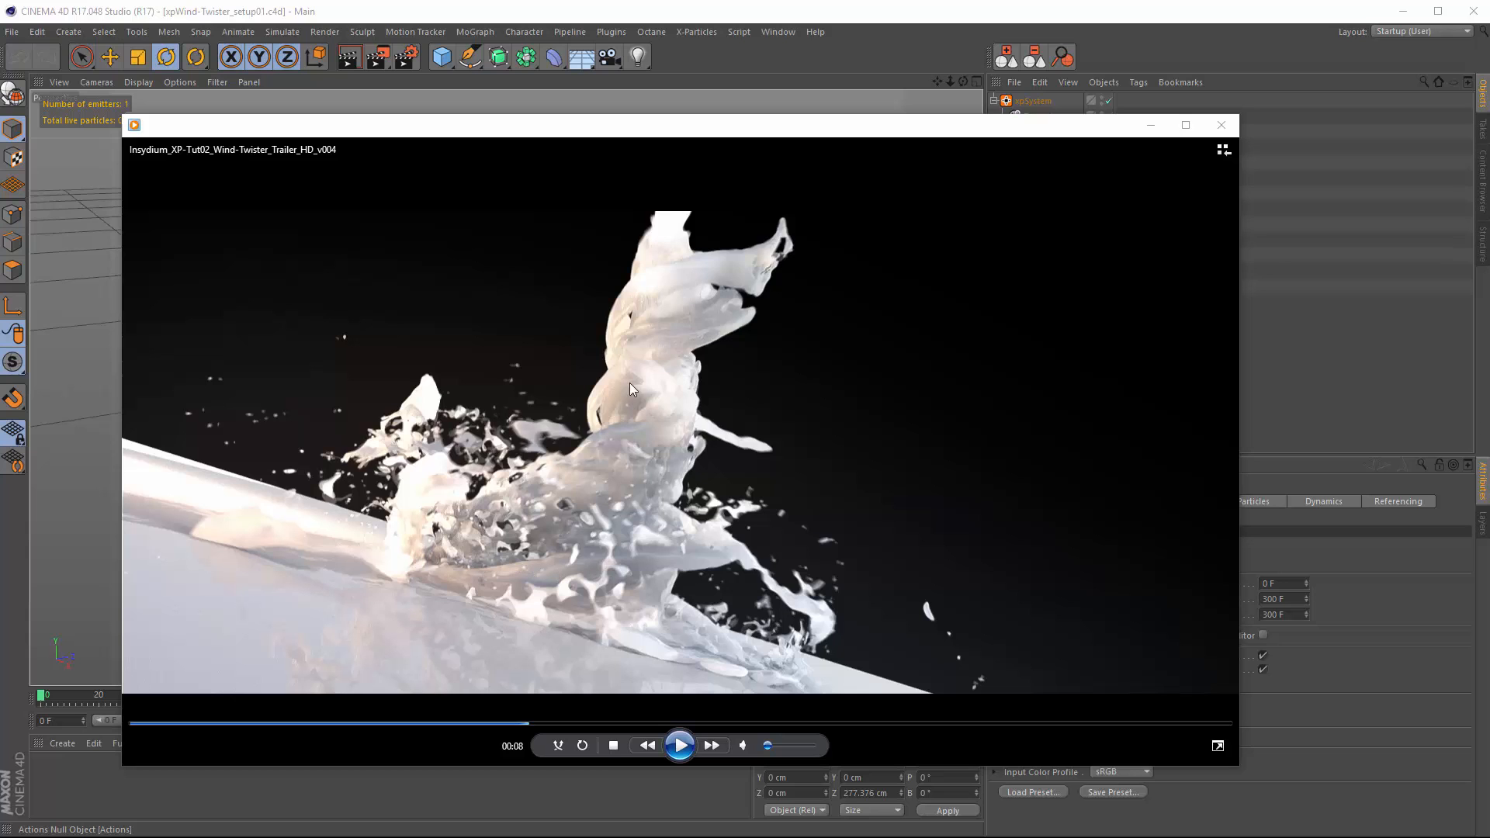
Switch from the trailer video to the twister setup in Cinema 4D and set xpEmitter's disc radius to 315 cm during playback
{"action": "left_click", "coordinate": [1262, 335]}
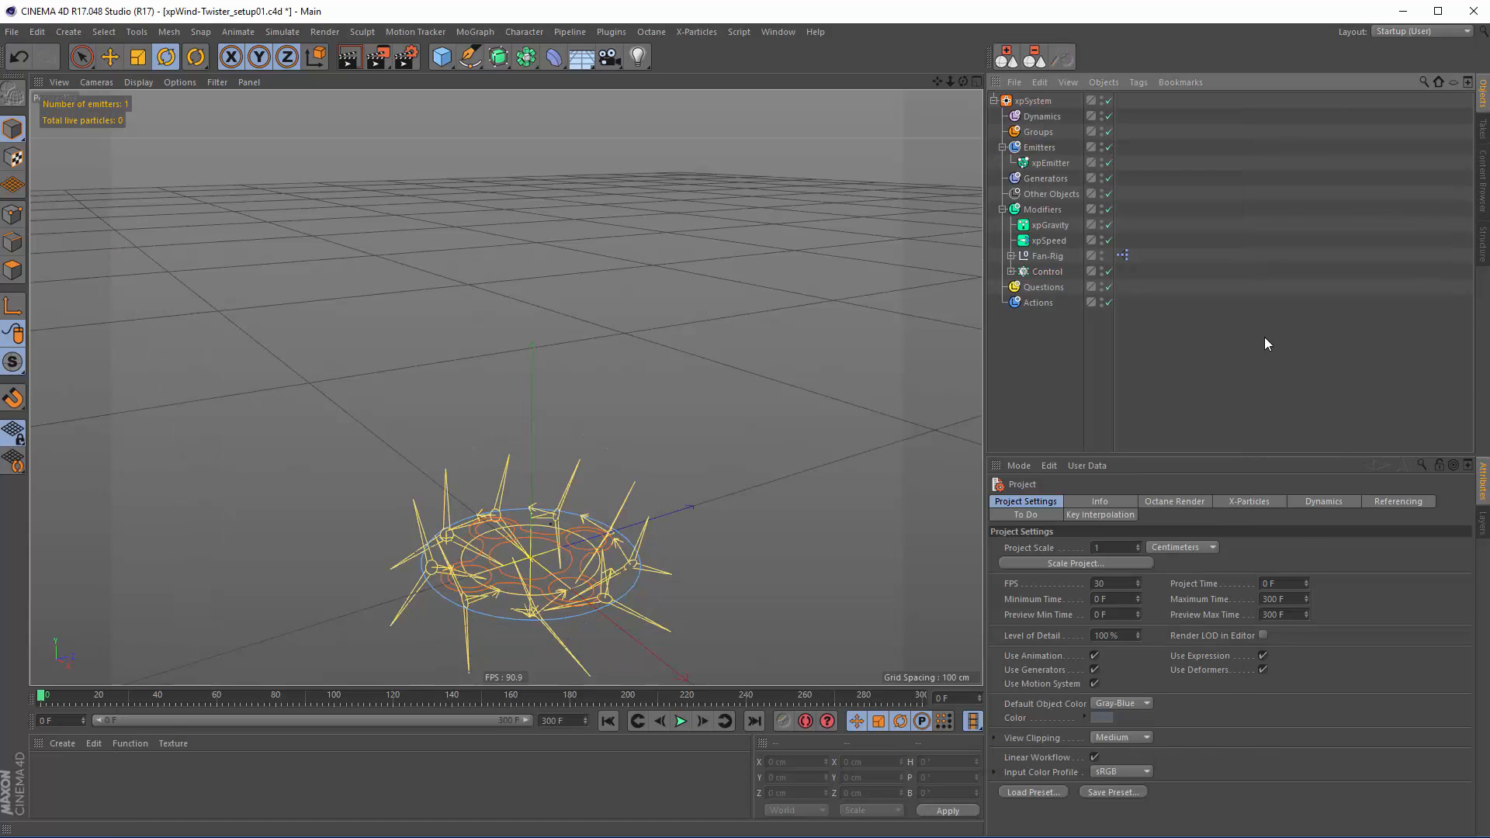
{"action": "left_click", "coordinate": [680, 722]}
{"action": "left_click", "coordinate": [1050, 163]}
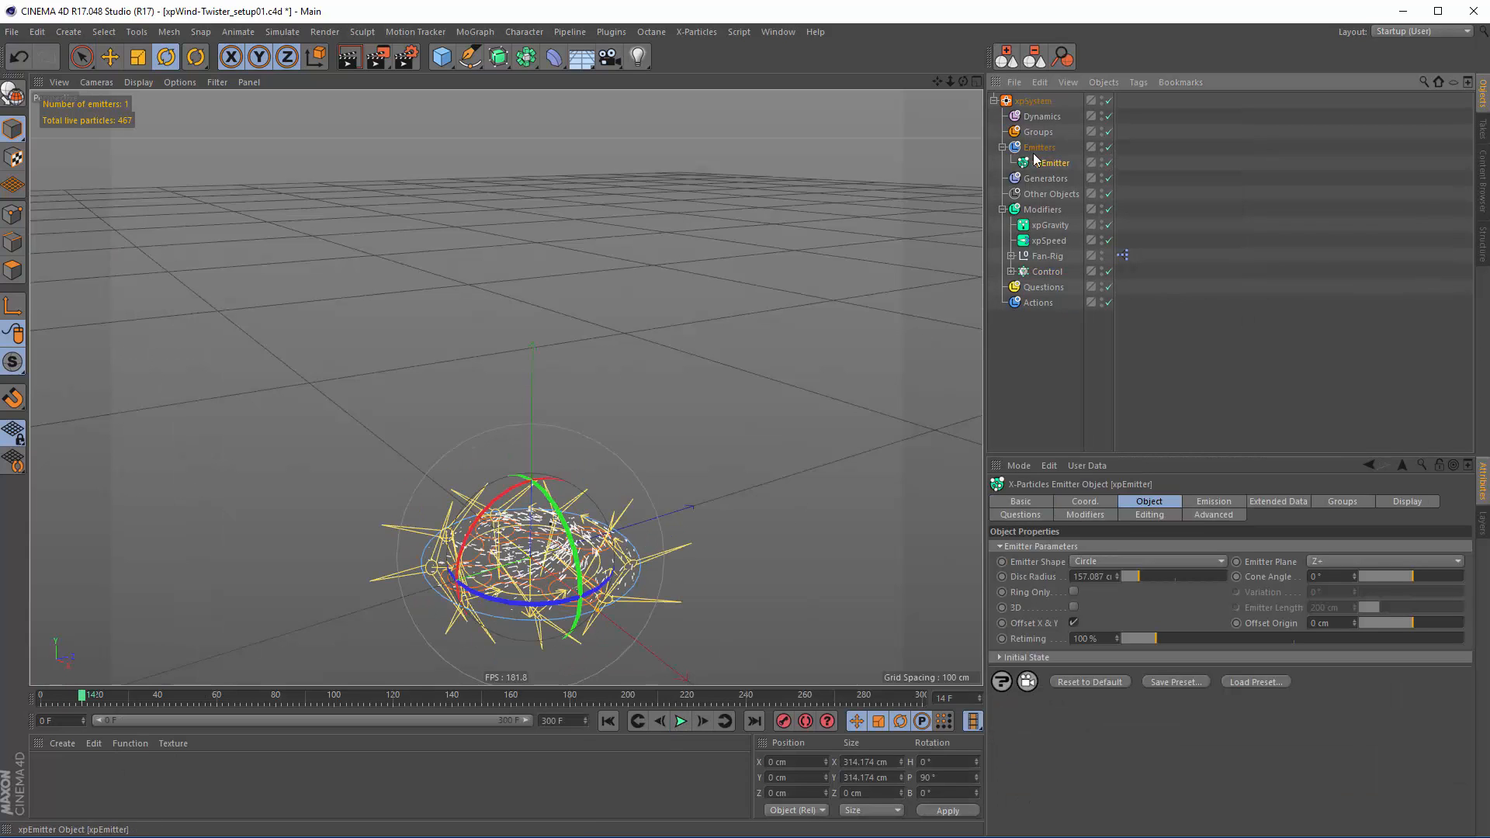
{"action": "left_click_drag", "start_coordinate": [1134, 576], "coordinate": [1155, 579]}
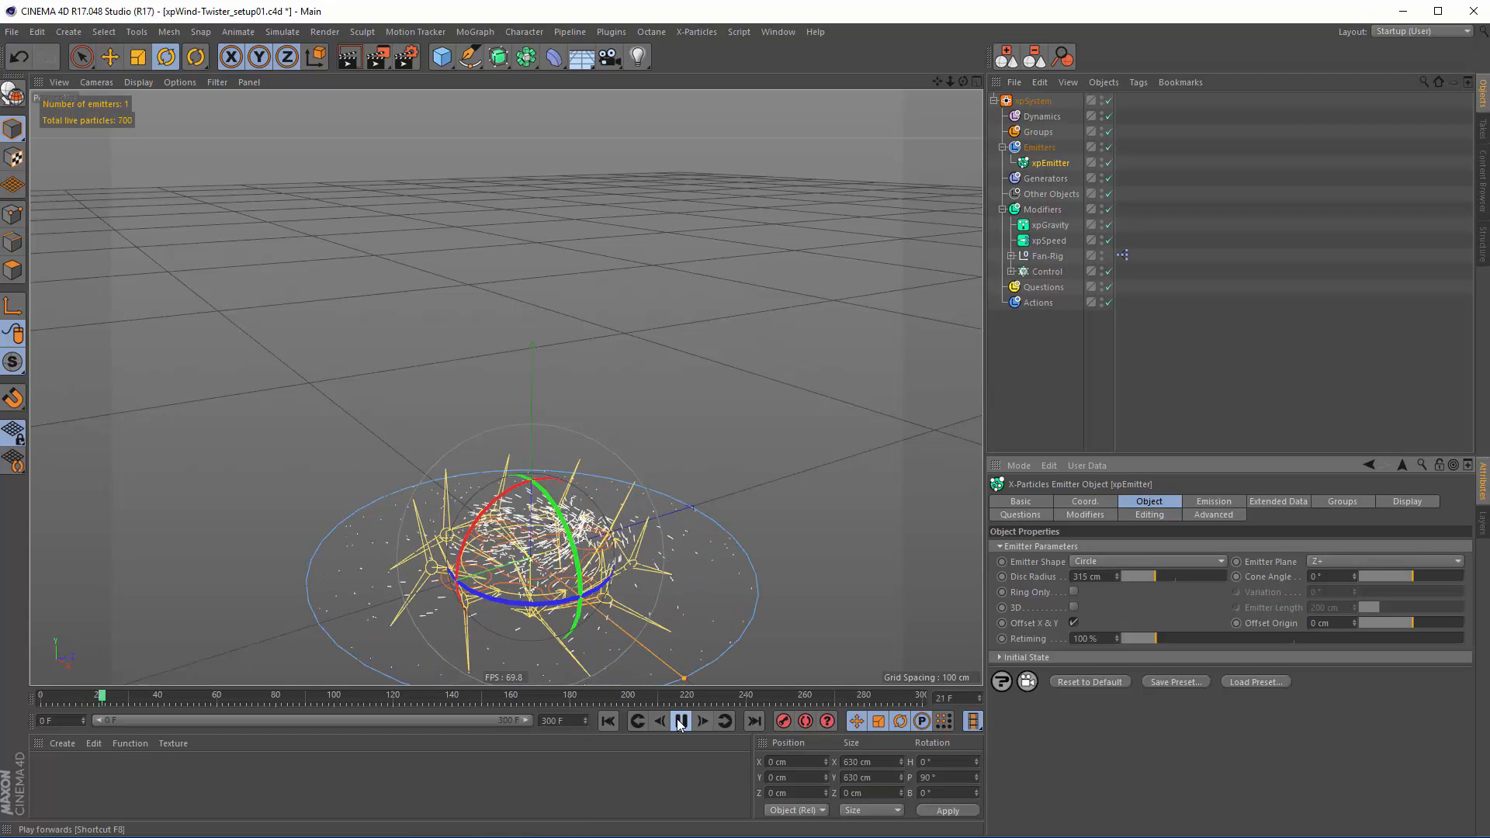
{"action": "middle_click_drag", "start_coordinate": [673, 537], "coordinate": [681, 412], "text": "alt"}
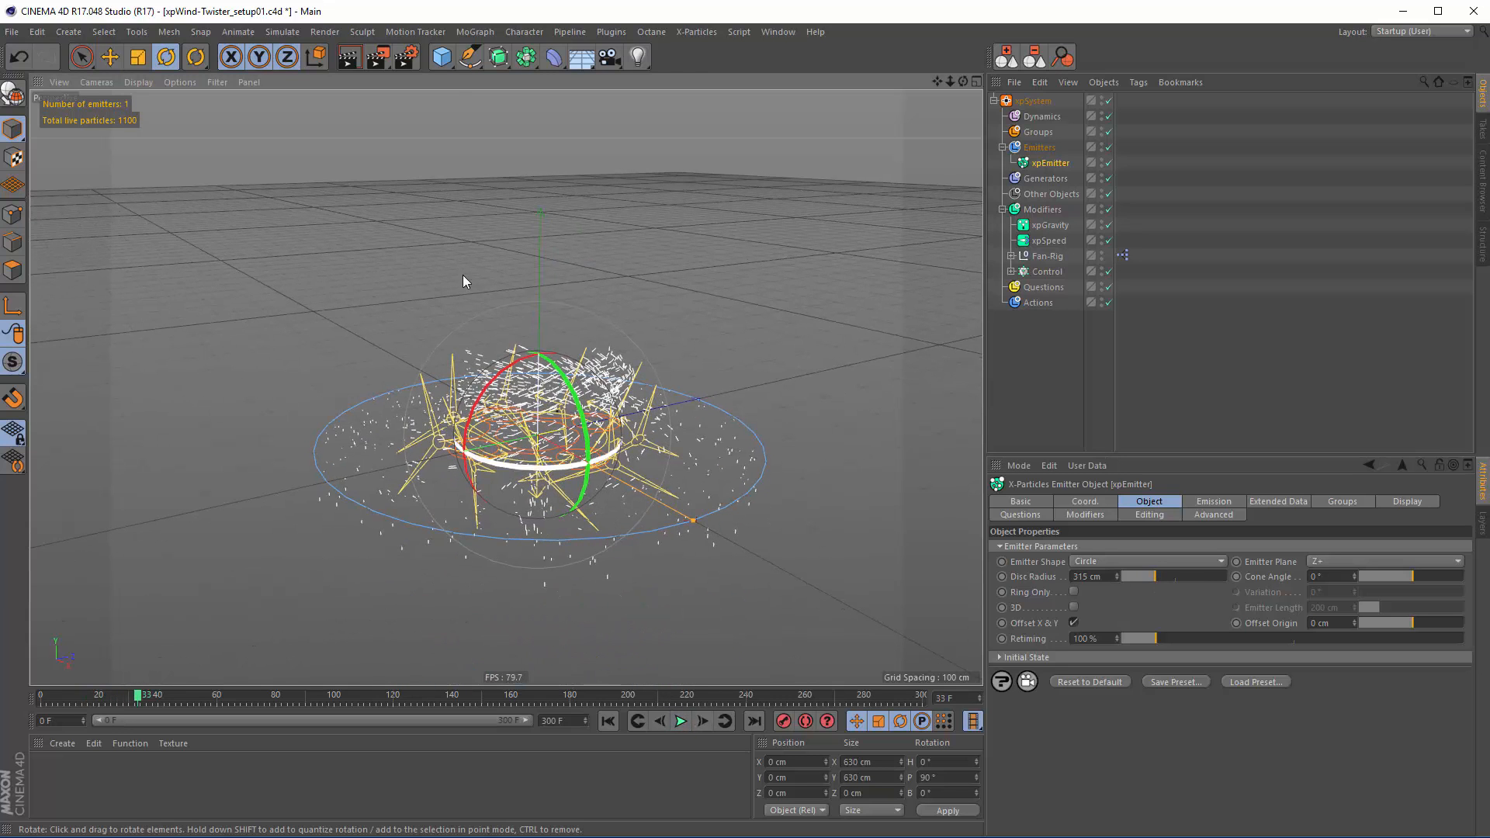
Add a Plane object as a floor and scale it to about 1558 cm square
{"action": "left_click", "coordinate": [449, 67]}
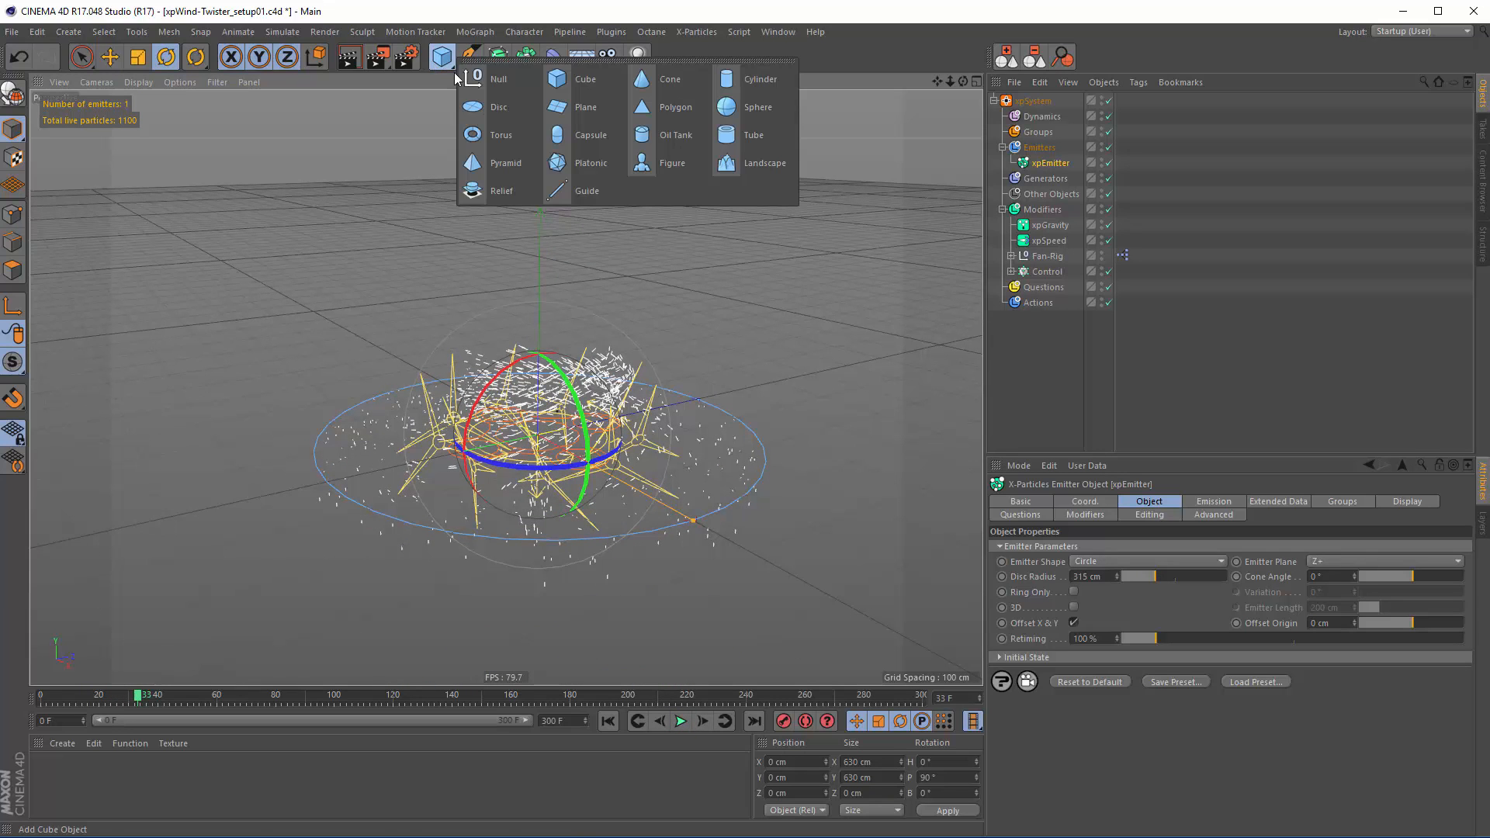
{"action": "left_click", "coordinate": [590, 114]}
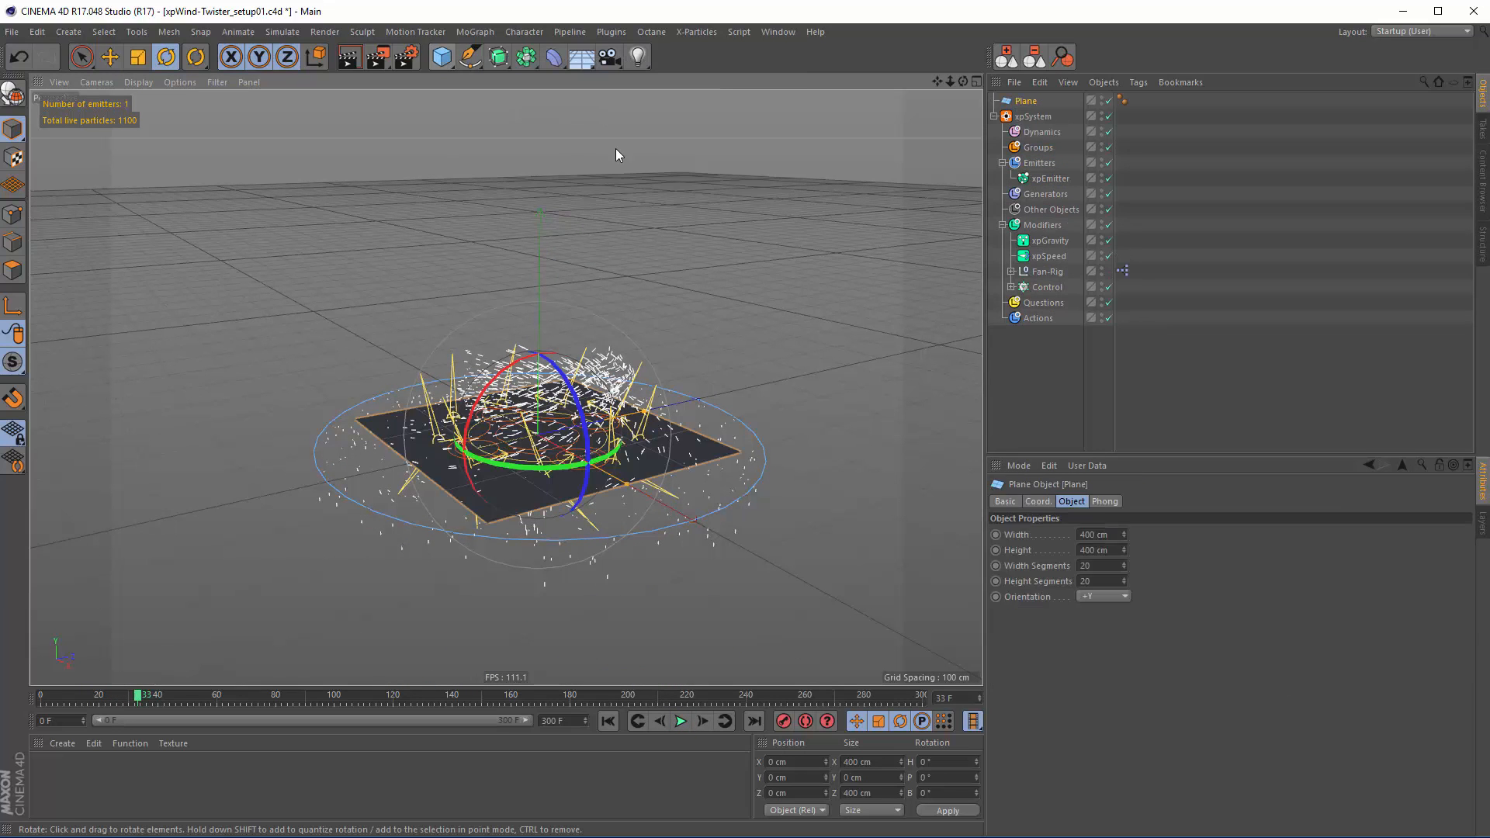
{"action": "key", "text": "t"}
{"action": "left_click_drag", "start_coordinate": [621, 155], "coordinate": [1487, 411]}
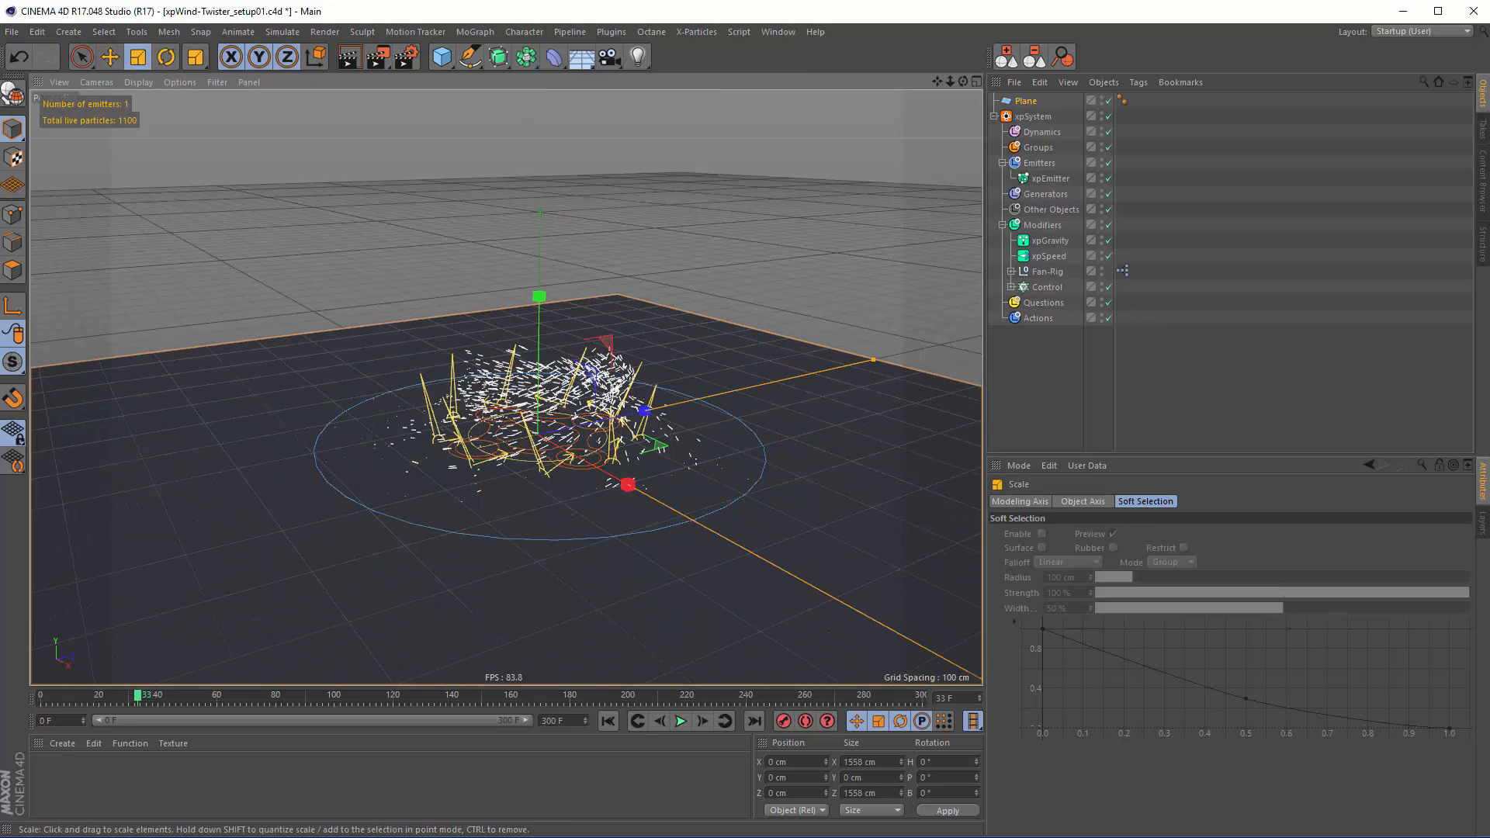
Add an xpCollider tag to the Plane with bounce at 0%, and replay the particles from the start against the floor
{"action": "right_click", "coordinate": [1026, 102]}
{"action": "mouse_move", "coordinate": [1228, 293]}
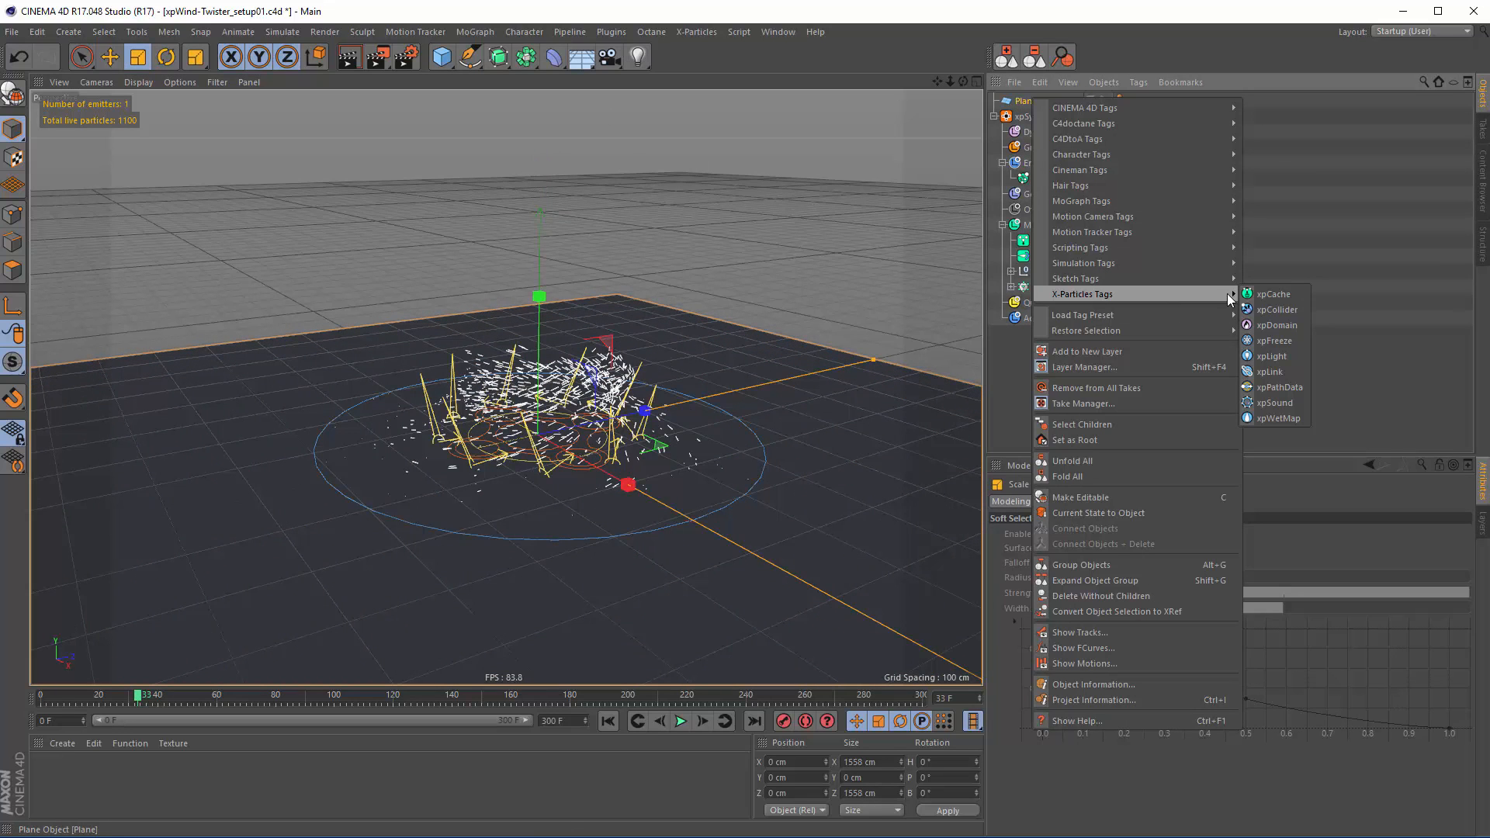
{"action": "left_click", "coordinate": [1274, 314]}
{"action": "left_click_drag", "start_coordinate": [1133, 626], "coordinate": [1094, 621]}
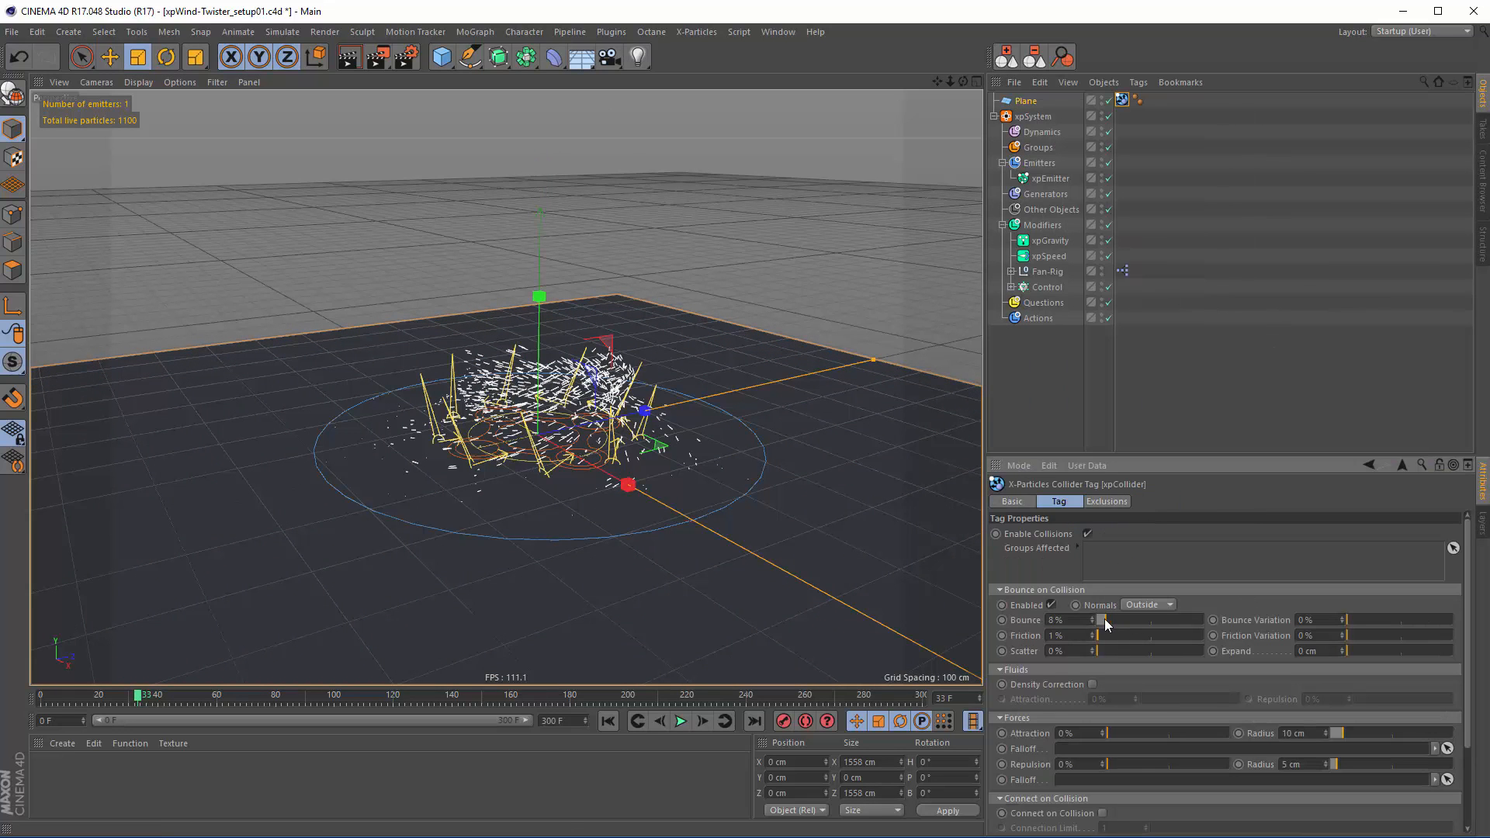
{"action": "left_click", "coordinate": [608, 721]}
{"action": "left_click", "coordinate": [681, 721]}
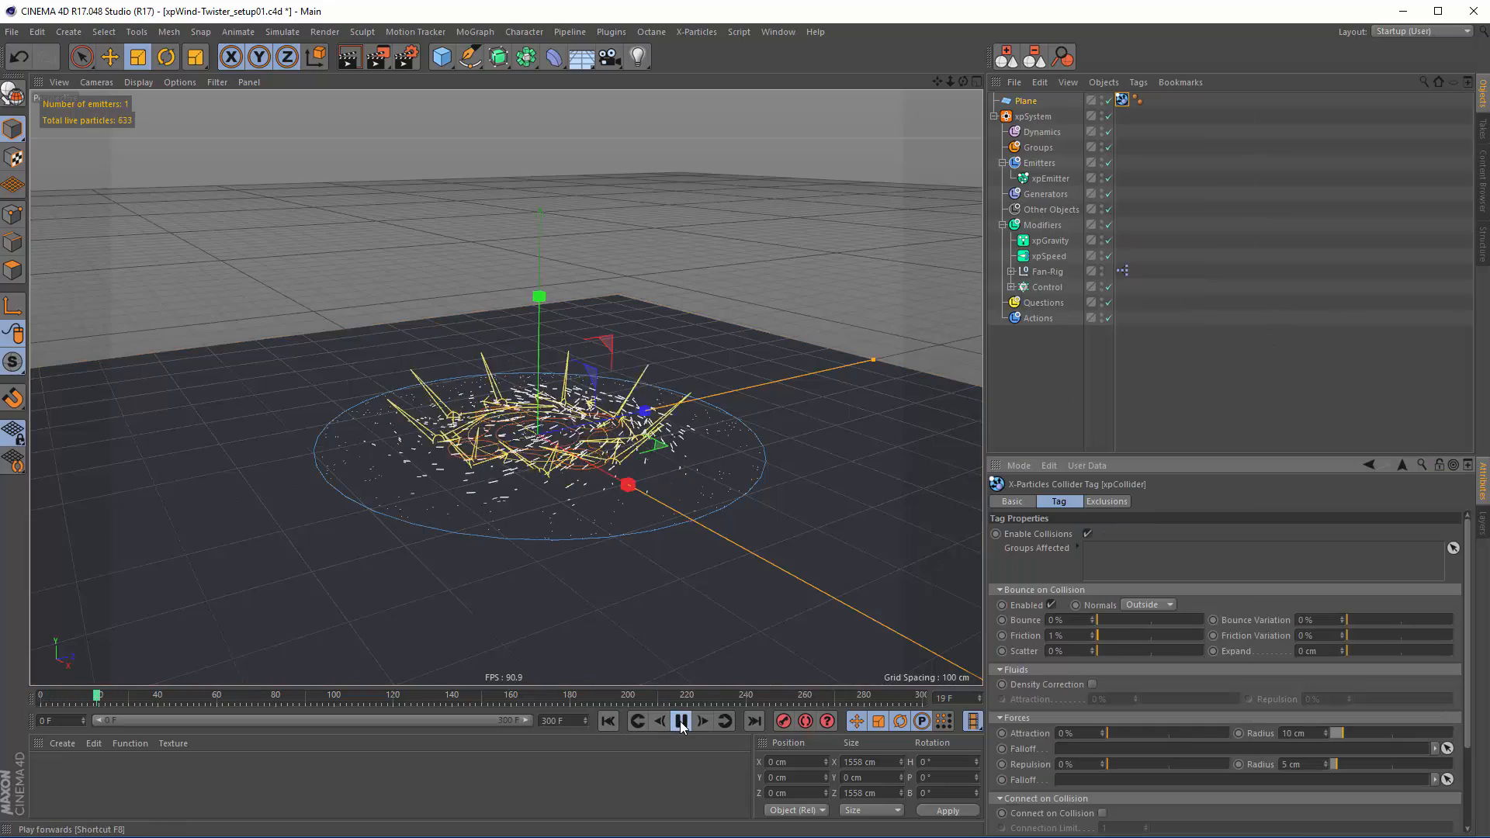
{"action": "left_click", "coordinate": [680, 721]}
{"action": "scroll", "coordinate": [595, 484], "scroll_direction": "up", "scroll_amount": 2}
{"action": "left_click_drag", "start_coordinate": [595, 484], "coordinate": [740, 413], "text": "alt"}
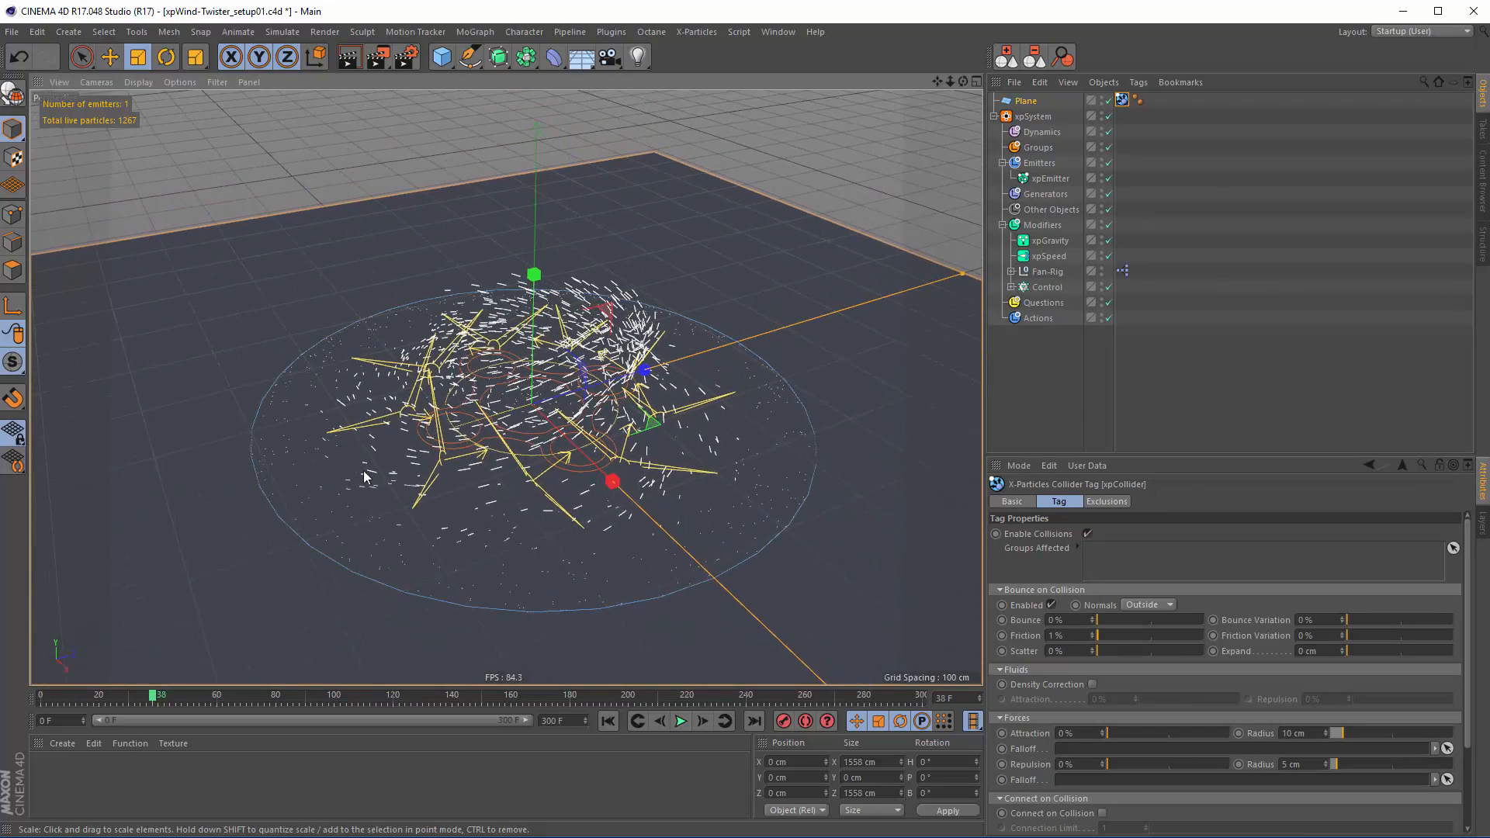
Add an Attractor motion modifier to the X-Particles system and replay the particles from the start
{"action": "left_click", "coordinate": [1026, 225]}
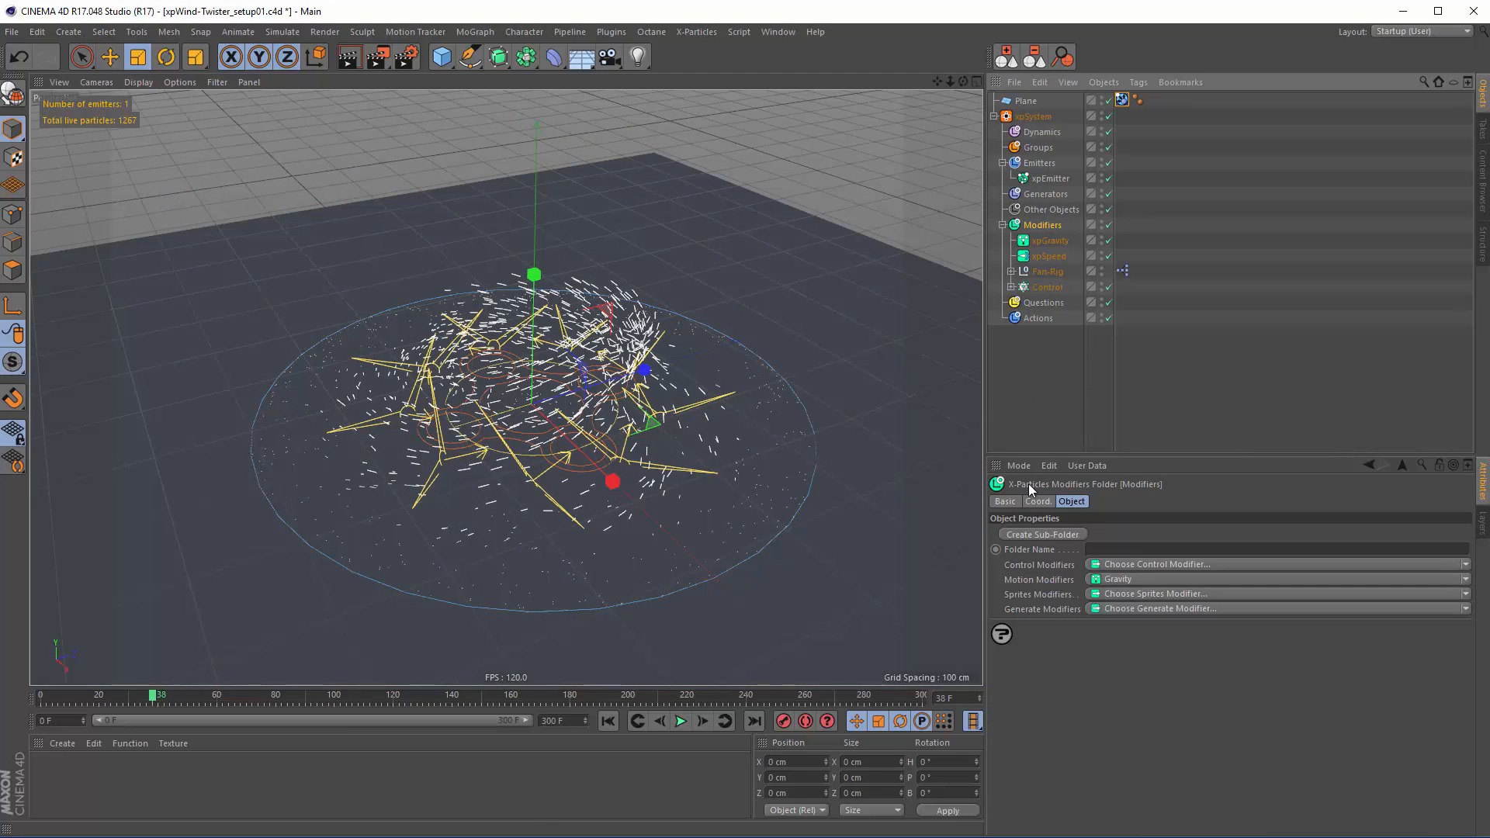
{"action": "left_click", "coordinate": [1115, 580]}
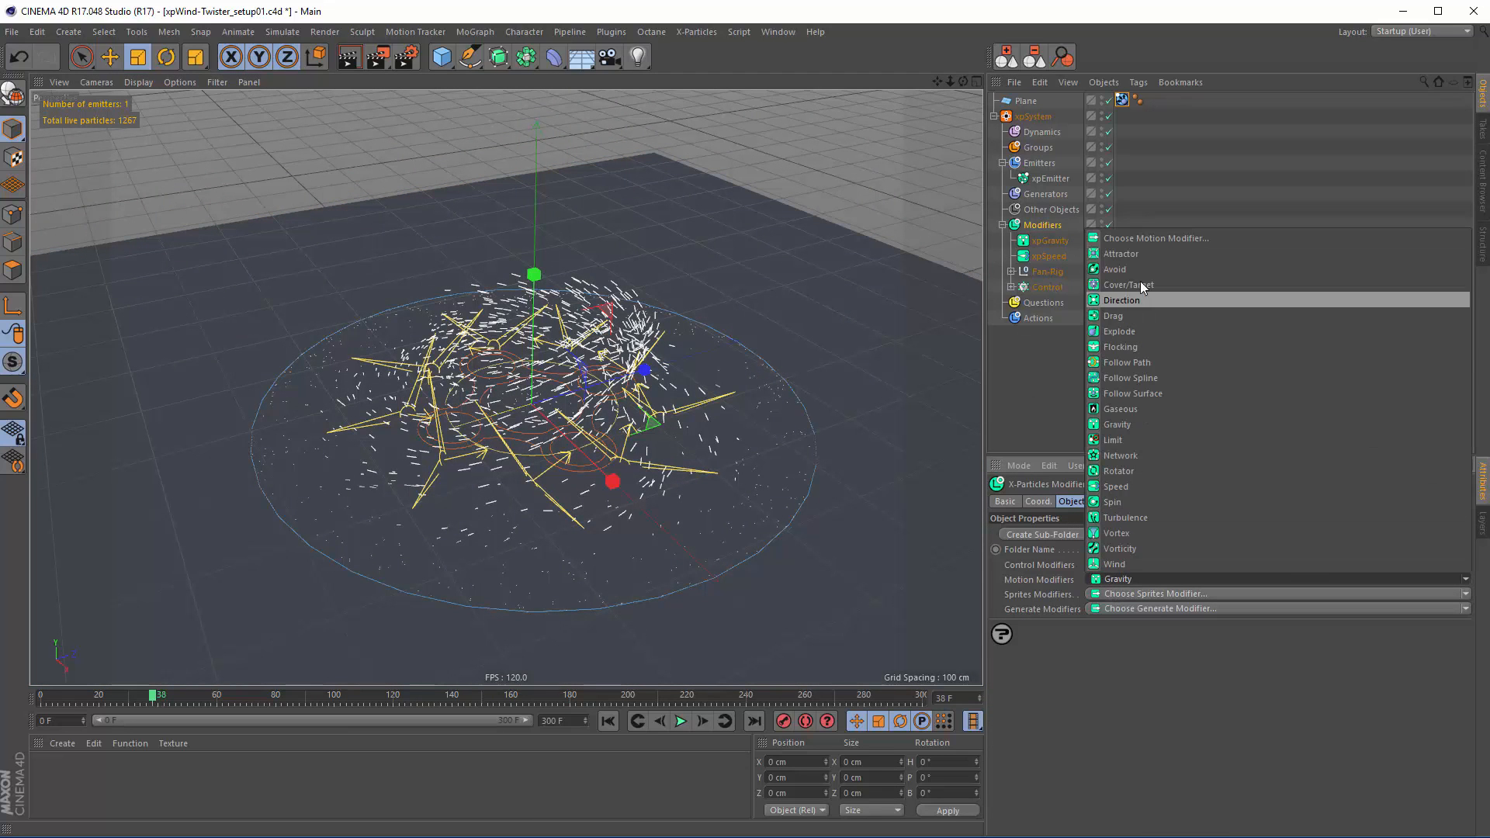
{"action": "left_click", "coordinate": [1121, 255]}
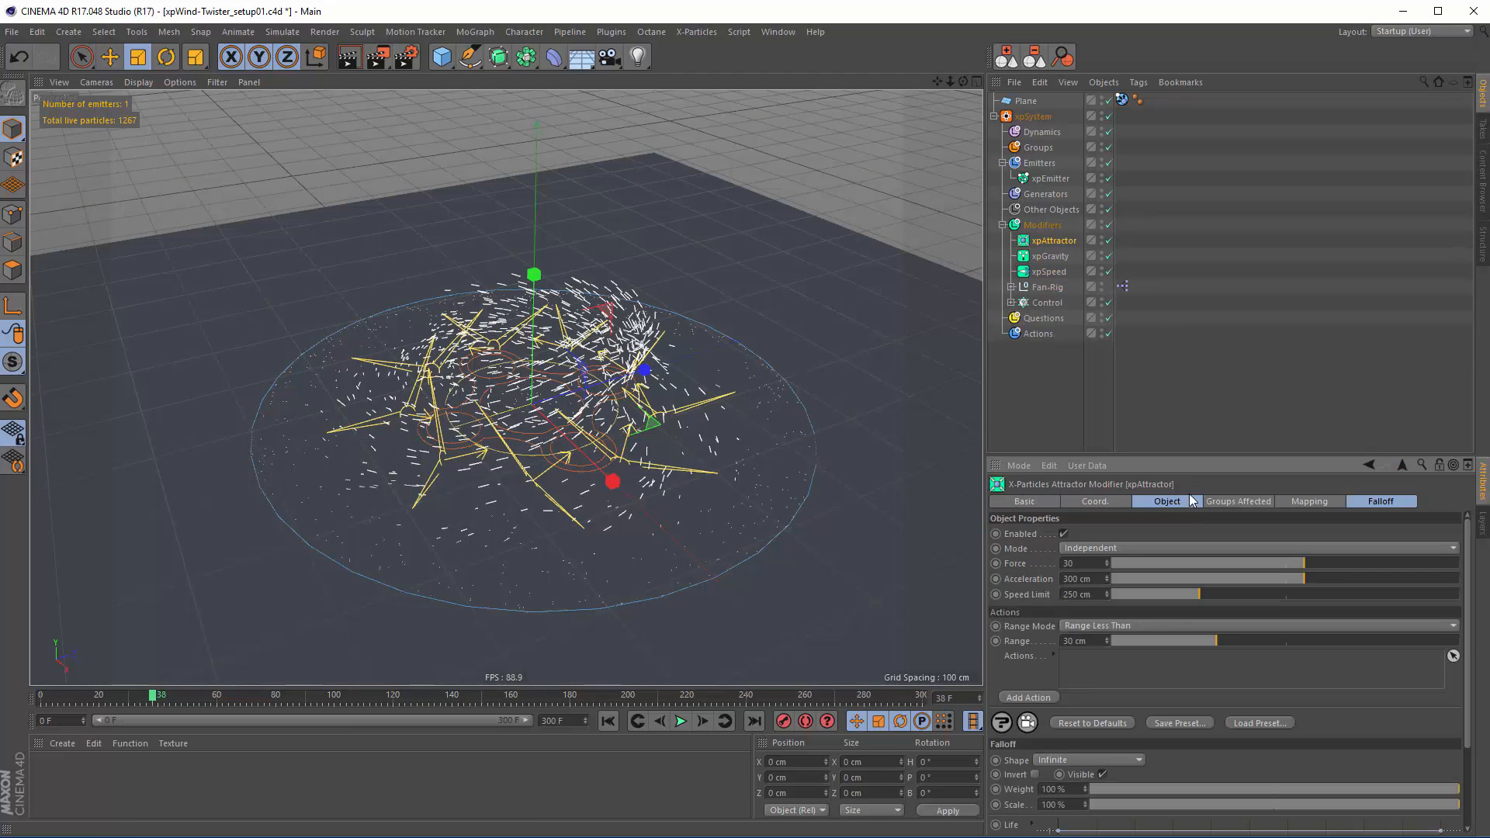
{"action": "left_click", "coordinate": [608, 721]}
{"action": "left_click", "coordinate": [680, 721]}
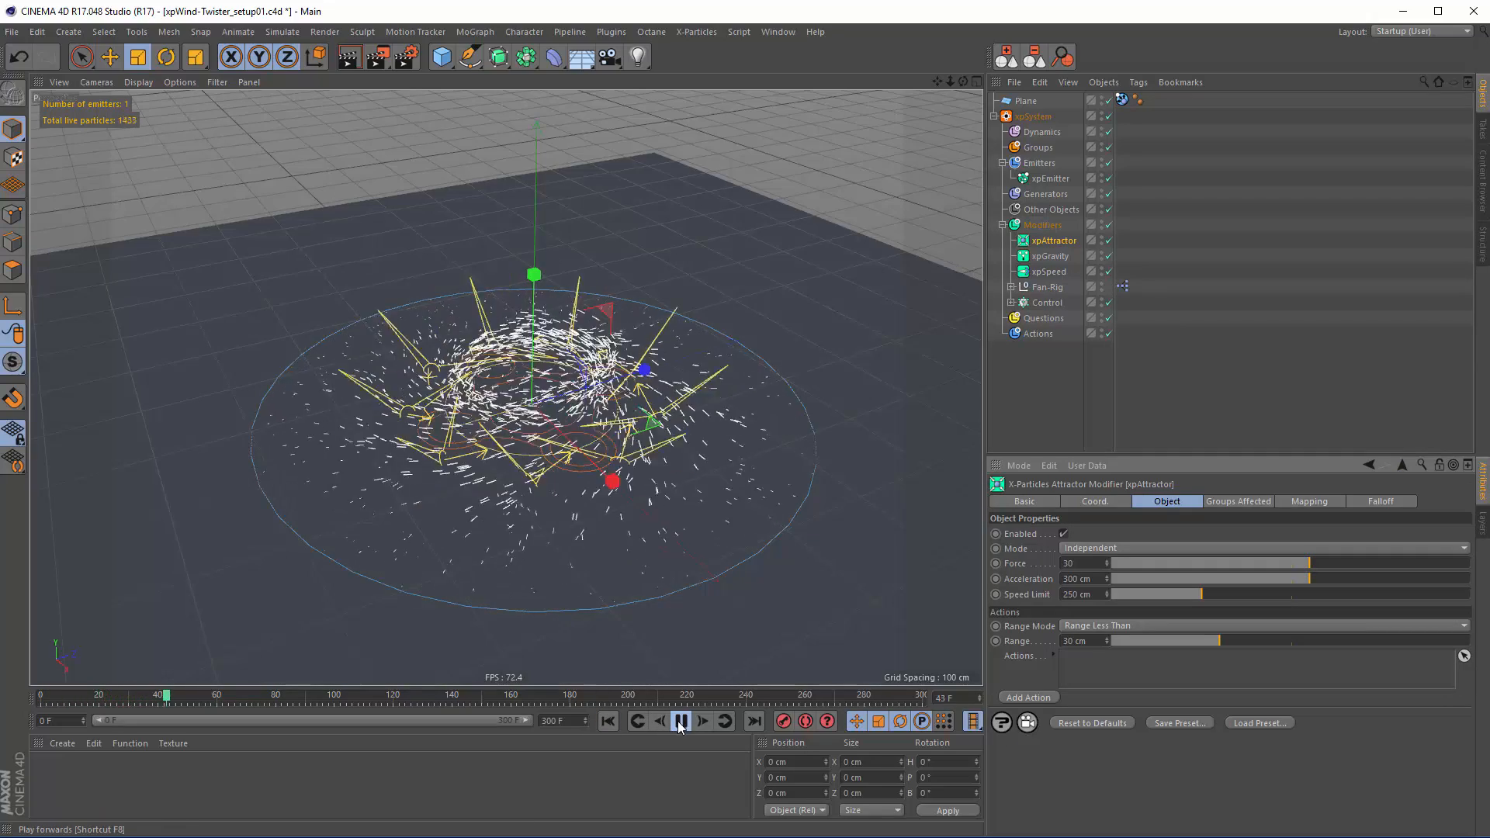
{"action": "left_click", "coordinate": [681, 721]}
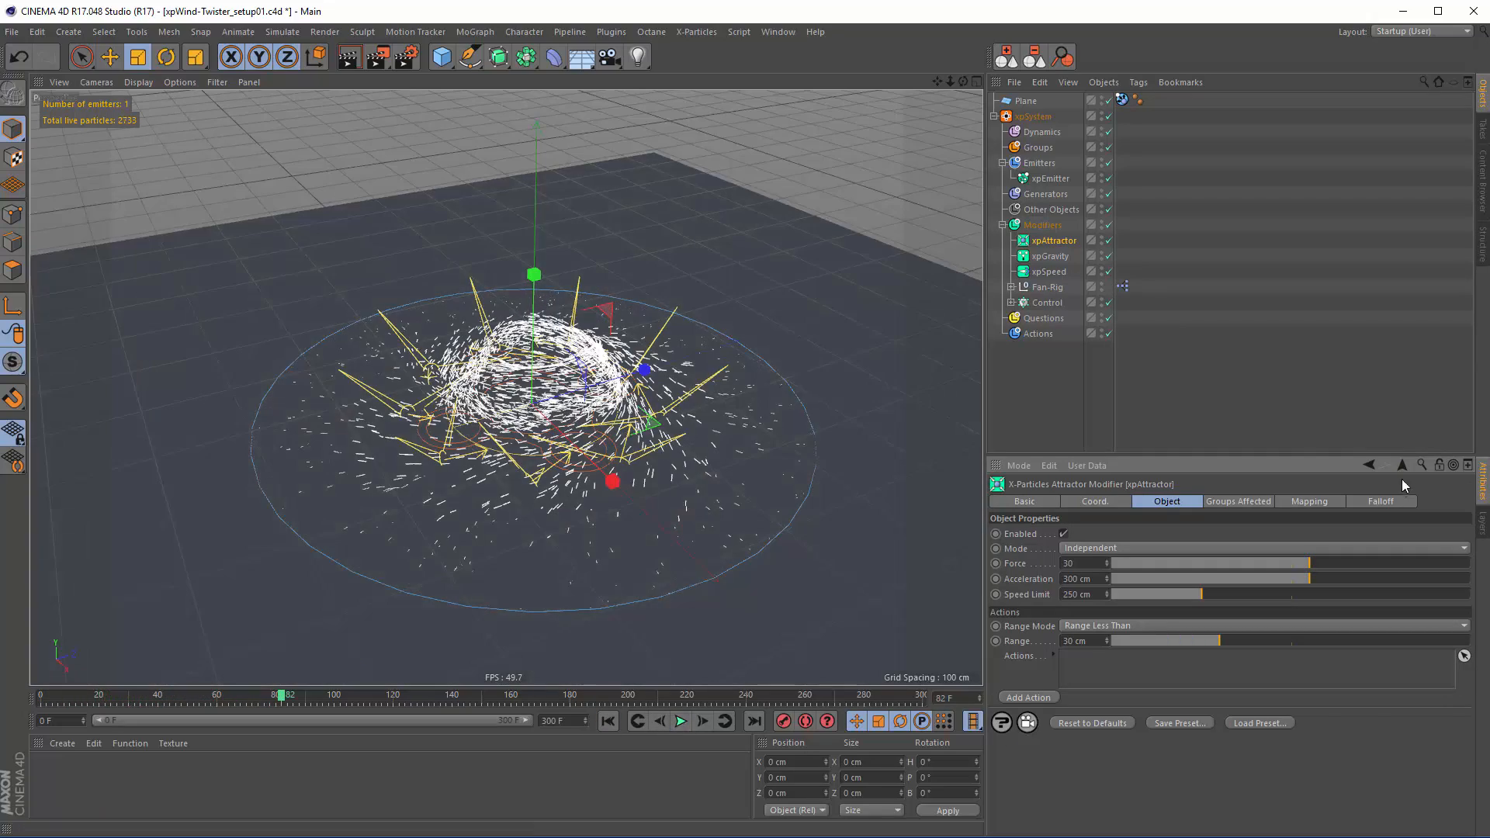
Give xpAttractor a Cylinder falloff, widening it to just beyond the emitter disc and flattening it close to the floor
{"action": "left_click", "coordinate": [1381, 501]}
{"action": "left_click", "coordinate": [1069, 533]}
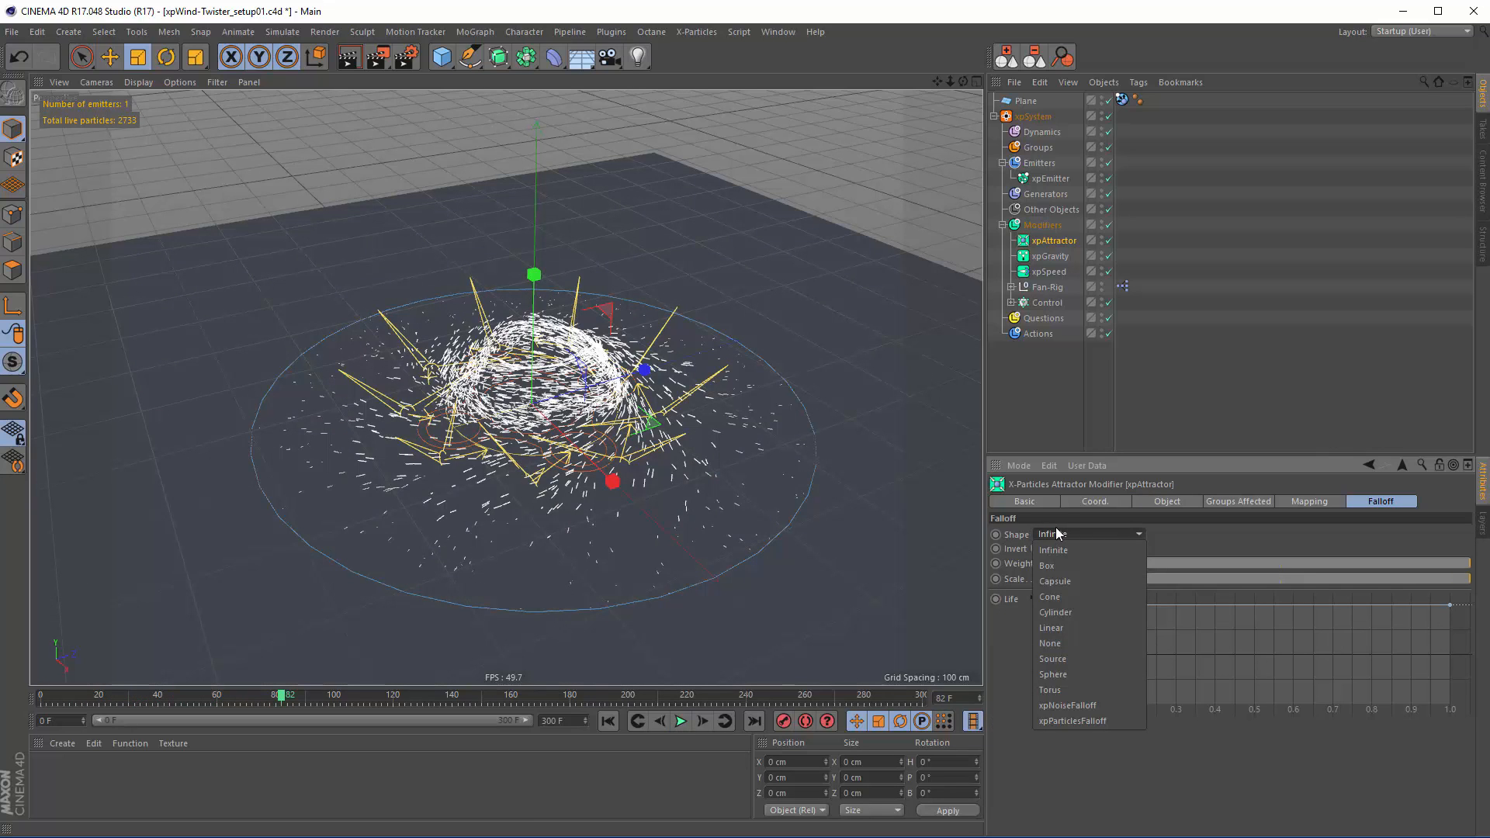
{"action": "left_click", "coordinate": [1061, 614]}
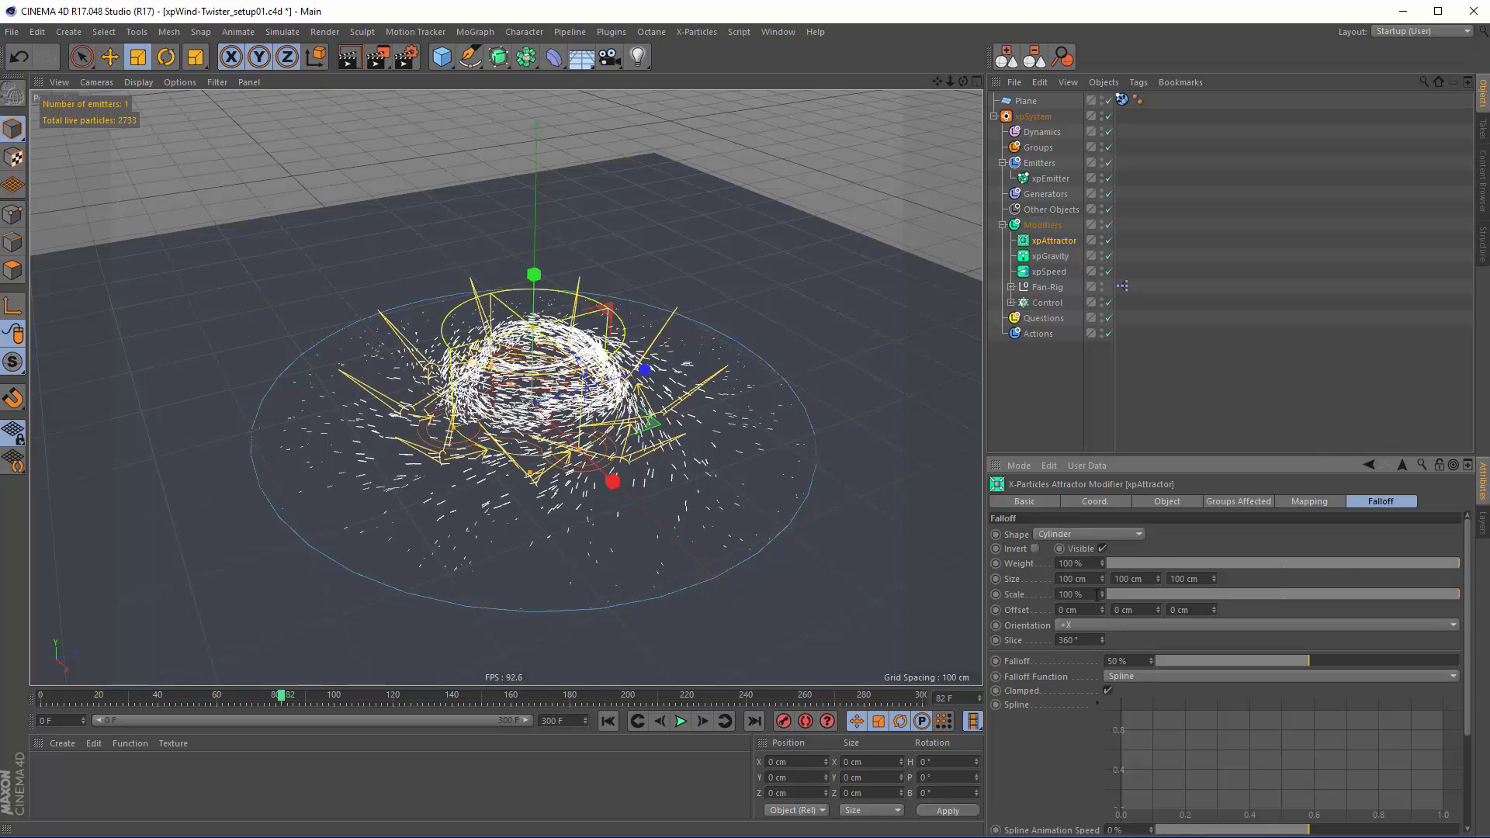
{"action": "key", "text": "r"}
{"action": "key", "text": "t"}
{"action": "left_click_drag", "start_coordinate": [807, 536], "coordinate": [994, 534]}
{"action": "left_click_drag", "start_coordinate": [537, 110], "coordinate": [565, 398]}
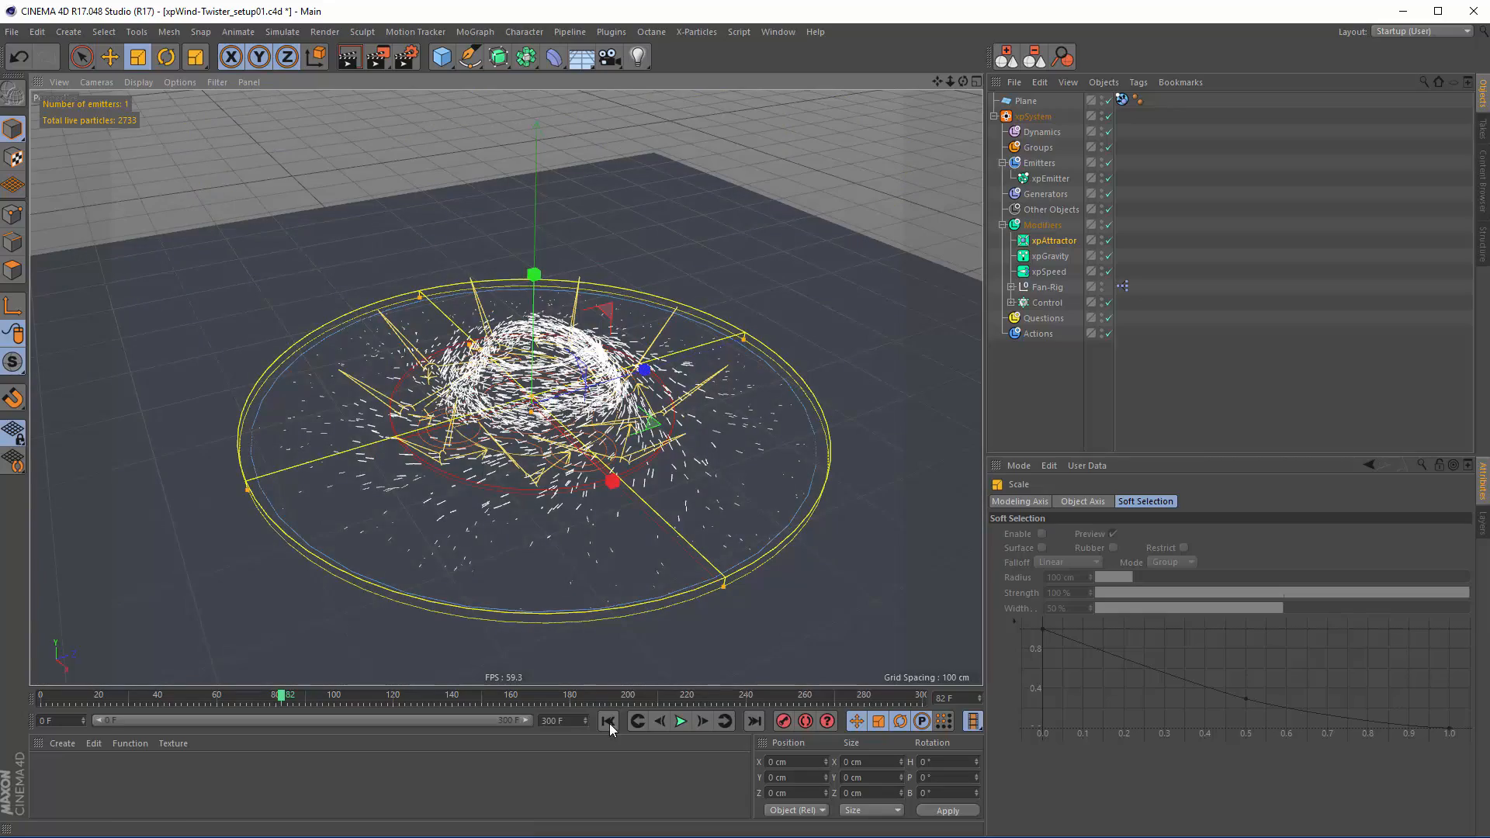
Replay the particles from the start to check the twister with the attractor's flat cylinder falloff
{"action": "left_click", "coordinate": [609, 722]}
{"action": "left_click", "coordinate": [680, 721]}
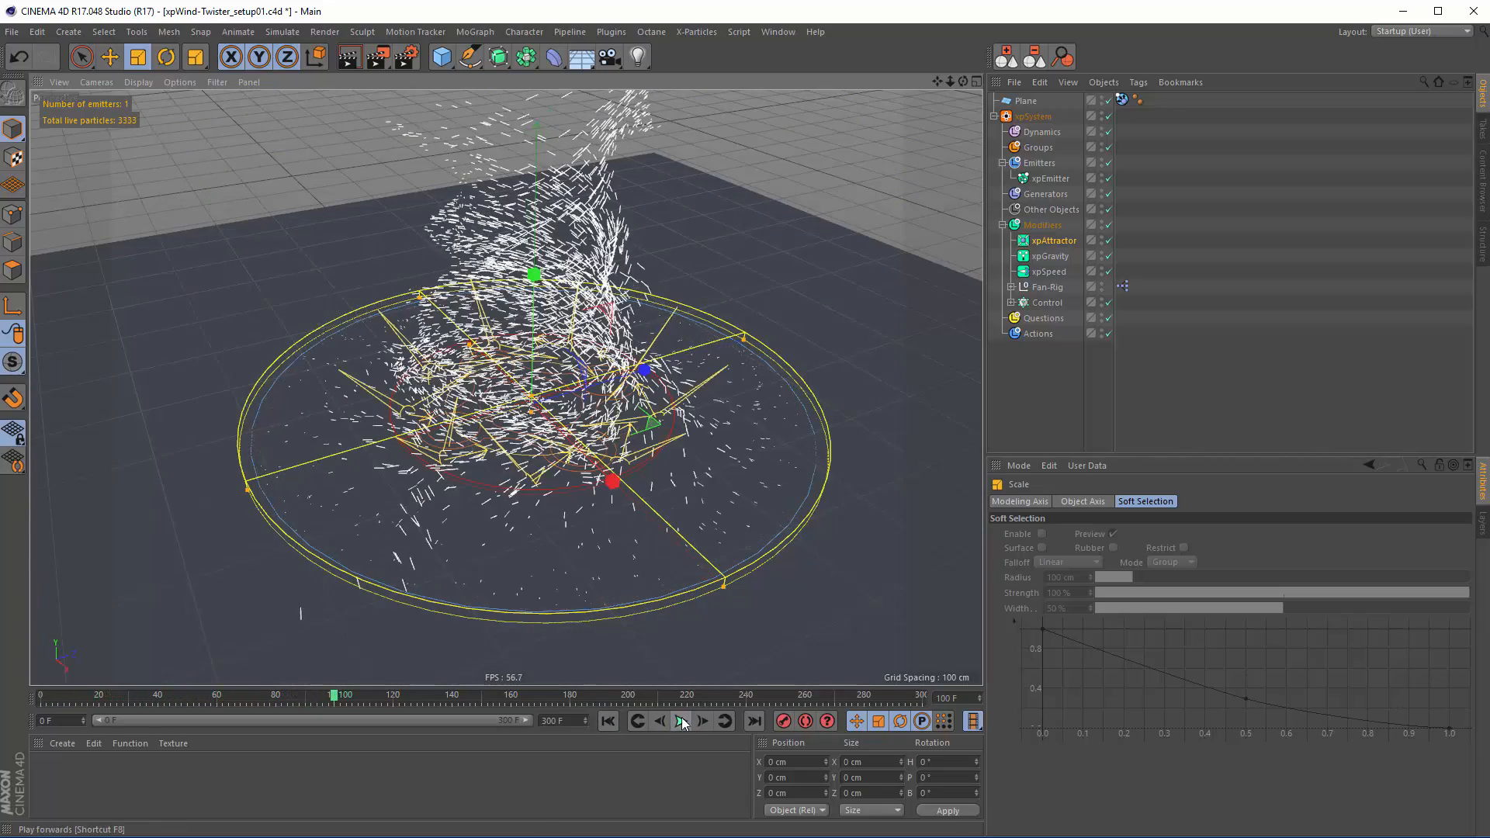
{"action": "left_click", "coordinate": [681, 721]}
Set xpEmitter's birthrate to 5000 and replay the particles from the start
{"action": "left_click", "coordinate": [1050, 179]}
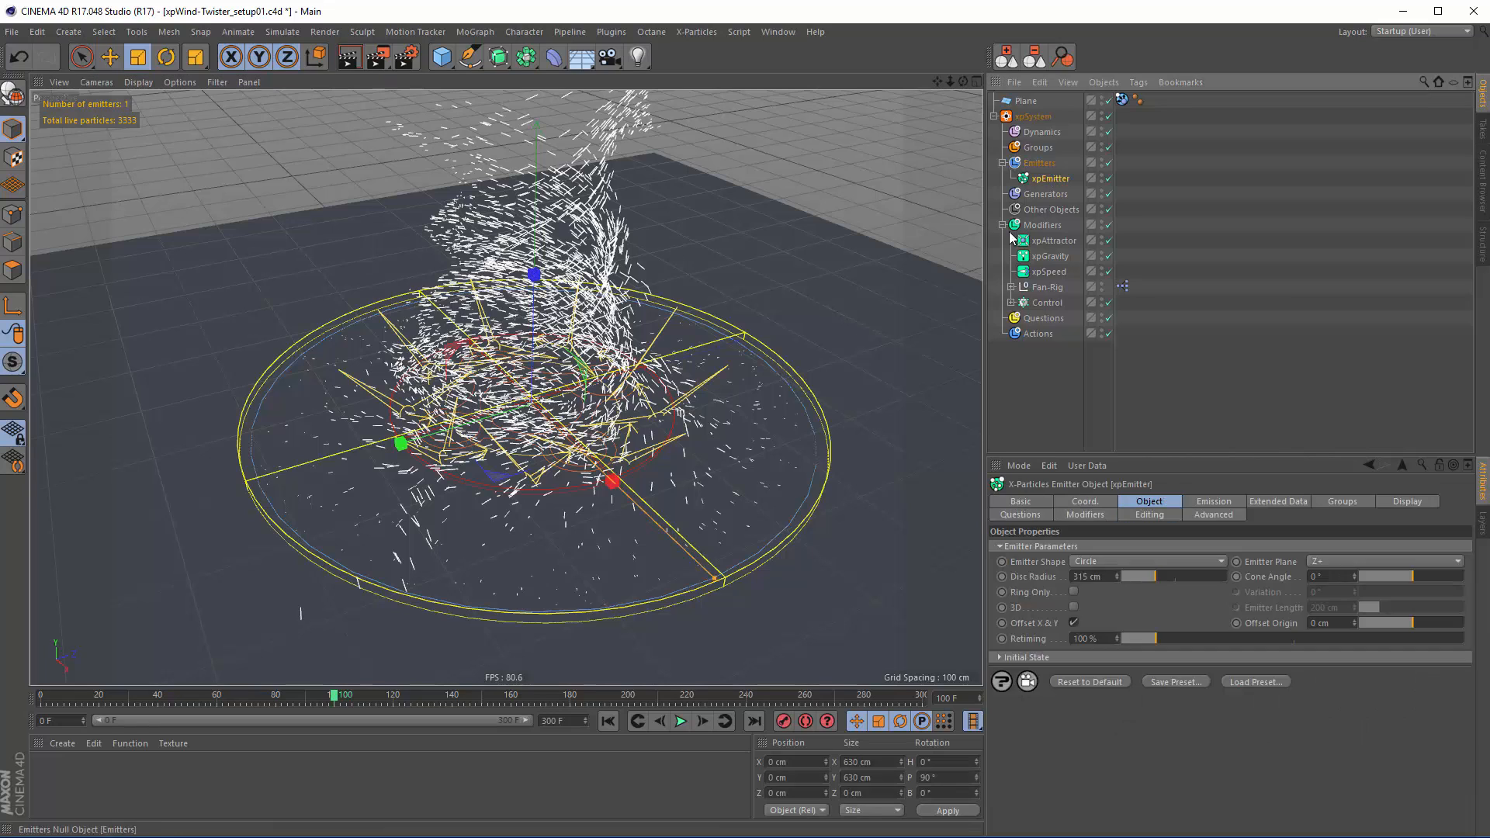
{"action": "left_click", "coordinate": [1214, 501]}
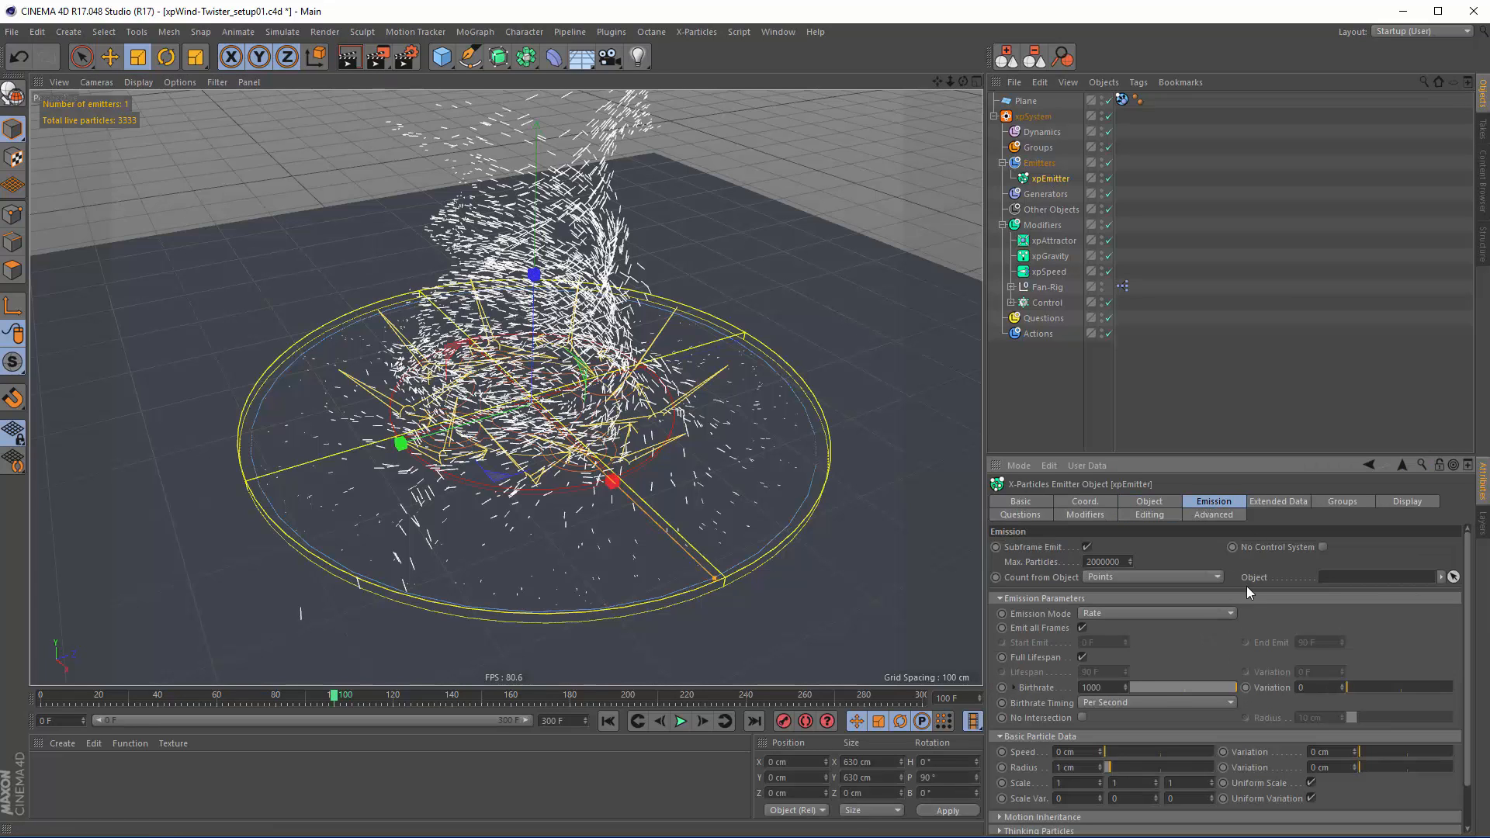
{"action": "left_click", "coordinate": [1084, 688]}
{"action": "type", "text": "5000"}
{"action": "key", "text": "Return"}
{"action": "left_click", "coordinate": [607, 721]}
{"action": "left_click", "coordinate": [681, 721]}
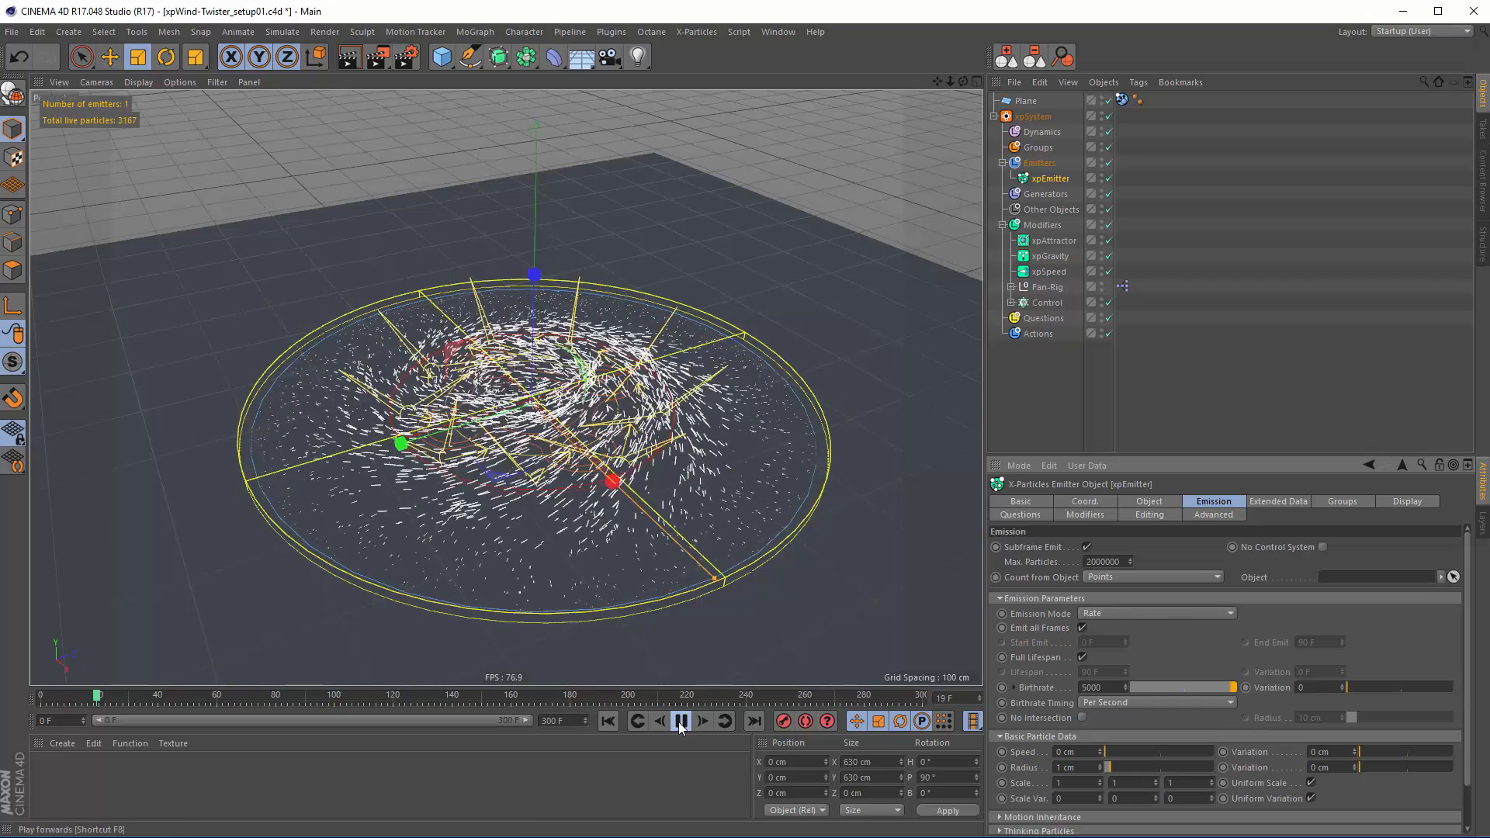
{"action": "key", "text": "F8"}
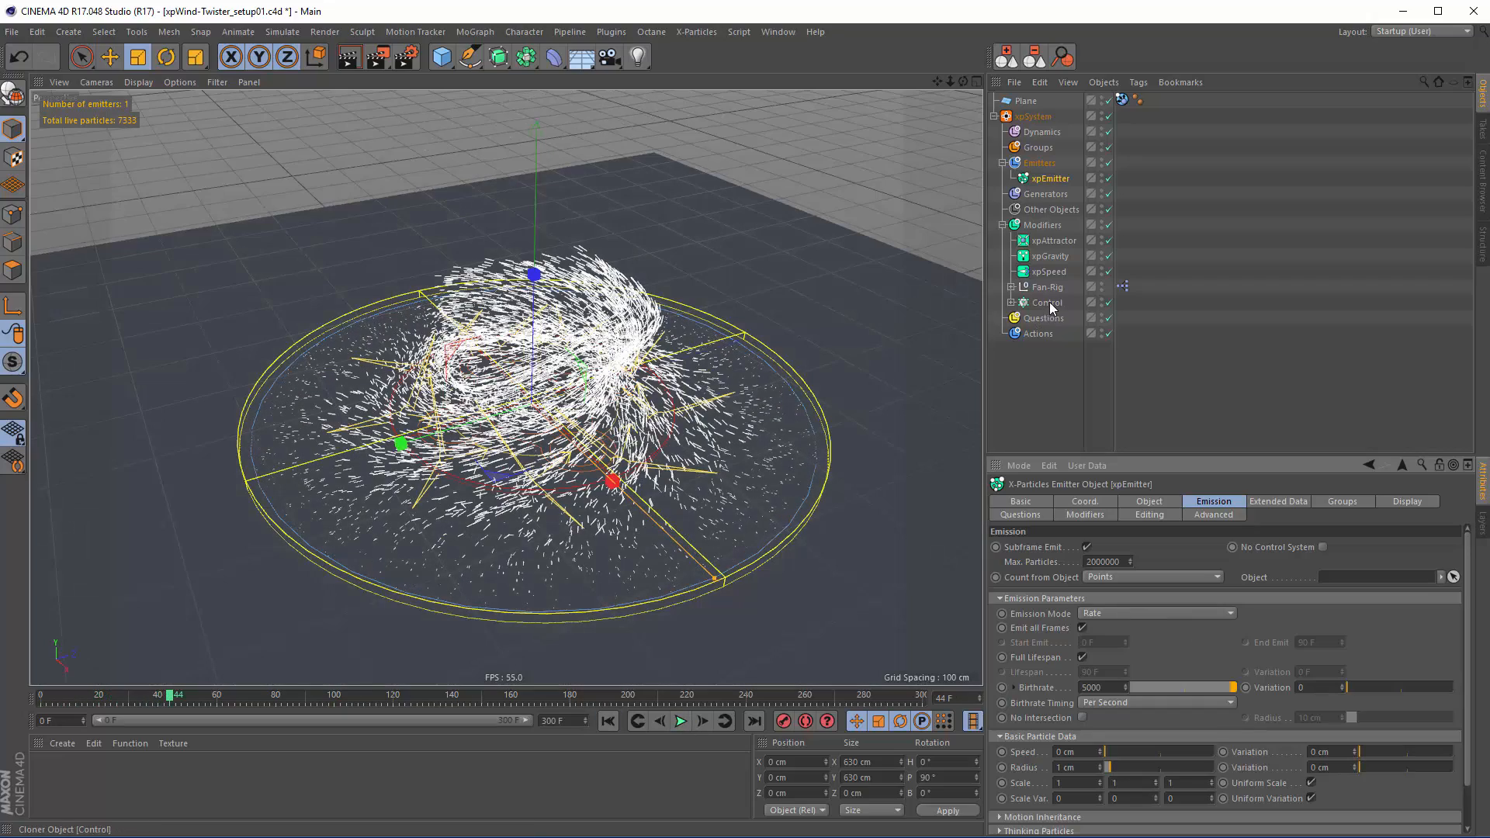
Reduce the Control cloner's radius to 72 cm, replay the twister from the start and inspect the column from a lower angle
{"action": "left_click", "coordinate": [1047, 305]}
{"action": "left_click_drag", "start_coordinate": [1134, 621], "coordinate": [1116, 621]}
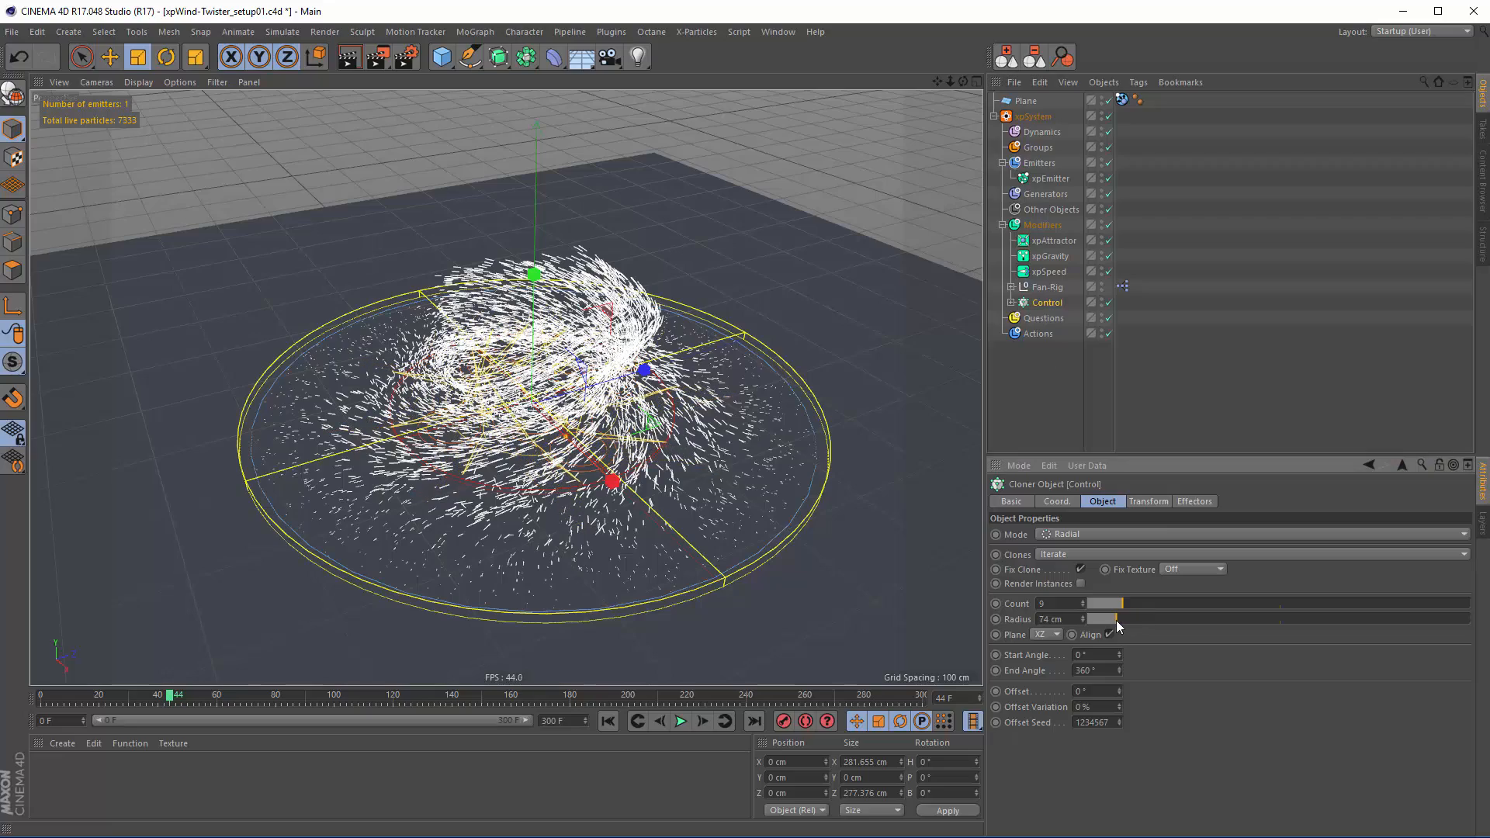
{"action": "left_click", "coordinate": [608, 721]}
{"action": "left_click", "coordinate": [681, 721]}
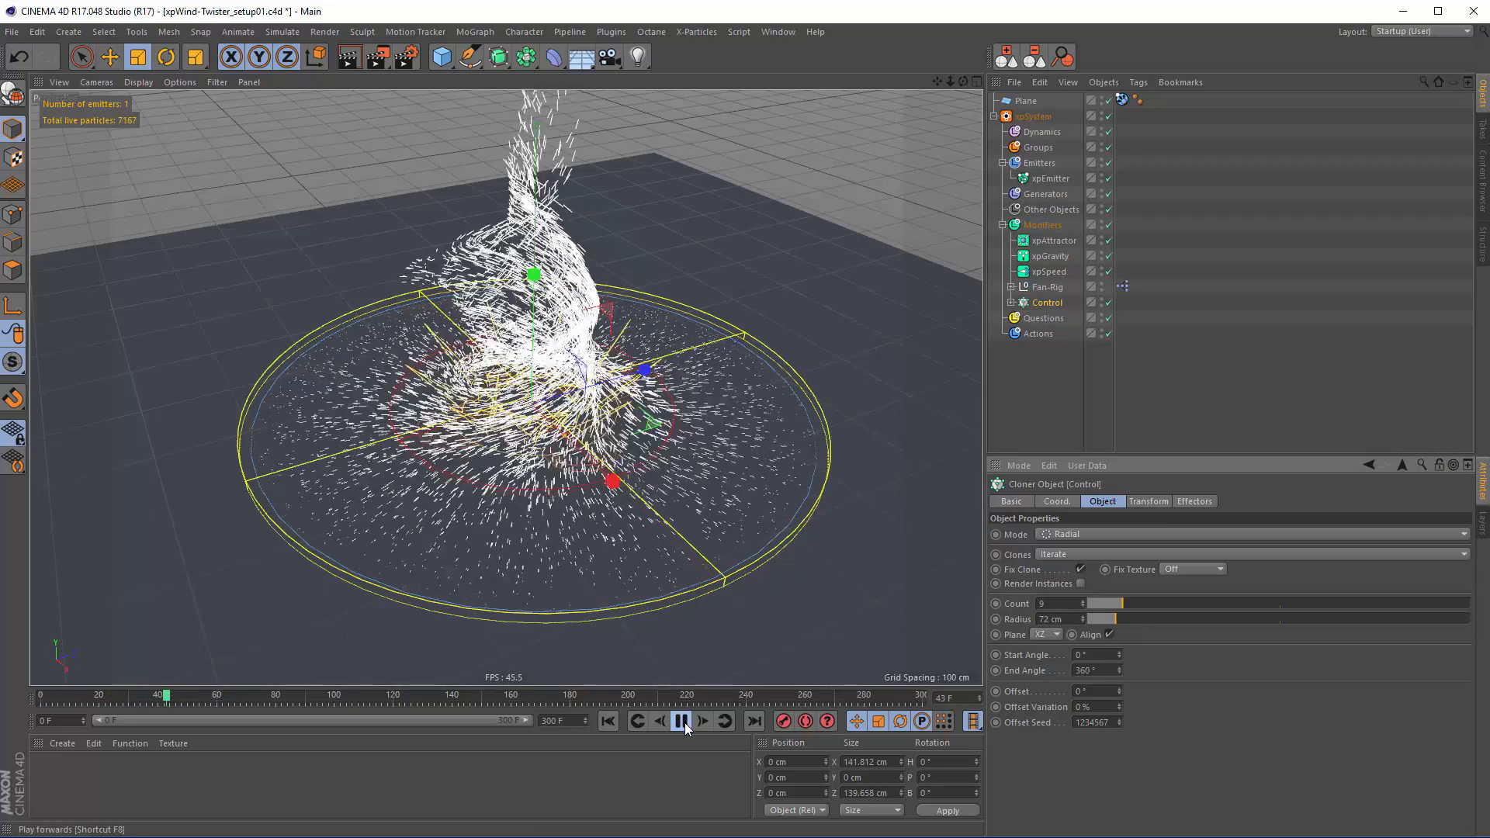
{"action": "left_click", "coordinate": [684, 727]}
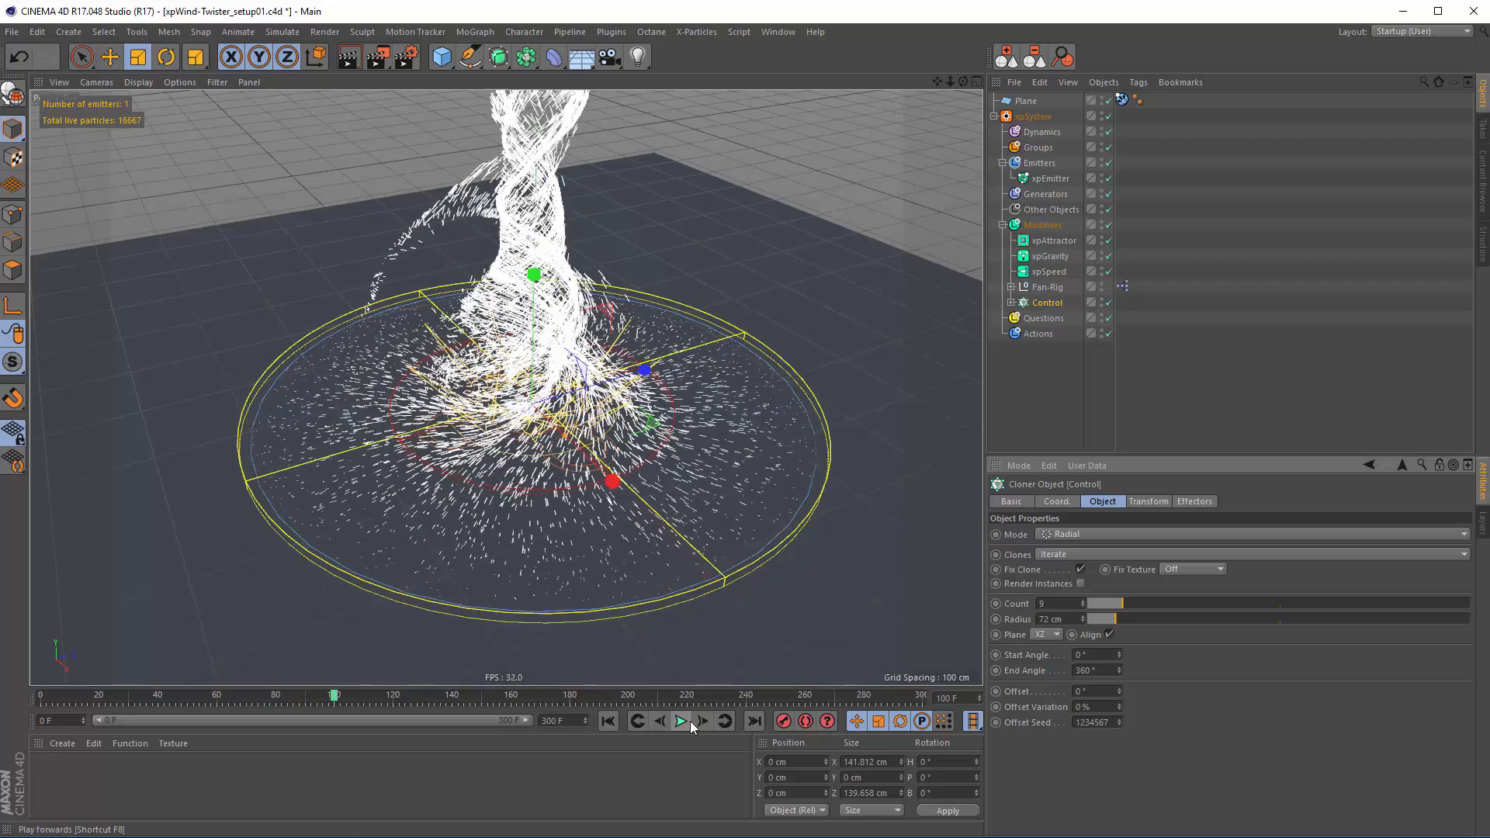
{"action": "left_click_drag", "start_coordinate": [730, 655], "coordinate": [732, 593], "text": "alt"}
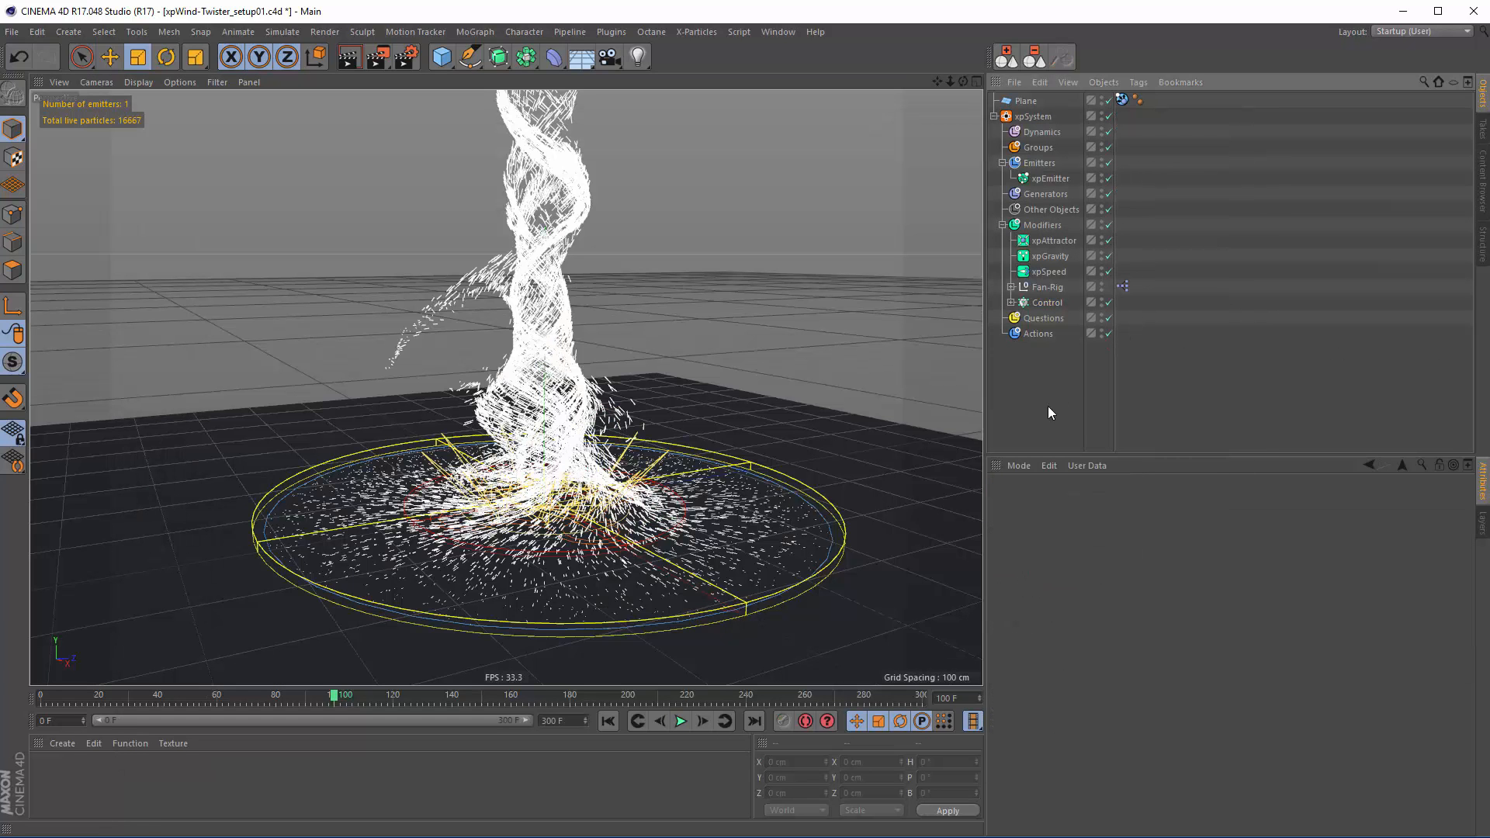
Restrict xpEmitter to only the modifiers in its own system
{"action": "left_click", "coordinate": [1051, 179]}
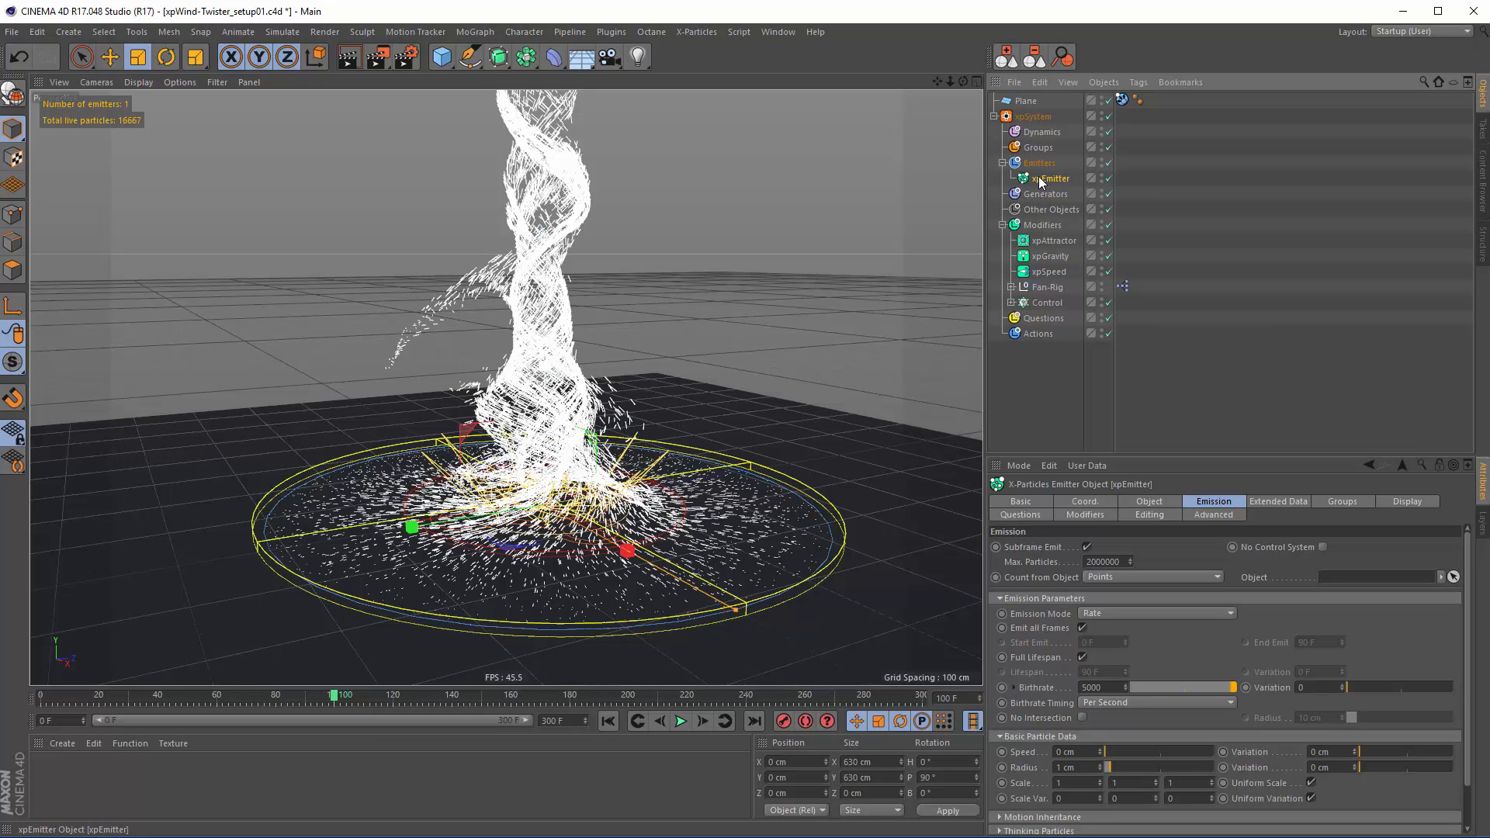
{"action": "left_click", "coordinate": [1086, 515]}
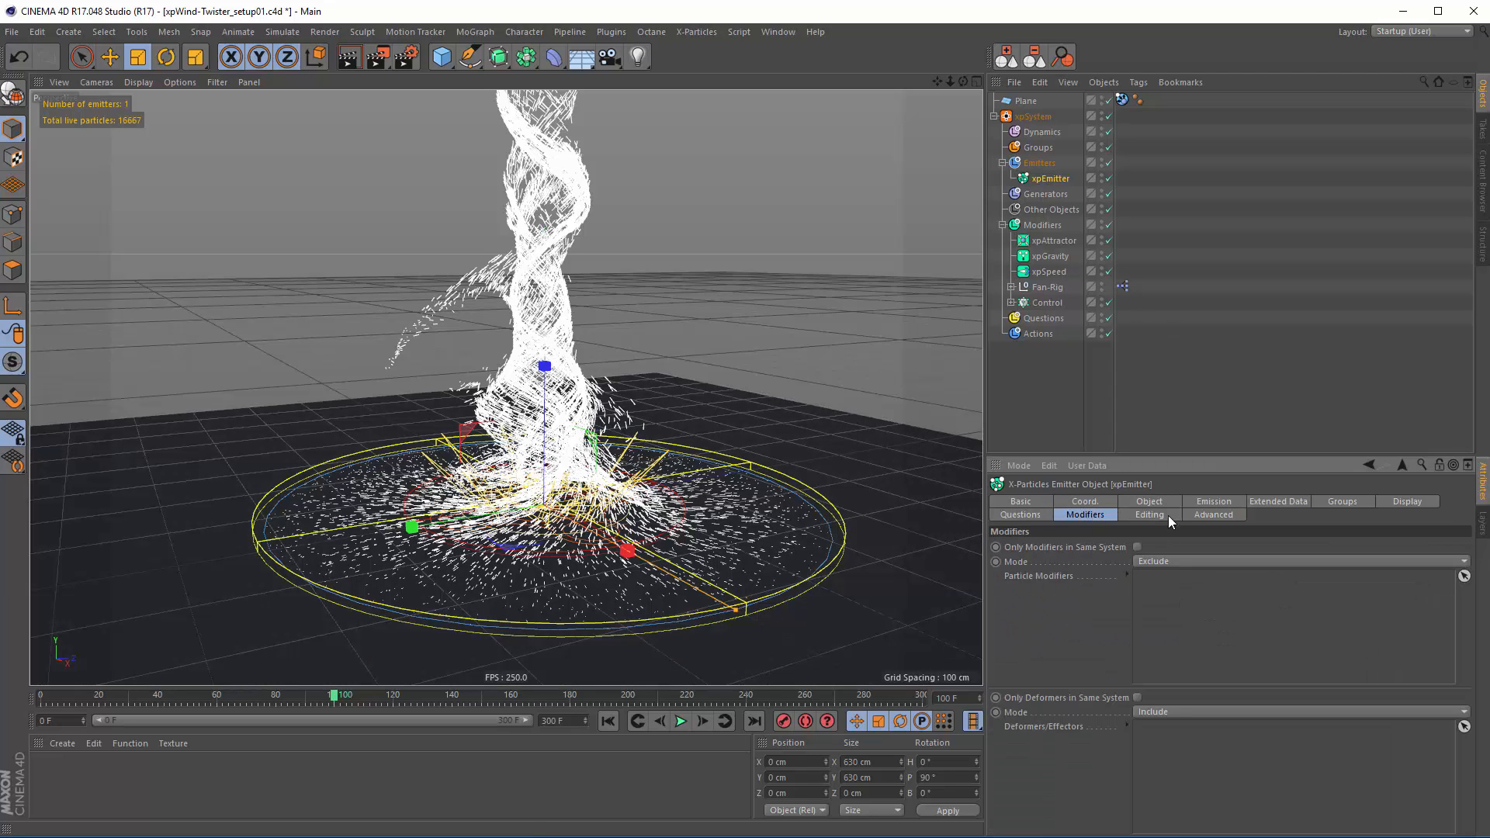
{"action": "left_click", "coordinate": [1138, 547]}
Duplicate the whole xpSystem and expand the copy's hierarchy
{"action": "left_click", "coordinate": [994, 115]}
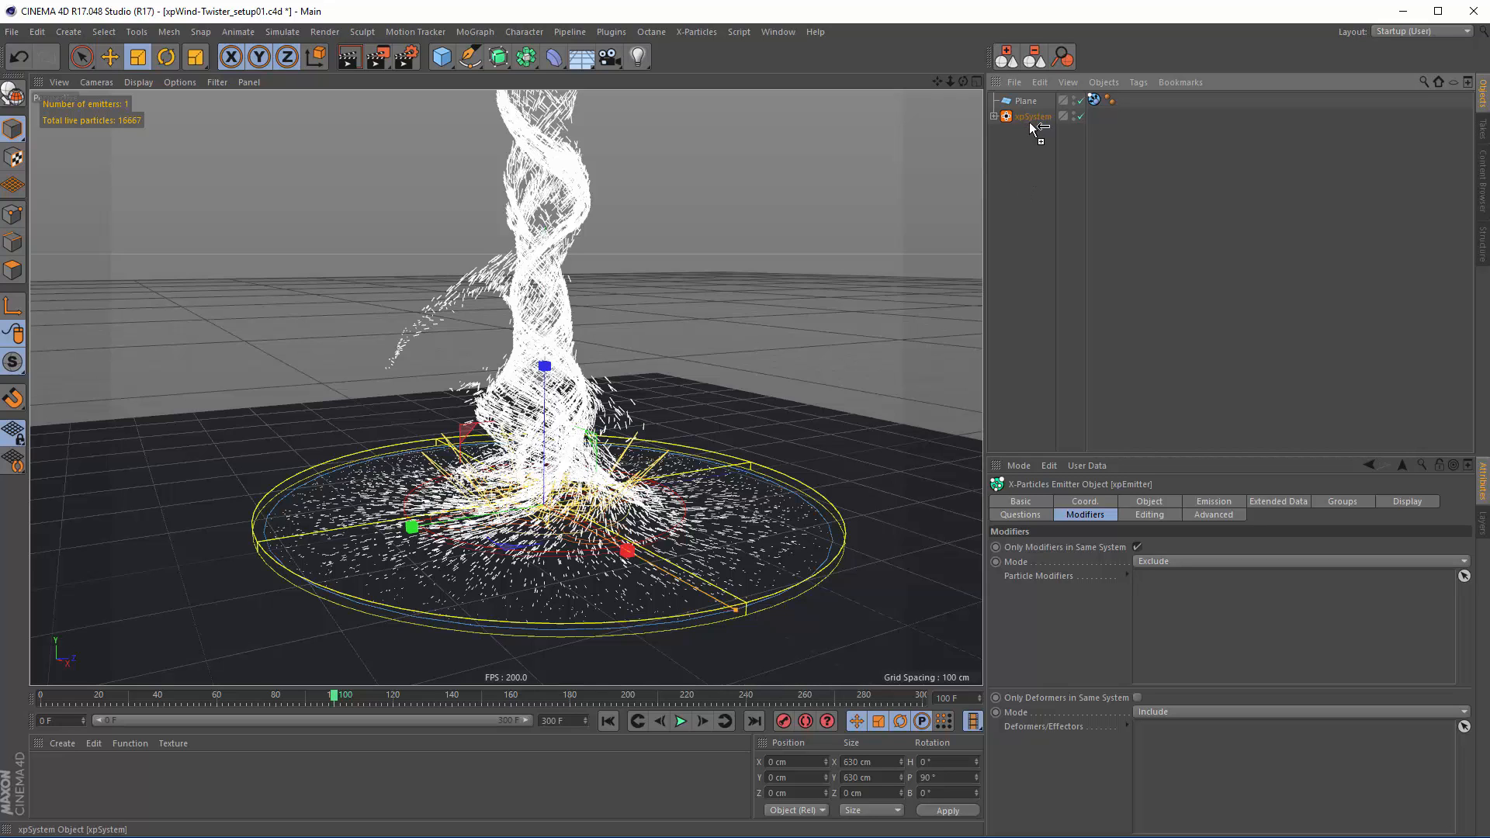
{"action": "left_click_drag", "start_coordinate": [1024, 153], "coordinate": [1023, 152], "text": "ctrl"}
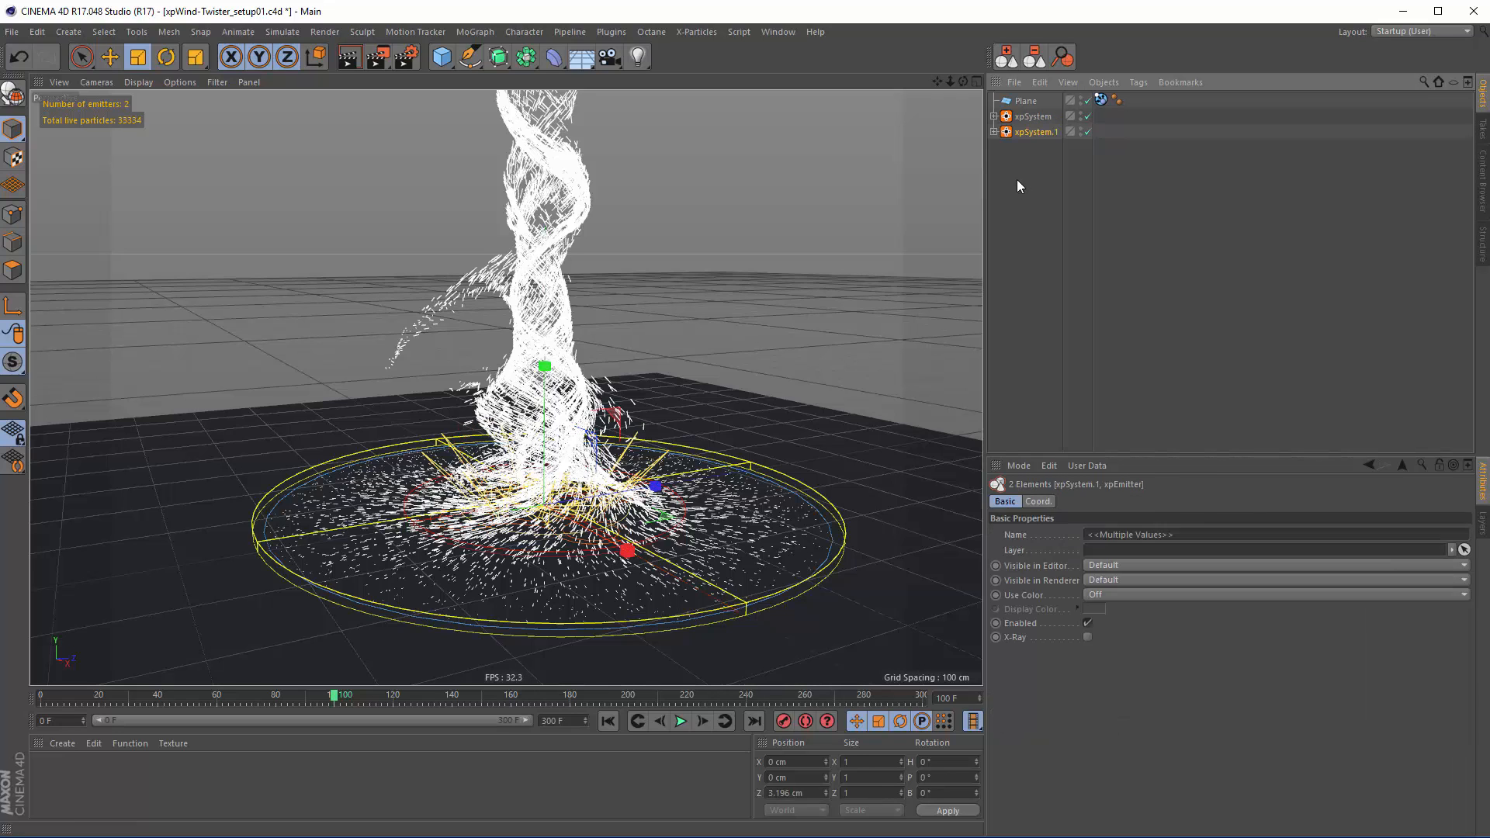
{"action": "left_click", "coordinate": [994, 131]}
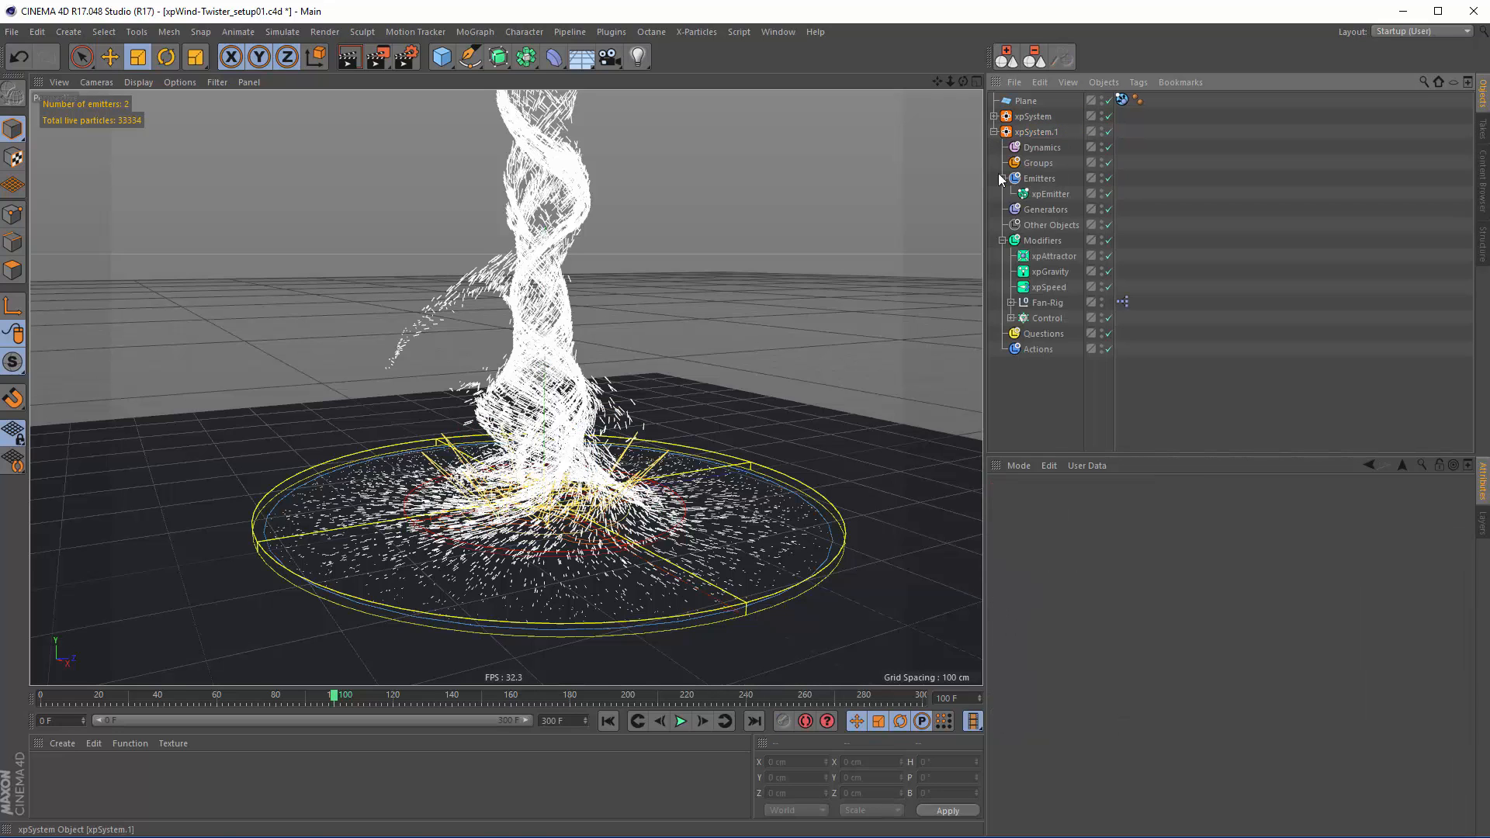
Rewind the timeline, shrink the duplicated system's emitter to about 27 cm disc radius and move it to about -98 cm in Z
{"action": "left_click", "coordinate": [608, 721]}
{"action": "left_click", "coordinate": [1049, 194]}
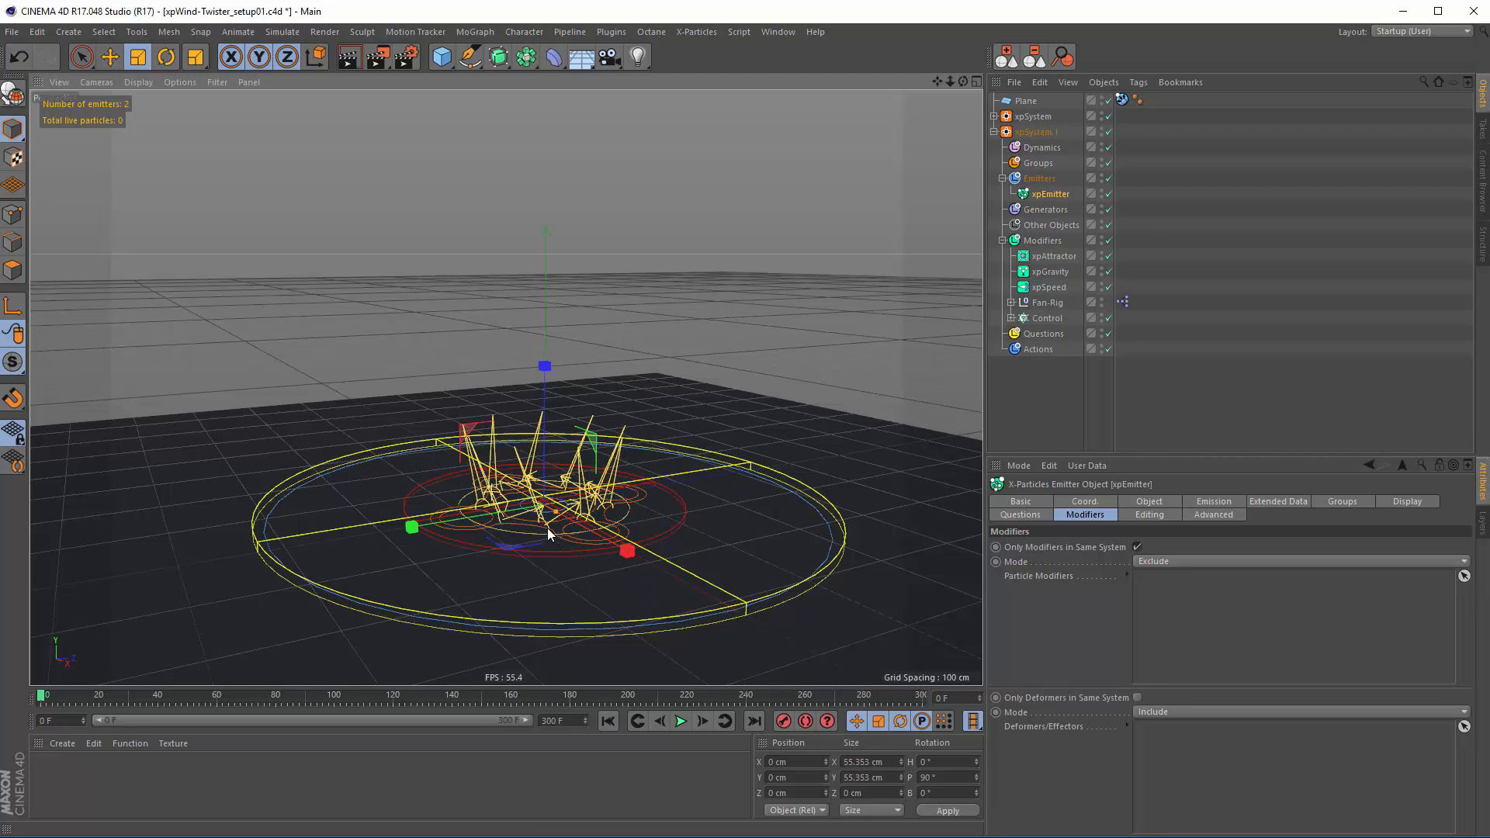
{"action": "left_click_drag", "start_coordinate": [547, 527], "coordinate": [555, 583], "text": "alt"}
{"action": "right_click_drag", "start_coordinate": [556, 582], "coordinate": [636, 469], "text": "alt"}
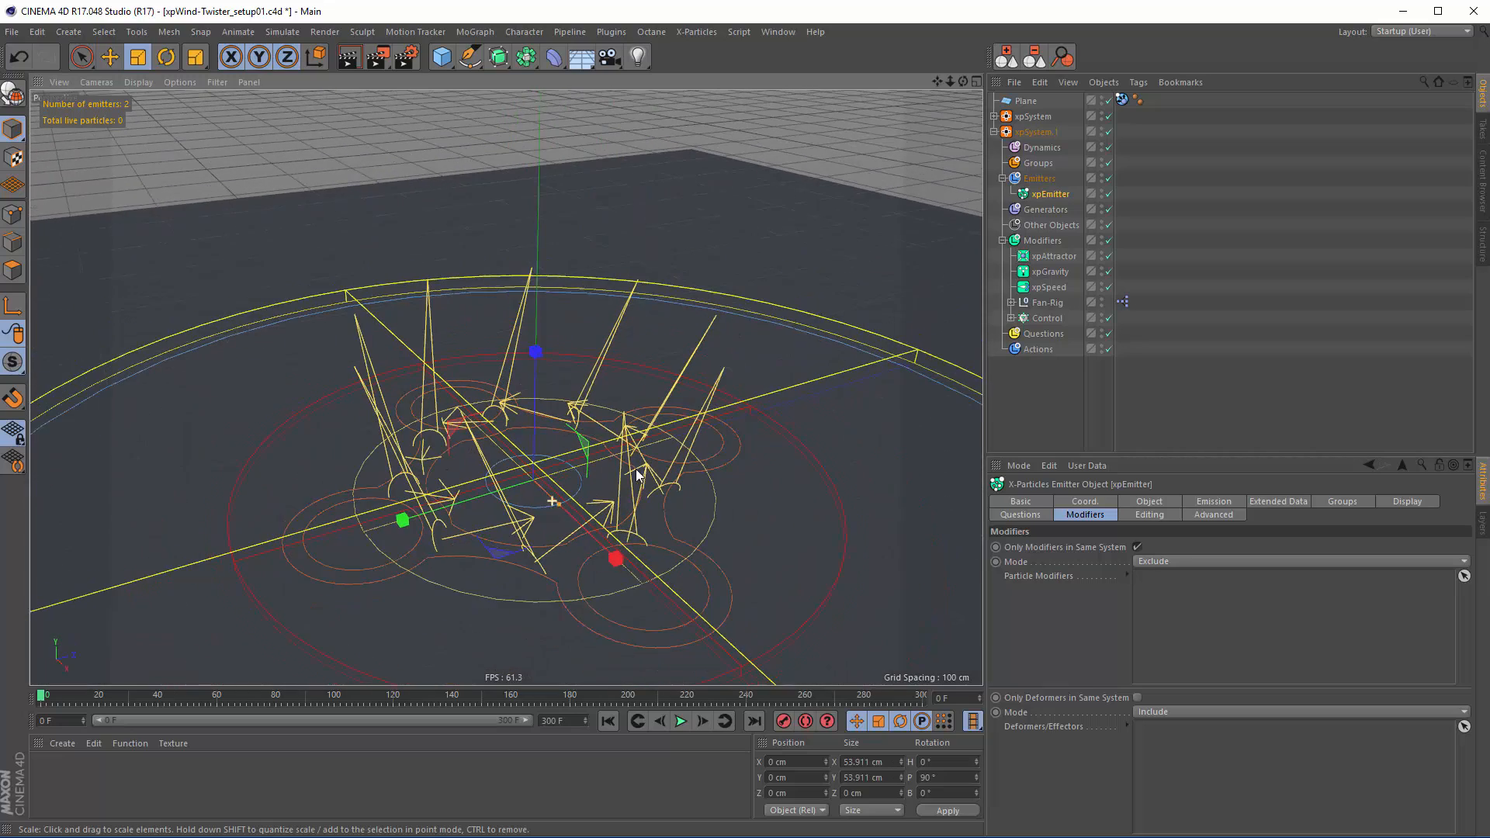
{"action": "key", "text": "e"}
{"action": "left_click_drag", "start_coordinate": [481, 553], "coordinate": [306, 610]}
Make the duplicated system's emitter emit from its ring only, with birthrate and birthrate variation both at 881
{"action": "left_click", "coordinate": [1053, 195]}
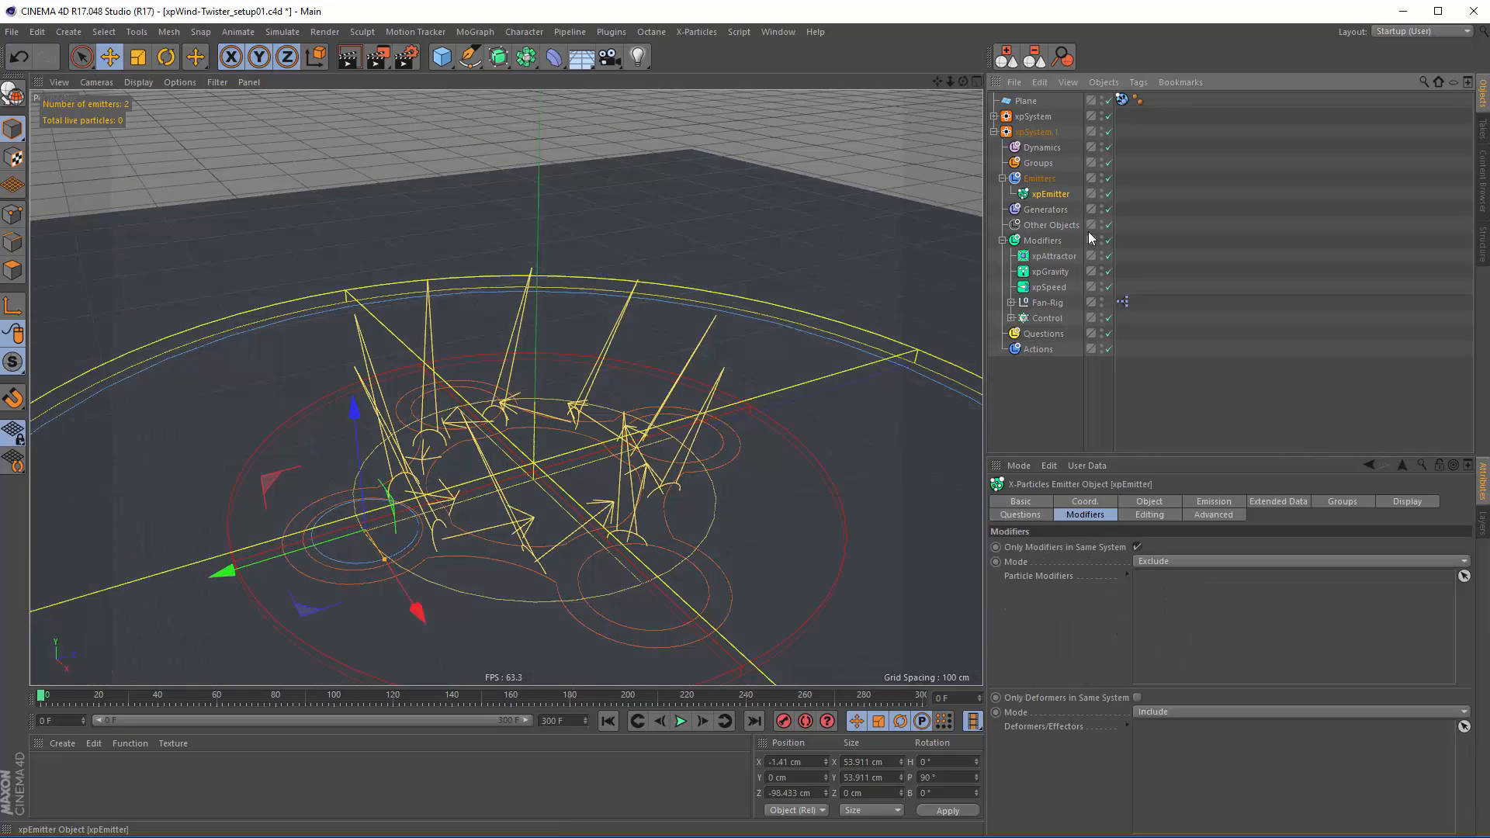
{"action": "left_click", "coordinate": [1145, 503]}
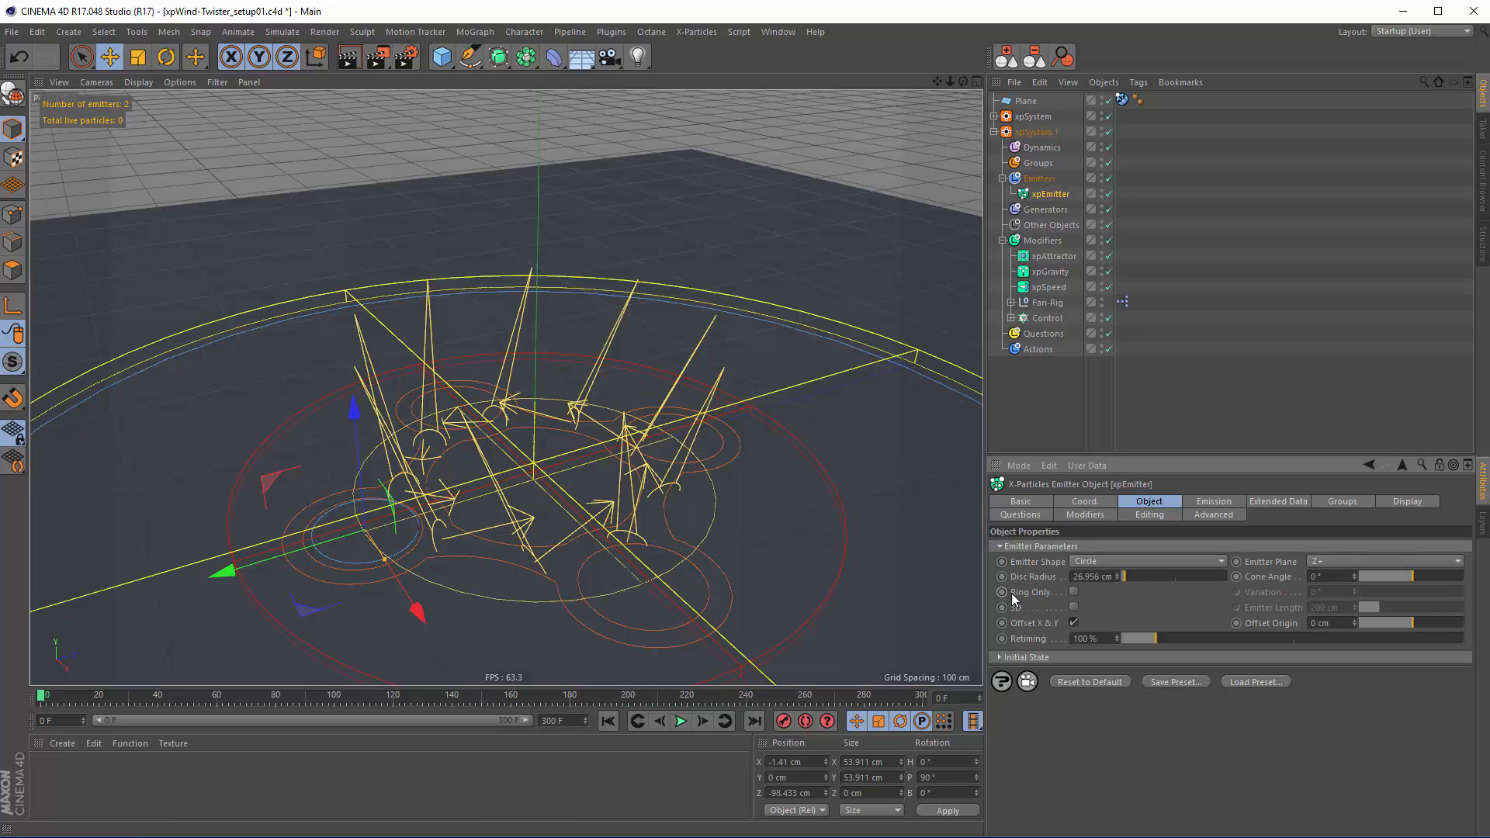
{"action": "left_click", "coordinate": [1073, 592]}
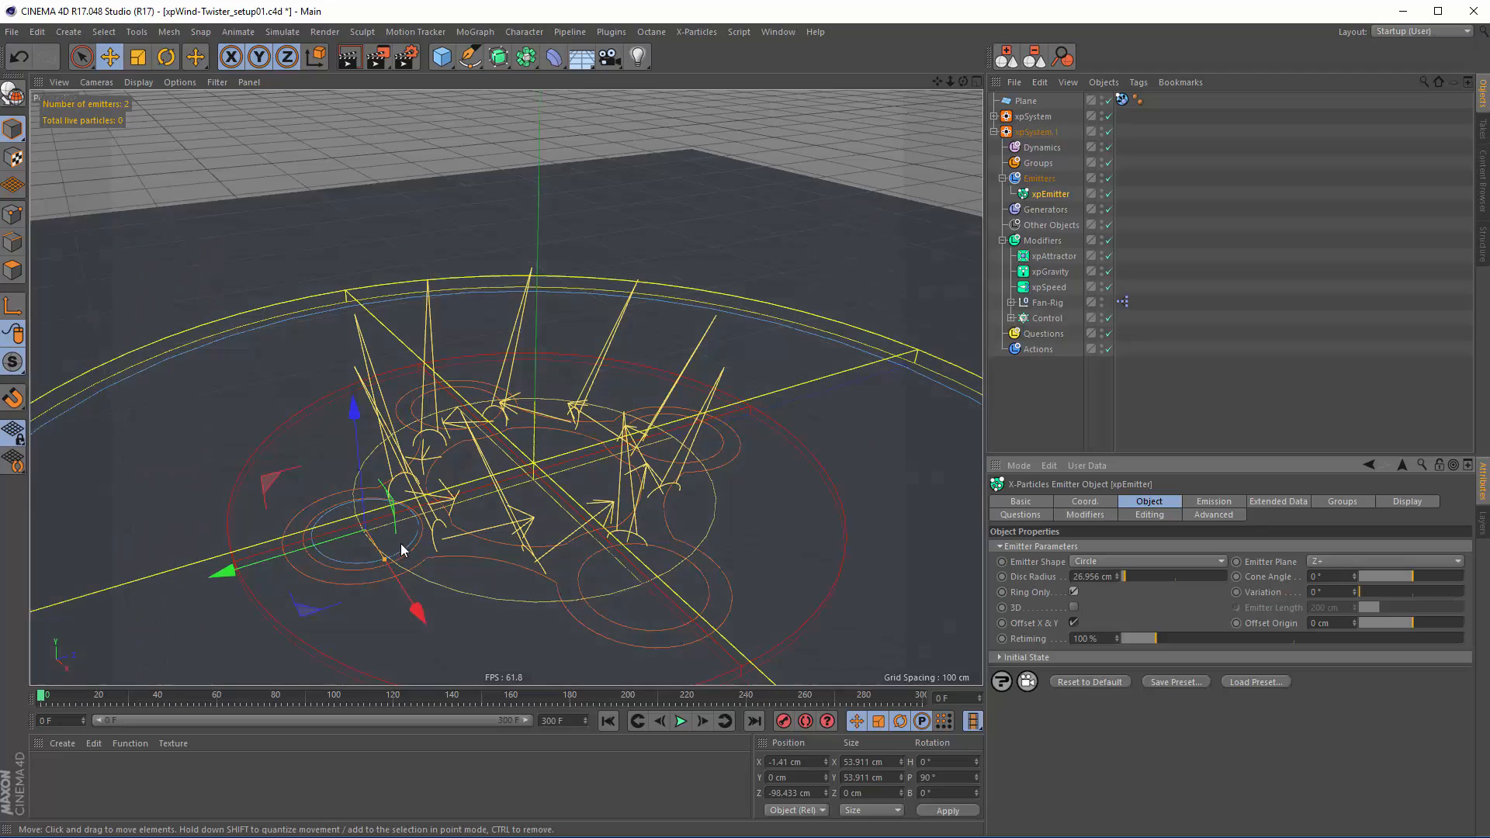
{"action": "left_click", "coordinate": [1190, 501]}
{"action": "left_click_drag", "start_coordinate": [1217, 683], "coordinate": [1226, 689]}
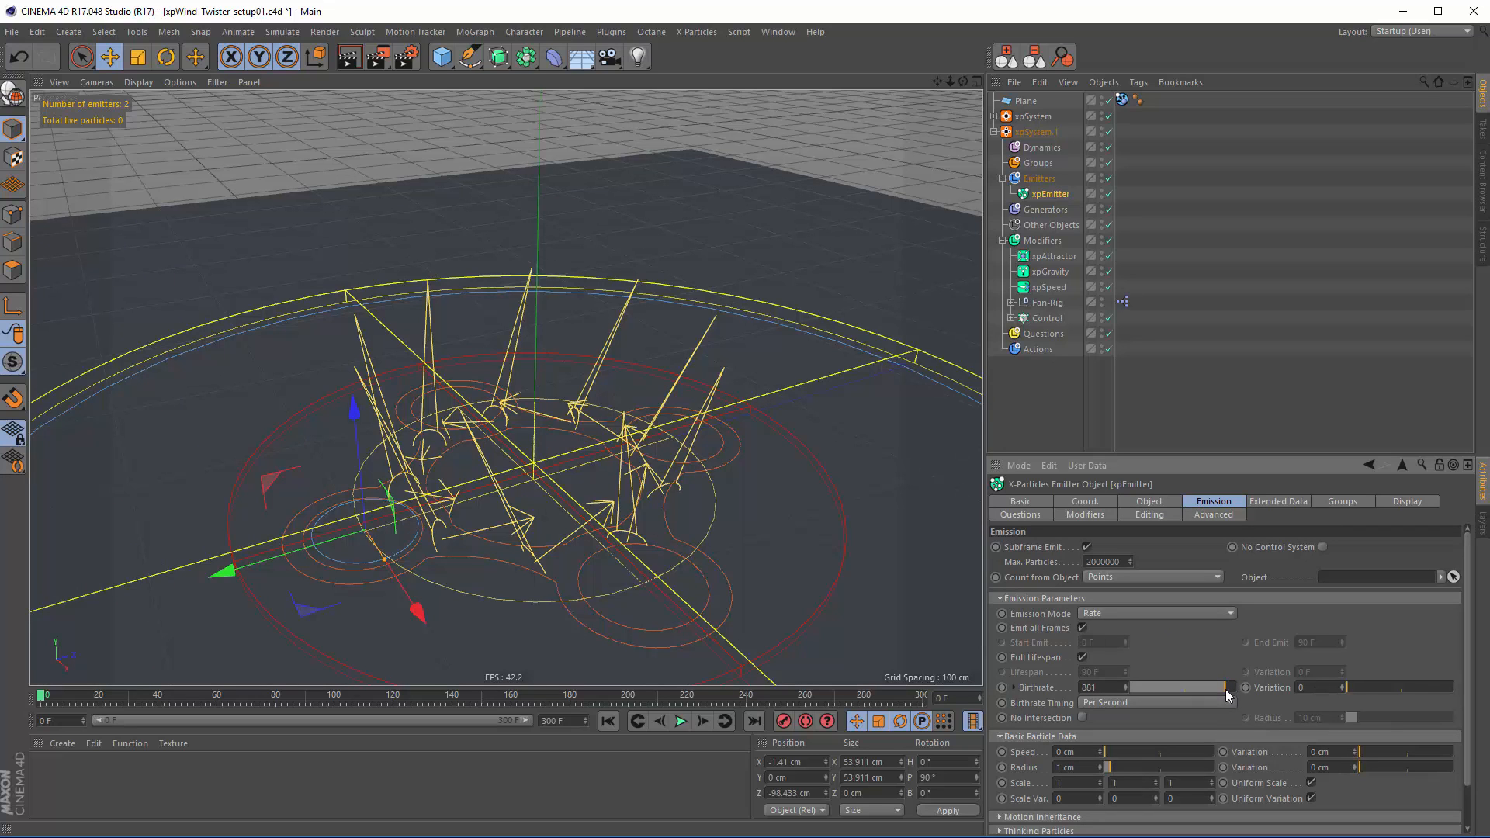
{"action": "left_click_drag", "start_coordinate": [1355, 688], "coordinate": [1455, 690]}
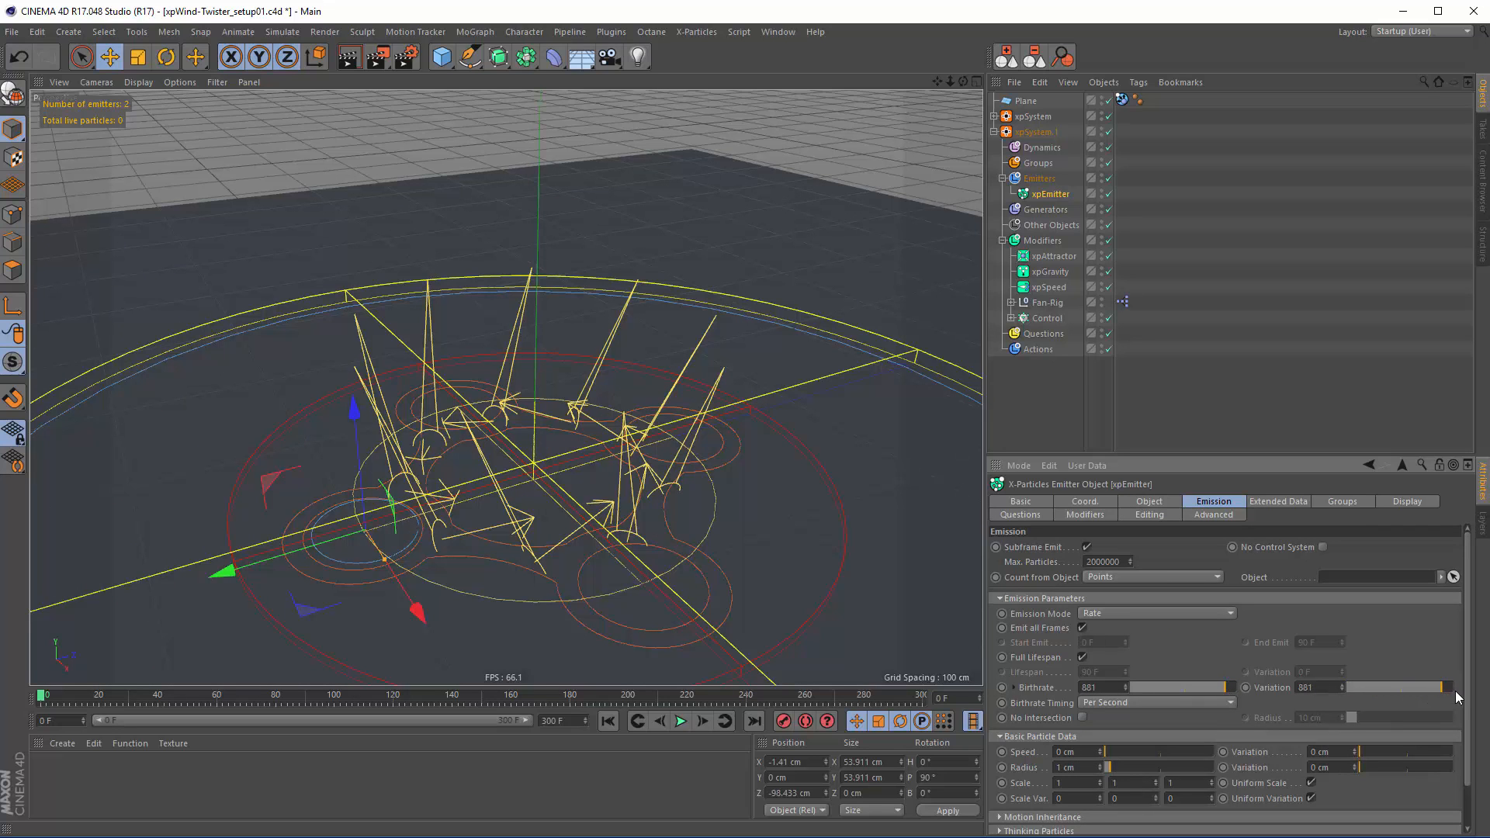
Make three copies of the small ring emitter inside the duplicated system's Emitters folder
{"action": "left_click_drag", "start_coordinate": [492, 520], "coordinate": [562, 462], "text": "alt"}
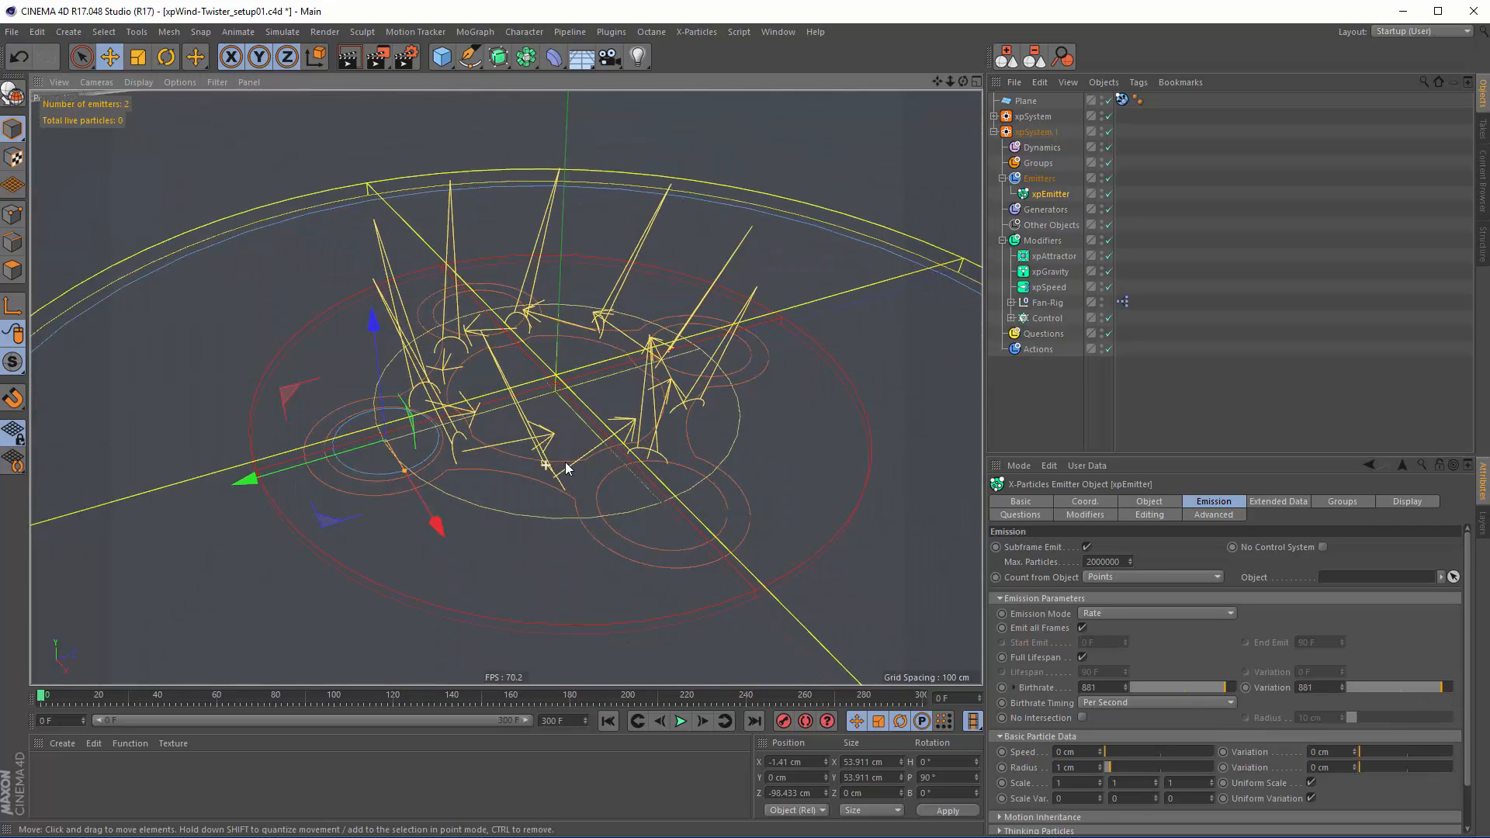
{"action": "left_click", "coordinate": [1170, 190]}
{"action": "left_click", "coordinate": [1046, 194]}
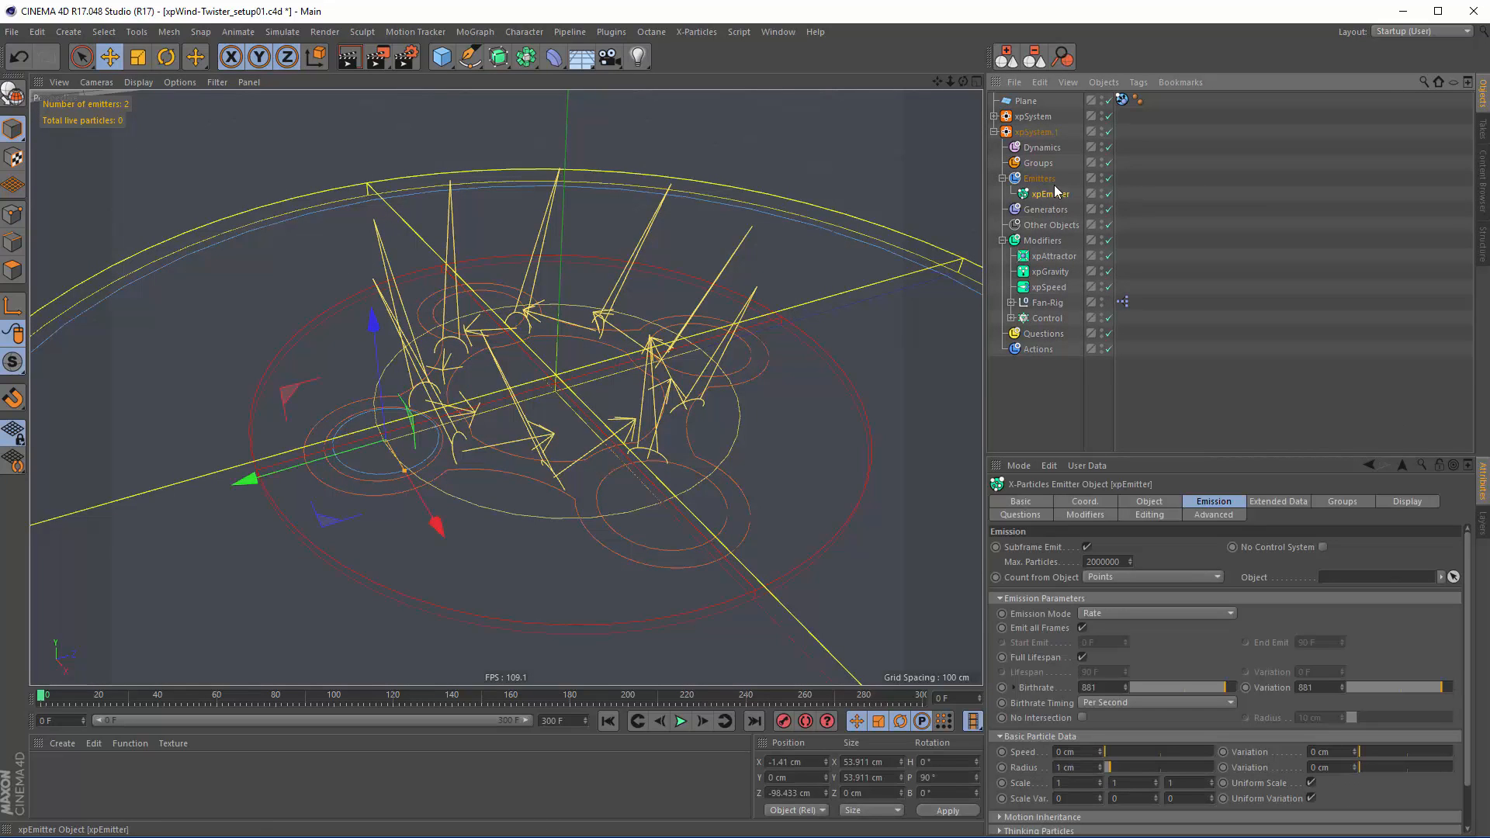
{"action": "left_click_drag", "start_coordinate": [1048, 196], "coordinate": [1054, 191], "text": "ctrl"}
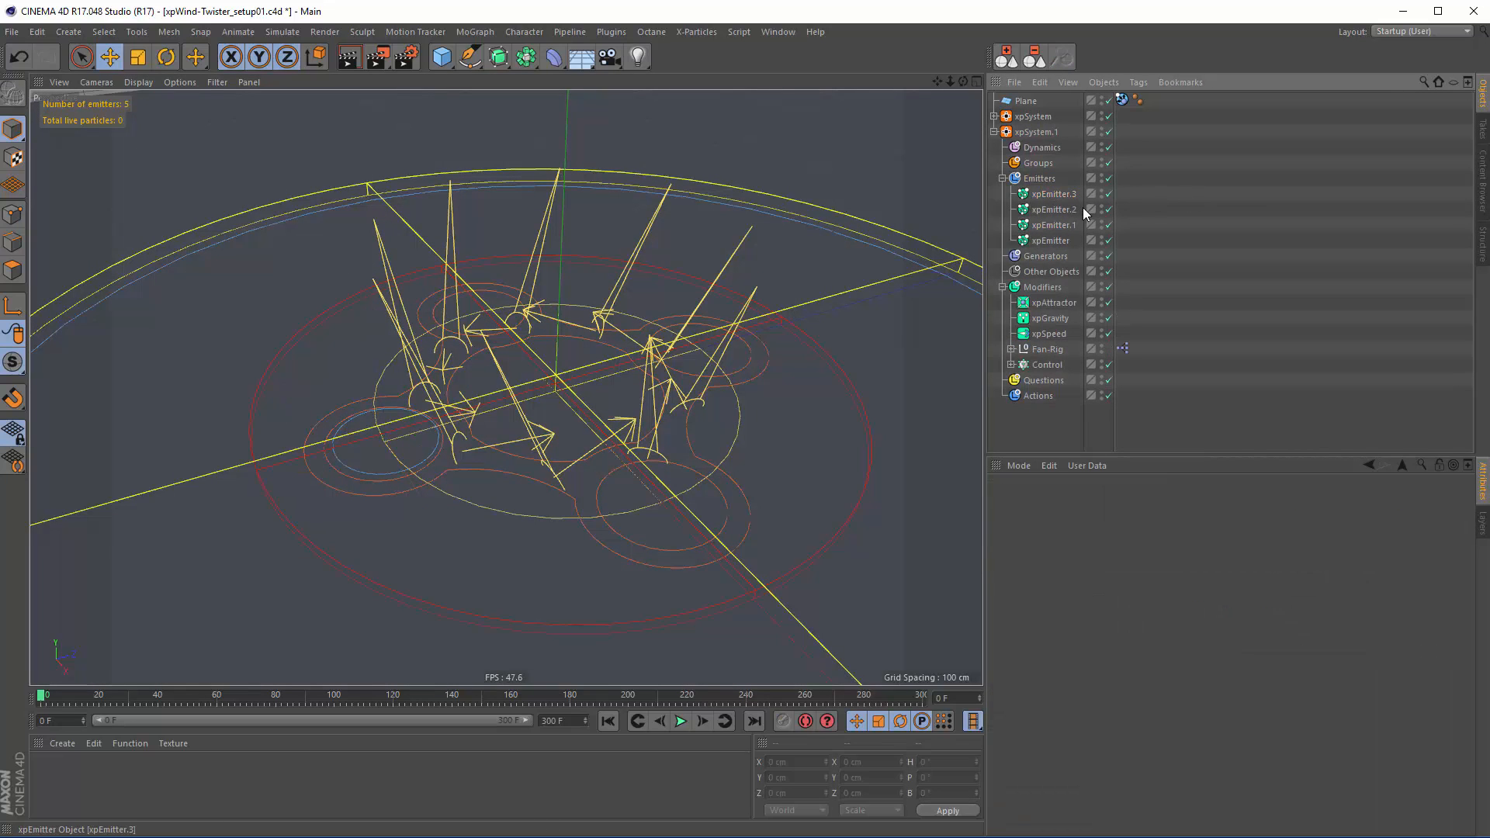
Spread the three emitter copies around the twister centre, xpEmitter.2 at about 103 cm Z and xpEmitter.3 at about -101 cm X, and play the particles
{"action": "left_click", "coordinate": [1049, 225]}
{"action": "left_click_drag", "start_coordinate": [365, 533], "coordinate": [650, 601]}
{"action": "left_click", "coordinate": [1051, 213]}
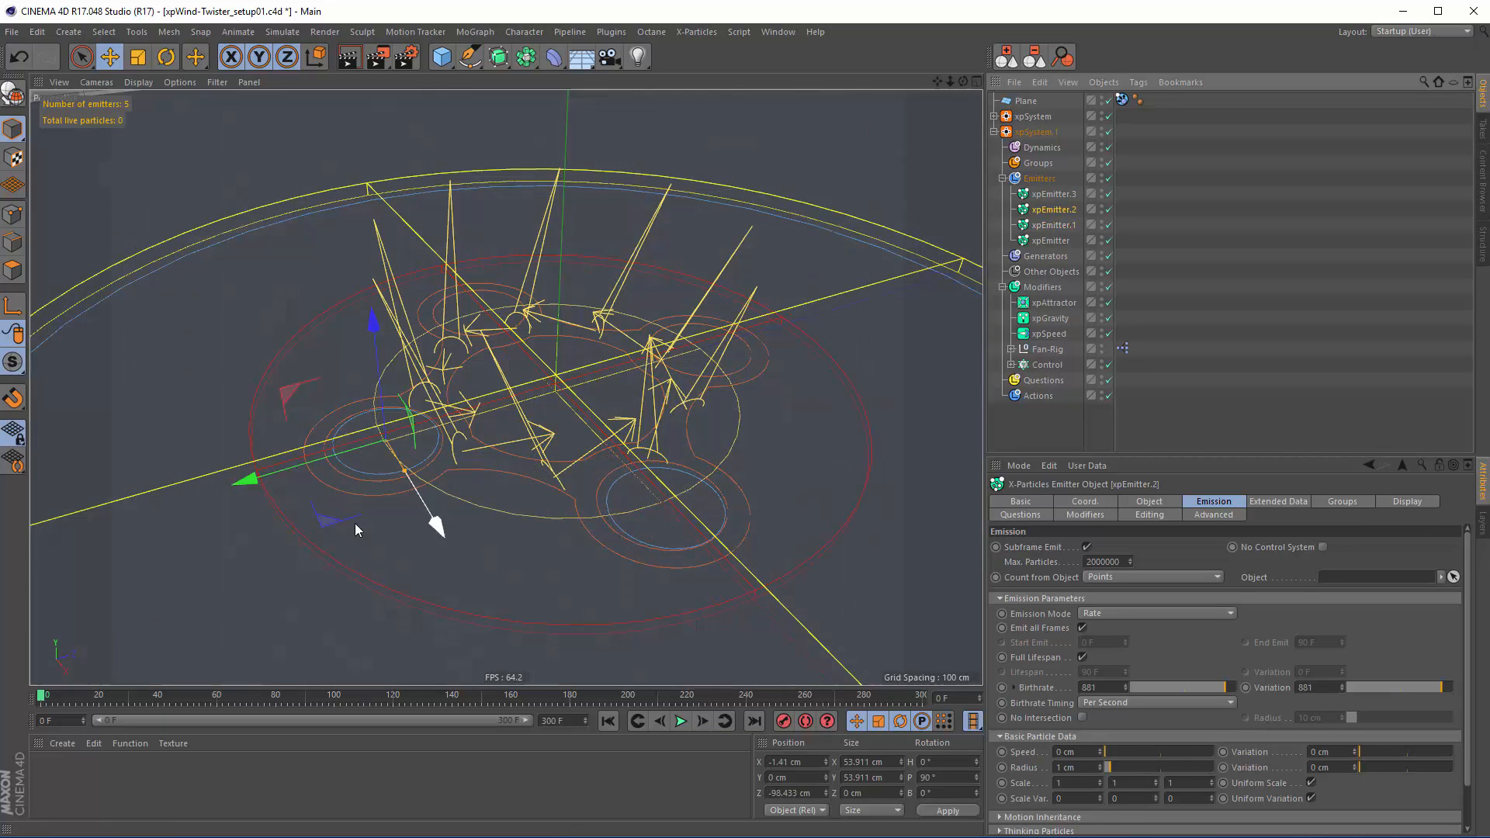
{"action": "left_click_drag", "start_coordinate": [337, 520], "coordinate": [761, 369]}
{"action": "left_click", "coordinate": [1054, 194]}
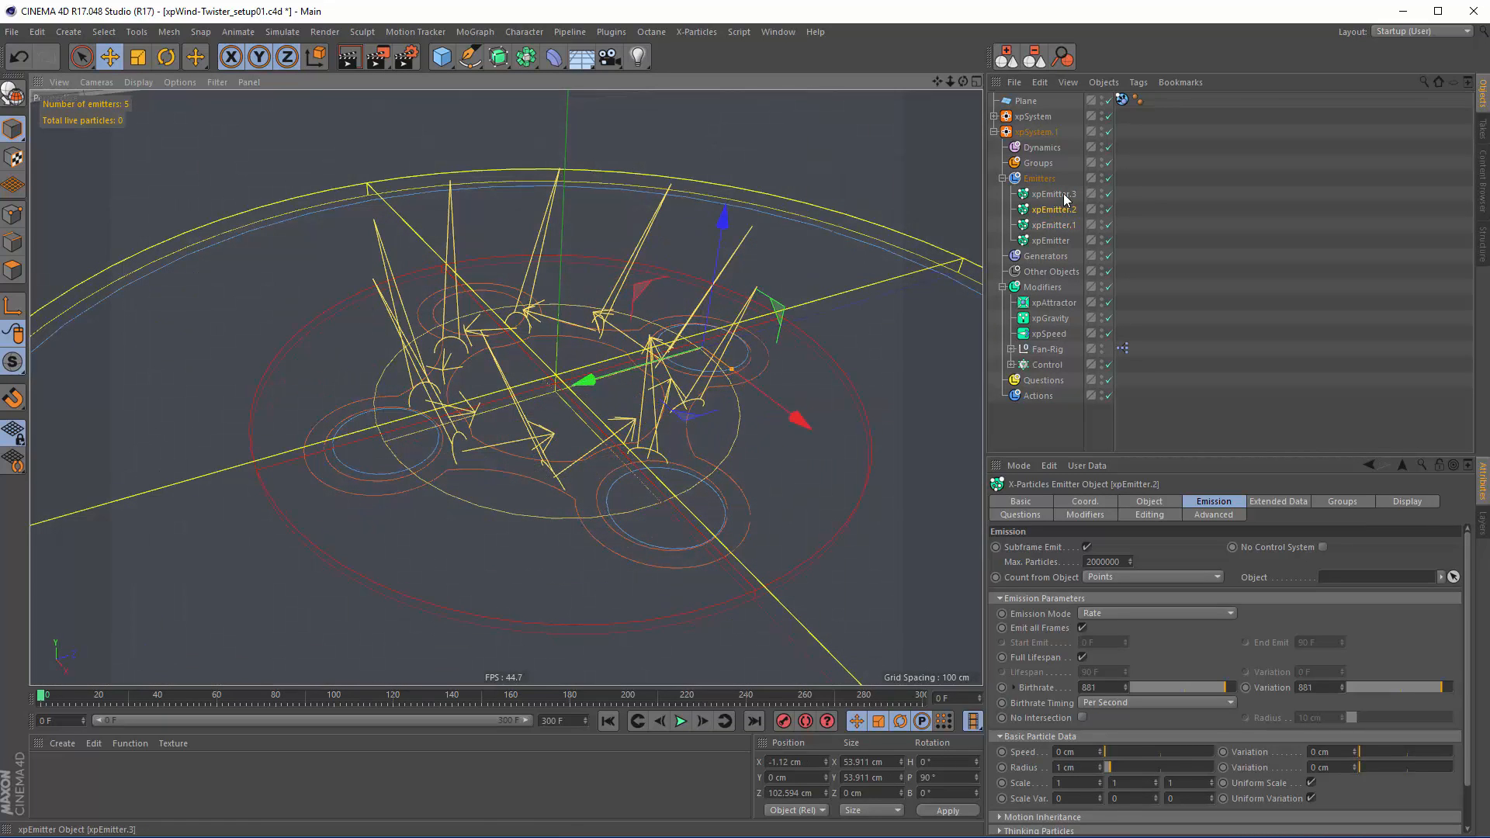
{"action": "left_click_drag", "start_coordinate": [341, 514], "coordinate": [435, 371]}
{"action": "left_click", "coordinate": [680, 723]}
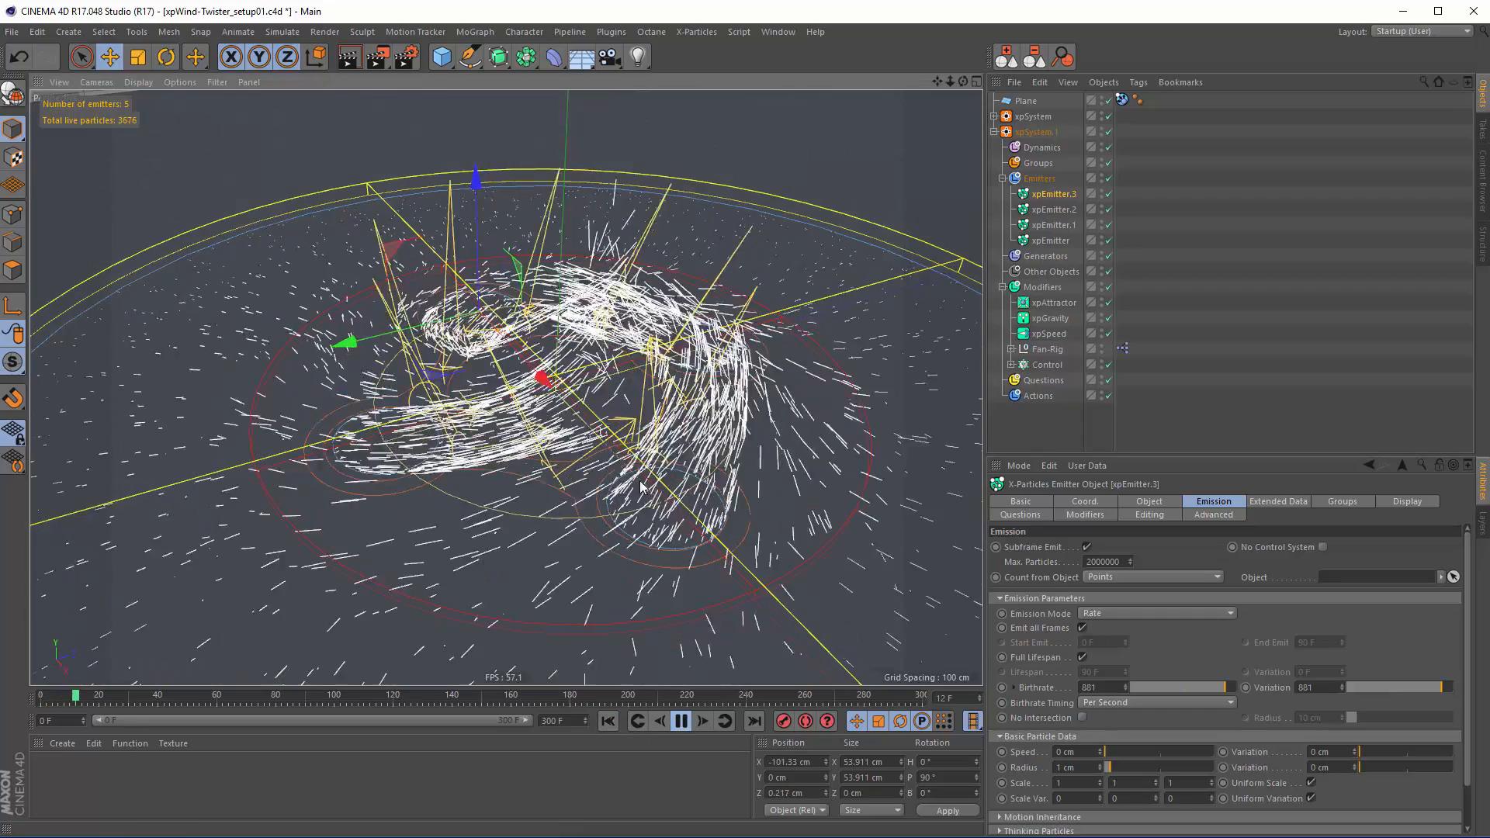
Stop the playback and widen the duplicated system's Control cloner to a radius of 120 cm
{"action": "right_click_drag", "start_coordinate": [667, 482], "coordinate": [590, 488], "text": "alt"}
{"action": "left_click_drag", "start_coordinate": [590, 487], "coordinate": [535, 347], "text": "alt"}
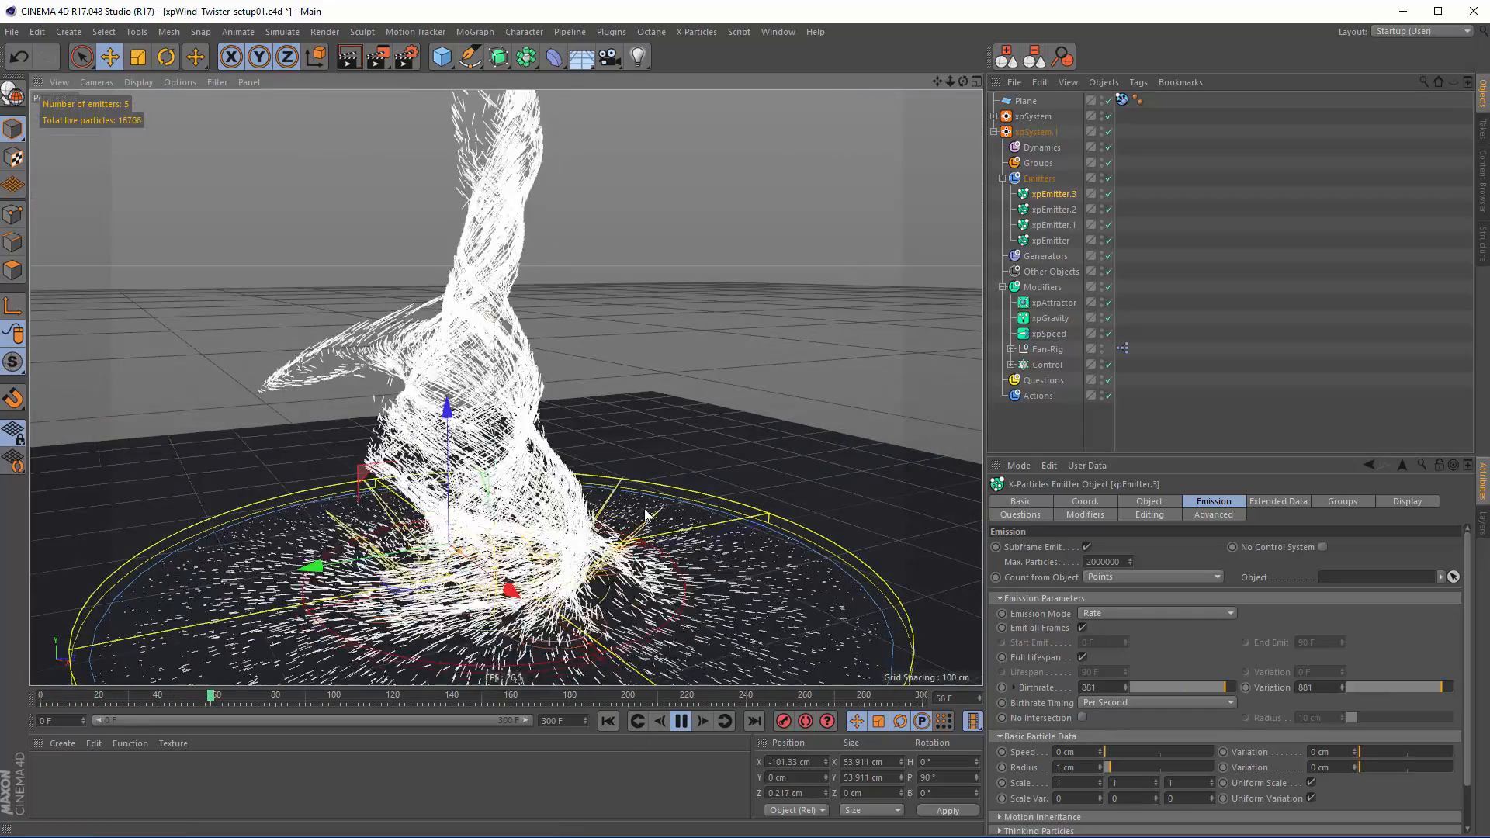
{"action": "left_click", "coordinate": [682, 722]}
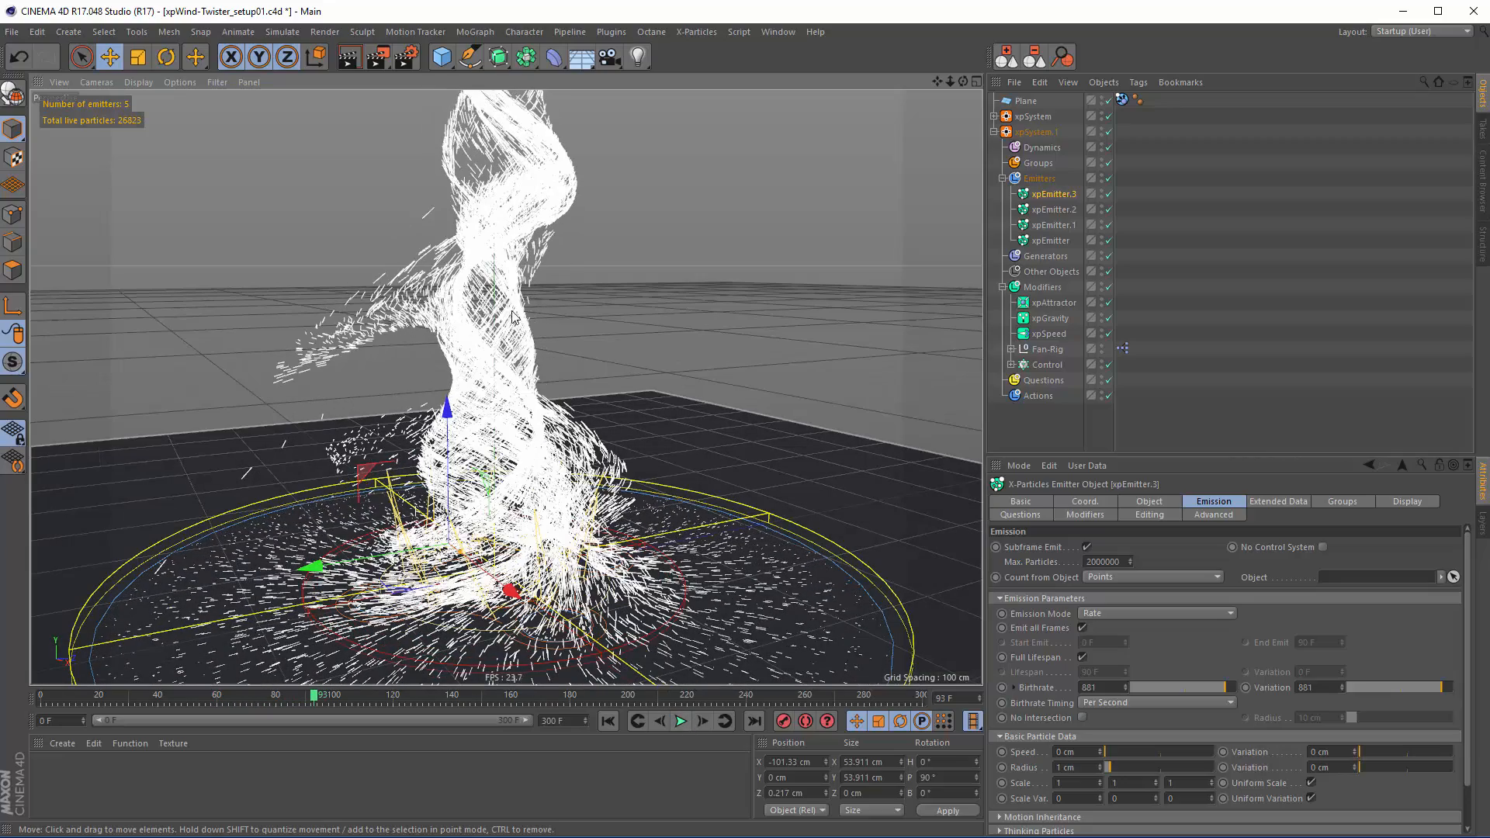
{"action": "left_click", "coordinate": [1073, 422]}
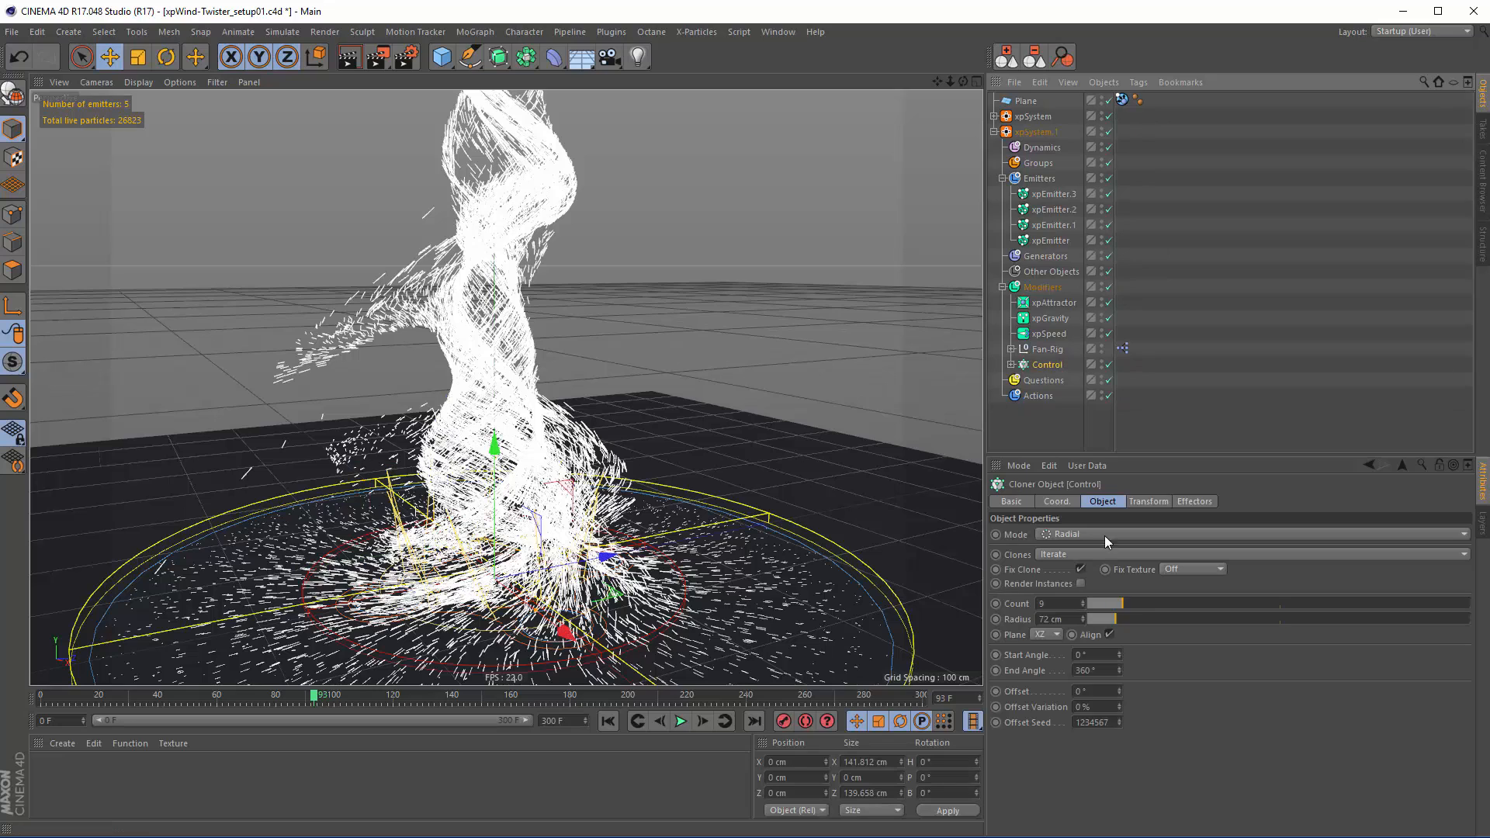
{"action": "left_click_drag", "start_coordinate": [1122, 619], "coordinate": [1133, 619]}
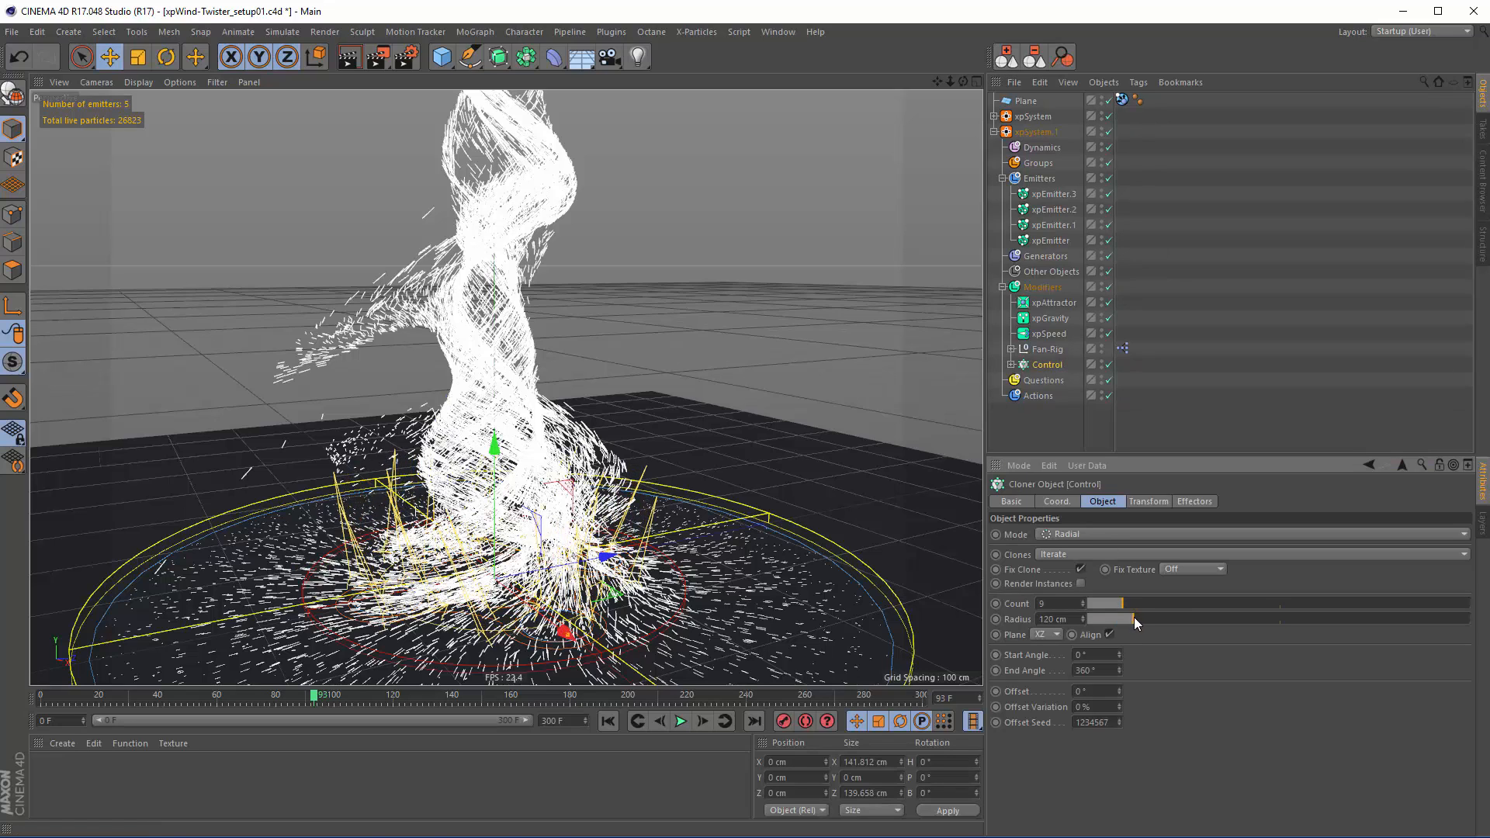
Replay the simulation from the start to about frame 107 and examine the twister's shape and base
{"action": "left_click", "coordinate": [608, 721]}
{"action": "left_click", "coordinate": [680, 721]}
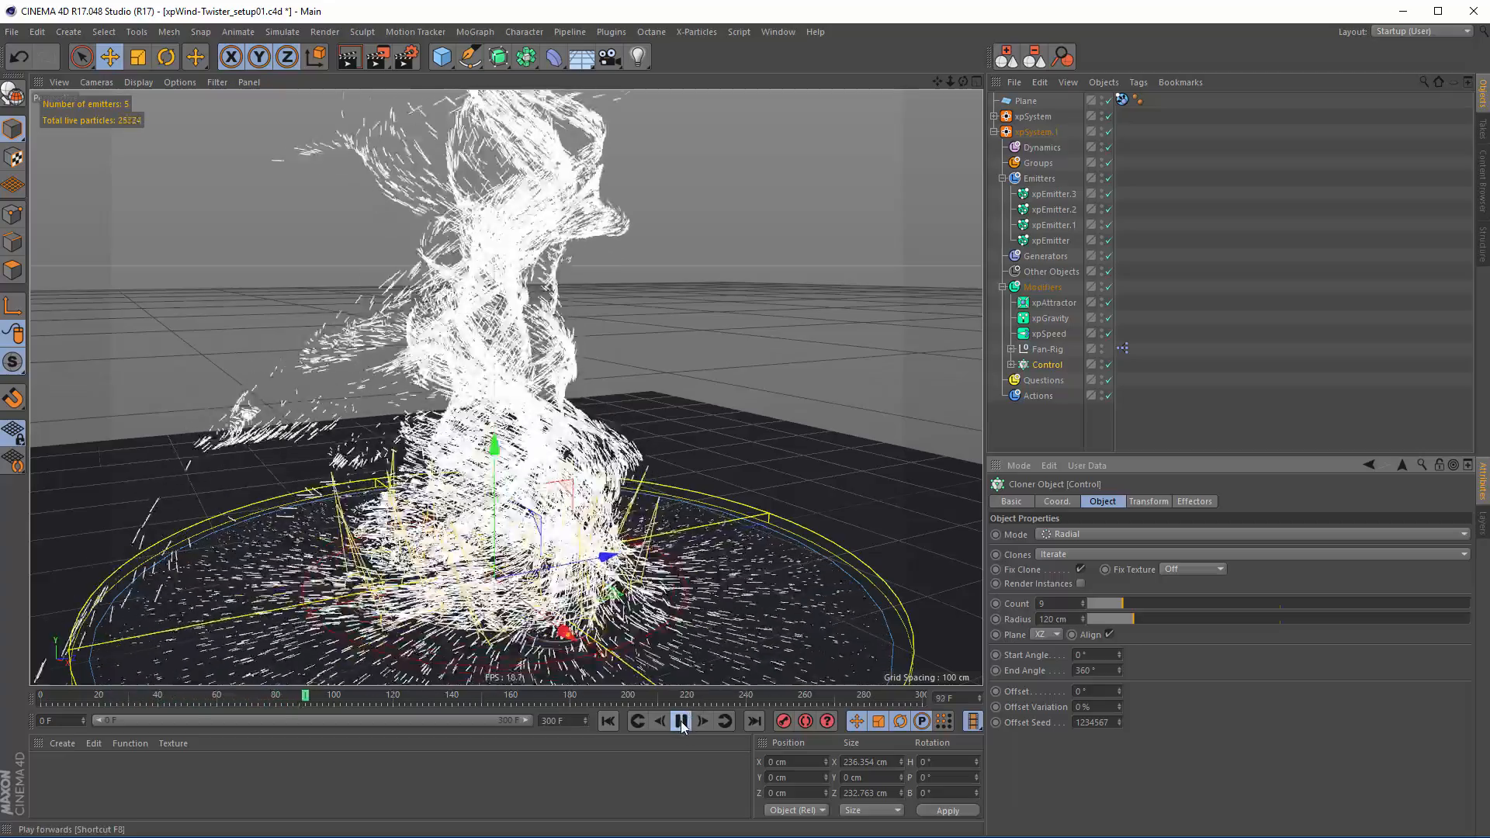
{"action": "left_click", "coordinate": [681, 721]}
{"action": "scroll", "coordinate": [526, 500], "scroll_direction": "down", "scroll_amount": 5}
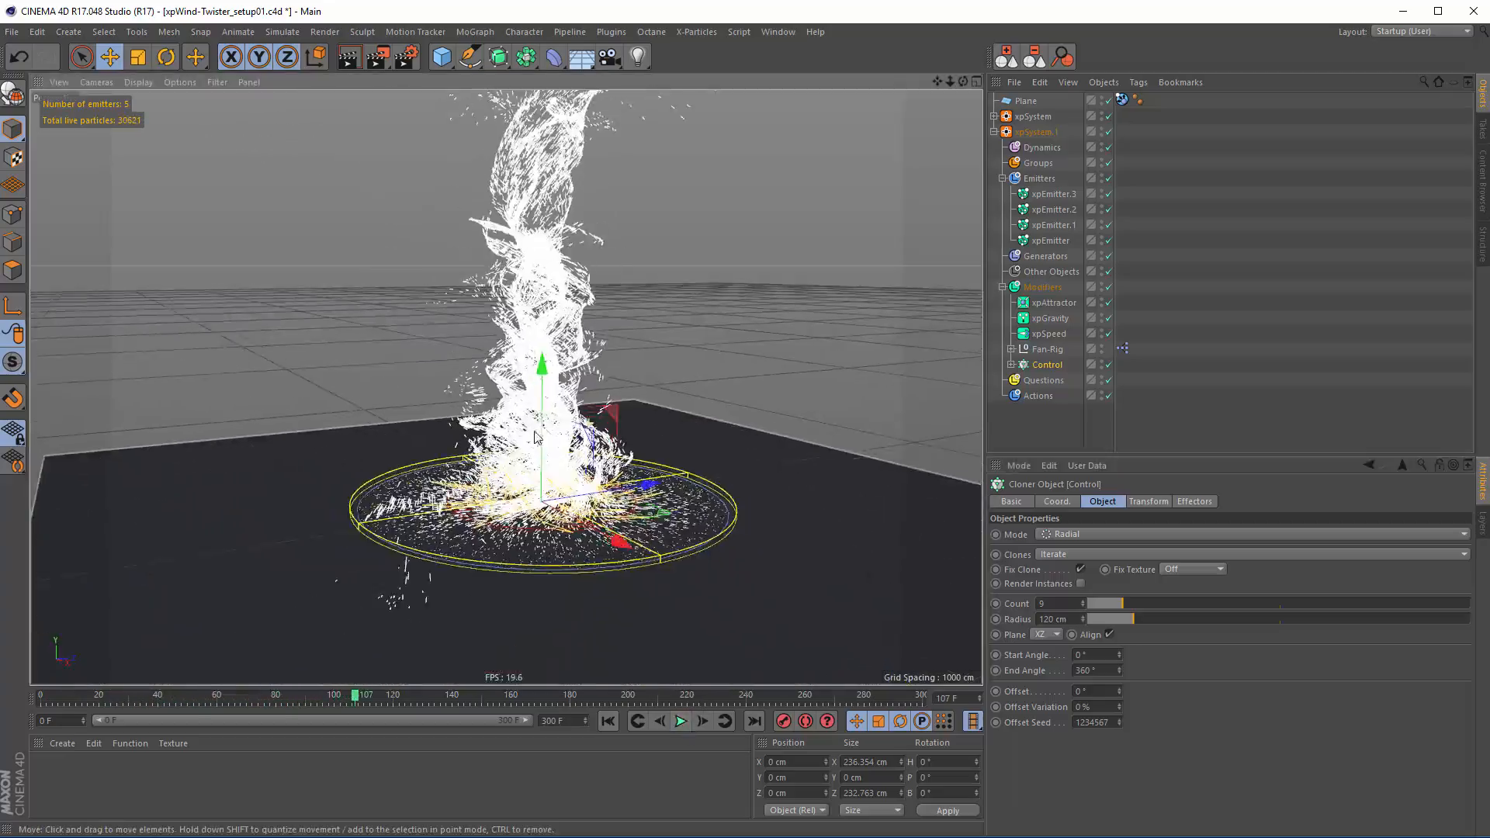
{"action": "left_click_drag", "start_coordinate": [526, 501], "coordinate": [581, 472], "text": "alt"}
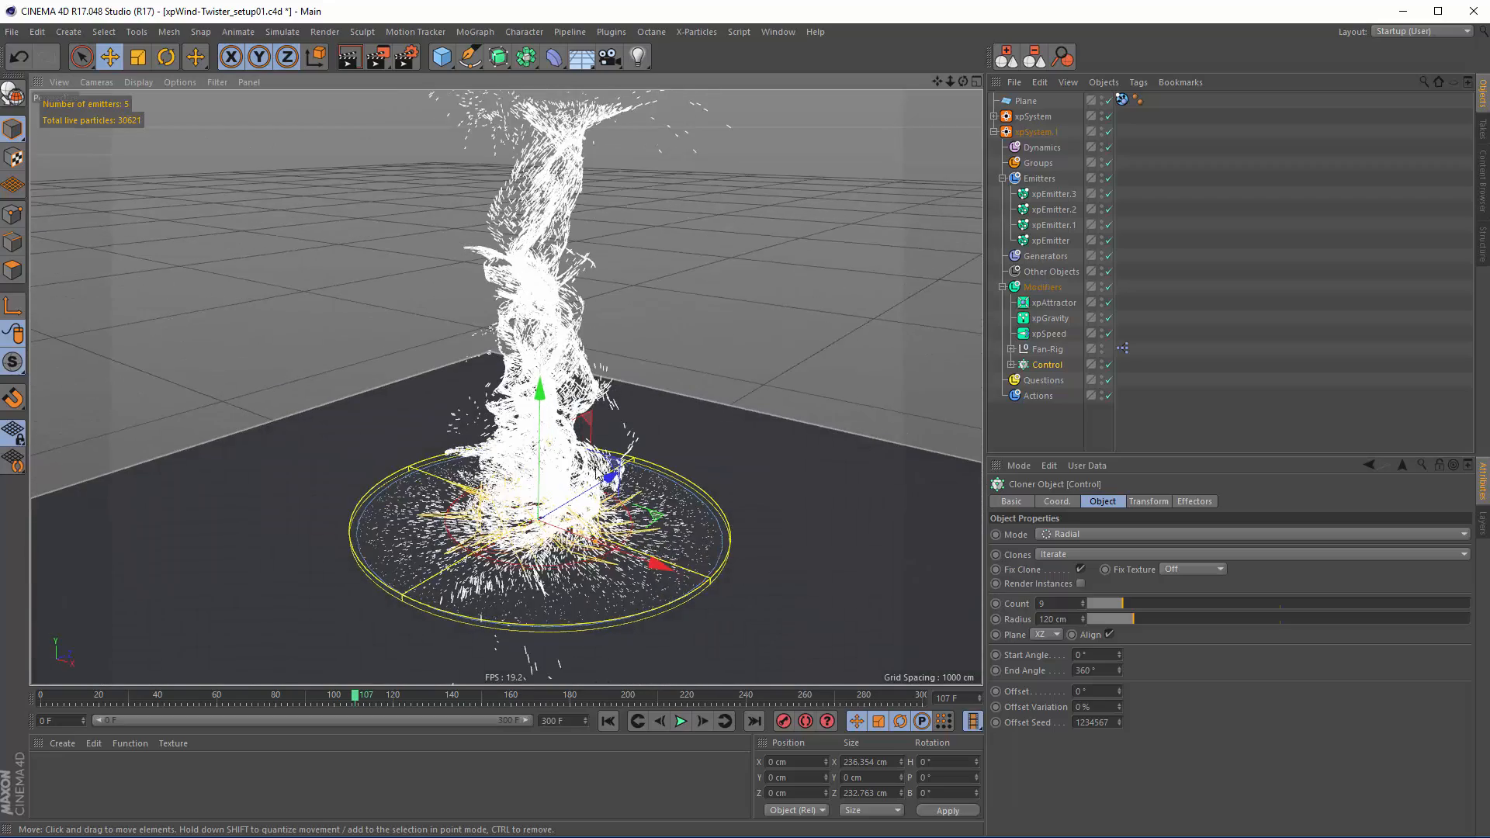
{"action": "scroll", "coordinate": [582, 471], "scroll_direction": "up", "scroll_amount": 2}
Collapse the duplicated system in the object list and add an xpSkinner object to the scene
{"action": "left_click", "coordinate": [1042, 402]}
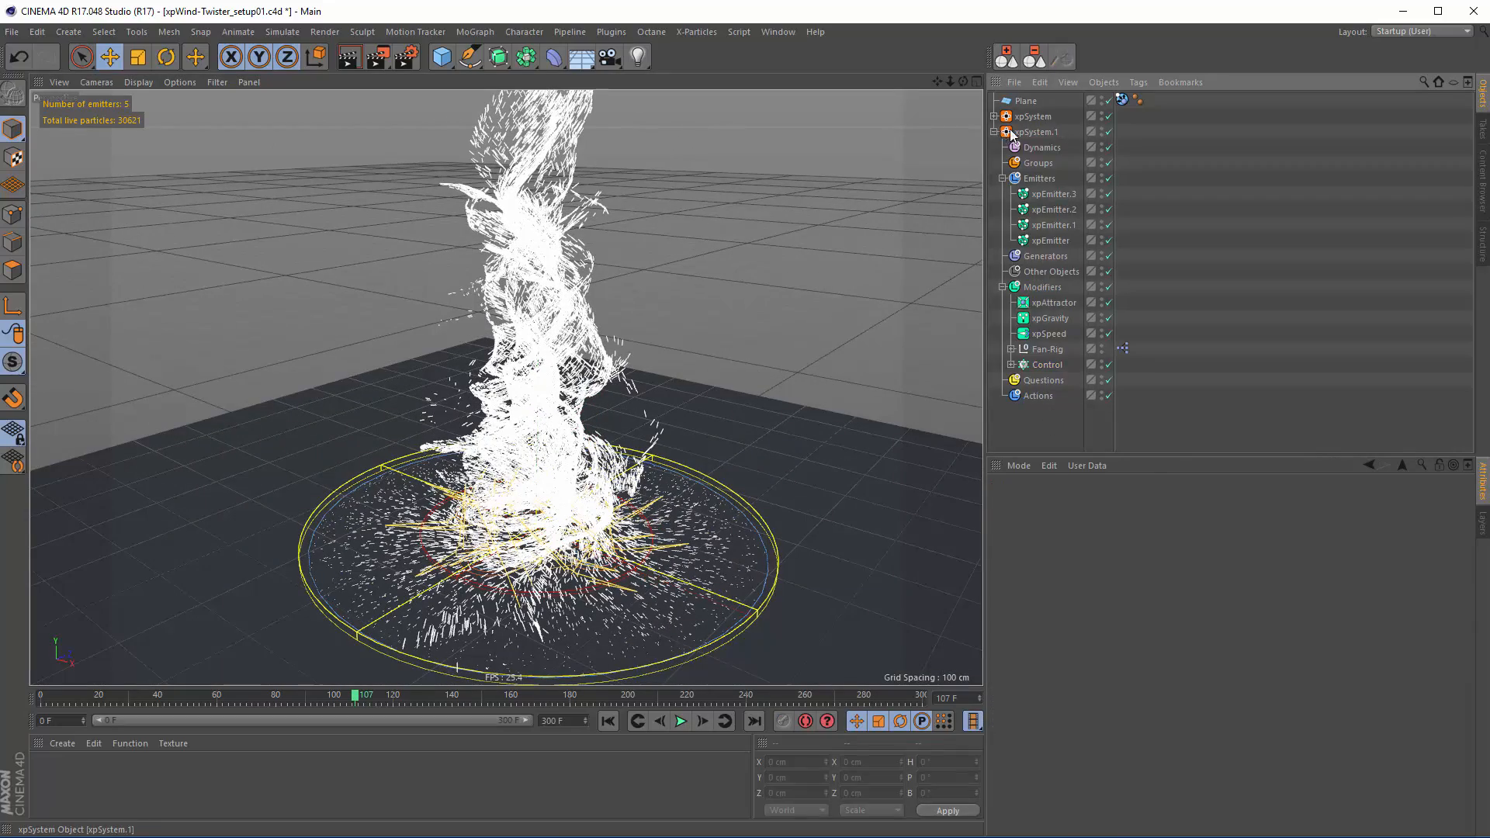
{"action": "left_click", "coordinate": [1011, 133]}
{"action": "left_click", "coordinate": [995, 132]}
{"action": "left_click", "coordinate": [1023, 204]}
{"action": "left_click", "coordinate": [697, 34]}
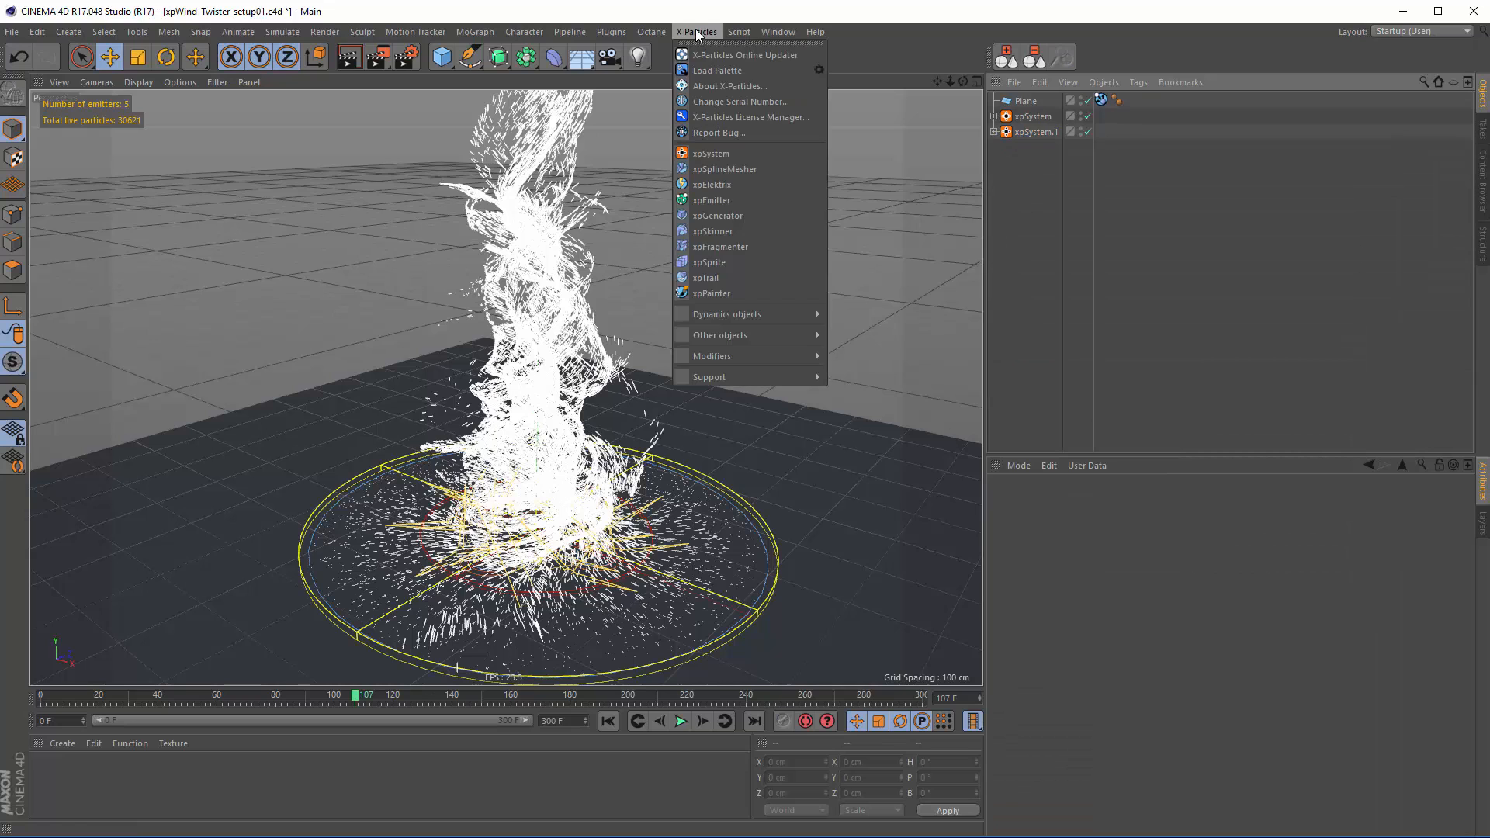
{"action": "left_click", "coordinate": [710, 231]}
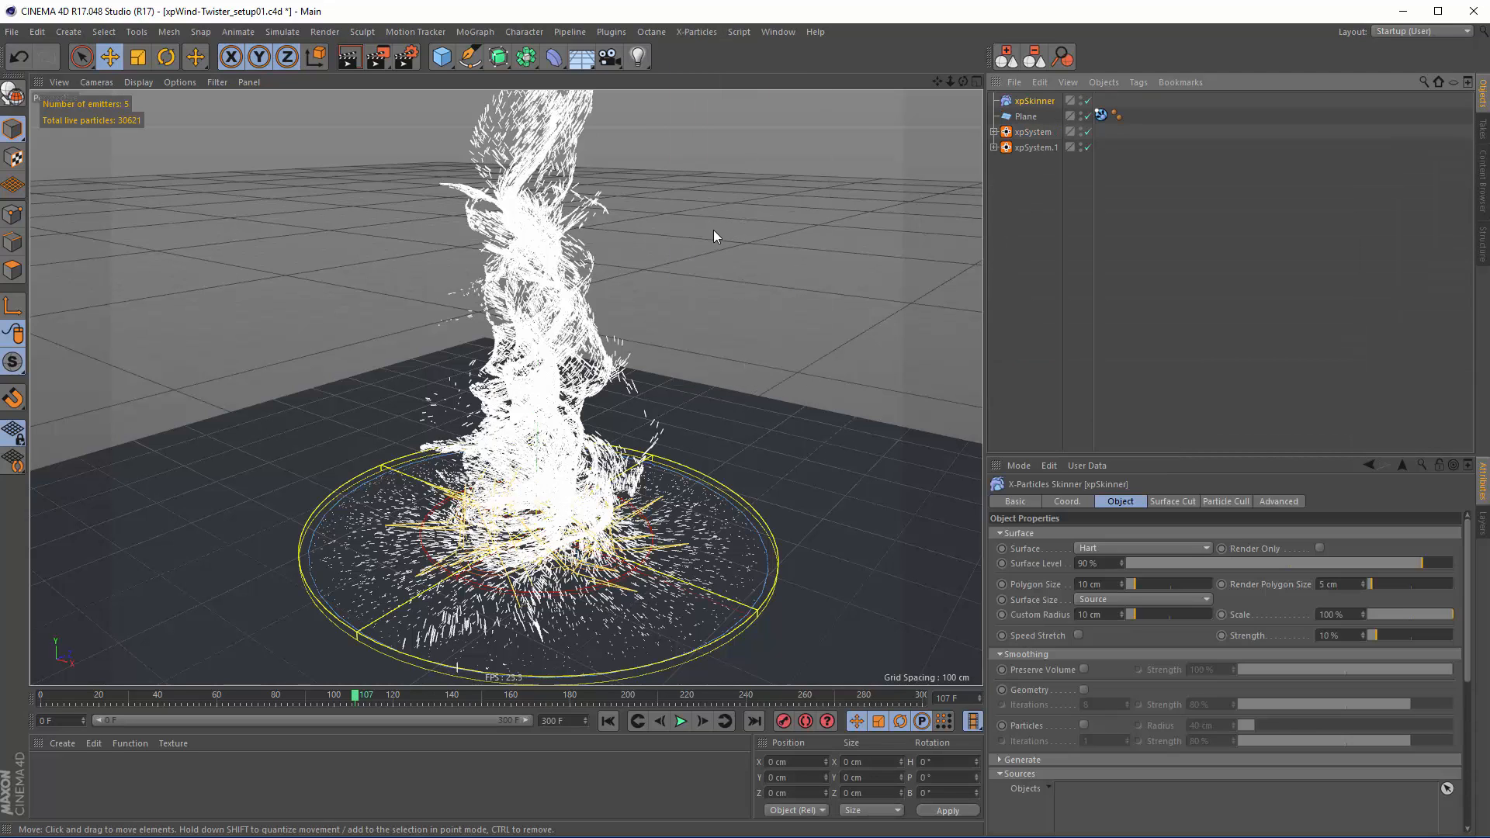
Add the original xpSystem's emitter to the skinner's source objects
{"action": "left_click", "coordinate": [1040, 166]}
{"action": "left_click", "coordinate": [994, 132]}
{"action": "left_click", "coordinate": [1035, 99]}
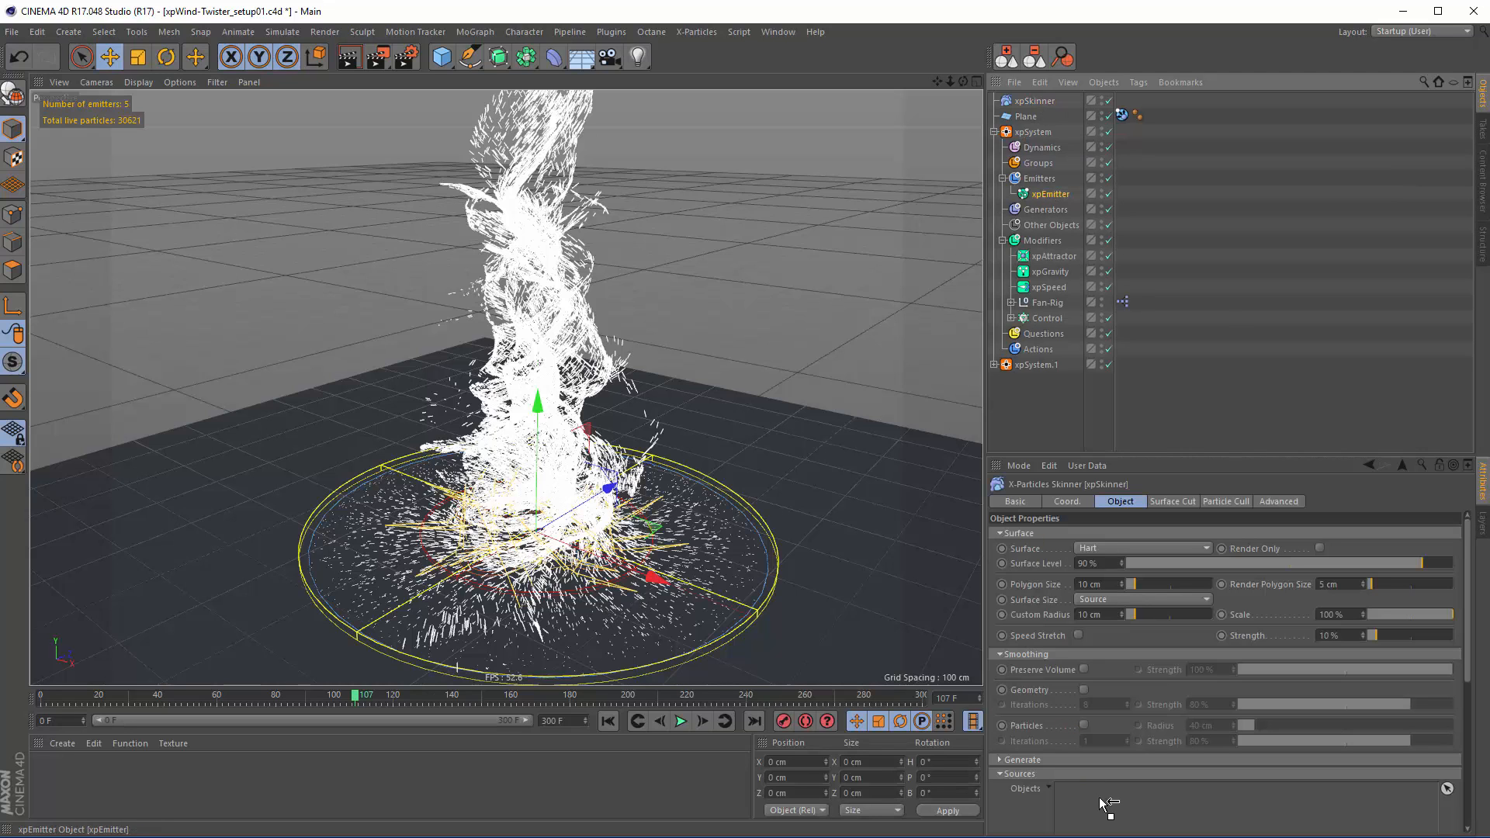
{"action": "left_click_drag", "start_coordinate": [1109, 805], "coordinate": [1110, 800]}
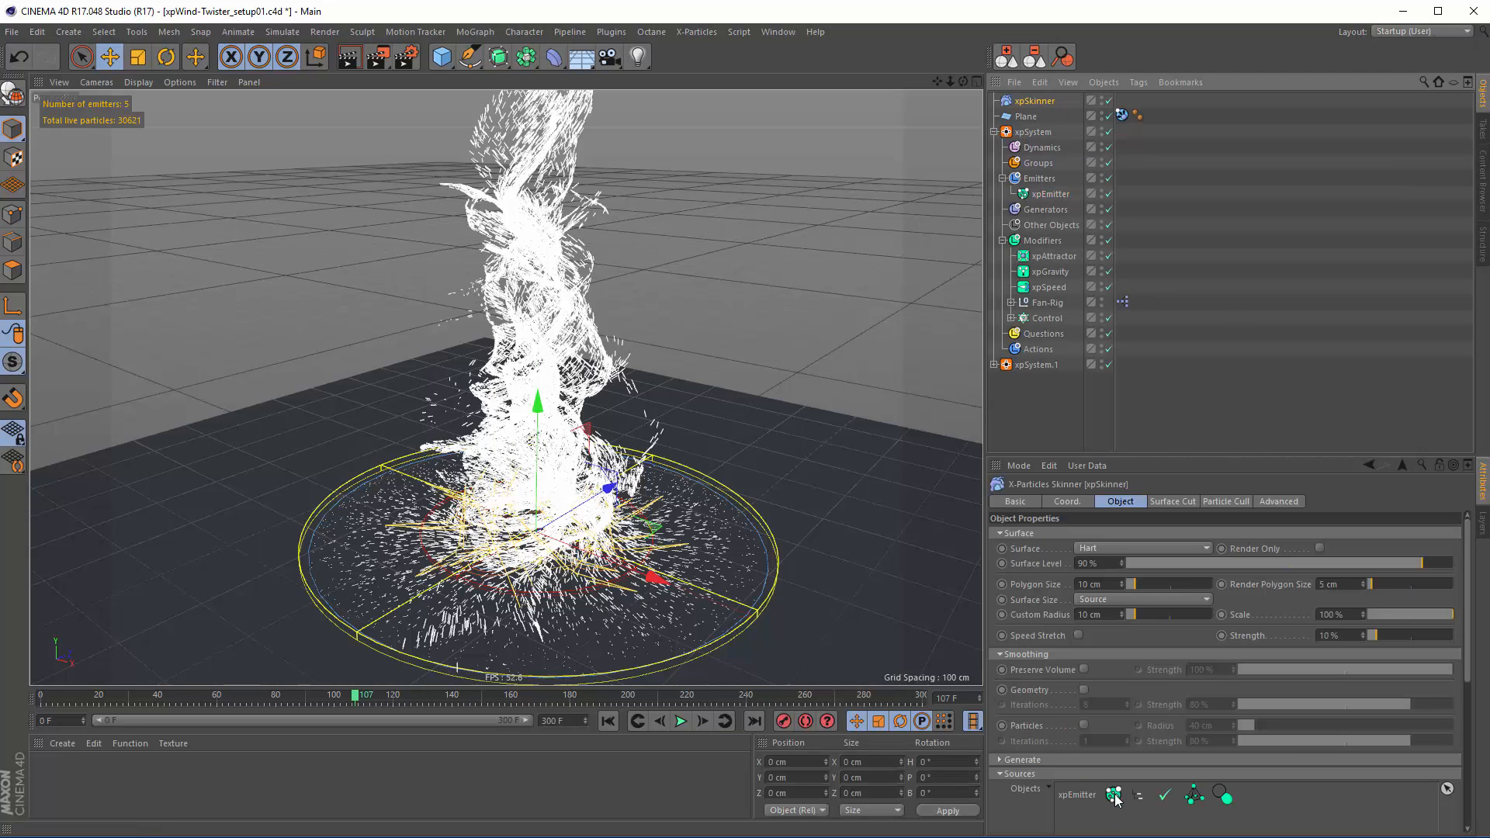
Rewind the timeline and add all four emitters of xpSystem.1 to the skinner's source objects
{"action": "left_click", "coordinate": [1441, 466]}
{"action": "left_click", "coordinate": [609, 722]}
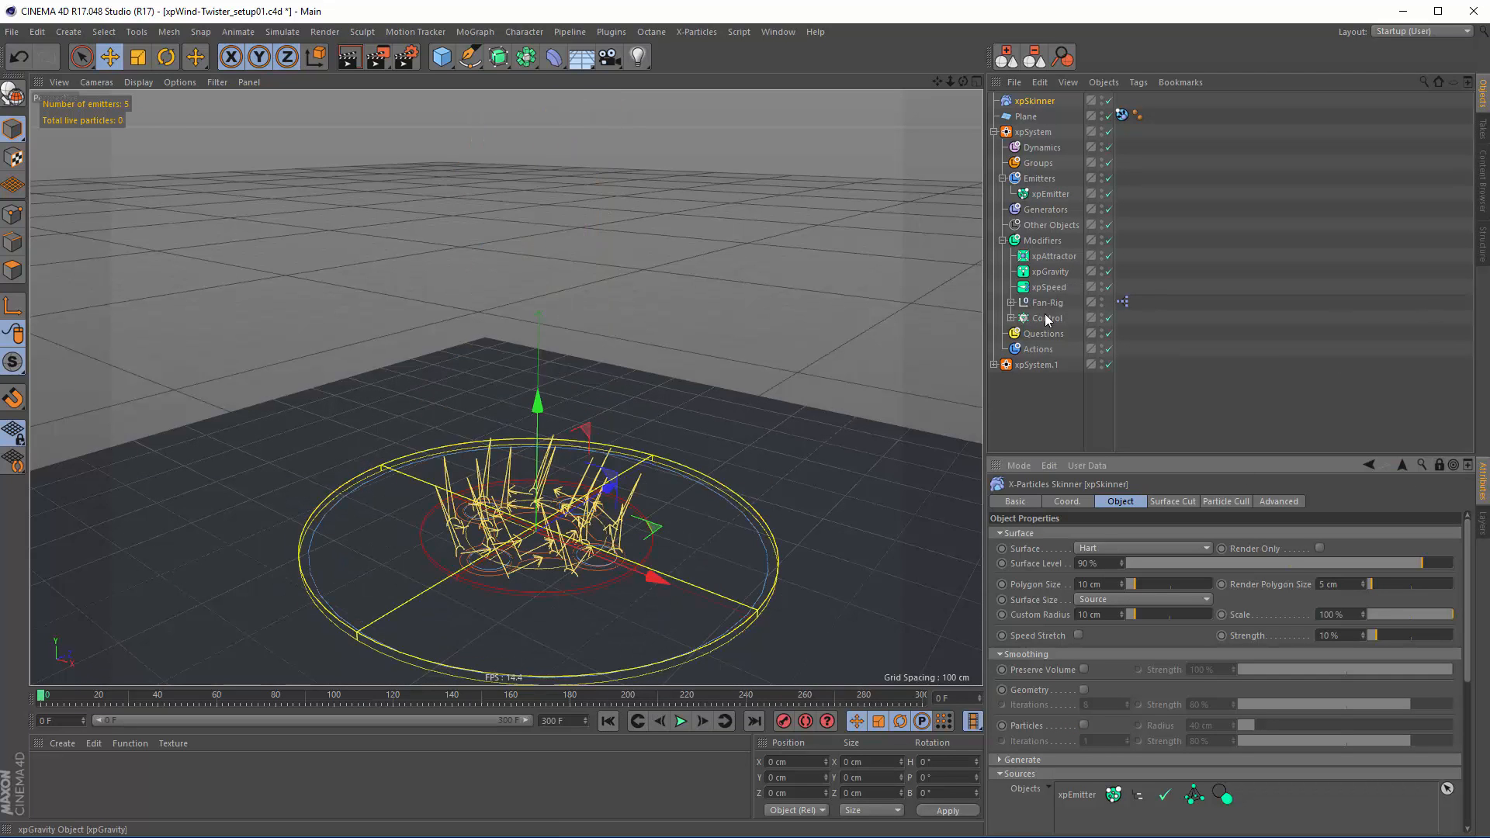
{"action": "left_click", "coordinate": [994, 364]}
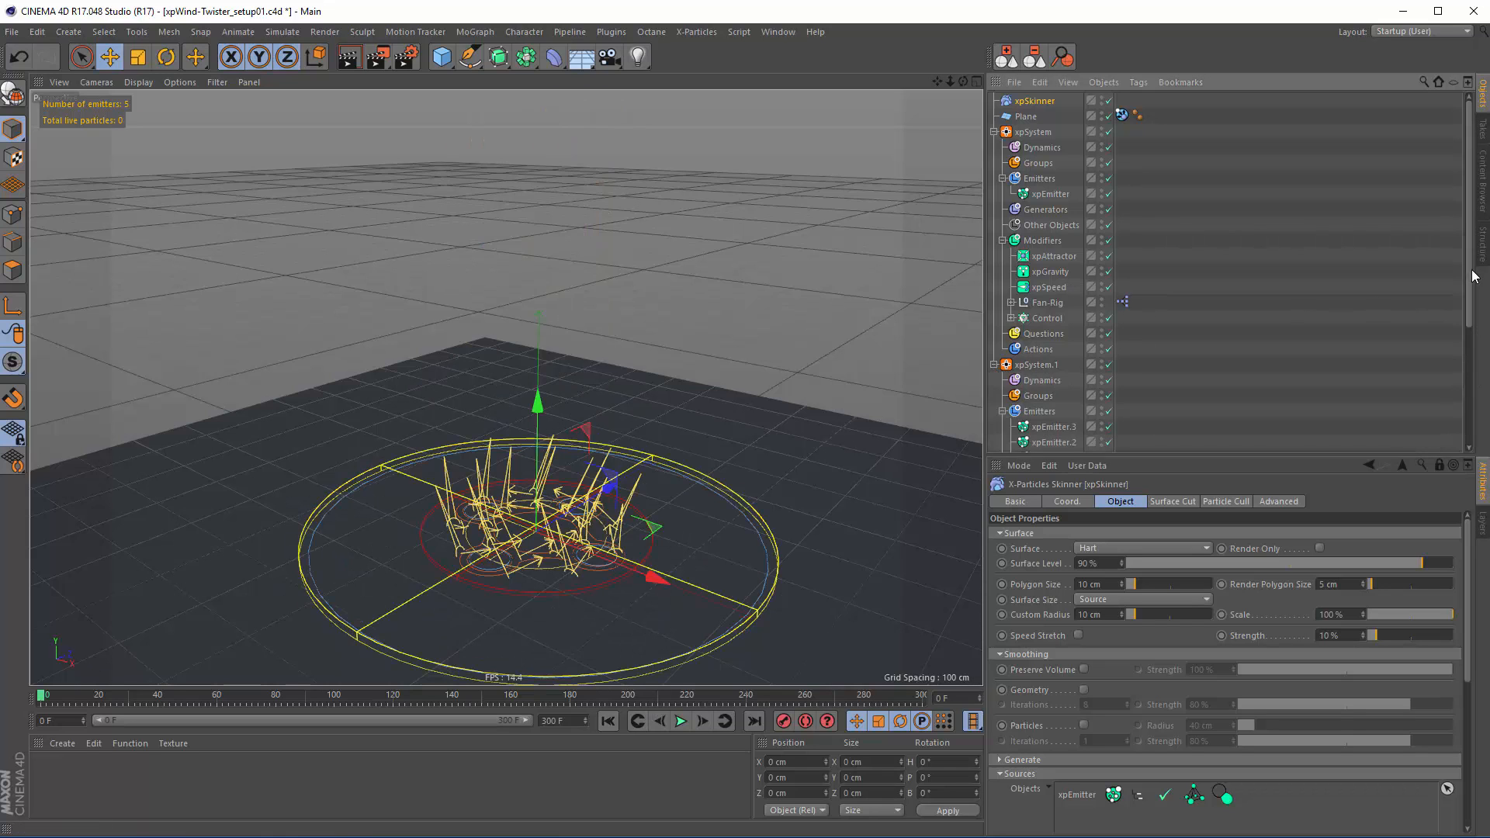
{"action": "scroll", "coordinate": [1093, 314], "scroll_direction": "down", "scroll_amount": 5}
{"action": "left_click", "coordinate": [1051, 296], "text": "shift"}
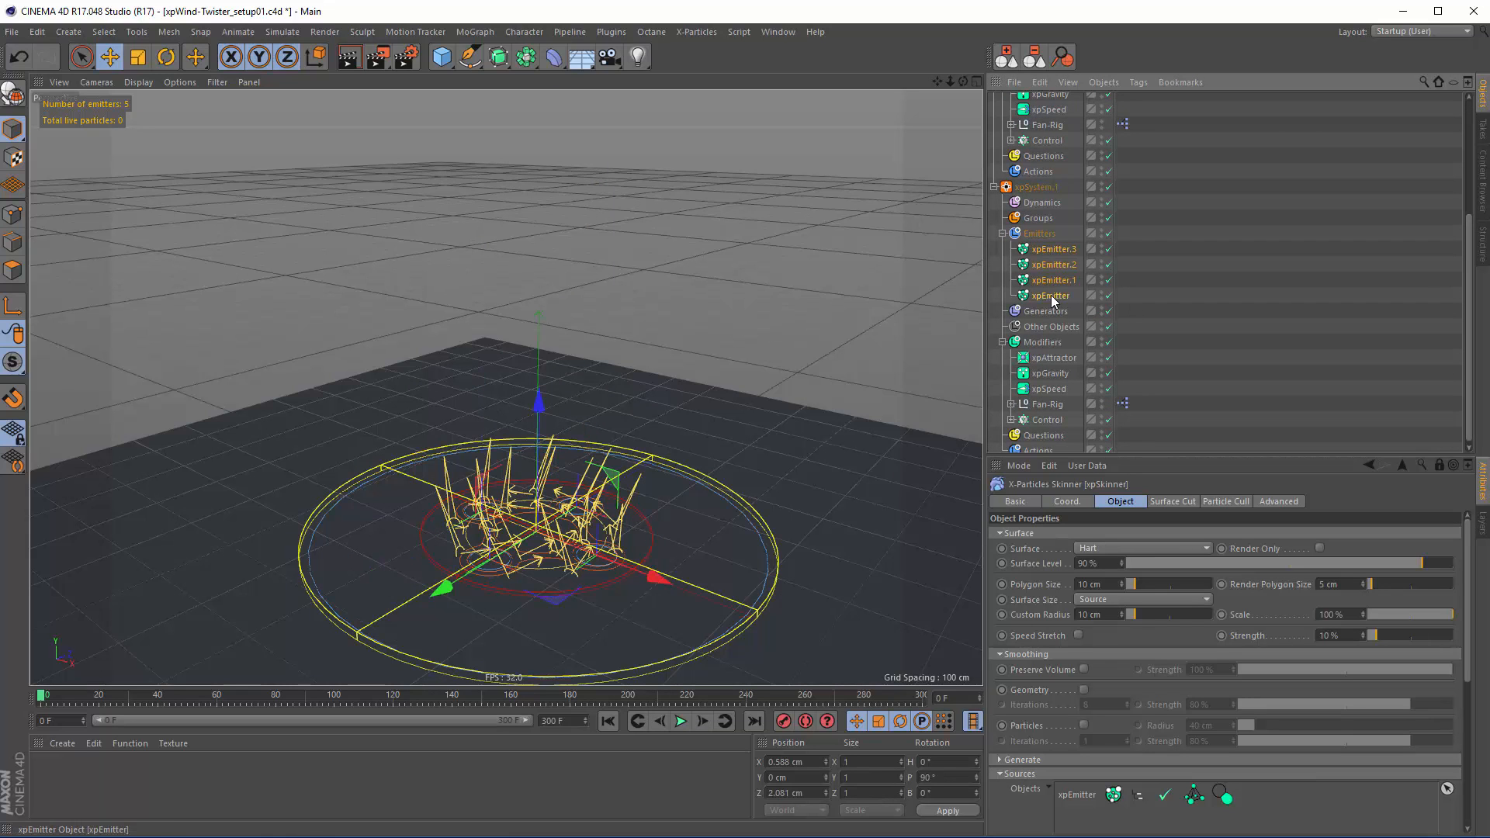
{"action": "left_click", "coordinate": [1440, 465]}
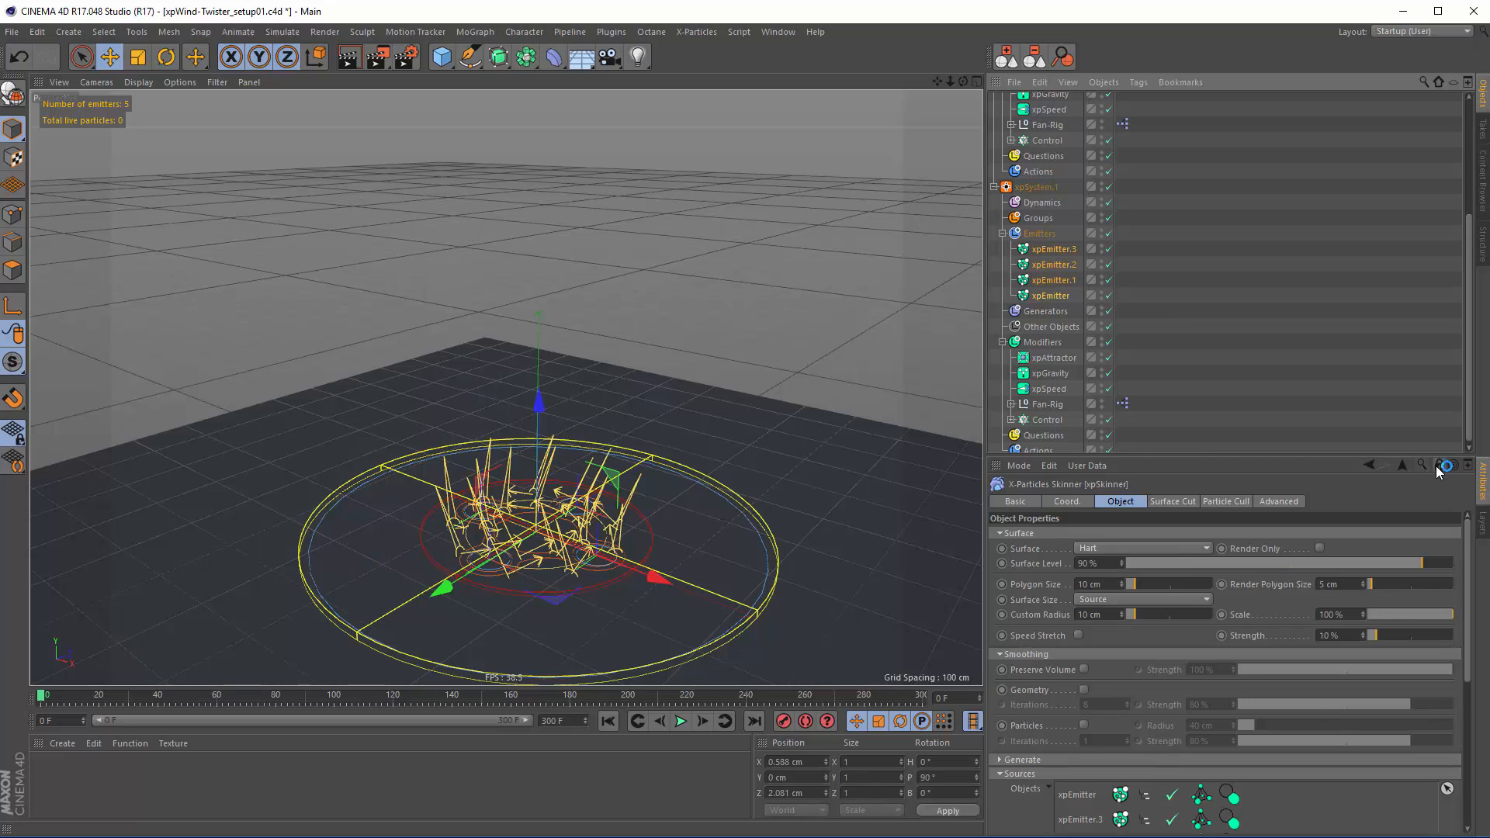
Play the skinned simulation to about frame 34, pause it and look at the mesh up close
{"action": "left_click", "coordinate": [680, 721]}
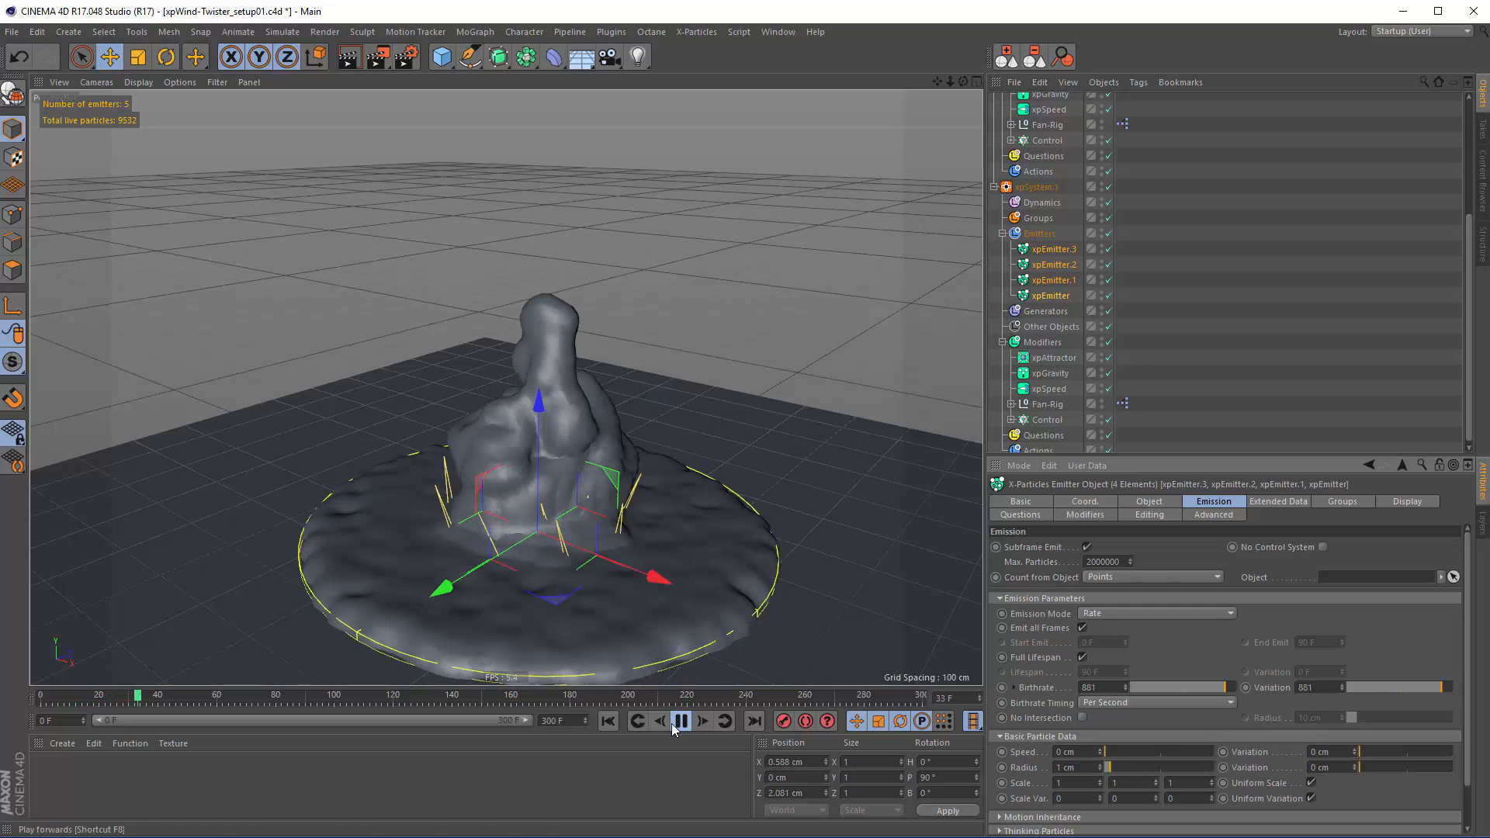
{"action": "left_click", "coordinate": [681, 721]}
{"action": "right_click_drag", "start_coordinate": [550, 508], "coordinate": [584, 501], "text": "alt"}
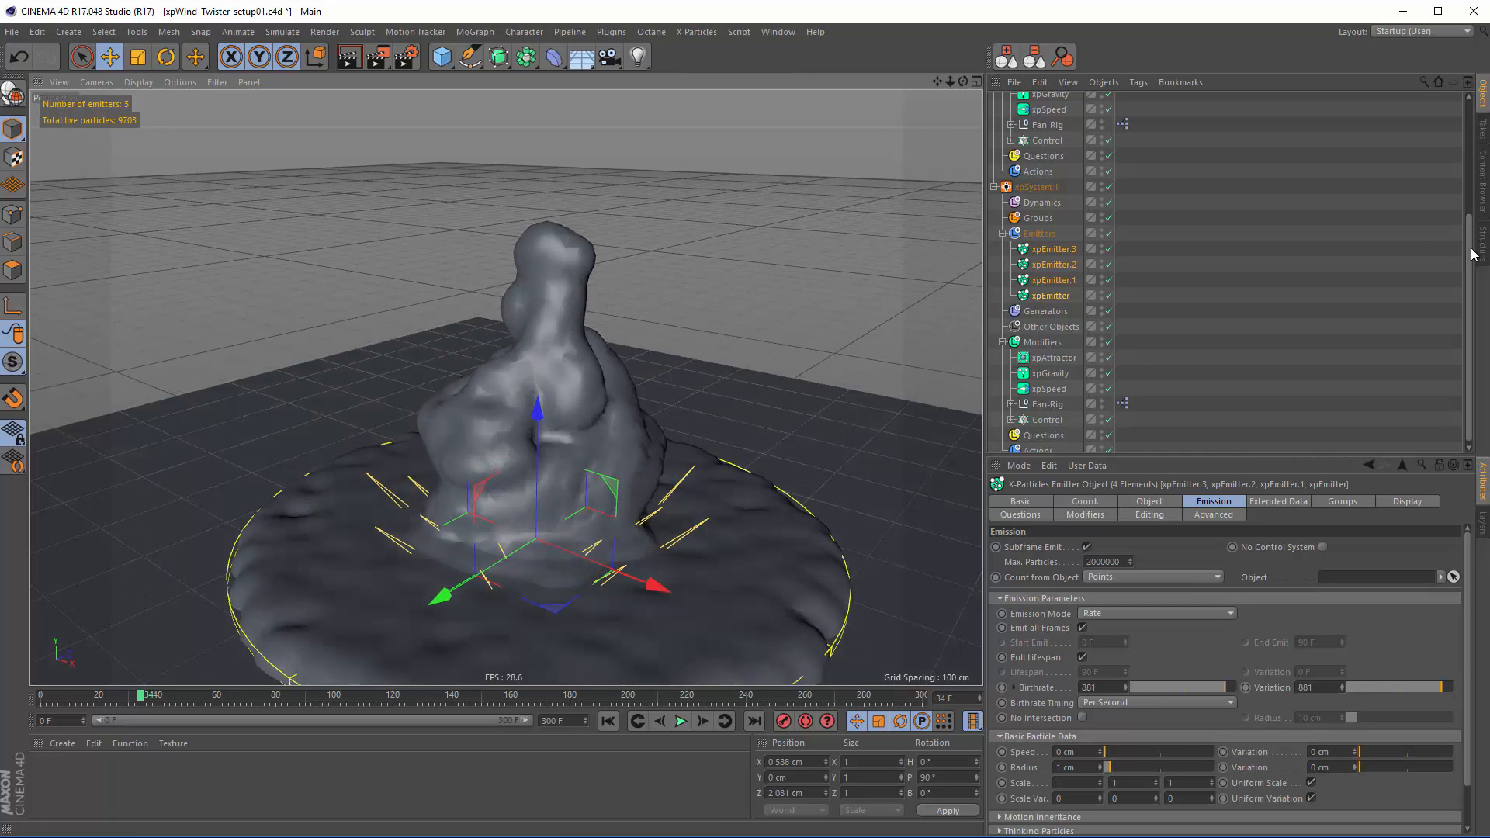
Deselect the emitters and collapse both particle systems in the object list
{"action": "left_click_drag", "start_coordinate": [1471, 254], "coordinate": [1476, 110]}
{"action": "left_click", "coordinate": [1389, 152]}
{"action": "left_click", "coordinate": [994, 132]}
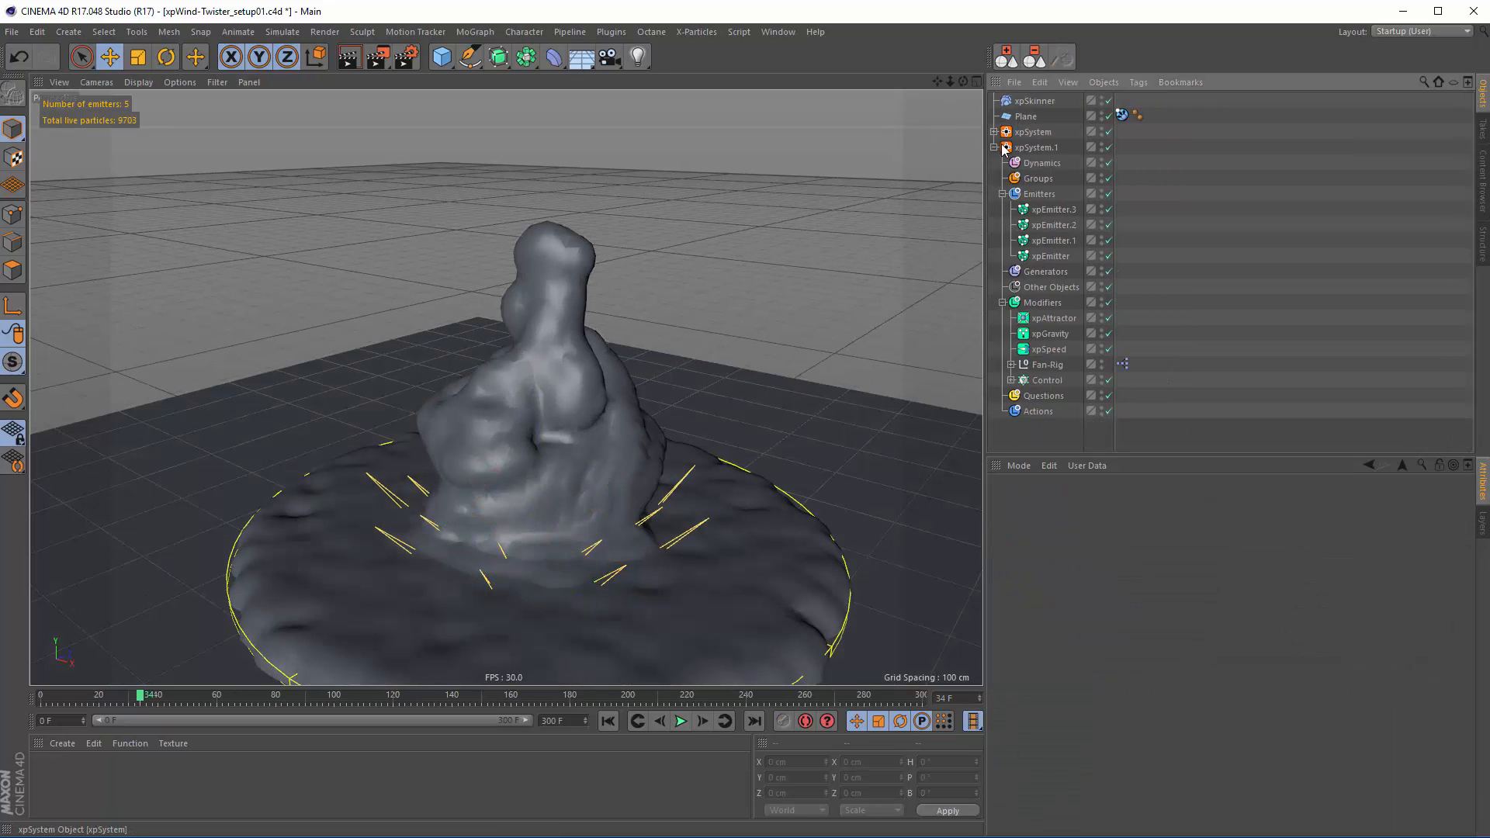
{"action": "left_click", "coordinate": [994, 148]}
Change the skinner's surface type to Fluid and set its surface level to 100%
{"action": "left_click", "coordinate": [1033, 101]}
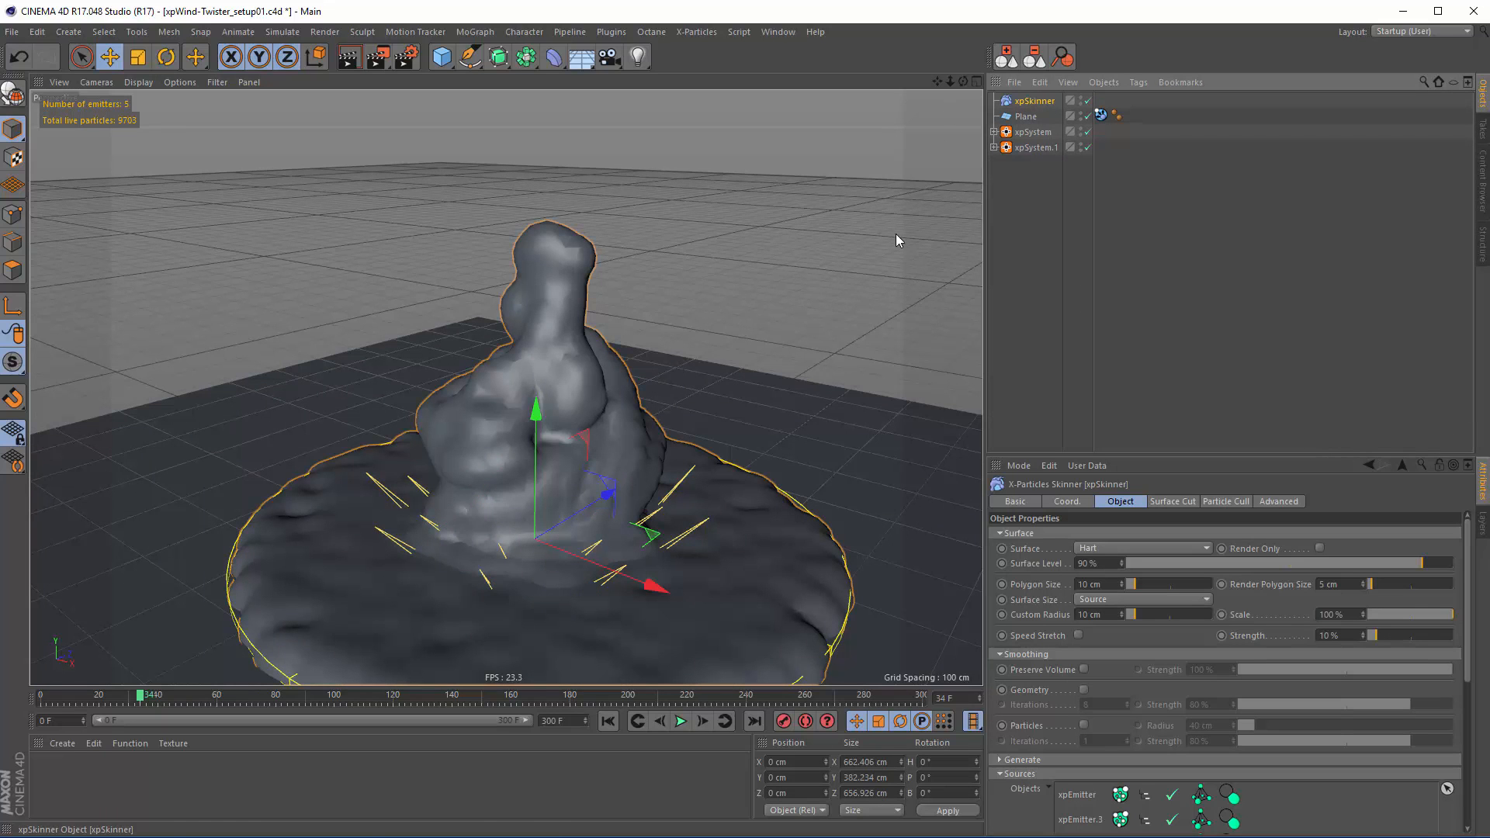
{"action": "left_click", "coordinate": [1102, 553]}
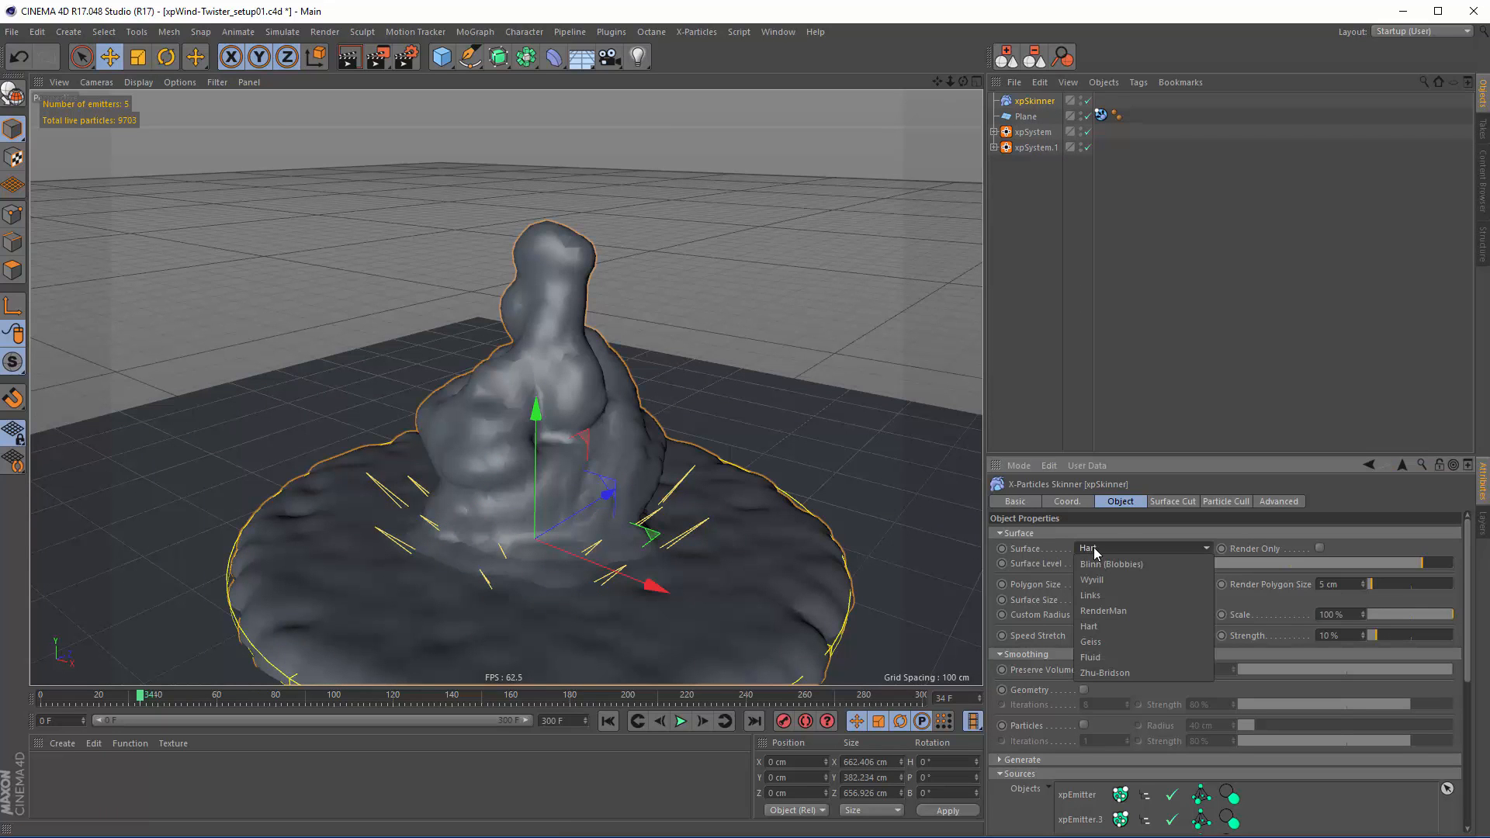
{"action": "left_click", "coordinate": [1092, 658]}
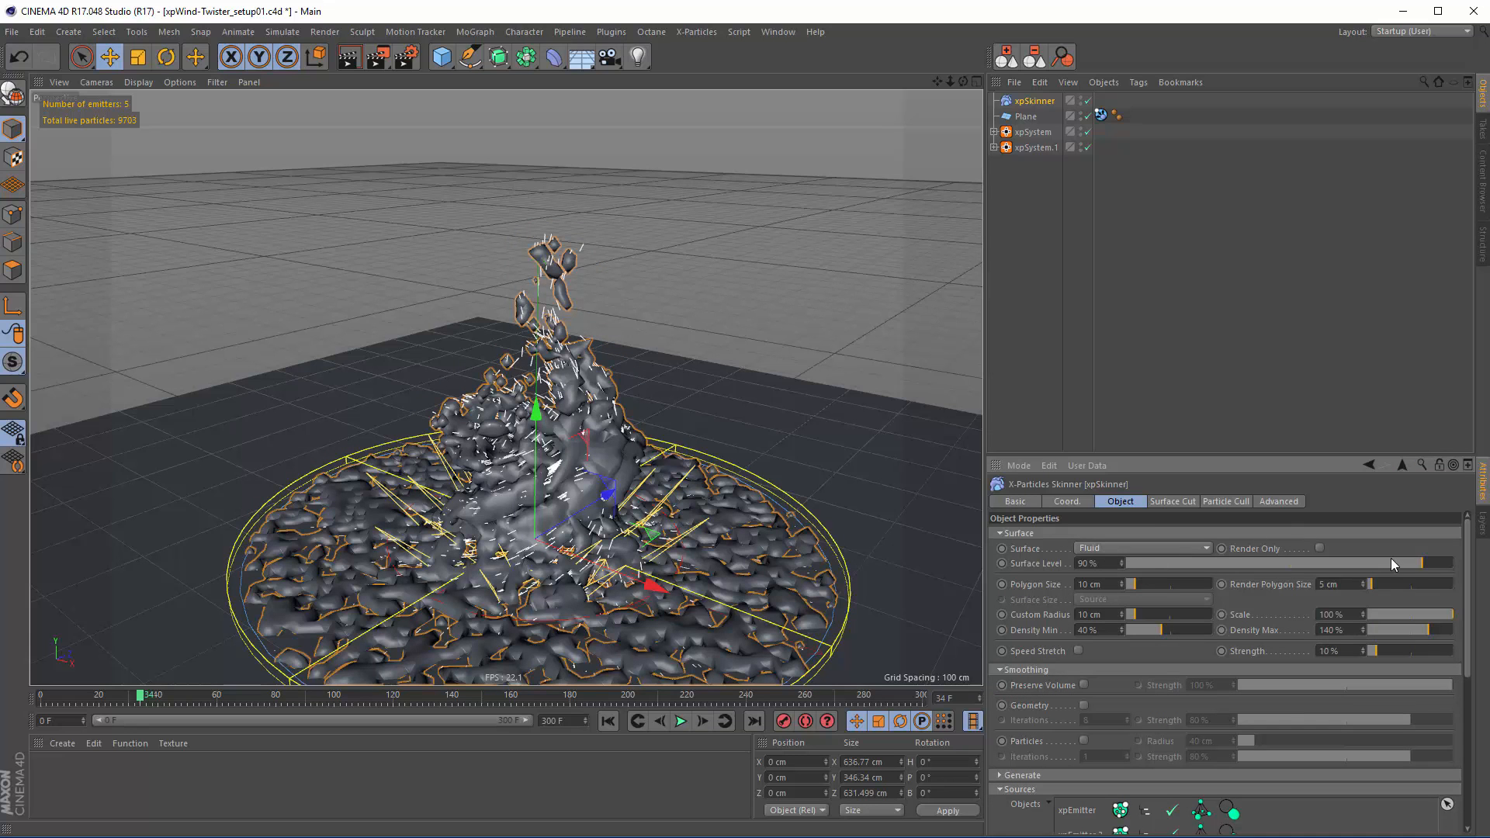
{"action": "left_click_drag", "start_coordinate": [1436, 569], "coordinate": [1463, 572]}
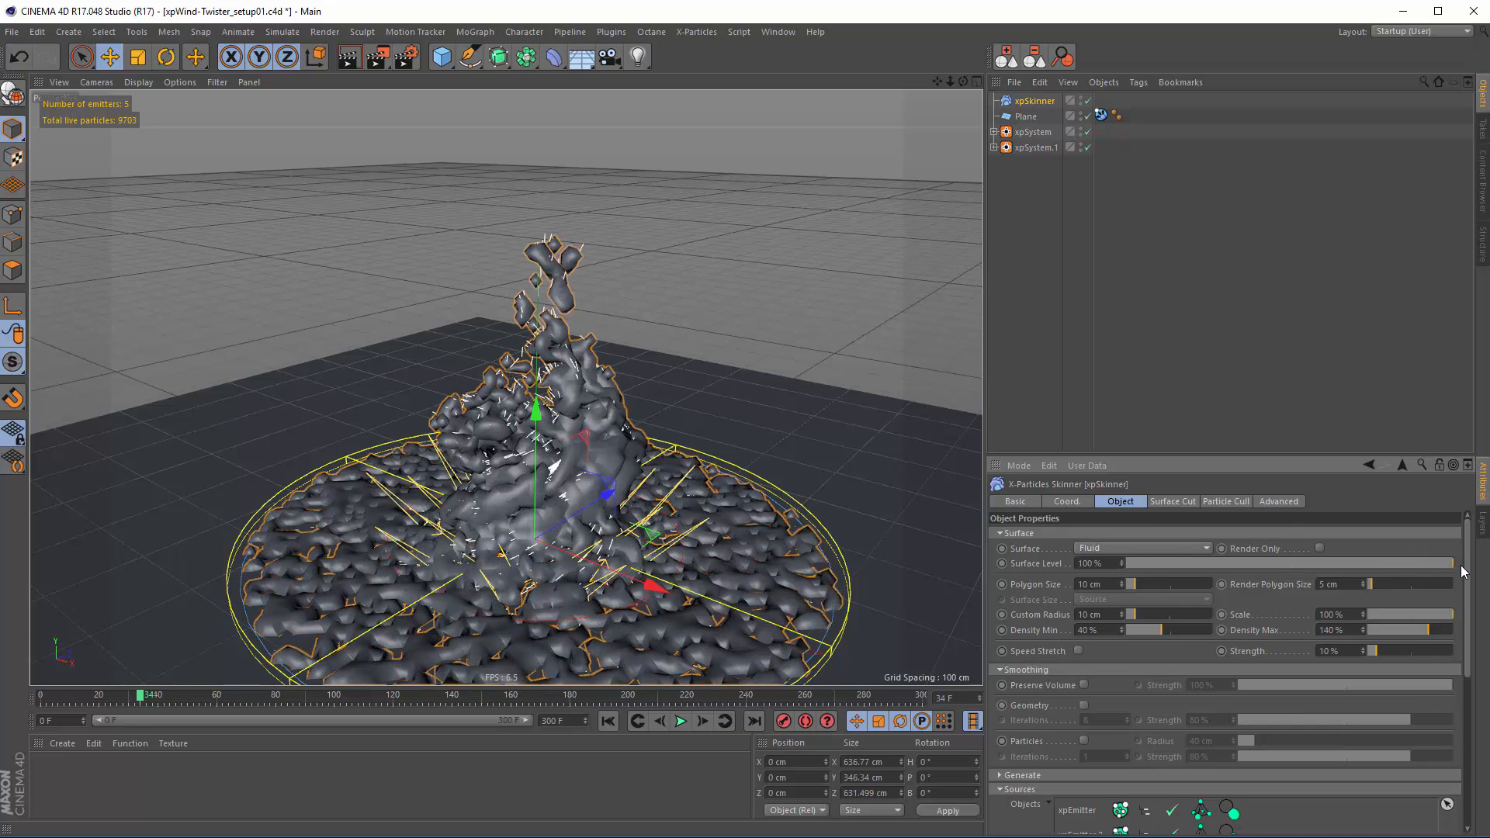
Set the skinner's polygon size and custom radius both to 5 cm
{"action": "scroll", "coordinate": [1469, 559], "scroll_direction": "down", "scroll_amount": 3}
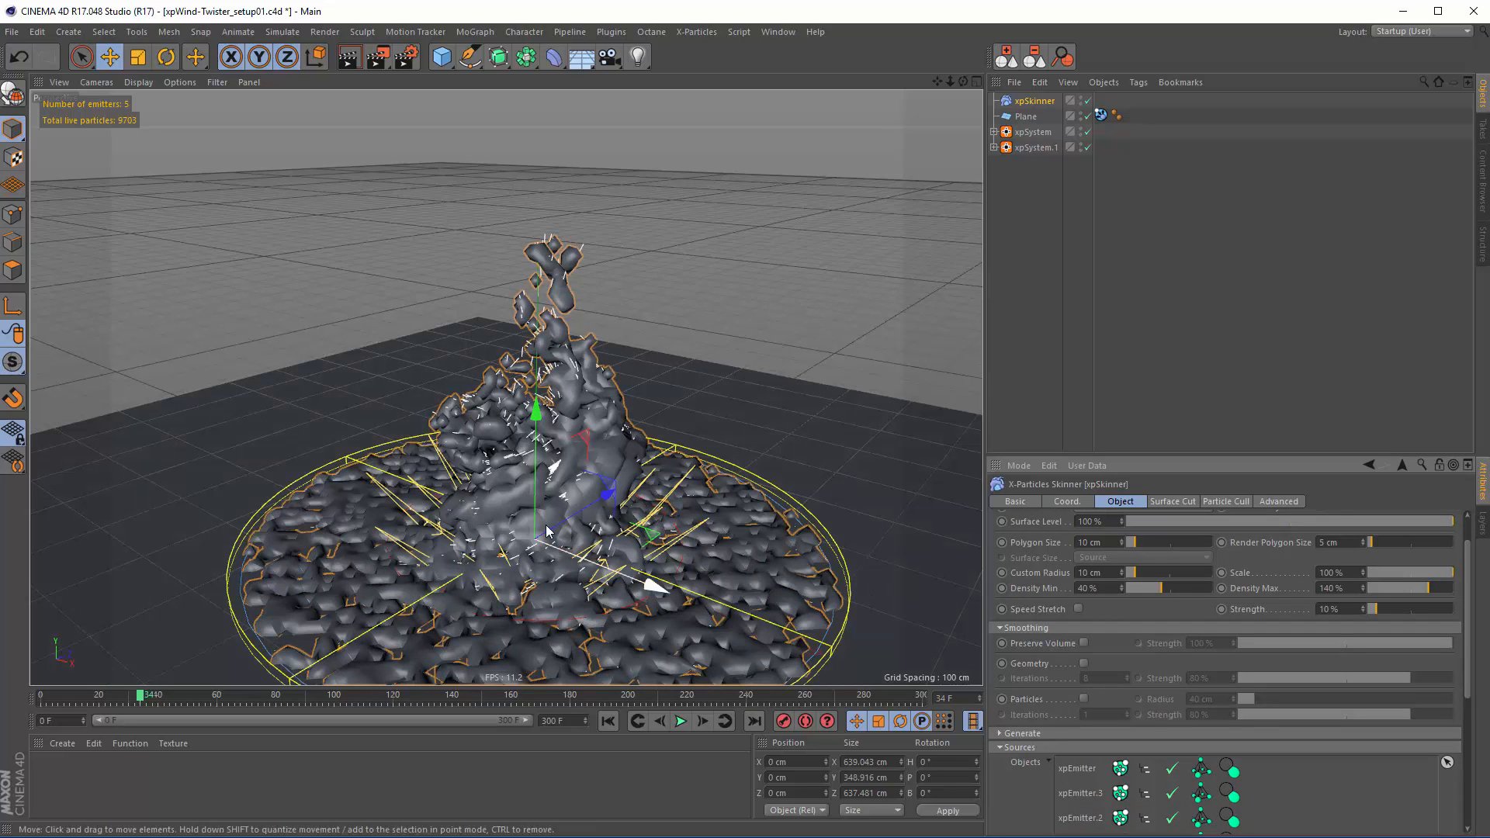
{"action": "scroll", "coordinate": [547, 545], "scroll_direction": "up", "scroll_amount": 2}
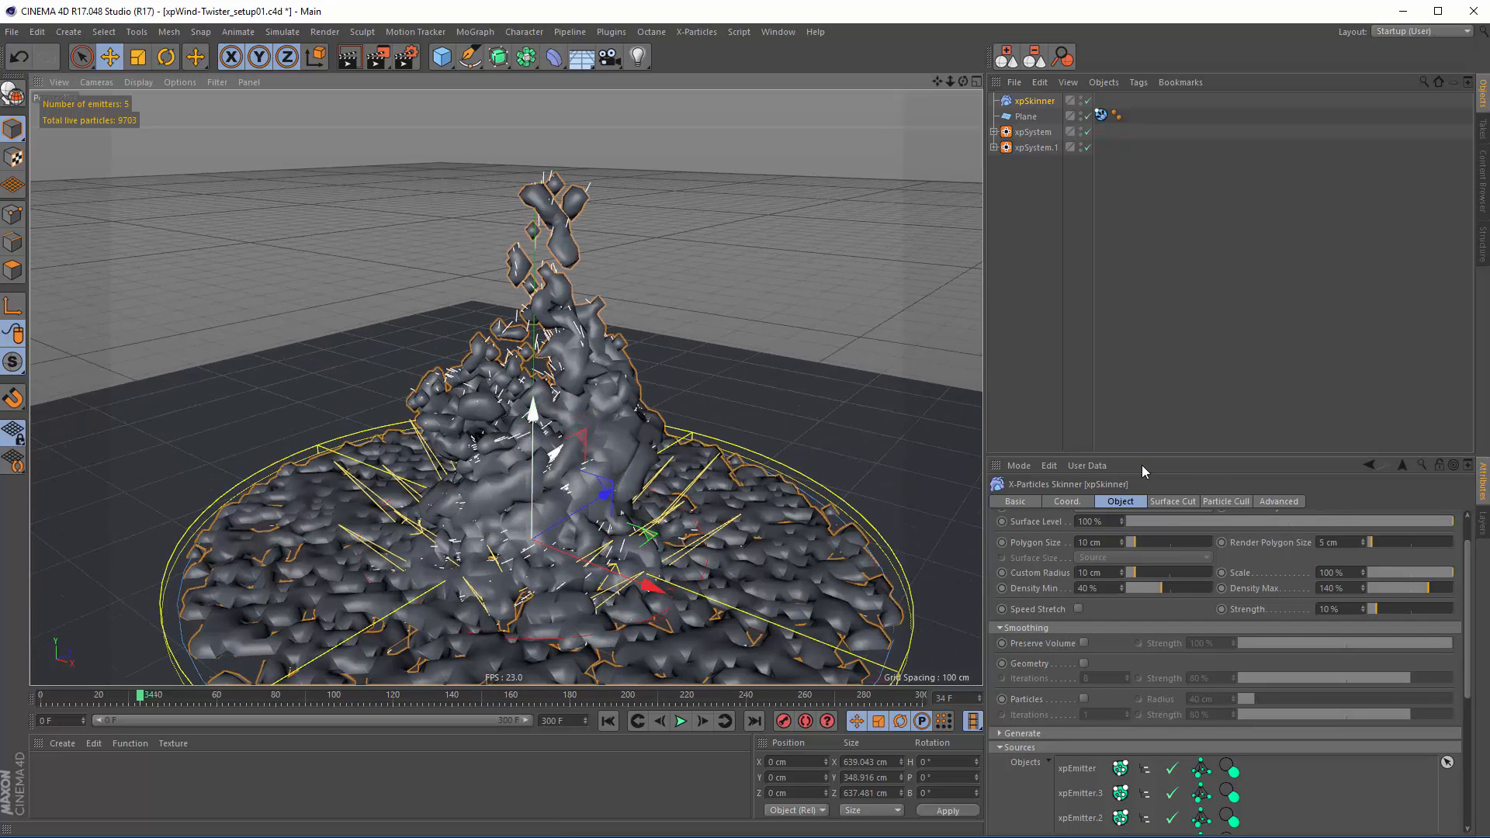
{"action": "double_click", "coordinate": [1089, 543]}
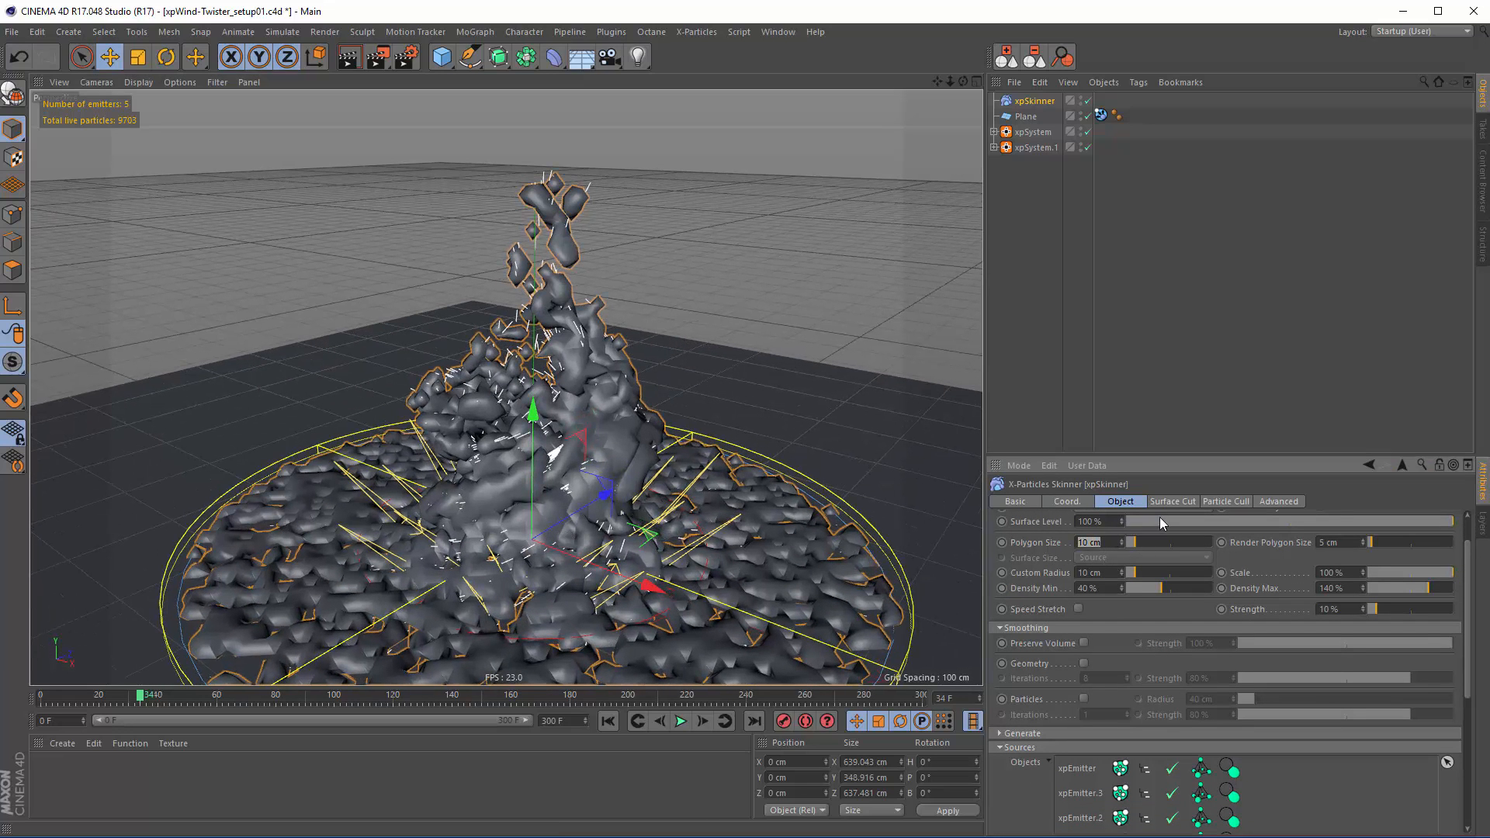
{"action": "type", "text": "5"}
{"action": "type", "text": "5"}
{"action": "key", "text": "Return"}
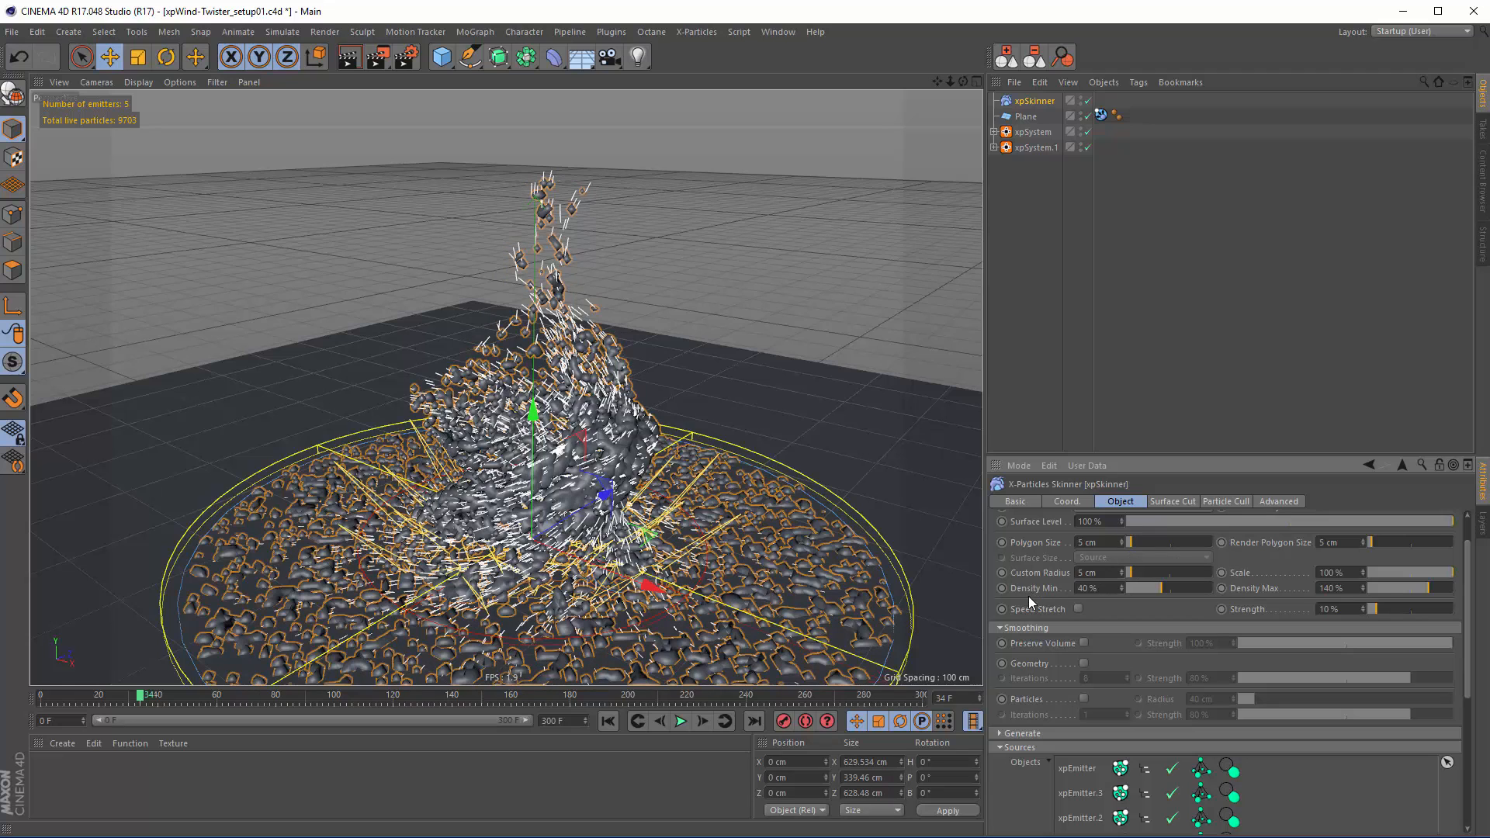
Hide both particle systems in the viewport and set the skinner's Density Min to 0% and Density Max to about 79.5%
{"action": "left_click", "coordinate": [1080, 129]}
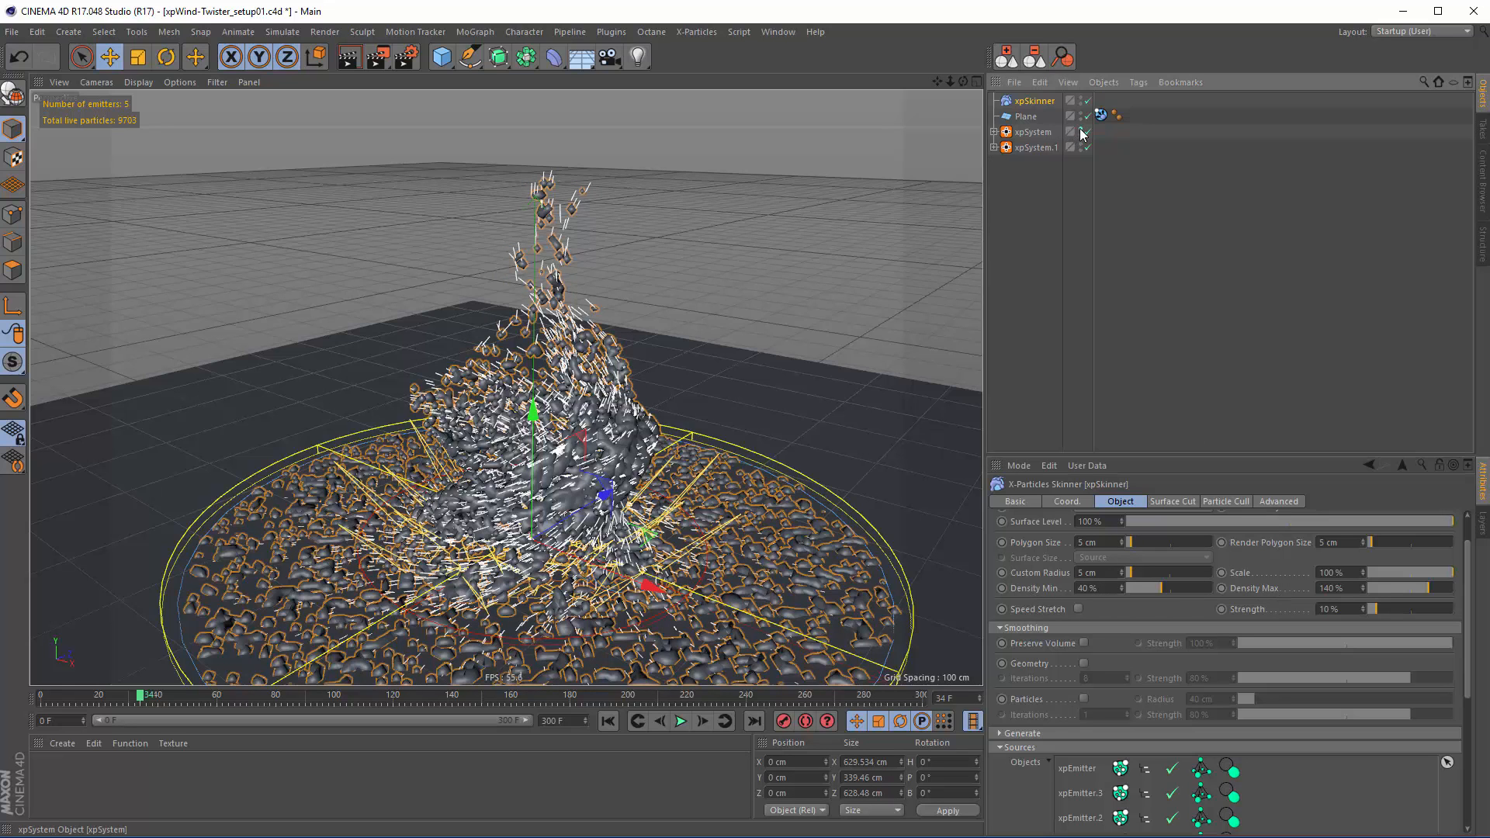
{"action": "left_click", "coordinate": [1154, 111]}
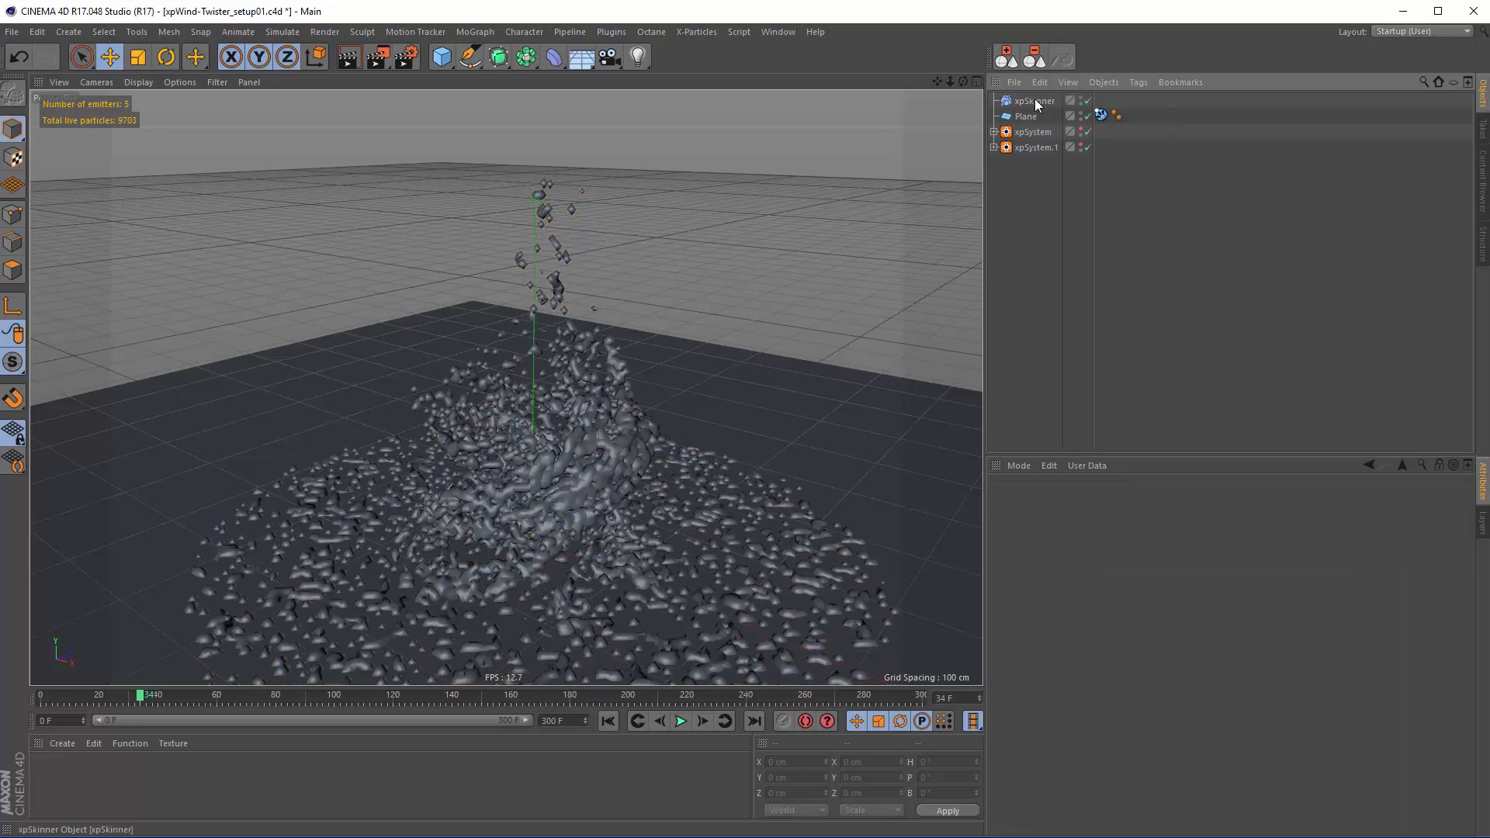
{"action": "left_click", "coordinate": [1036, 100]}
{"action": "left_click_drag", "start_coordinate": [1152, 627], "coordinate": [1095, 635]}
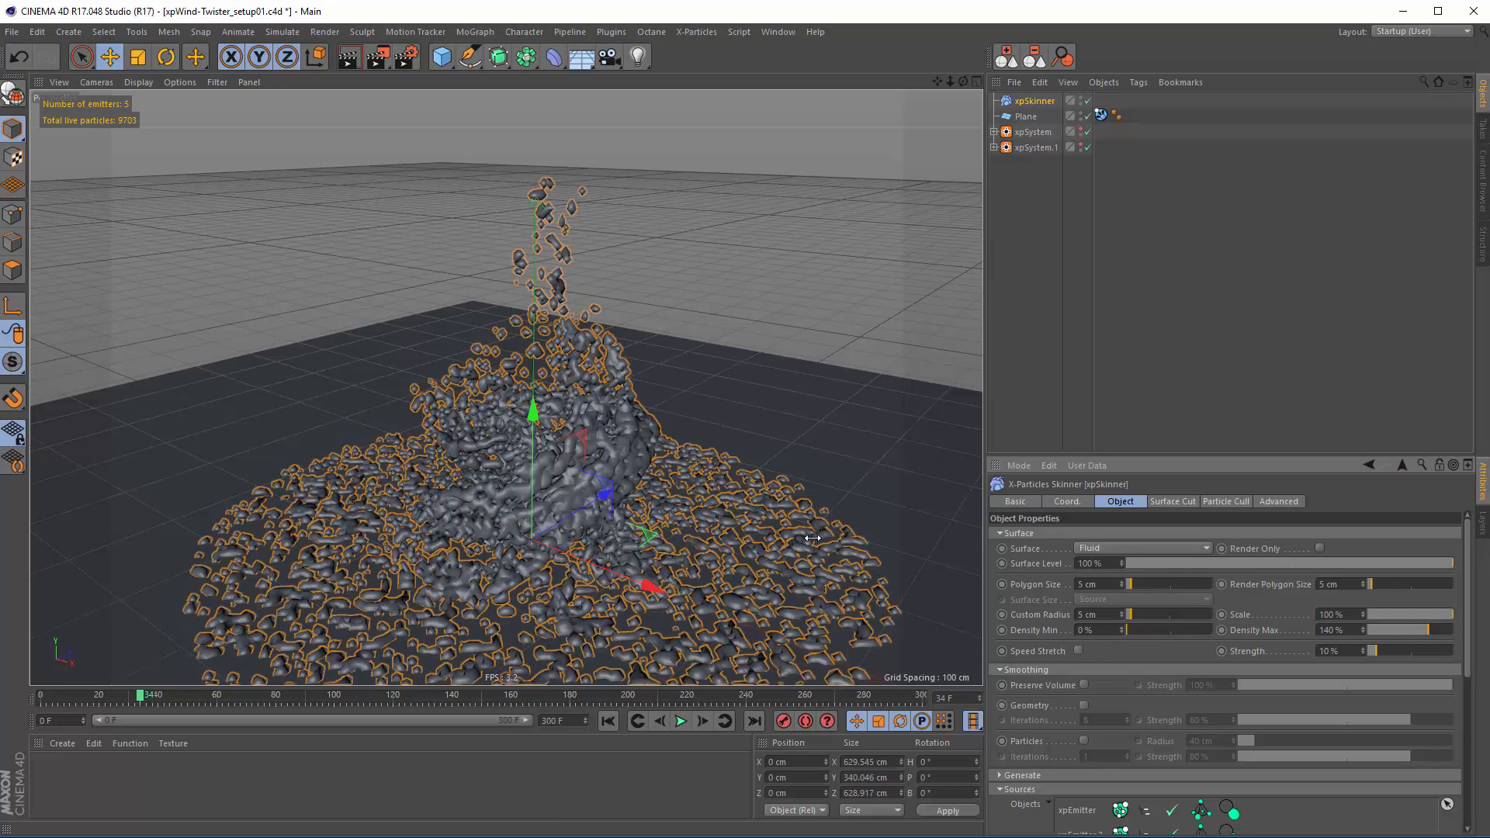
{"action": "left_click_drag", "start_coordinate": [1418, 629], "coordinate": [1403, 631]}
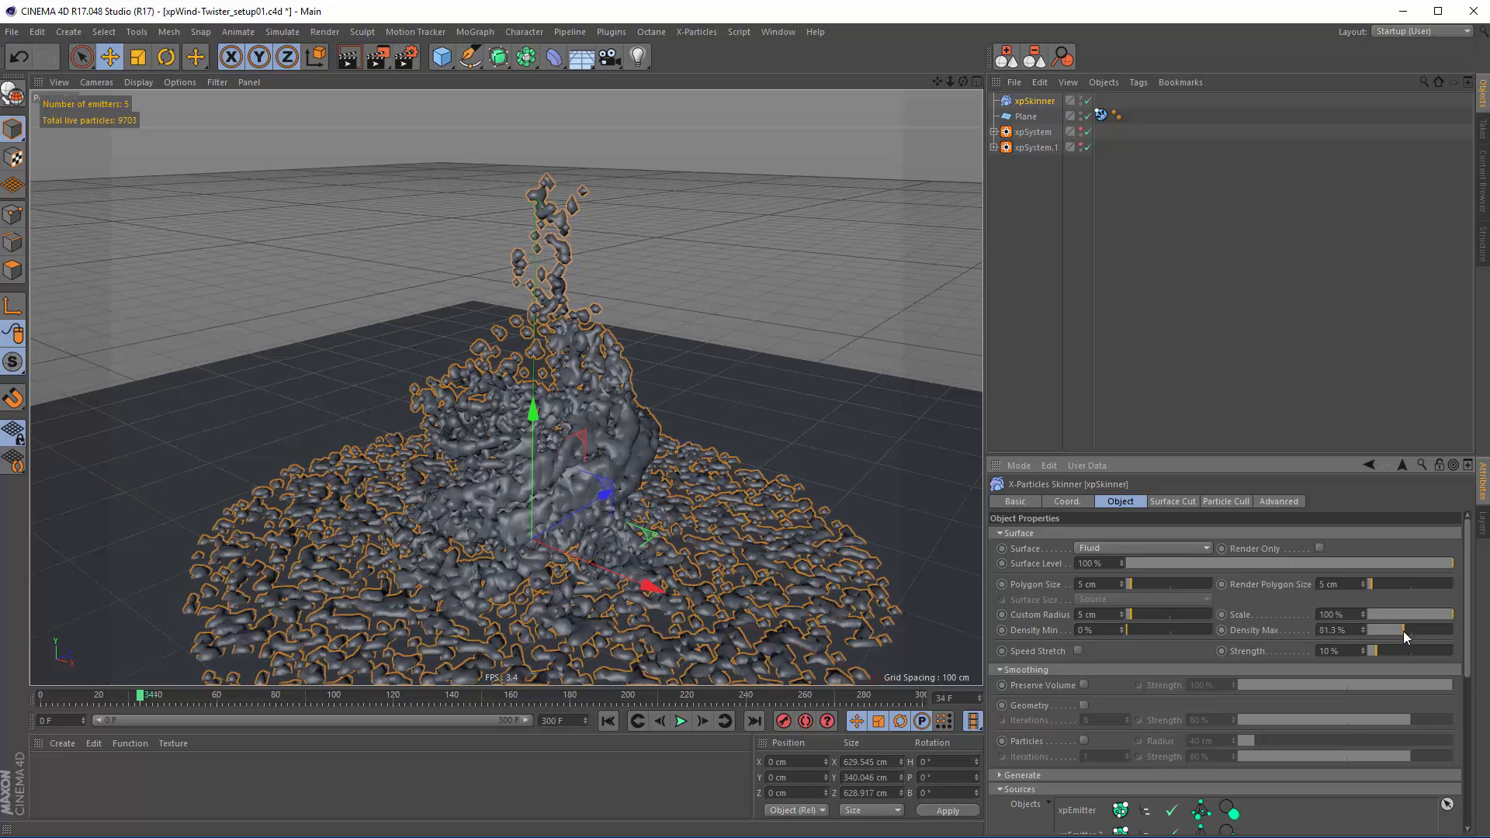
Set the skinner's Scale to 250% and view the thicker fluid mesh from a lower angle
{"action": "left_click_drag", "start_coordinate": [618, 528], "coordinate": [632, 520], "text": "alt"}
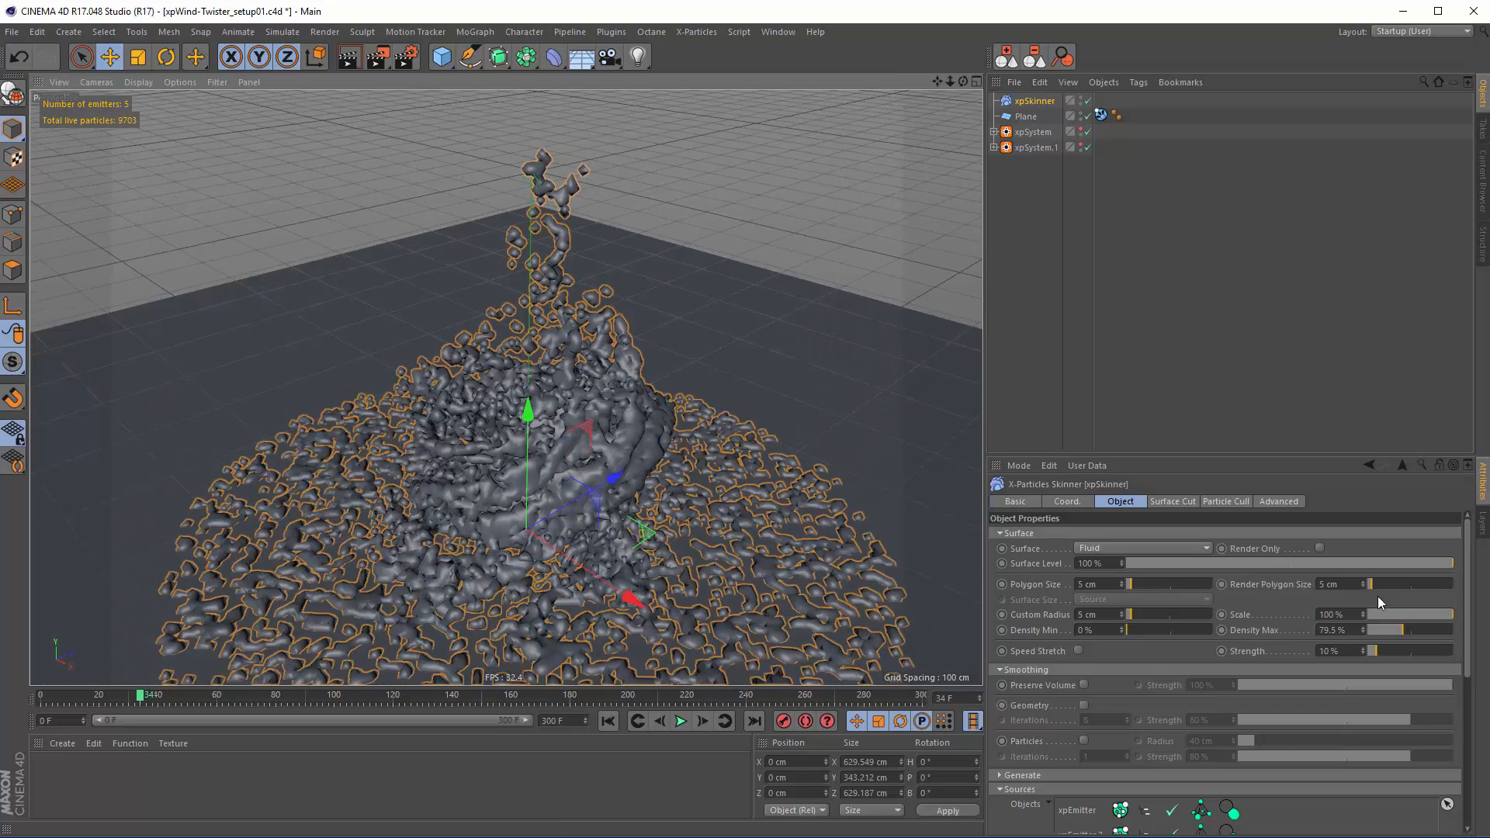
{"action": "left_click_drag", "start_coordinate": [1365, 613], "coordinate": [1366, 561]}
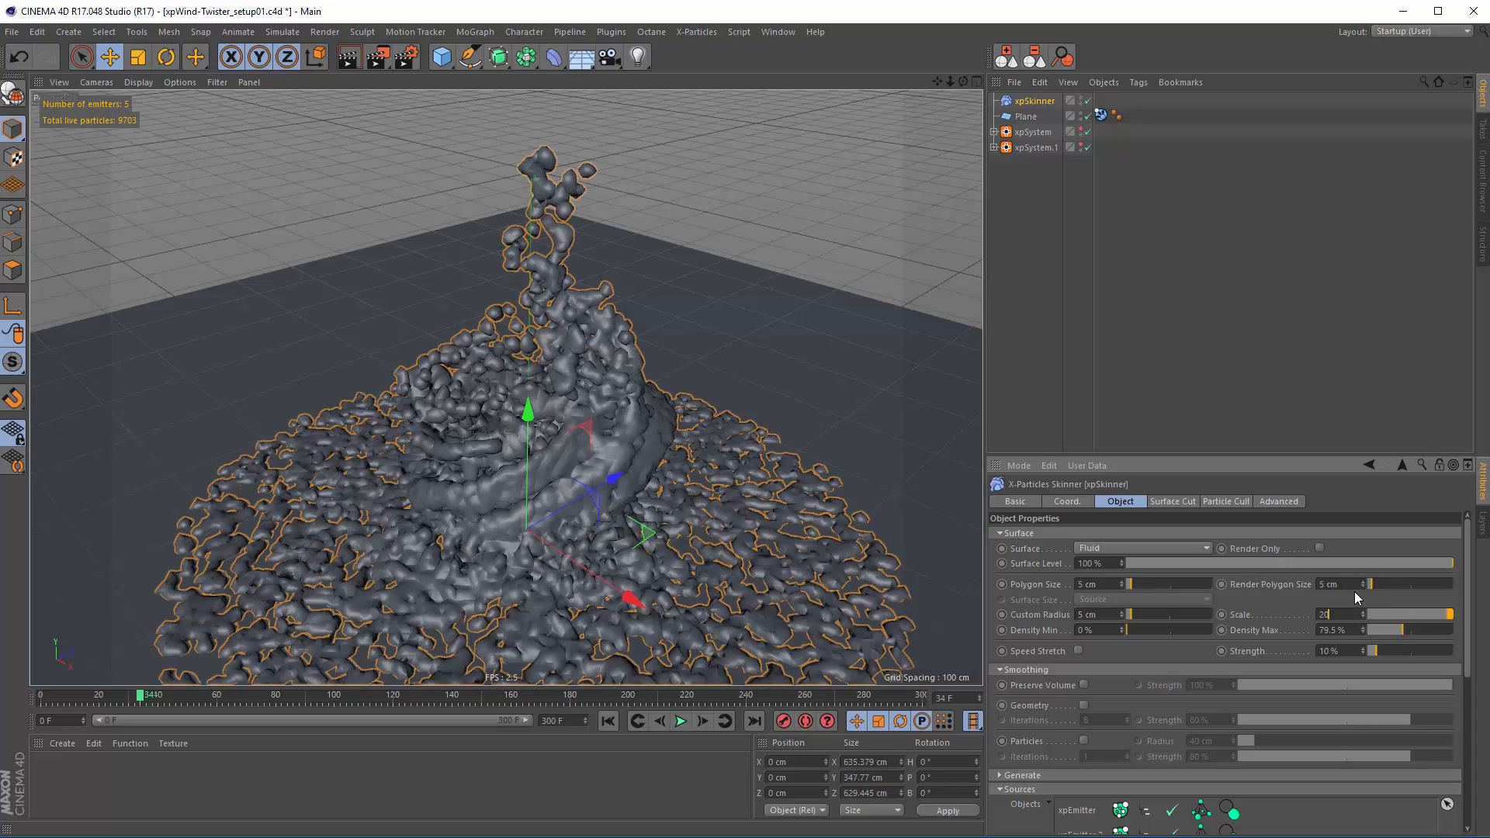
{"action": "key", "text": "BackSpace"}
{"action": "type", "text": "50"}
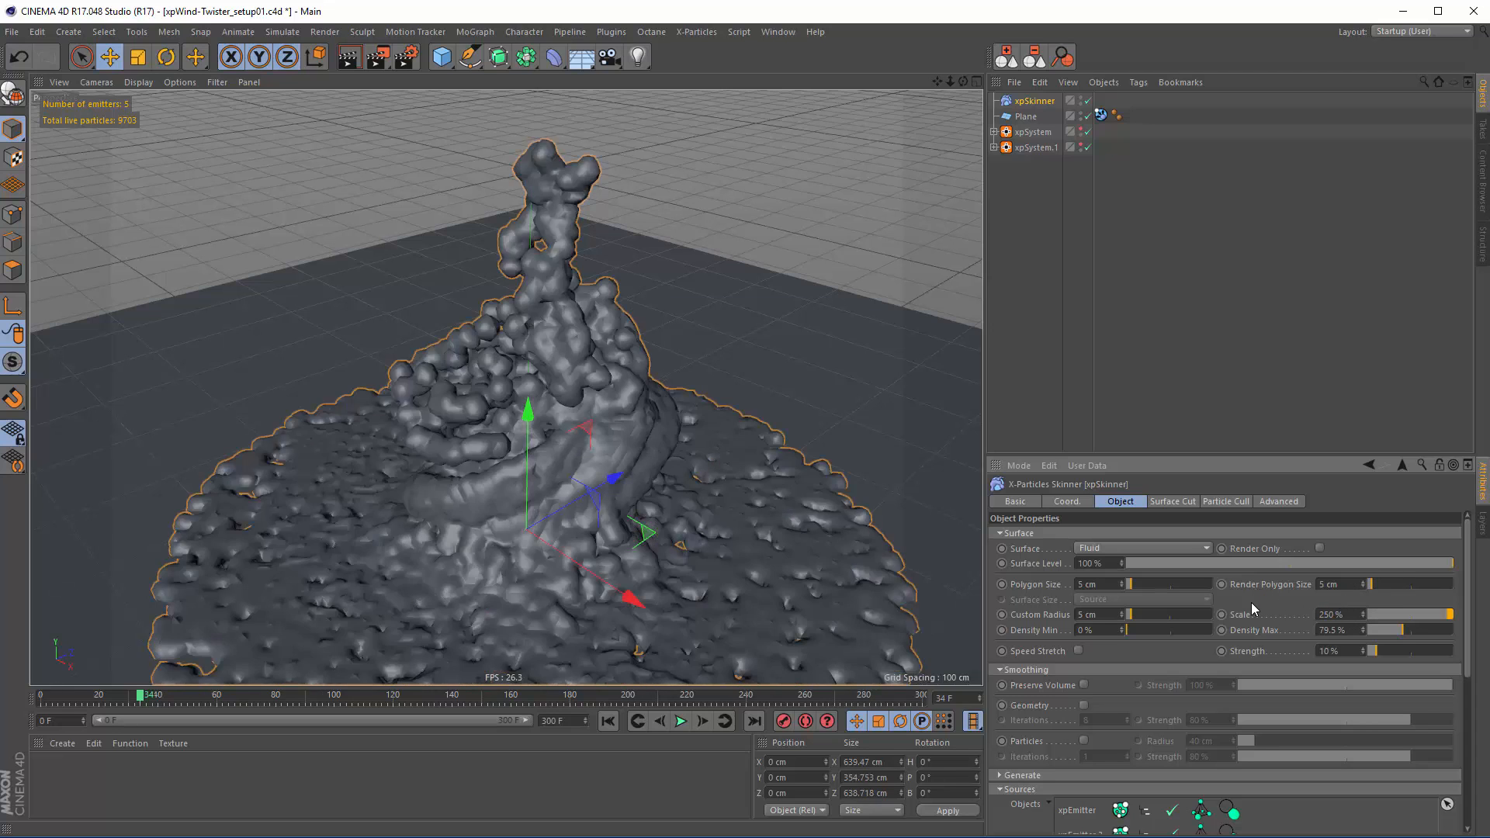
{"action": "left_click_drag", "start_coordinate": [547, 562], "coordinate": [527, 606], "text": "alt"}
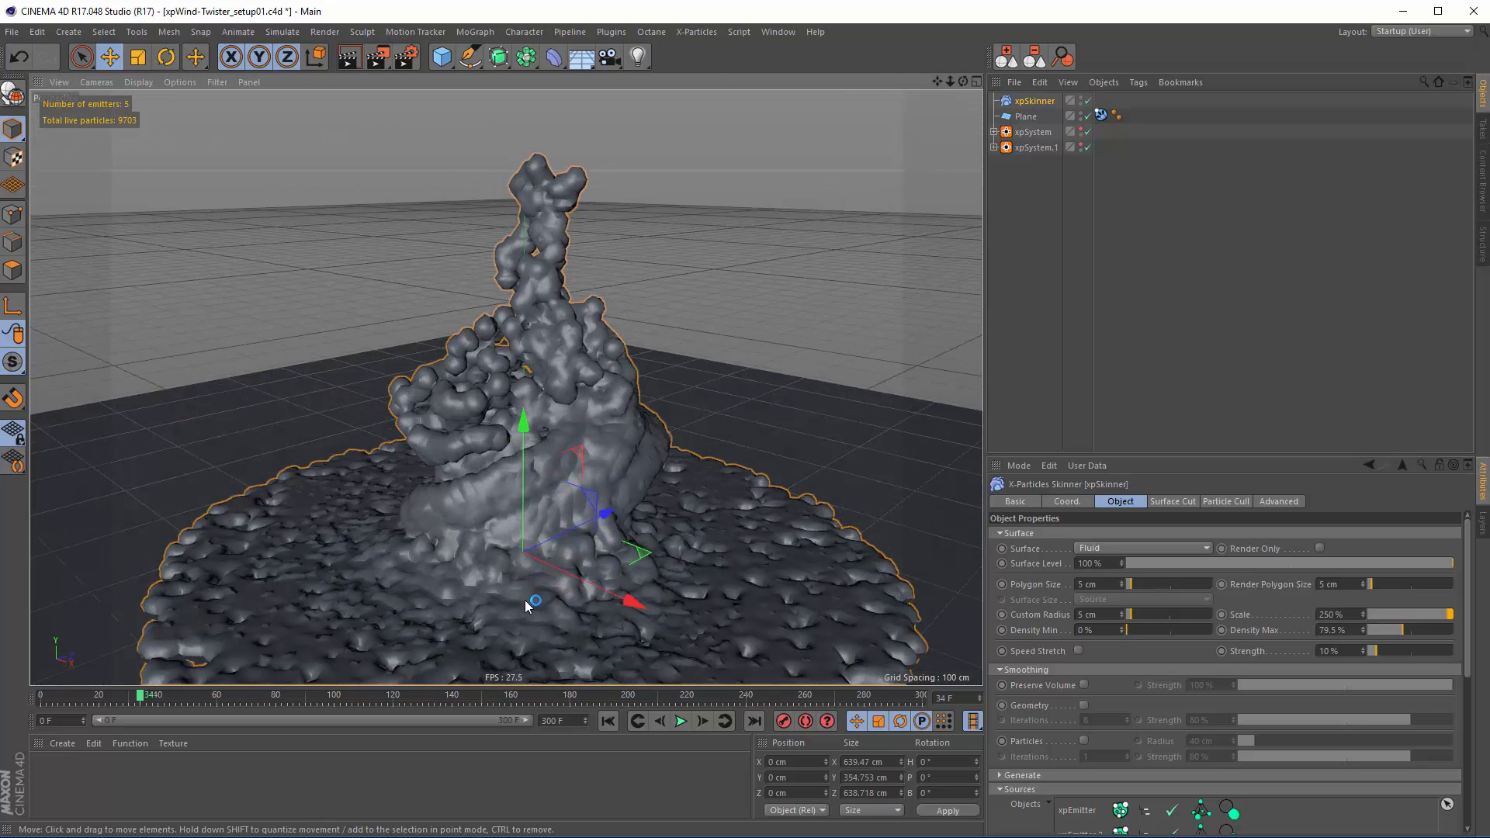
Enable Geometry smoothing on the skinner and set its polygon size, render polygon size and custom radius to 4 cm
{"action": "left_click", "coordinate": [1084, 704]}
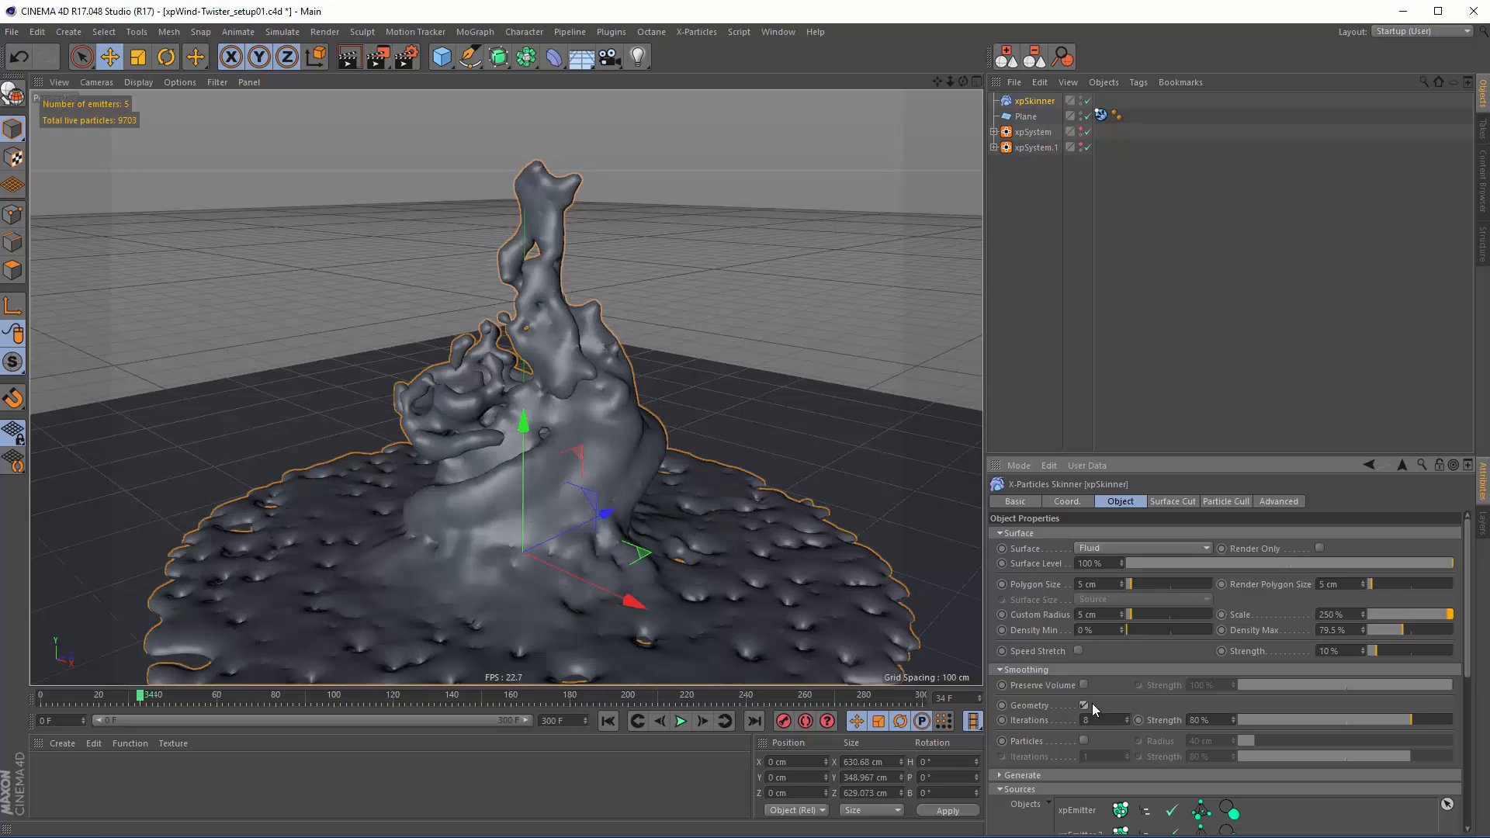
{"action": "mouse_move", "coordinate": [660, 504]}
{"action": "left_mouse_down", "text": "alt"}
{"action": "mouse_move", "coordinate": [715, 508]}
{"action": "mouse_move", "coordinate": [660, 504]}
{"action": "left_mouse_up", "text": "alt"}
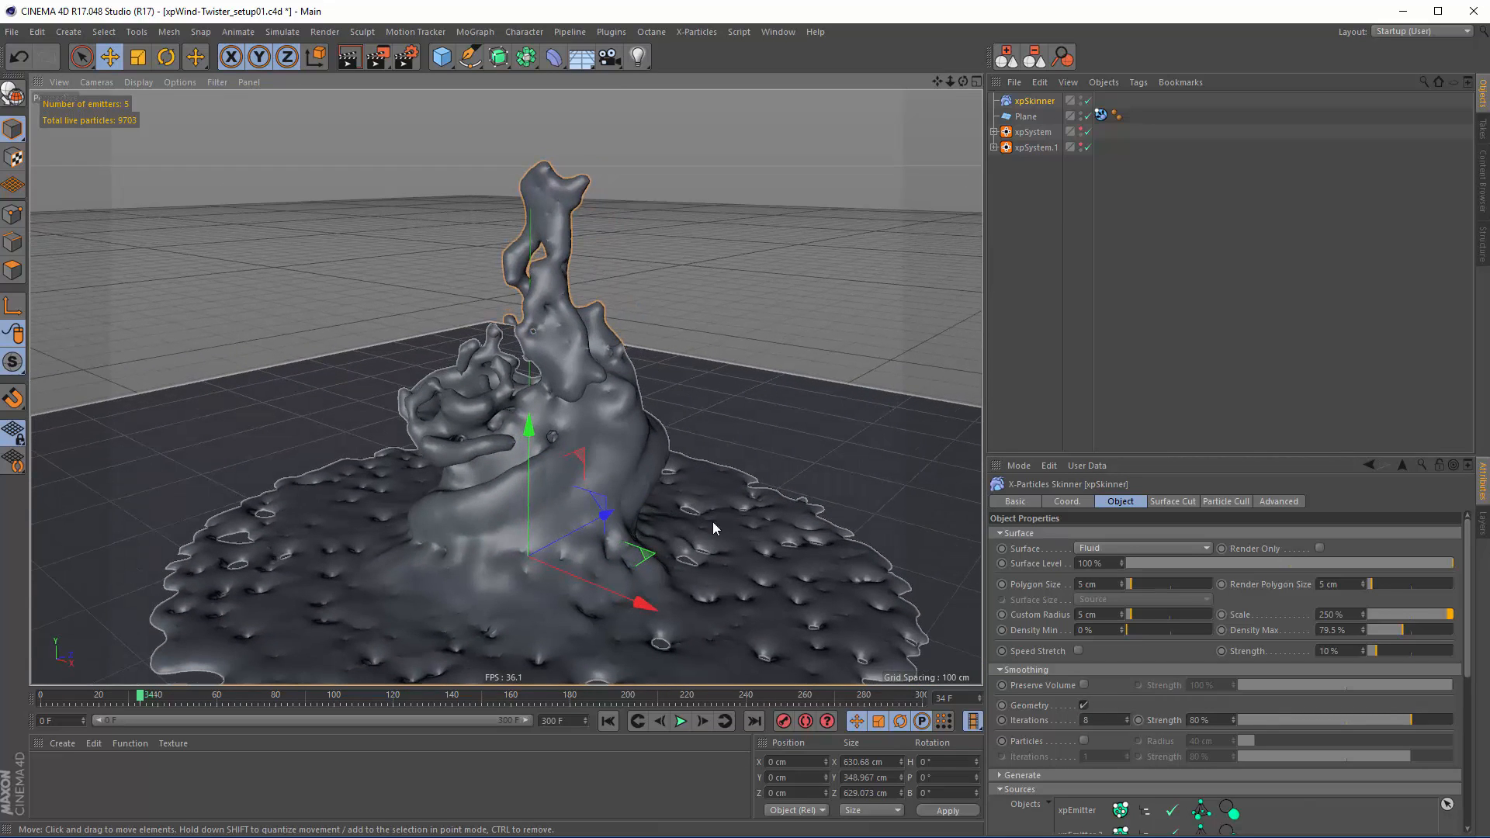
{"action": "left_click", "coordinate": [1096, 583]}
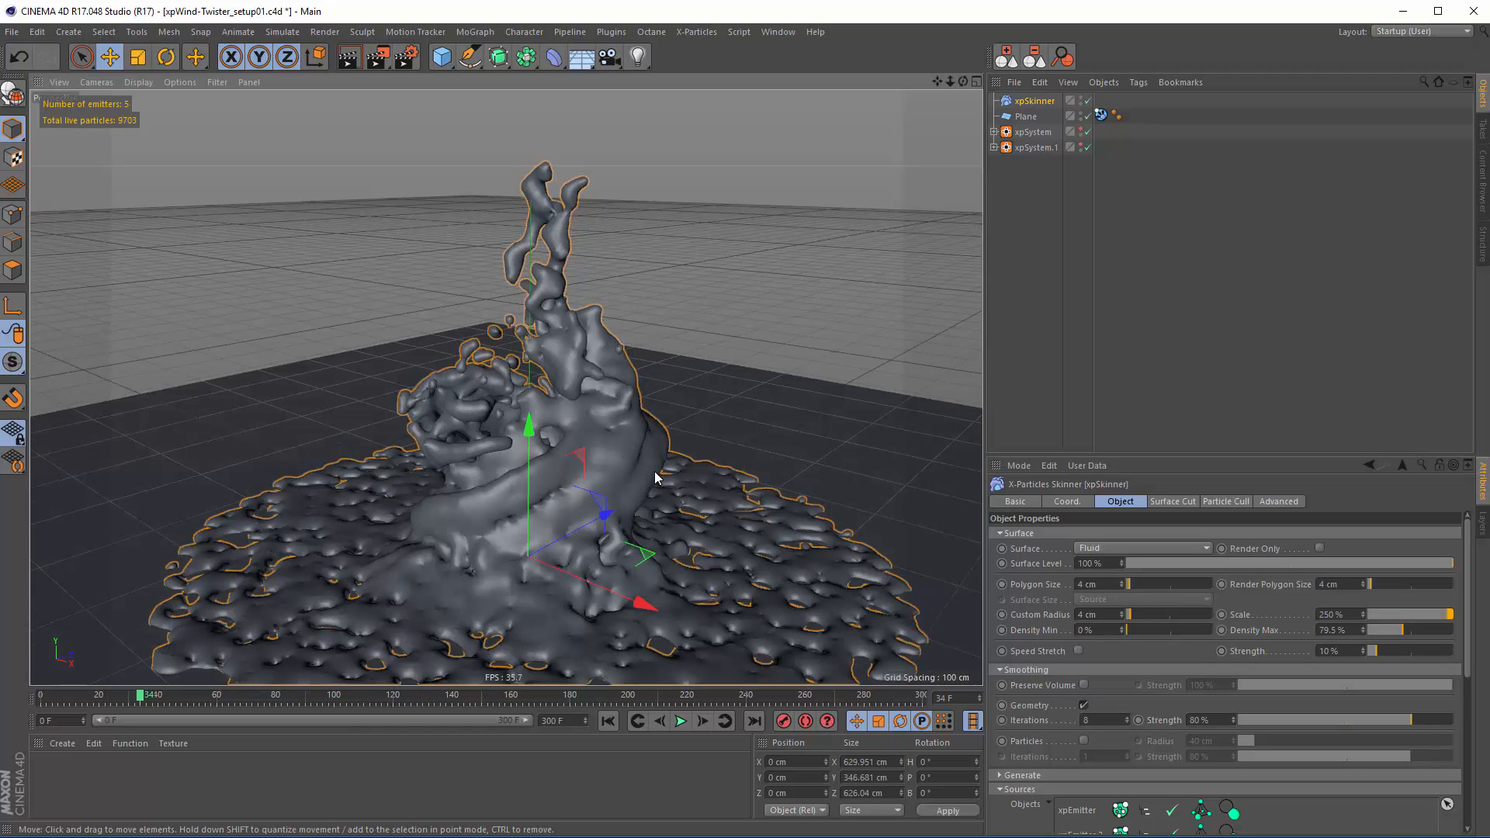
{"action": "left_click_drag", "start_coordinate": [655, 471], "coordinate": [652, 423], "text": "alt"}
{"action": "left_click", "coordinate": [1153, 115]}
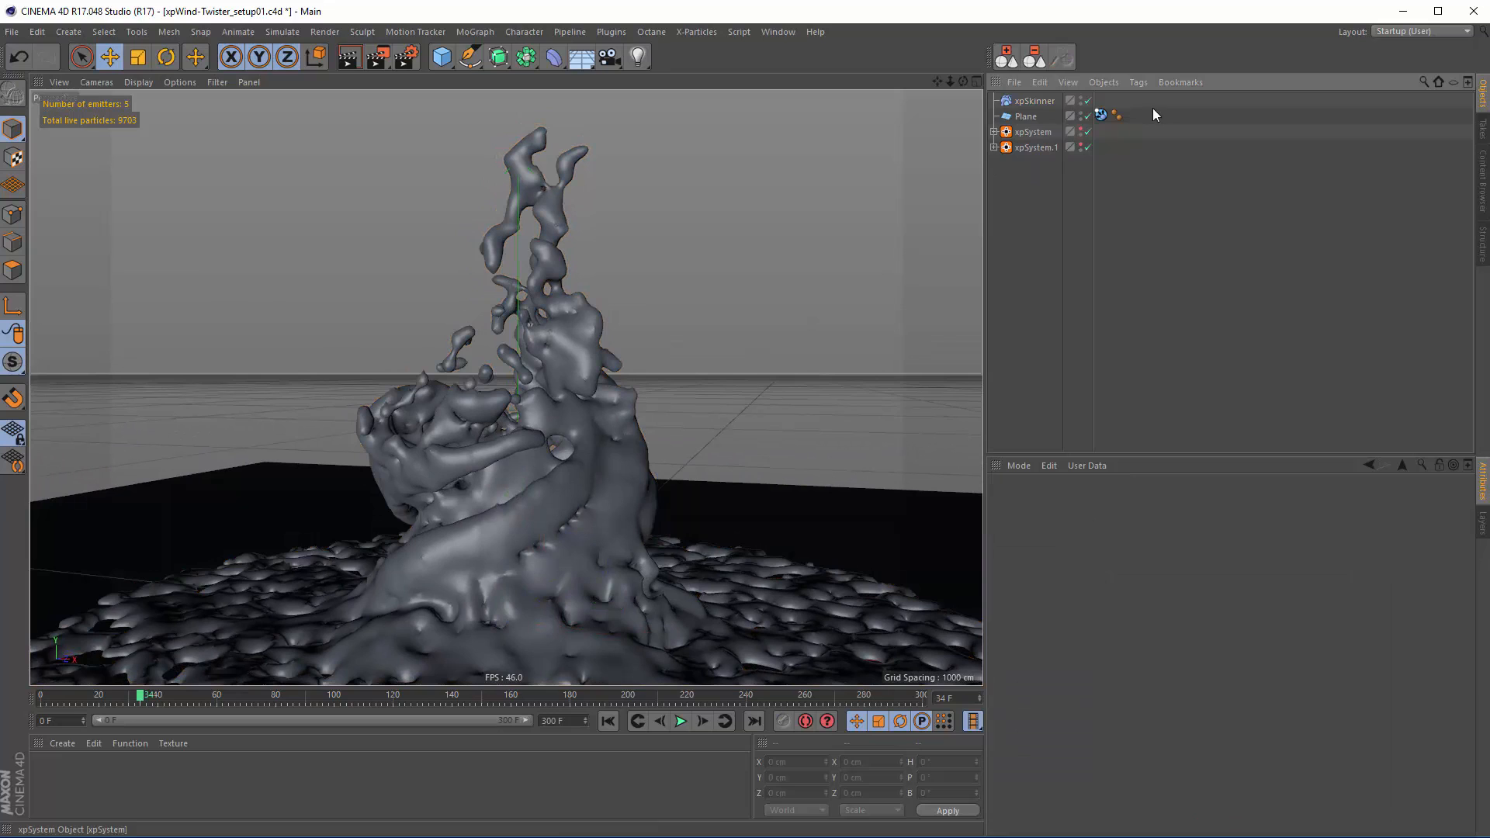
Replay the simulation from the start to frame 72 with the skinner disabled and the xpSystem particles shown
{"action": "left_click", "coordinate": [1089, 100]}
{"action": "left_click", "coordinate": [1081, 129]}
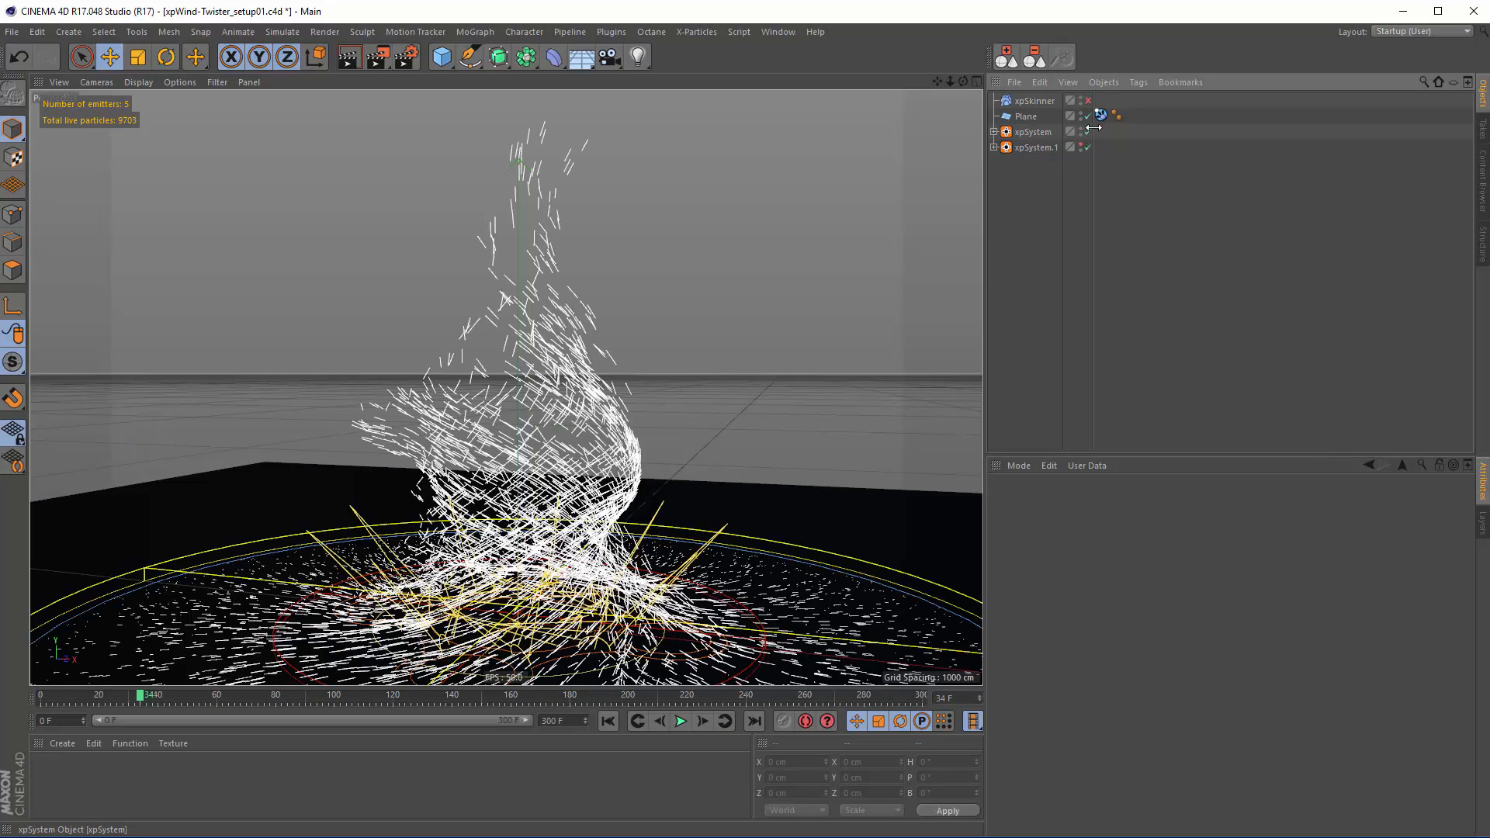
{"action": "left_click", "coordinate": [635, 724]}
{"action": "left_click", "coordinate": [688, 723]}
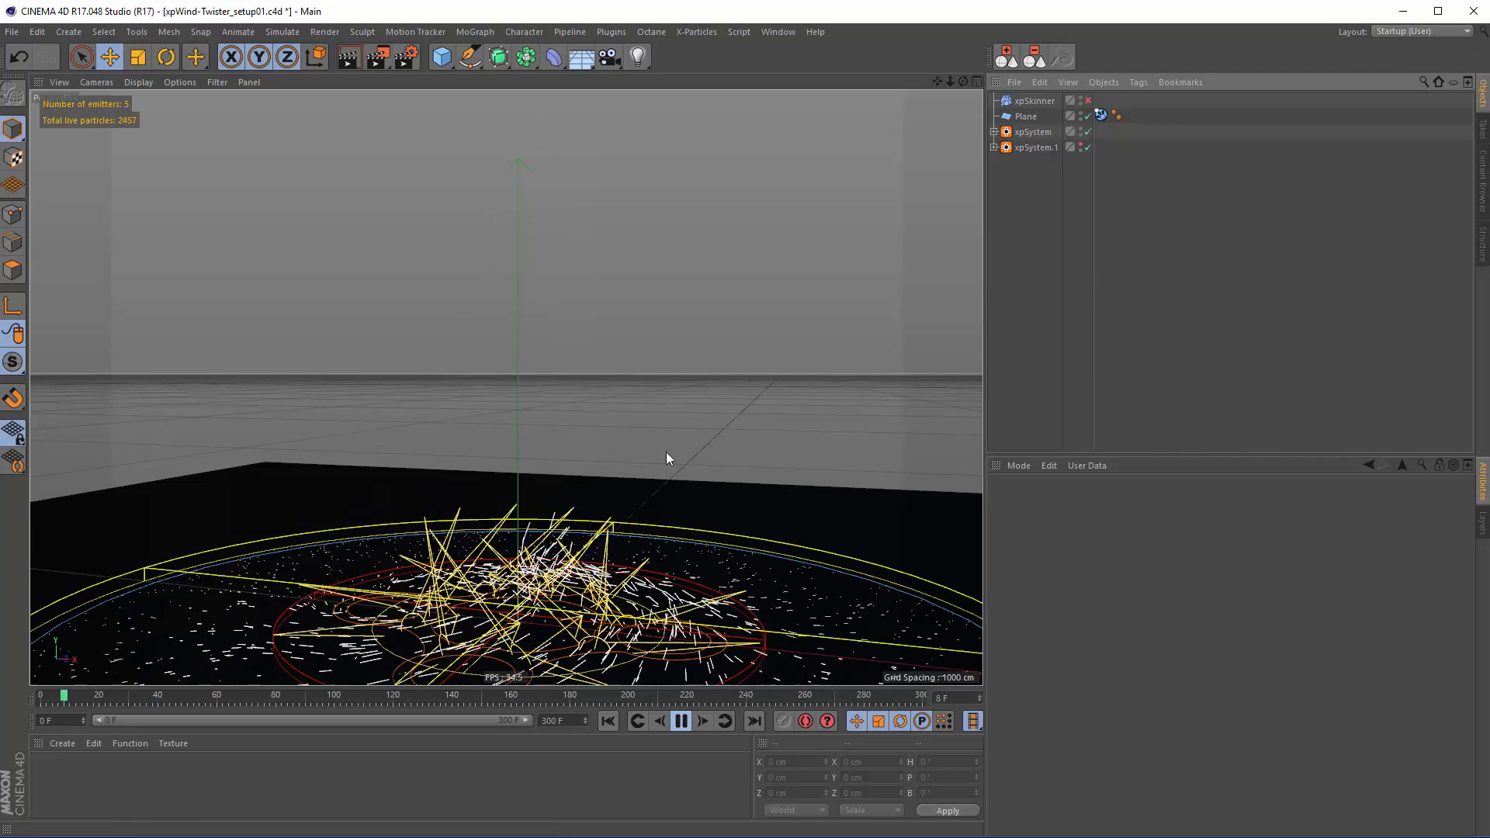
{"action": "scroll", "coordinate": [564, 552], "scroll_direction": "down", "scroll_amount": 3}
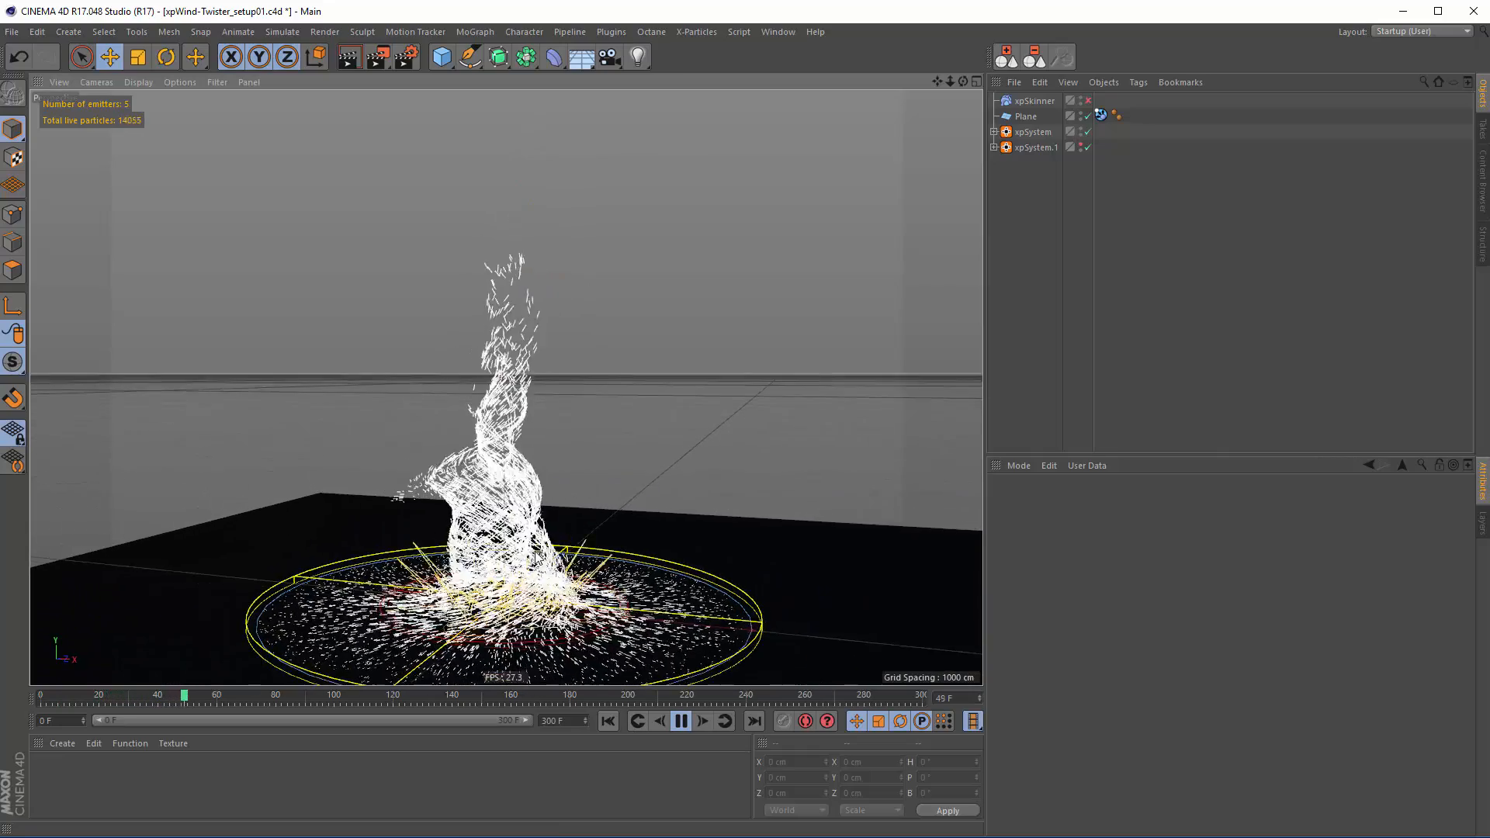
{"action": "left_click", "coordinate": [682, 721]}
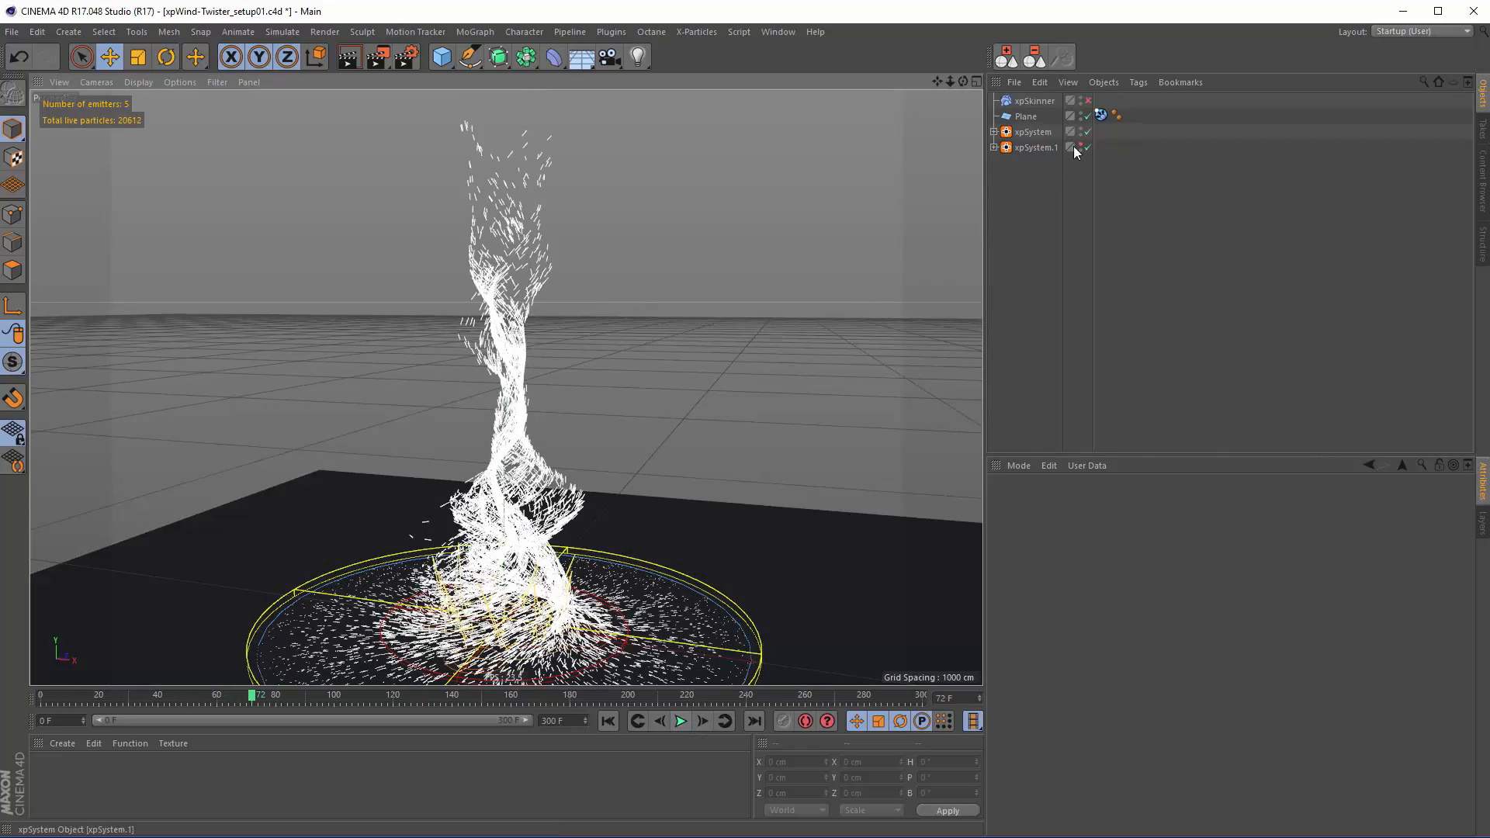
Advance the simulation to frame 86 and switch from the particle display back to the skinner mesh
{"action": "left_click", "coordinate": [1081, 144]}
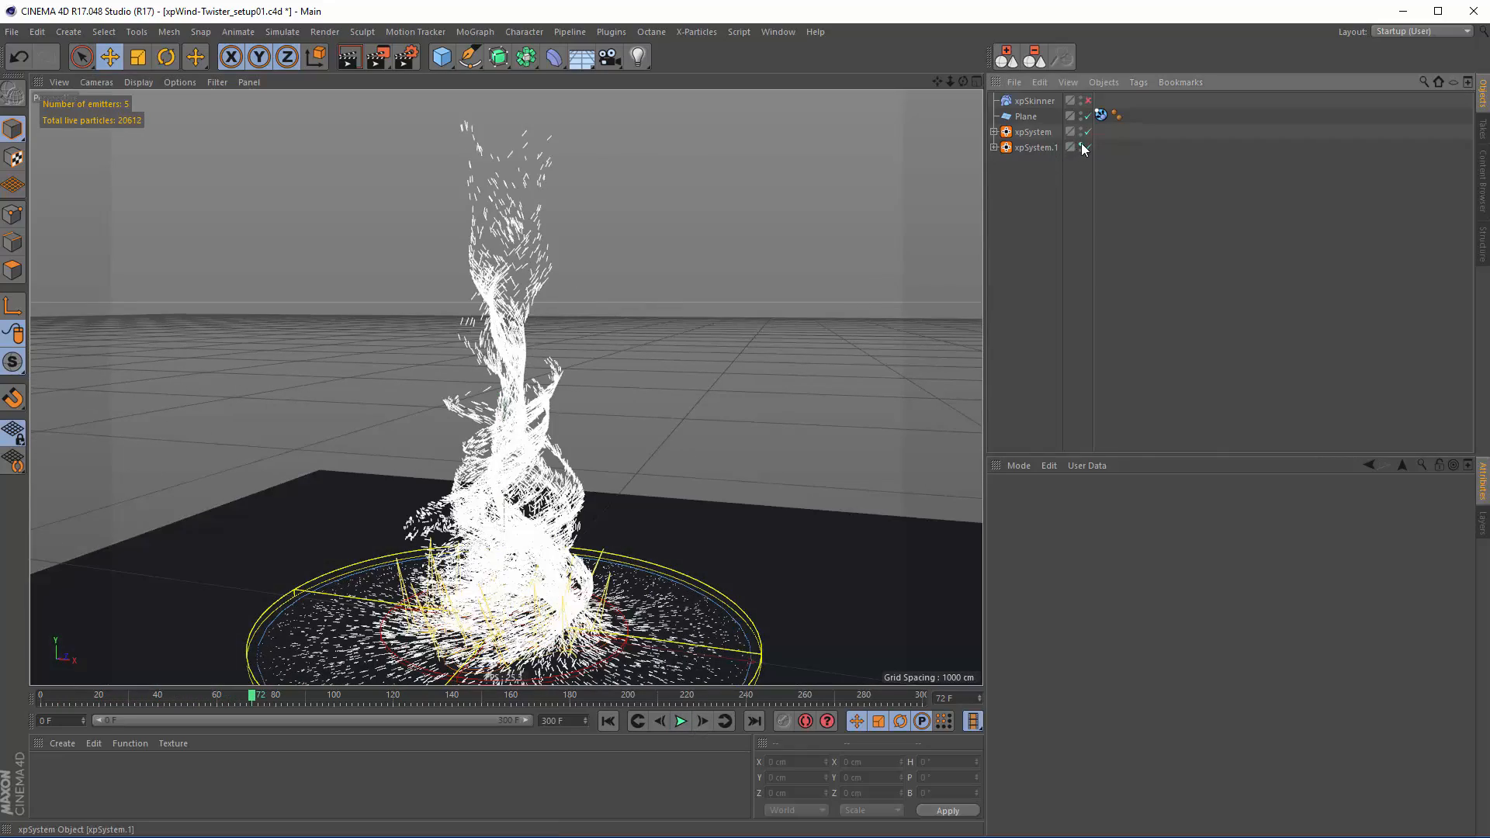
{"action": "left_click", "coordinate": [1081, 144]}
{"action": "left_click", "coordinate": [680, 721]}
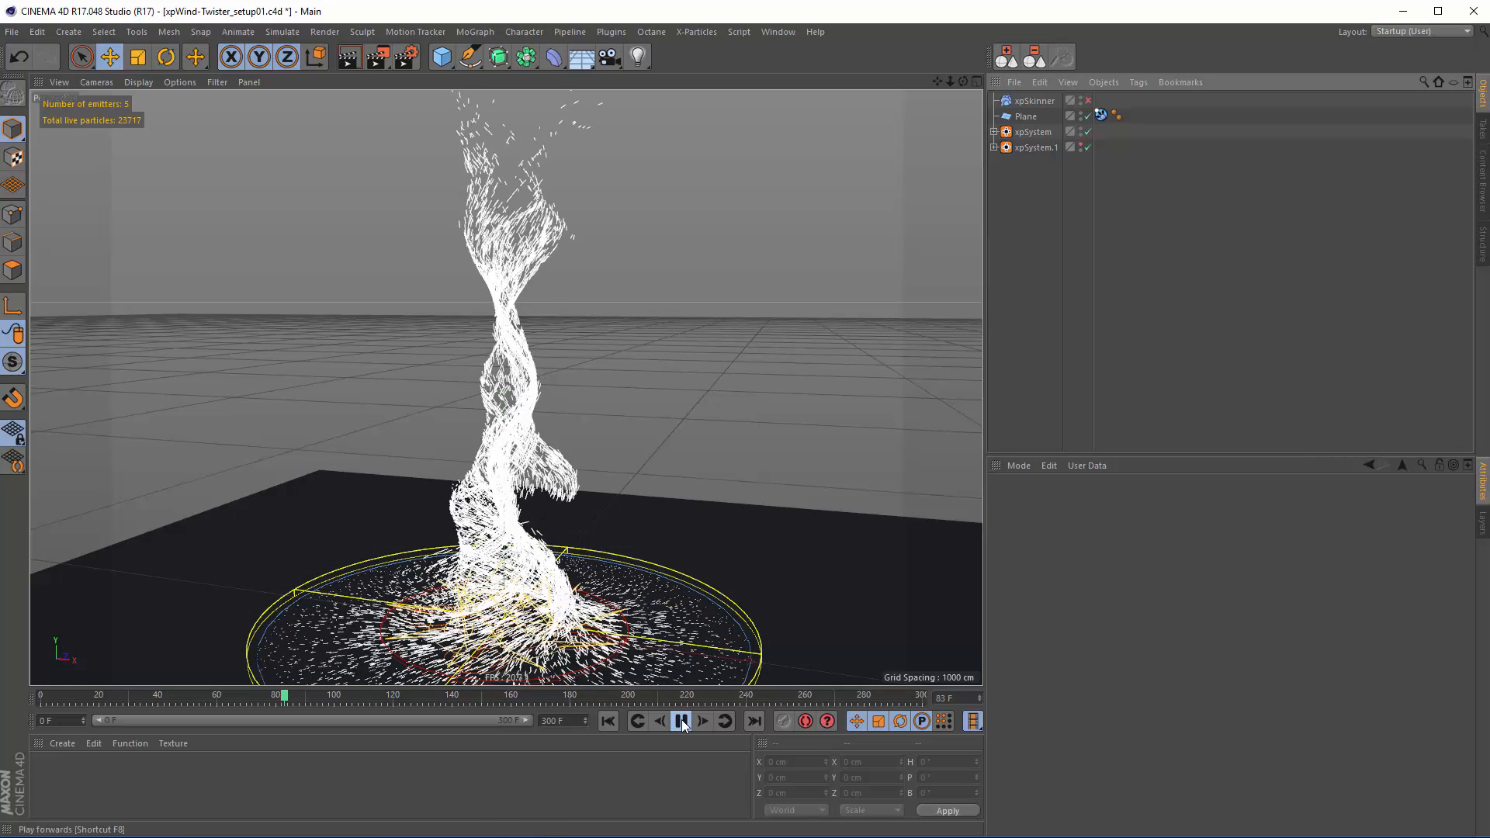
{"action": "left_click", "coordinate": [1082, 132]}
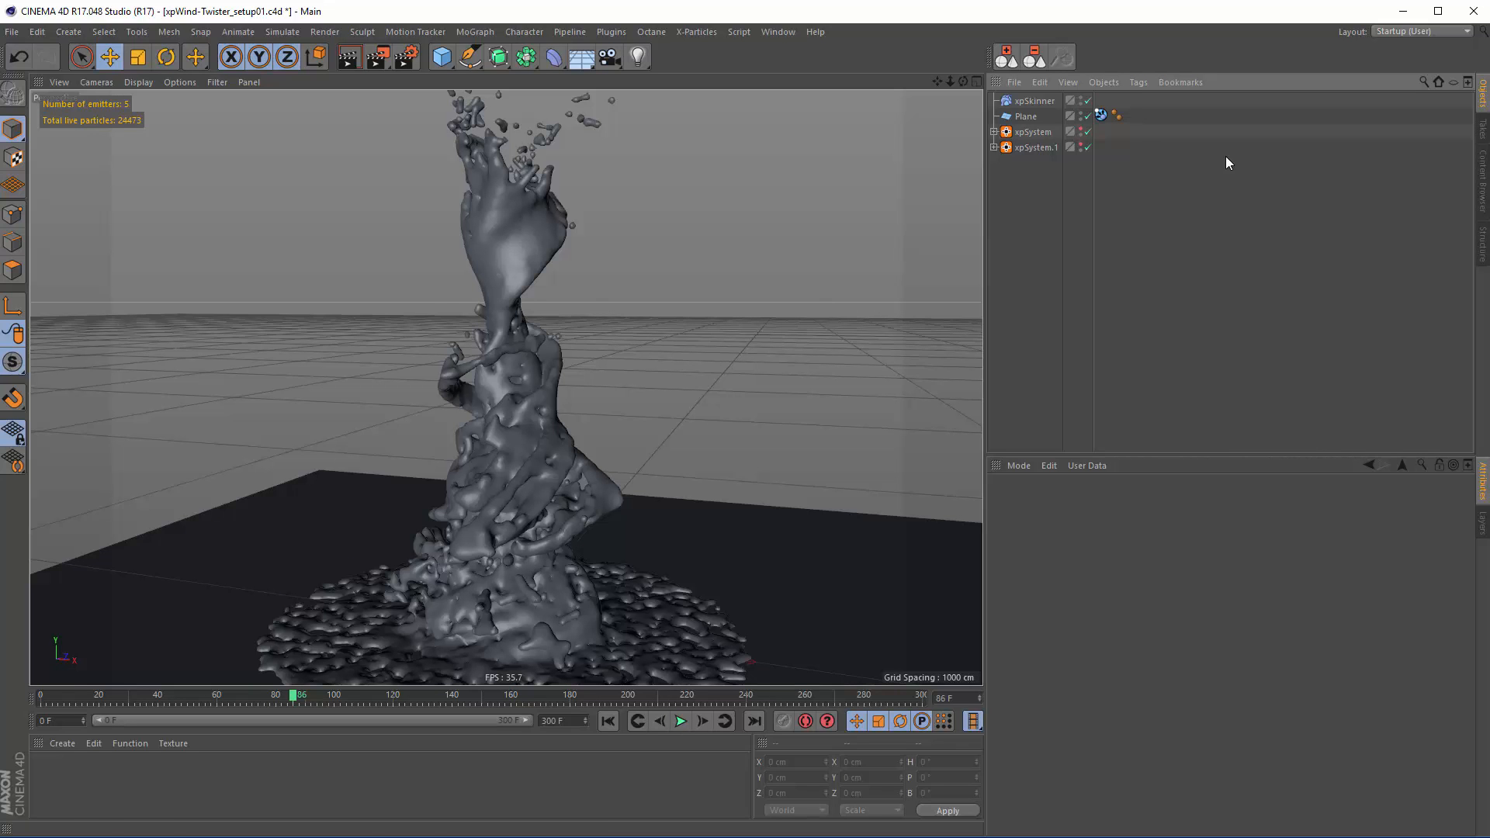
Make a static polygon copy of the skinner mesh at frame 86 and disable the original xpSkinner
{"action": "middle_click_drag", "start_coordinate": [506, 547], "coordinate": [506, 453], "text": "alt"}
{"action": "mouse_move", "coordinate": [526, 447]}
{"action": "left_mouse_down", "text": "alt"}
{"action": "mouse_move", "coordinate": [649, 441]}
{"action": "mouse_move", "coordinate": [500, 440]}
{"action": "left_mouse_up", "text": "alt"}
{"action": "right_click_drag", "start_coordinate": [510, 428], "coordinate": [565, 409], "text": "alt"}
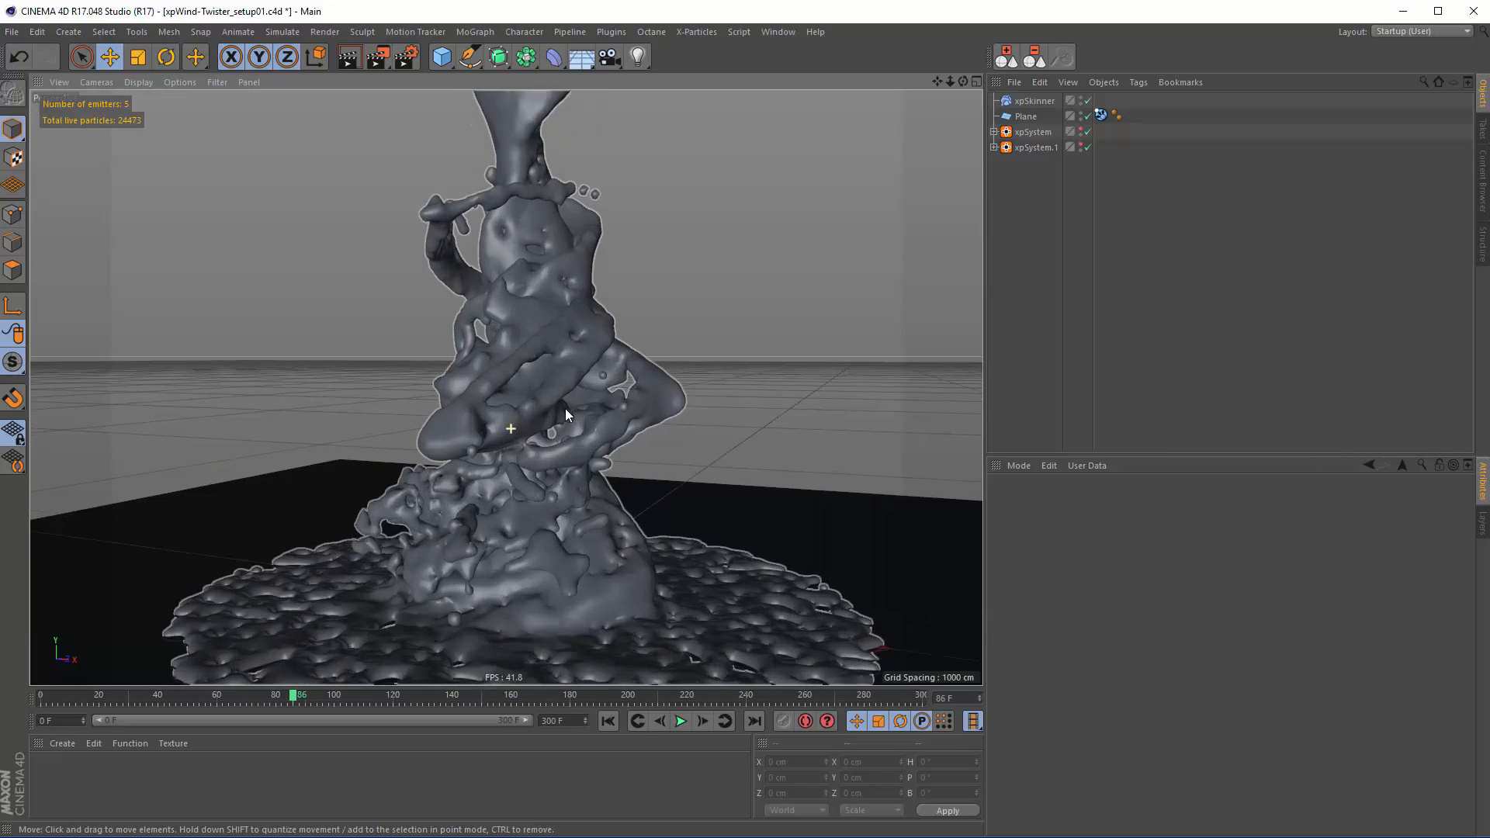
{"action": "left_click_drag", "start_coordinate": [541, 472], "coordinate": [594, 477], "text": "alt"}
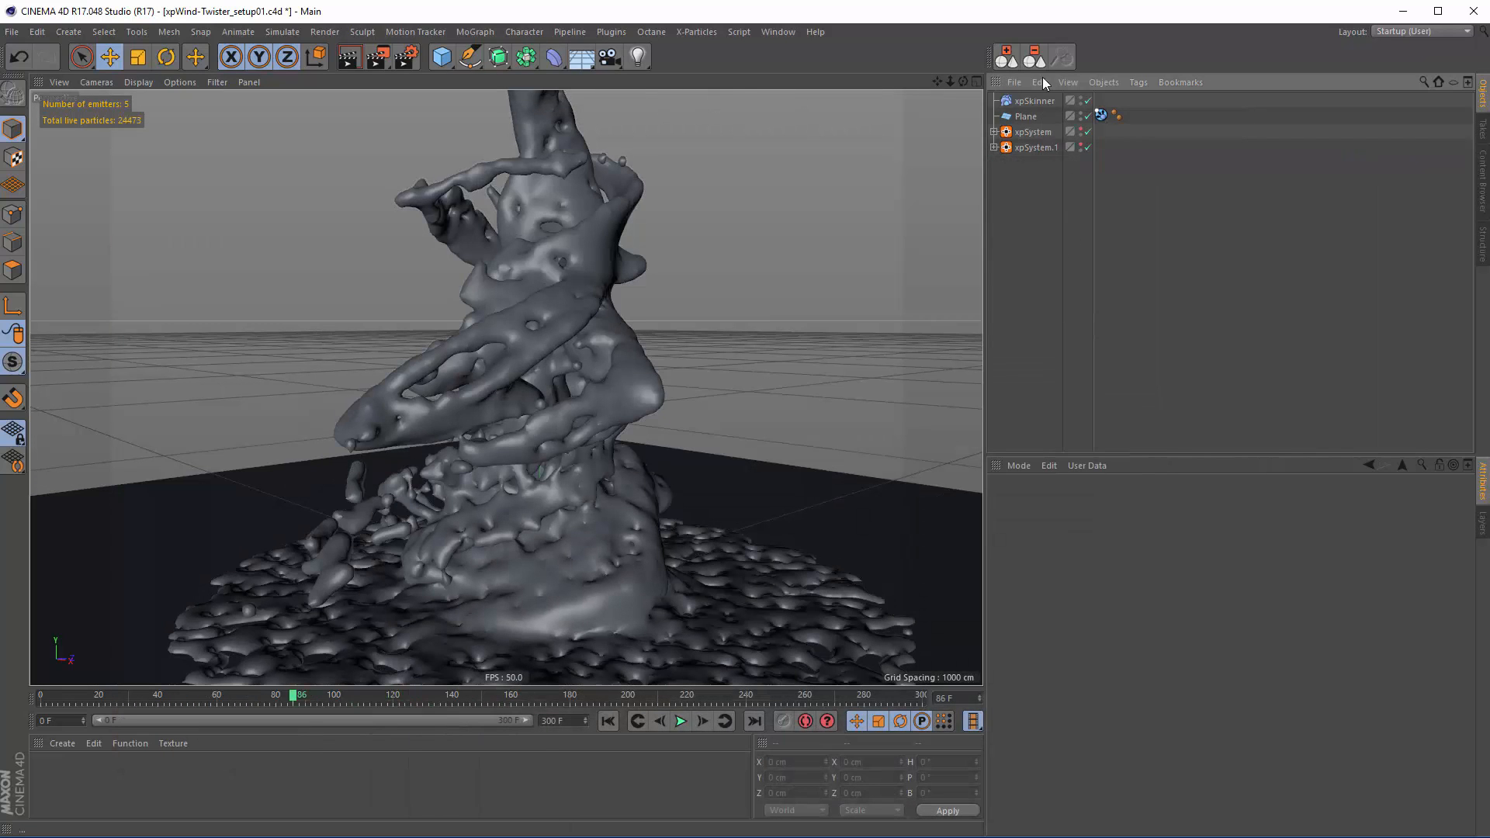
{"action": "left_click", "coordinate": [1034, 102]}
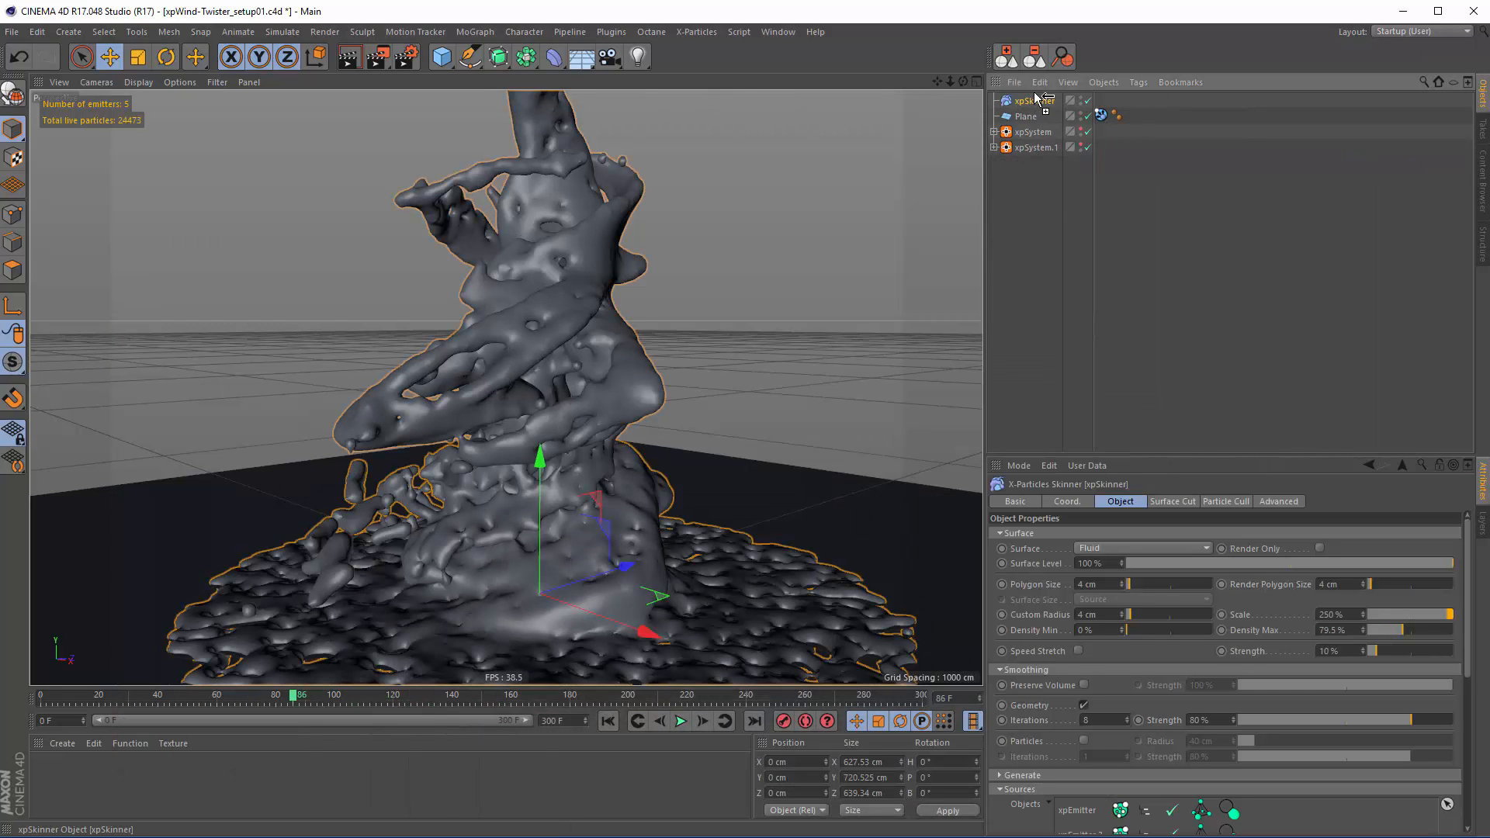
{"action": "left_click_drag", "start_coordinate": [1037, 96], "coordinate": [1039, 102], "text": "ctrl"}
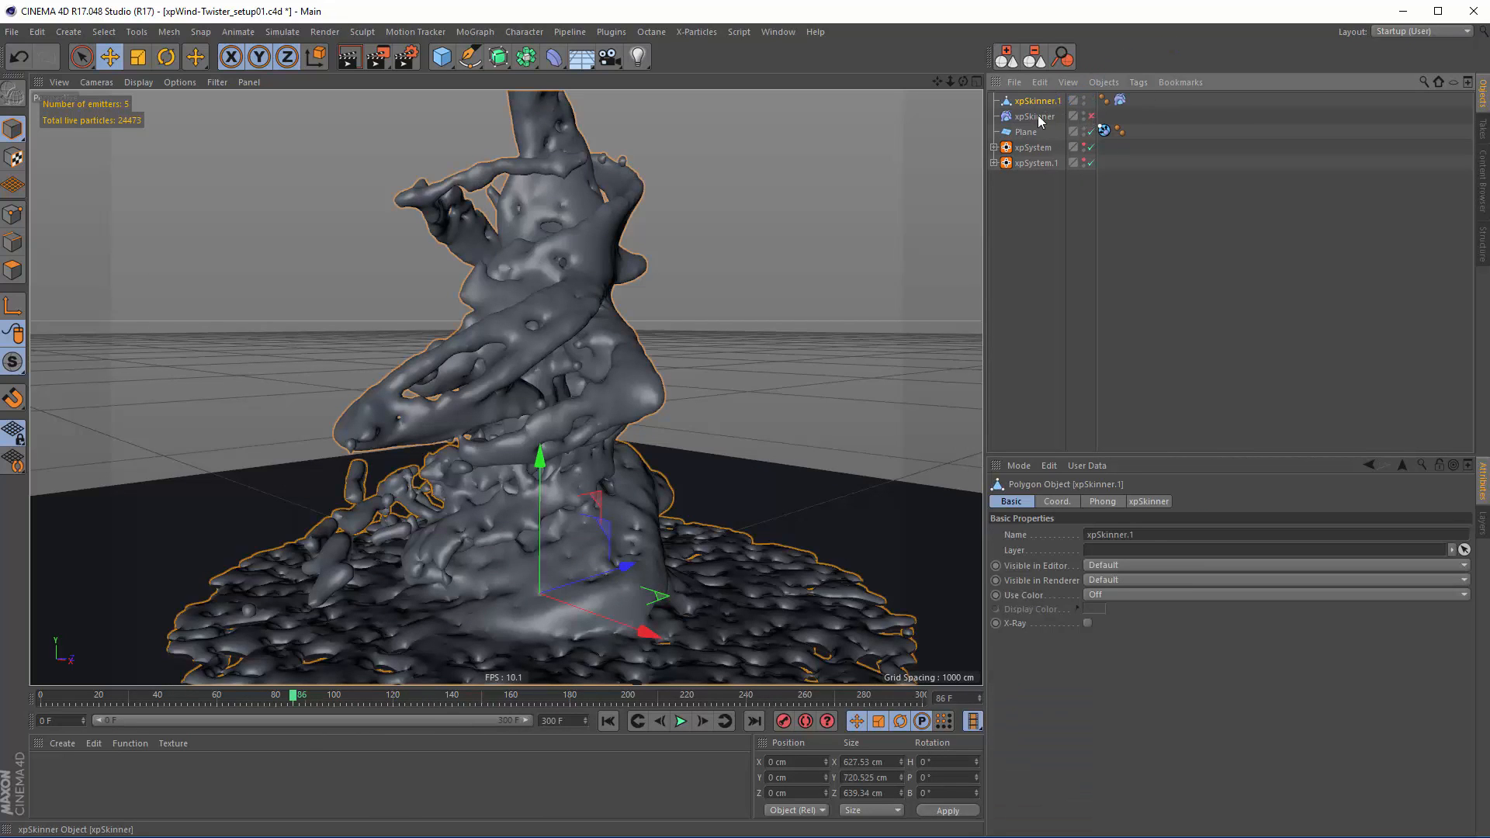
{"action": "left_click", "coordinate": [1017, 190]}
{"action": "left_click_drag", "start_coordinate": [608, 441], "coordinate": [566, 435], "text": "alt"}
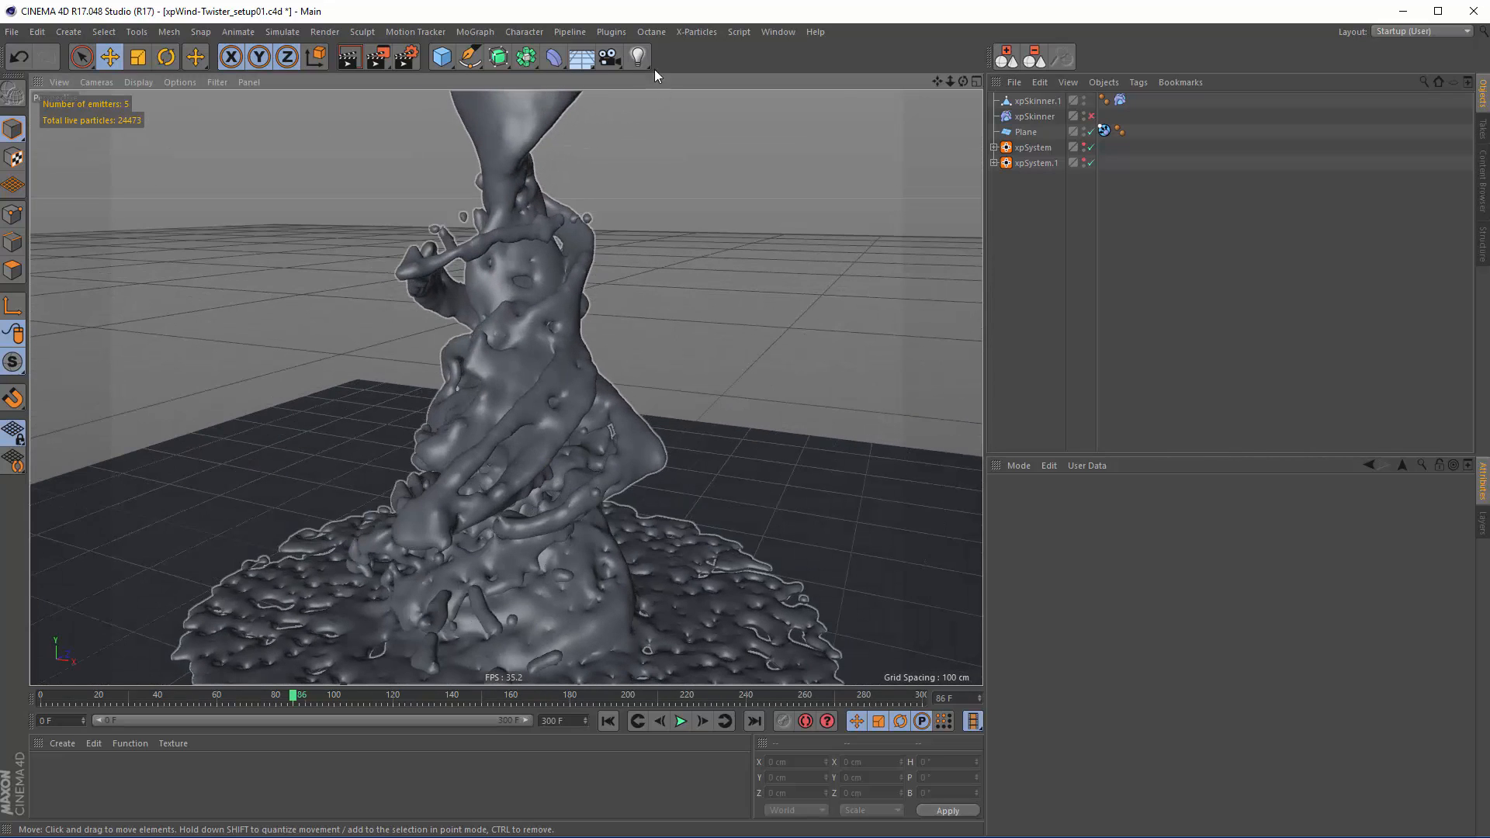
Add an infinite light, rotate it to H 90° and P about -23°, and place it at about X 250 cm, Y 306 cm
{"action": "left_click", "coordinate": [628, 53]}
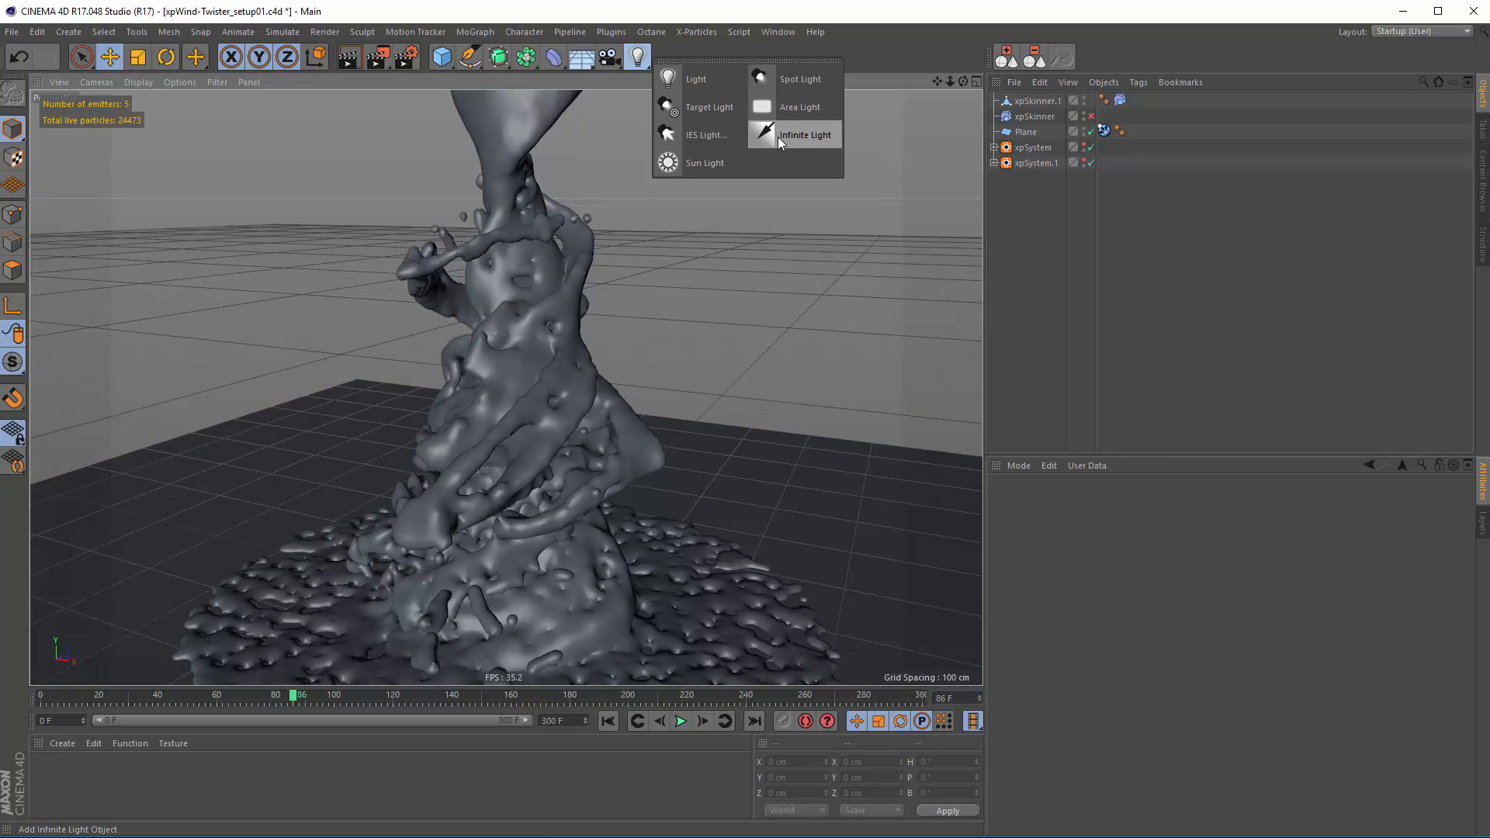
{"action": "left_click", "coordinate": [779, 136]}
{"action": "left_click_drag", "start_coordinate": [503, 485], "coordinate": [535, 349]}
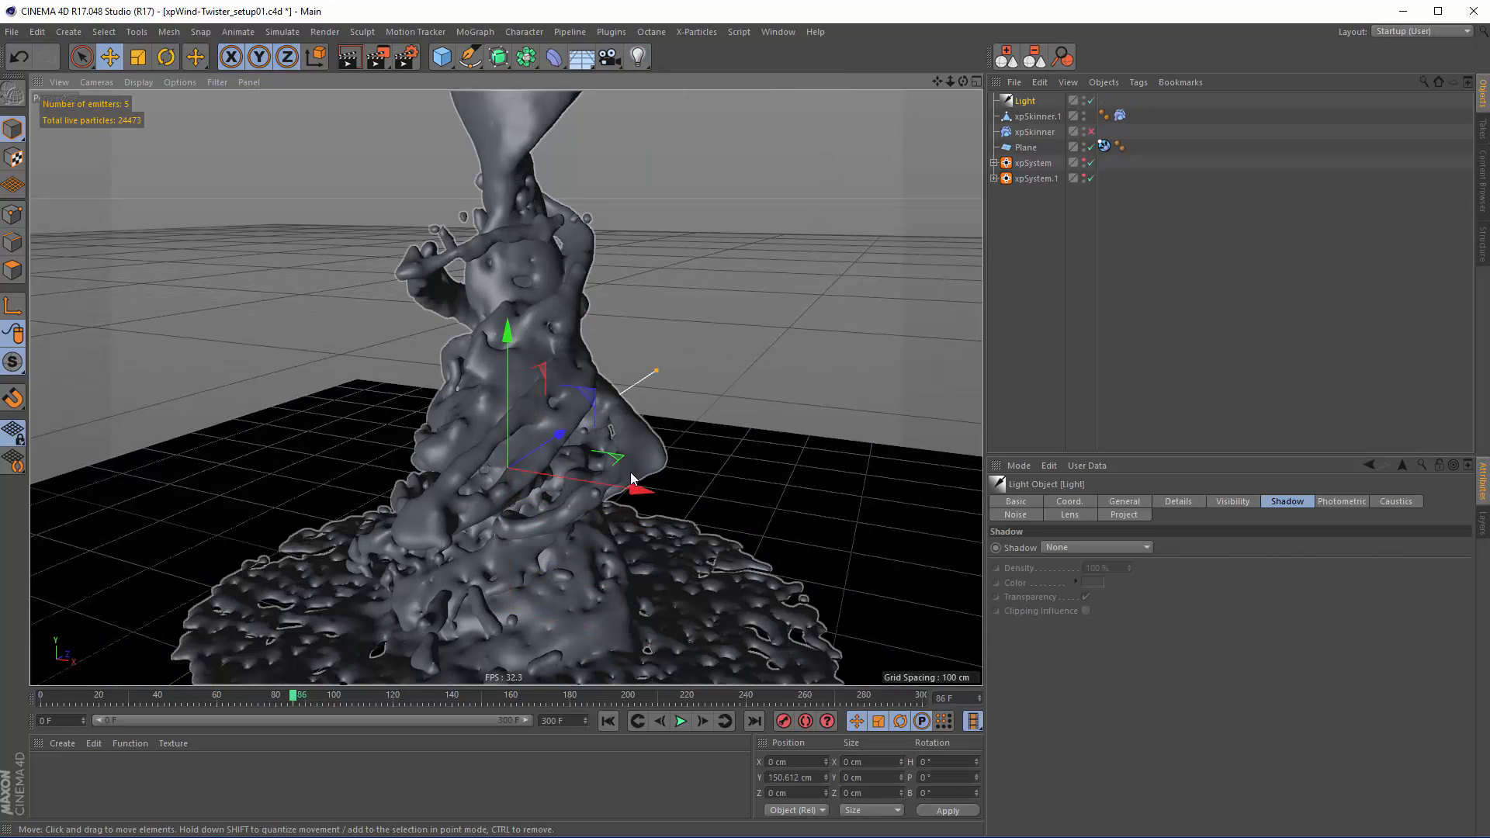
{"action": "mouse_move", "coordinate": [630, 472]}
{"action": "left_mouse_down"}
{"action": "mouse_move", "coordinate": [758, 505]}
{"action": "mouse_move", "coordinate": [741, 510]}
{"action": "mouse_move", "coordinate": [812, 544]}
{"action": "mouse_move", "coordinate": [794, 458]}
{"action": "mouse_move", "coordinate": [763, 450]}
{"action": "mouse_move", "coordinate": [776, 454]}
{"action": "left_mouse_up"}
{"action": "key", "text": "r"}
{"action": "key", "text": "e"}
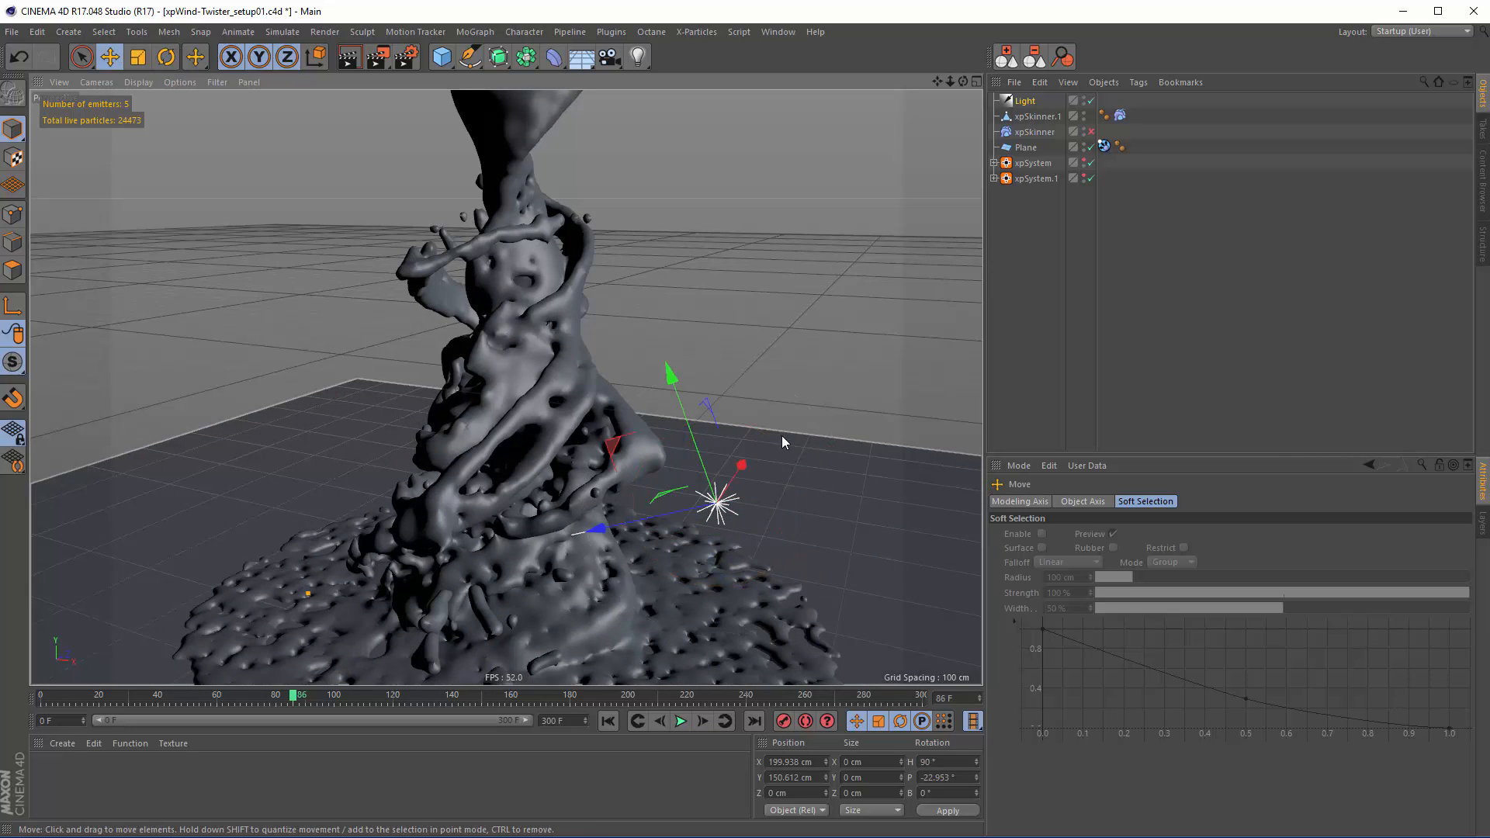
{"action": "left_click_drag", "start_coordinate": [618, 445], "coordinate": [647, 423]}
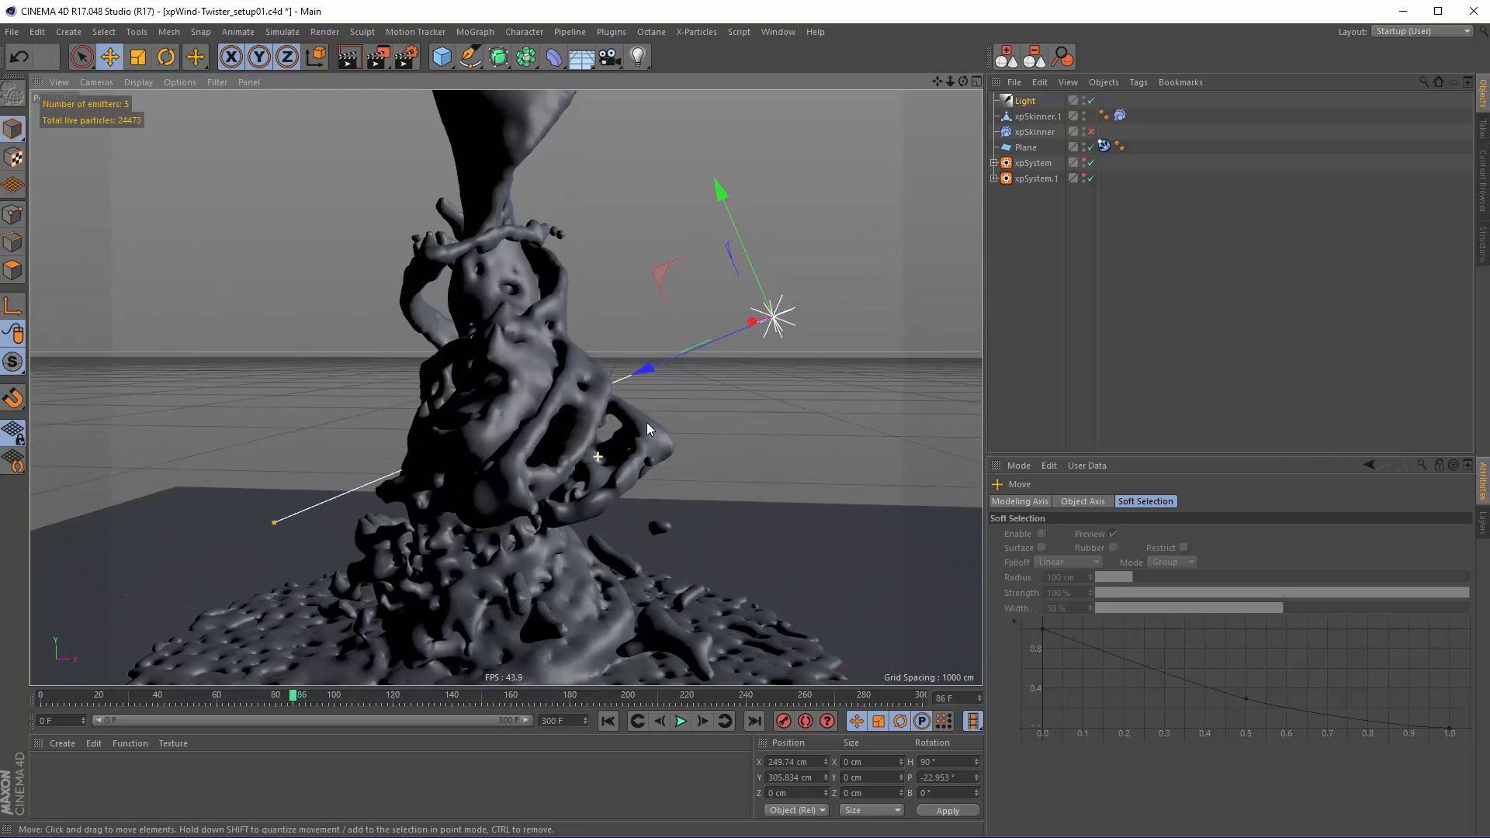
Pick a muted blue from the screen as the infinite light's color, about H 212°, S 30%, V 67%
{"action": "left_click", "coordinate": [1024, 100]}
{"action": "left_click", "coordinate": [1124, 501]}
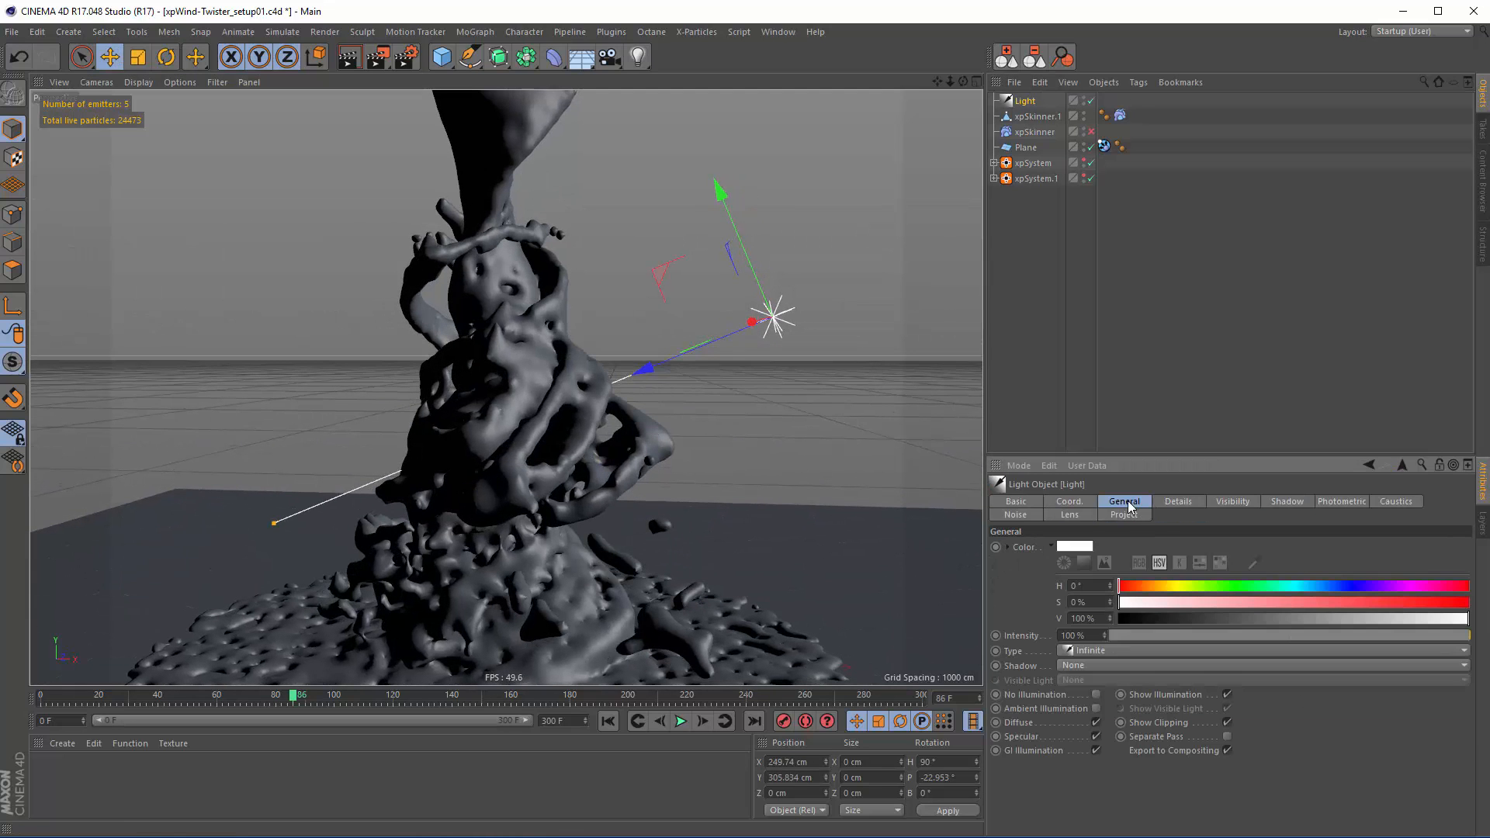
{"action": "left_click", "coordinate": [1253, 564]}
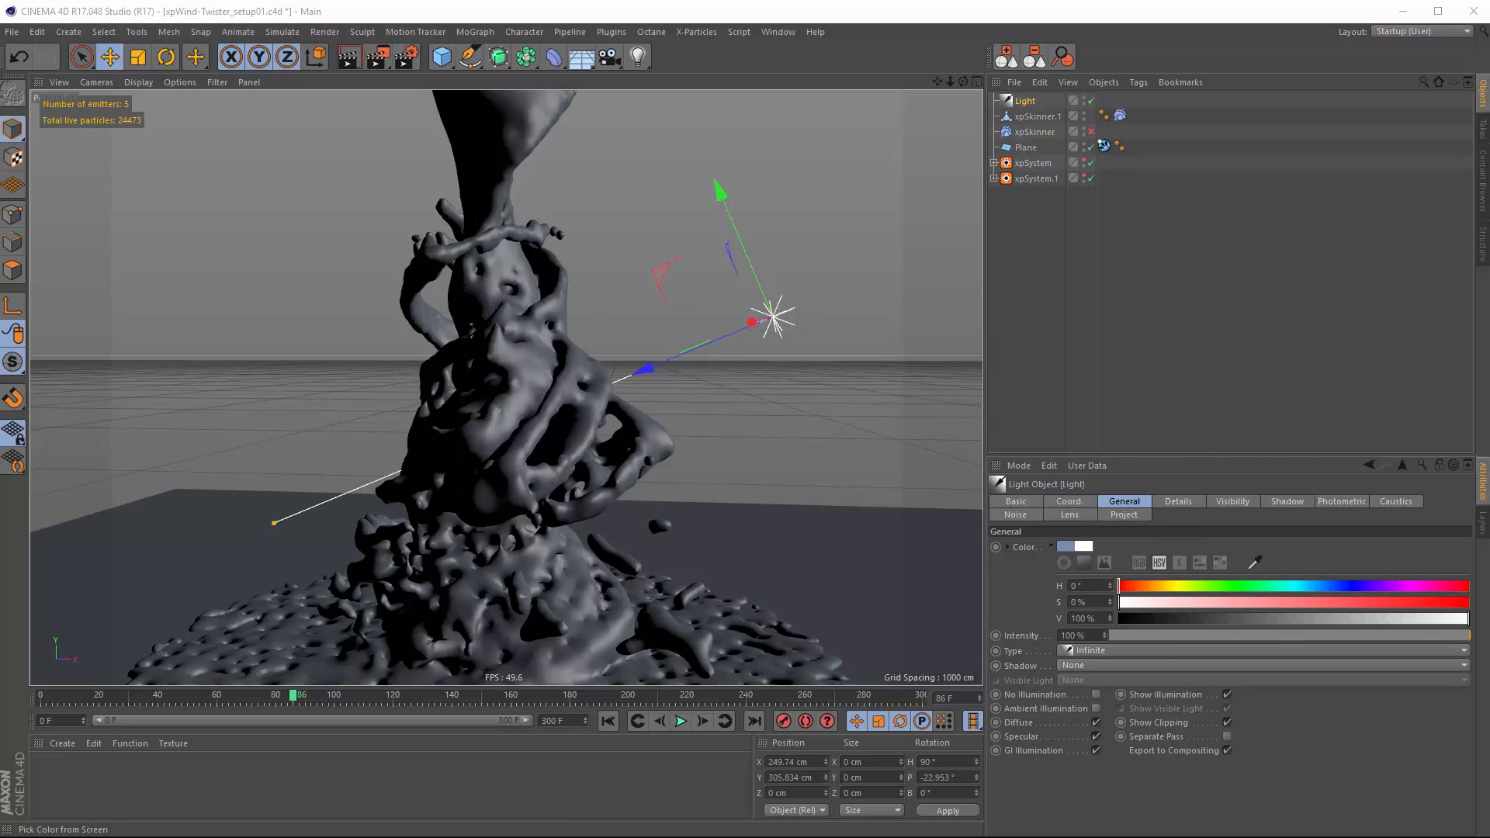
{"action": "middle_click_drag", "start_coordinate": [565, 519], "coordinate": [612, 441], "text": "alt"}
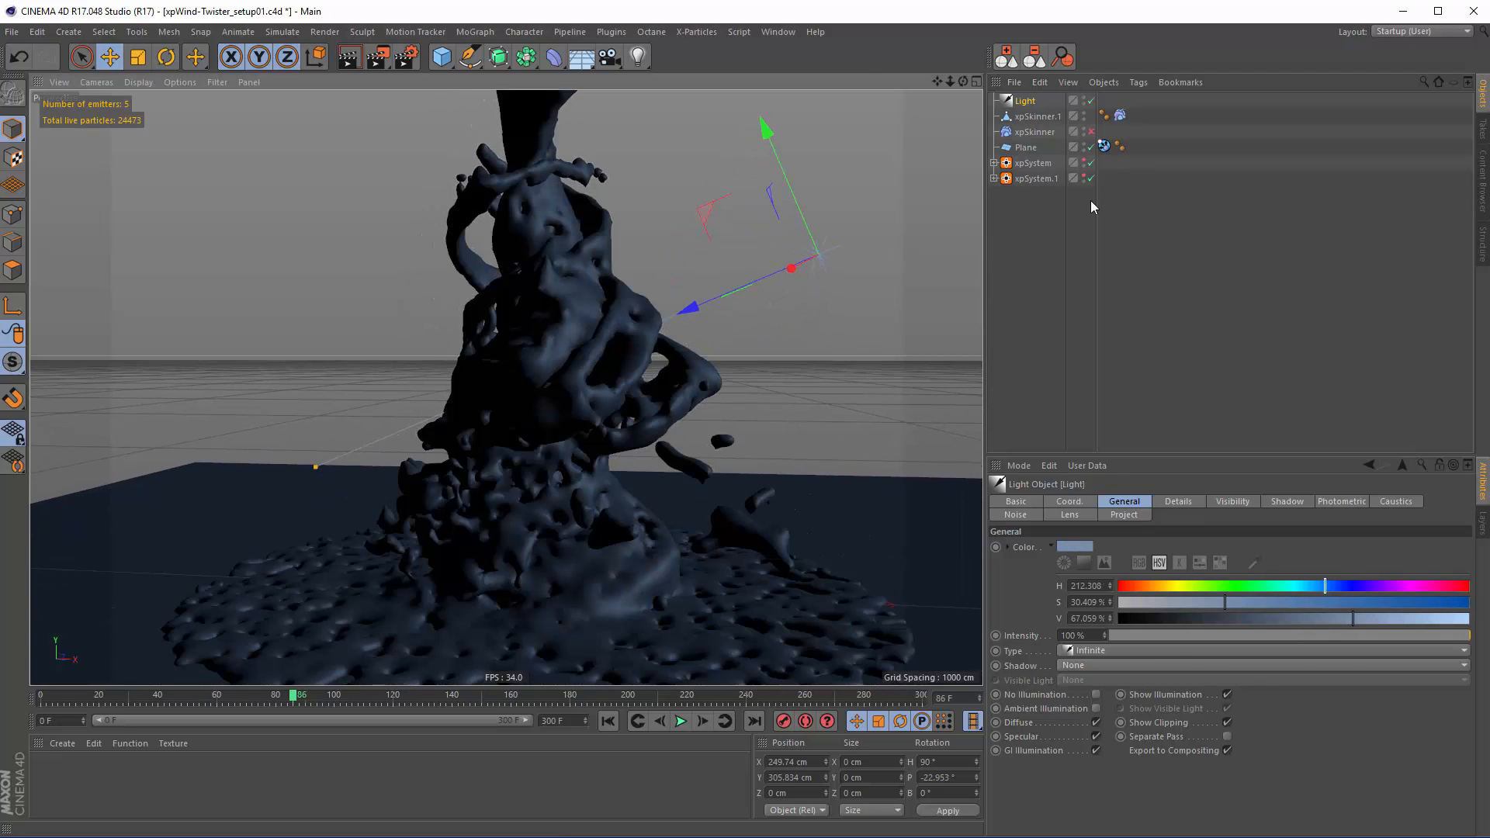
{"action": "left_click", "coordinate": [1091, 207]}
Add an omni light and pick a warm orange from the screen as its color, about H 34°, S 41%, V 87%
{"action": "left_click", "coordinate": [637, 57]}
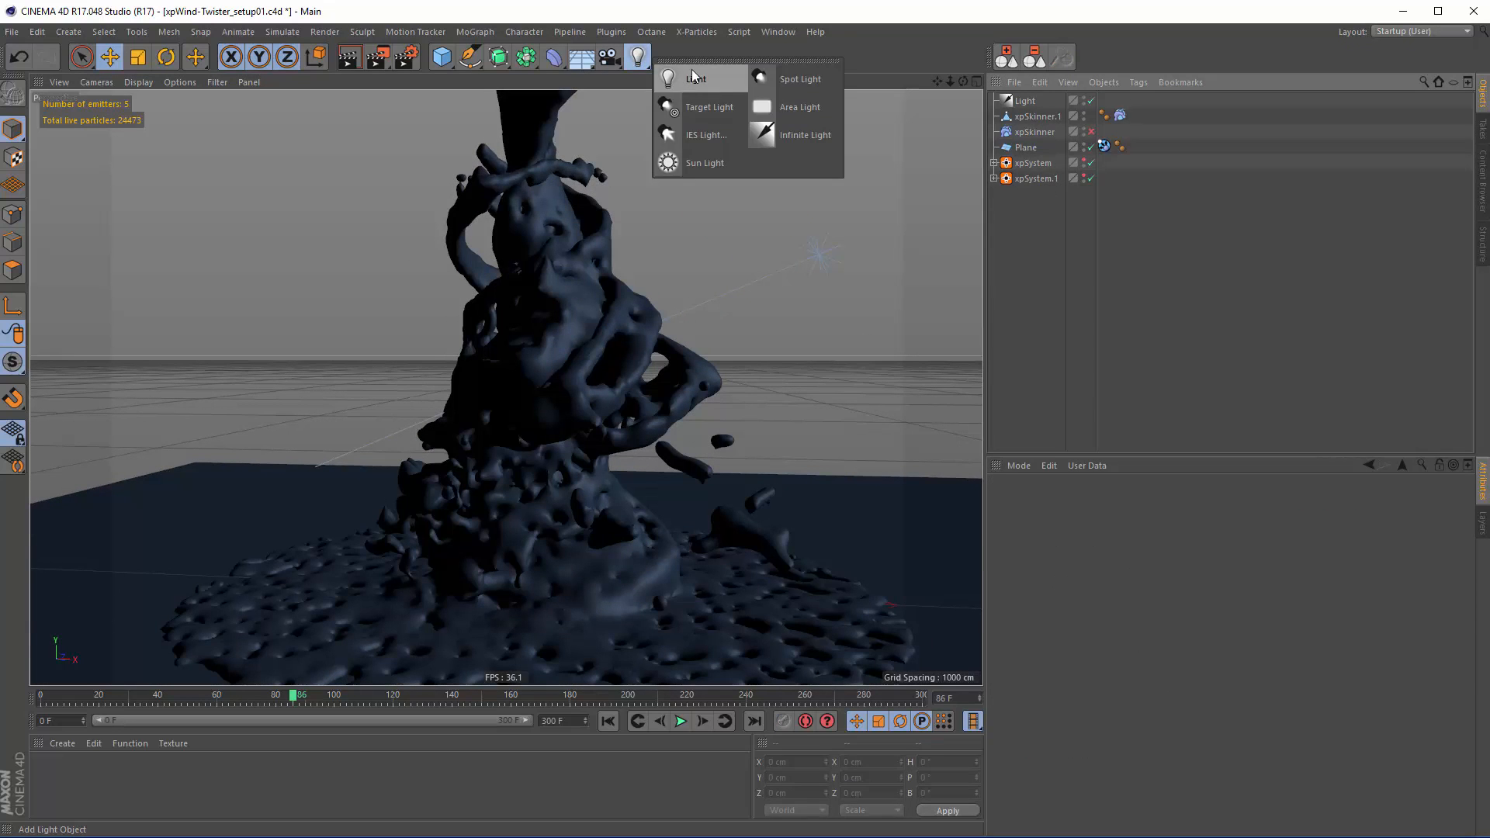
{"action": "left_click", "coordinate": [694, 77]}
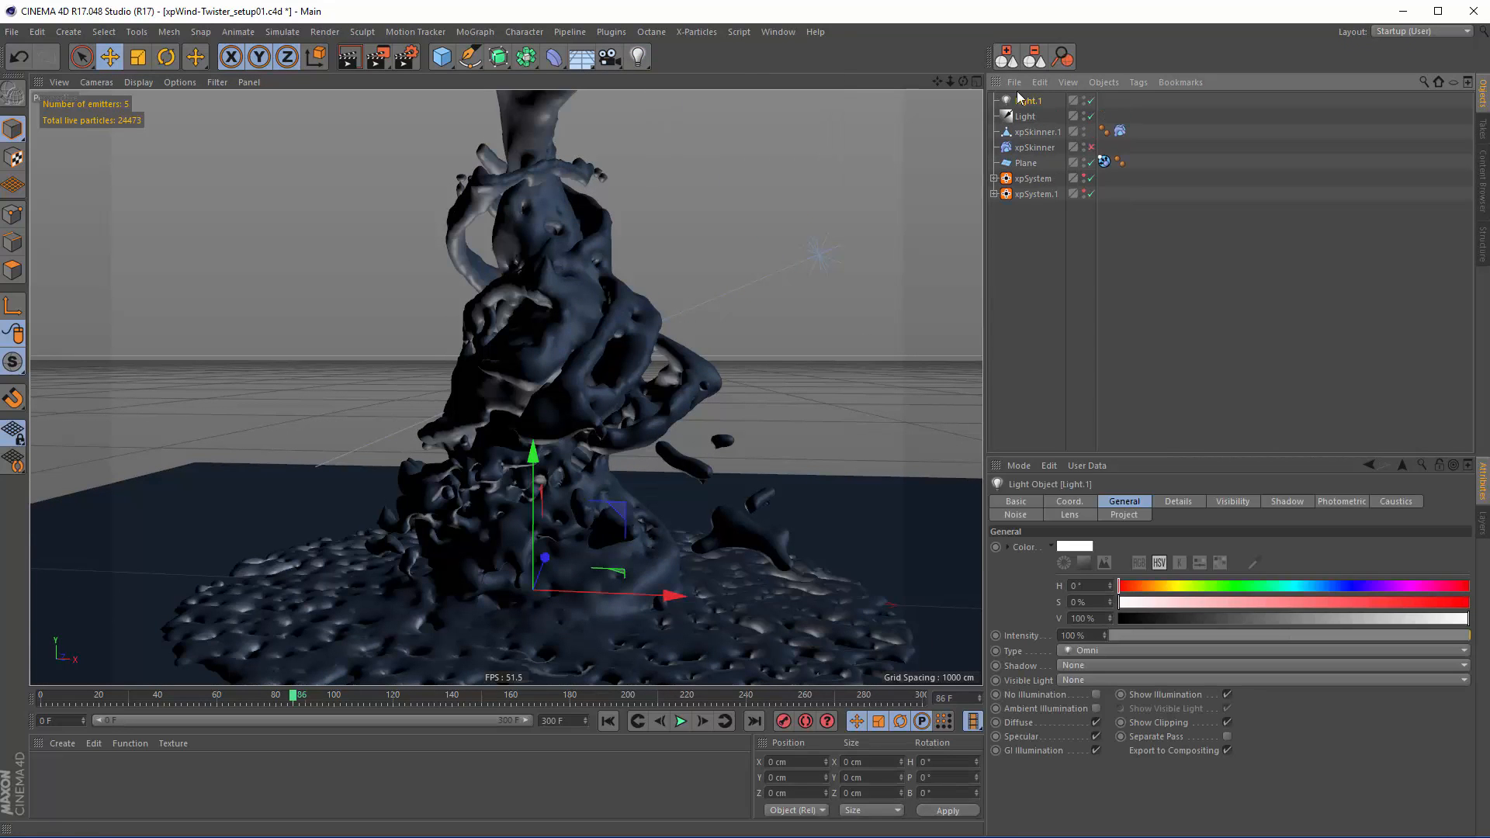
{"action": "left_click", "coordinate": [1256, 563]}
{"action": "left_click", "coordinate": [1070, 547]}
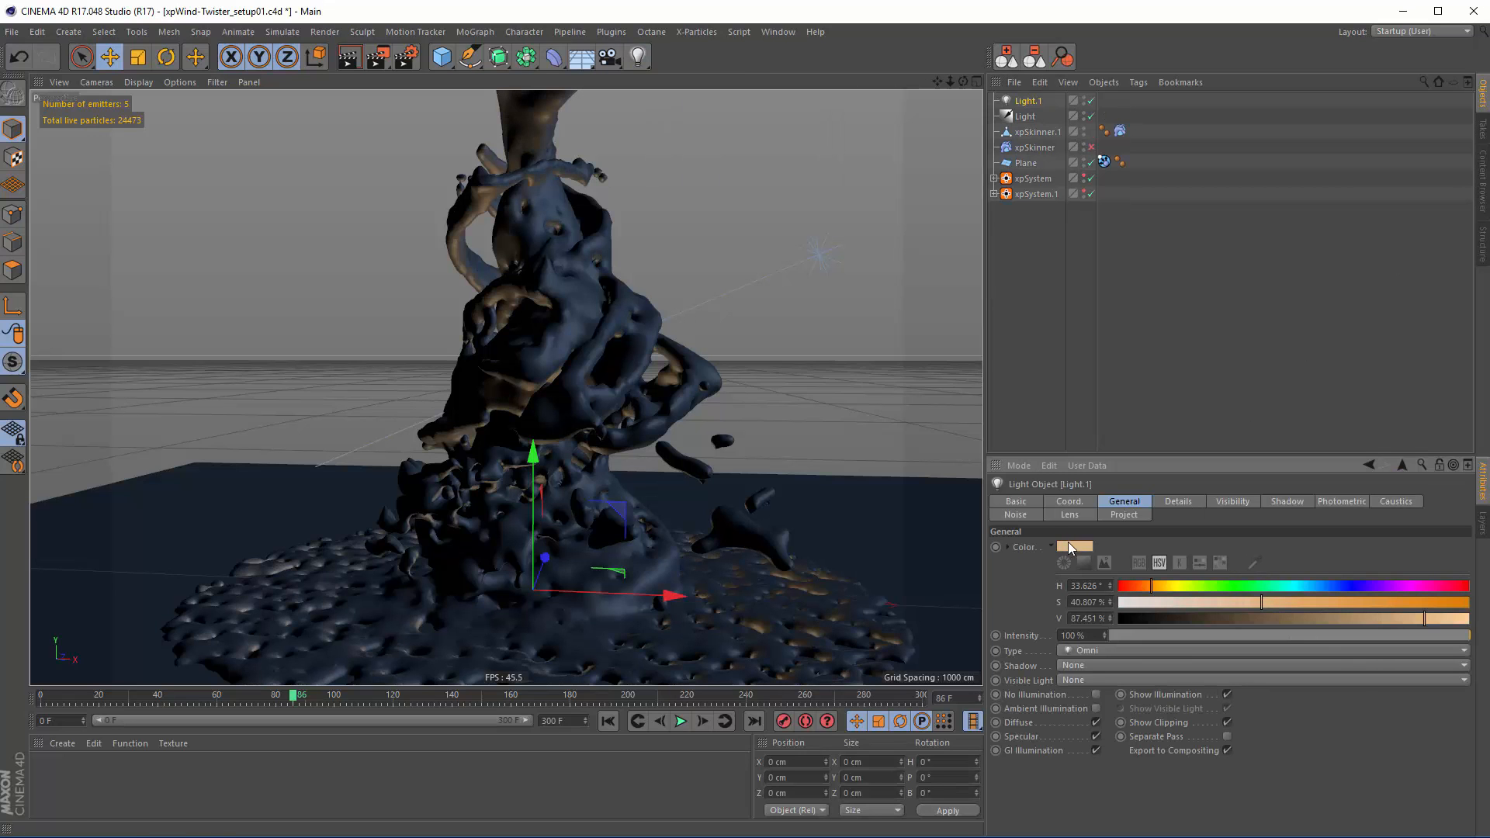
Move the omni light to about X -310 cm, Y 183 cm and render a preview of the lit mesh
{"action": "left_click_drag", "start_coordinate": [668, 592], "coordinate": [264, 532]}
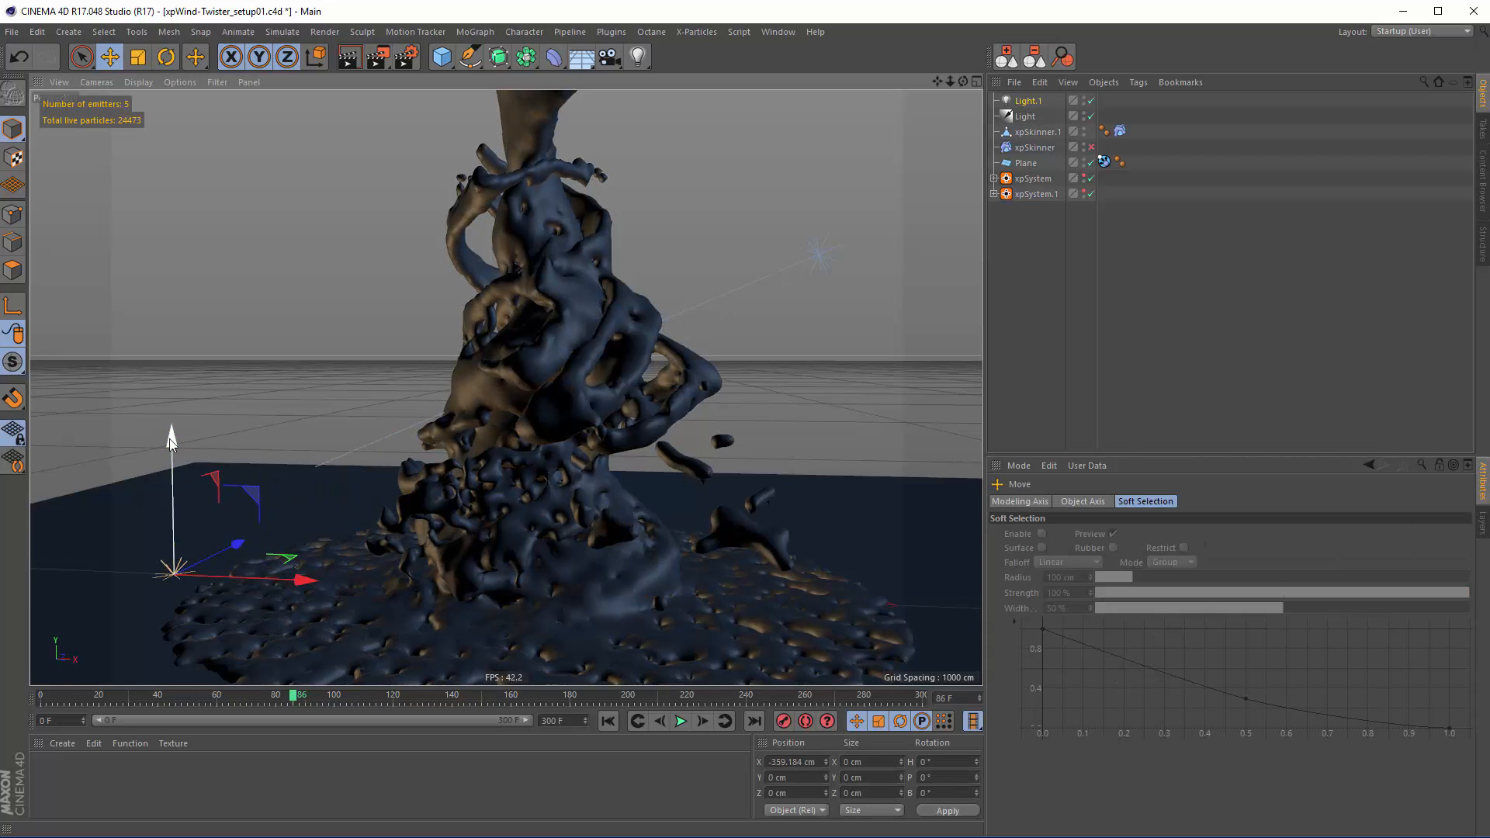
{"action": "left_click_drag", "start_coordinate": [170, 439], "coordinate": [223, 270]}
{"action": "left_click_drag", "start_coordinate": [301, 400], "coordinate": [367, 402]}
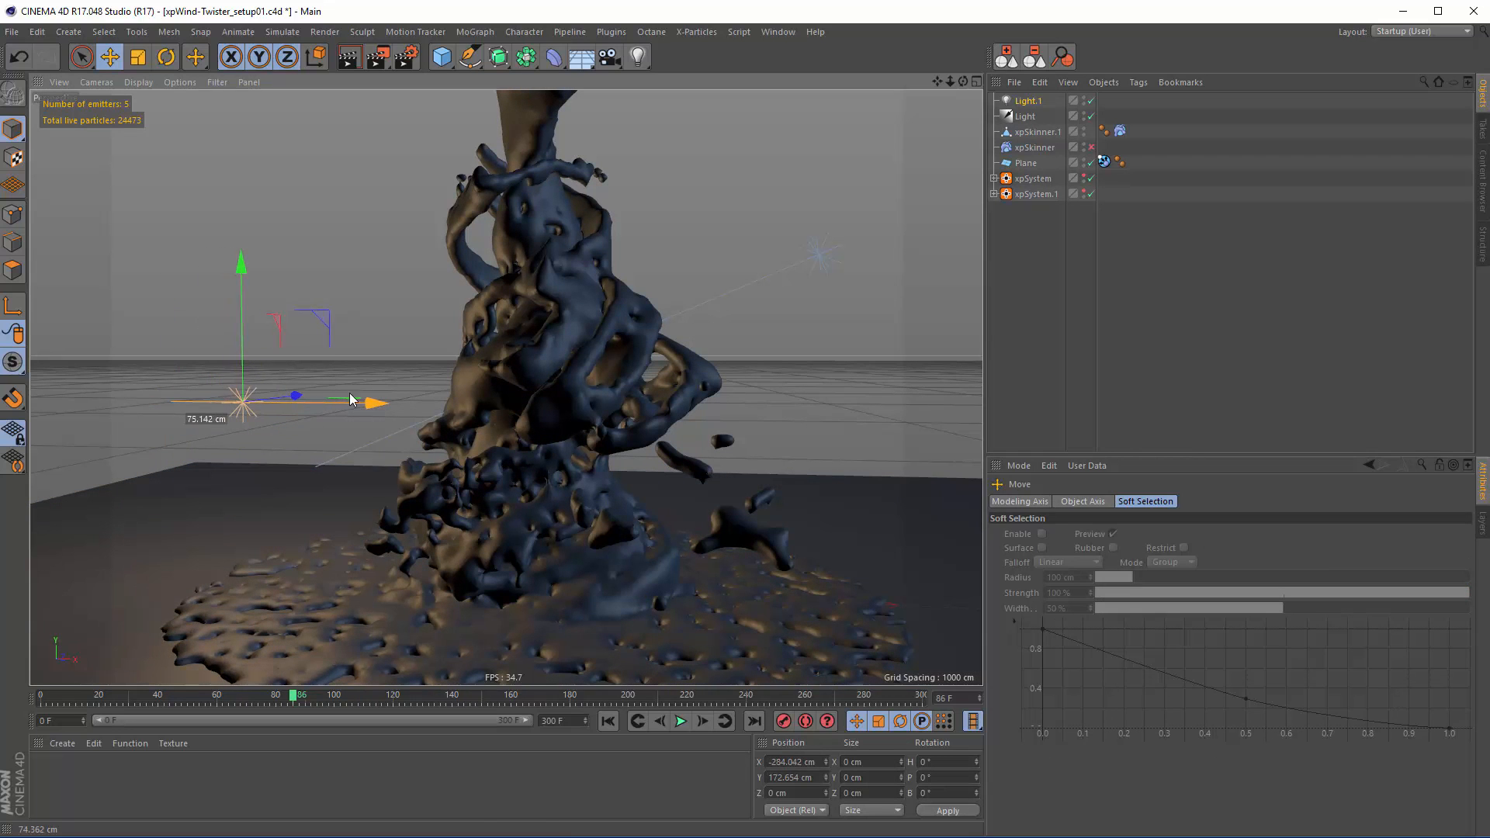
{"action": "left_click_drag", "start_coordinate": [230, 268], "coordinate": [231, 257]}
{"action": "left_click_drag", "start_coordinate": [361, 393], "coordinate": [343, 394]}
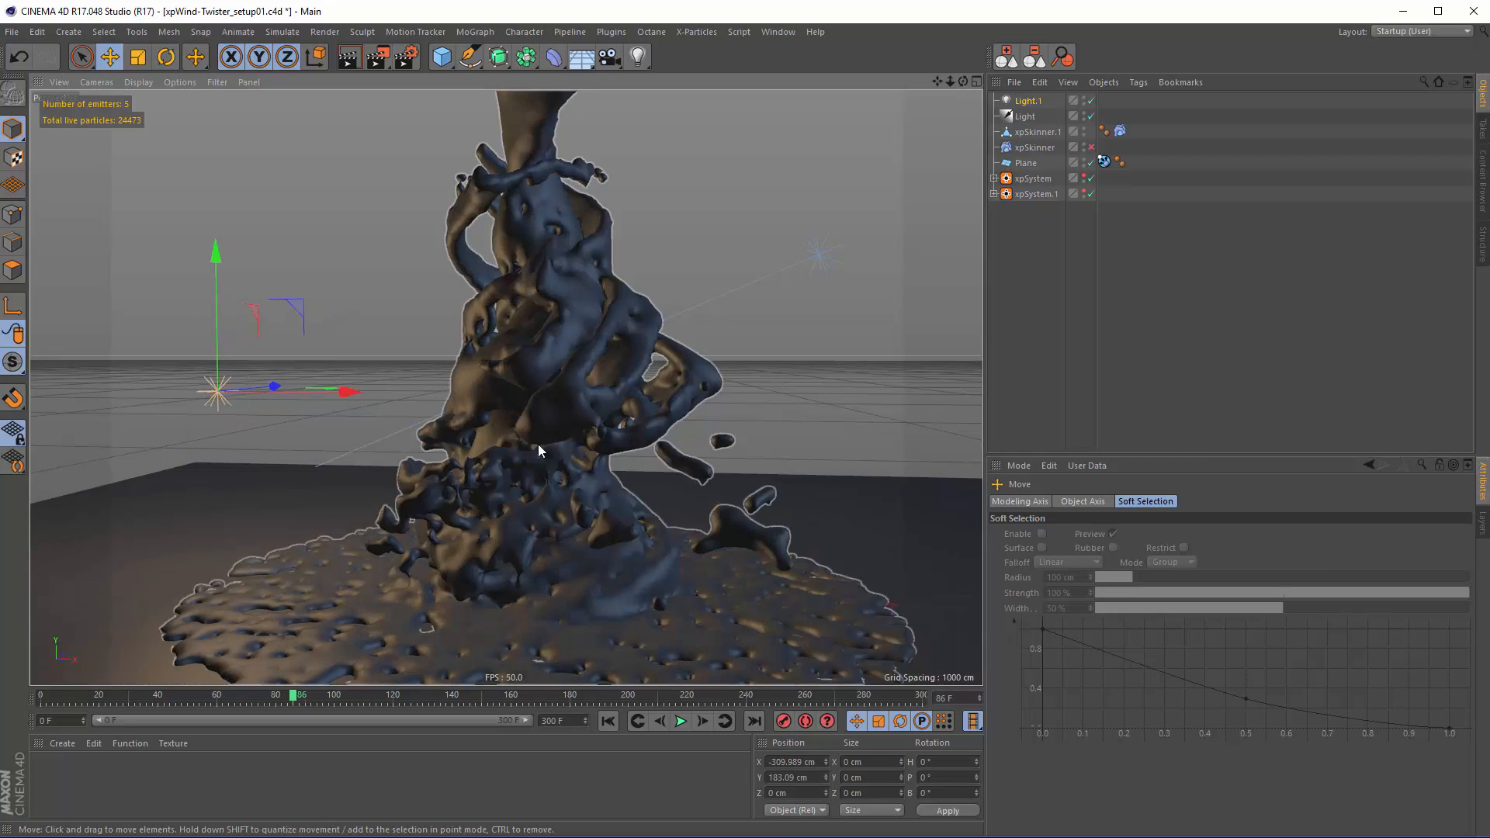
{"action": "middle_click_drag", "start_coordinate": [575, 445], "coordinate": [516, 446], "text": "alt"}
{"action": "left_click_drag", "start_coordinate": [516, 446], "coordinate": [501, 479], "text": "alt"}
{"action": "key", "text": "ctrl+r"}
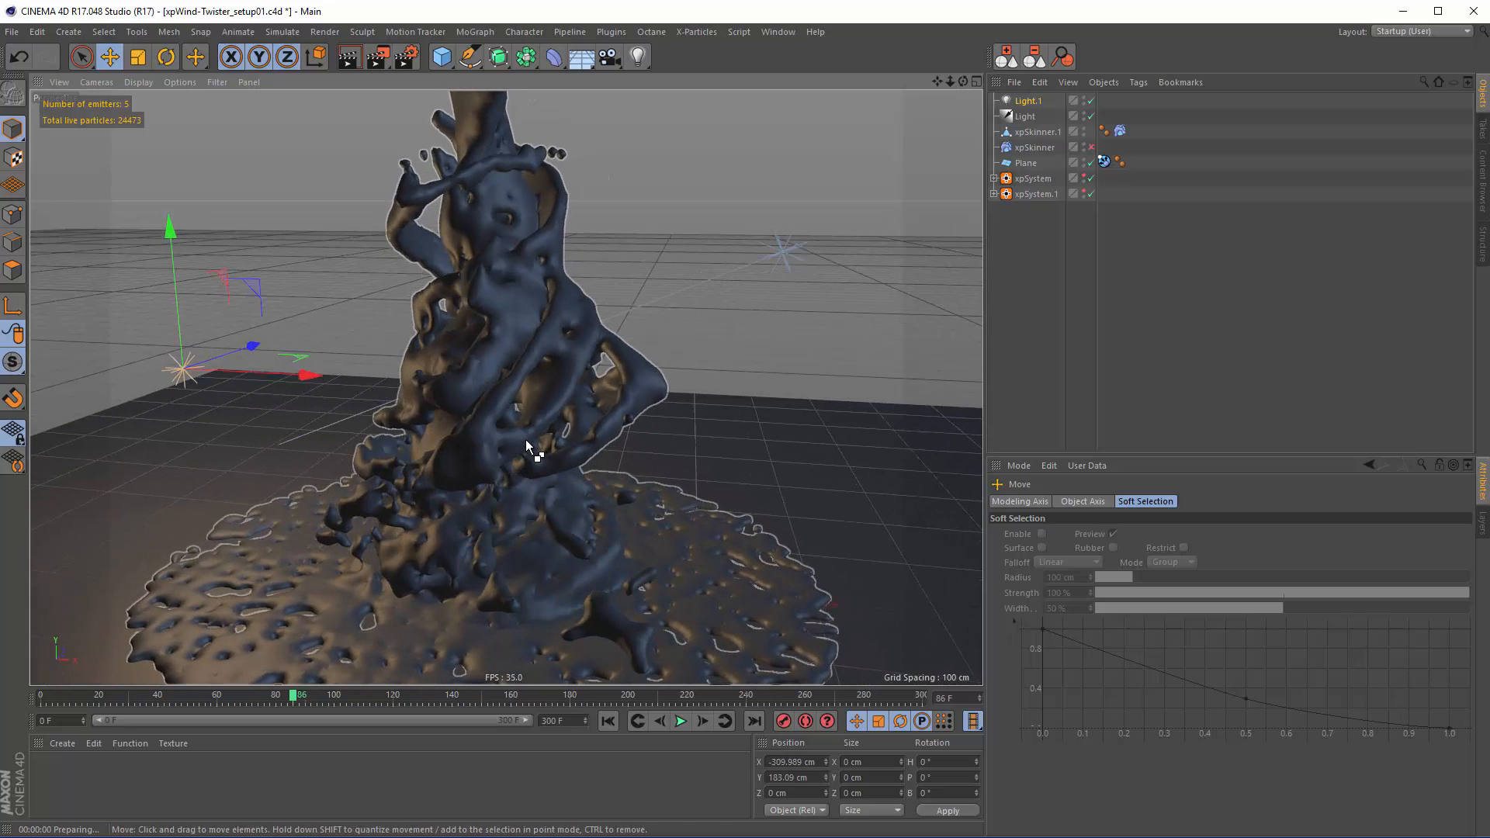
Give both lights Shadow Maps (Soft) shadows with a 1000x1000 shadow map
{"action": "left_click", "coordinate": [1025, 116], "text": "shift"}
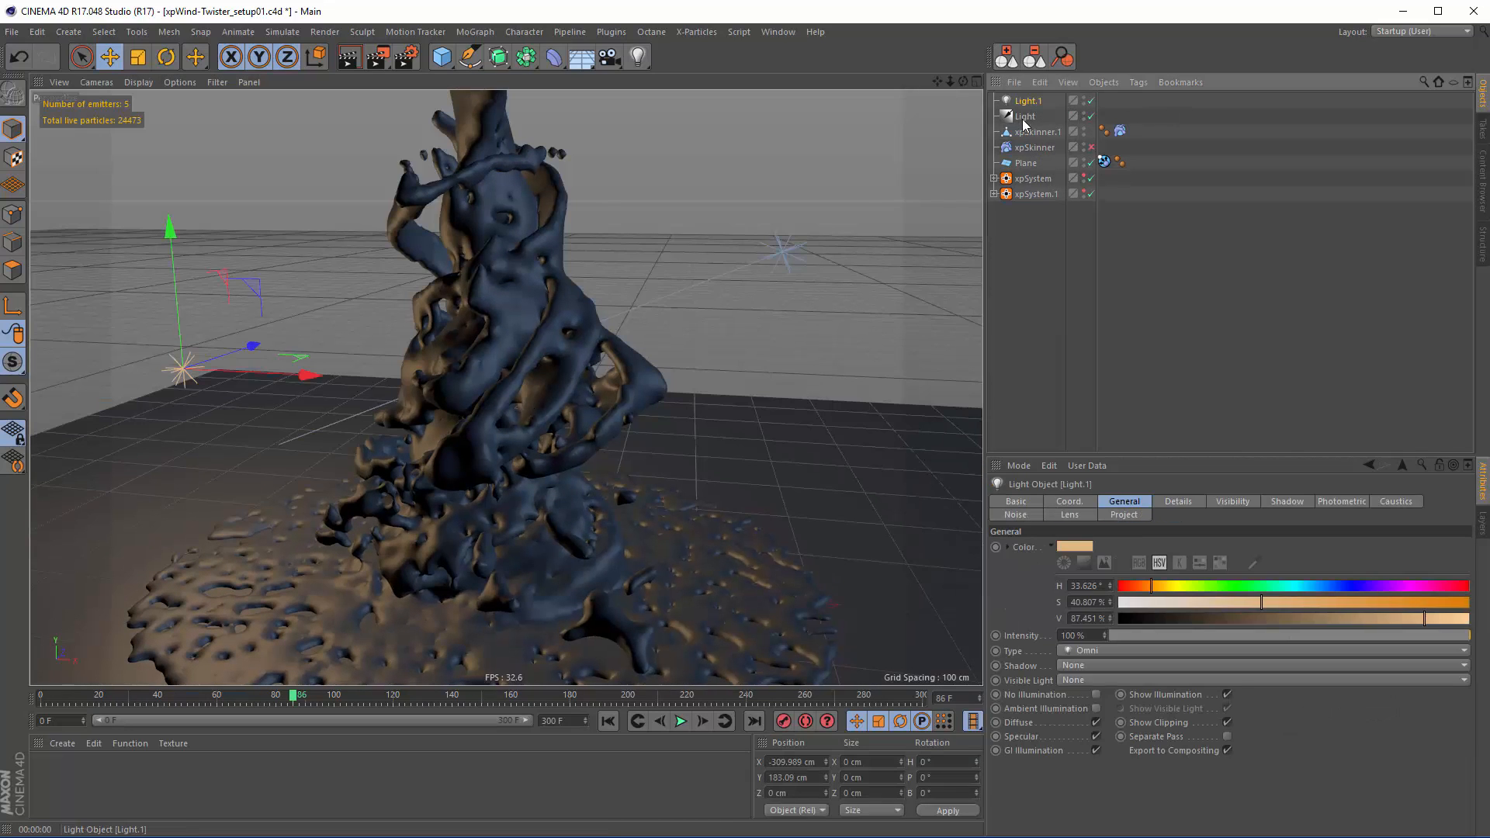
{"action": "left_click", "coordinate": [1288, 501]}
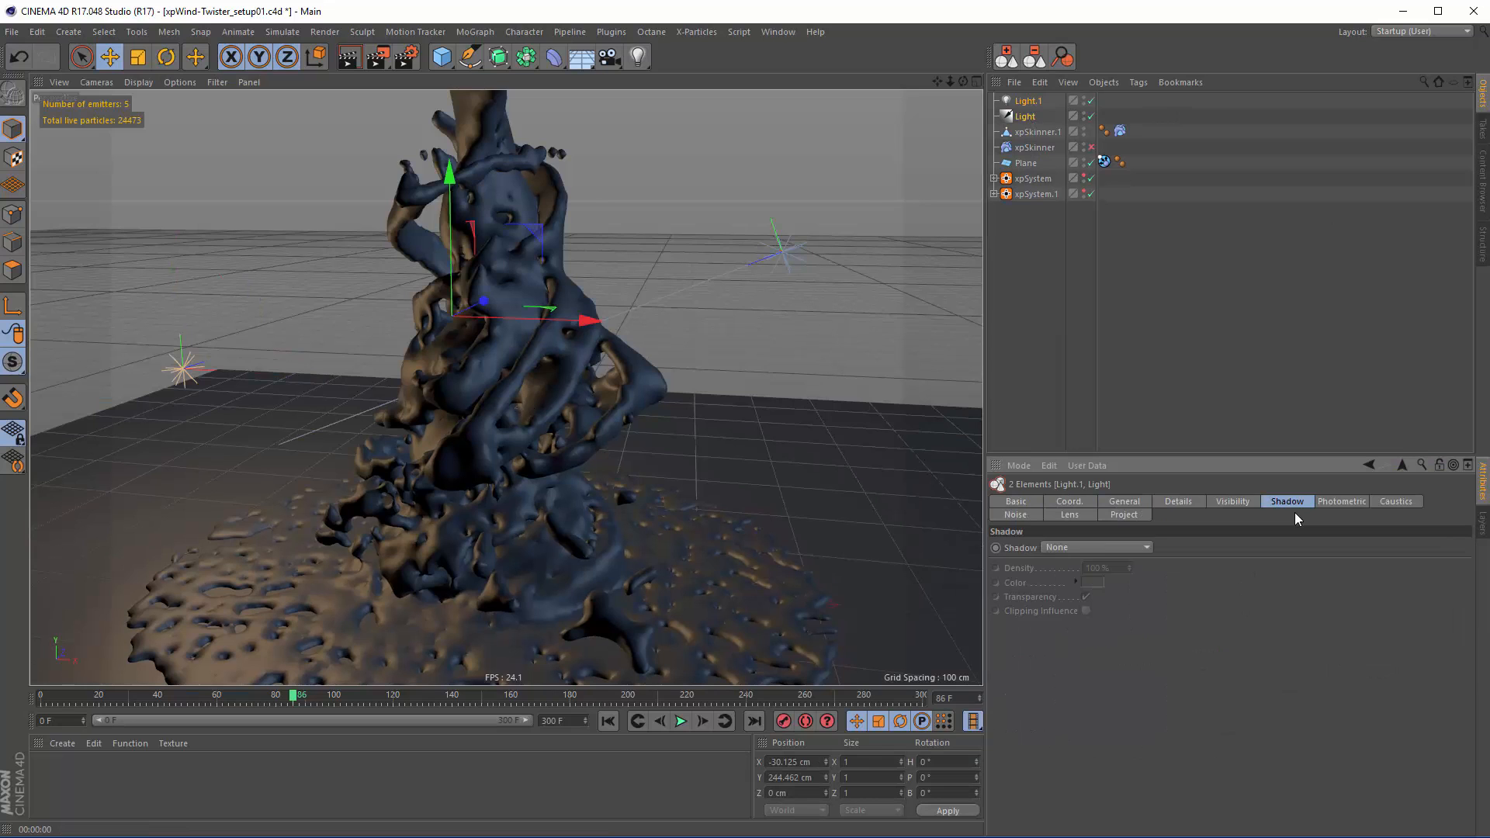
{"action": "left_click", "coordinate": [1101, 548]}
{"action": "left_click", "coordinate": [1095, 582]}
{"action": "left_click", "coordinate": [1116, 630]}
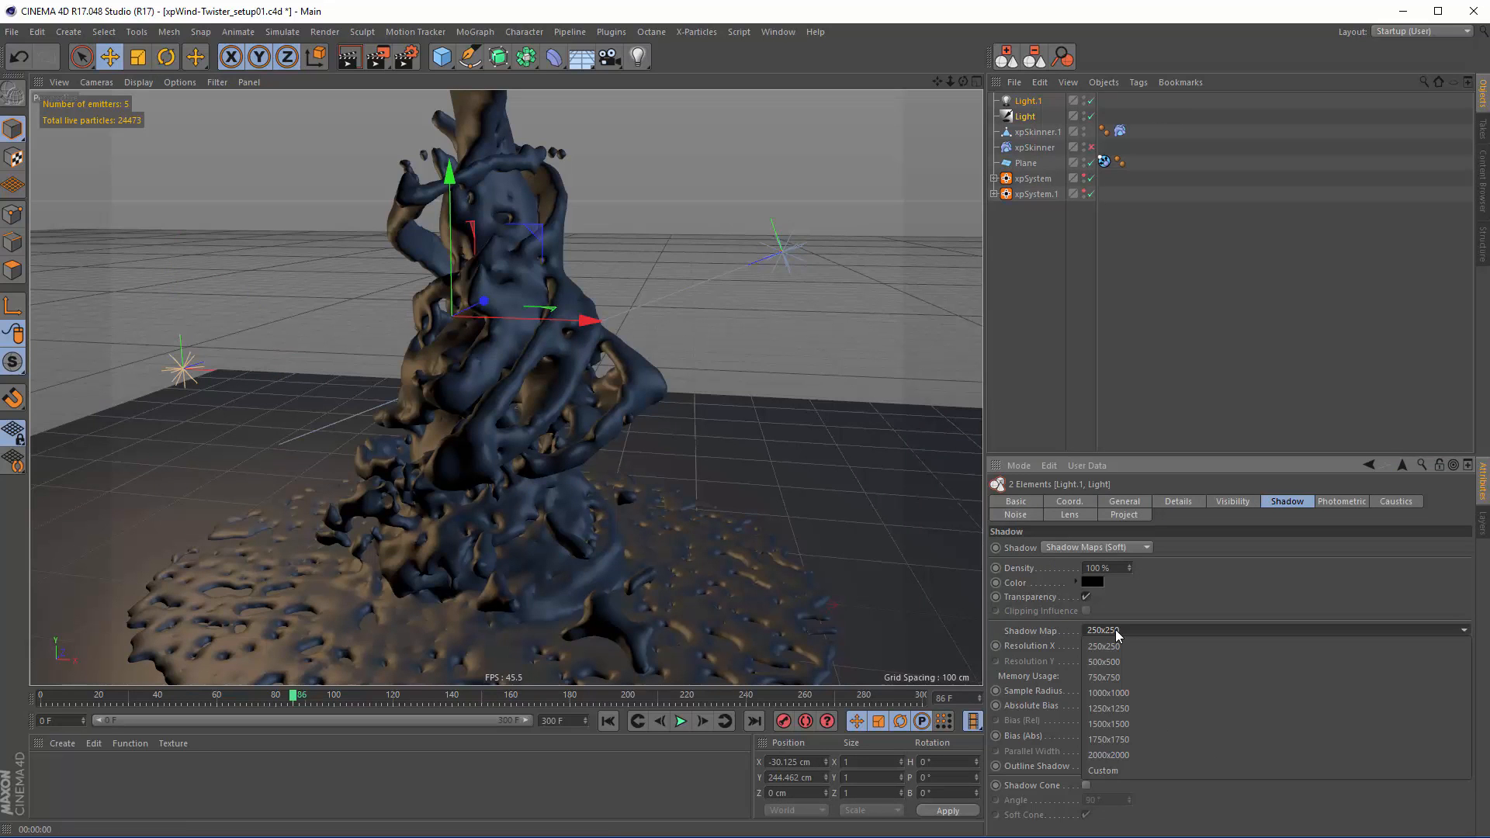
{"action": "left_click", "coordinate": [1121, 693]}
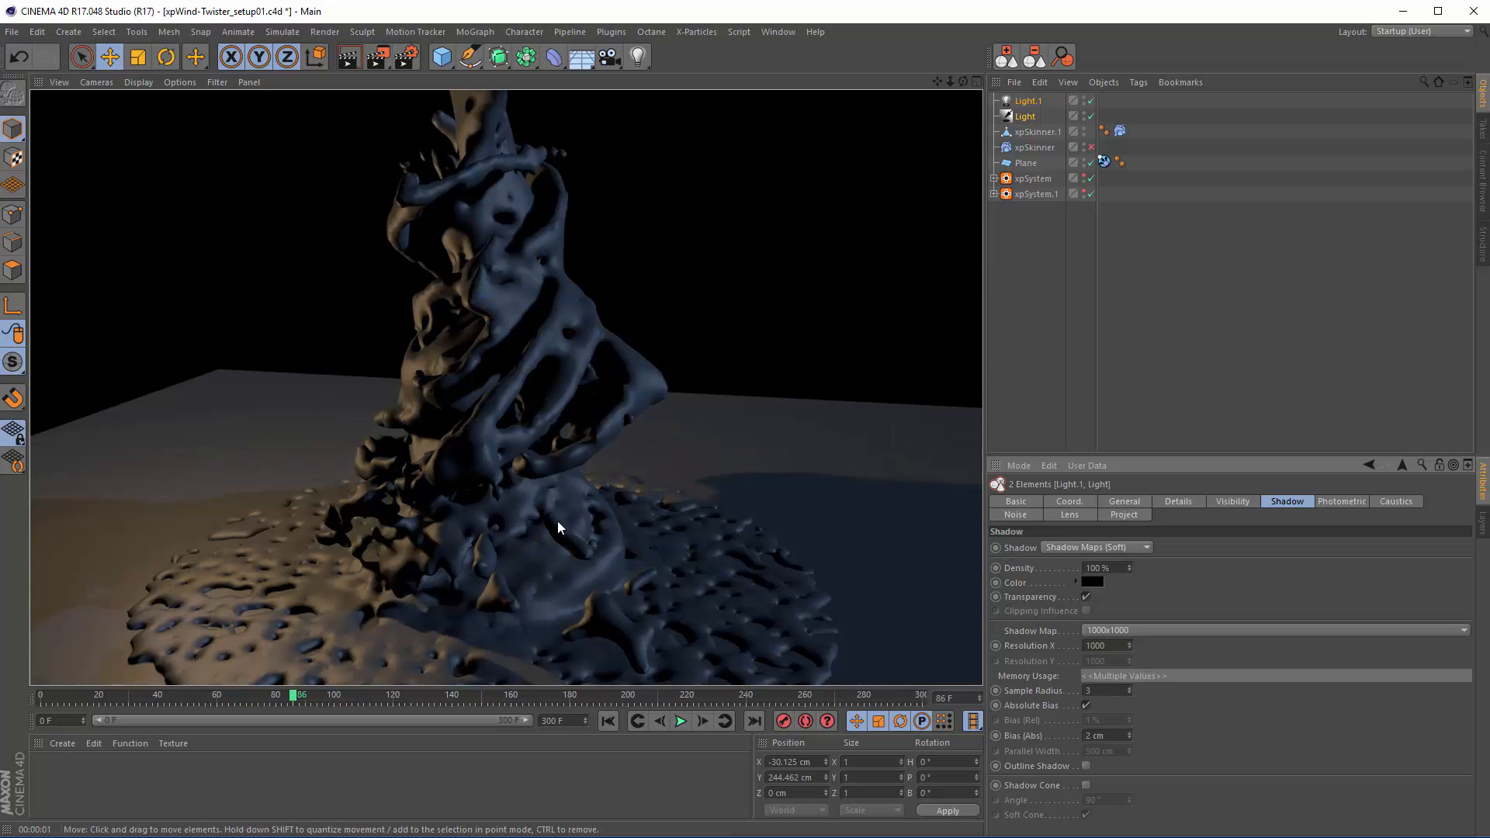
Create a new material and apply it to the polygon copy of the skinner mesh
{"action": "double_click", "coordinate": [129, 798]}
{"action": "left_click_drag", "start_coordinate": [43, 771], "coordinate": [1041, 135]}
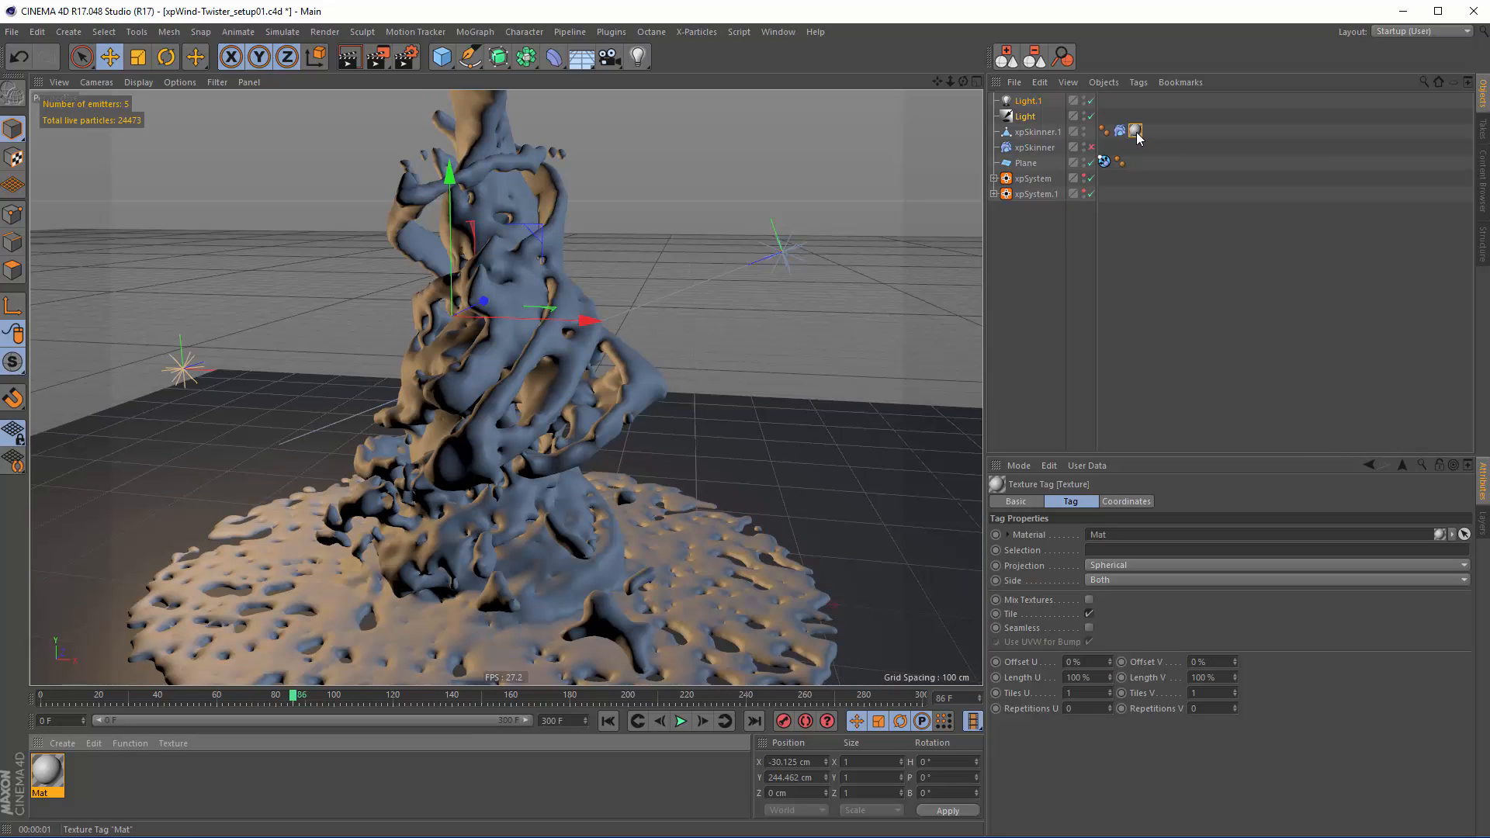
Copy the Mat material tag onto the original xpSkinner object and darken the material's color to V 18%
{"action": "left_click_drag", "start_coordinate": [1137, 133], "coordinate": [1164, 146], "text": "ctrl"}
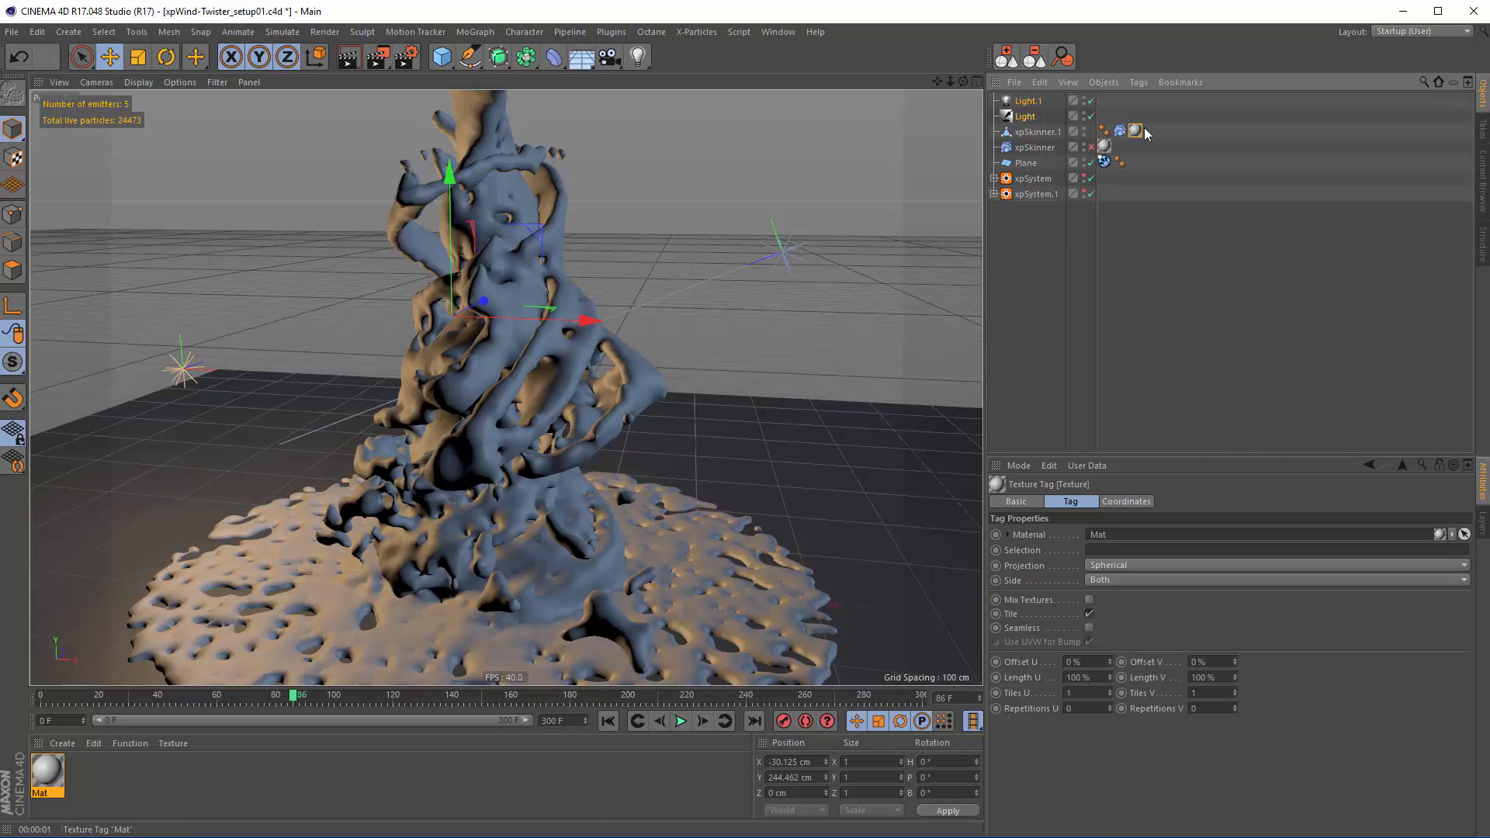
{"action": "double_click", "coordinate": [45, 773]}
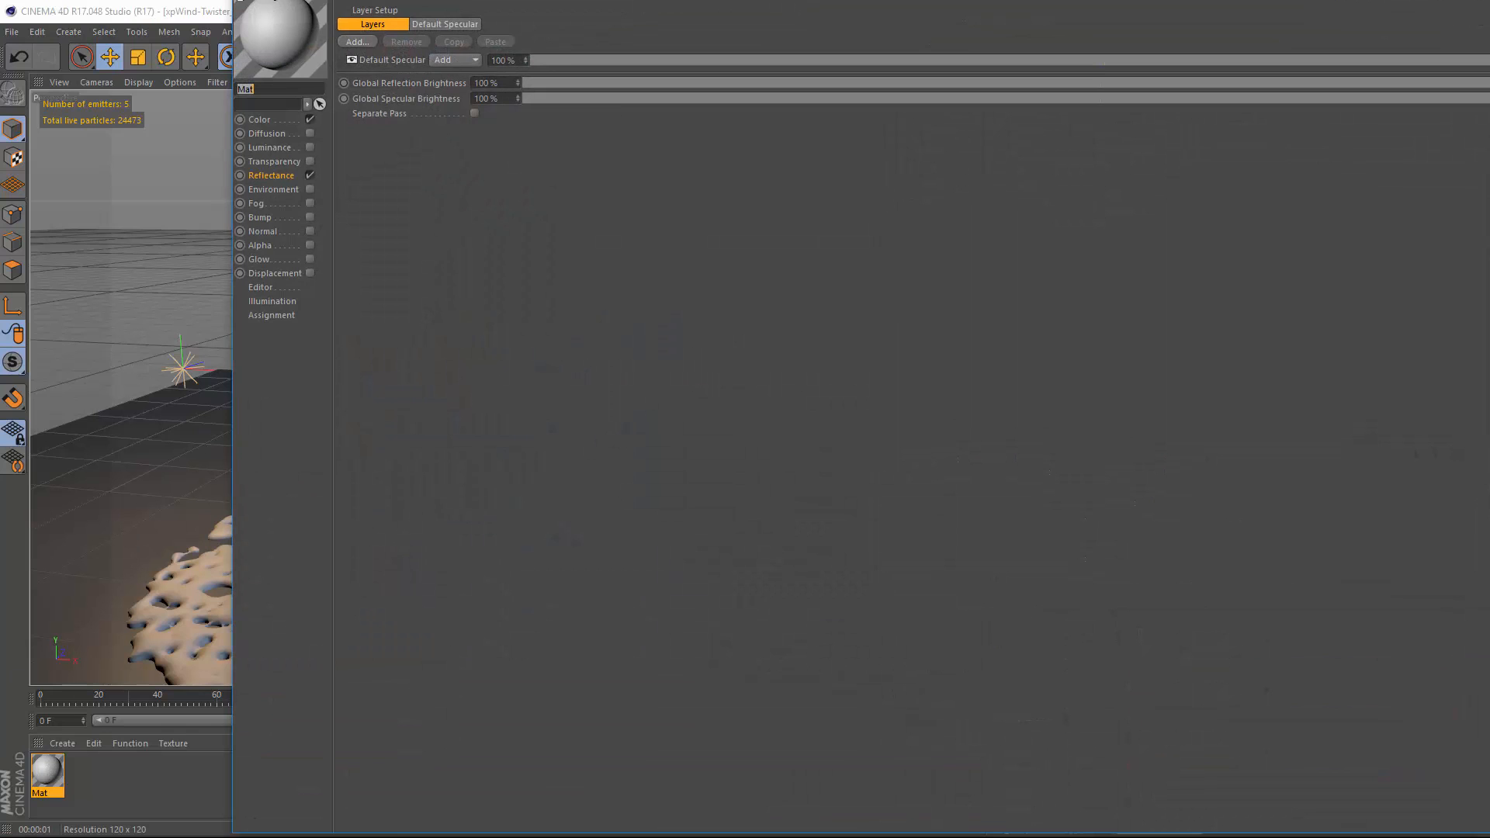
{"action": "left_click_drag", "start_coordinate": [280, 7], "coordinate": [466, 176]}
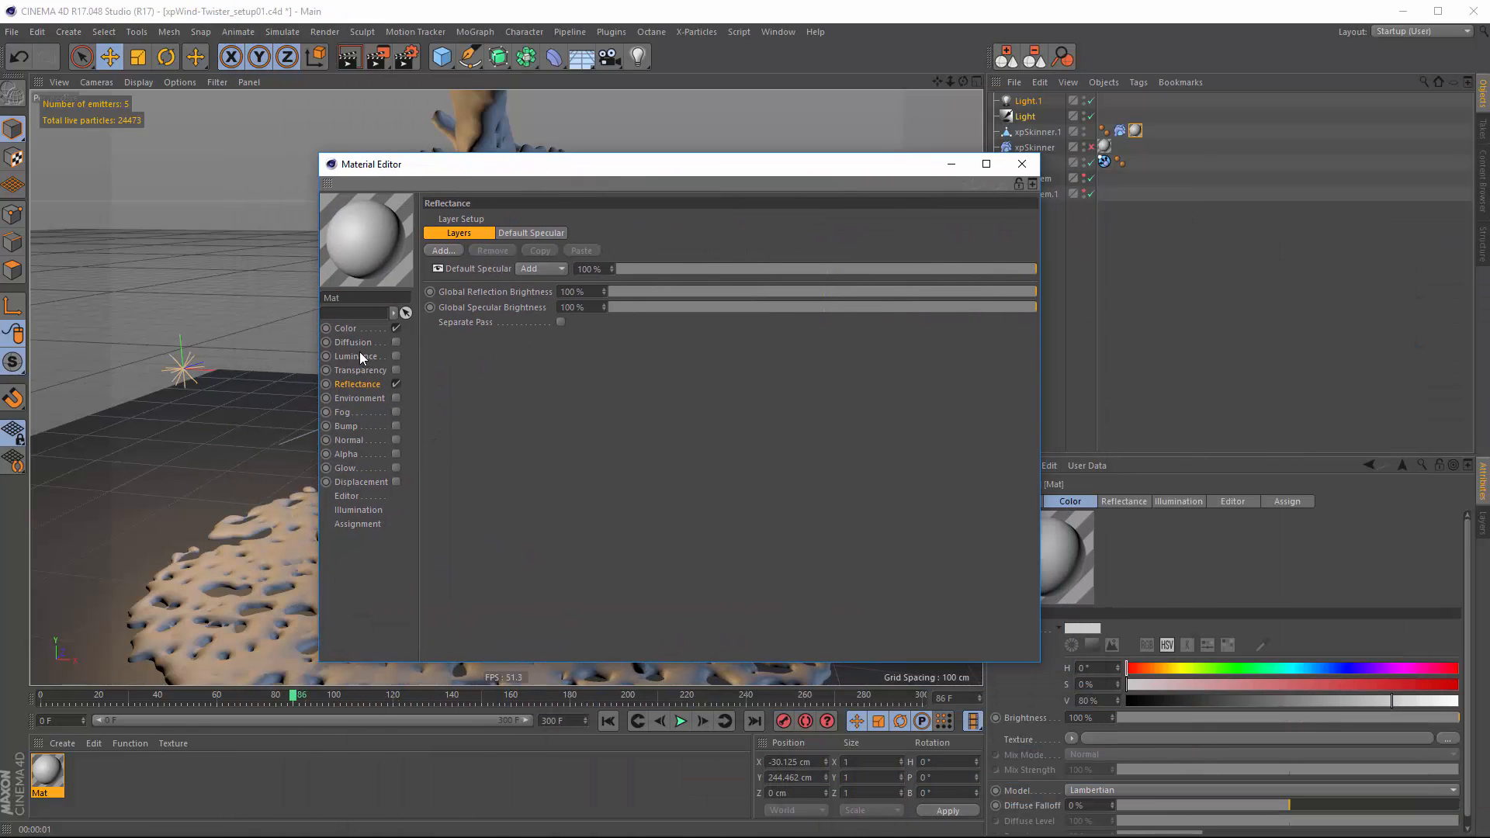
{"action": "left_click", "coordinate": [351, 329]}
{"action": "left_click_drag", "start_coordinate": [857, 290], "coordinate": [644, 290]}
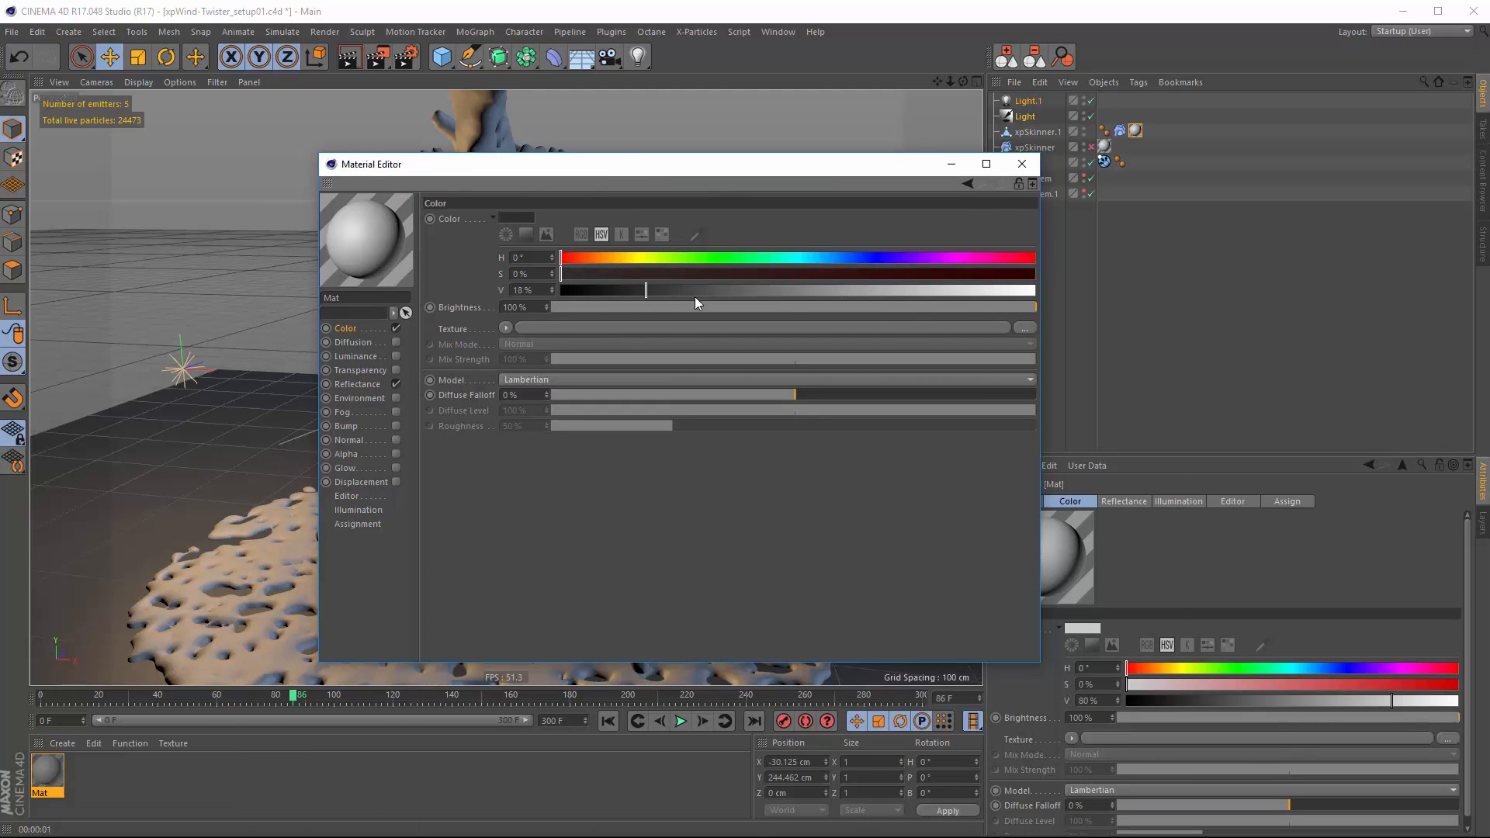
Enable the material's Luminance channel and load the Subsurface Scattering effect as its texture
{"action": "left_click_drag", "start_coordinate": [634, 170], "coordinate": [767, 169]}
{"action": "left_click", "coordinate": [489, 358]}
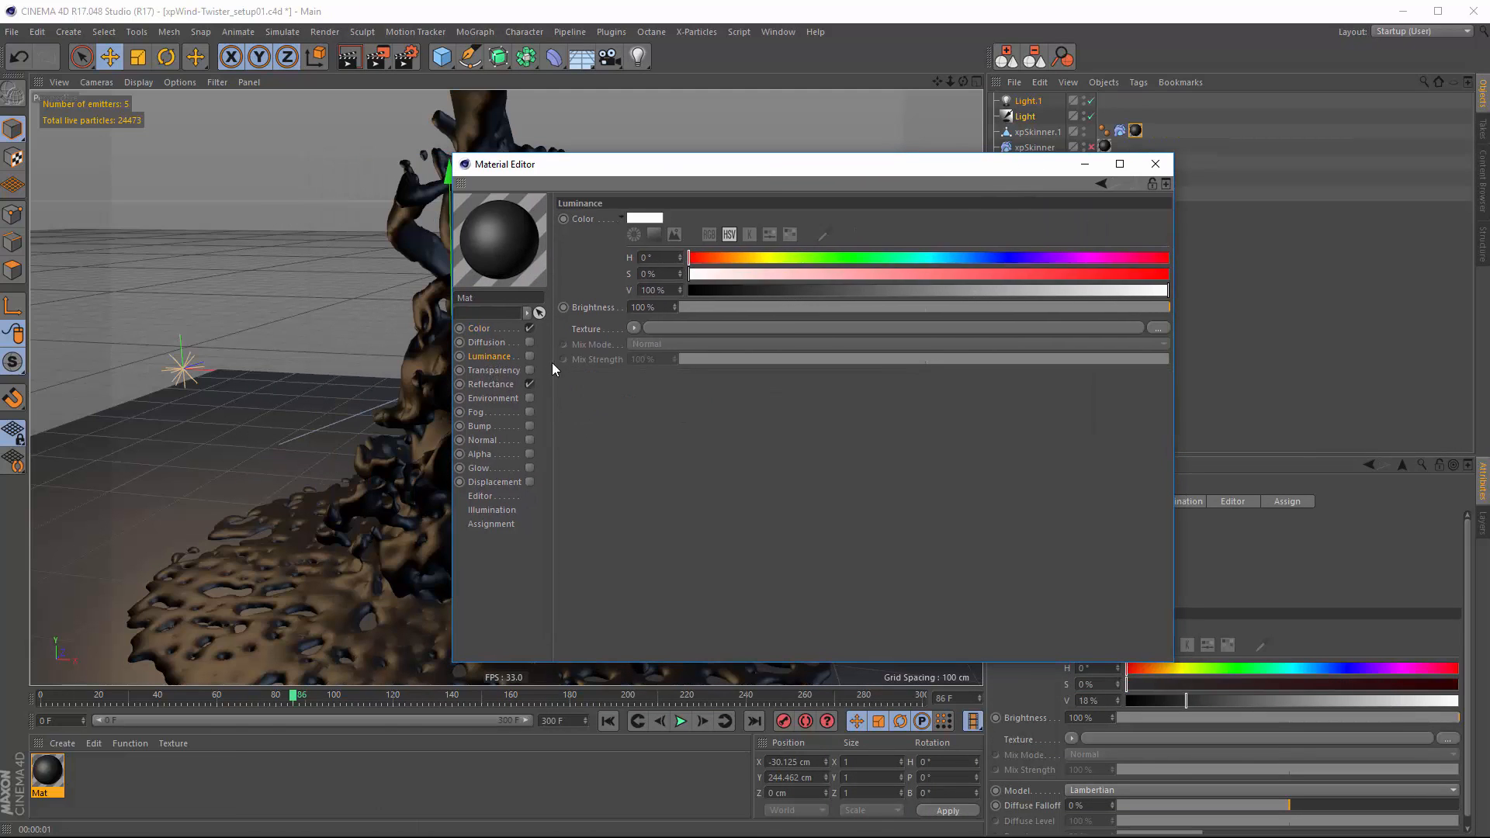
{"action": "left_click", "coordinate": [530, 356]}
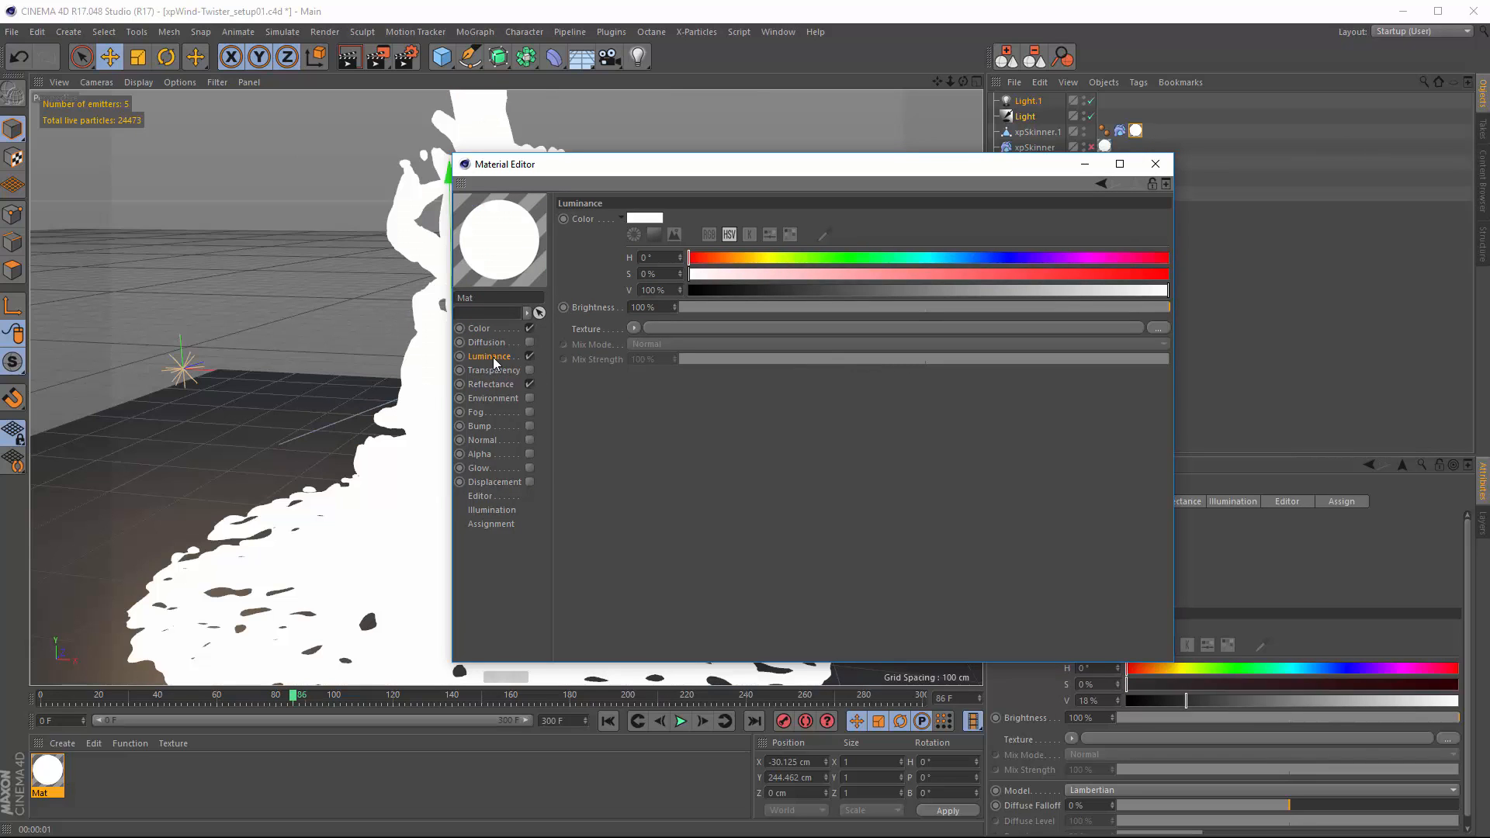
{"action": "left_click", "coordinate": [635, 330]}
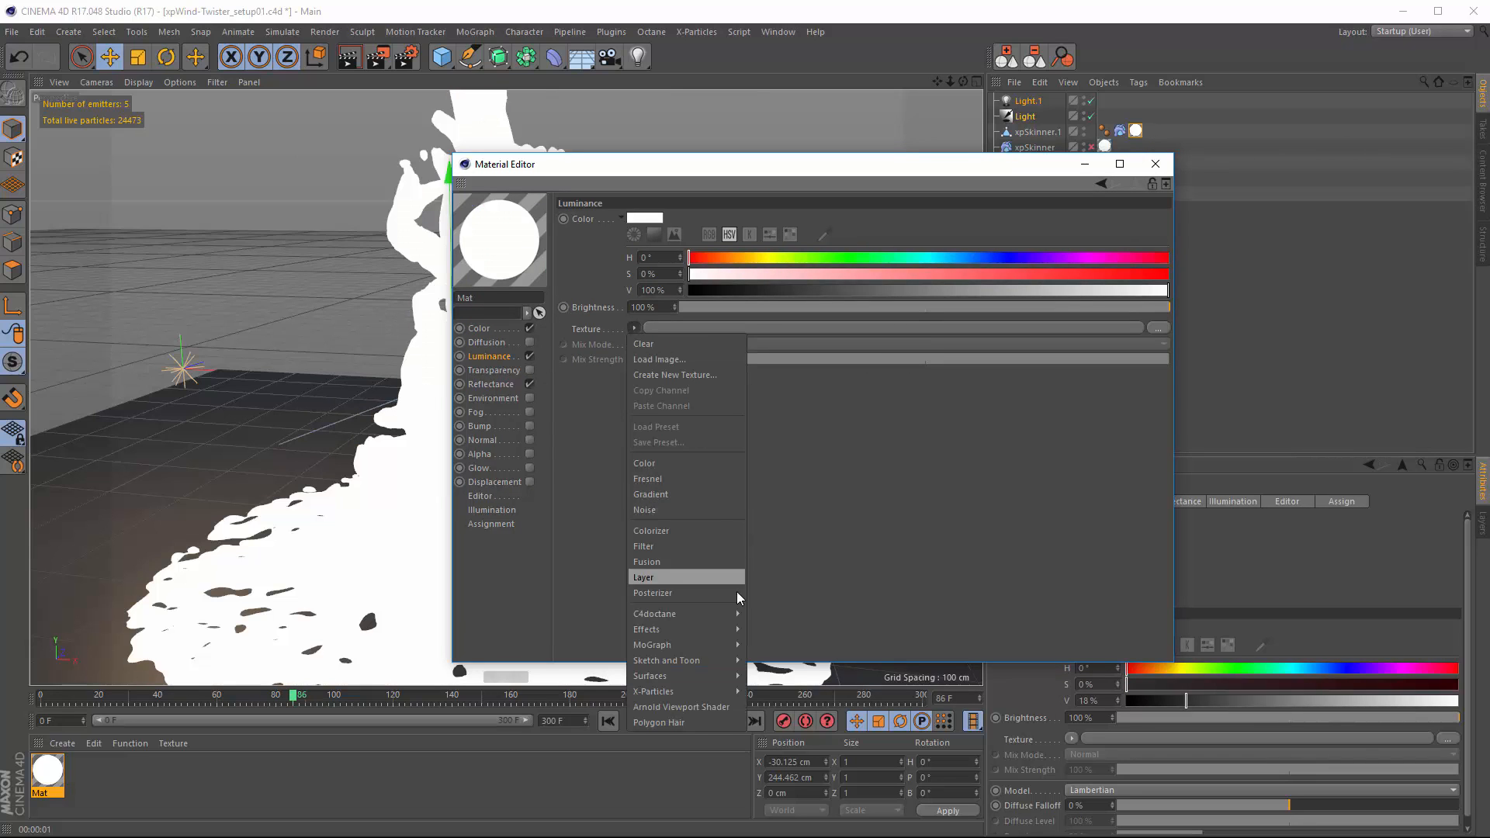
{"action": "mouse_move", "coordinate": [715, 630]}
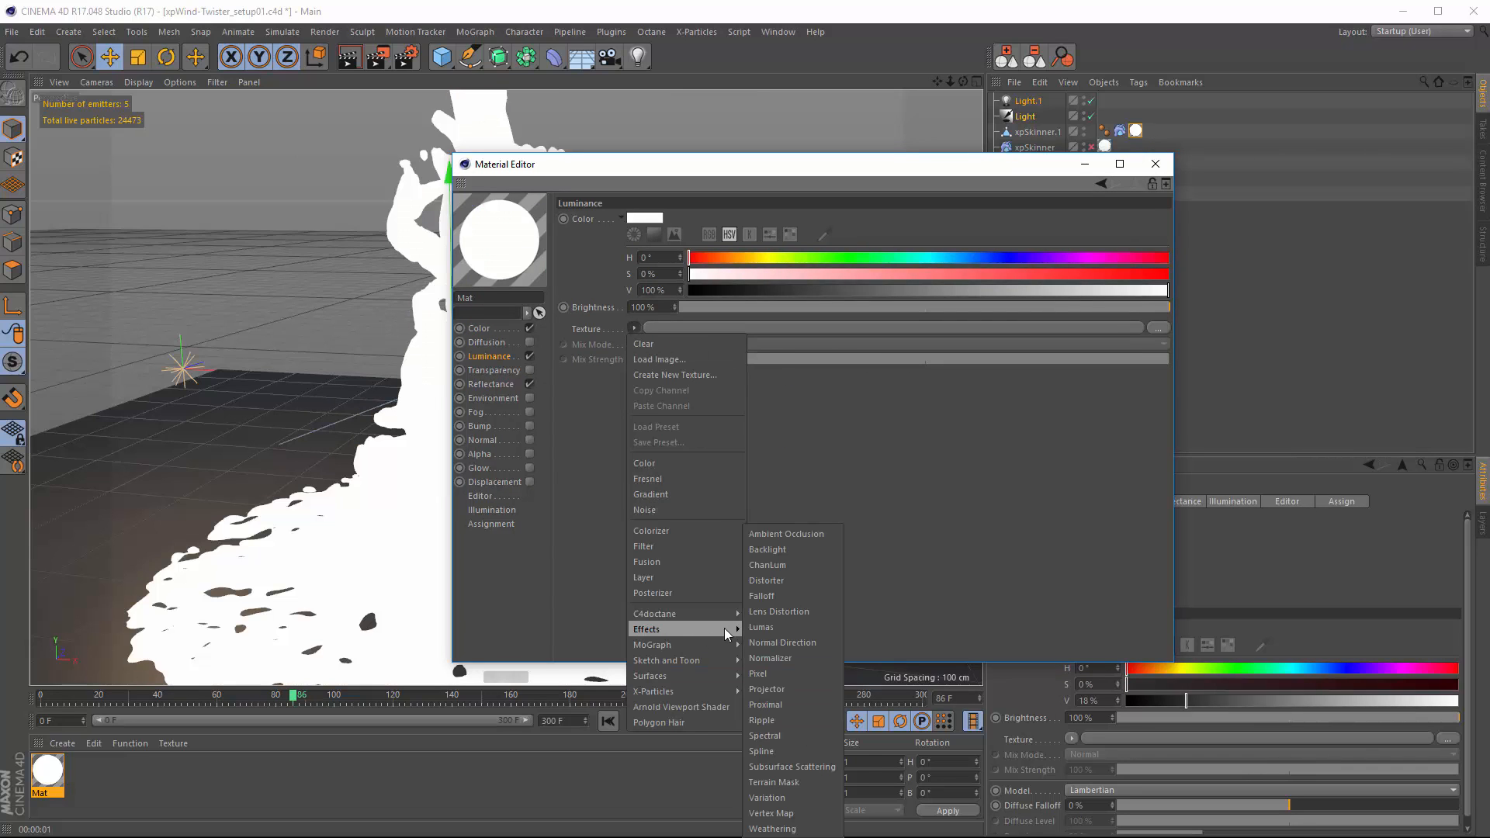
{"action": "left_click", "coordinate": [804, 768]}
{"action": "left_click_drag", "start_coordinate": [725, 171], "coordinate": [952, 183]}
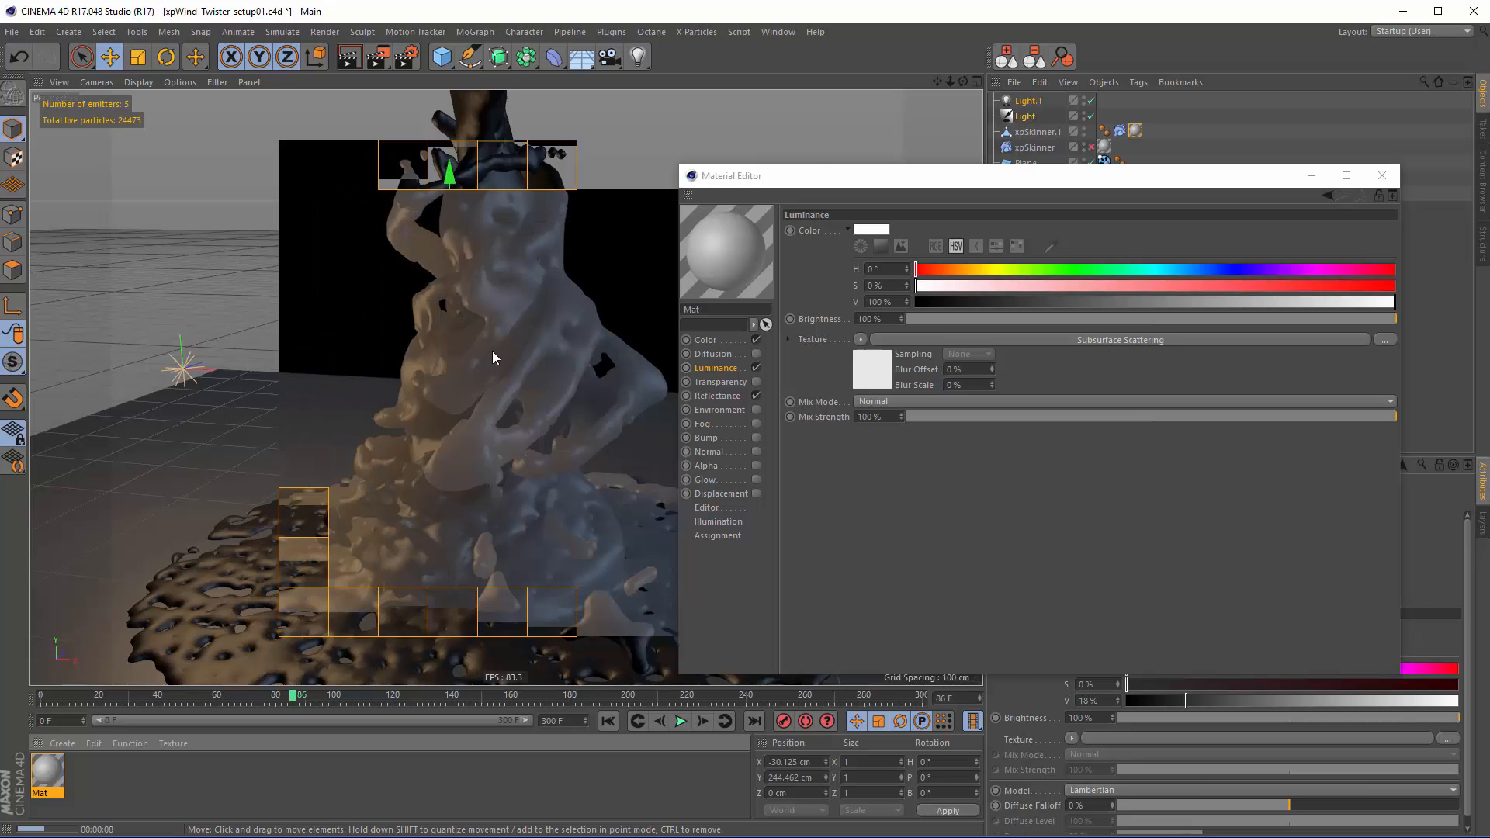
Give the Subsurface Scattering shader the Spectralon preset with 300% strength and render a preview of the mesh
{"action": "left_click", "coordinate": [975, 342]}
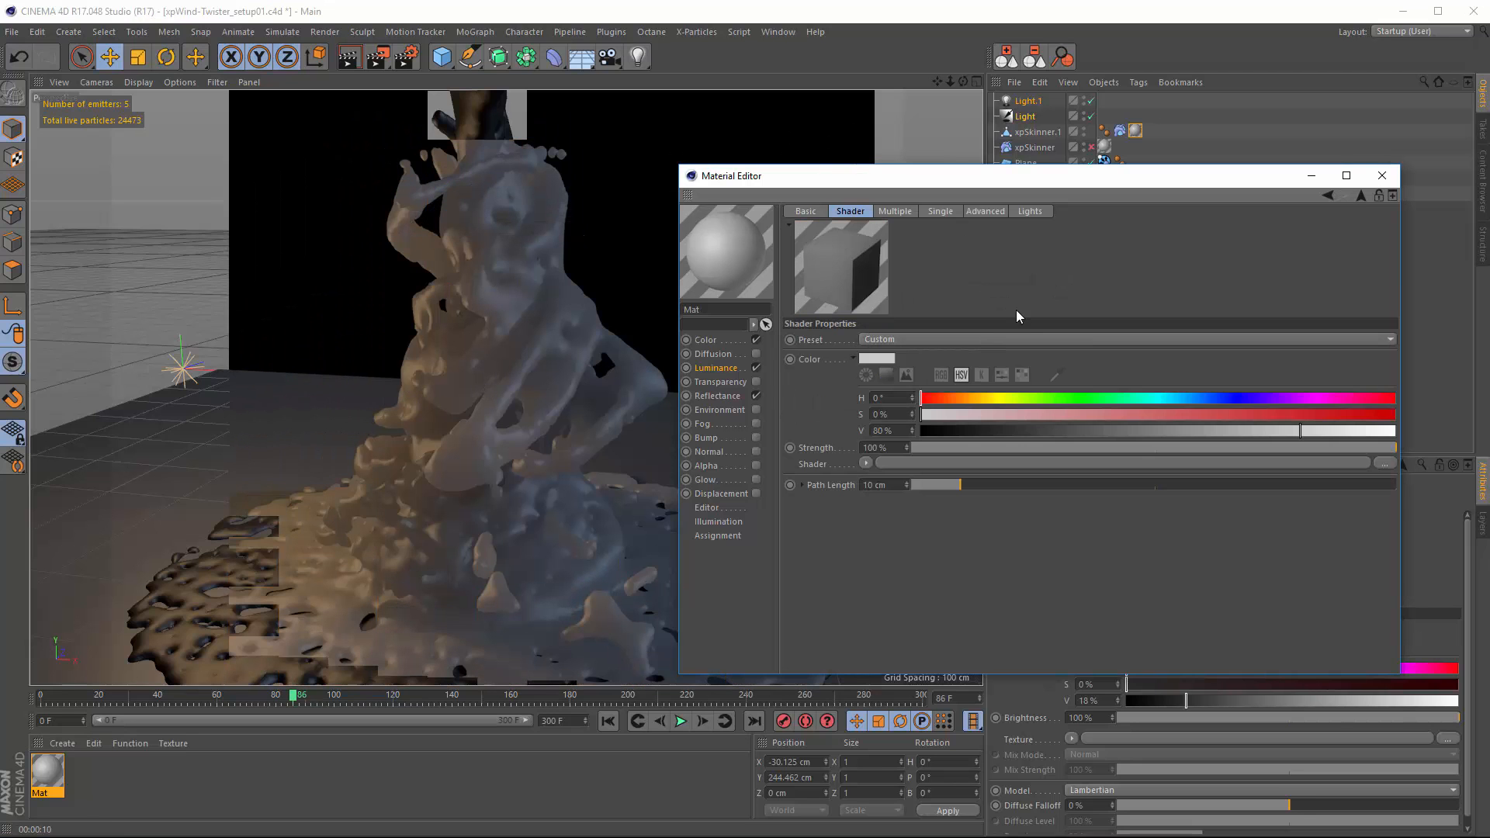
{"action": "left_click", "coordinate": [877, 341]}
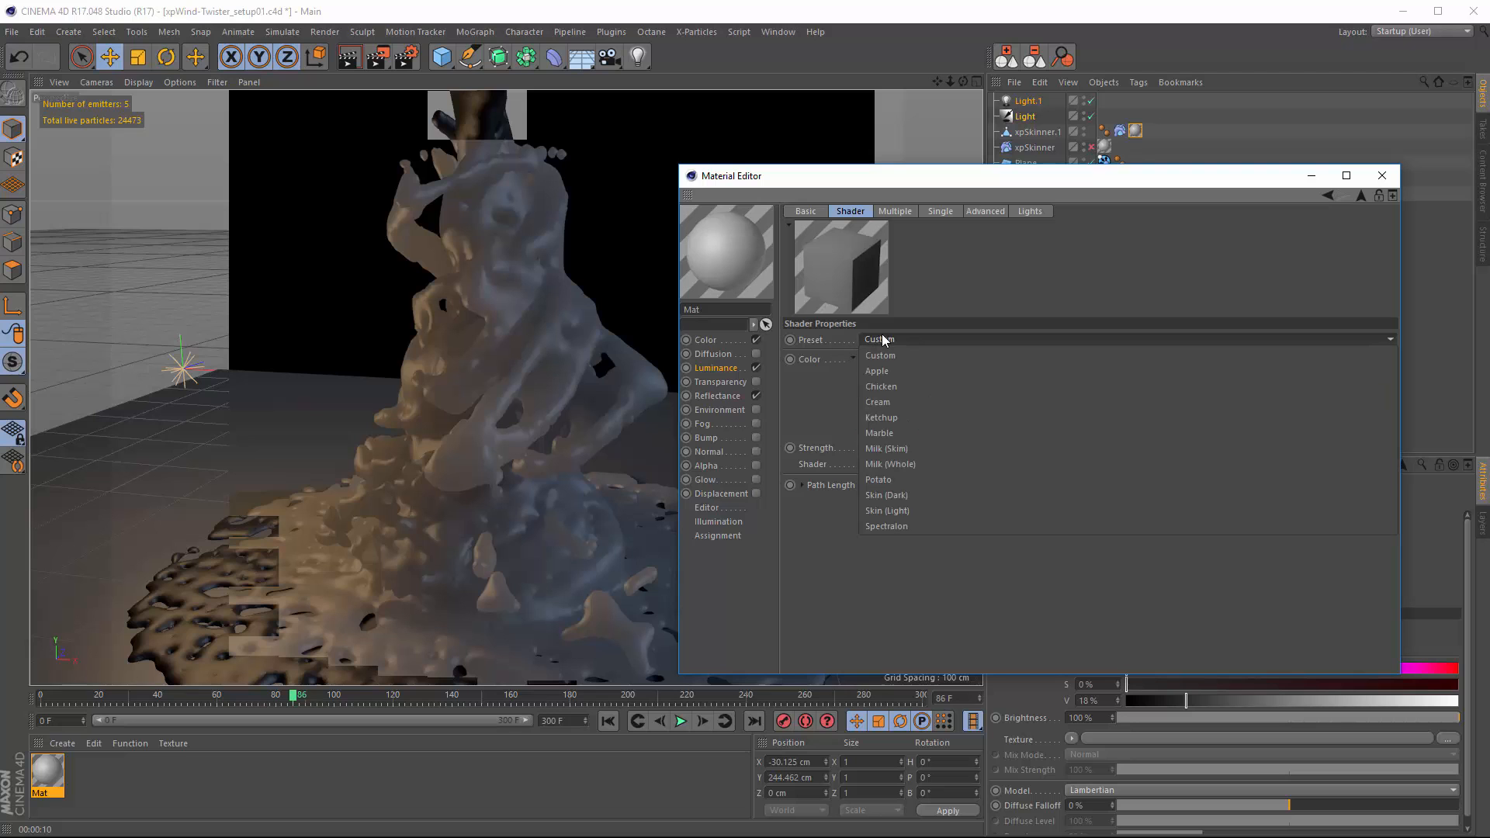
{"action": "left_click", "coordinate": [892, 526]}
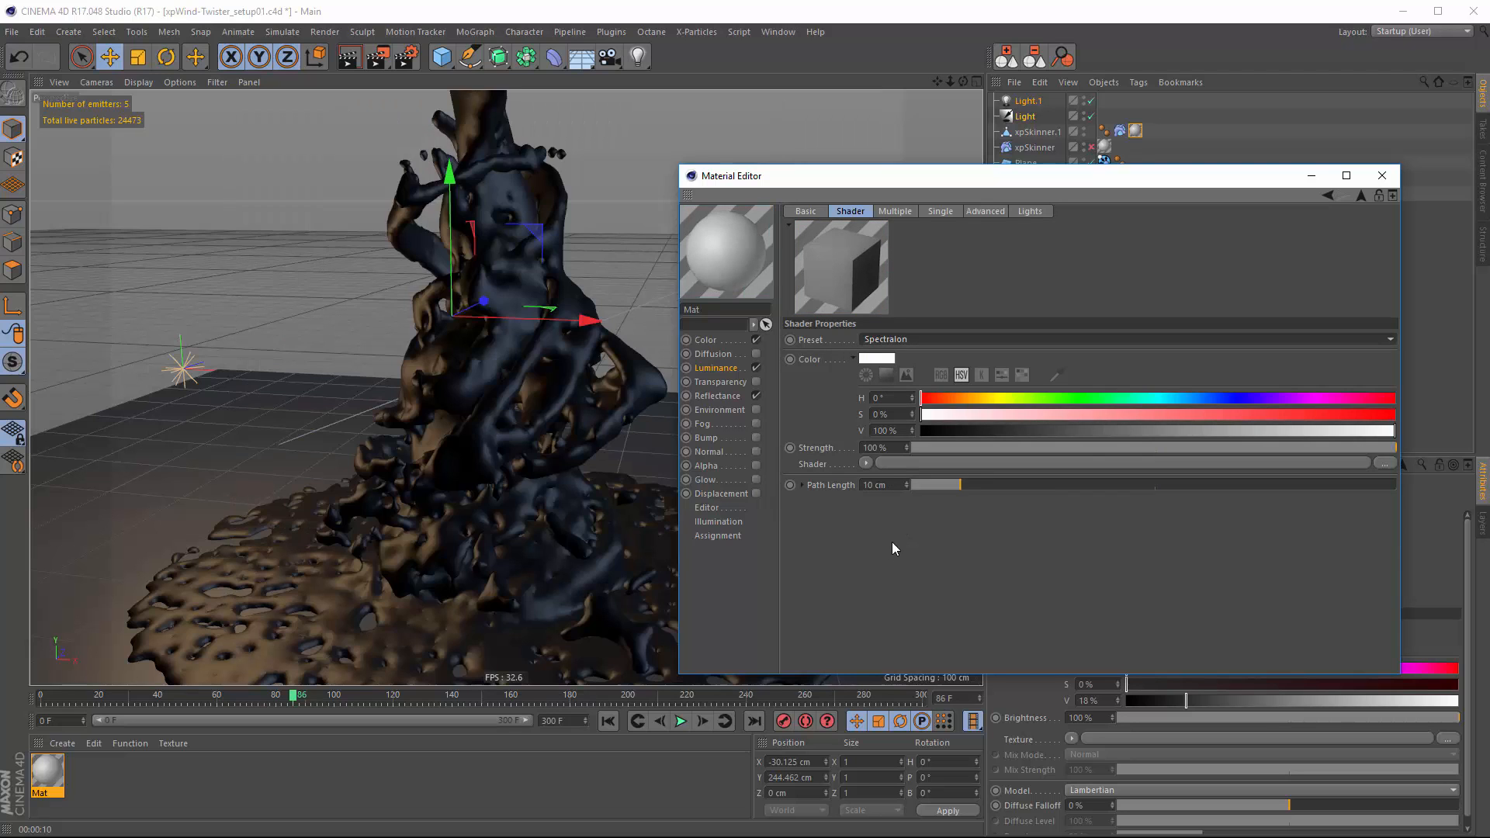
{"action": "left_click", "coordinate": [897, 448]}
{"action": "type", "text": "300"}
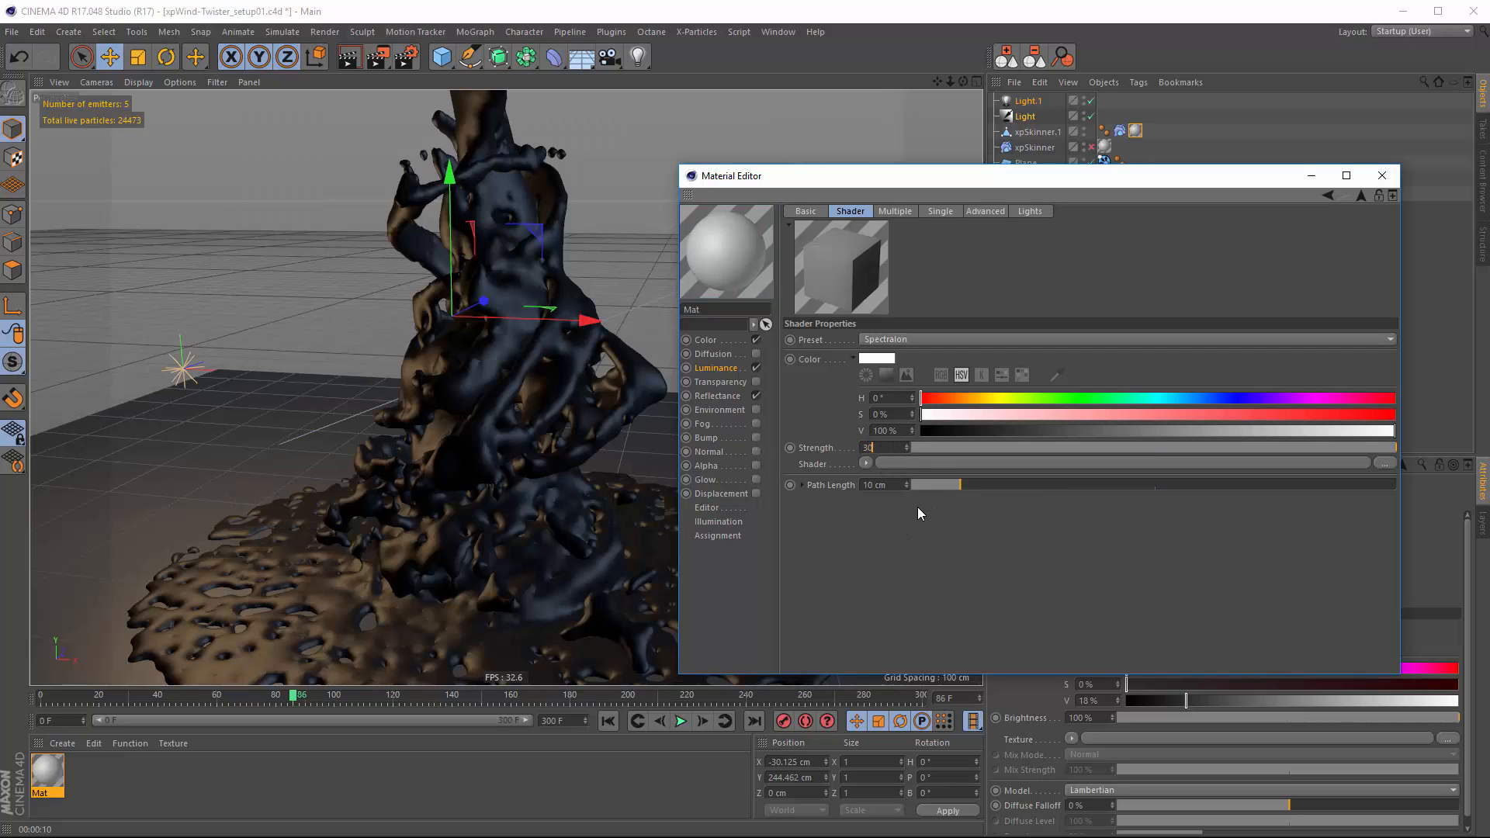
{"action": "key", "text": "Return"}
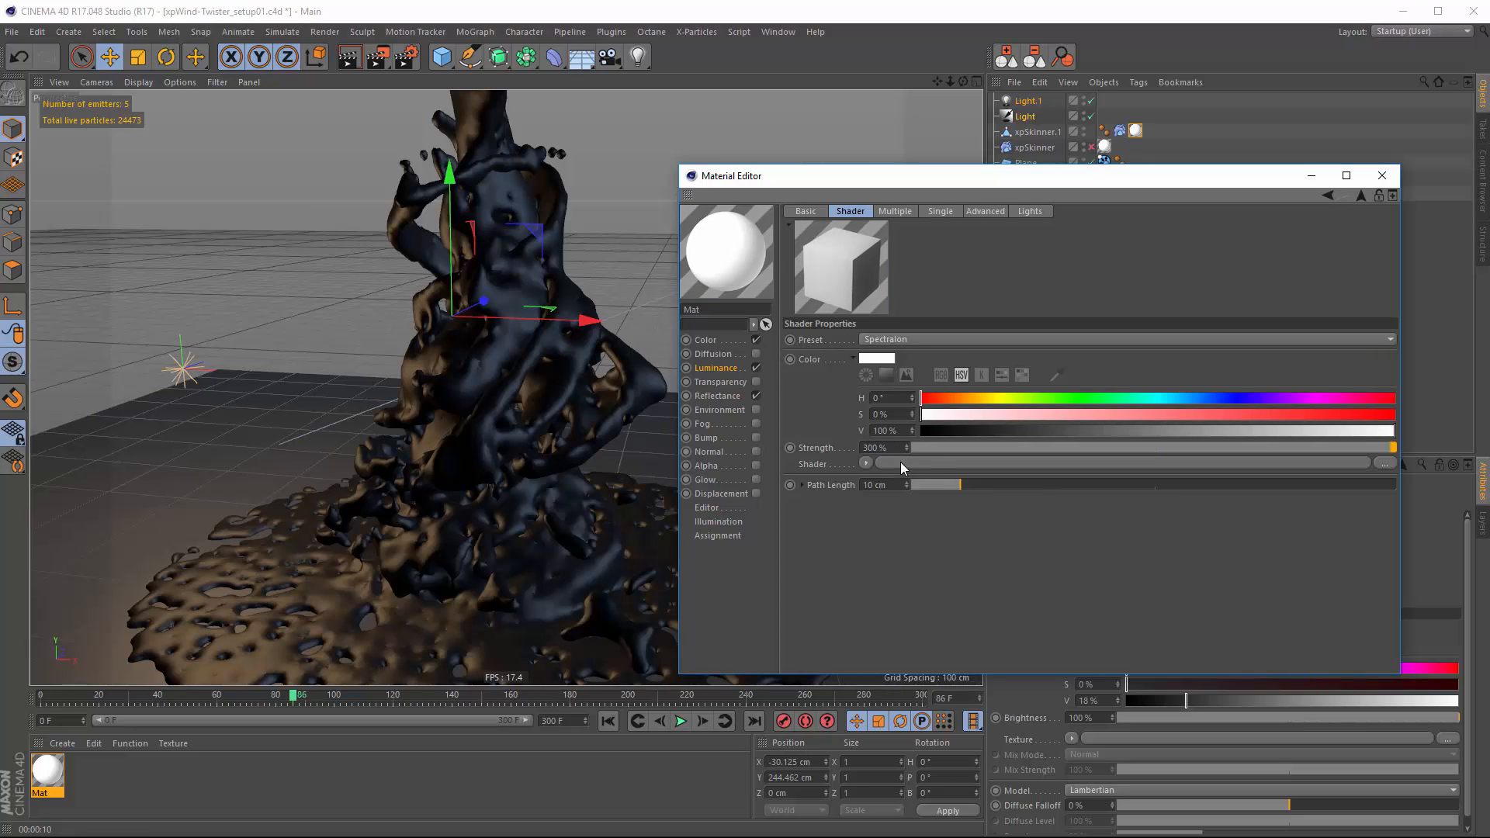
{"action": "left_click", "coordinate": [348, 59]}
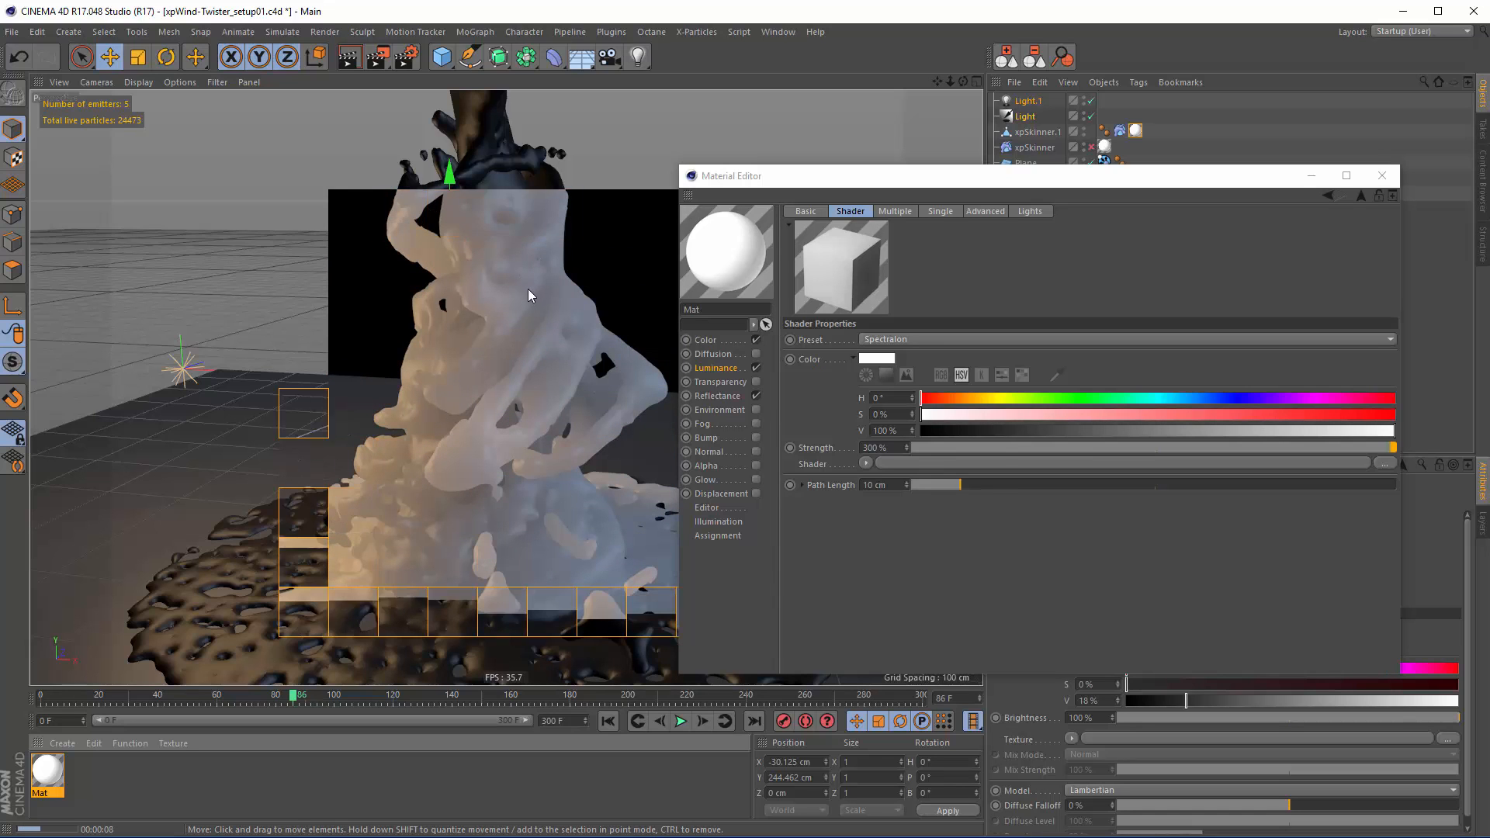
{"action": "left_click", "coordinate": [1381, 175]}
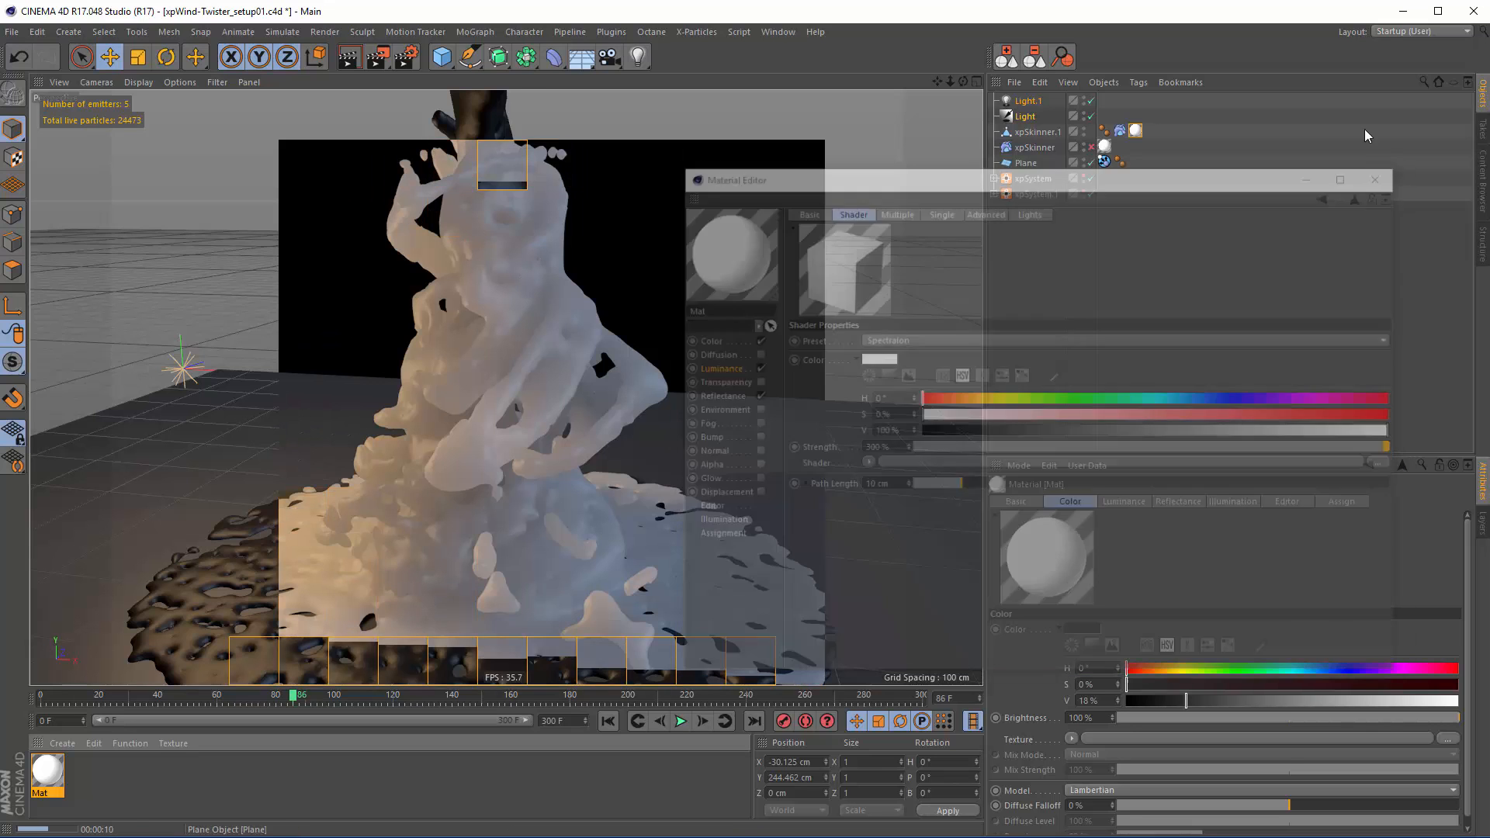
Set the warm omni light's intensity to 155% and the blue infinite light's intensity to 211%
{"action": "left_click", "coordinate": [1031, 102]}
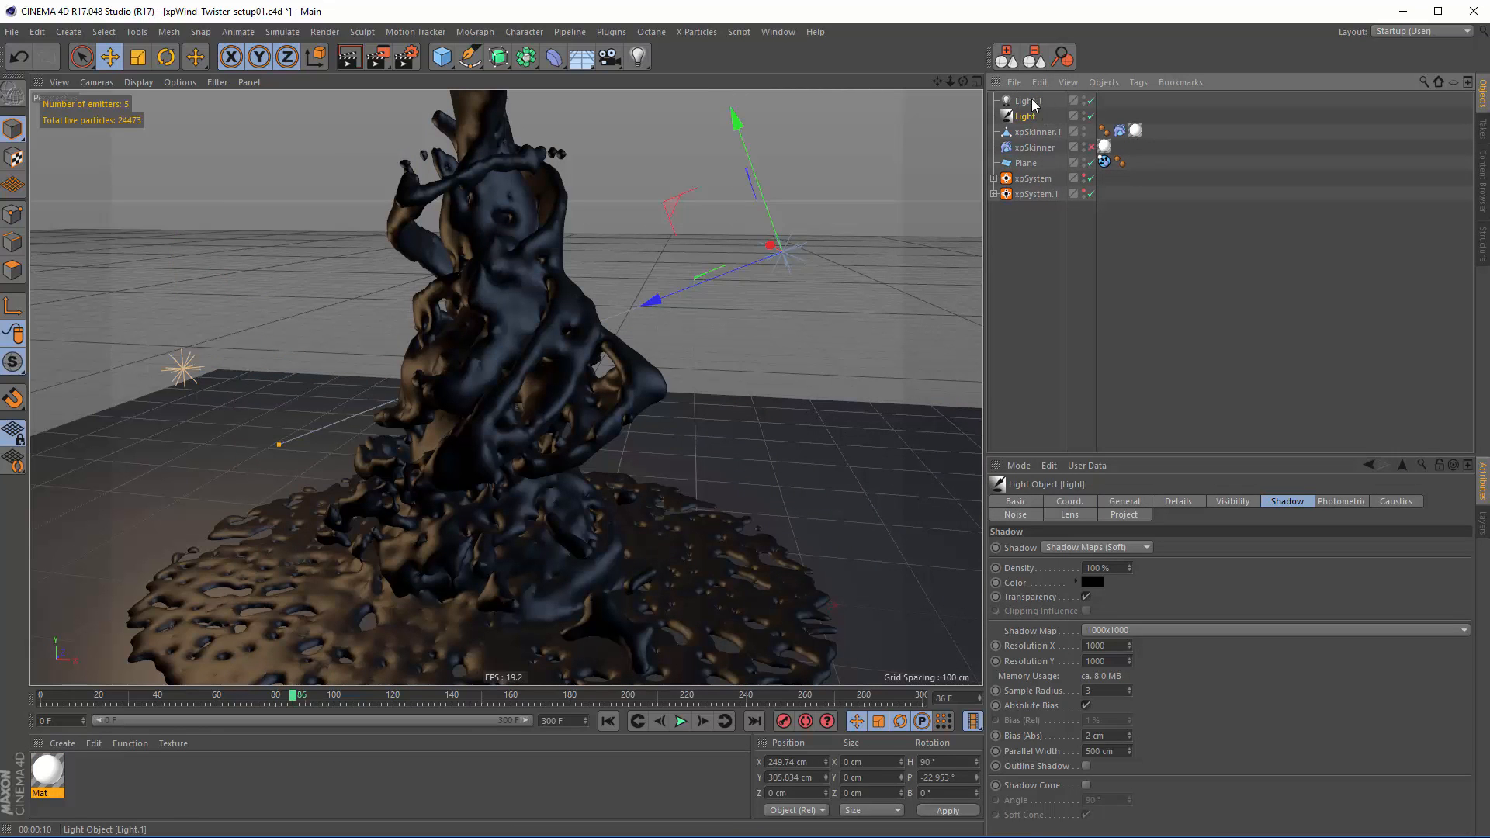
{"action": "left_click", "coordinate": [1032, 102], "text": "shift"}
{"action": "left_click", "coordinate": [1198, 162]}
{"action": "left_click", "coordinate": [1027, 103]}
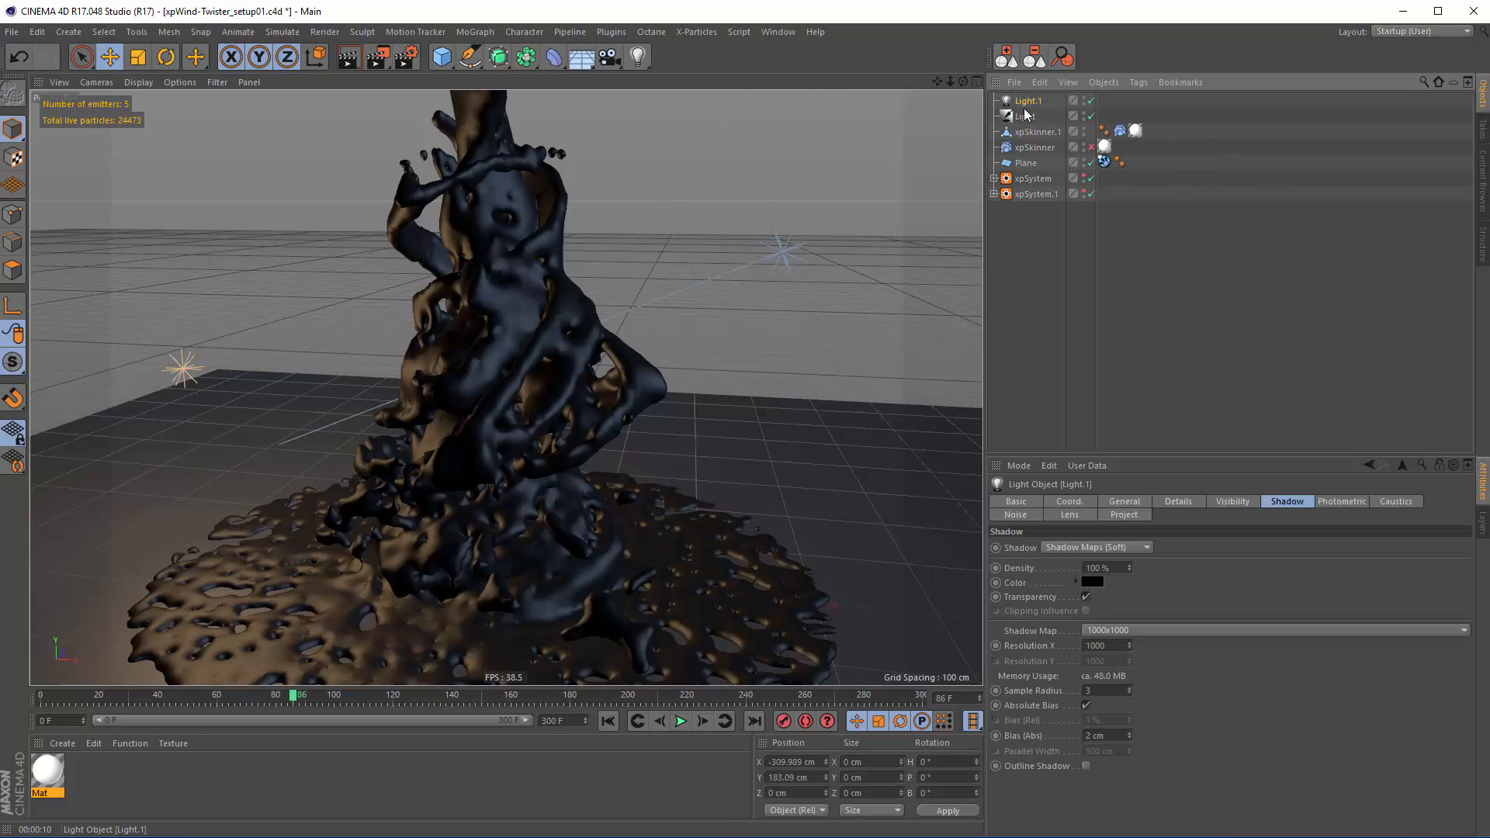
{"action": "left_click", "coordinate": [1122, 501]}
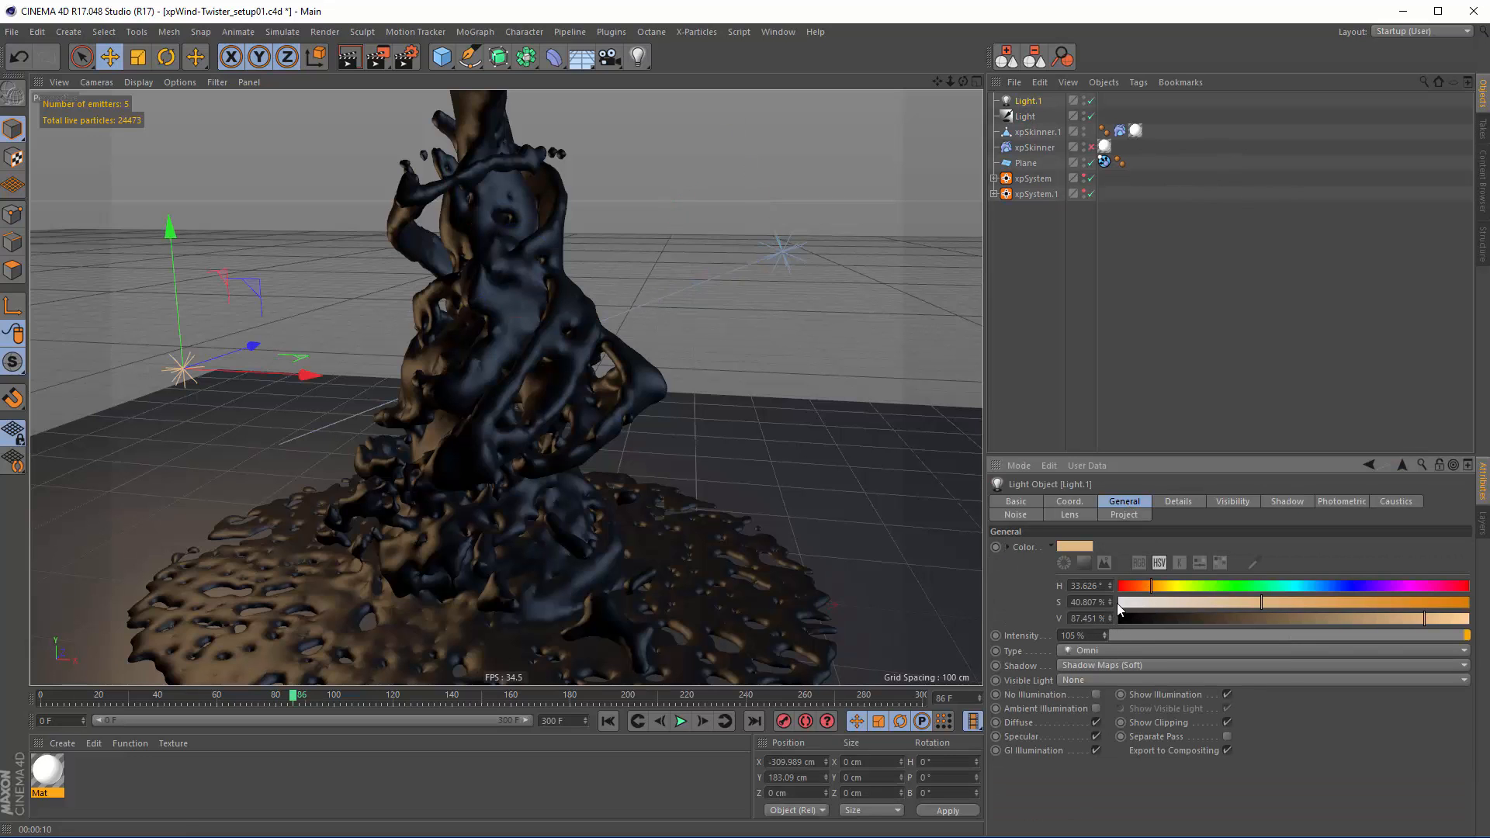
{"action": "left_click_drag", "start_coordinate": [1118, 604], "coordinate": [1123, 583]}
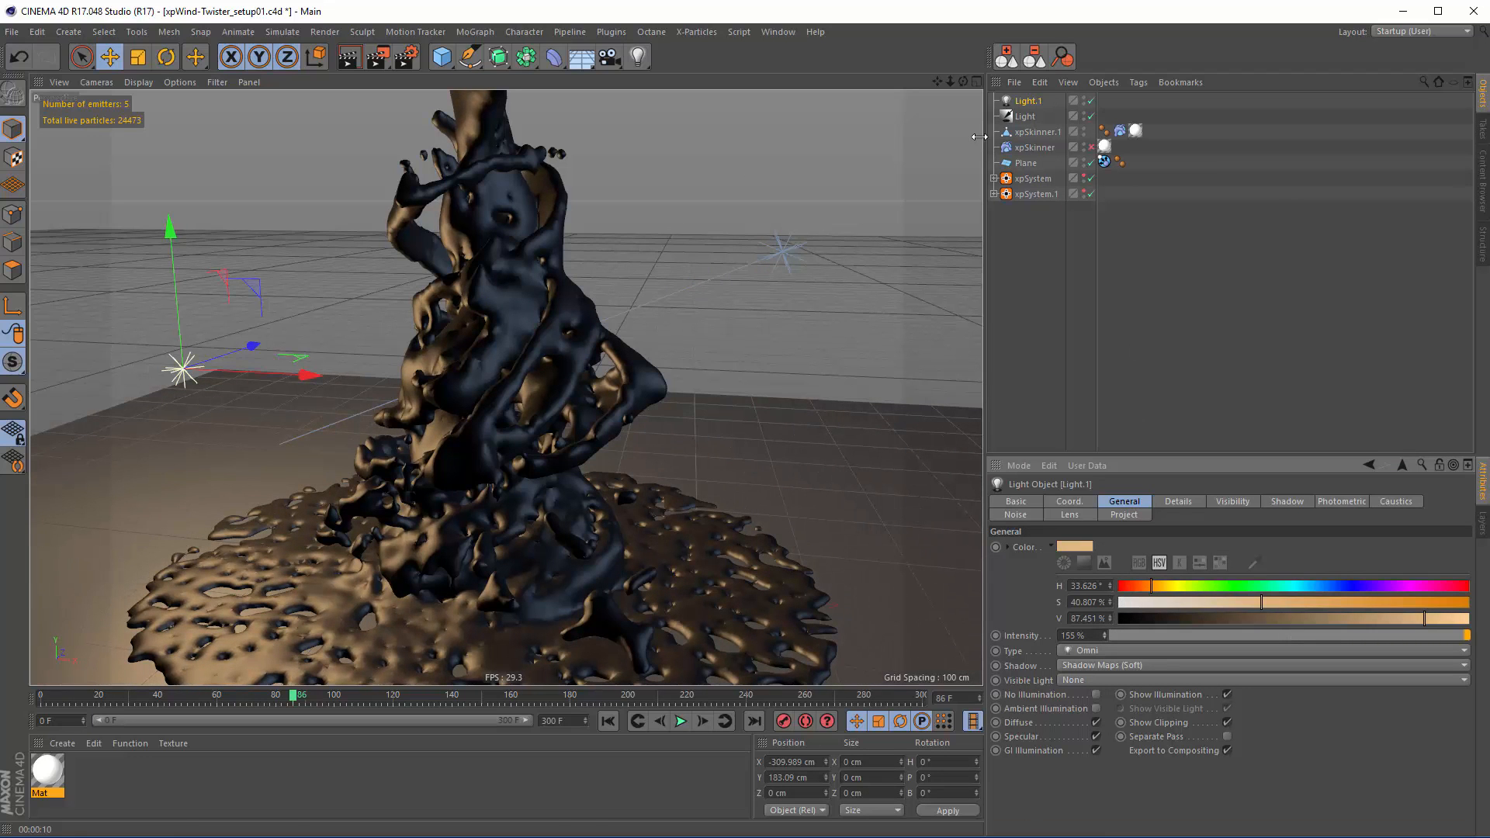
{"action": "left_click", "coordinate": [1024, 117]}
{"action": "left_click_drag", "start_coordinate": [1106, 633], "coordinate": [1125, 536]}
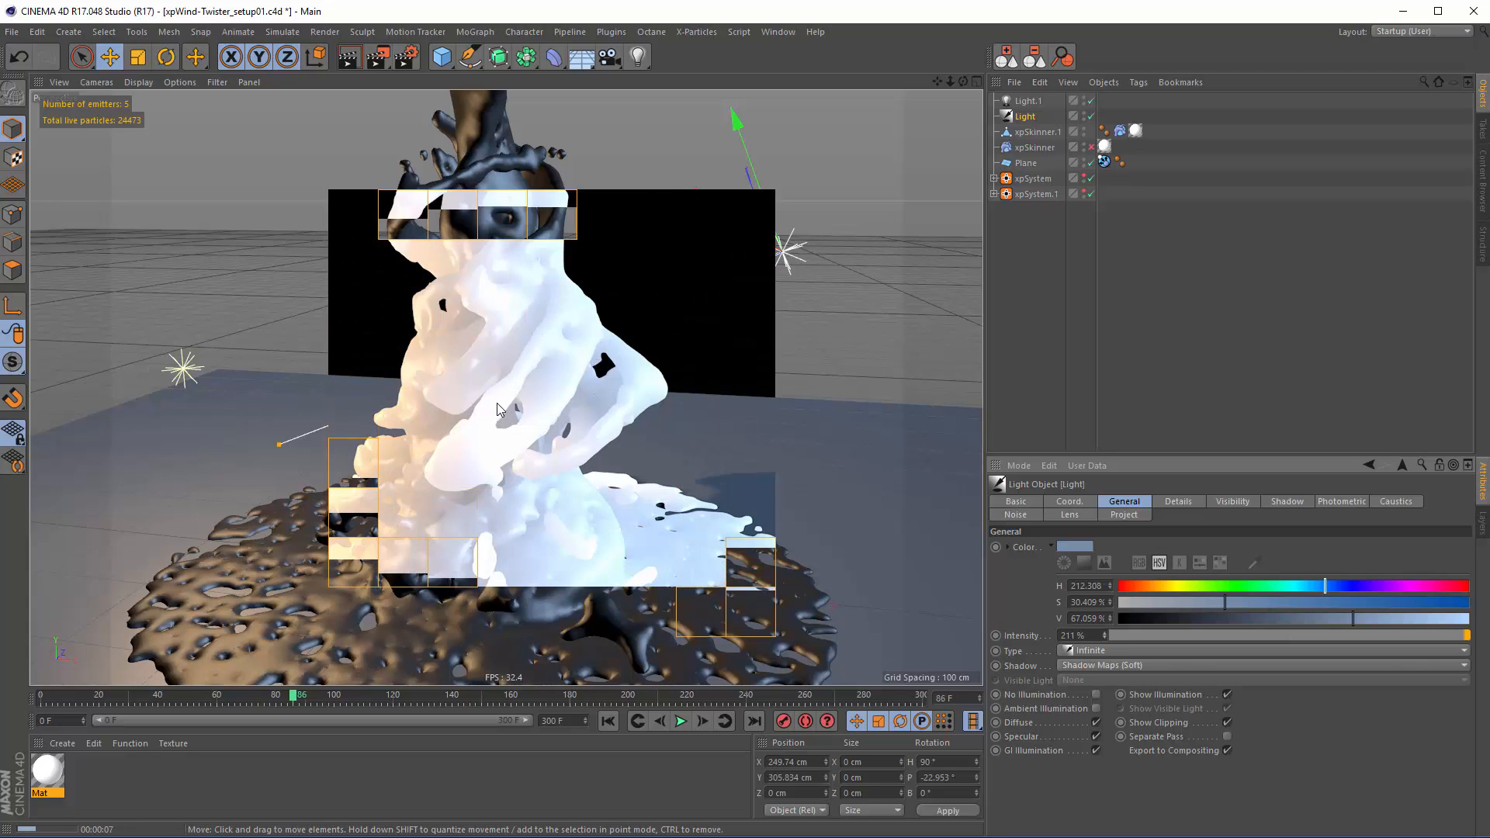
Set the shadow density of both lights to 500%
{"action": "left_click", "coordinate": [1027, 102]}
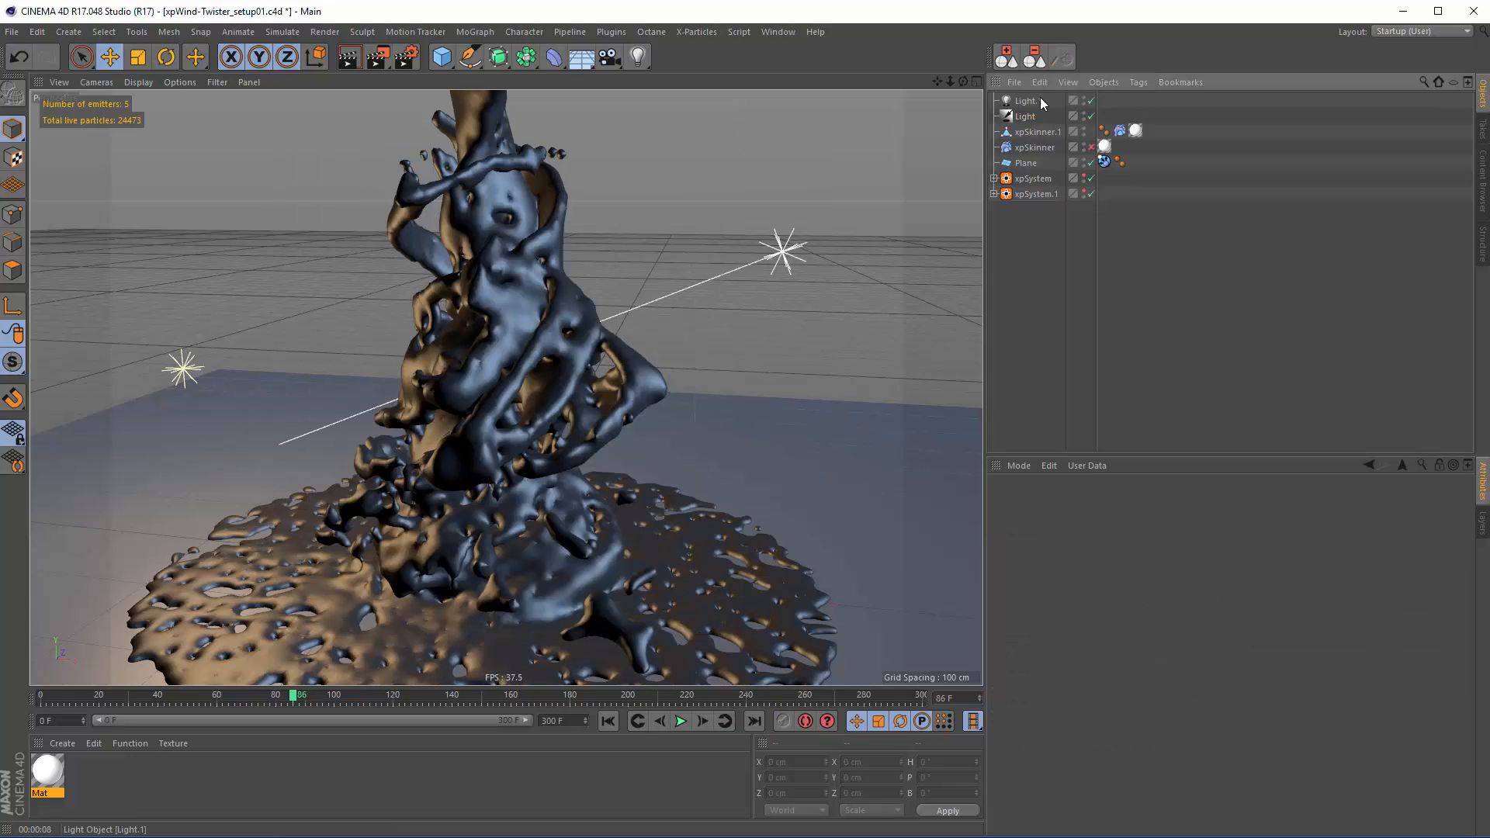
{"action": "left_click", "coordinate": [1025, 116], "text": "ctrl"}
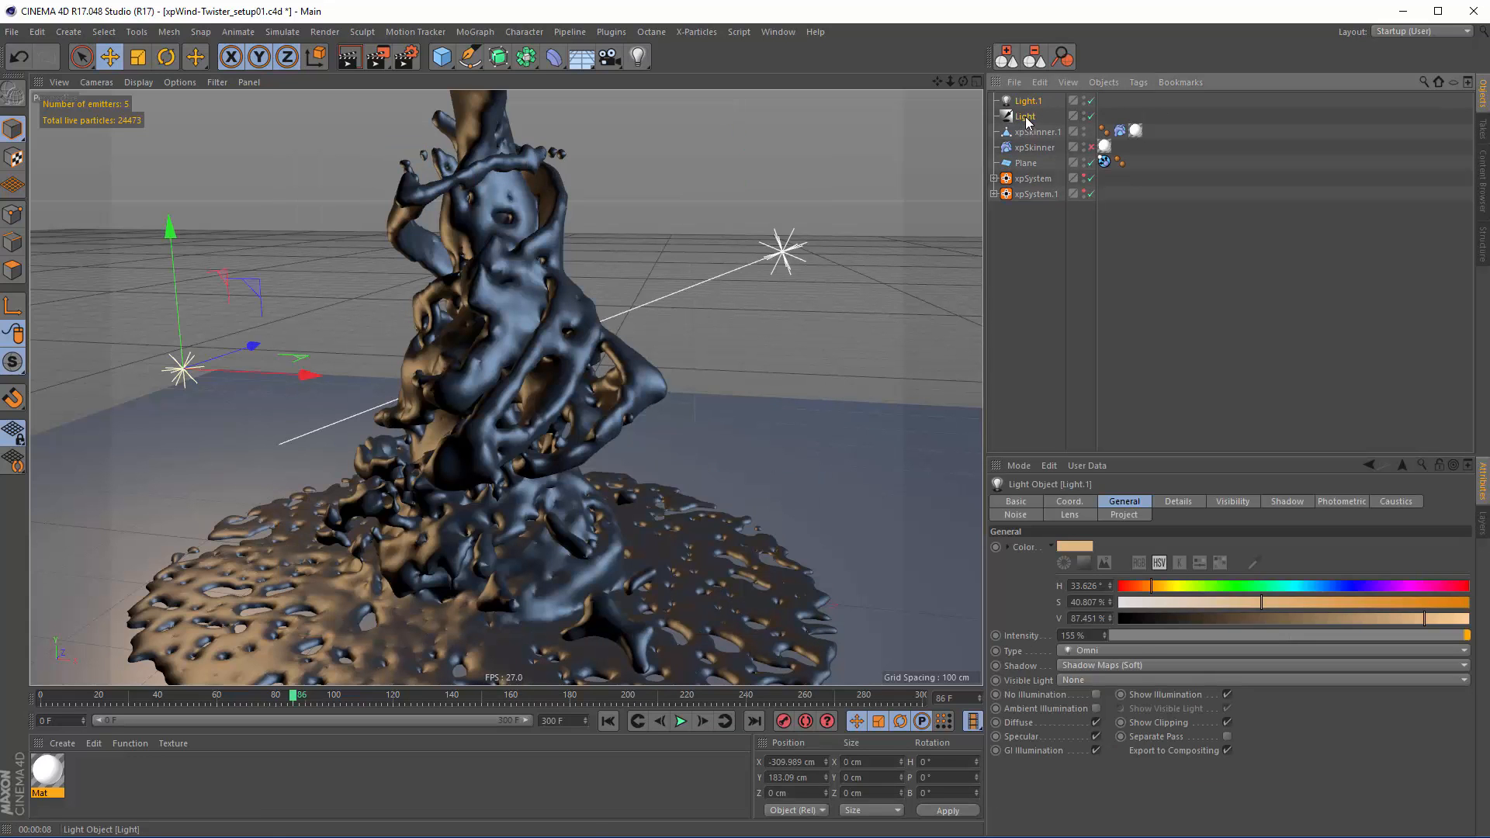
{"action": "left_click", "coordinate": [1273, 503]}
{"action": "left_click", "coordinate": [1111, 572]}
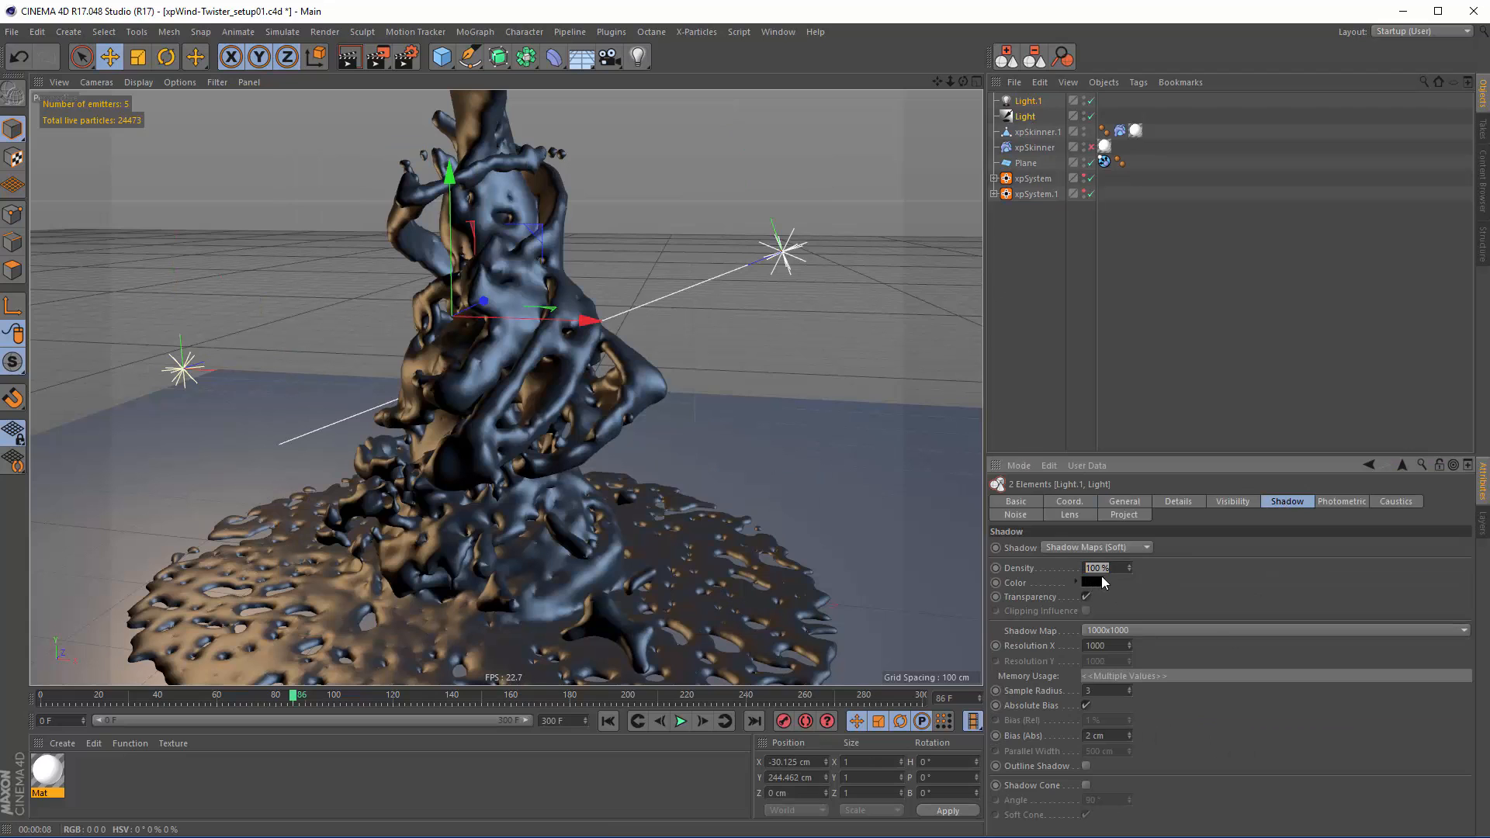
{"action": "type", "text": "5"}
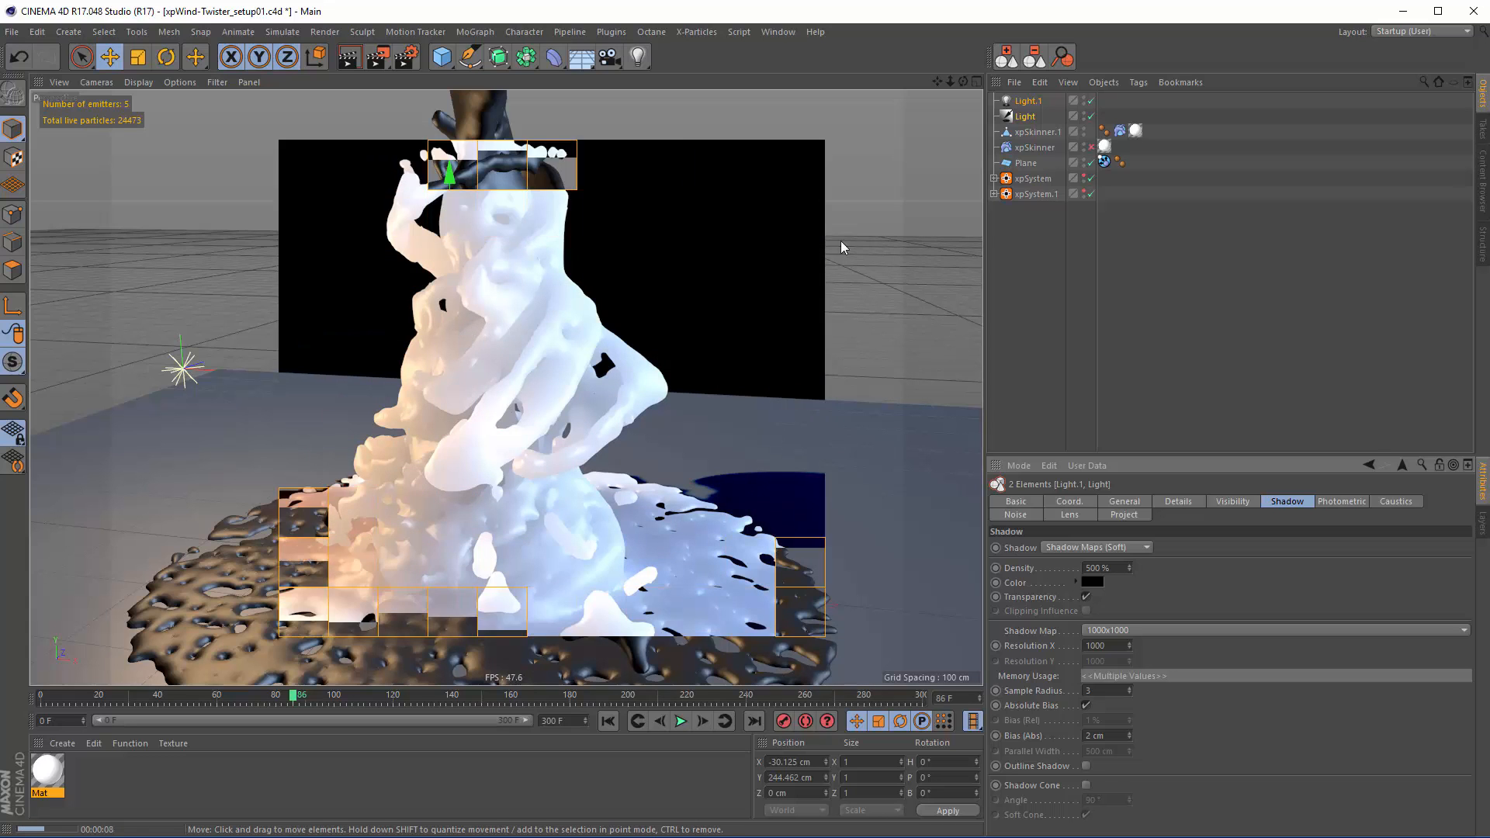
Apply the Mat material to the ground plane and render a preview of the scene
{"action": "left_click", "coordinate": [511, 469]}
{"action": "left_click_drag", "start_coordinate": [42, 786], "coordinate": [1037, 164]}
{"action": "left_click", "coordinate": [352, 60]}
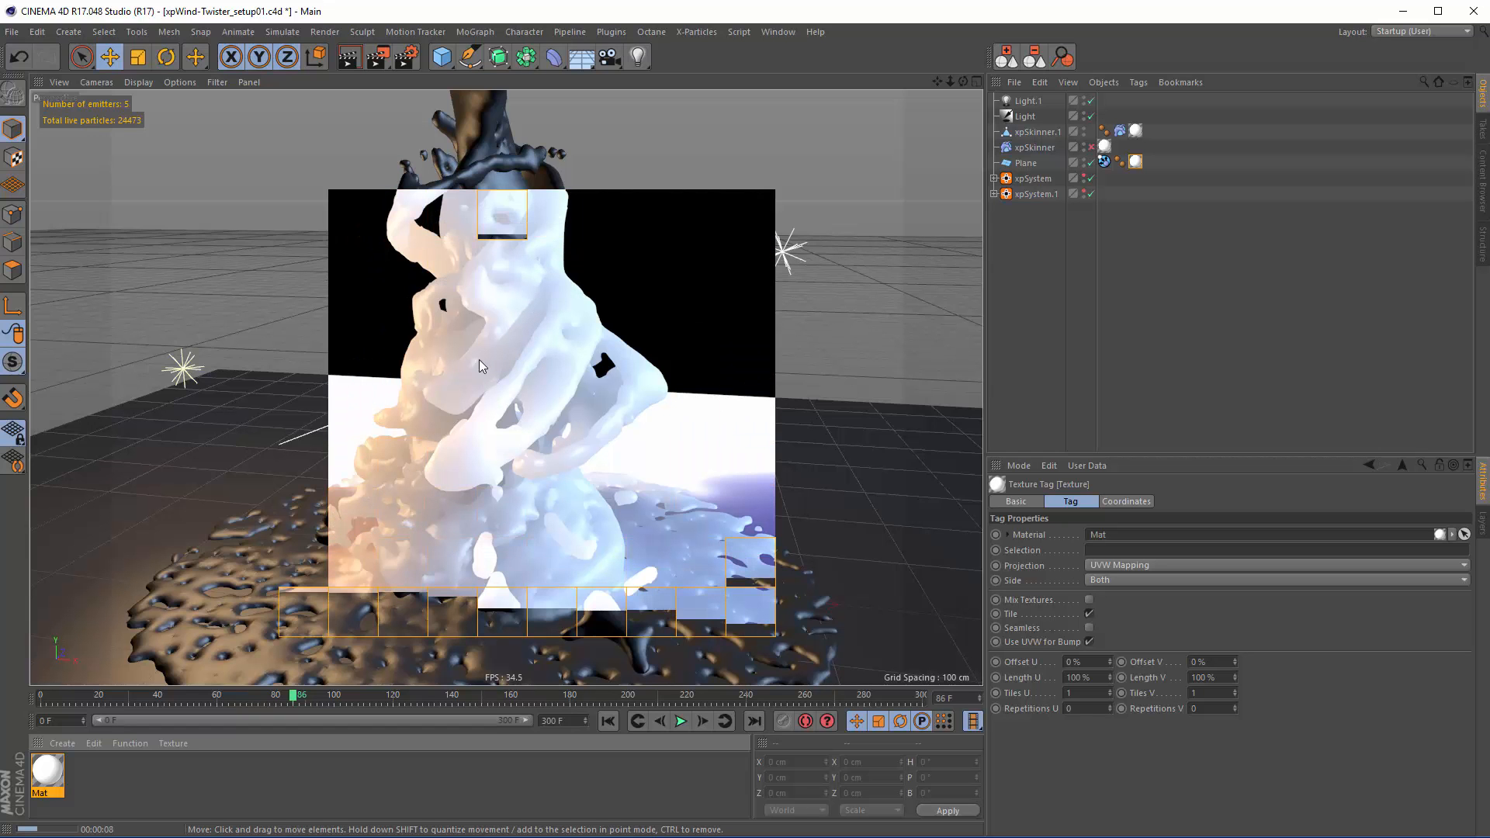
Add a GGX layer to the Mat material's Reflectance channel
{"action": "left_click_drag", "start_coordinate": [522, 401], "coordinate": [525, 359], "text": "alt"}
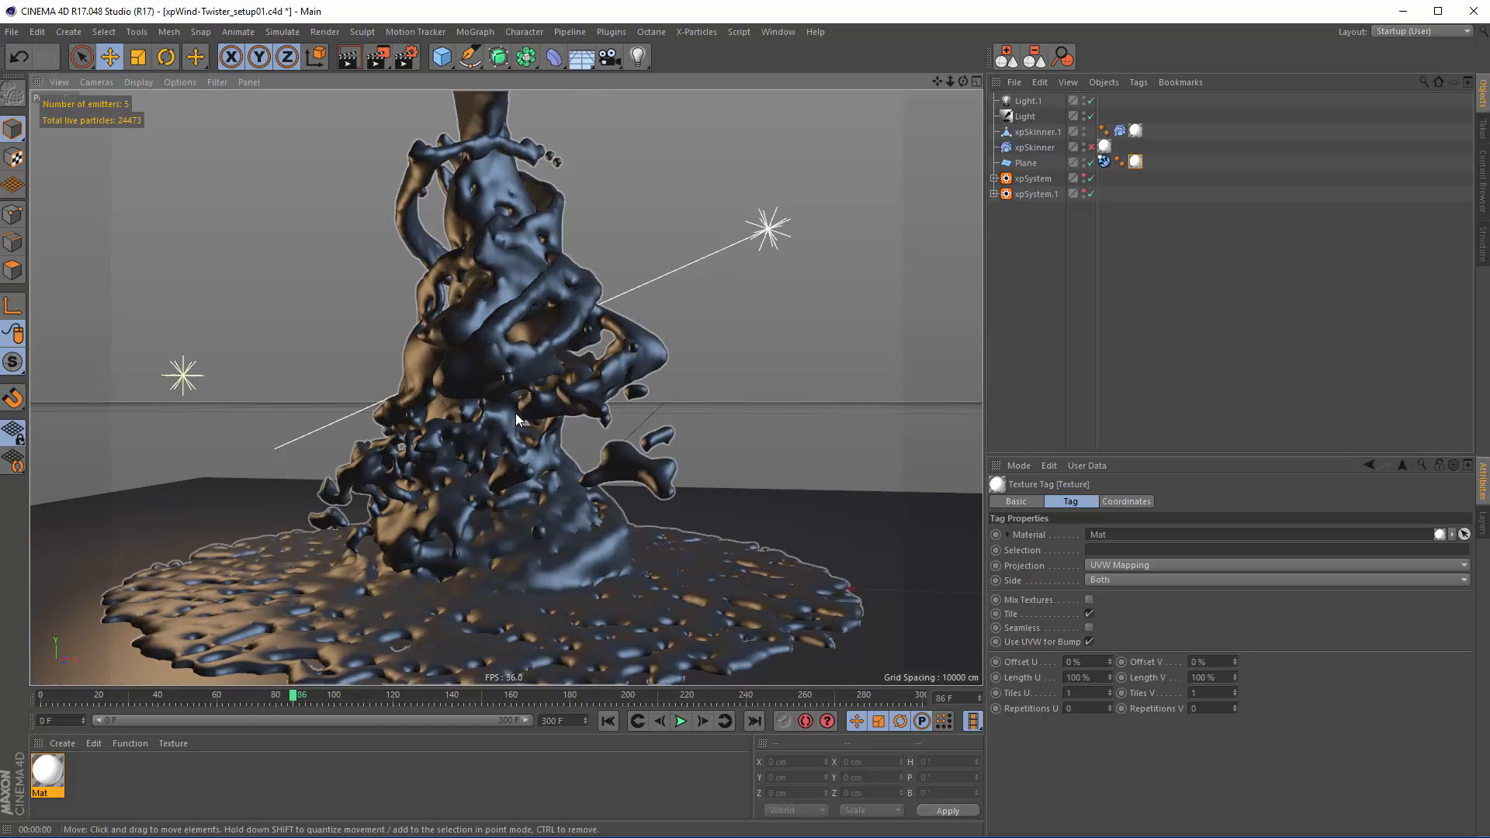
{"action": "middle_click_drag", "start_coordinate": [516, 413], "coordinate": [513, 429], "text": "alt"}
{"action": "right_click_drag", "start_coordinate": [513, 429], "coordinate": [582, 357], "text": "alt"}
{"action": "double_click", "coordinate": [53, 770]}
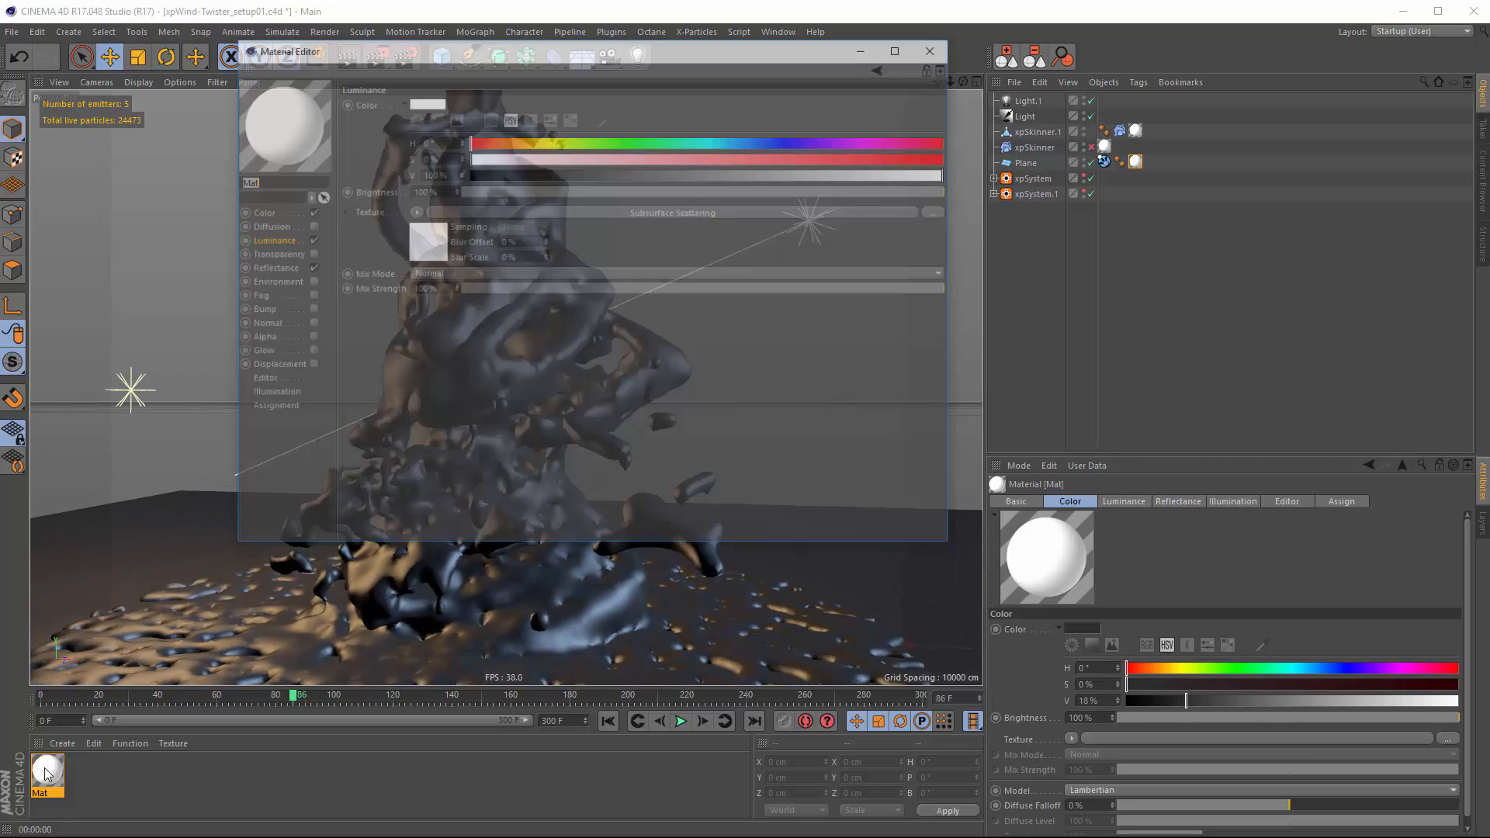
{"action": "left_click_drag", "start_coordinate": [571, 47], "coordinate": [963, 185]}
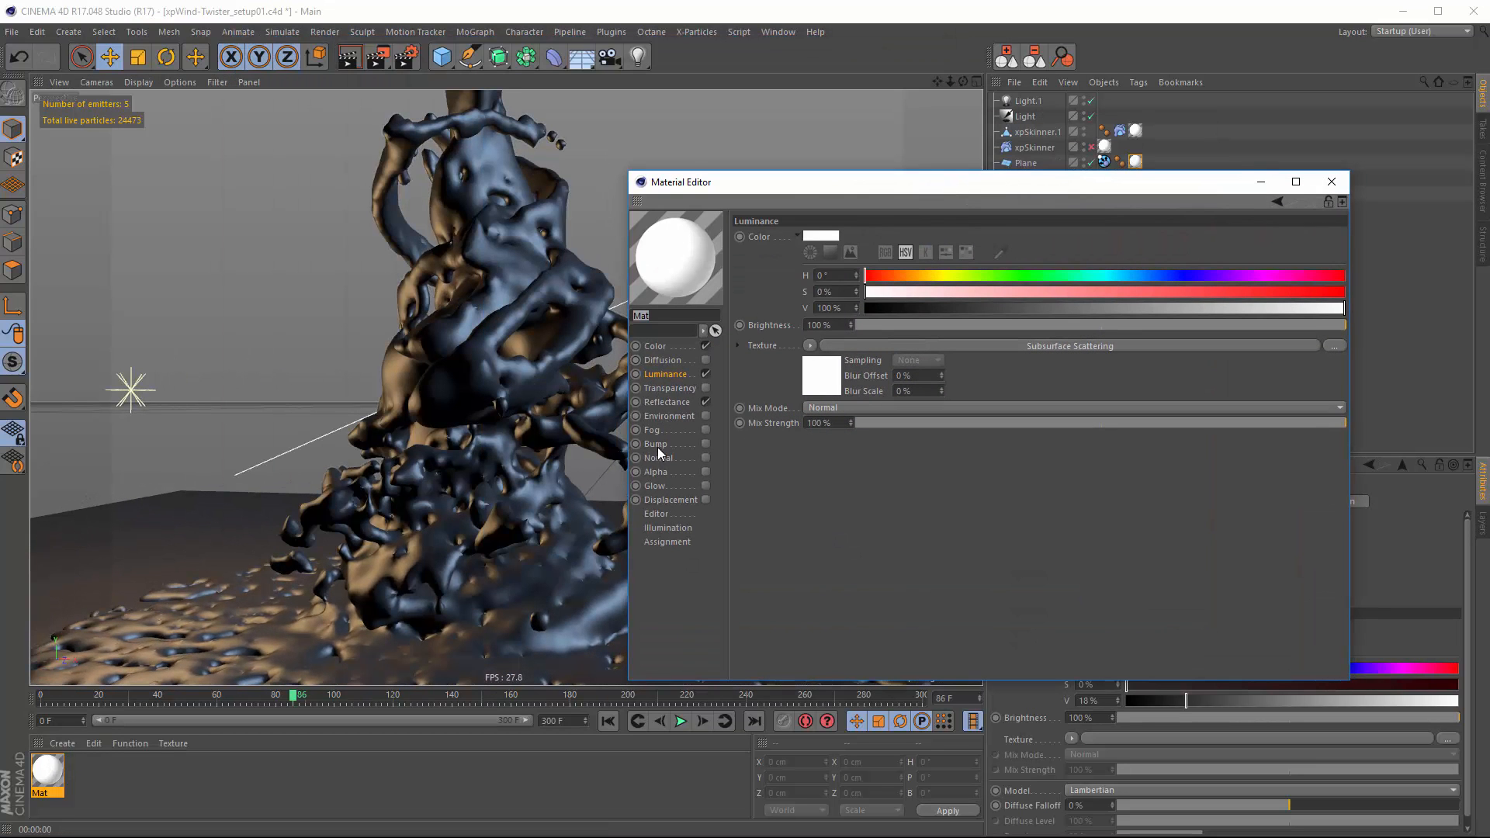
{"action": "left_click", "coordinate": [662, 402]}
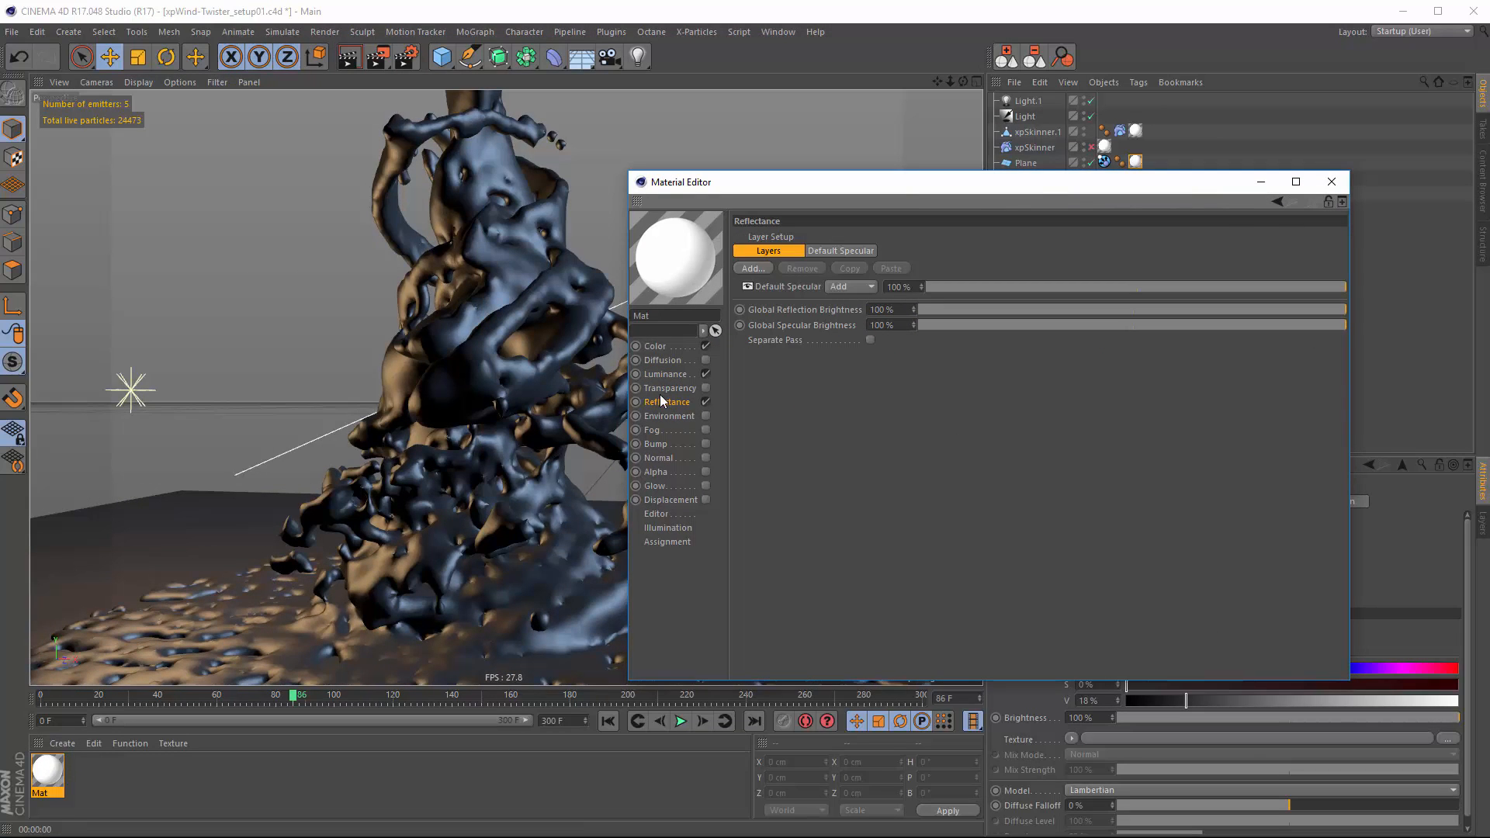
{"action": "left_click", "coordinate": [756, 271]}
{"action": "left_click", "coordinate": [797, 287]}
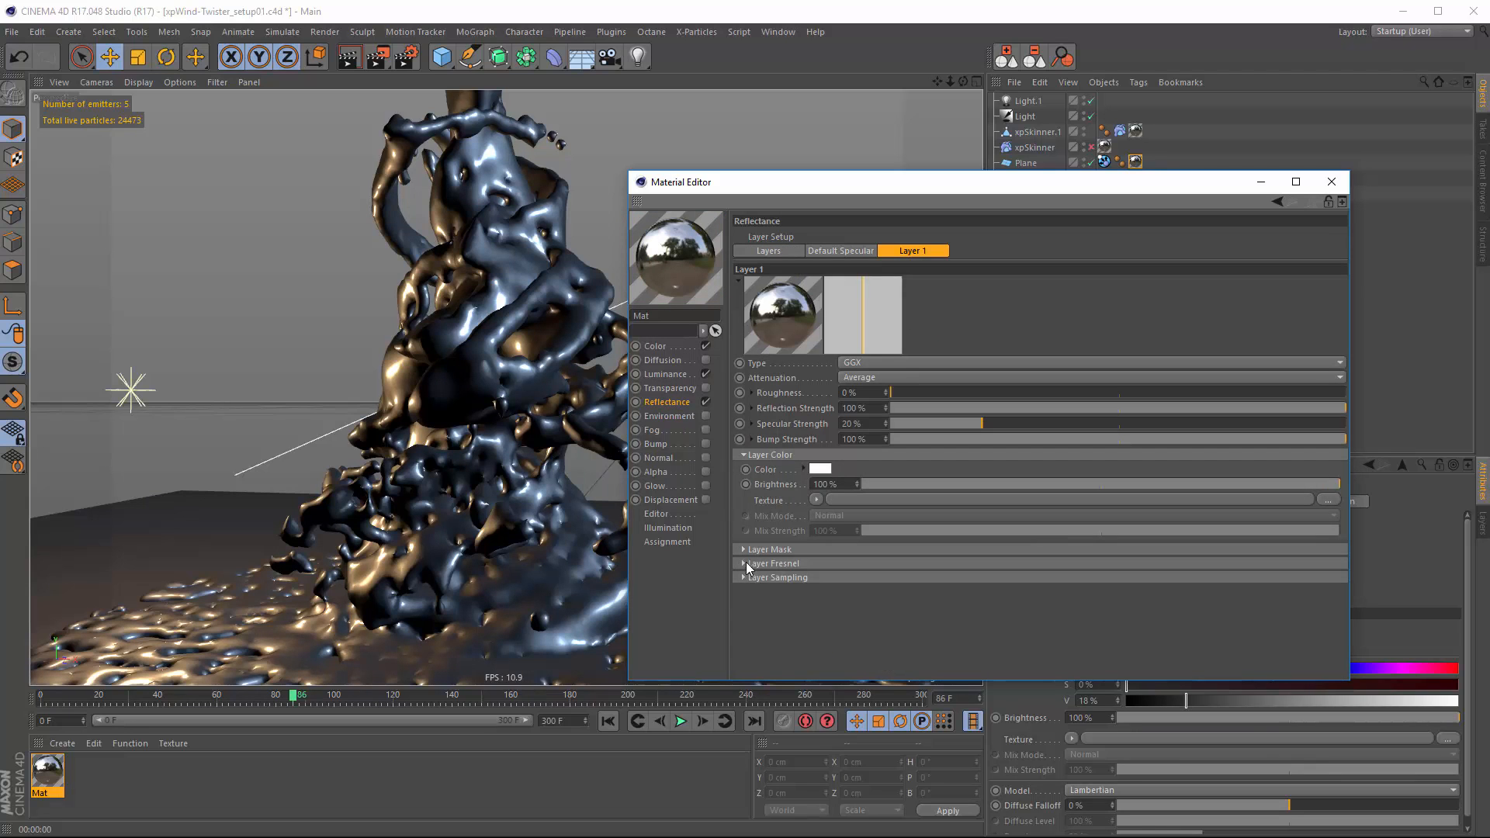
Set the new reflectance layer's Fresnel to Dielectric with the Jade preset
{"action": "left_click", "coordinate": [744, 563]}
{"action": "left_click", "coordinate": [815, 579]}
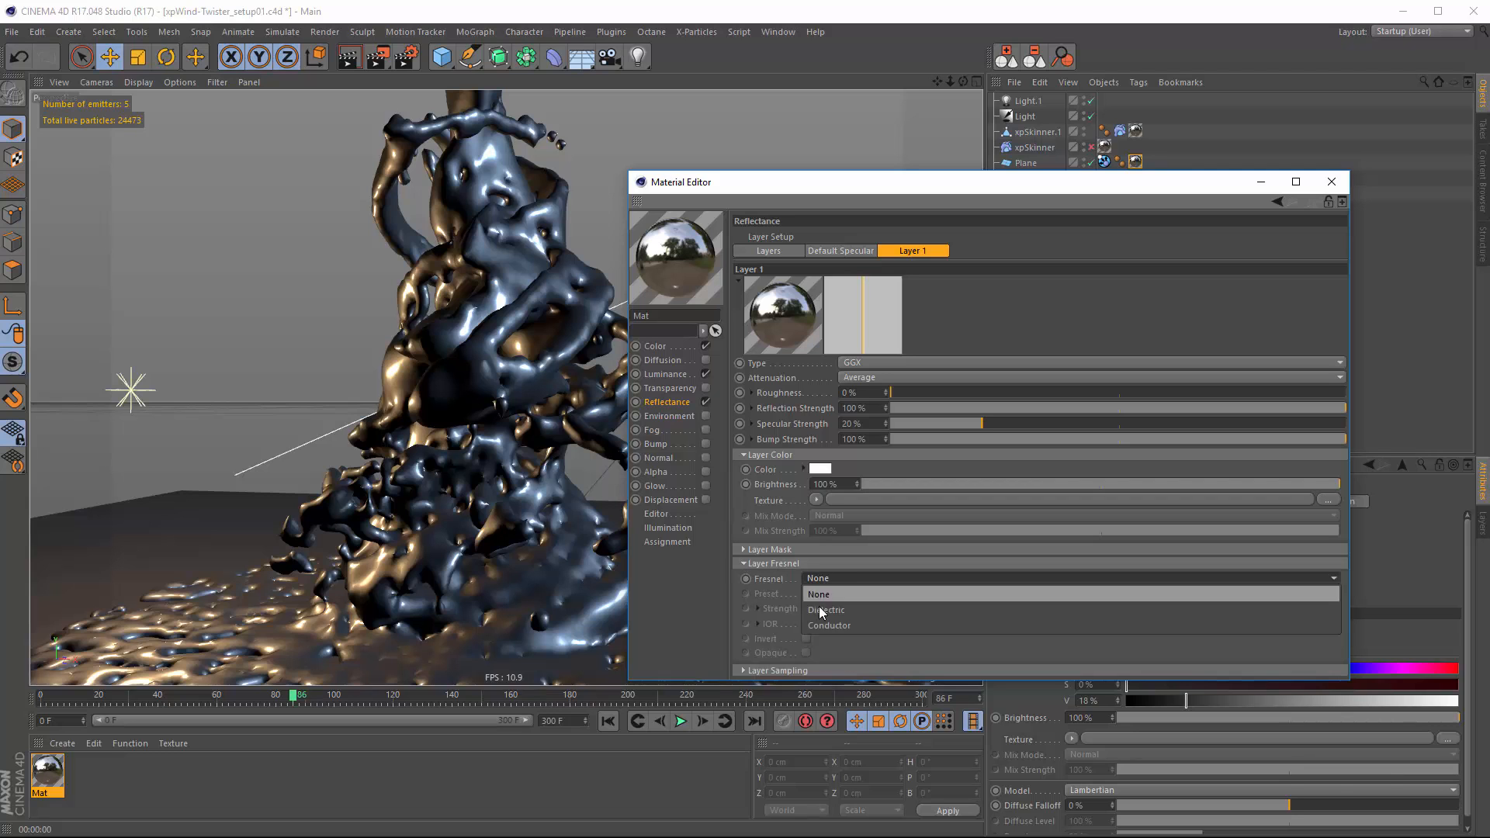
{"action": "left_click", "coordinate": [845, 611]}
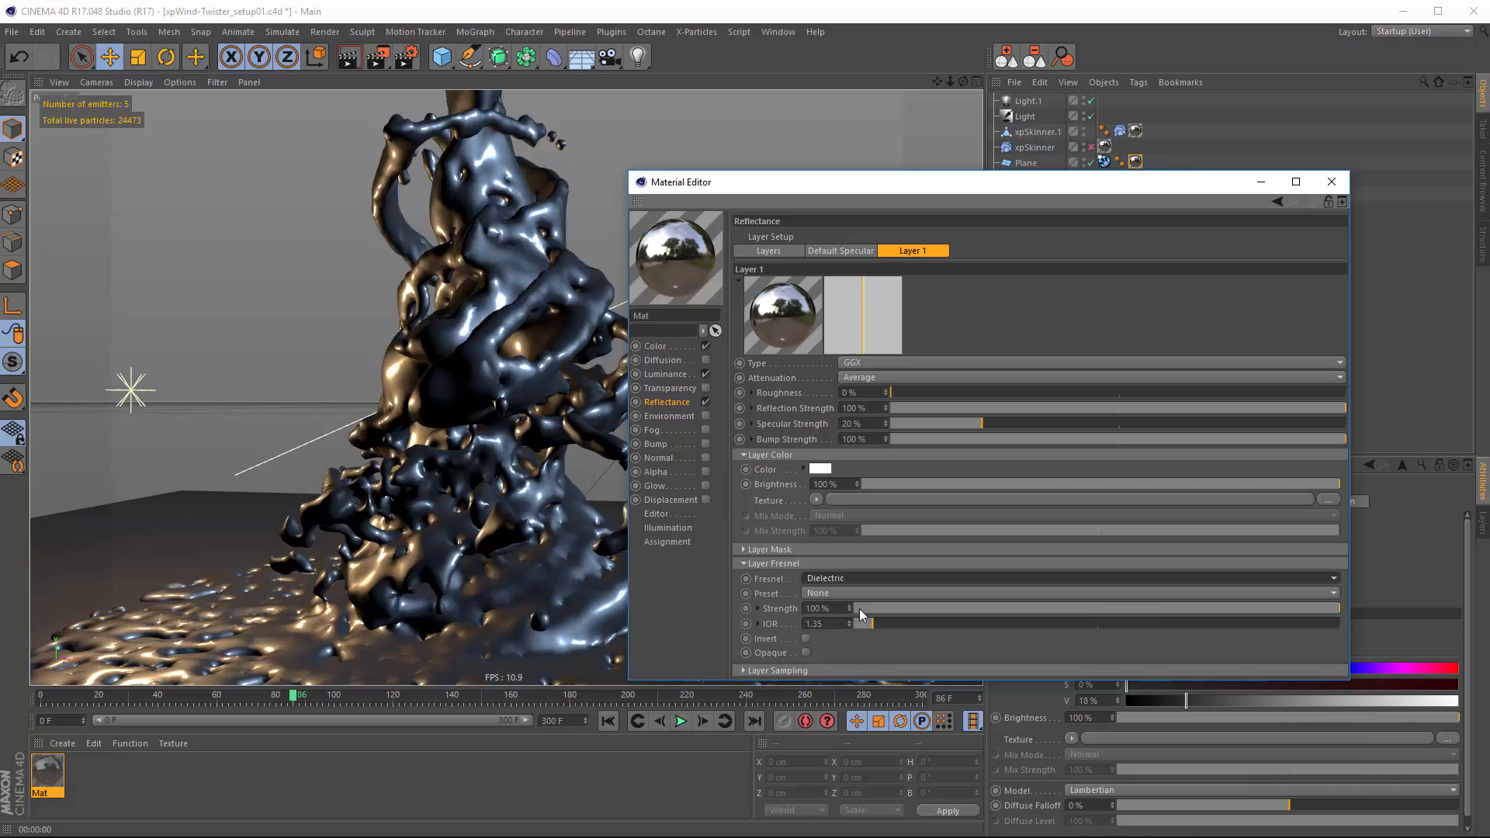
{"action": "left_click", "coordinate": [807, 595]}
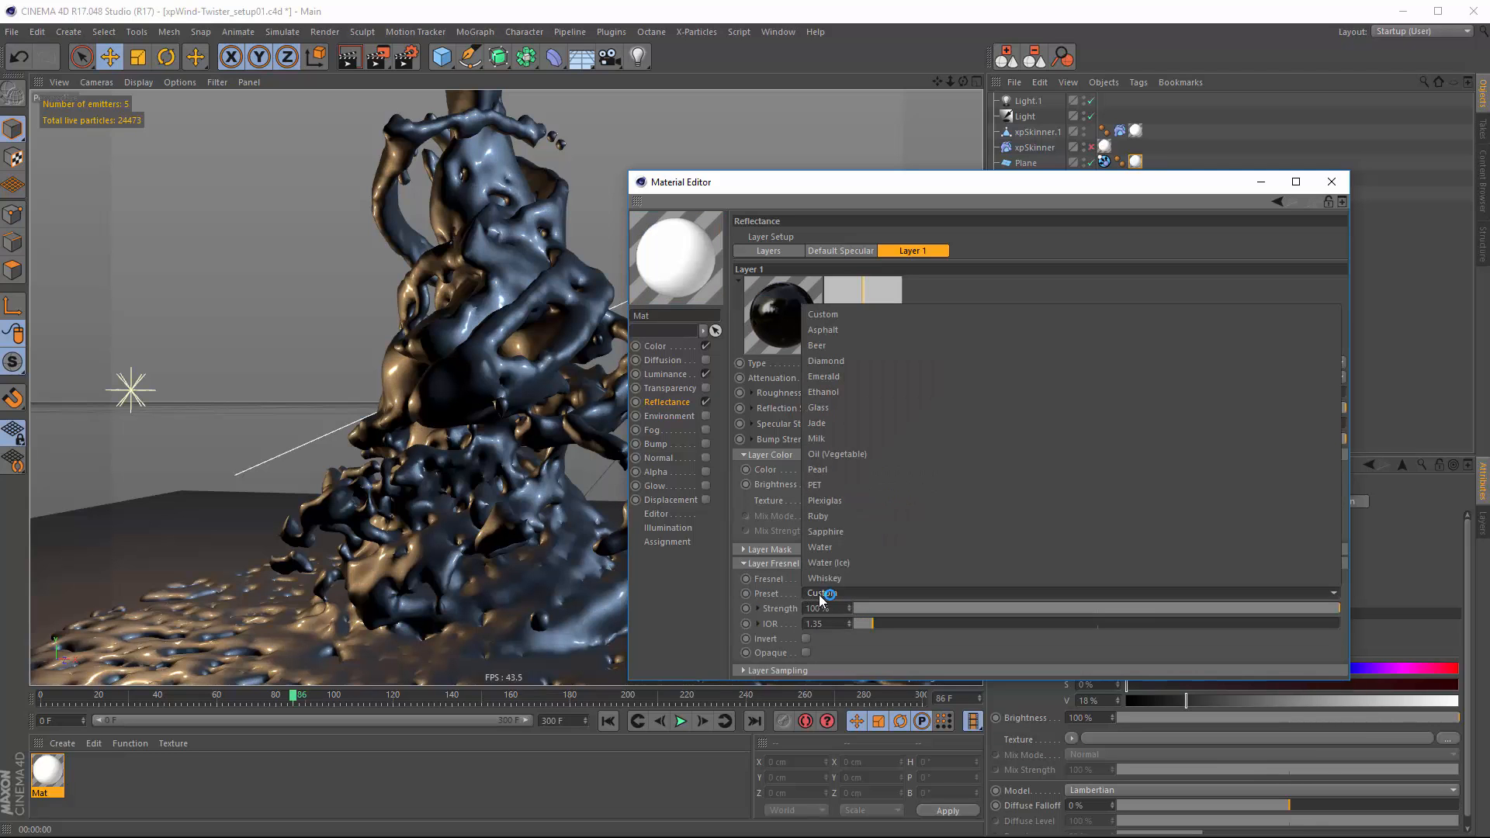
{"action": "left_click", "coordinate": [823, 424]}
Set the Mat material's default specular layer to -21% falloff, 19% inner width and 44% specular strength
{"action": "left_click", "coordinate": [858, 249]}
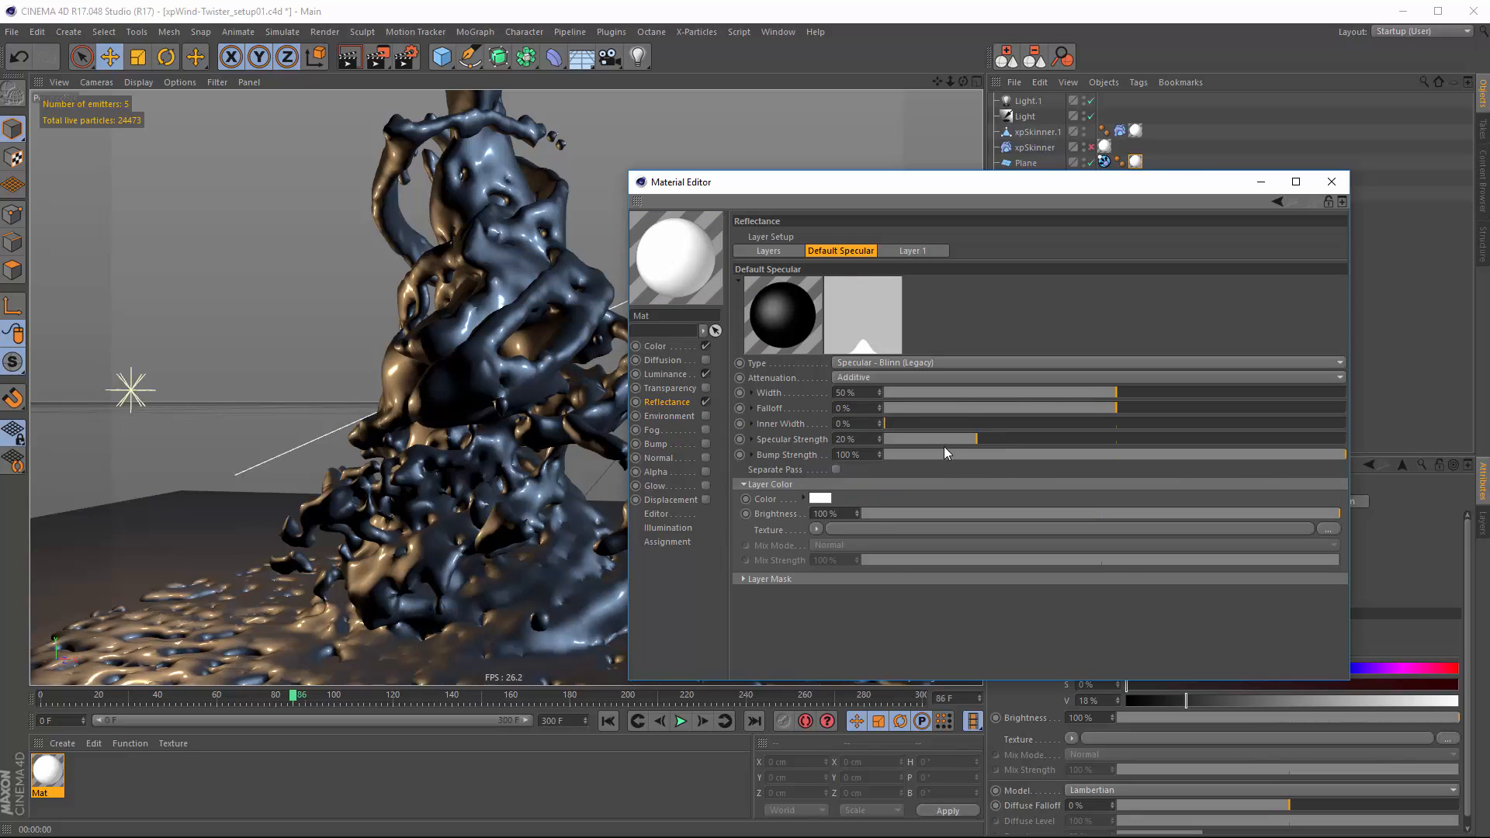
{"action": "left_click_drag", "start_coordinate": [933, 424], "coordinate": [991, 425]}
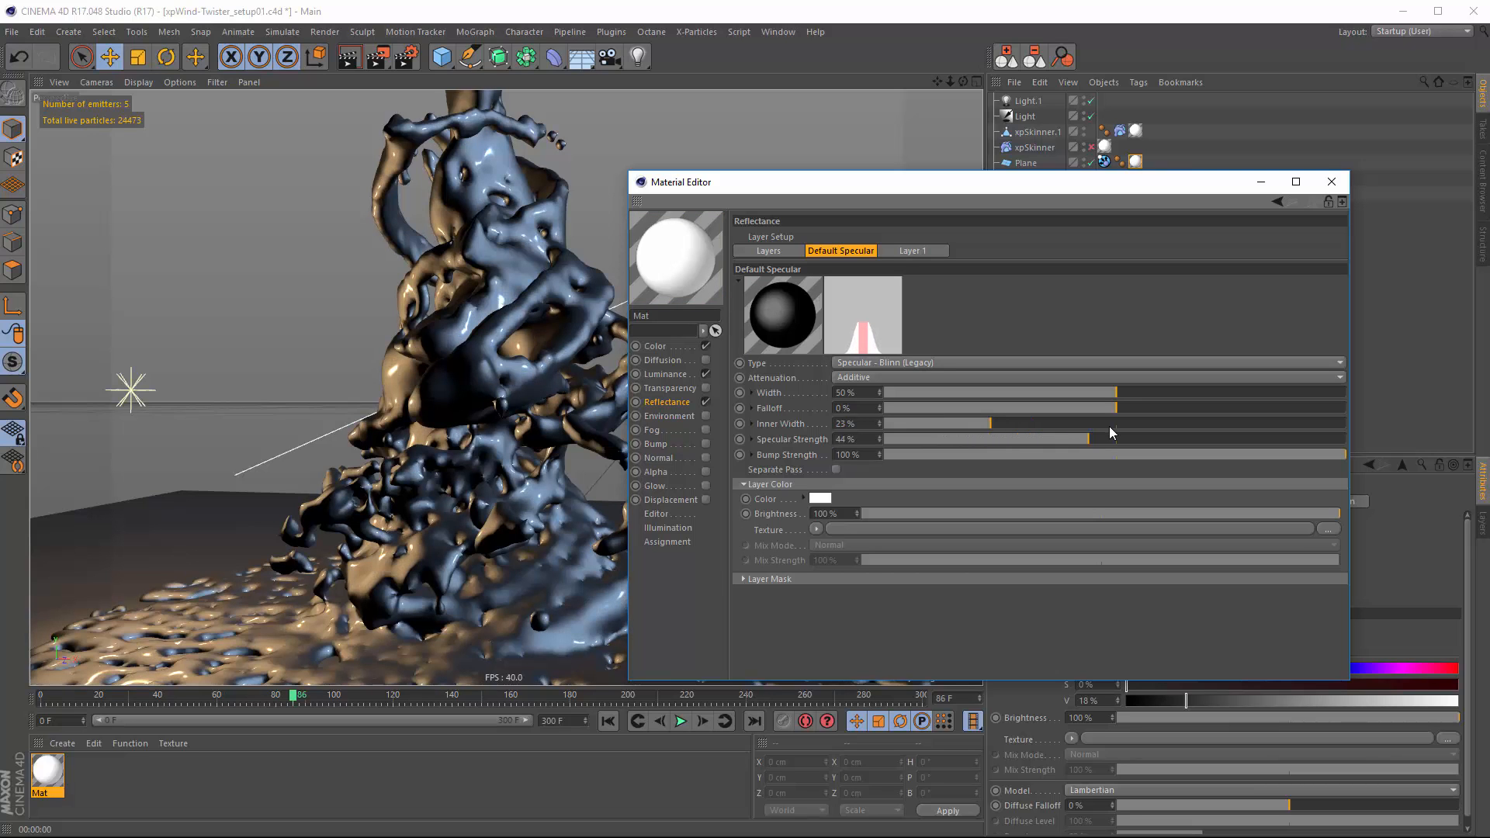
{"action": "left_click_drag", "start_coordinate": [1111, 408], "coordinate": [969, 426]}
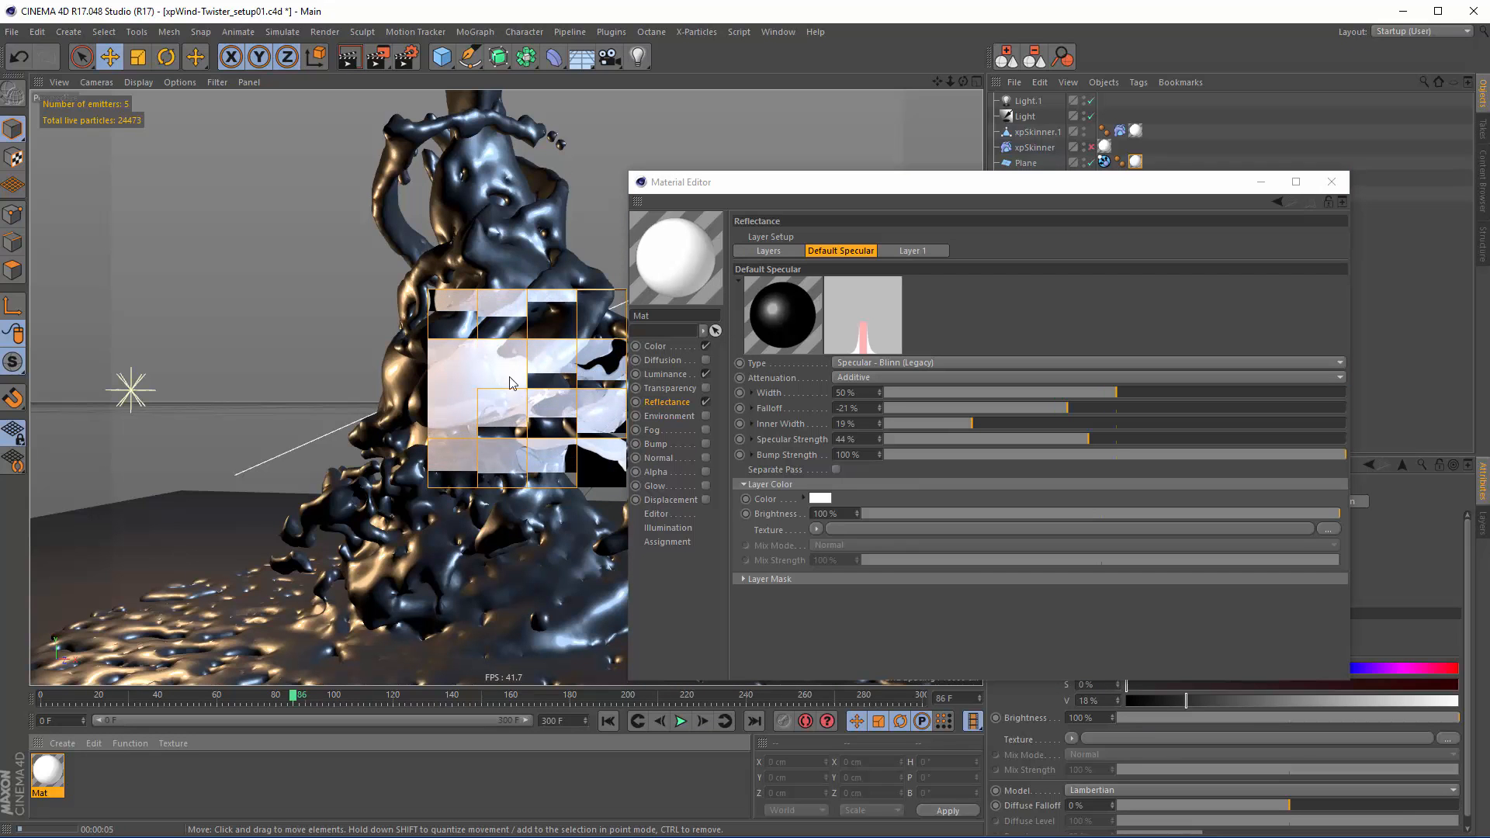
Switch the render settings to the Physical renderer with a Progressive sampler
{"action": "left_click", "coordinate": [405, 57]}
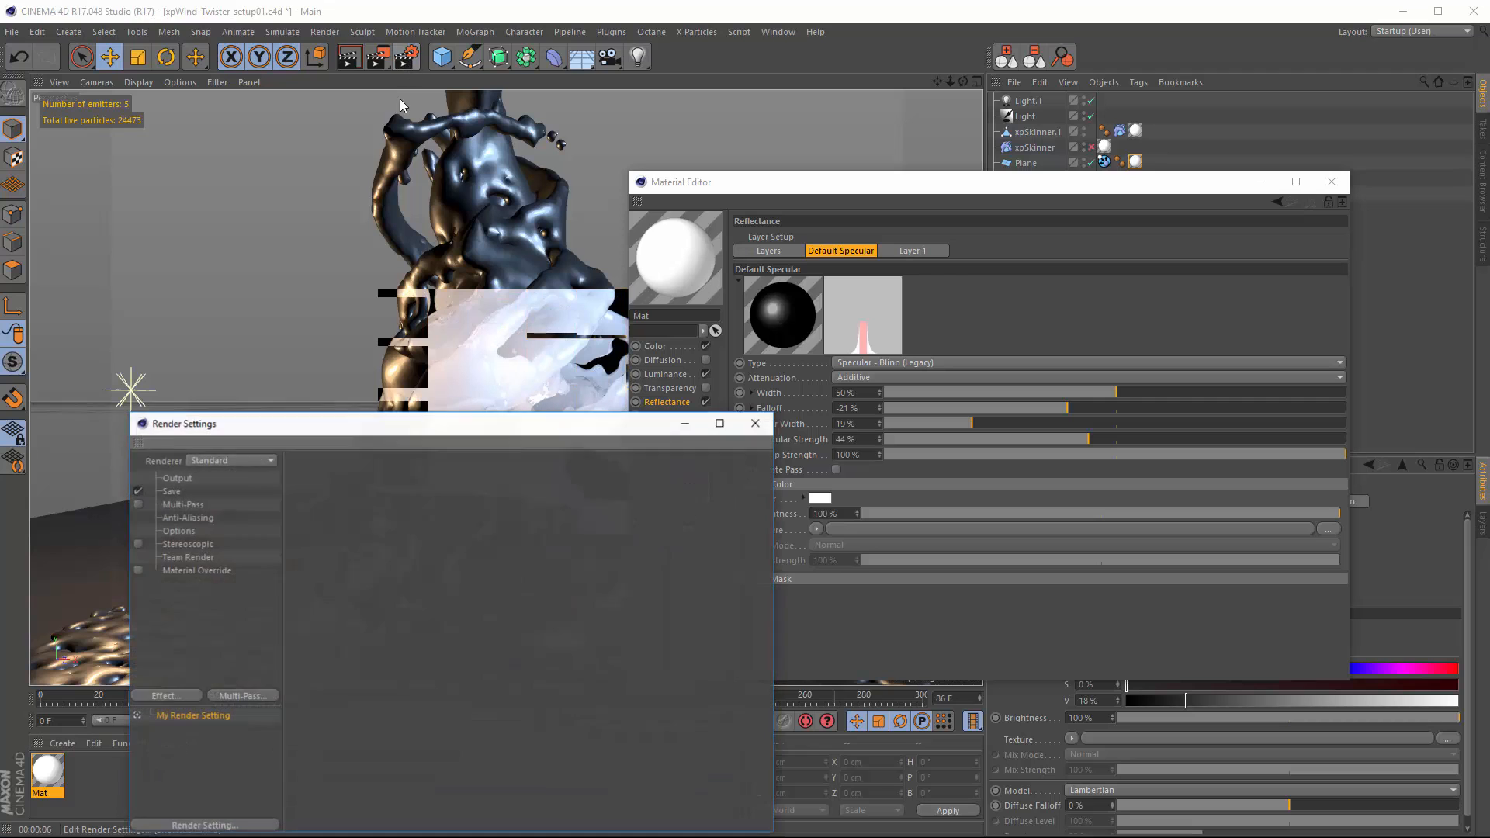
{"action": "left_click_drag", "start_coordinate": [387, 438], "coordinate": [874, 211]}
{"action": "left_click", "coordinate": [715, 231]}
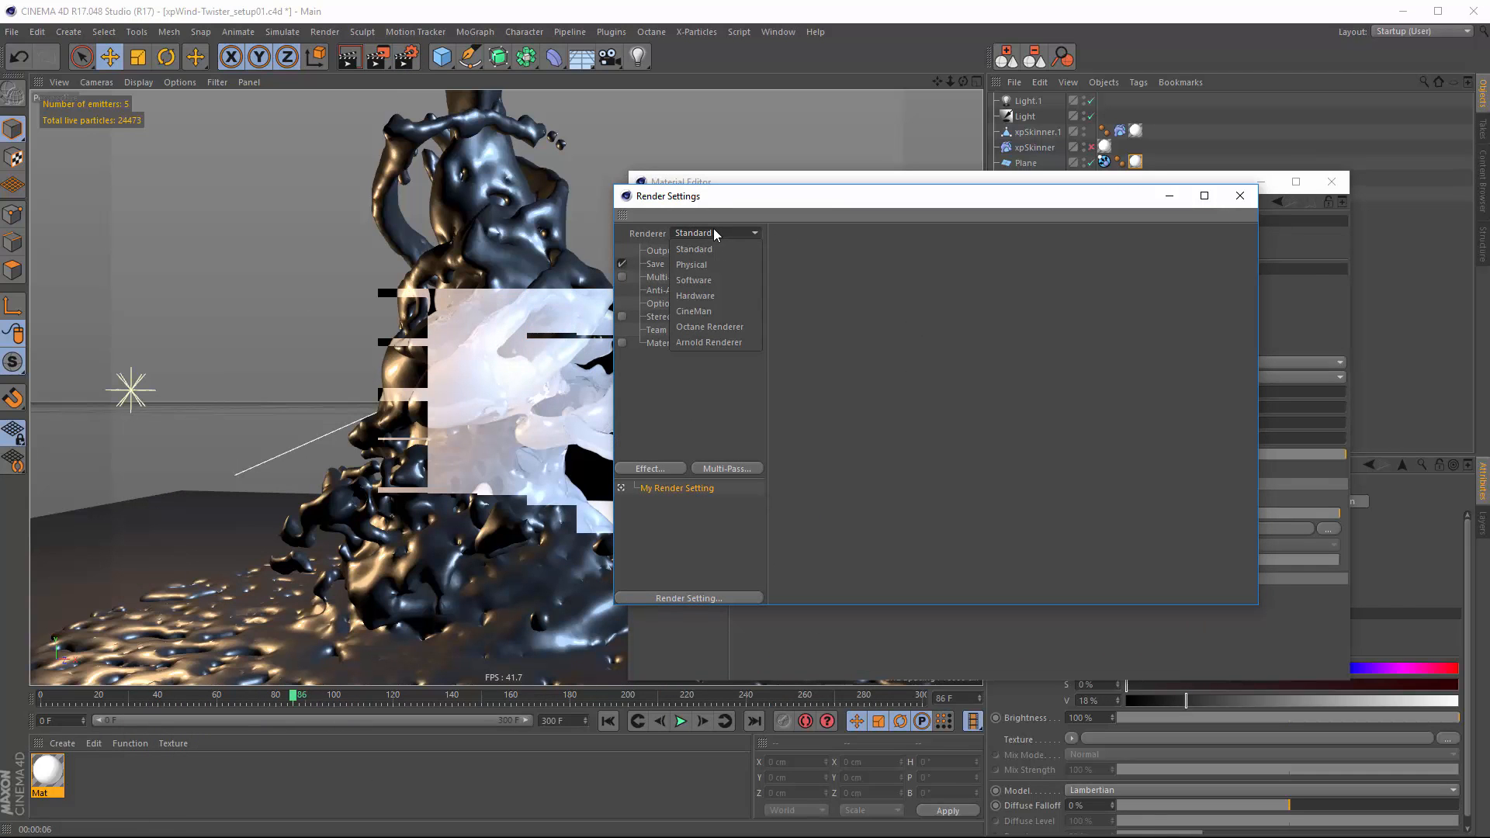
{"action": "left_click", "coordinate": [714, 264]}
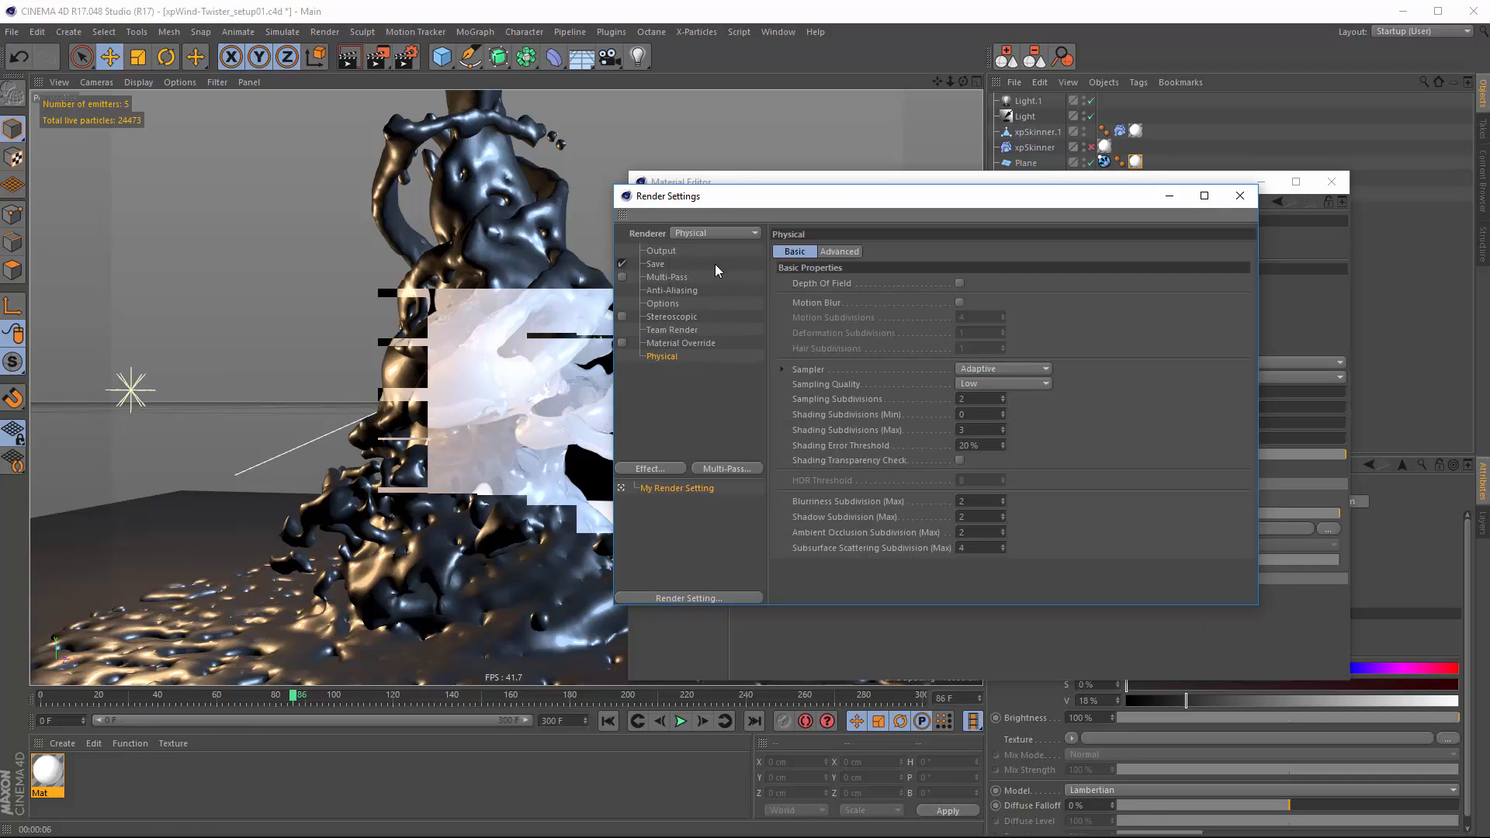
{"action": "left_click", "coordinate": [1009, 369]}
{"action": "left_click", "coordinate": [998, 417]}
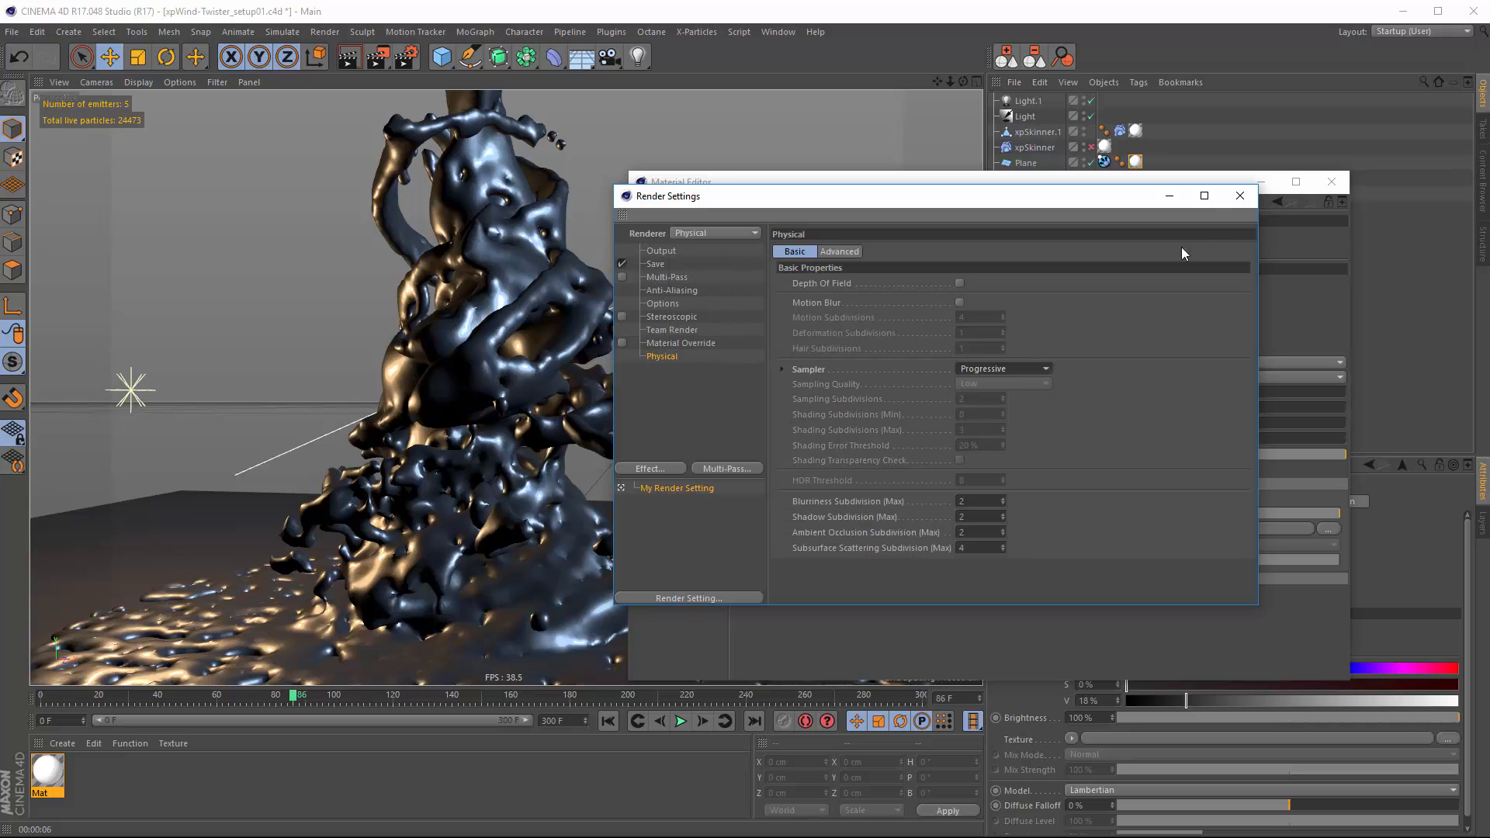
{"action": "left_click", "coordinate": [1240, 197]}
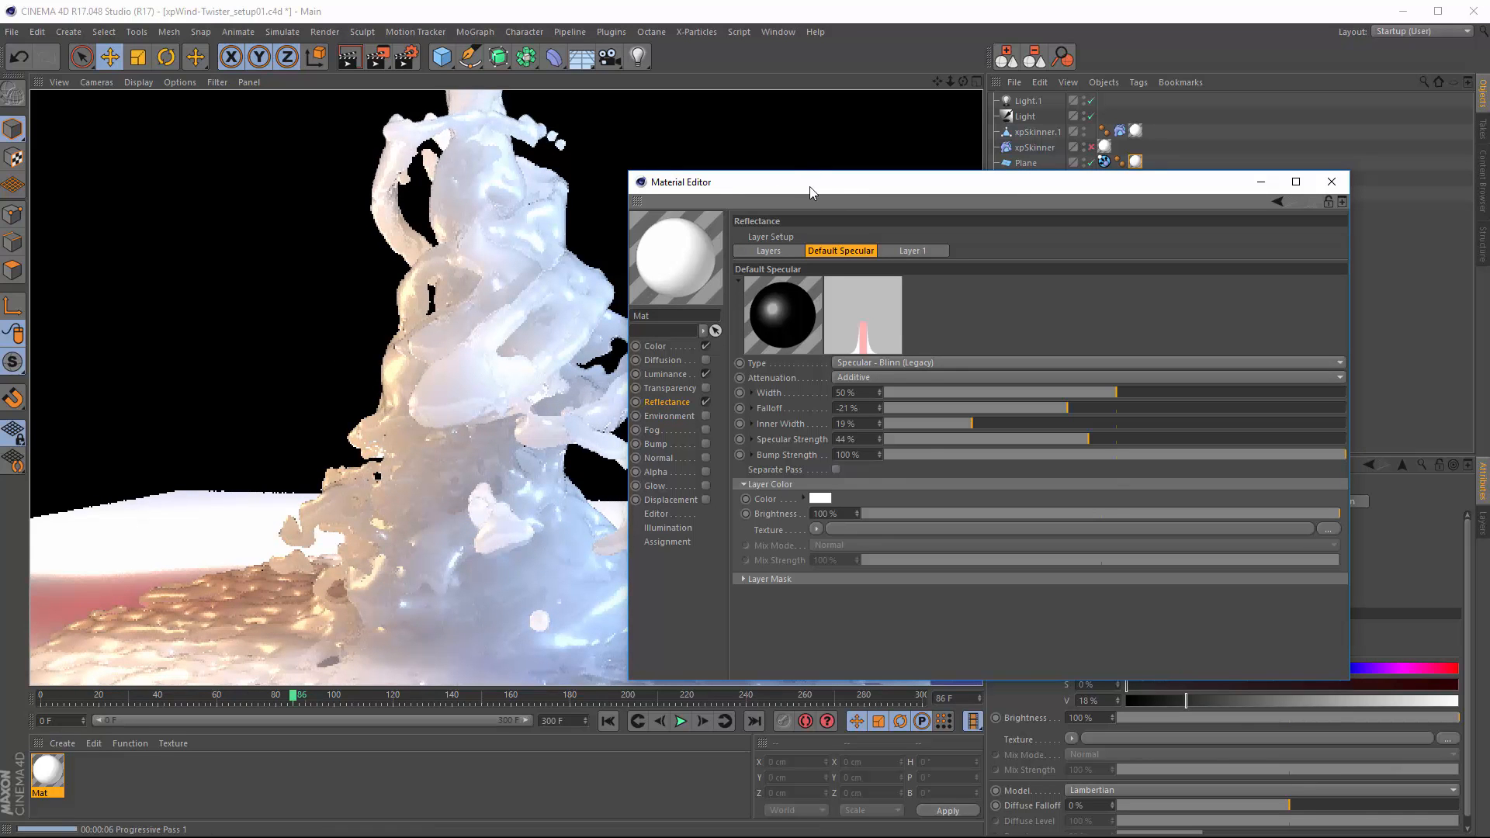
Set the path length of the luminance channel's Subsurface Scattering shader to 4 cm and render a preview
{"action": "left_click_drag", "start_coordinate": [809, 186], "coordinate": [890, 194]}
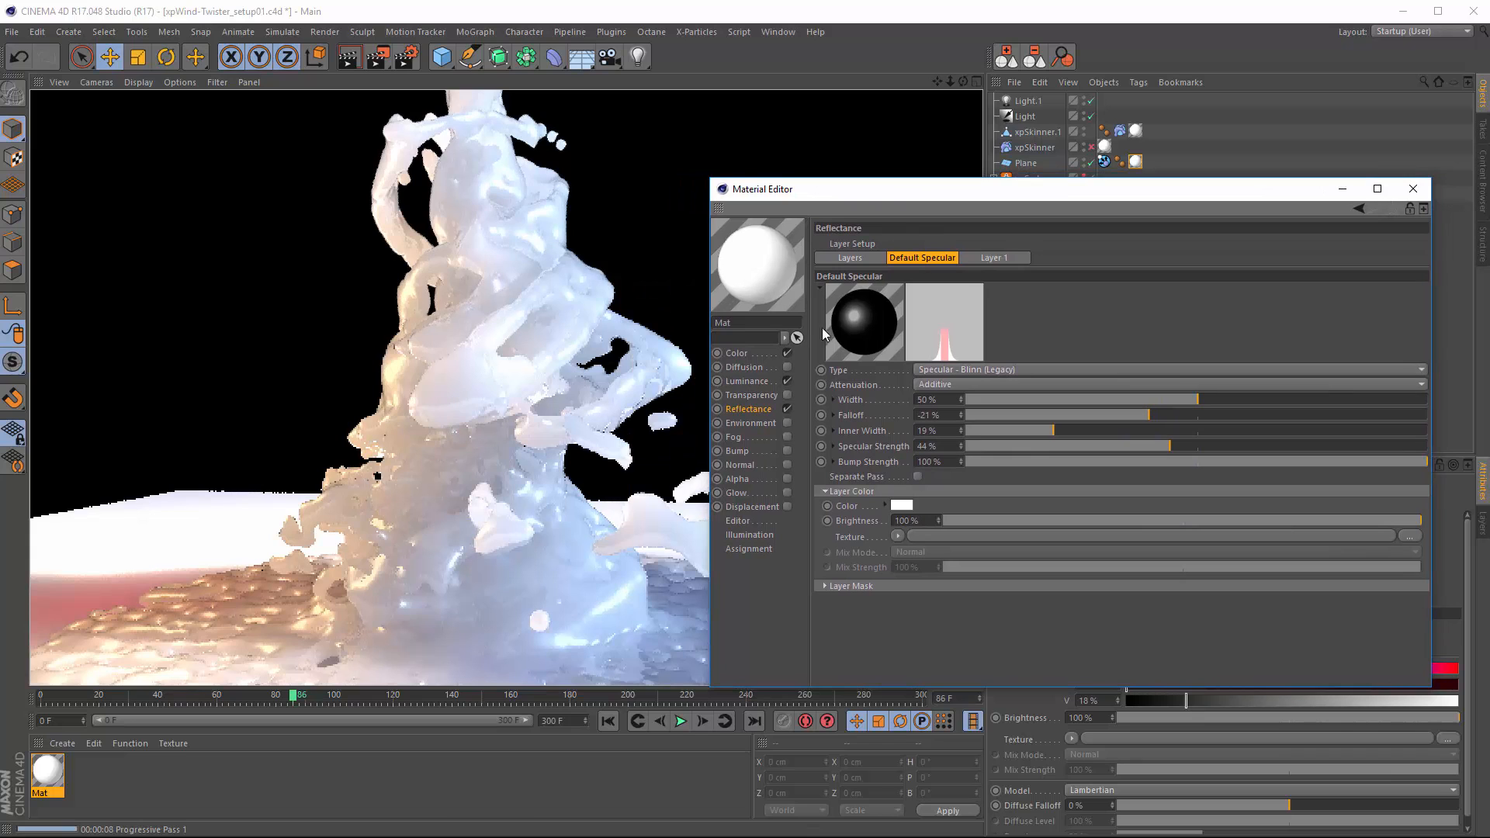
{"action": "left_click", "coordinate": [750, 380]}
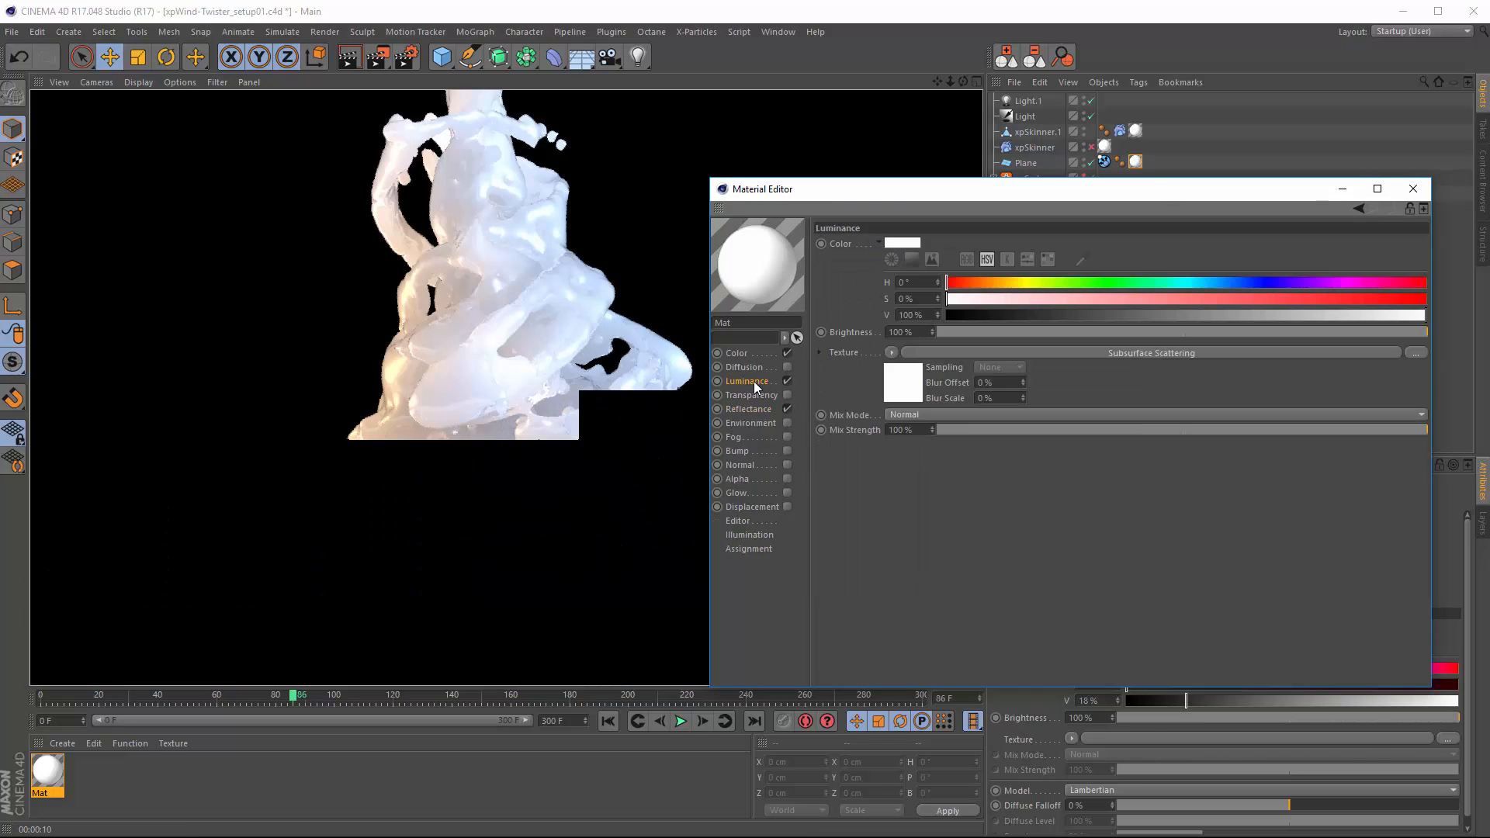
{"action": "left_click", "coordinate": [1059, 352]}
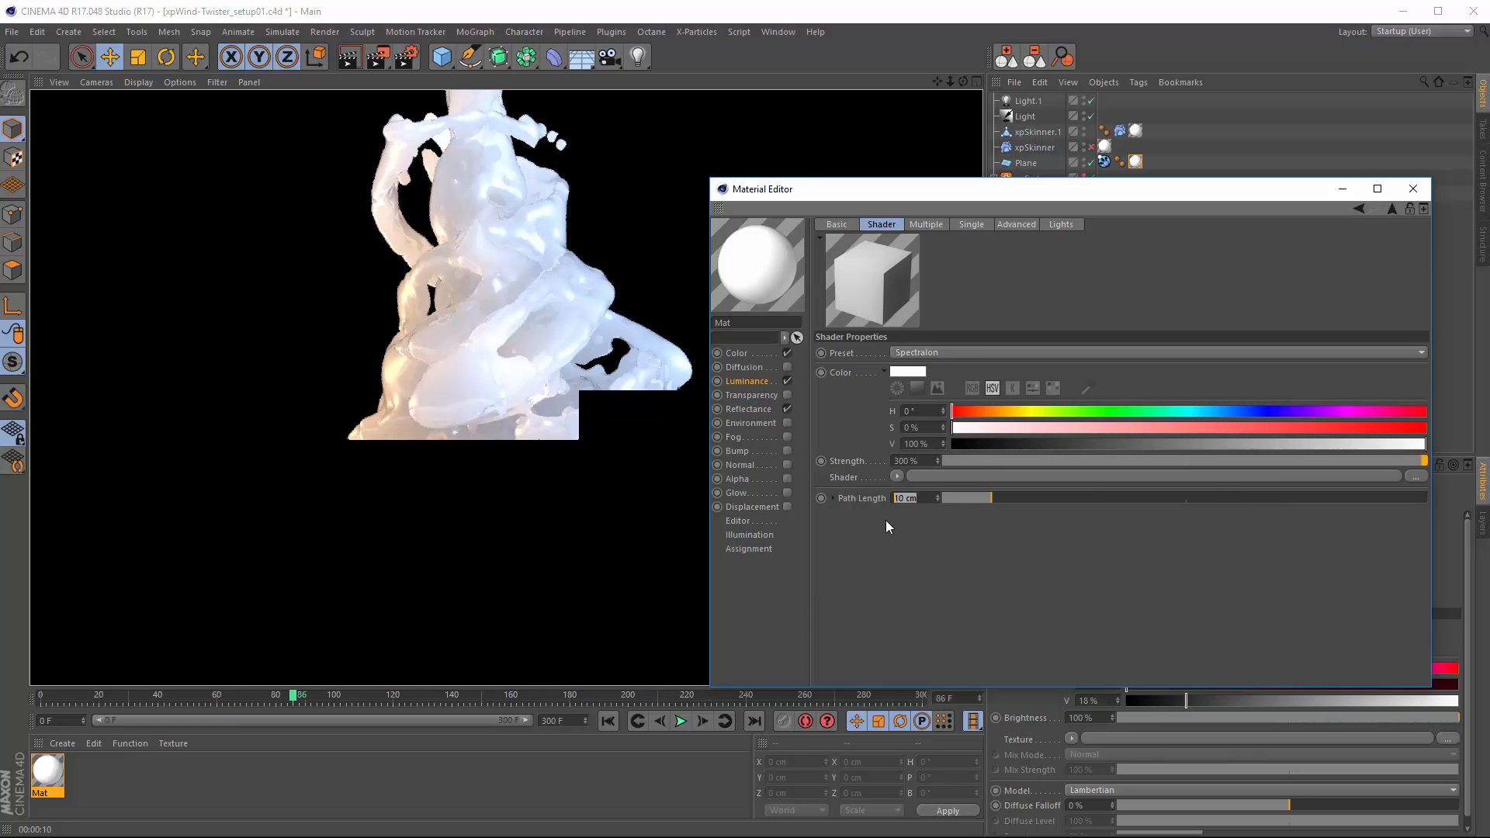
{"action": "type", "text": "4"}
{"action": "key", "text": "Return"}
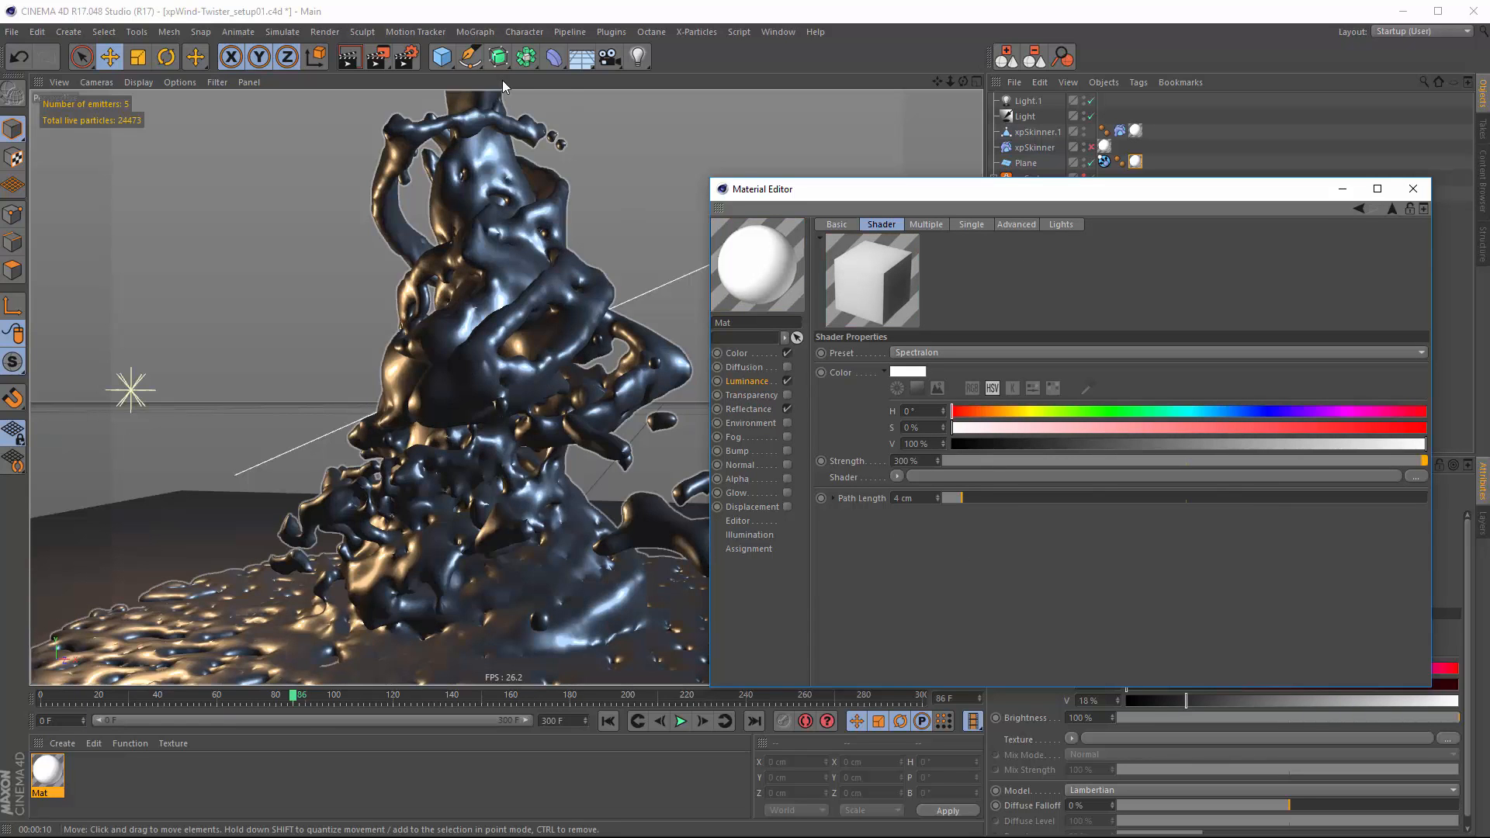
{"action": "left_click", "coordinate": [349, 58]}
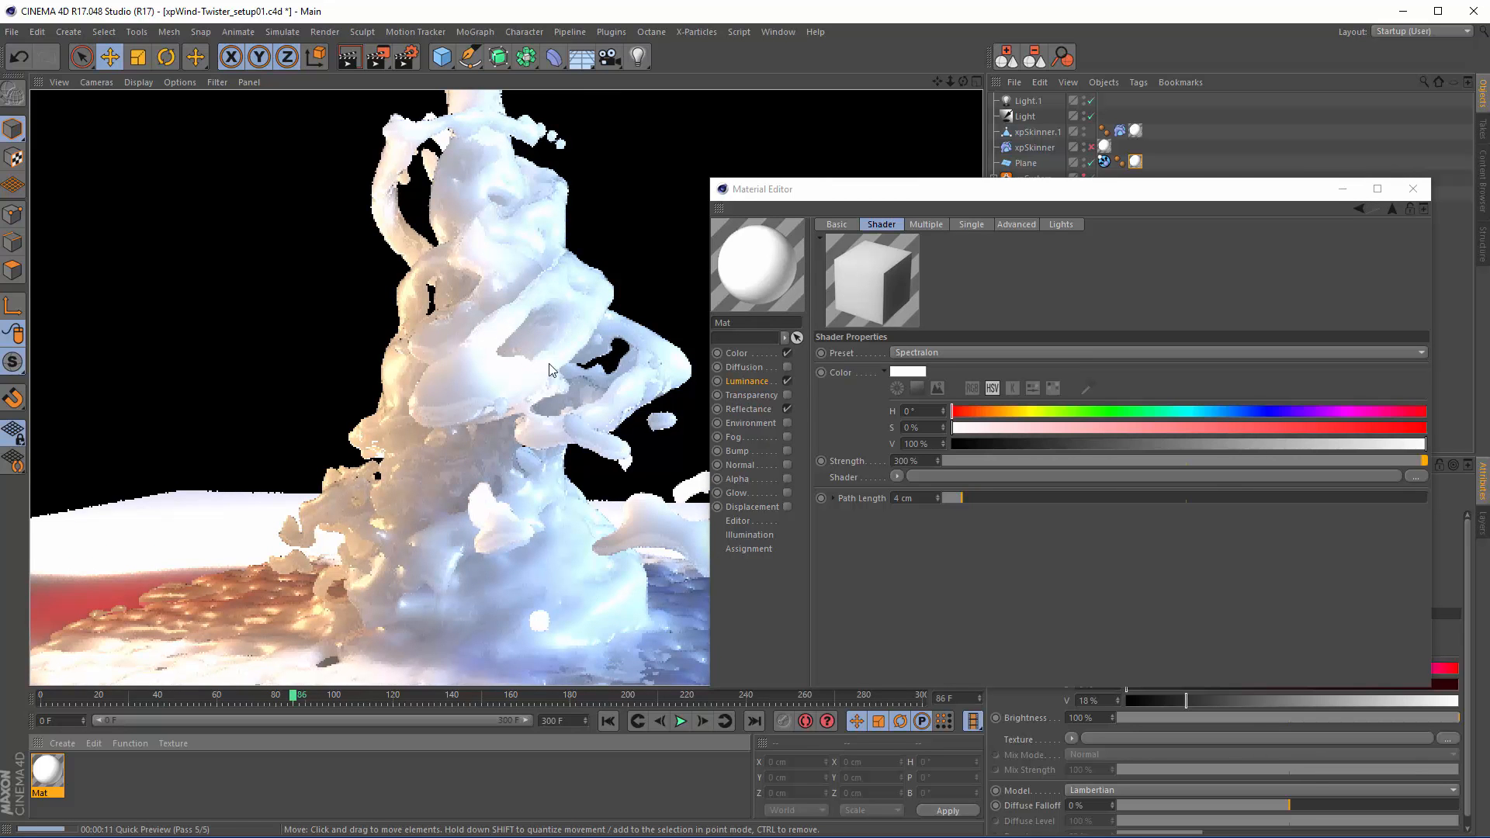
Set the intensity of the infinite light to 196% and render a preview from a new angle
{"action": "left_click_drag", "start_coordinate": [549, 371], "coordinate": [534, 436], "text": "alt"}
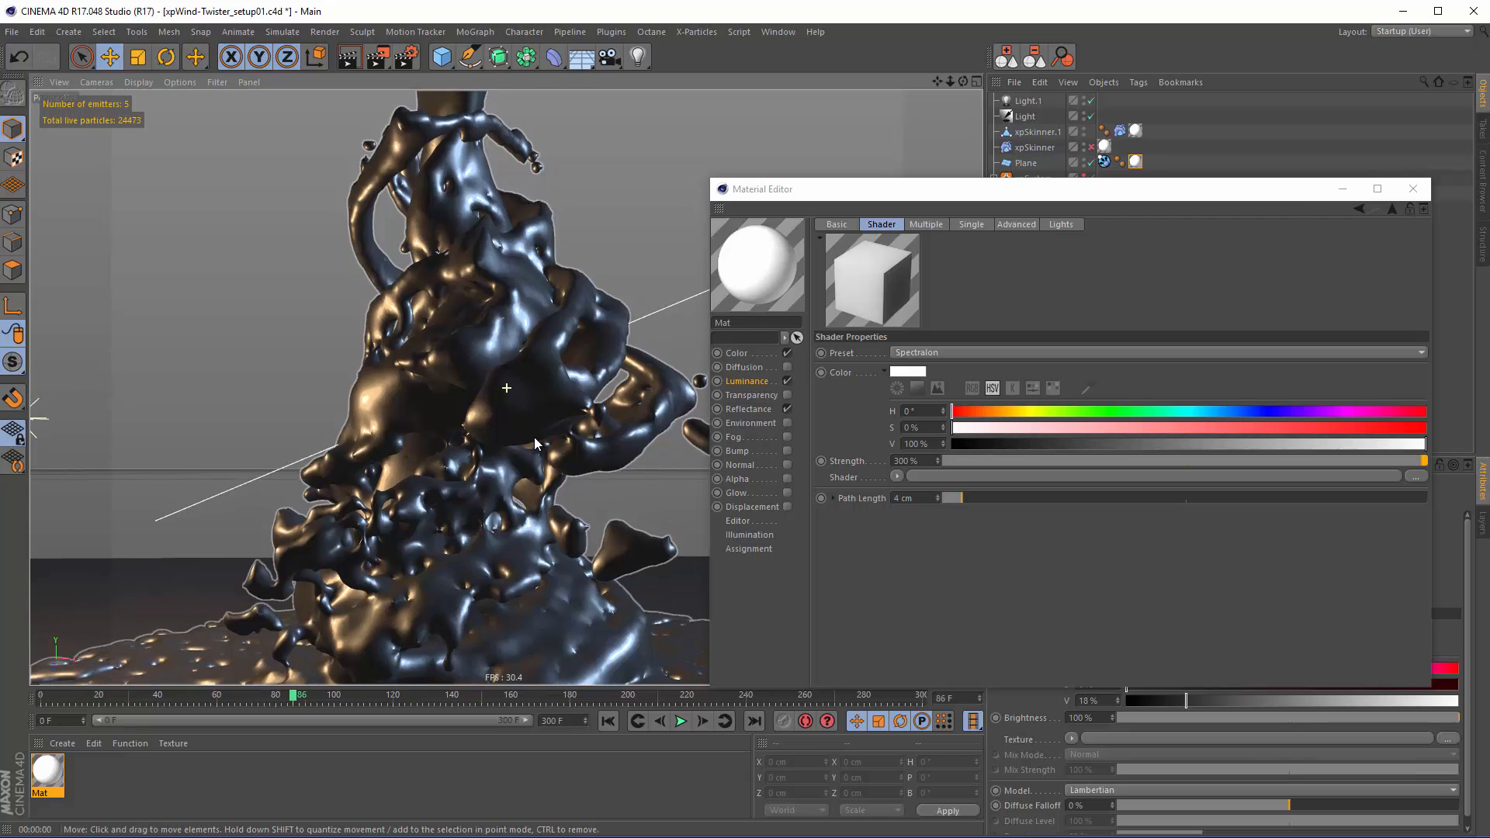
{"action": "left_click", "coordinate": [1411, 188]}
{"action": "left_click", "coordinate": [1028, 101]}
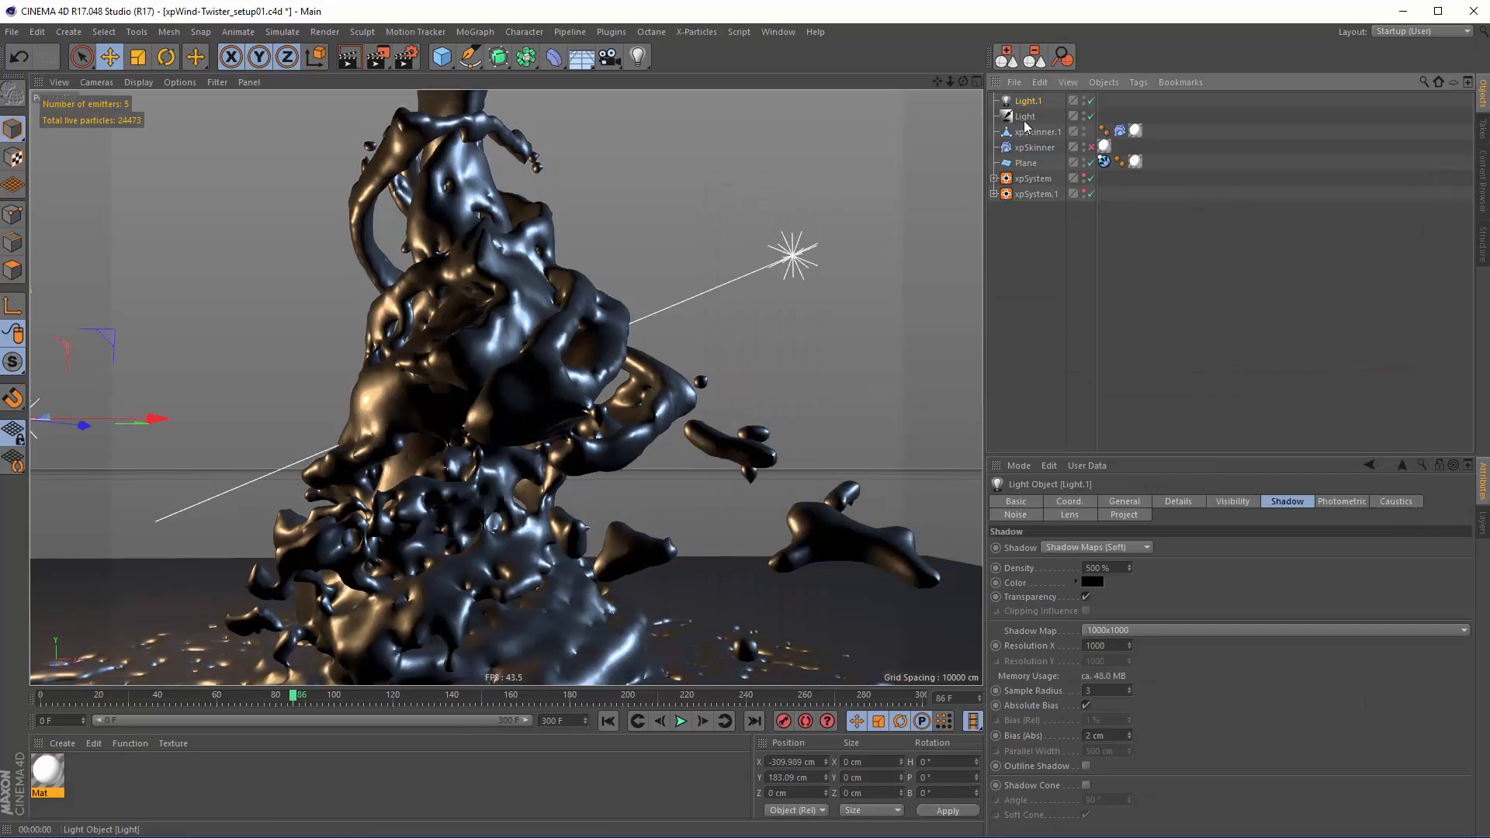
{"action": "left_click", "coordinate": [1025, 118]}
{"action": "left_click", "coordinate": [1125, 502]}
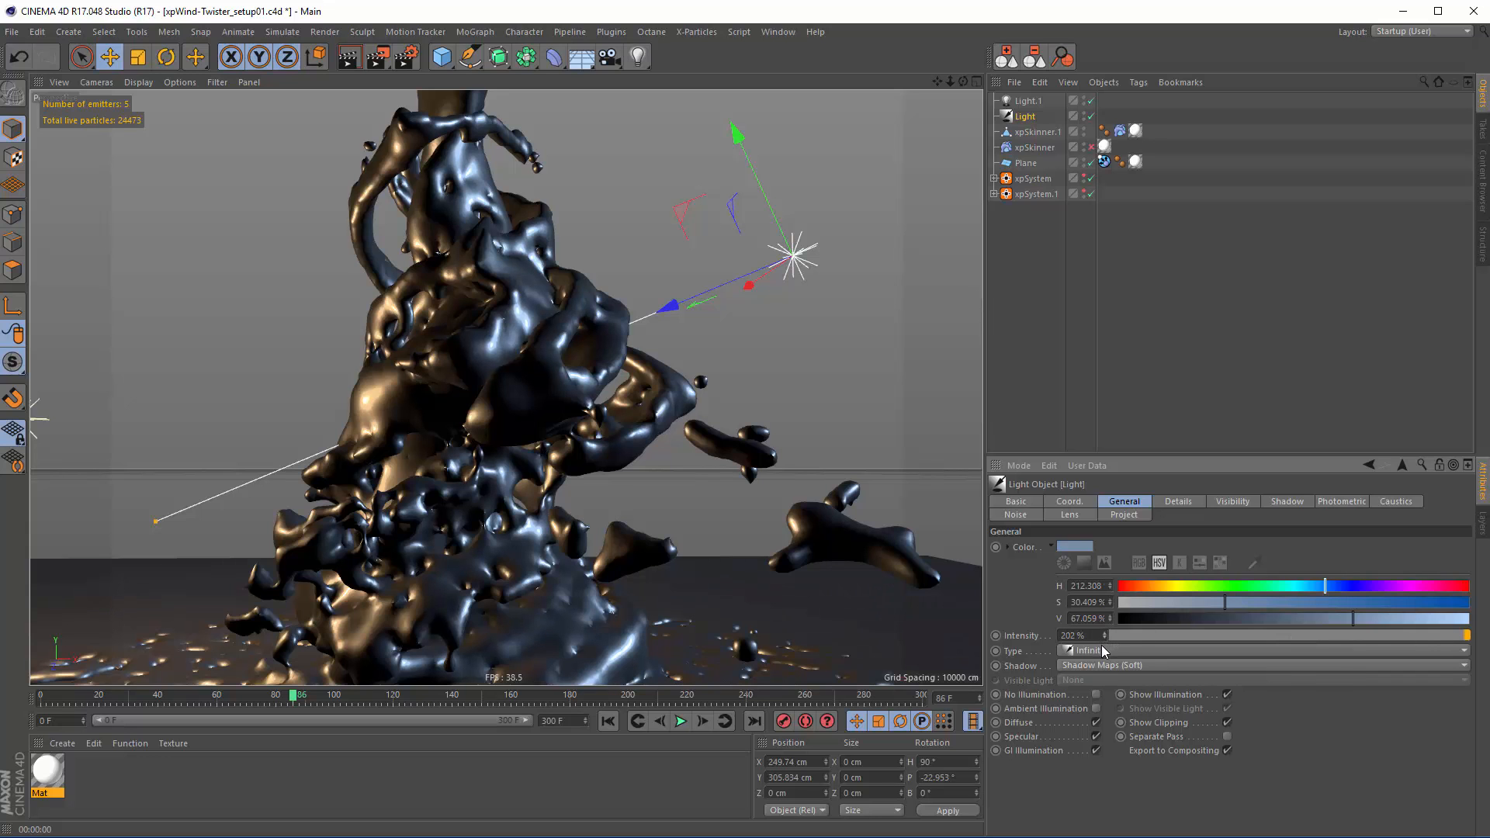
{"action": "key", "text": "ctrl+r"}
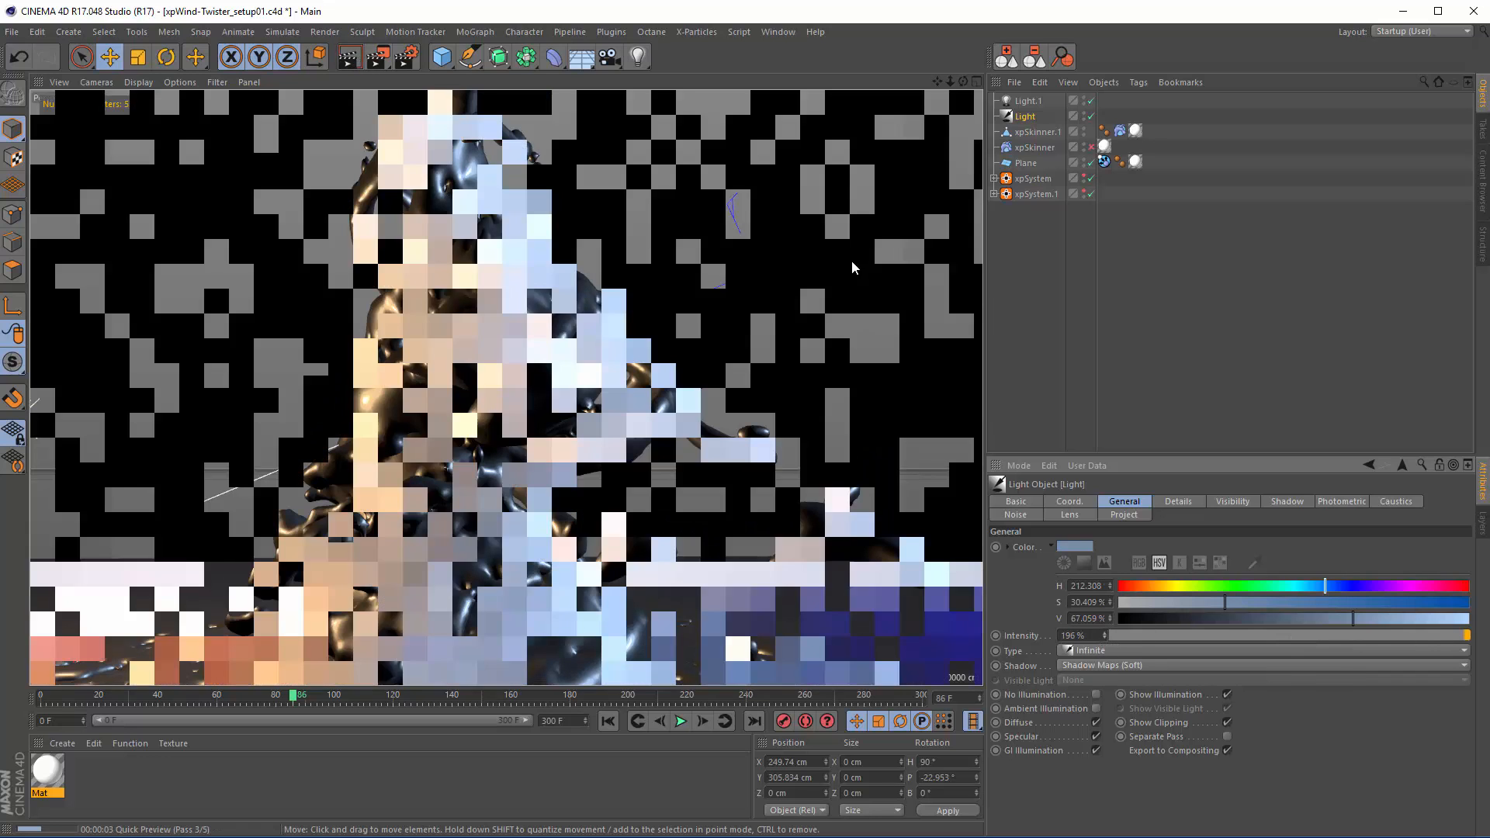
Hide the frozen xpSkinner.1 mesh and disable the live xpSkinner so only the particles show
{"action": "left_click_drag", "start_coordinate": [846, 268], "coordinate": [464, 427], "text": "alt"}
{"action": "middle_click_drag", "start_coordinate": [464, 427], "coordinate": [501, 651], "text": "alt"}
{"action": "middle_click_drag", "start_coordinate": [472, 490], "coordinate": [473, 527], "text": "alt"}
{"action": "left_click", "coordinate": [1054, 216]}
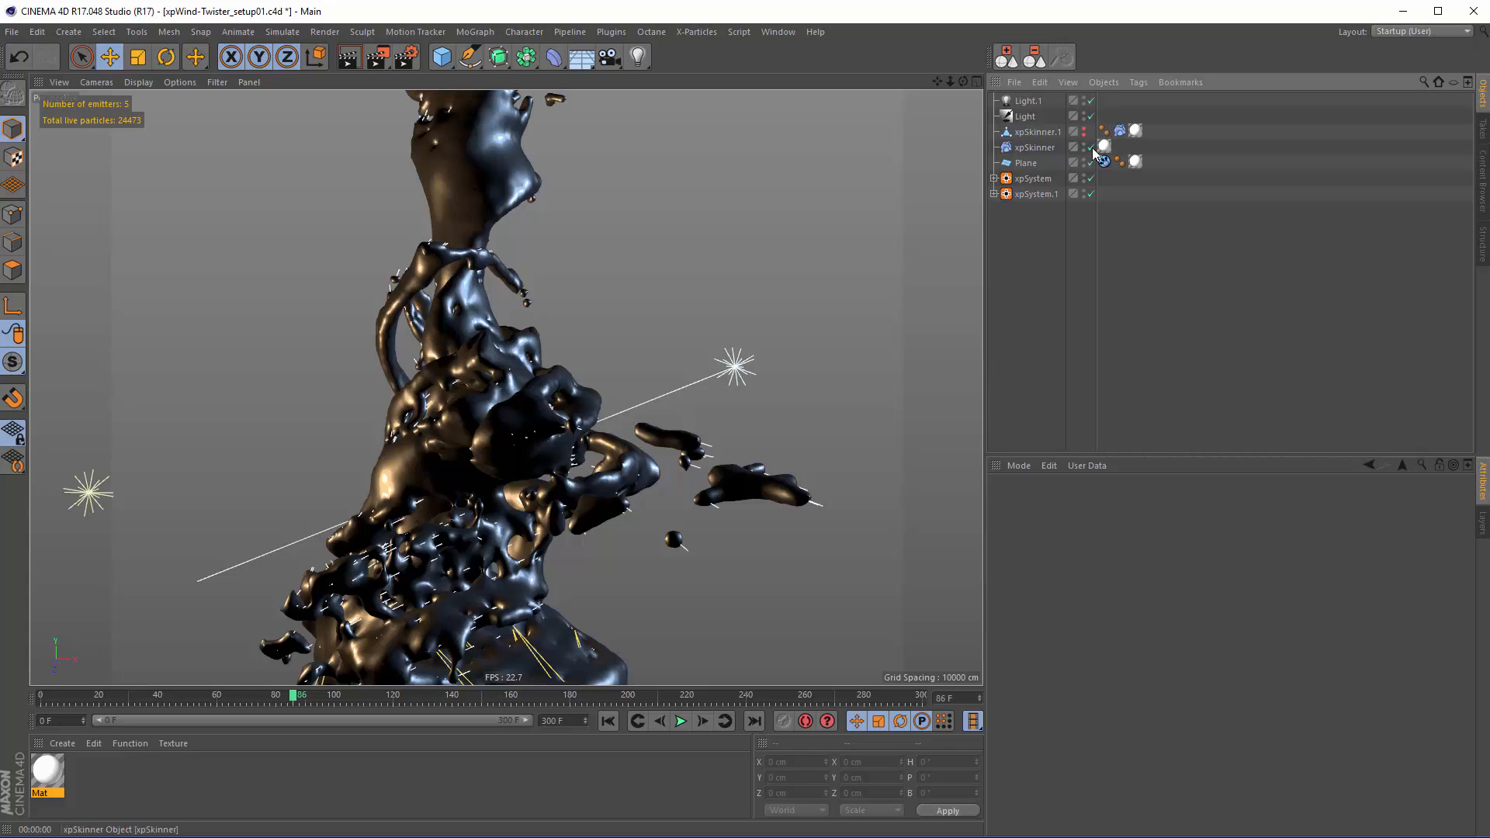
{"action": "left_click", "coordinate": [1091, 147]}
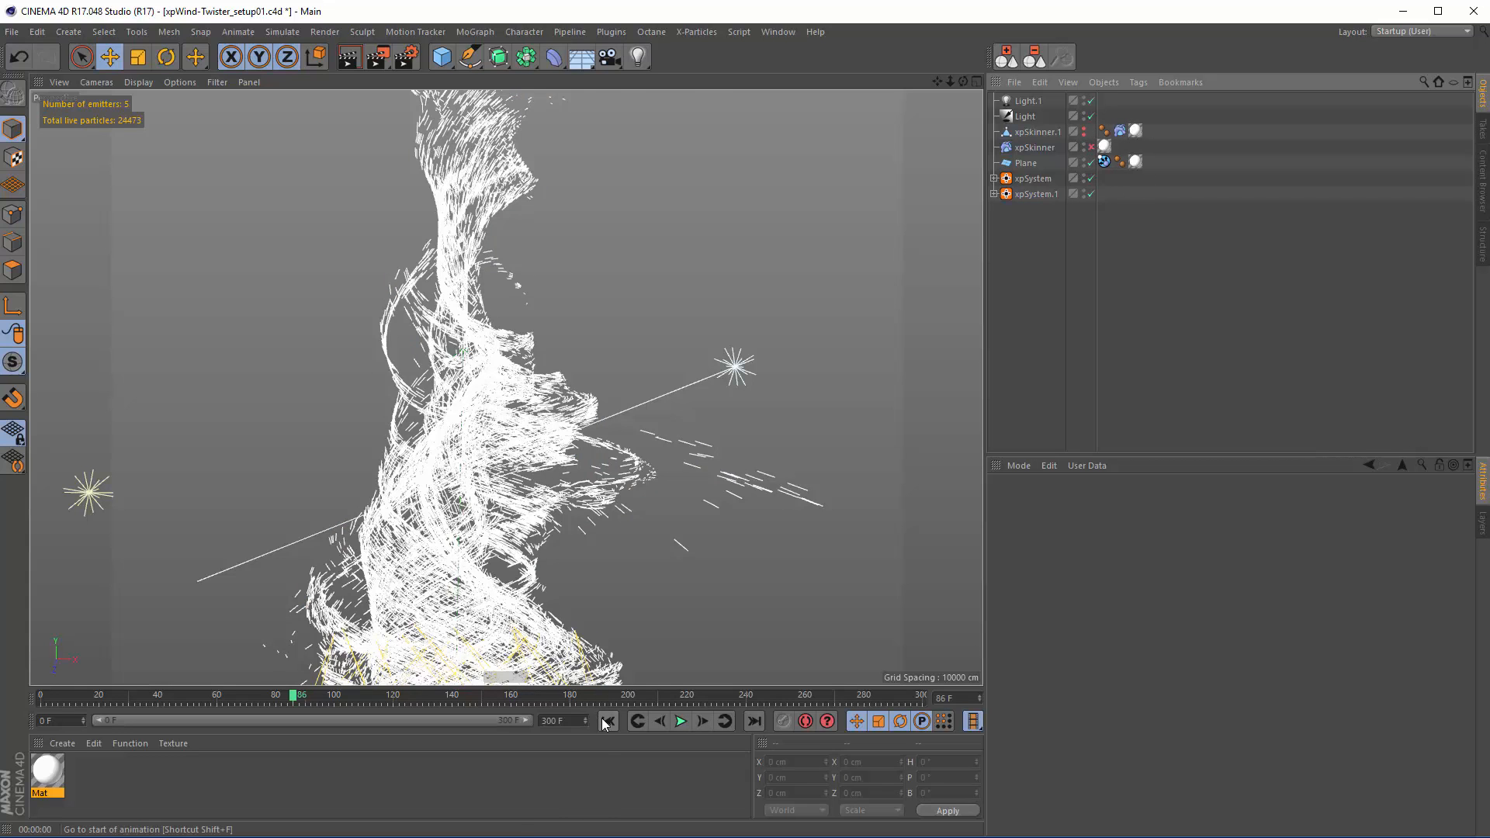
Replay the simulation from the start to frame 108, re-enable xpSkinner and render a preview
{"action": "left_click", "coordinate": [608, 721]}
{"action": "left_click", "coordinate": [680, 722]}
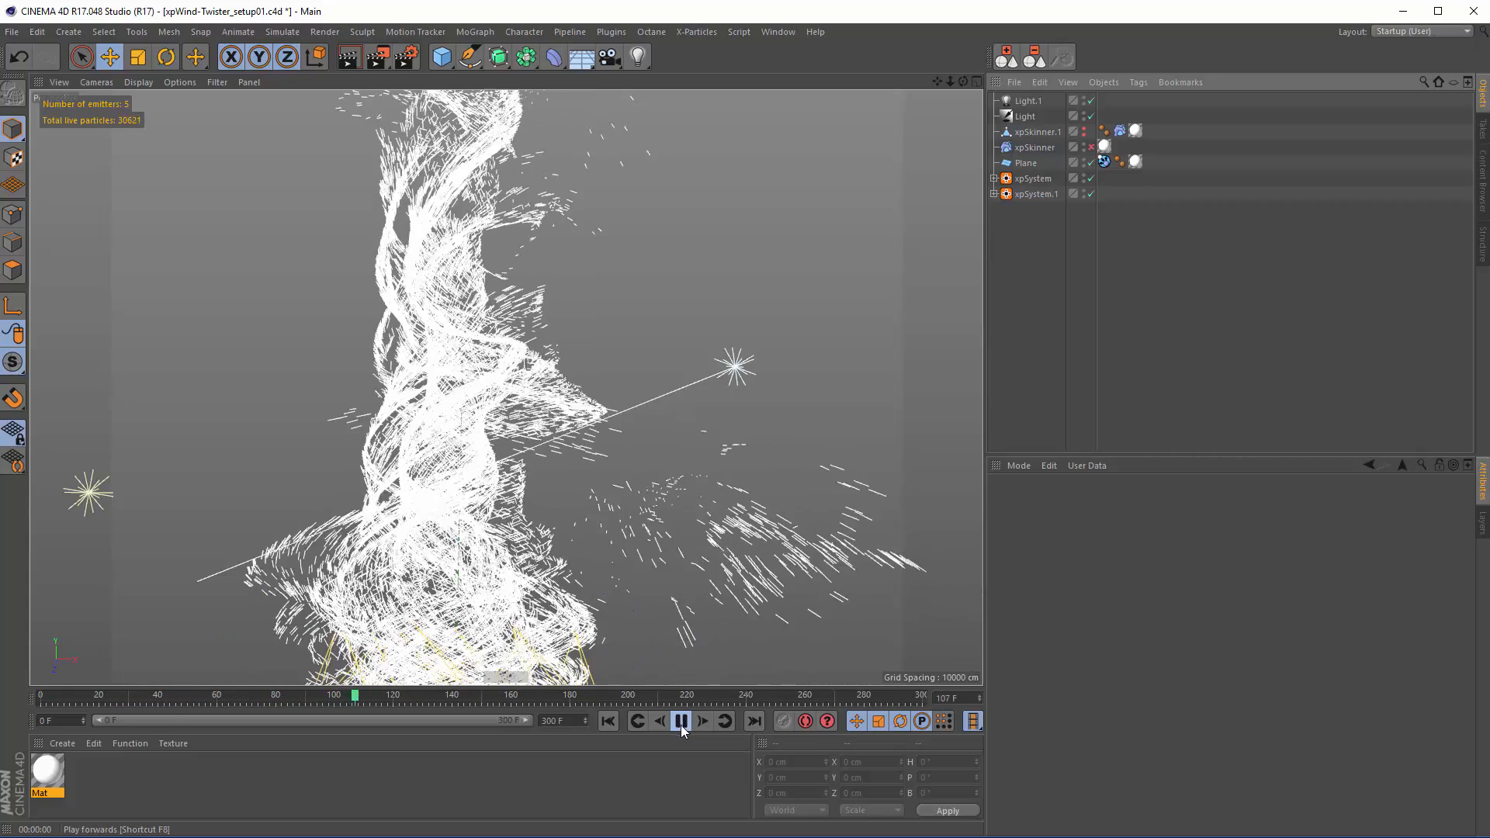
{"action": "left_click", "coordinate": [682, 722]}
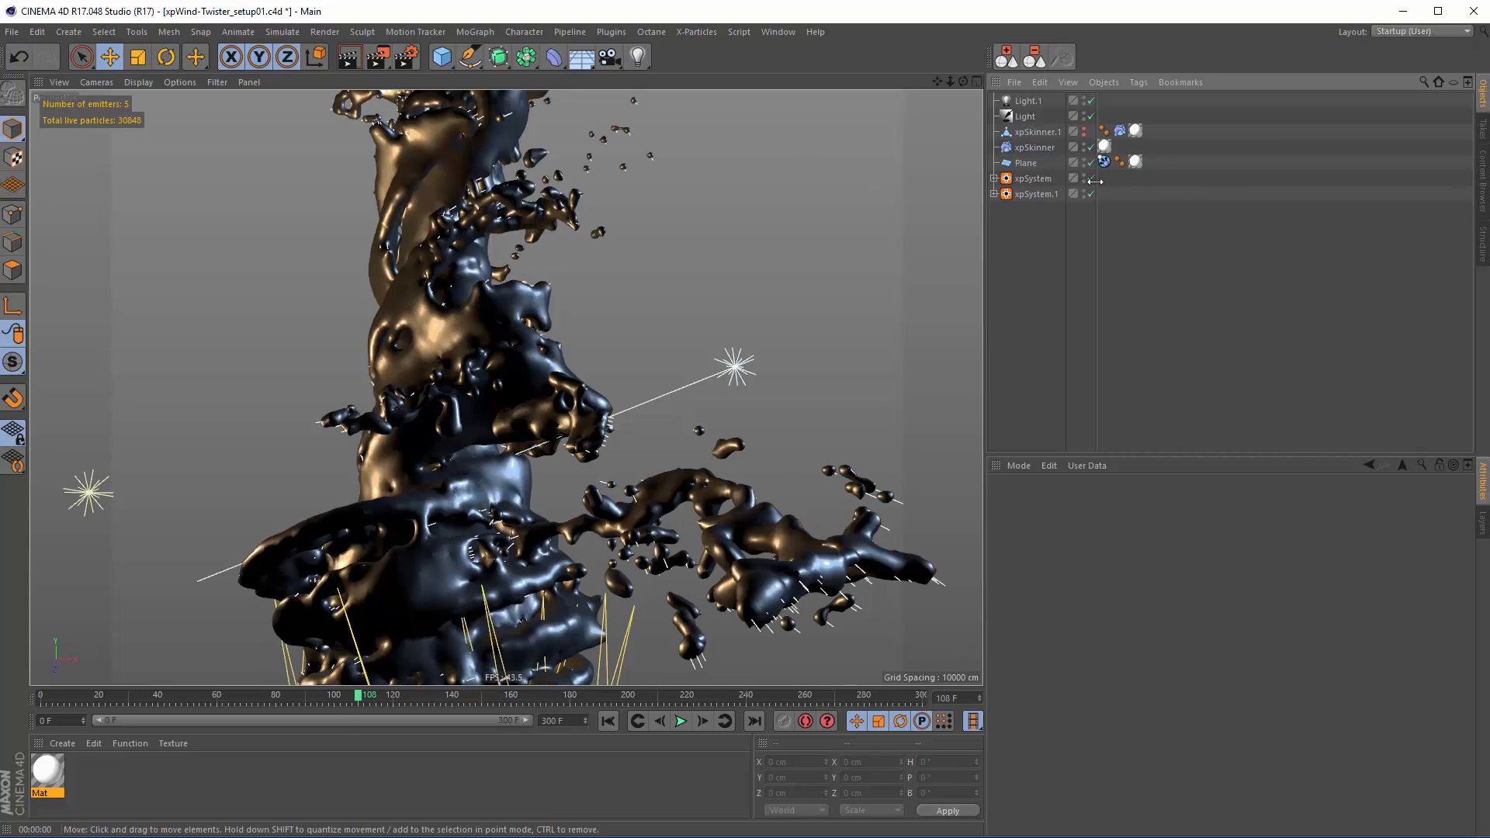
{"action": "left_click", "coordinate": [1049, 149]}
{"action": "left_click", "coordinate": [342, 61]}
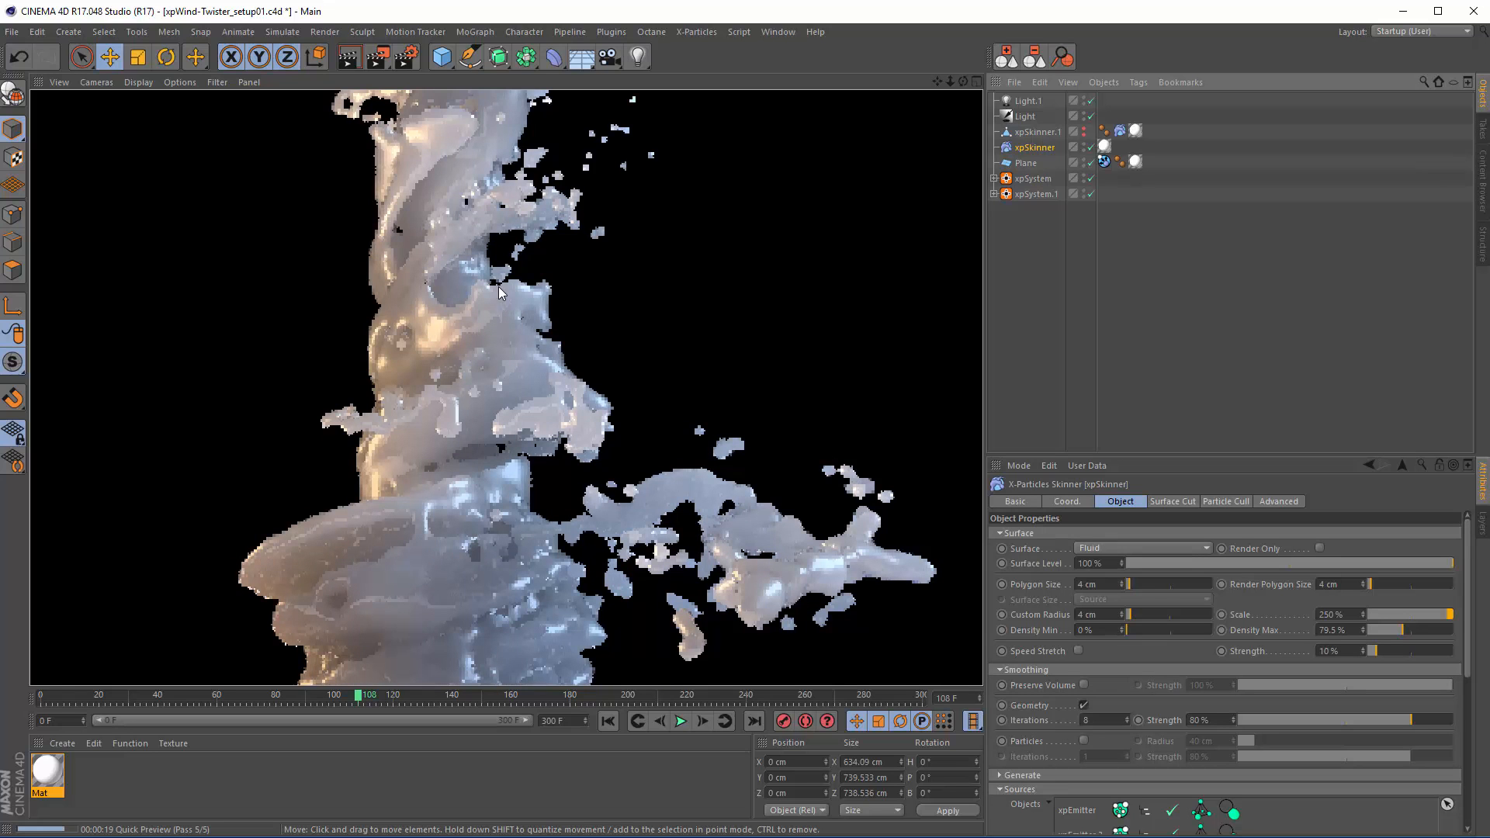
Nest xpSkinner in a new Connect object that carries the Mat texture tag, and render a preview
{"action": "left_click", "coordinate": [1022, 231]}
{"action": "left_click", "coordinate": [1091, 148]}
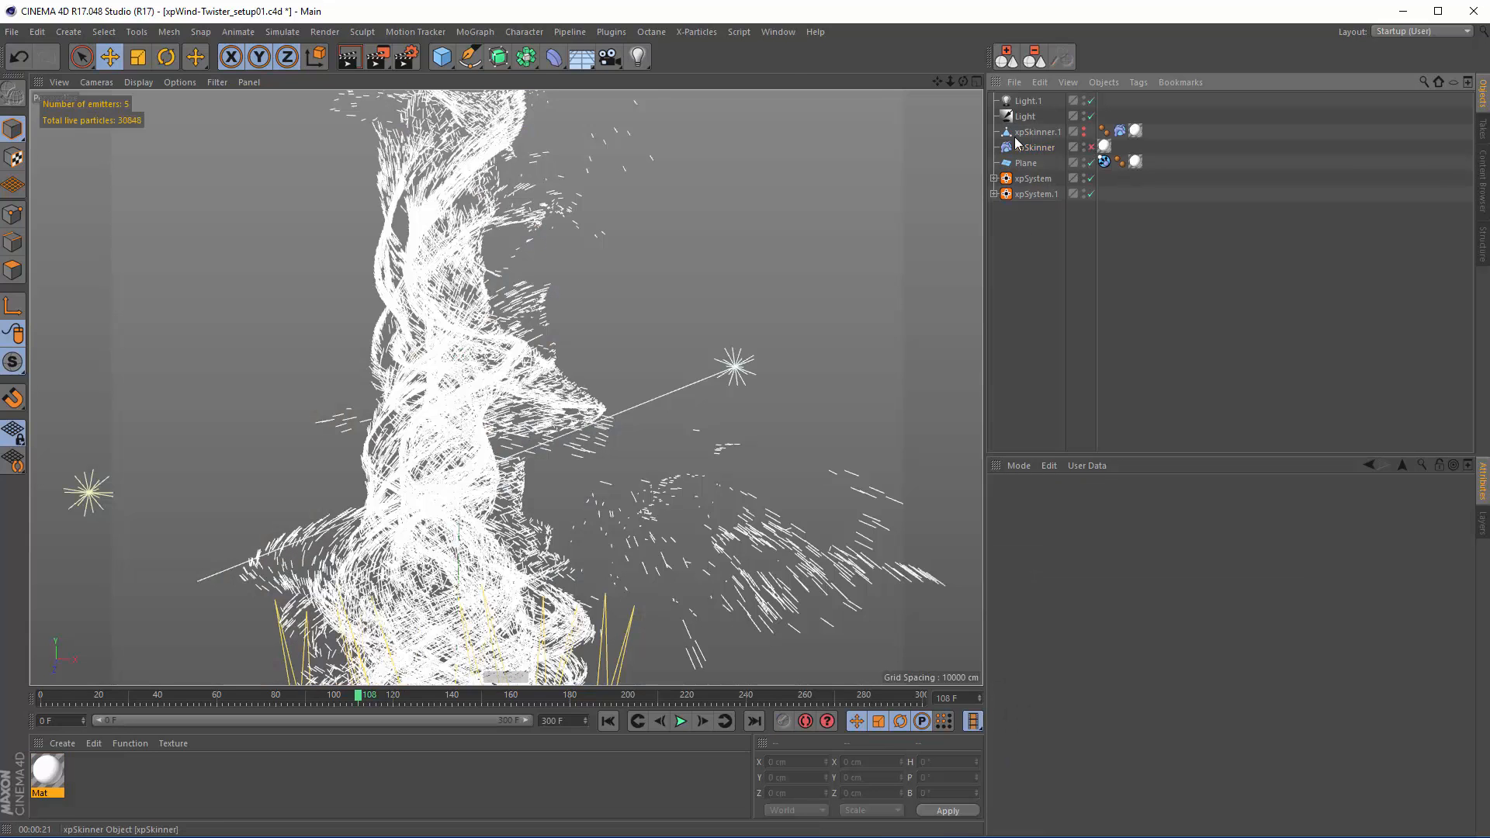
{"action": "left_click", "coordinate": [527, 55]}
{"action": "left_click", "coordinate": [686, 109]}
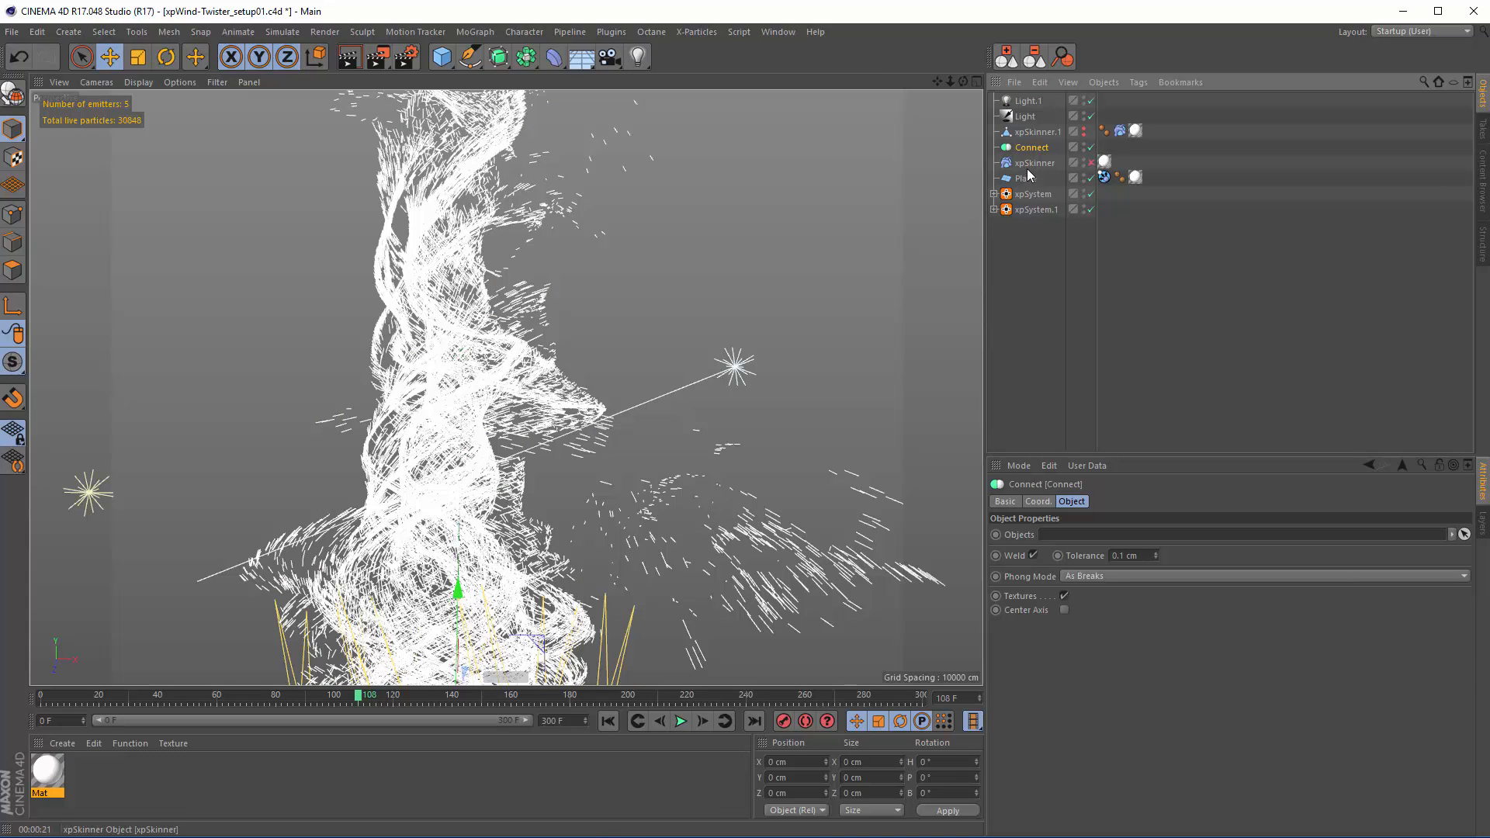
{"action": "left_click_drag", "start_coordinate": [1037, 149], "coordinate": [1106, 147]}
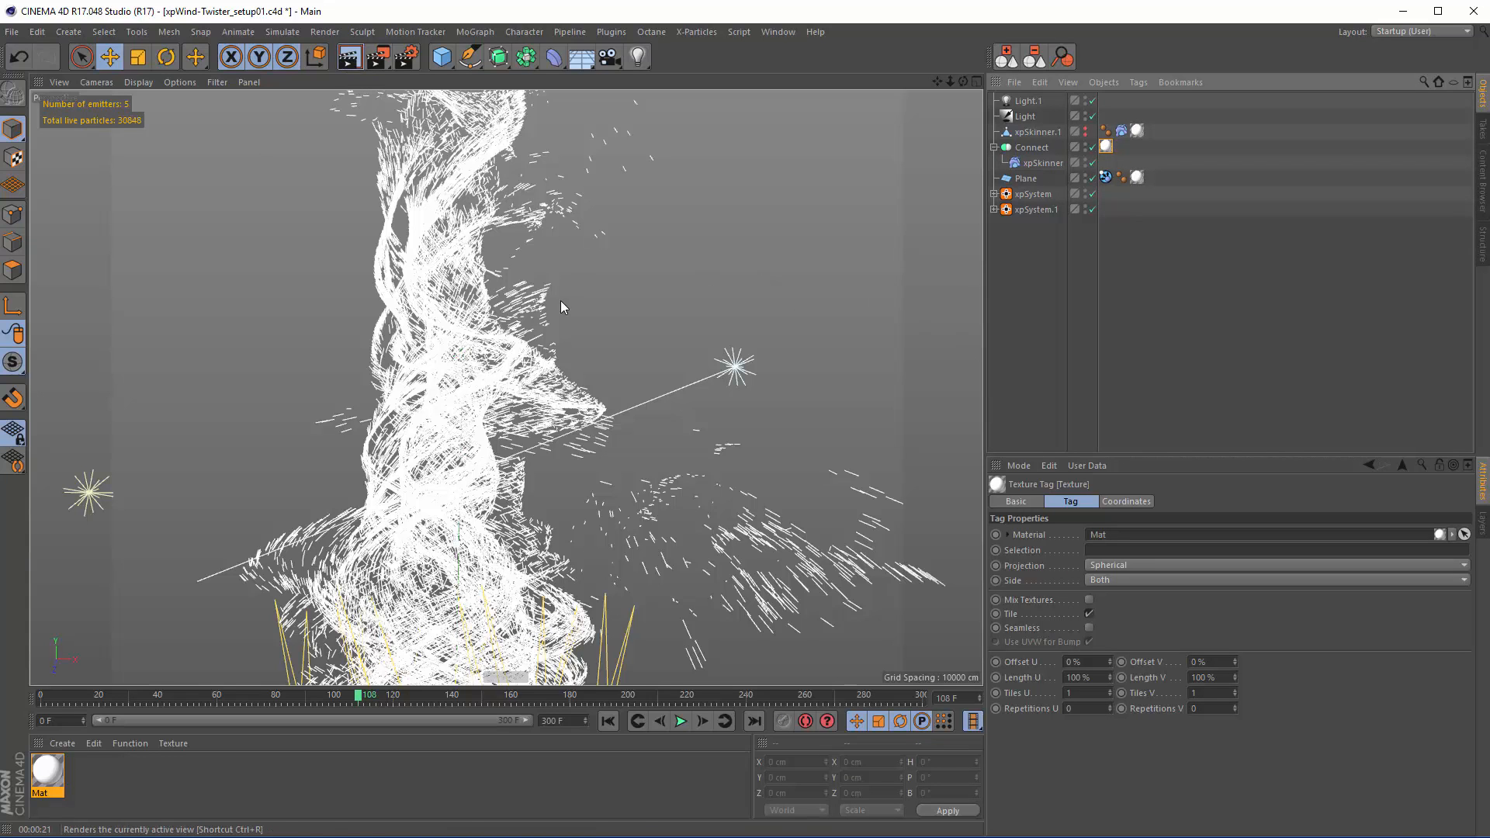
{"action": "key", "text": "ctrl+r"}
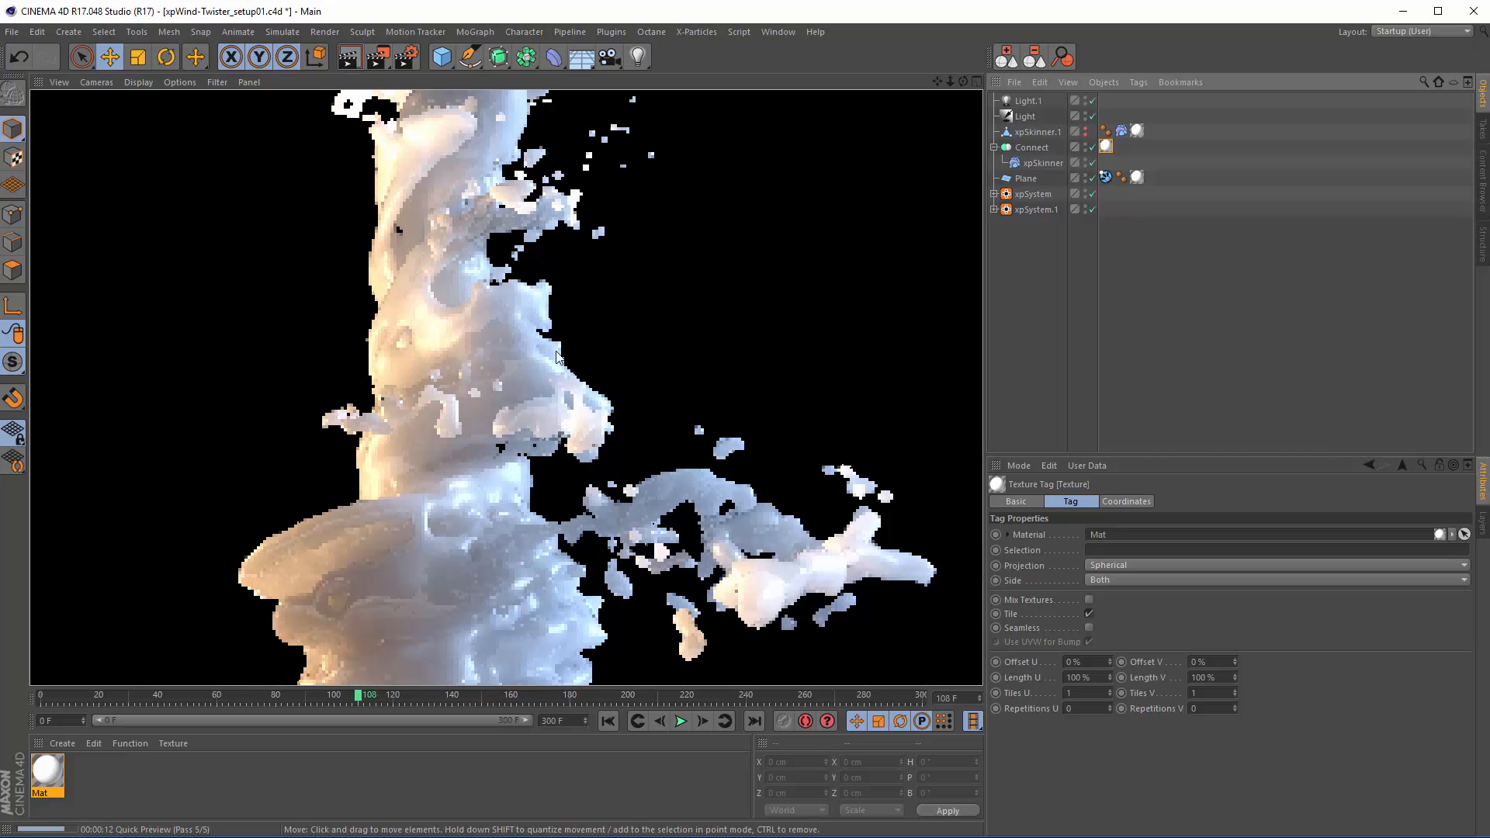